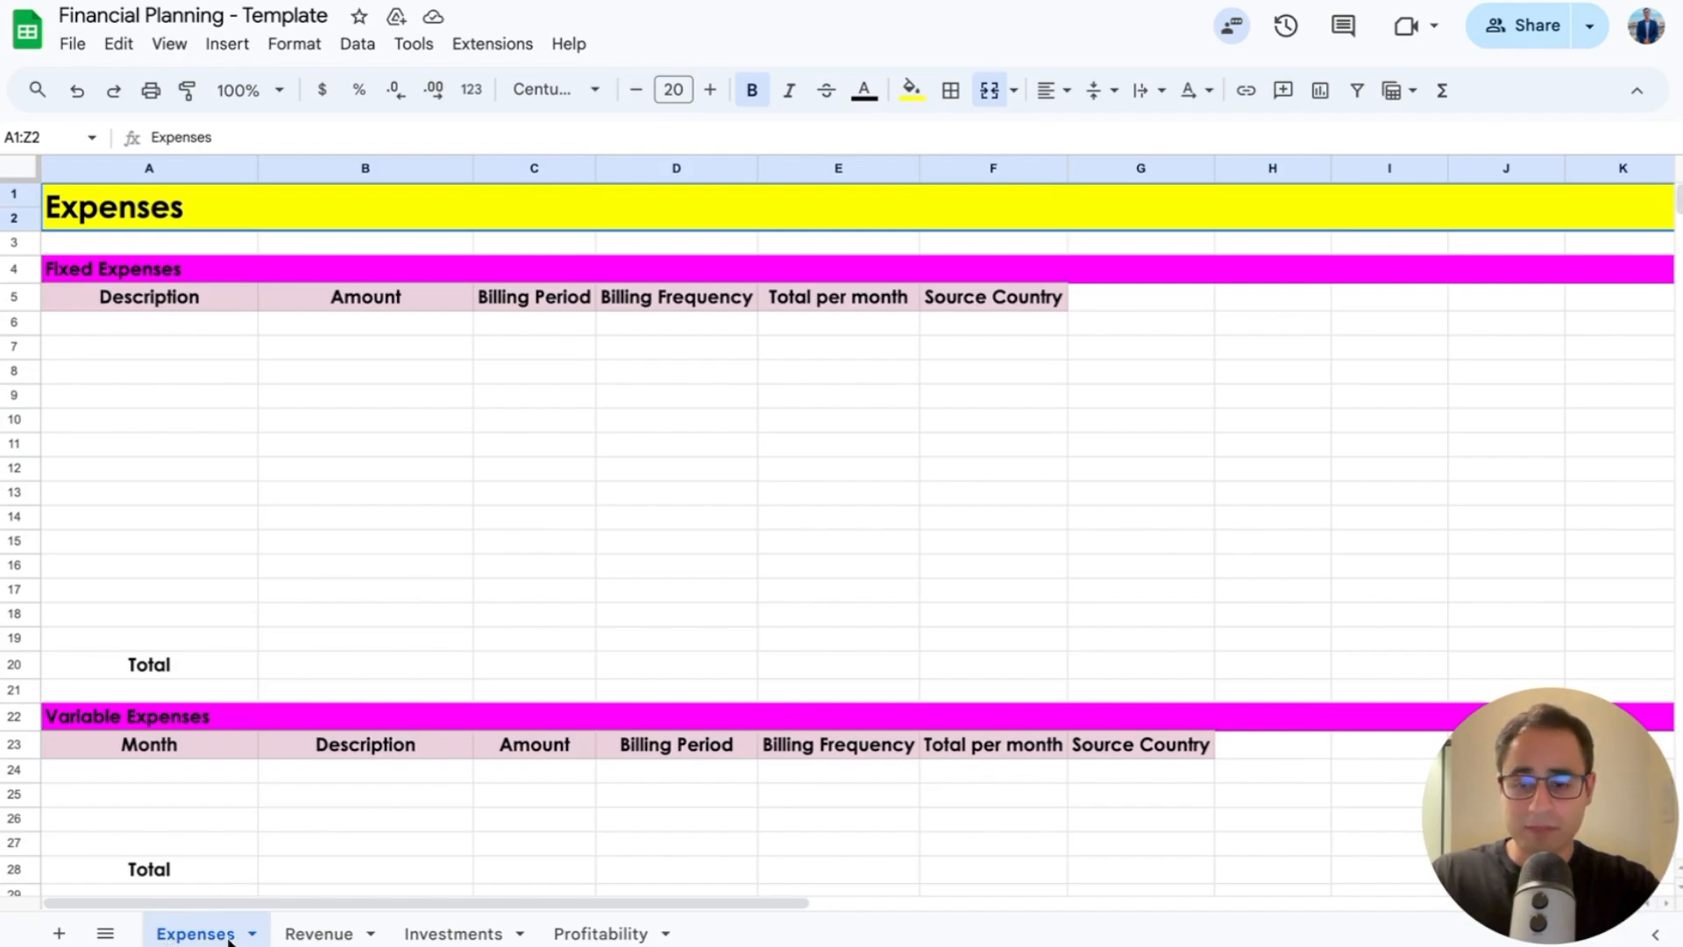
Step: Look through the Revenue, Investments and Profitability sheets and return to the Expenses sheet
{"action": "left_click", "coordinate": [330, 935]}
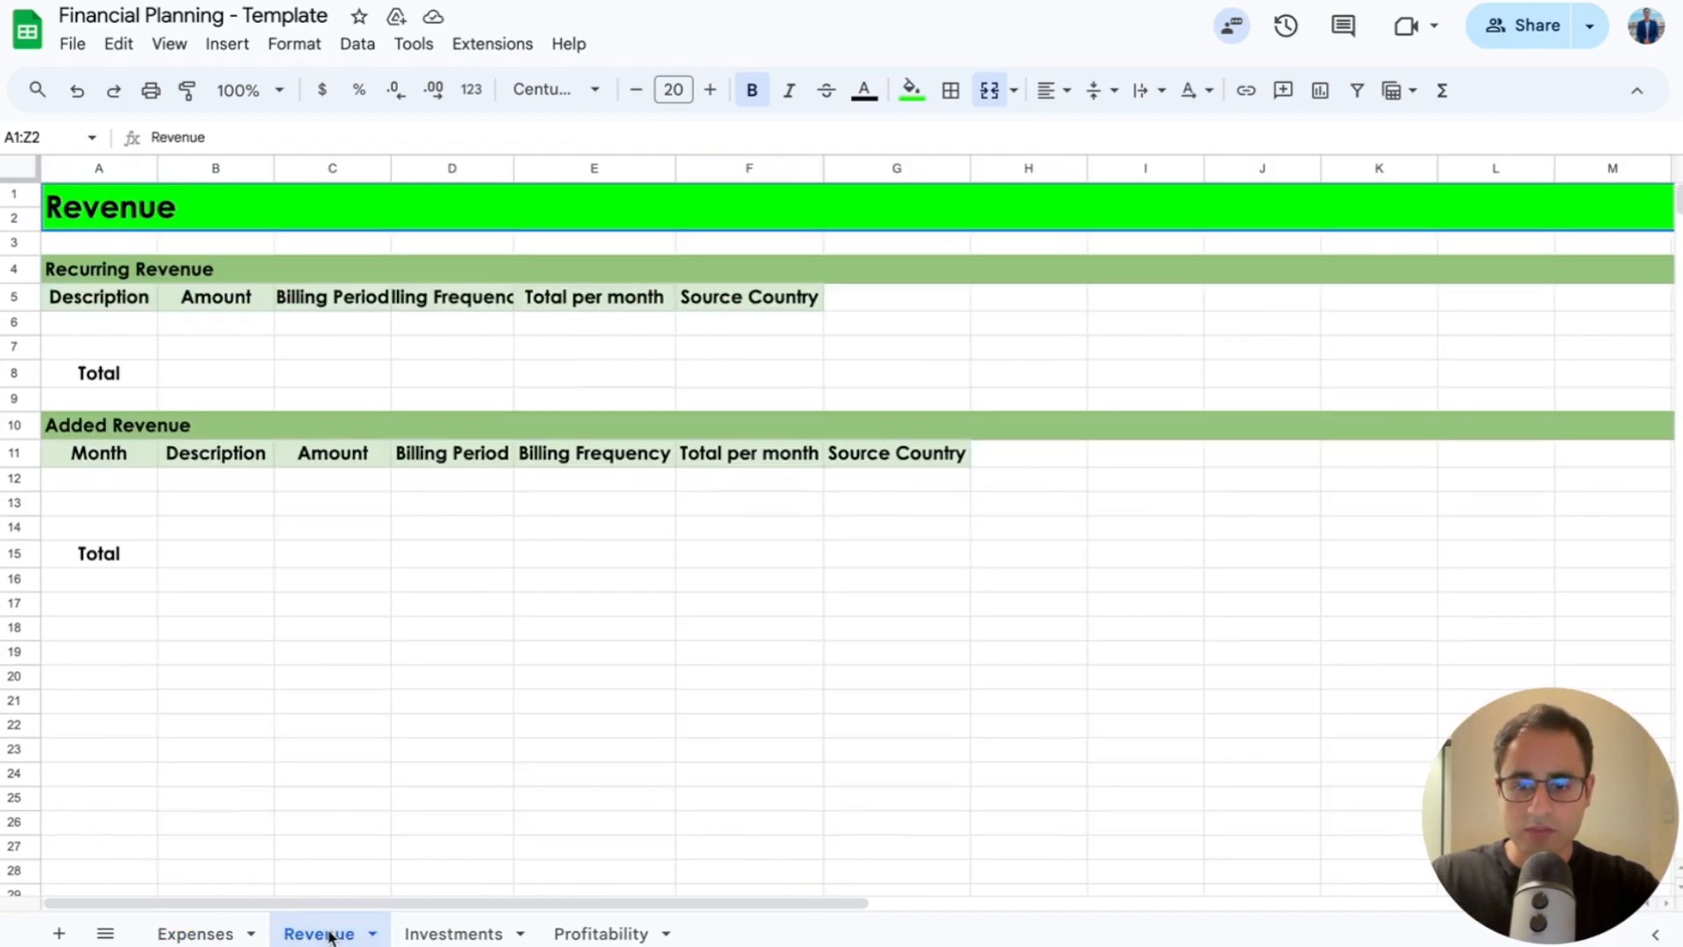
{"action": "left_click", "coordinate": [439, 935]}
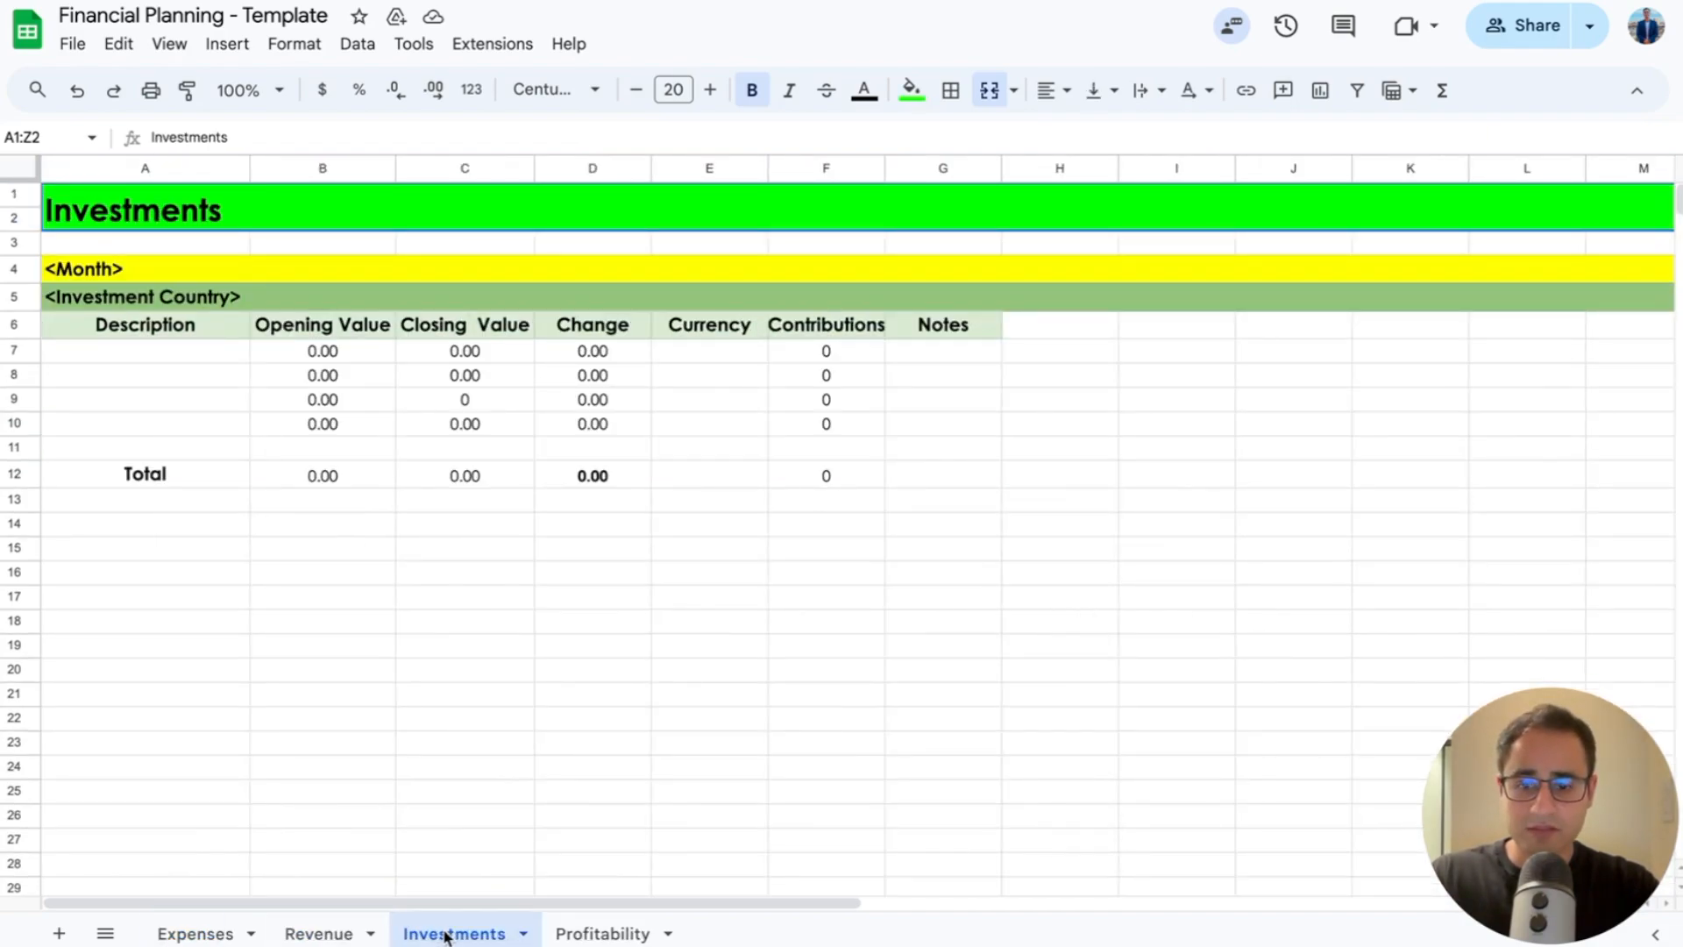
{"action": "left_click", "coordinate": [618, 932]}
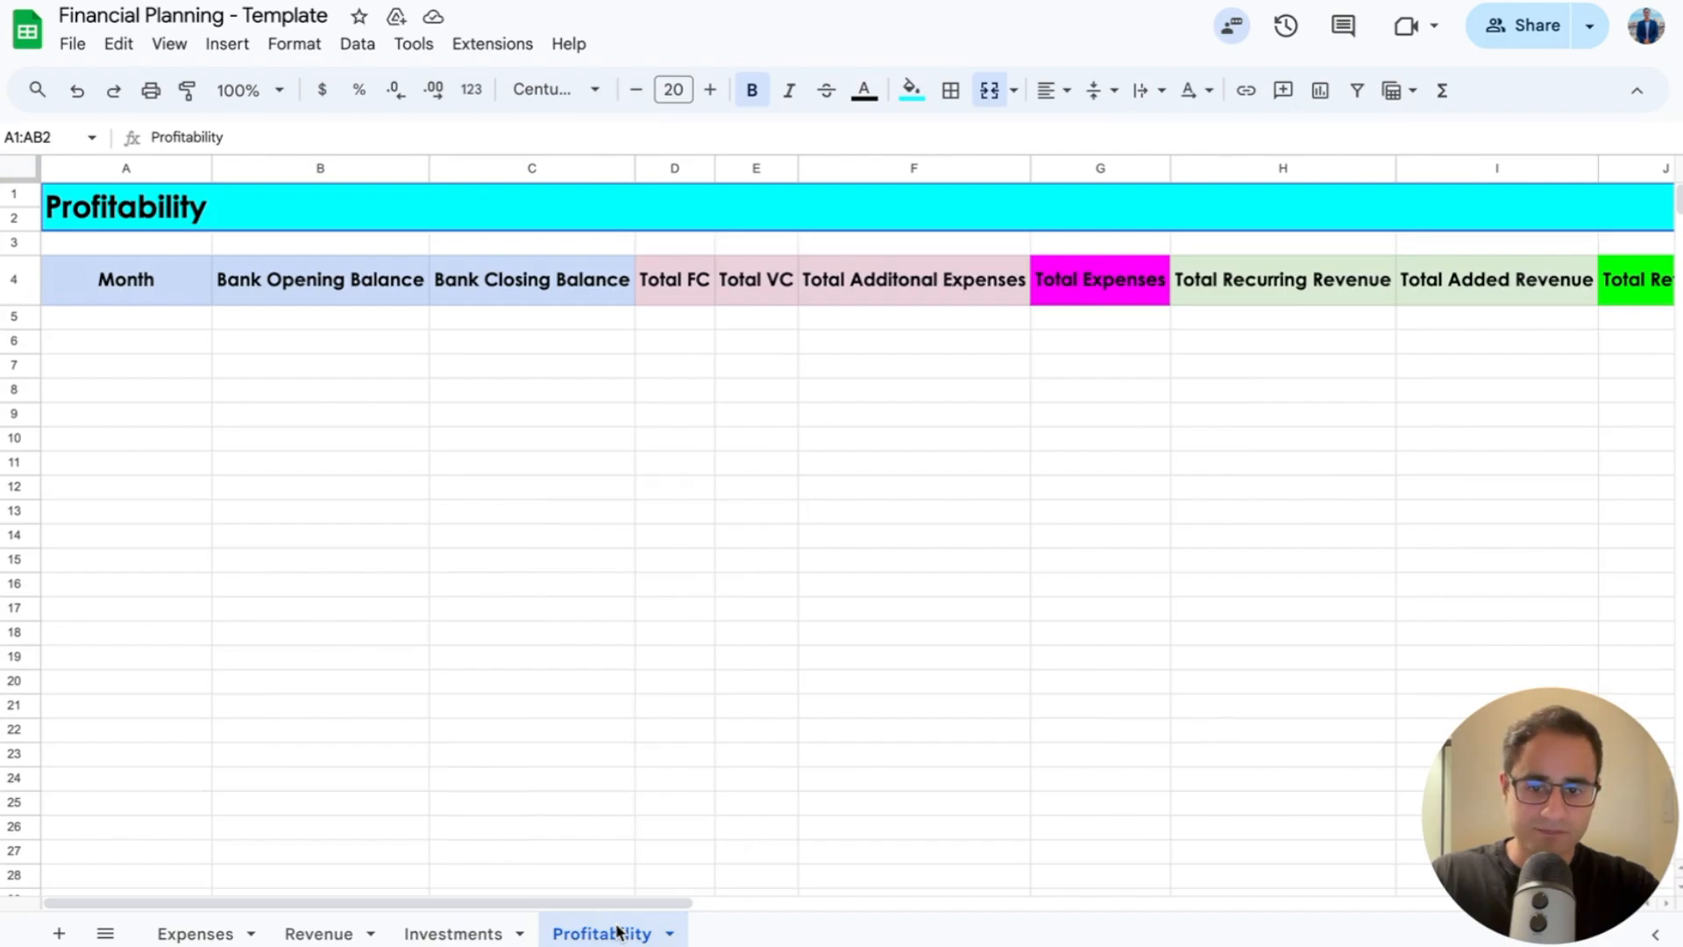
{"action": "left_click", "coordinate": [196, 934]}
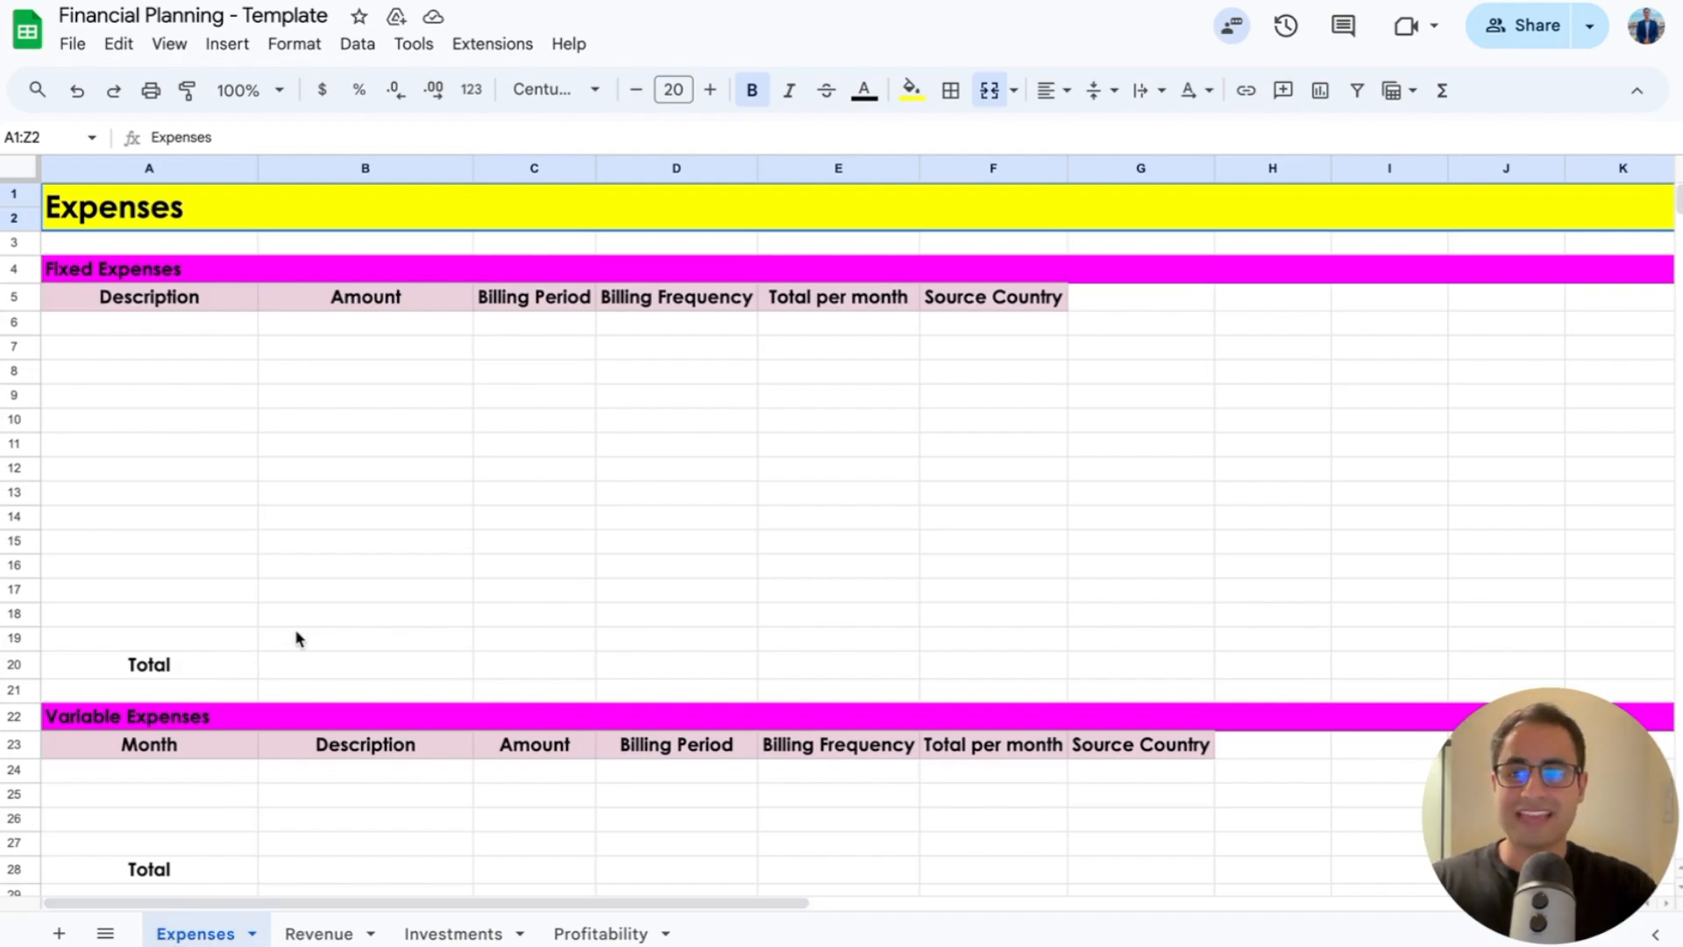
Step: Examine the Fixed, Variable and Additional Expenses sections of the Expenses sheet
{"action": "scroll", "coordinate": [296, 638], "scroll_direction": "down", "scroll_amount": 3}
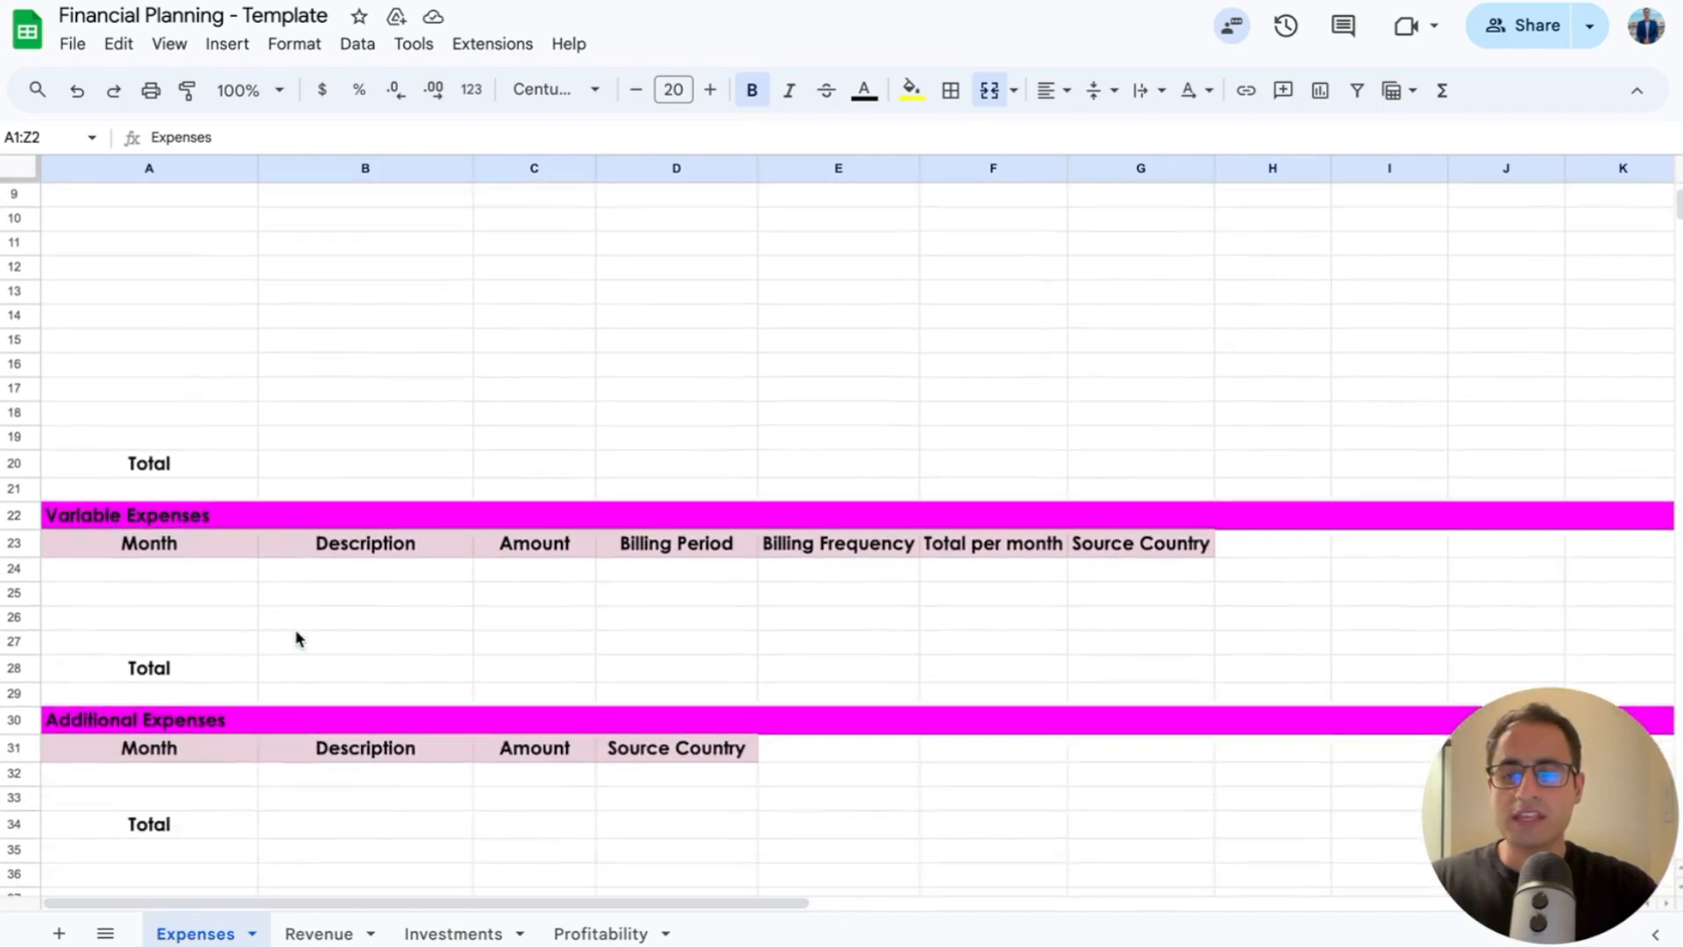
{"action": "scroll", "coordinate": [297, 638], "scroll_direction": "up", "scroll_amount": 2}
{"action": "scroll", "coordinate": [296, 639], "scroll_direction": "up", "scroll_amount": 2}
{"action": "scroll", "coordinate": [297, 638], "scroll_direction": "left", "scroll_amount": 1}
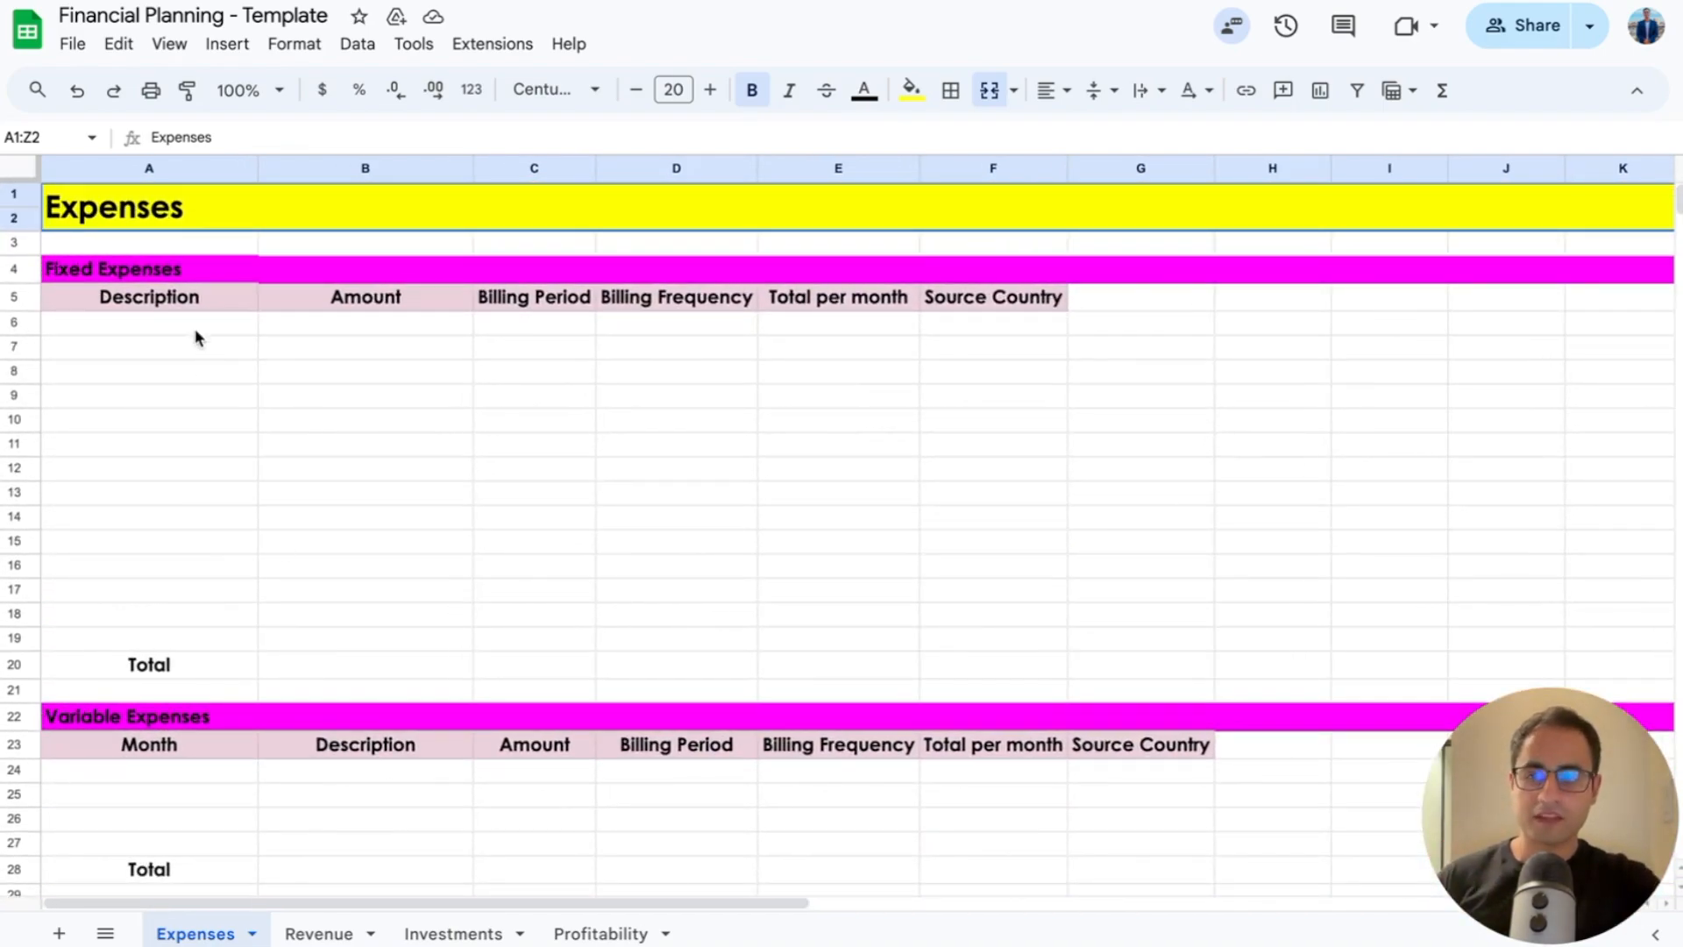
{"action": "left_click", "coordinate": [197, 274]}
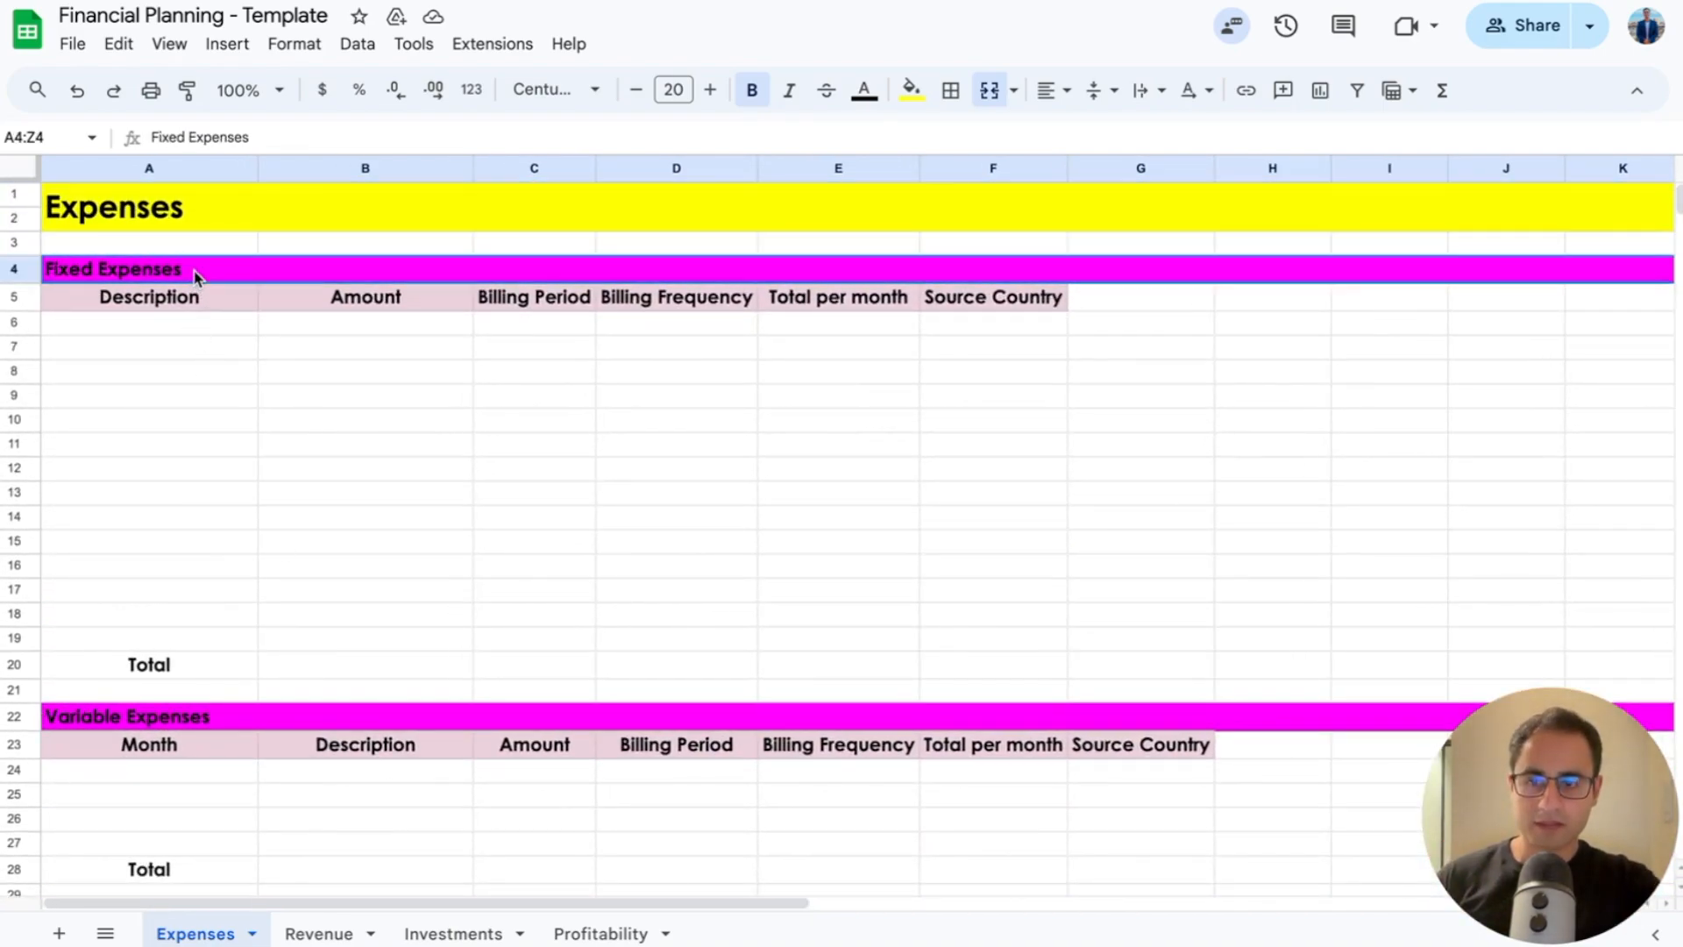
{"action": "left_click", "coordinate": [236, 719]}
{"action": "scroll", "coordinate": [236, 724], "scroll_direction": "down", "scroll_amount": 2}
{"action": "scroll", "coordinate": [237, 732], "scroll_direction": "down", "scroll_amount": 1}
{"action": "left_click", "coordinate": [238, 738]}
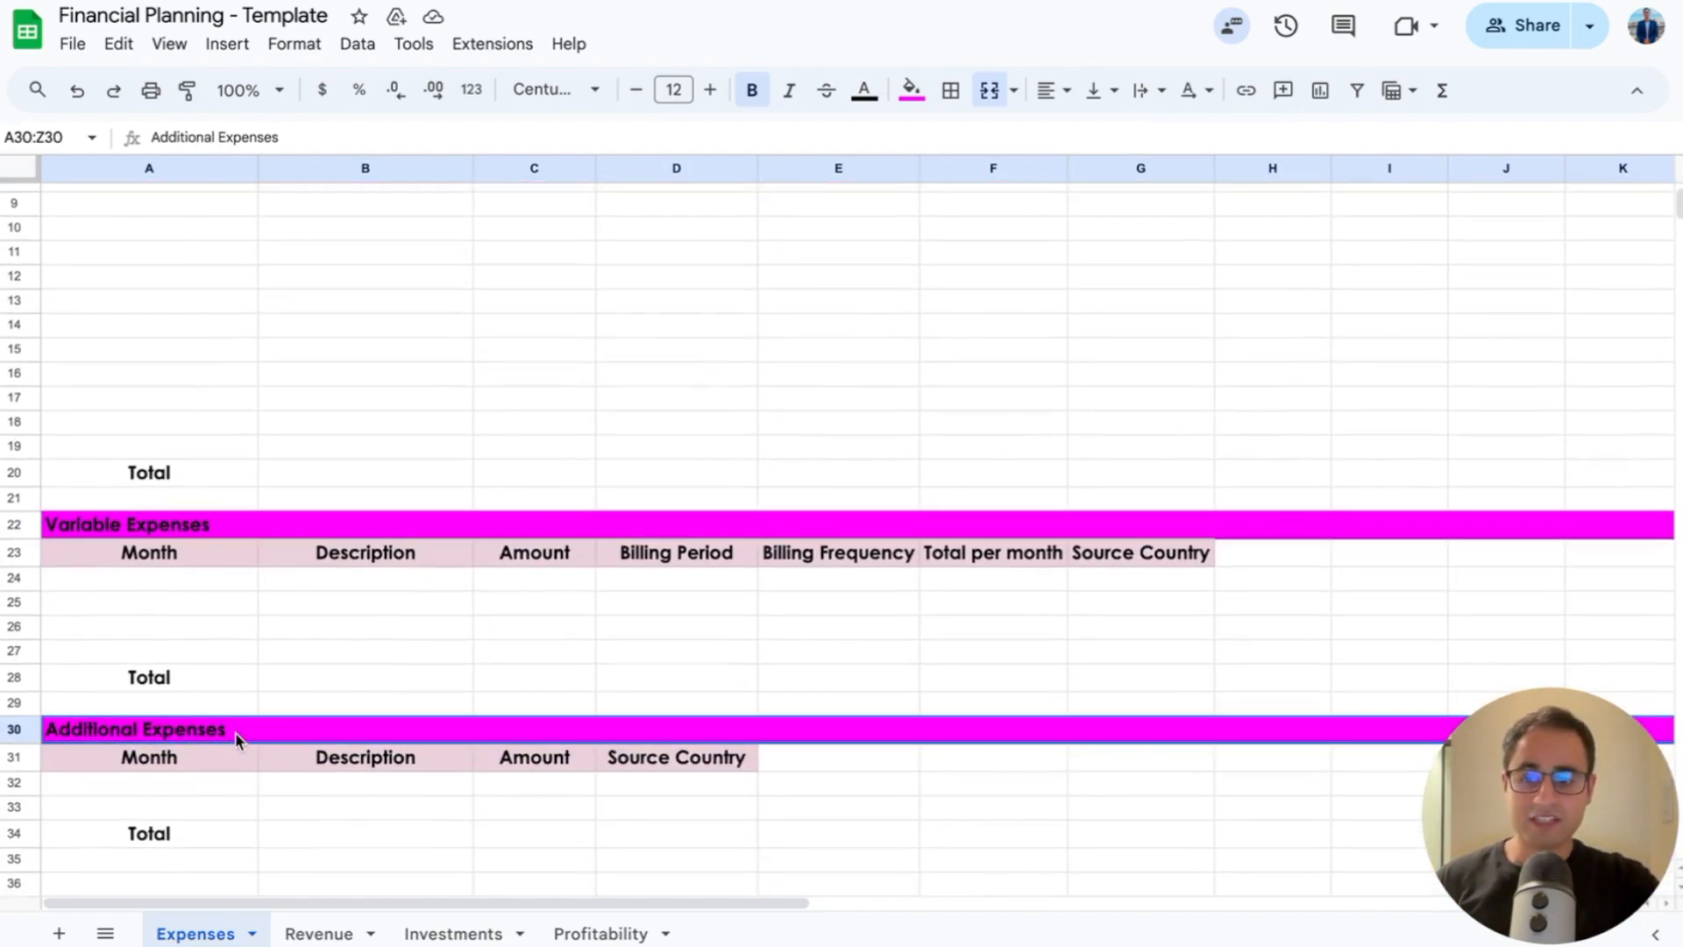
{"action": "scroll", "coordinate": [248, 631], "scroll_direction": "up", "scroll_amount": 3}
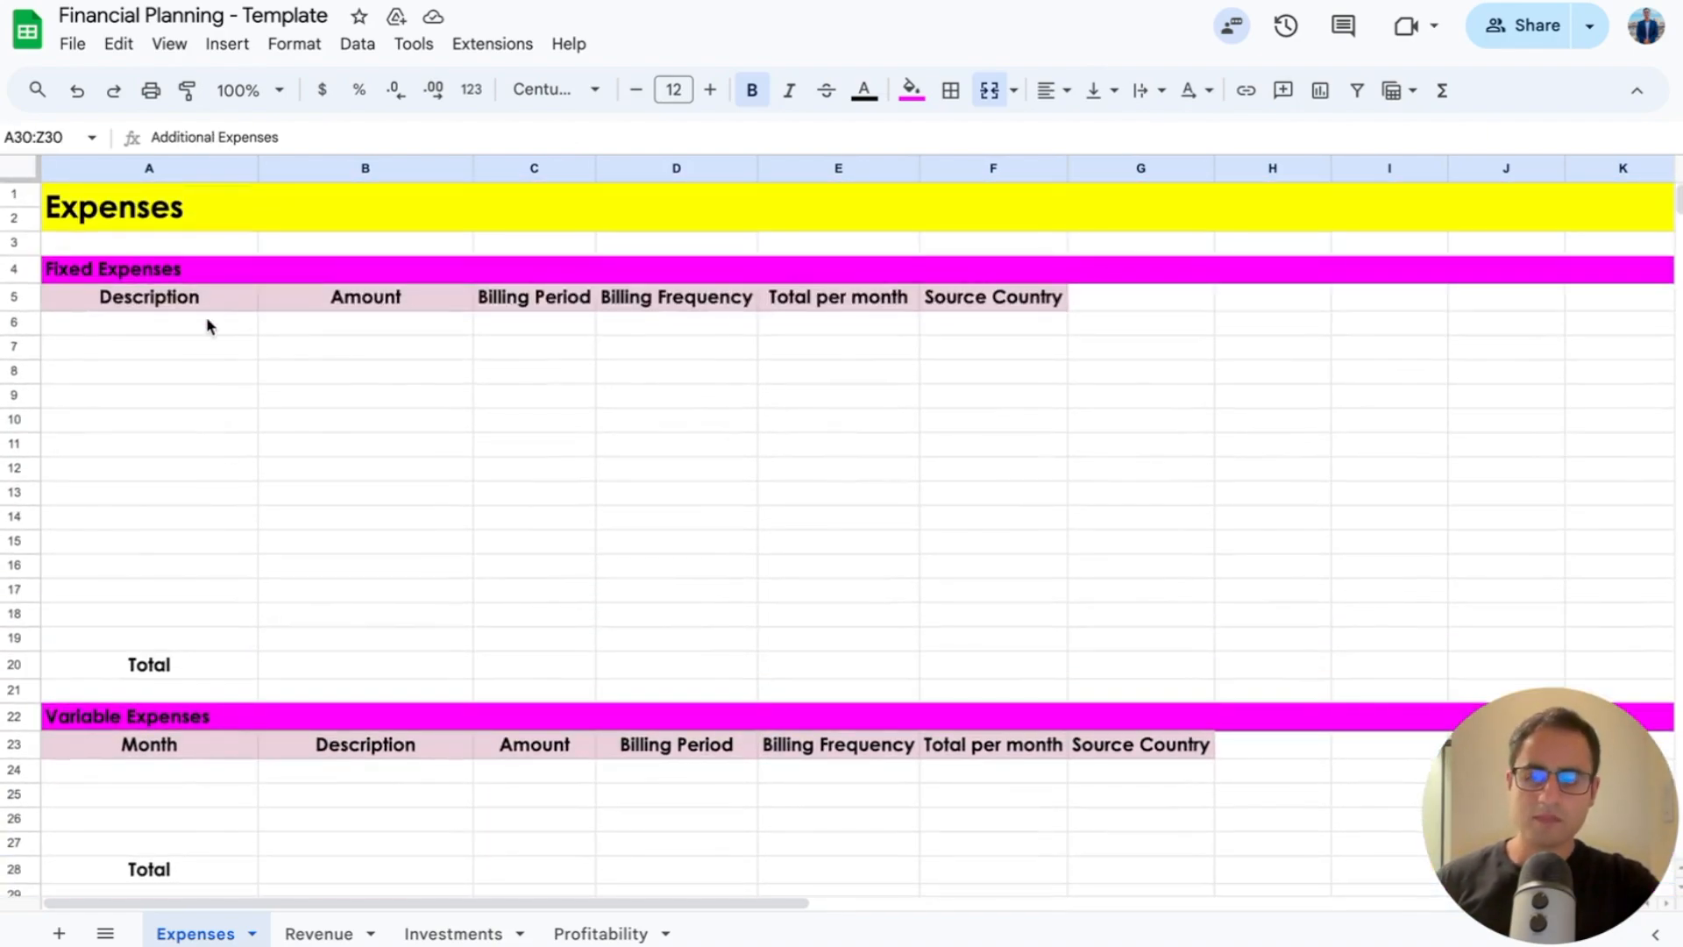
Step: List Rent, Insurance, Car payment and Phone bill as Fixed Expenses descriptions in A6 to A9
{"action": "left_click", "coordinate": [185, 331]}
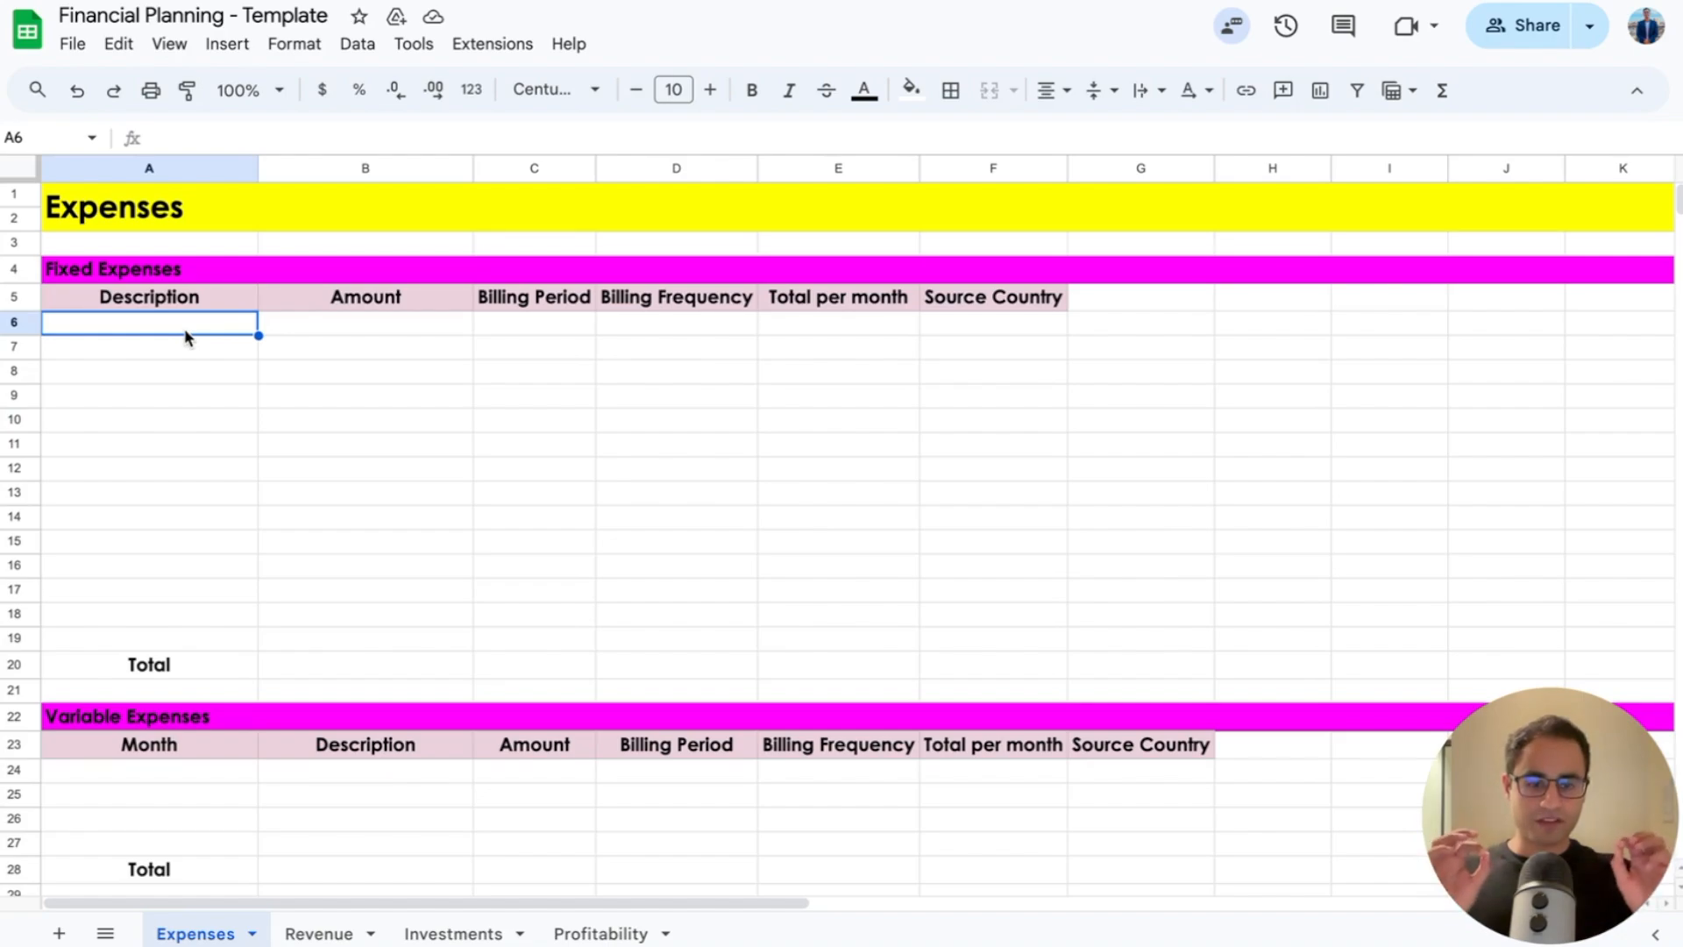
{"action": "type", "text": "Rent"}
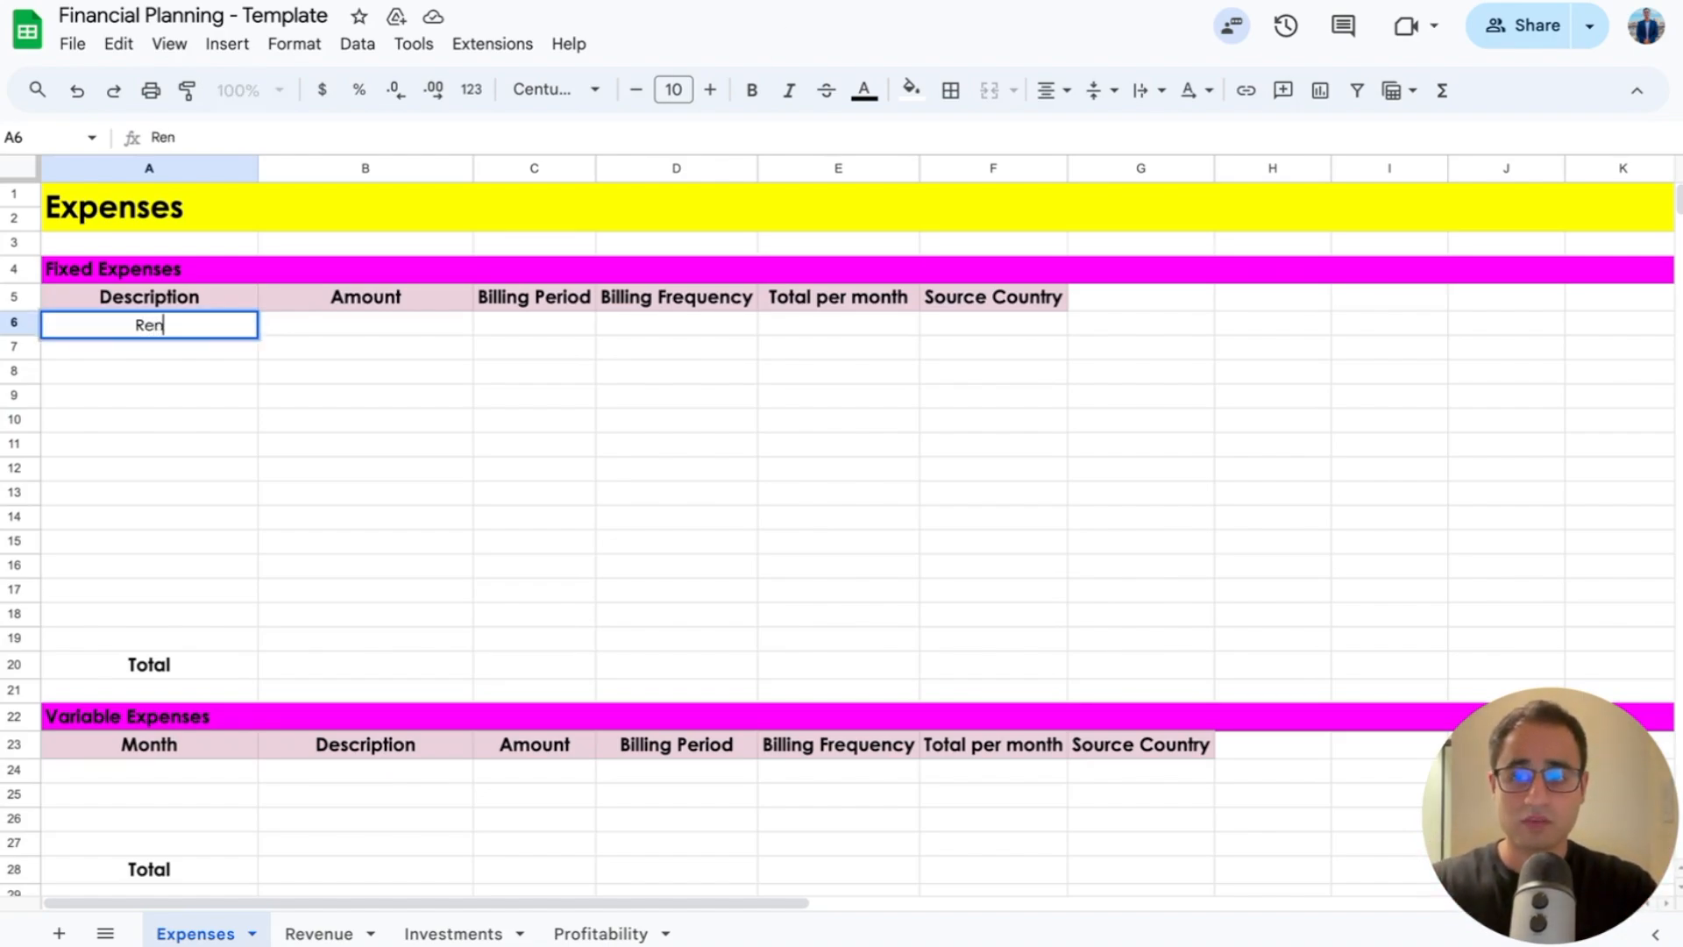
{"action": "key", "text": "Return"}
{"action": "type", "text": "Insurance"}
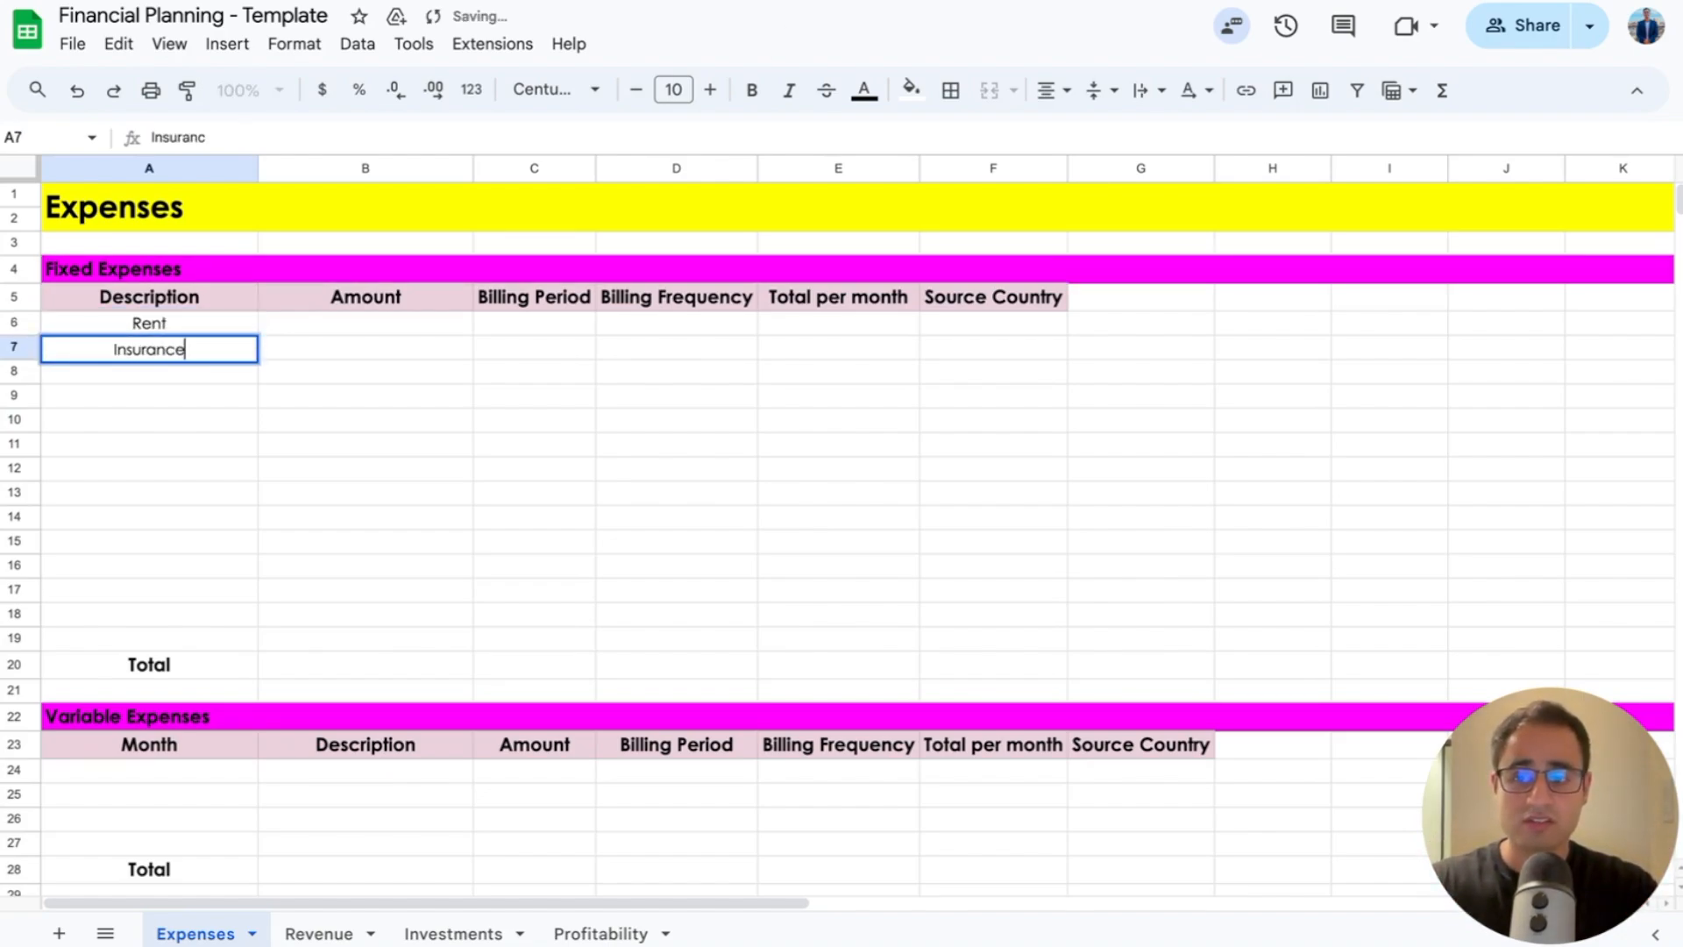
{"action": "key", "text": "Return"}
{"action": "type", "text": "Car payment"}
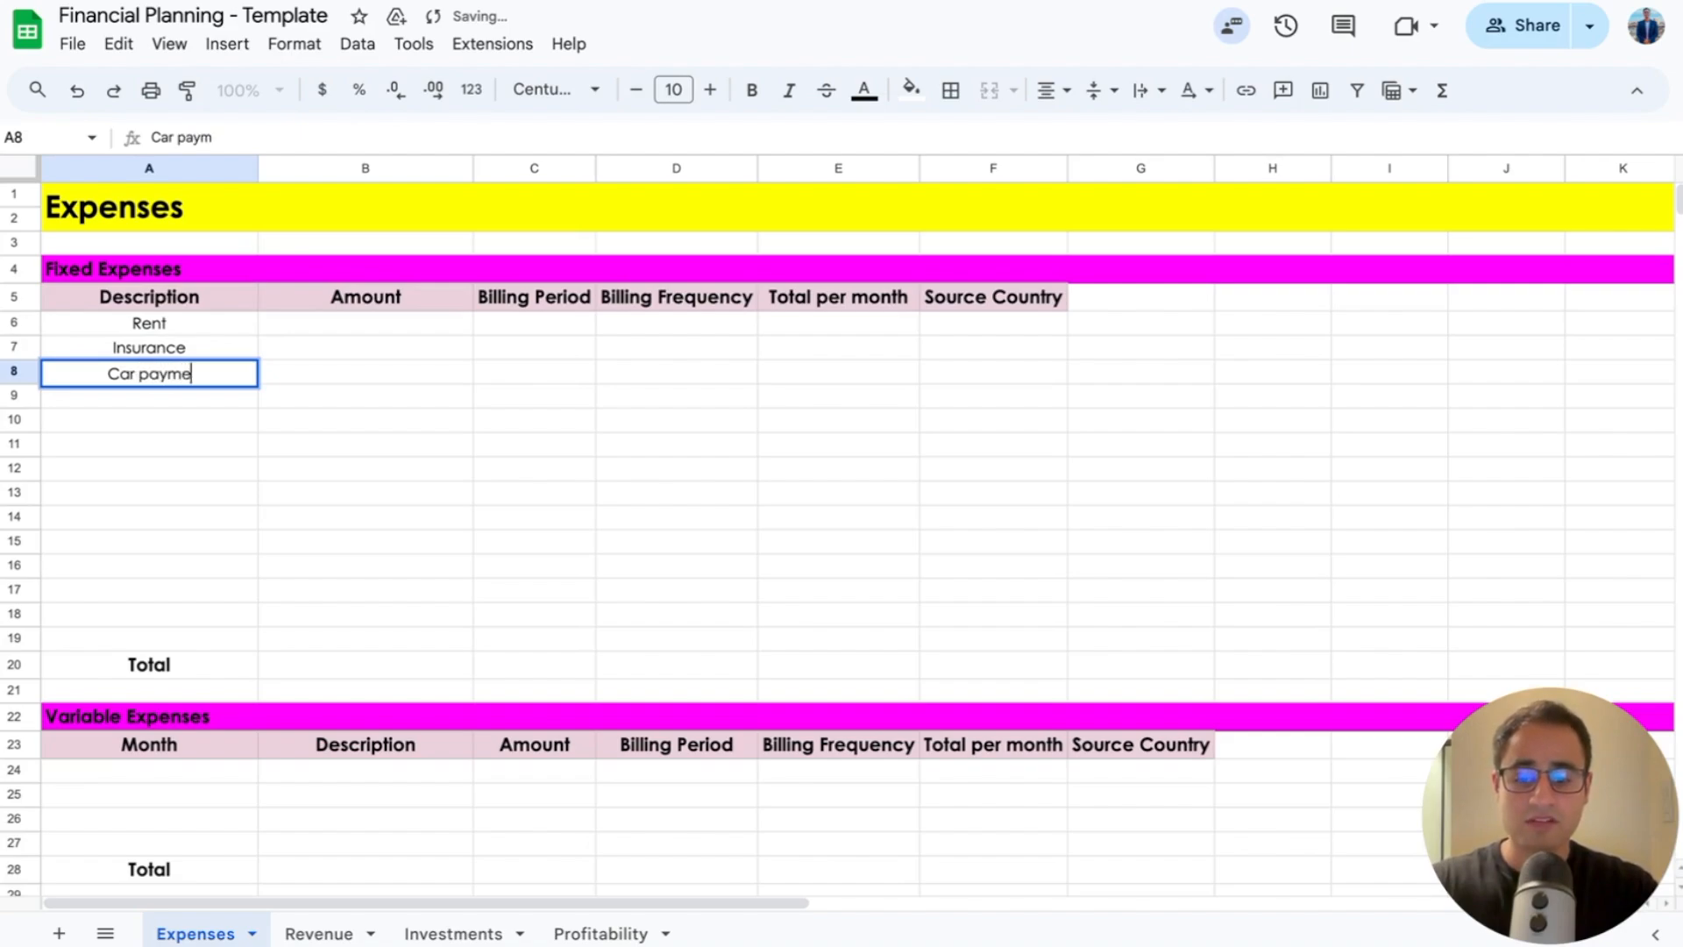
{"action": "key", "text": "Return"}
{"action": "type", "text": "Phone bi"}
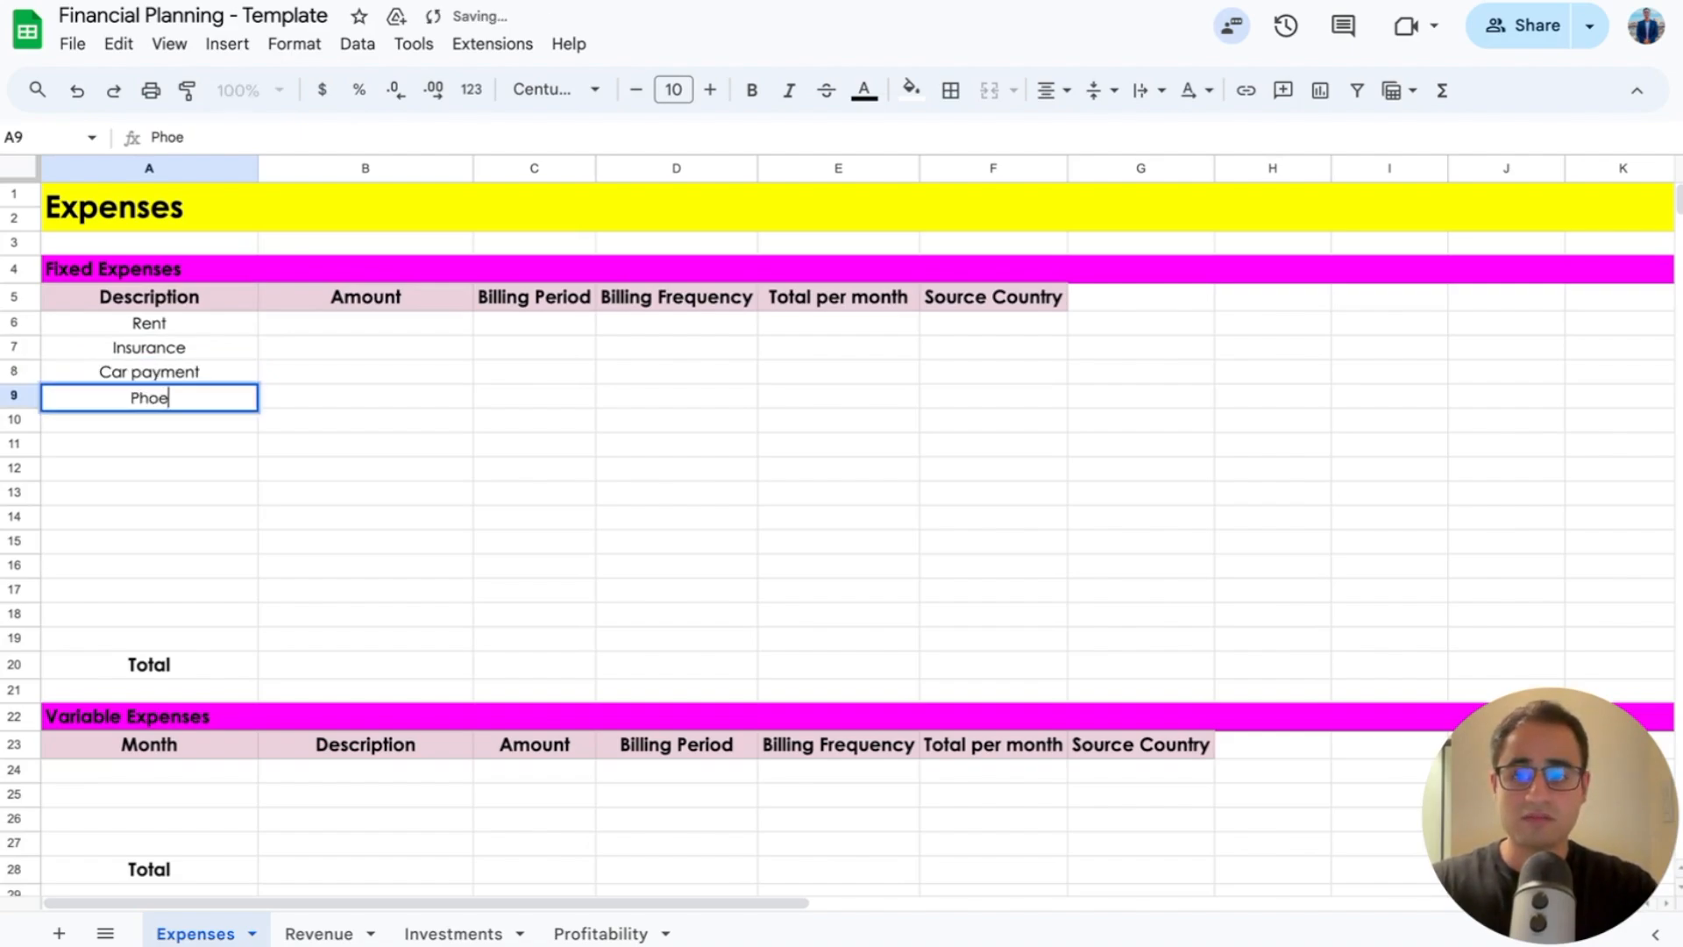
{"action": "type", "text": "ll"}
{"action": "key", "text": "Return"}
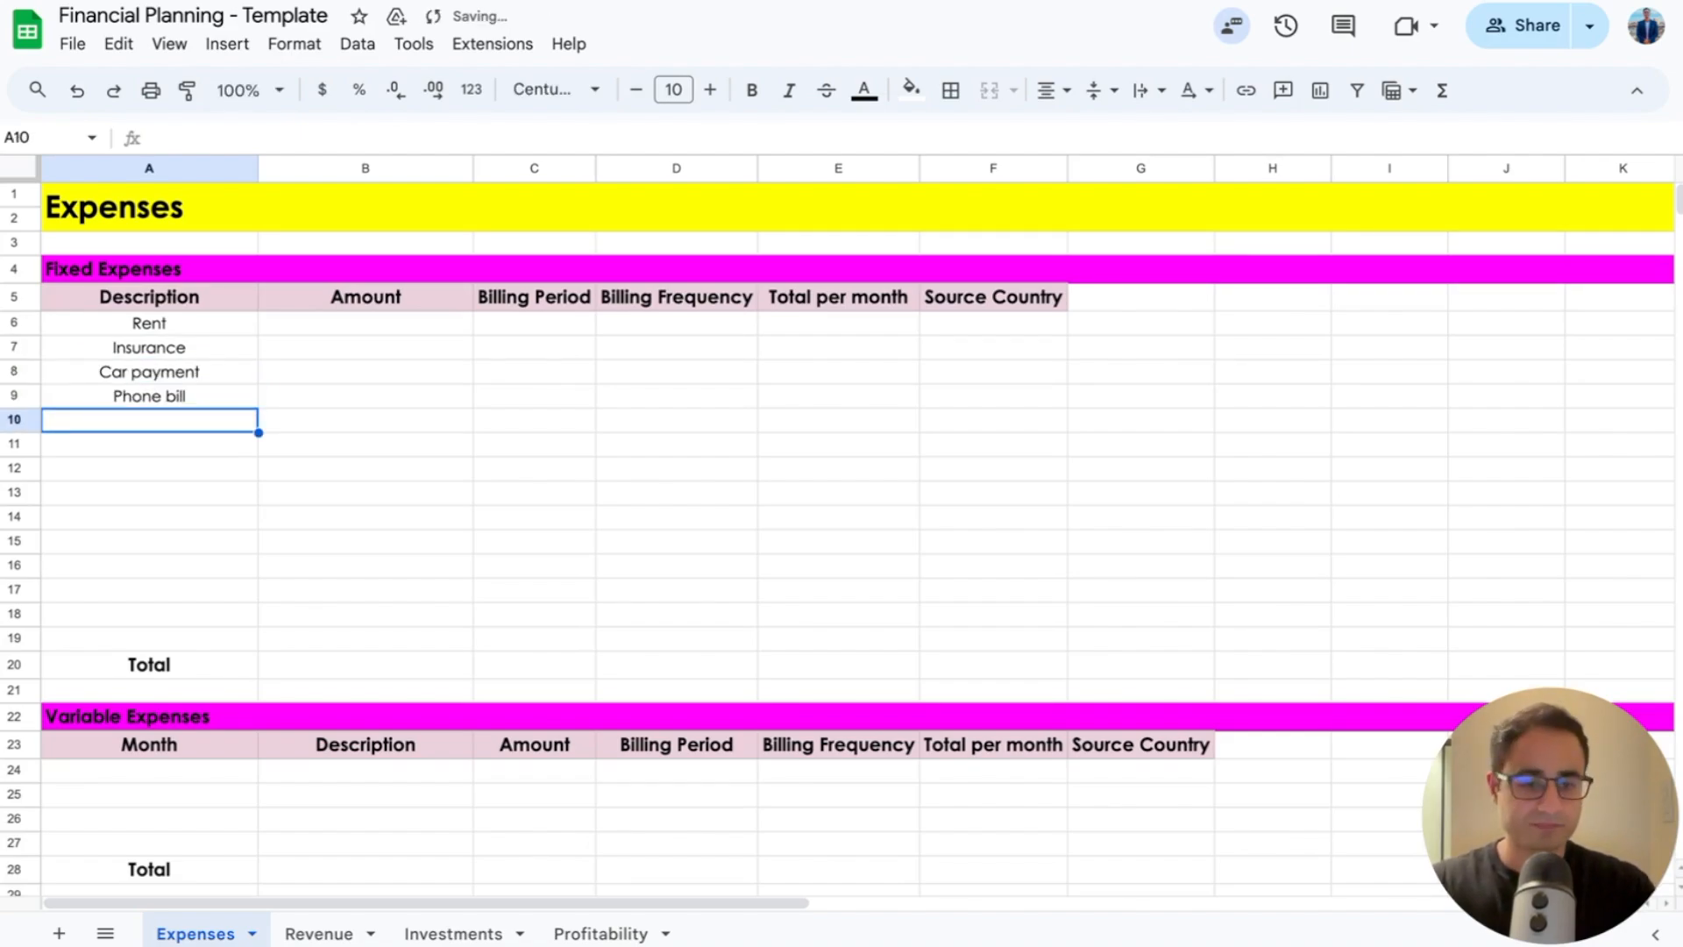
Step: Enter an amount of 100 for Rent in B6 and copy it to the other three fixed expenses, B7 to B9
{"action": "left_click", "coordinate": [309, 331]}
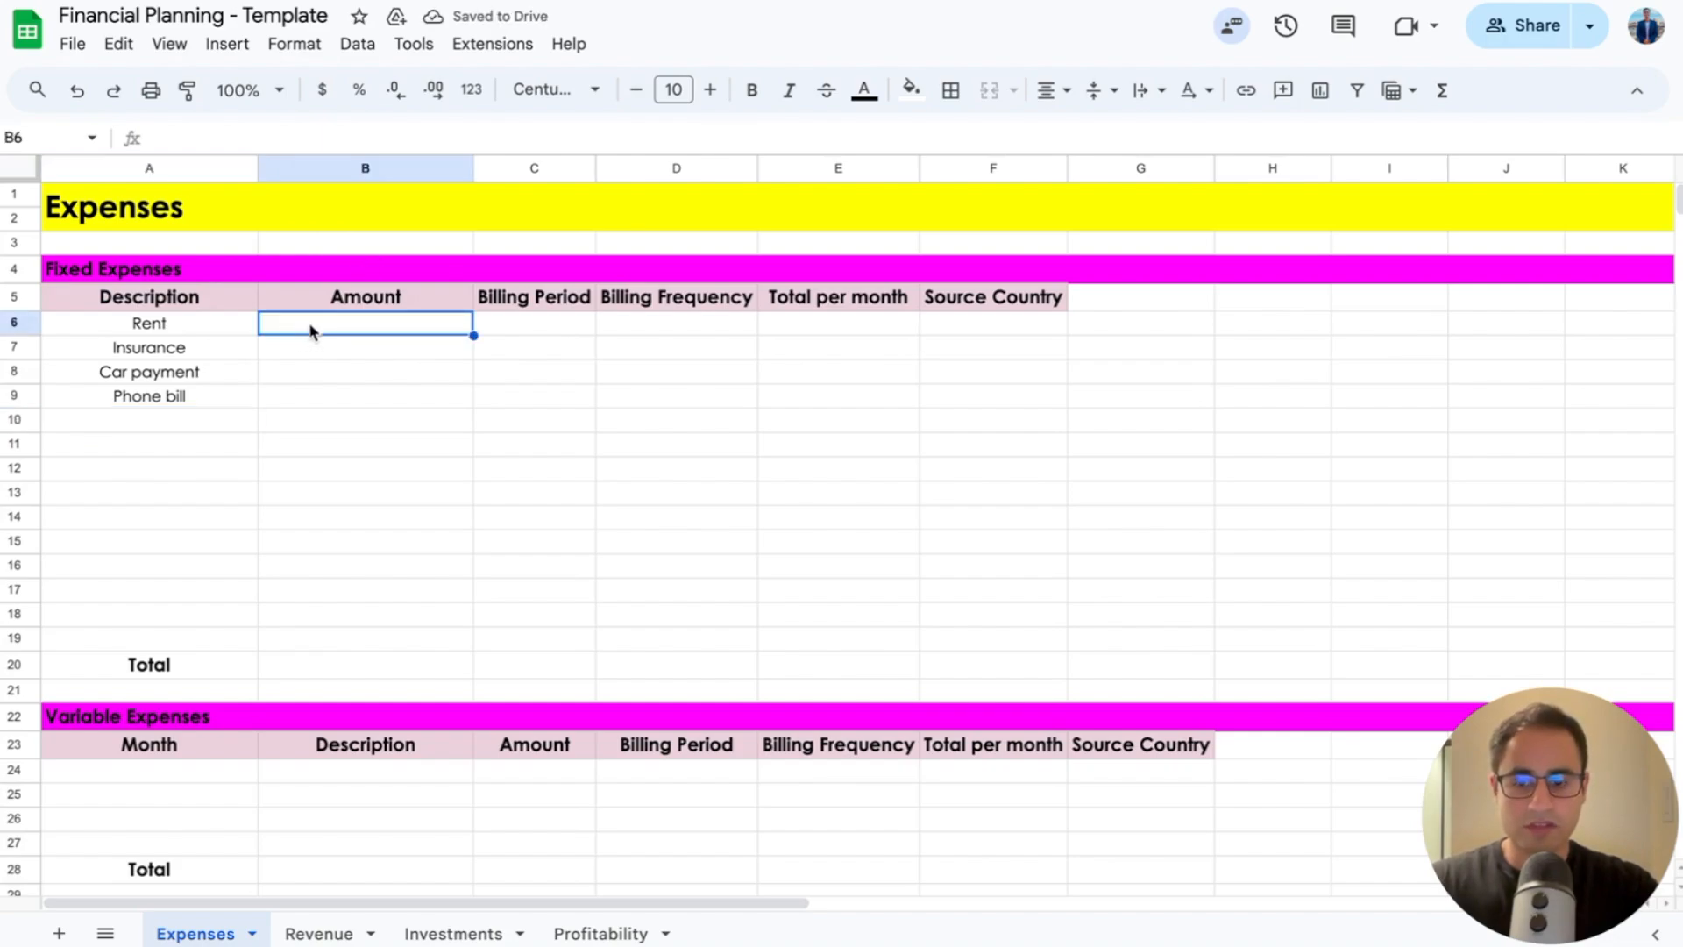
{"action": "type", "text": "100"}
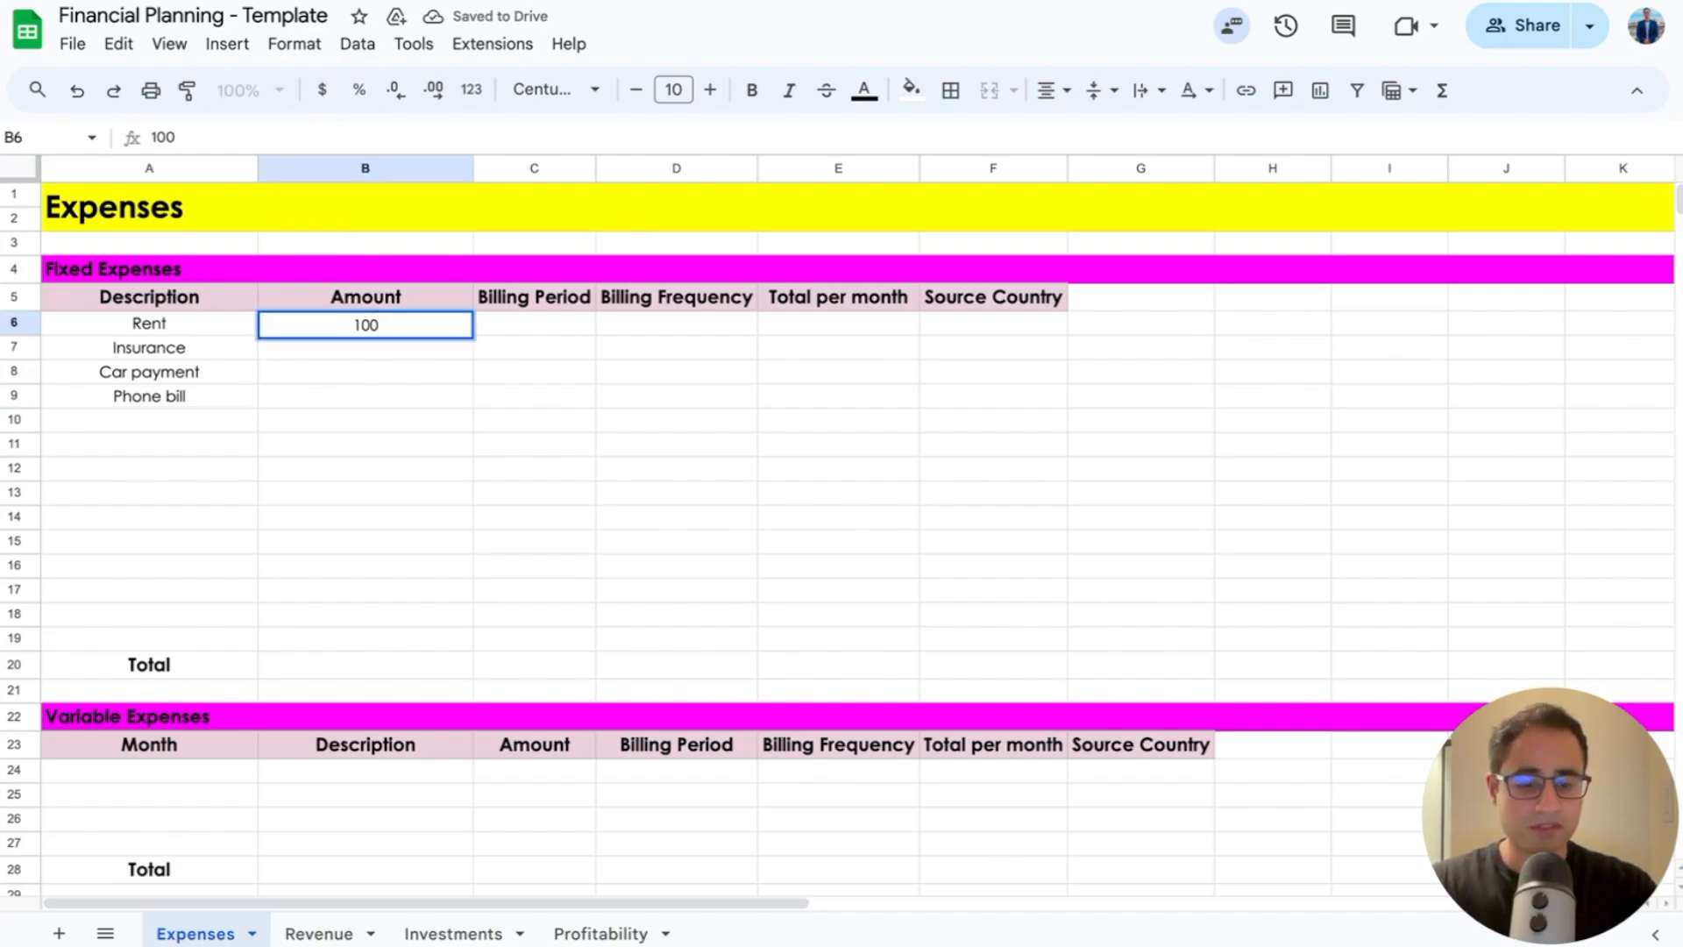
{"action": "key", "text": "Return"}
{"action": "key", "text": "Up"}
{"action": "key", "text": "ctrl+c"}
{"action": "key", "text": "Down"}
{"action": "key", "text": "ctrl+v"}
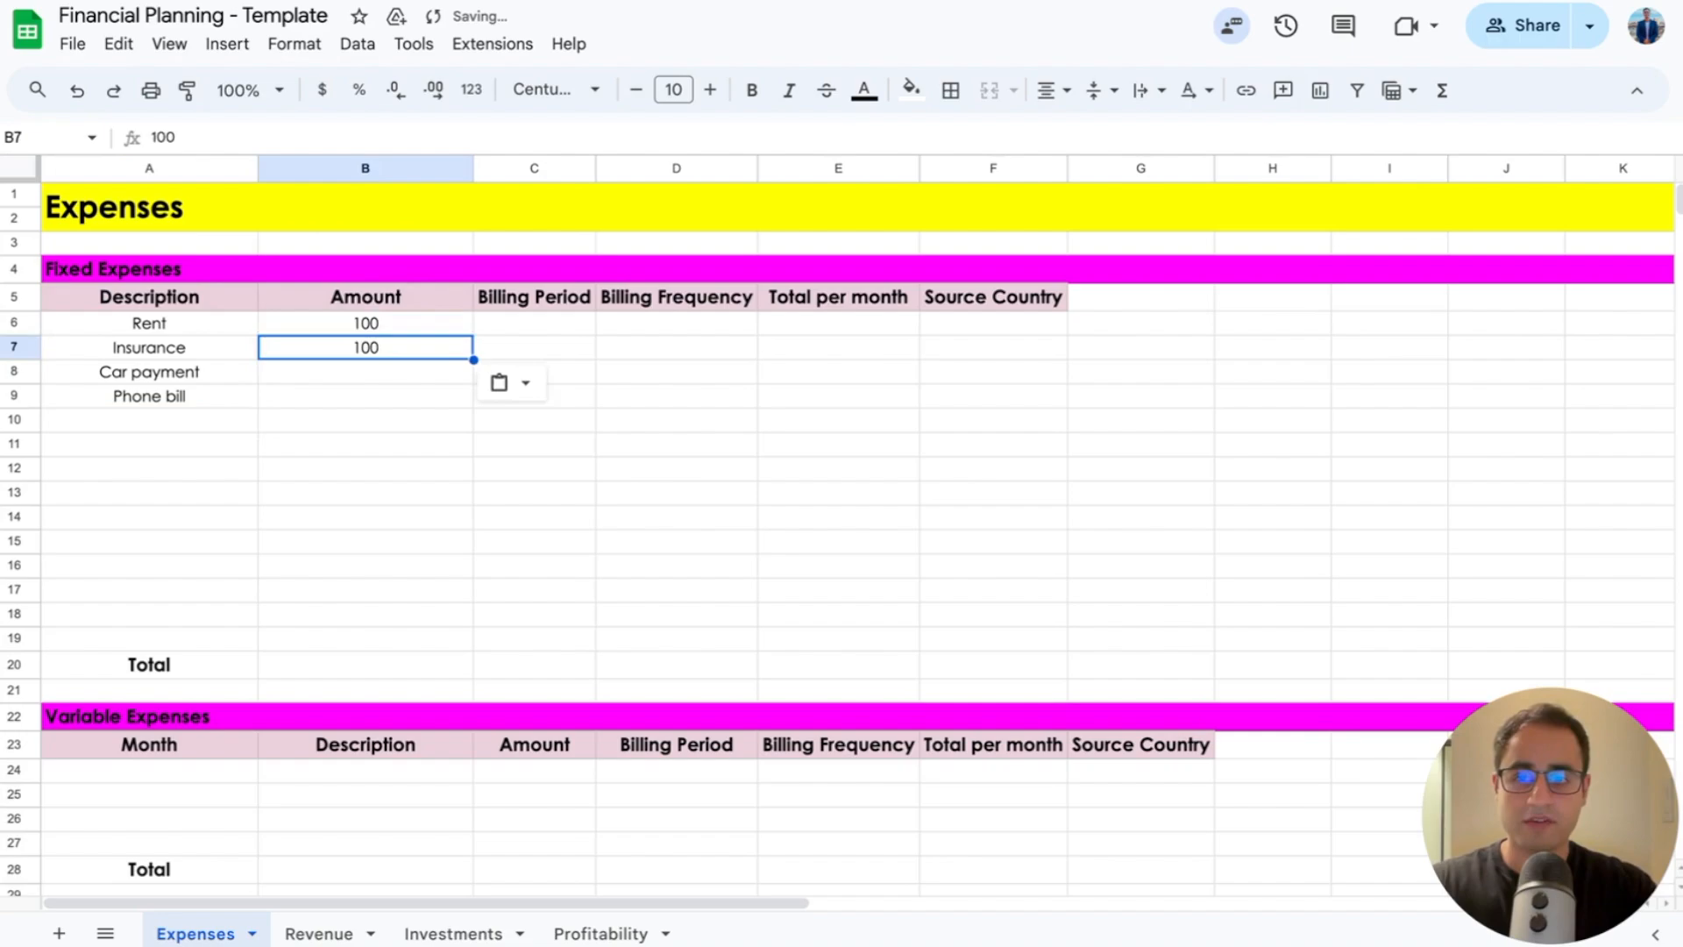
{"action": "key", "text": "Down"}
{"action": "key", "text": "ctrl+v"}
{"action": "key", "text": "Down"}
{"action": "key", "text": "ctrl+v"}
Step: Enter "1st month to the last of the month" as Rent's billing period in C6 and fit column C to its contents
{"action": "key", "text": "Right"}
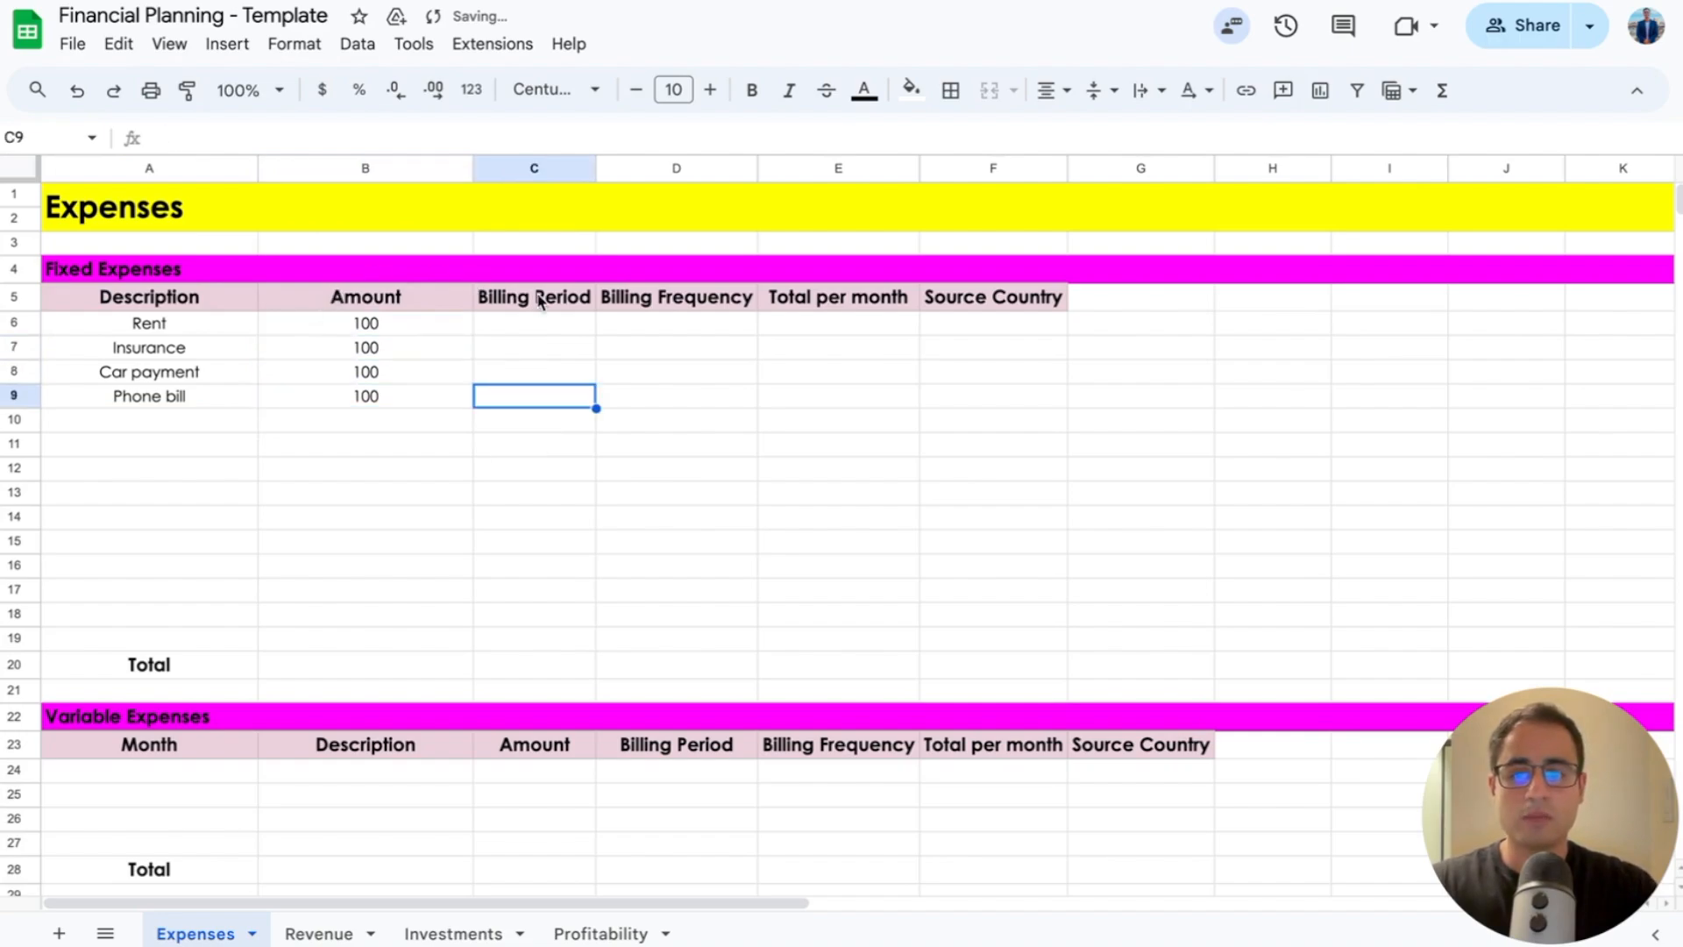
{"action": "left_click", "coordinate": [539, 324]}
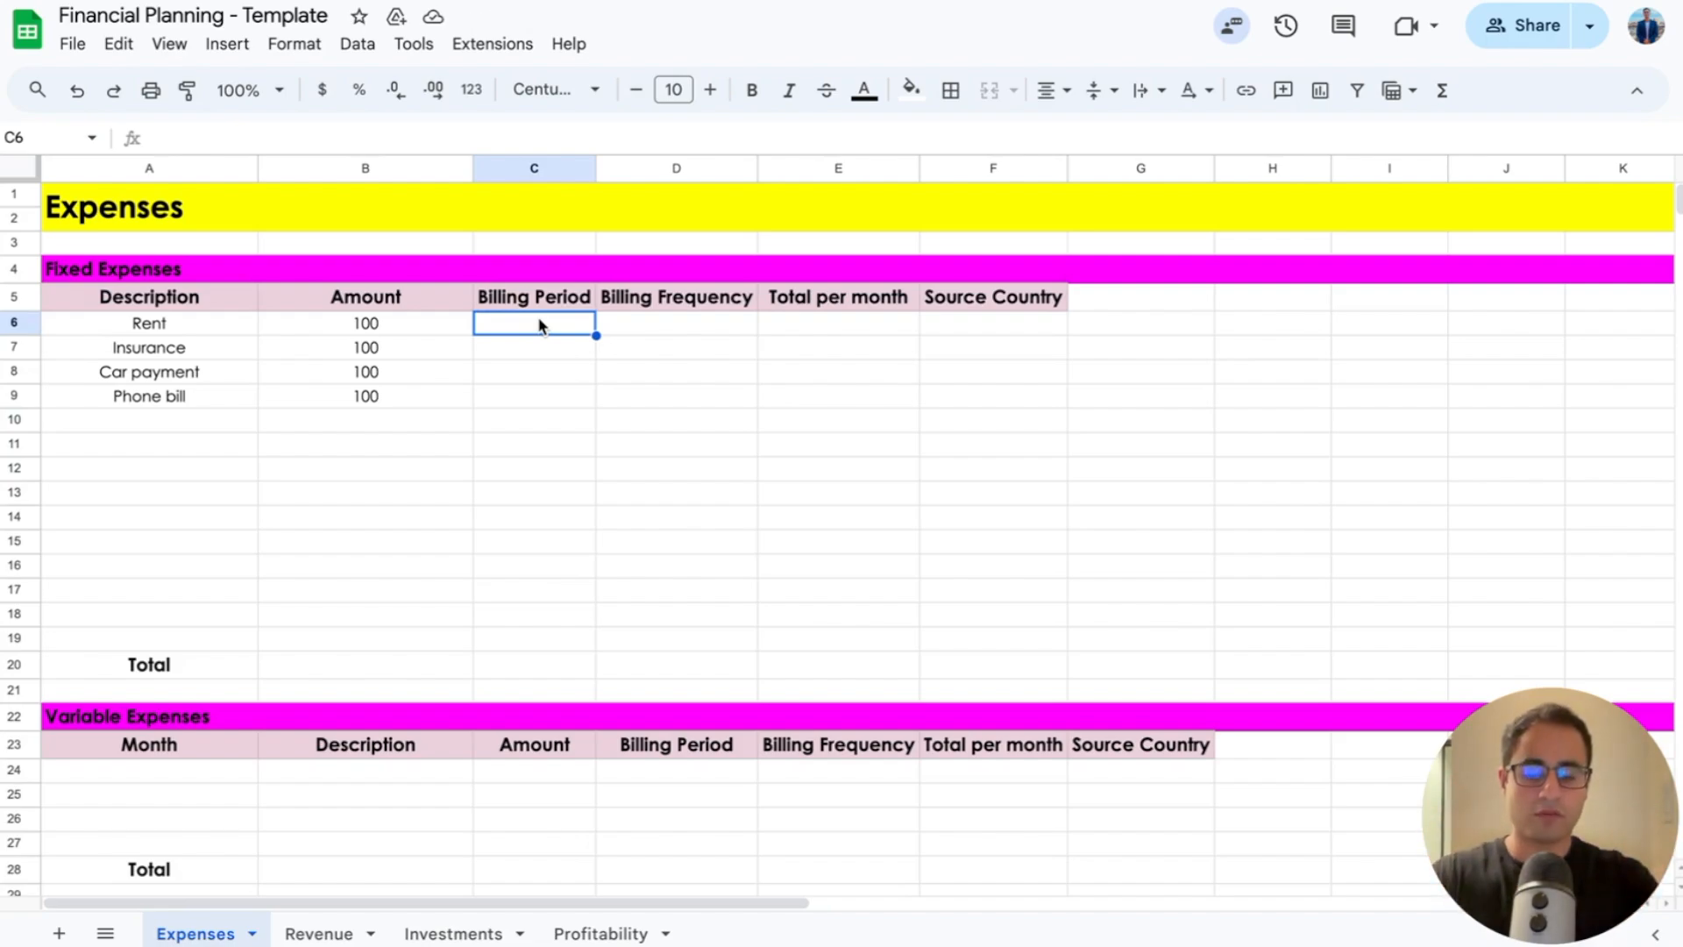
{"action": "type", "text": "1"}
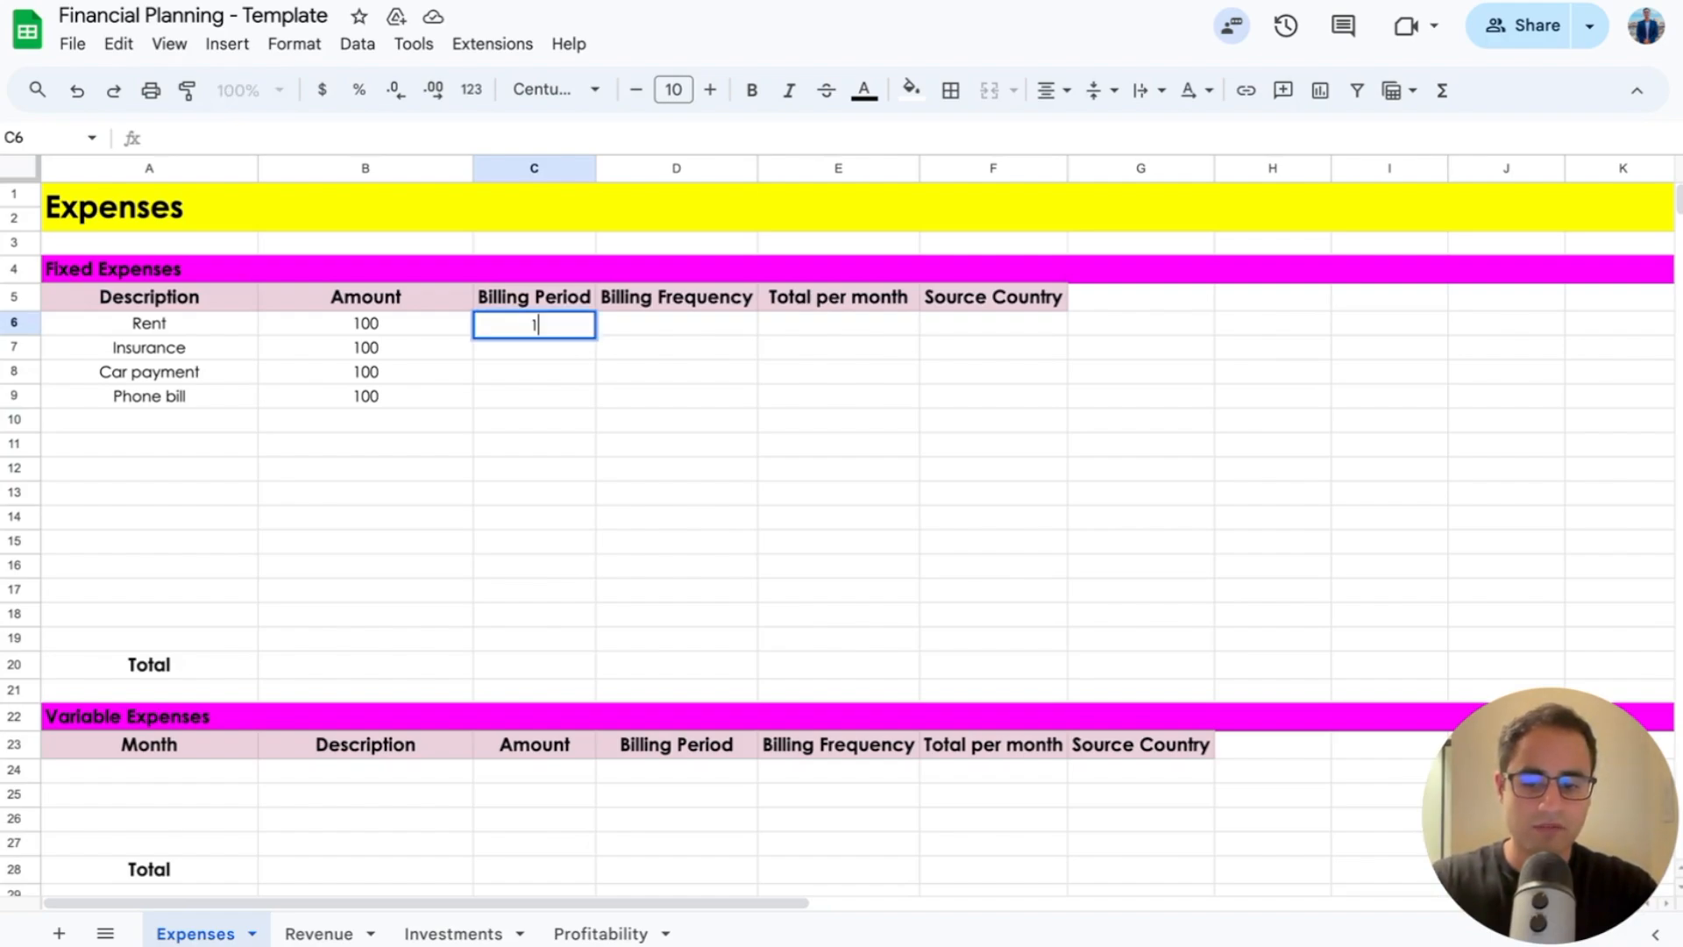
{"action": "type", "text": "st month to th"}
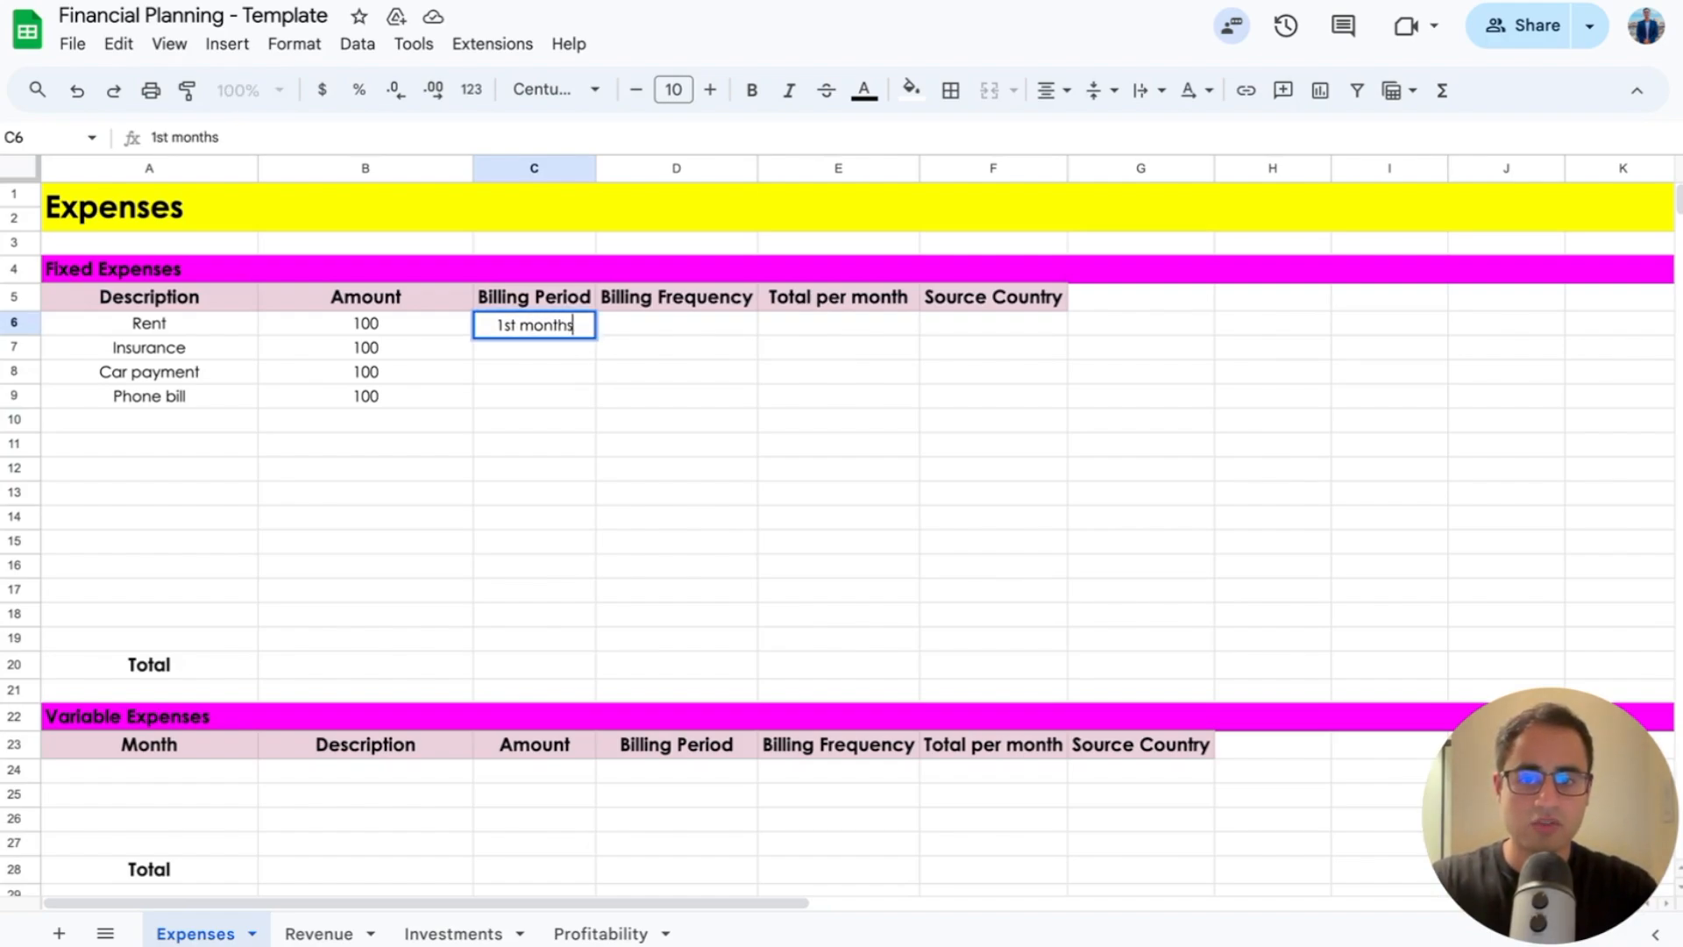
{"action": "type", "text": "e "}
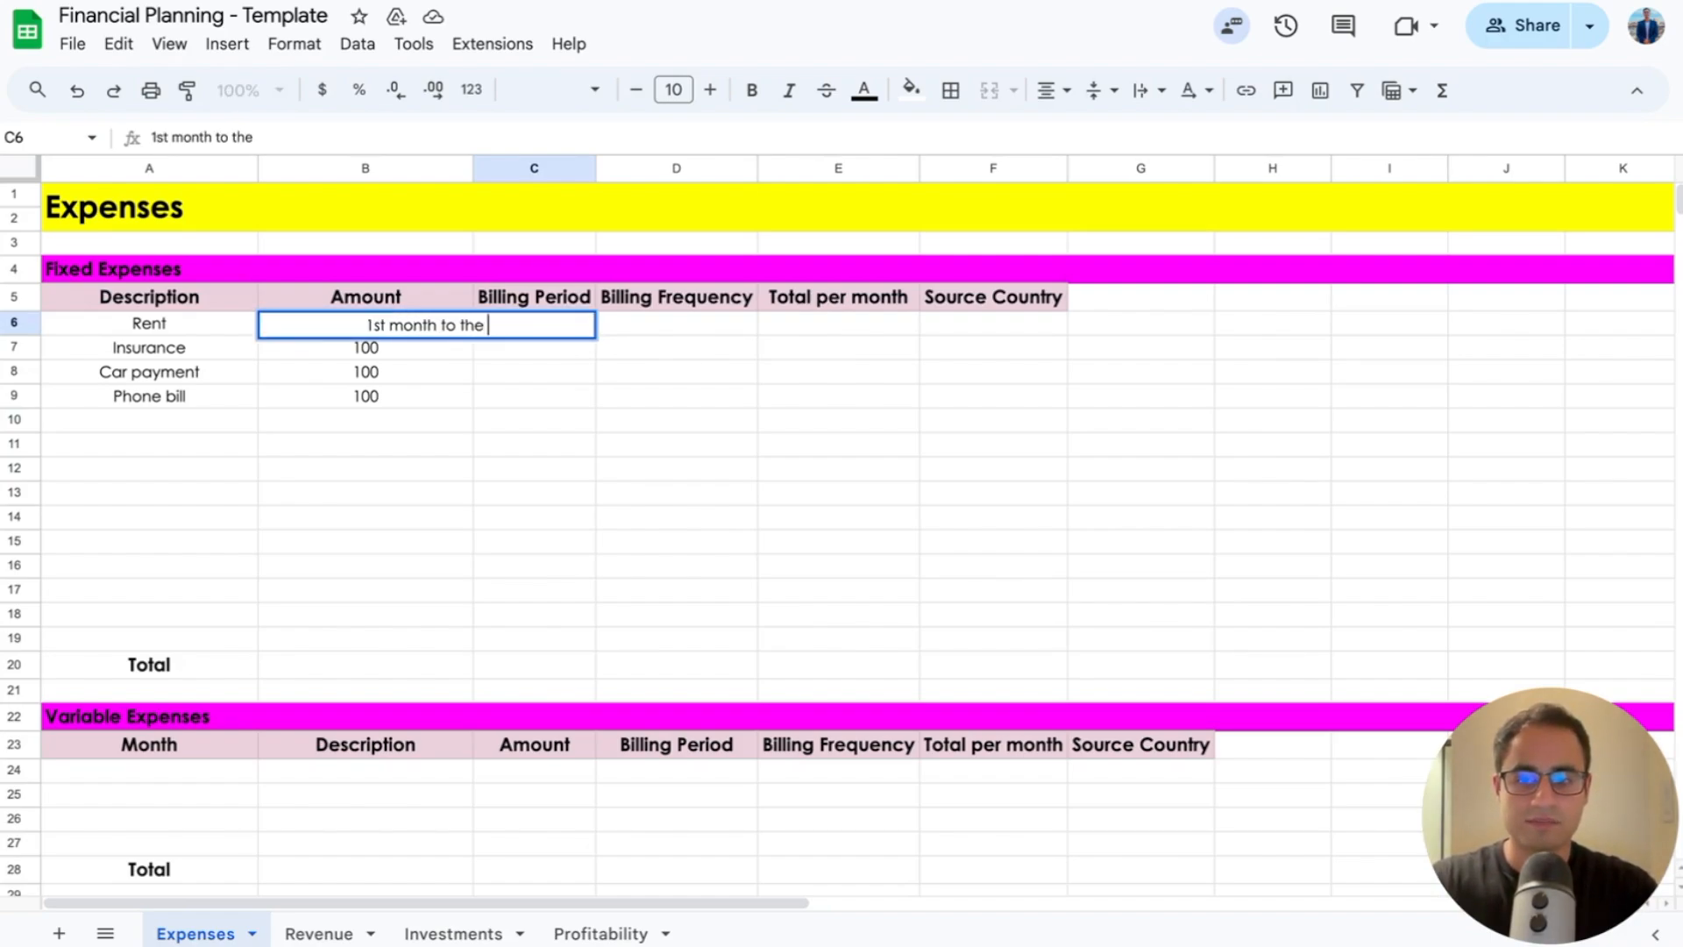
{"action": "type", "text": "last of the month"}
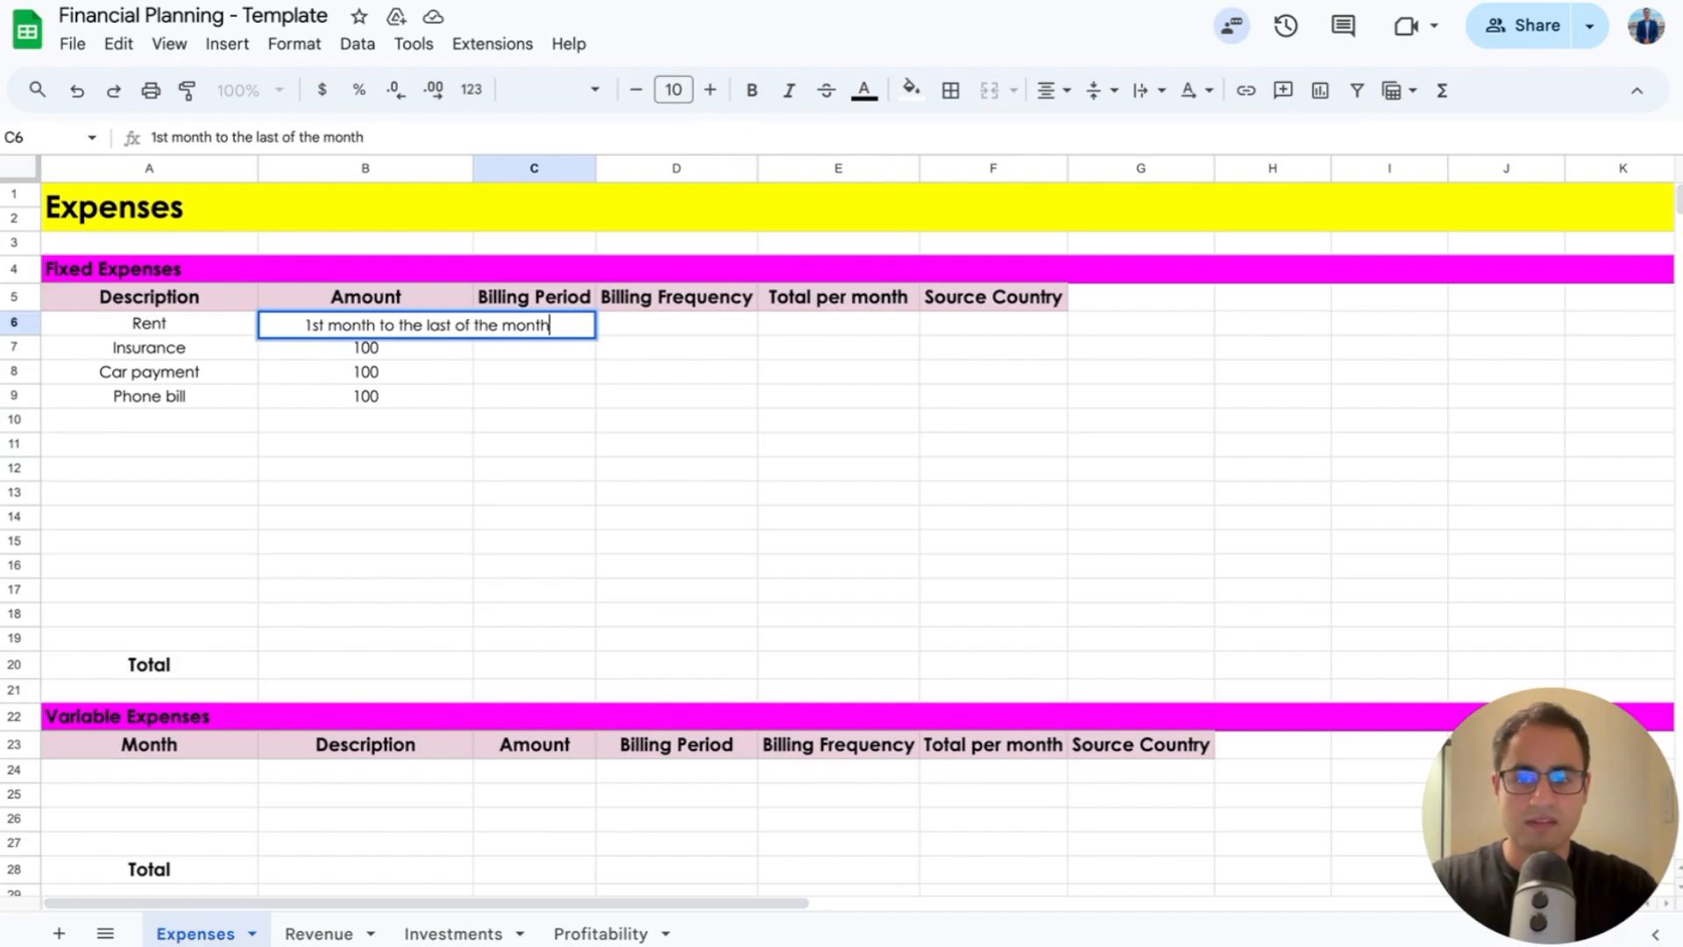
{"action": "key", "text": "Return"}
{"action": "double_click", "coordinate": [598, 167]}
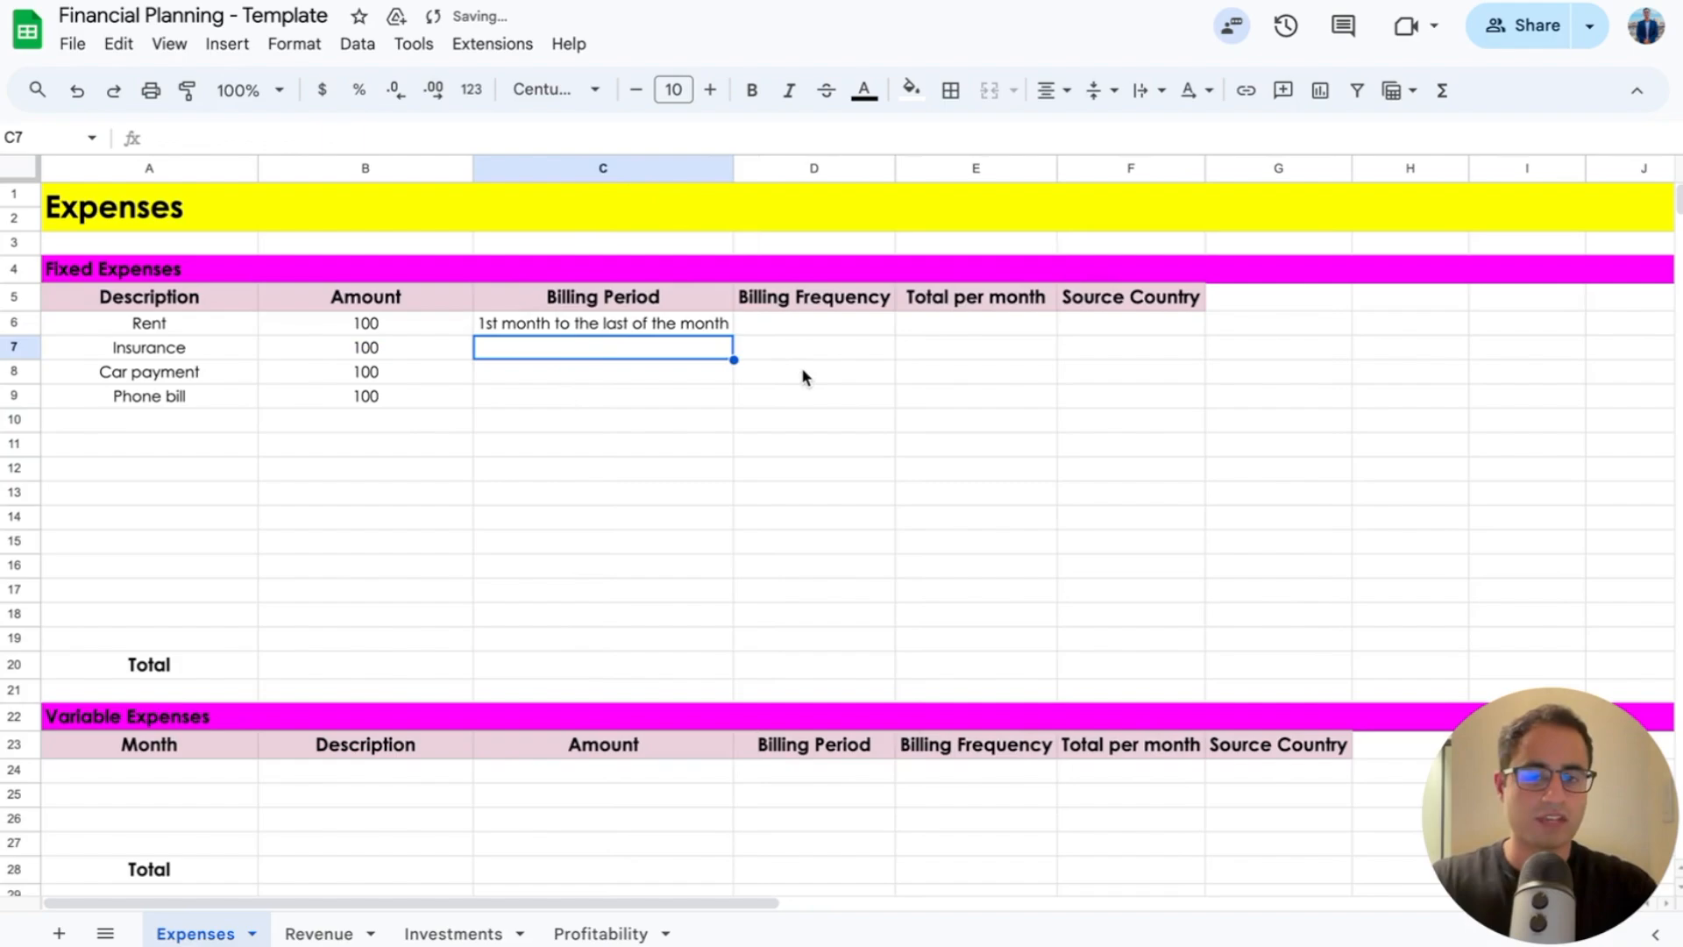
Step: Set Rent's billing frequency in D6 to Monthly
{"action": "left_click", "coordinate": [819, 334]}
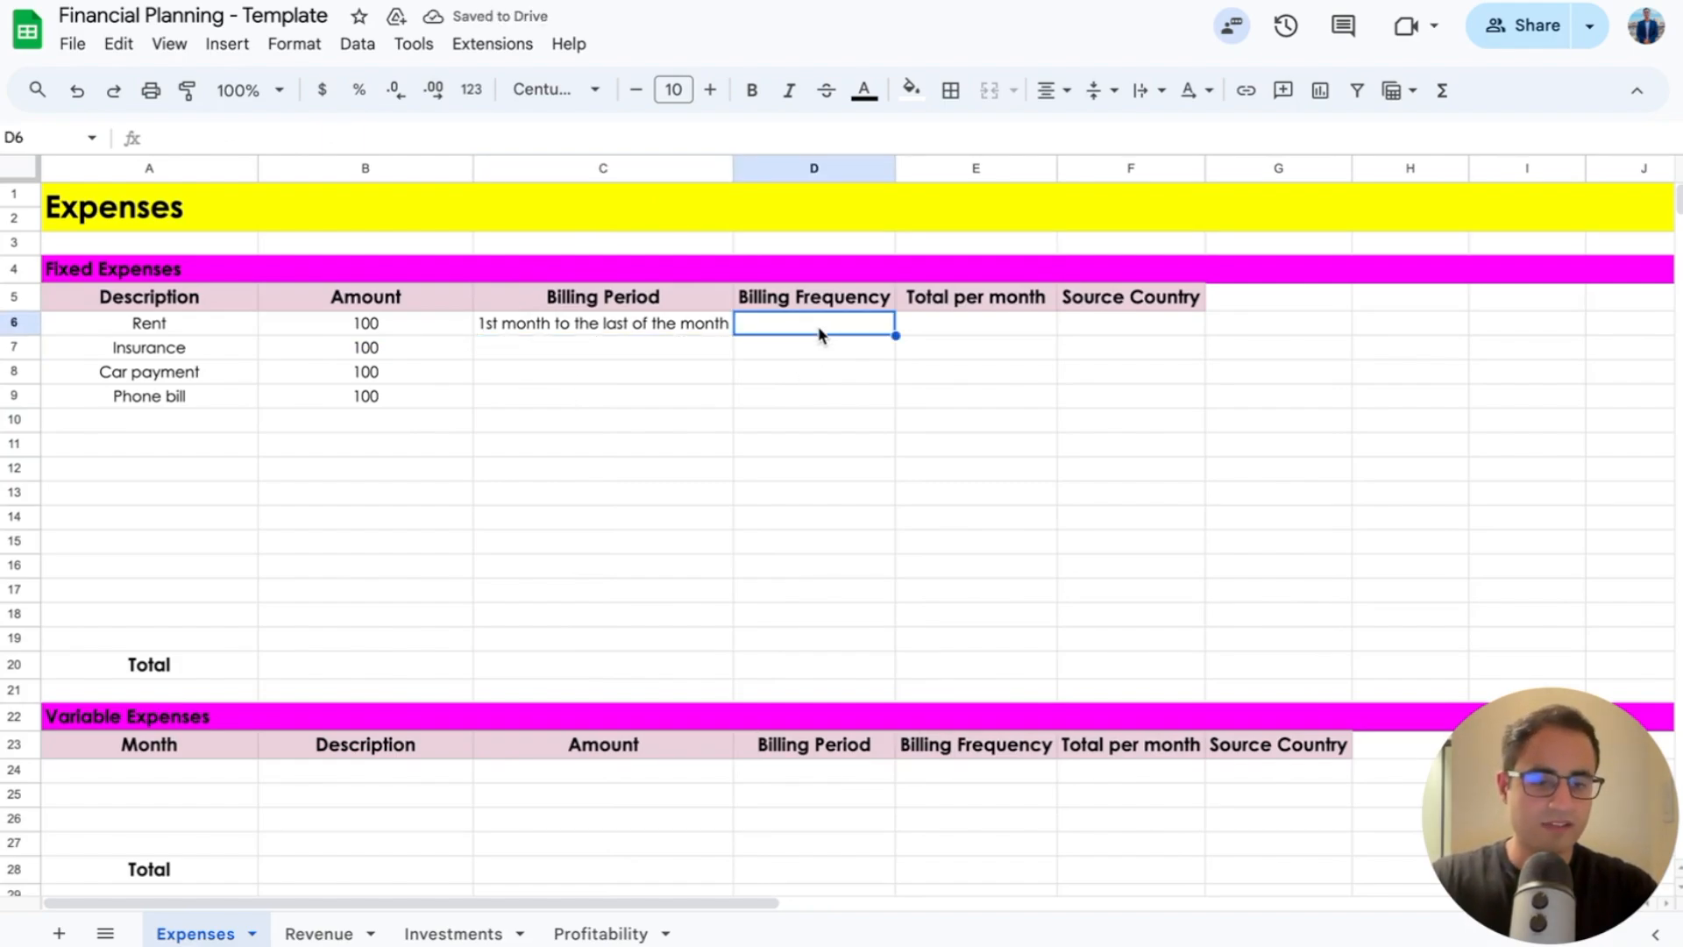
{"action": "key", "text": "Left"}
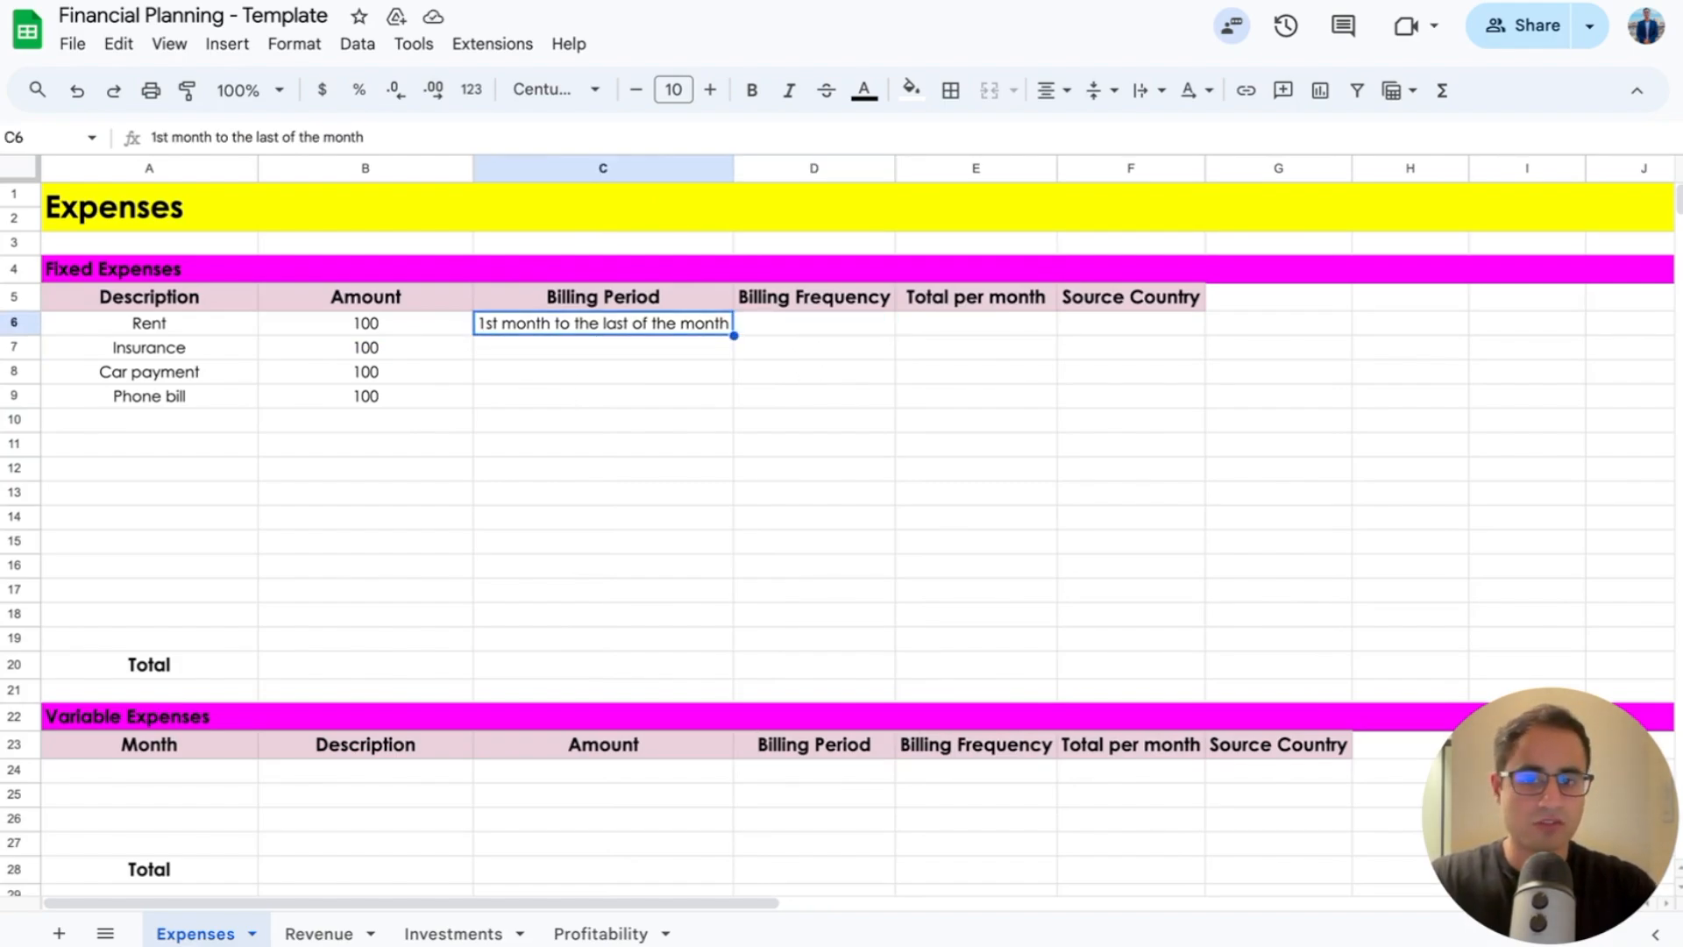
{"action": "key", "text": "Right"}
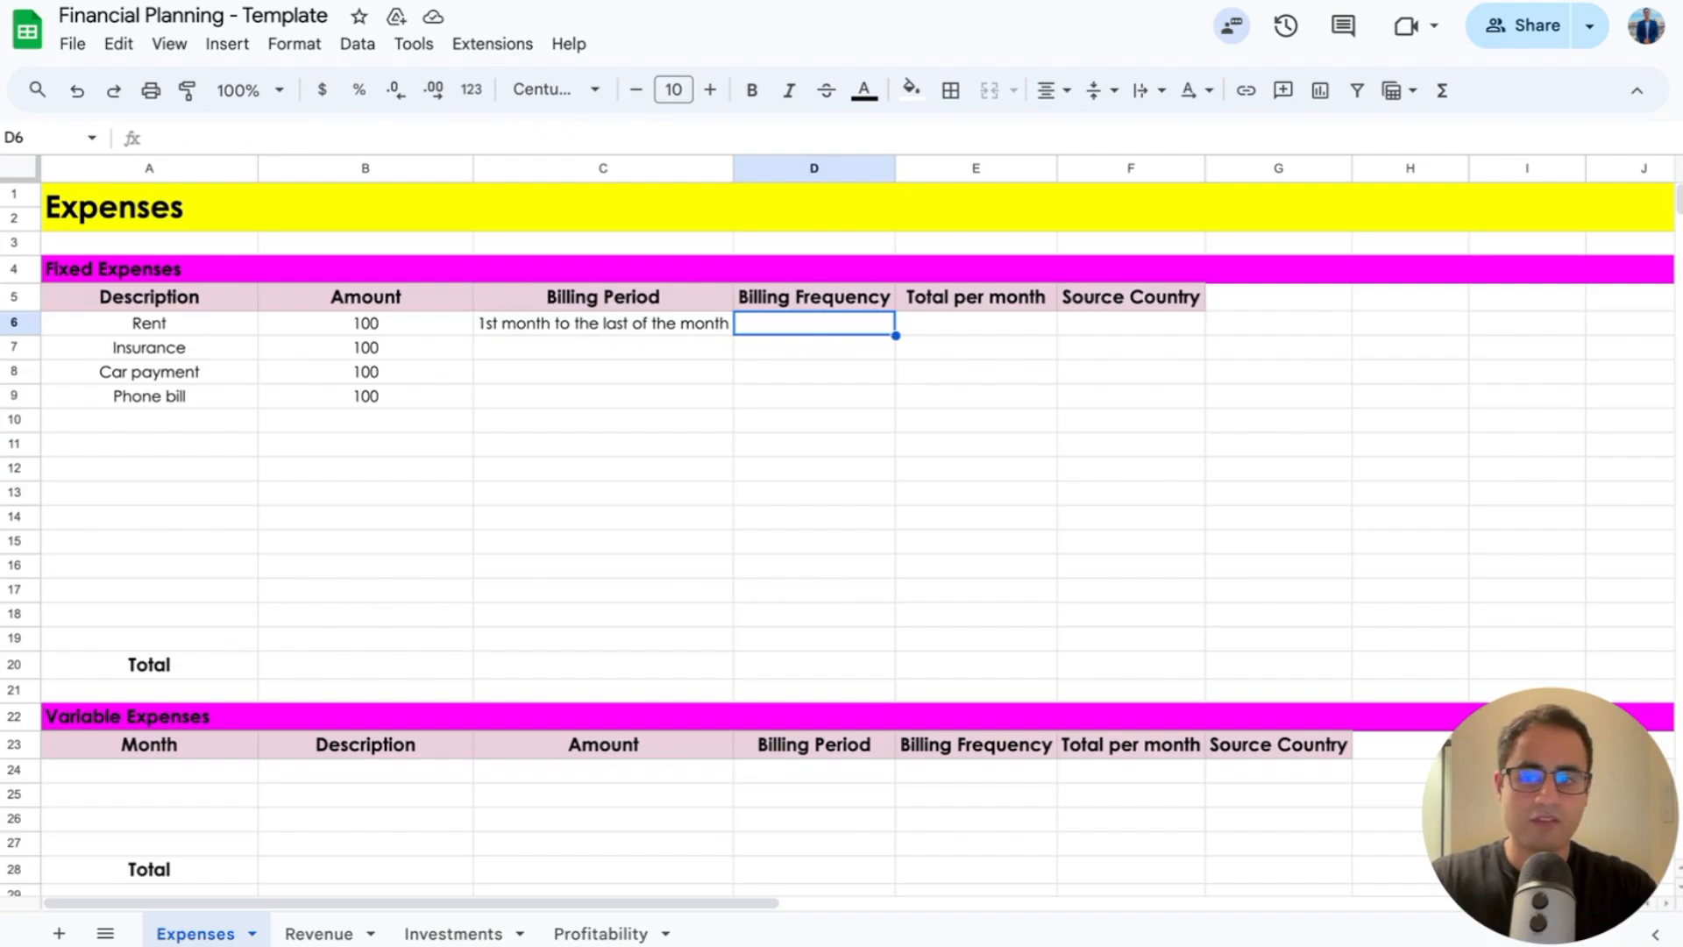
{"action": "type", "text": "Monthly"}
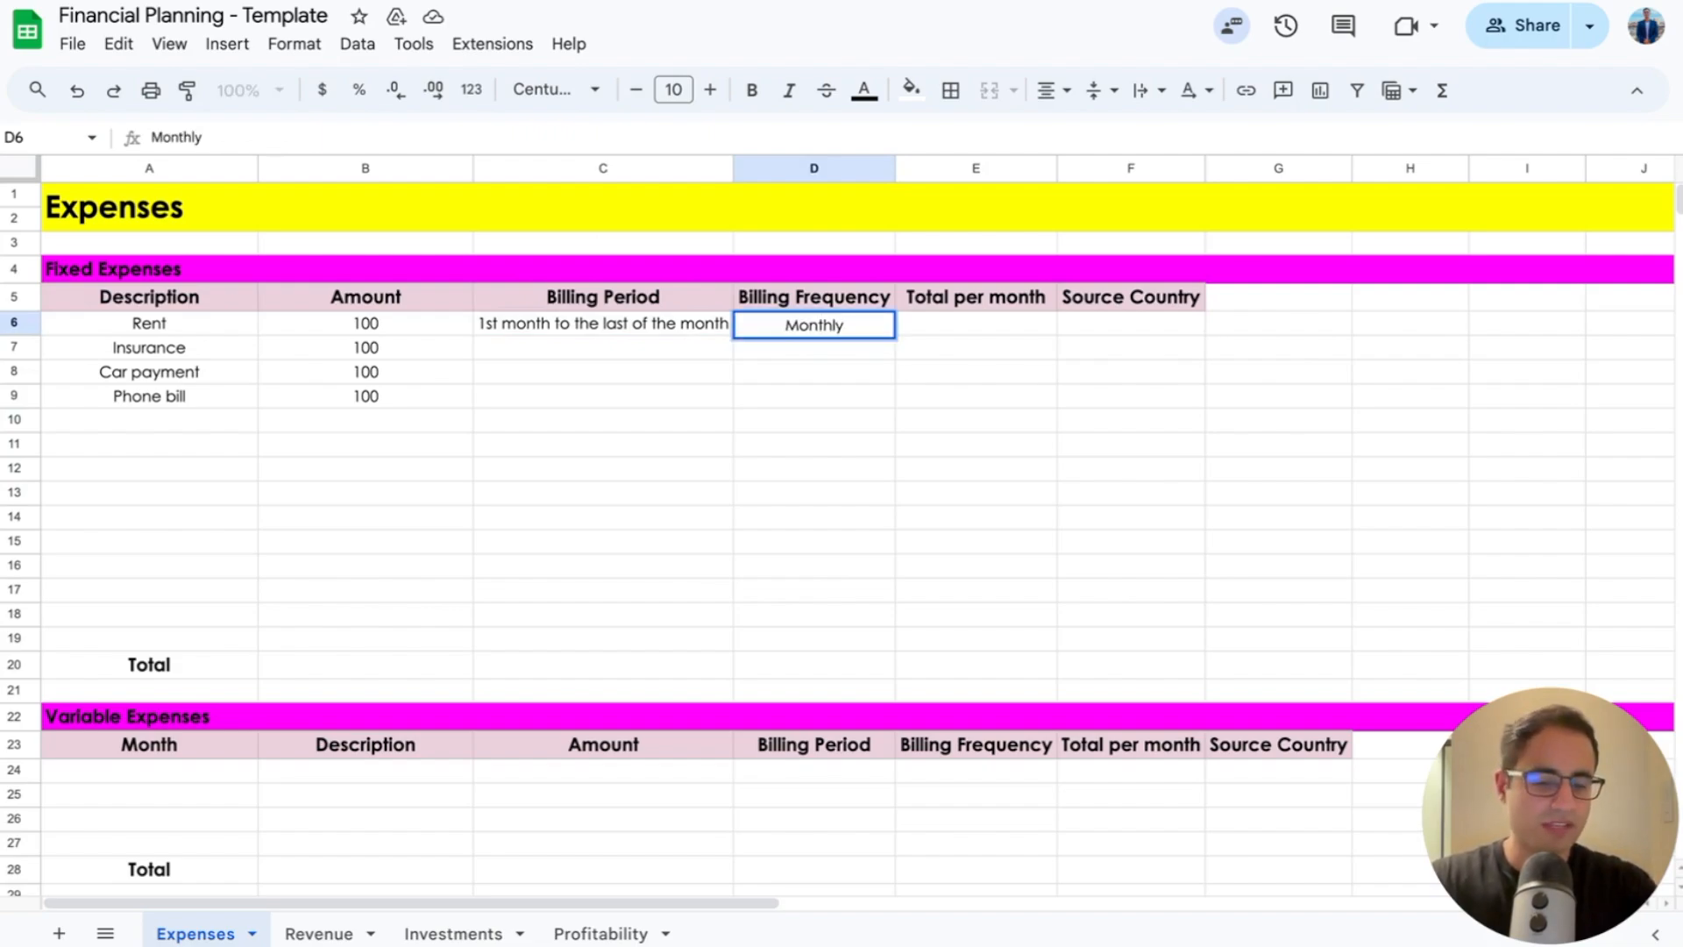
{"action": "key", "text": "Tab"}
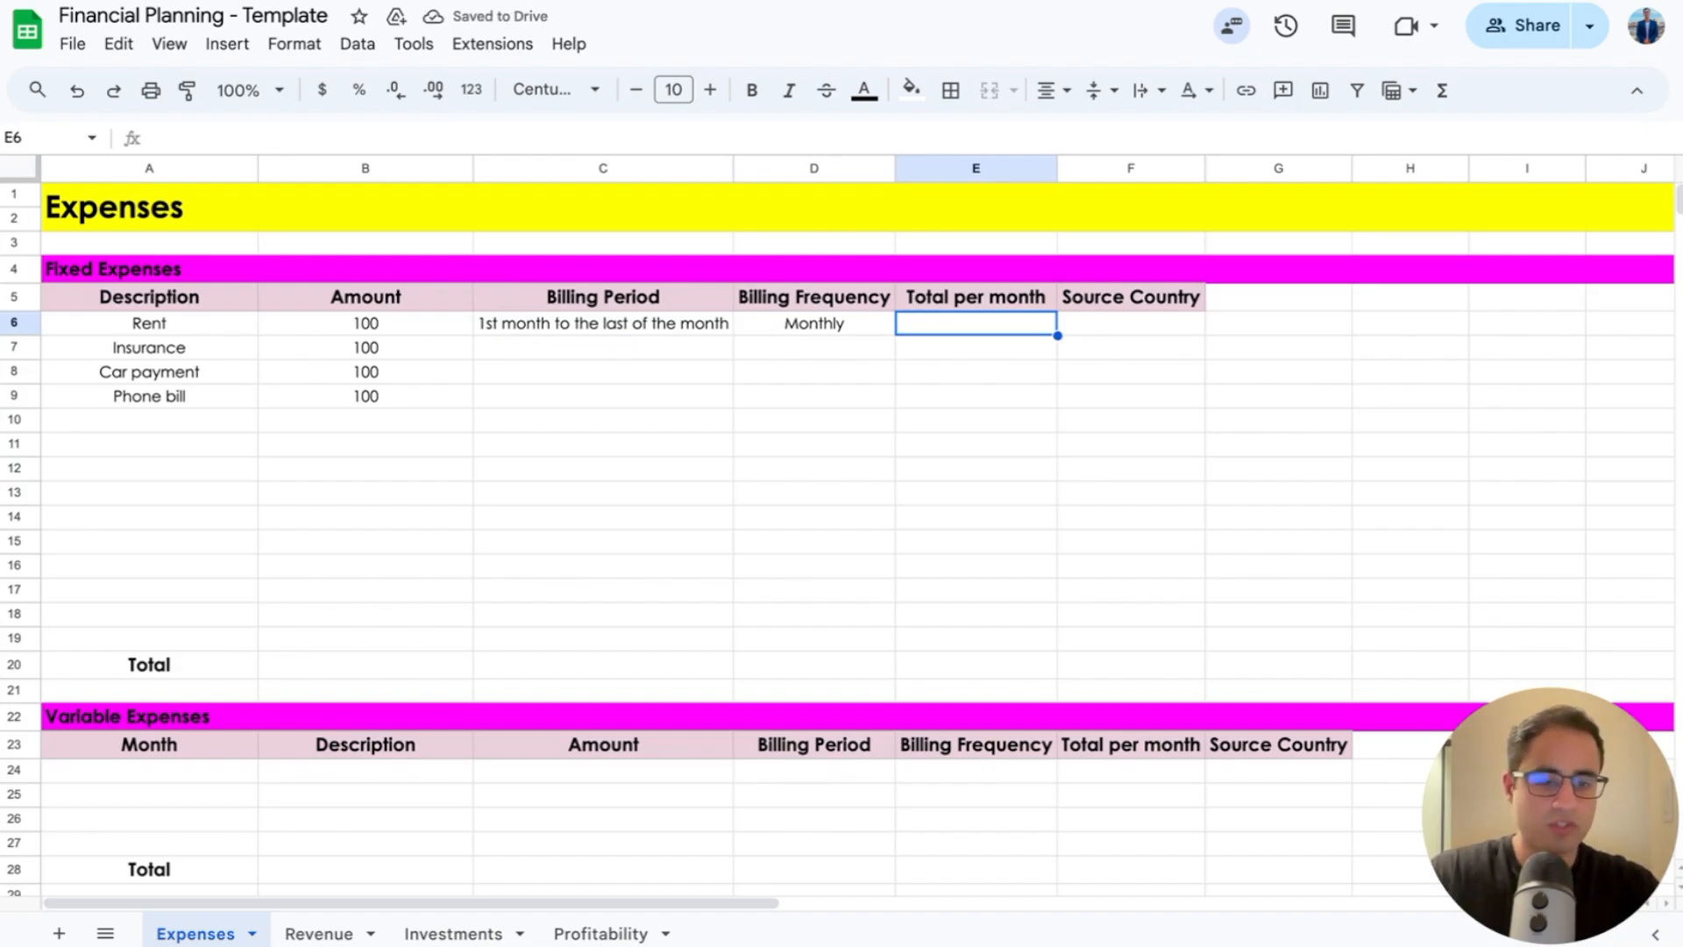
{"action": "key", "text": "Left"}
{"action": "key", "text": "Right"}
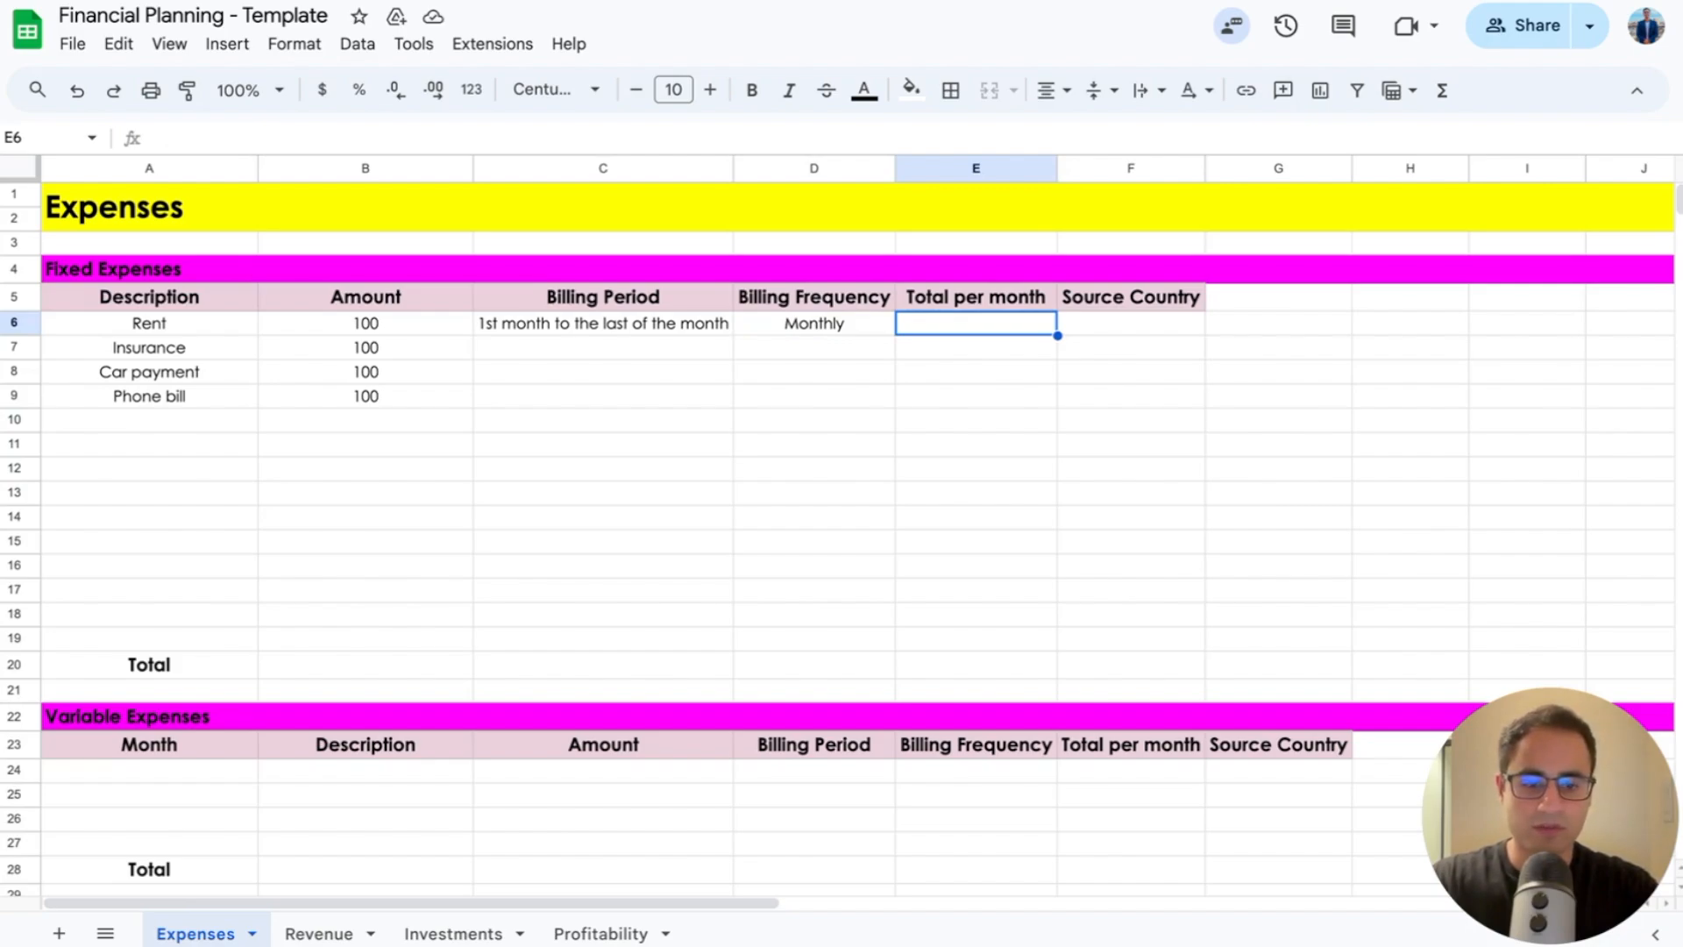
Step: Link Rent's total per month in E6 to its amount with the formula =B6
{"action": "type", "text": "="}
{"action": "key", "text": "Left"}
{"action": "key", "text": "Left"}
{"action": "key", "text": "Left"}
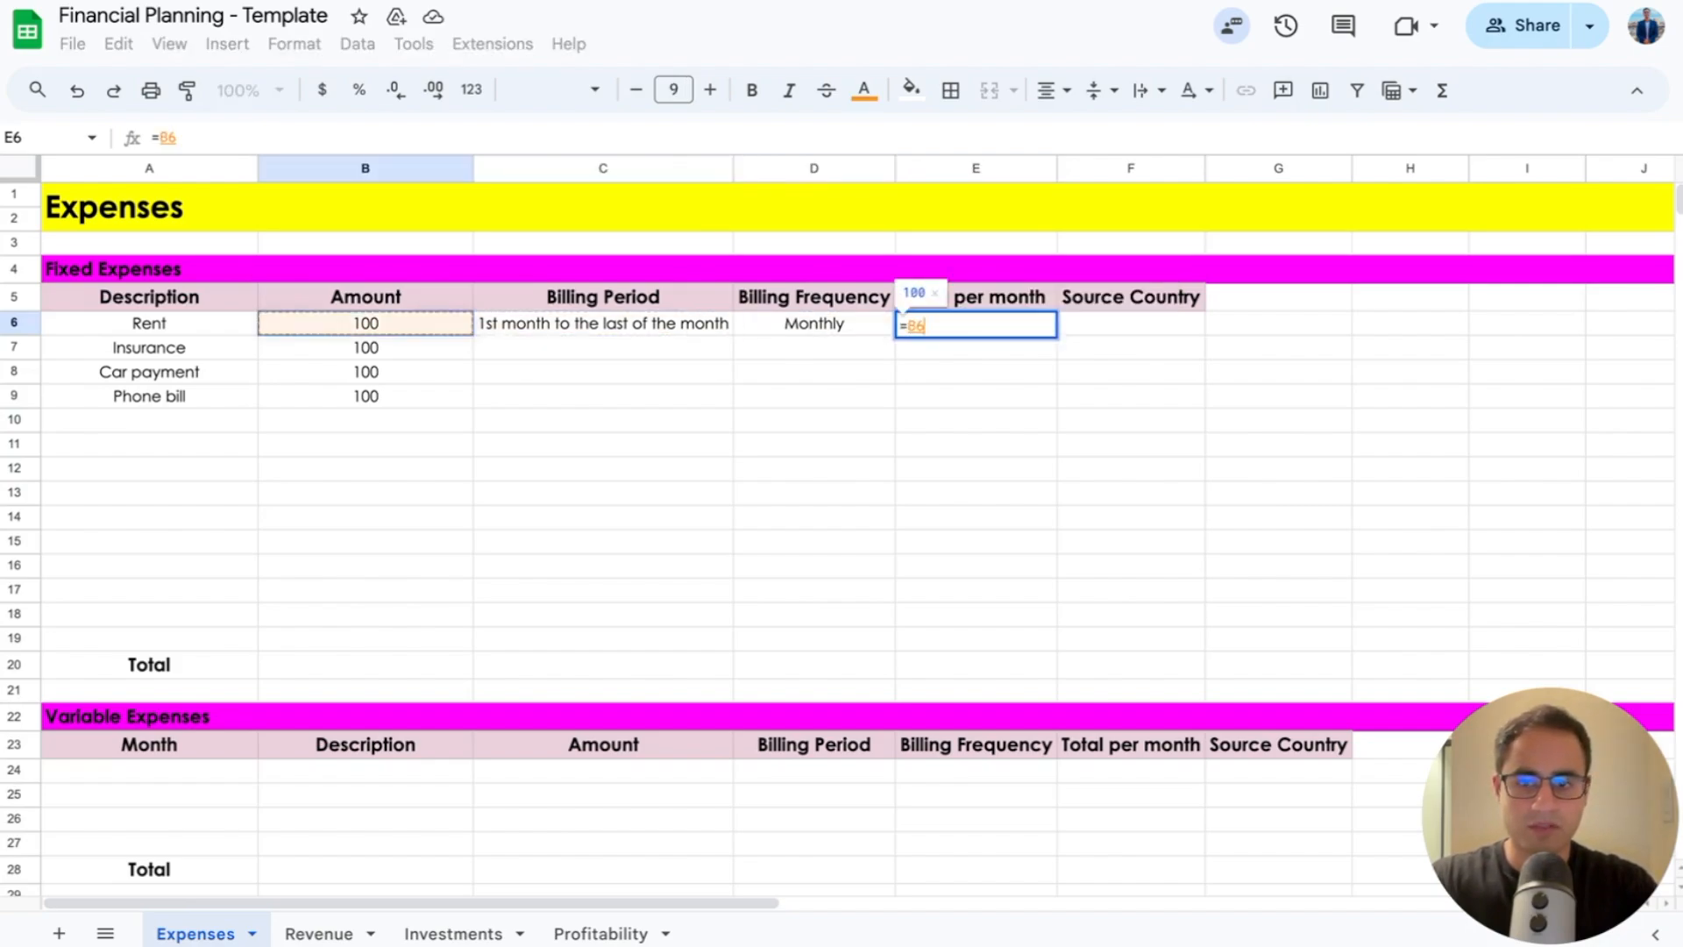
{"action": "key", "text": "Return"}
{"action": "key", "text": "Down"}
{"action": "key", "text": "Left"}
{"action": "key", "text": "Left"}
{"action": "key", "text": "Left"}
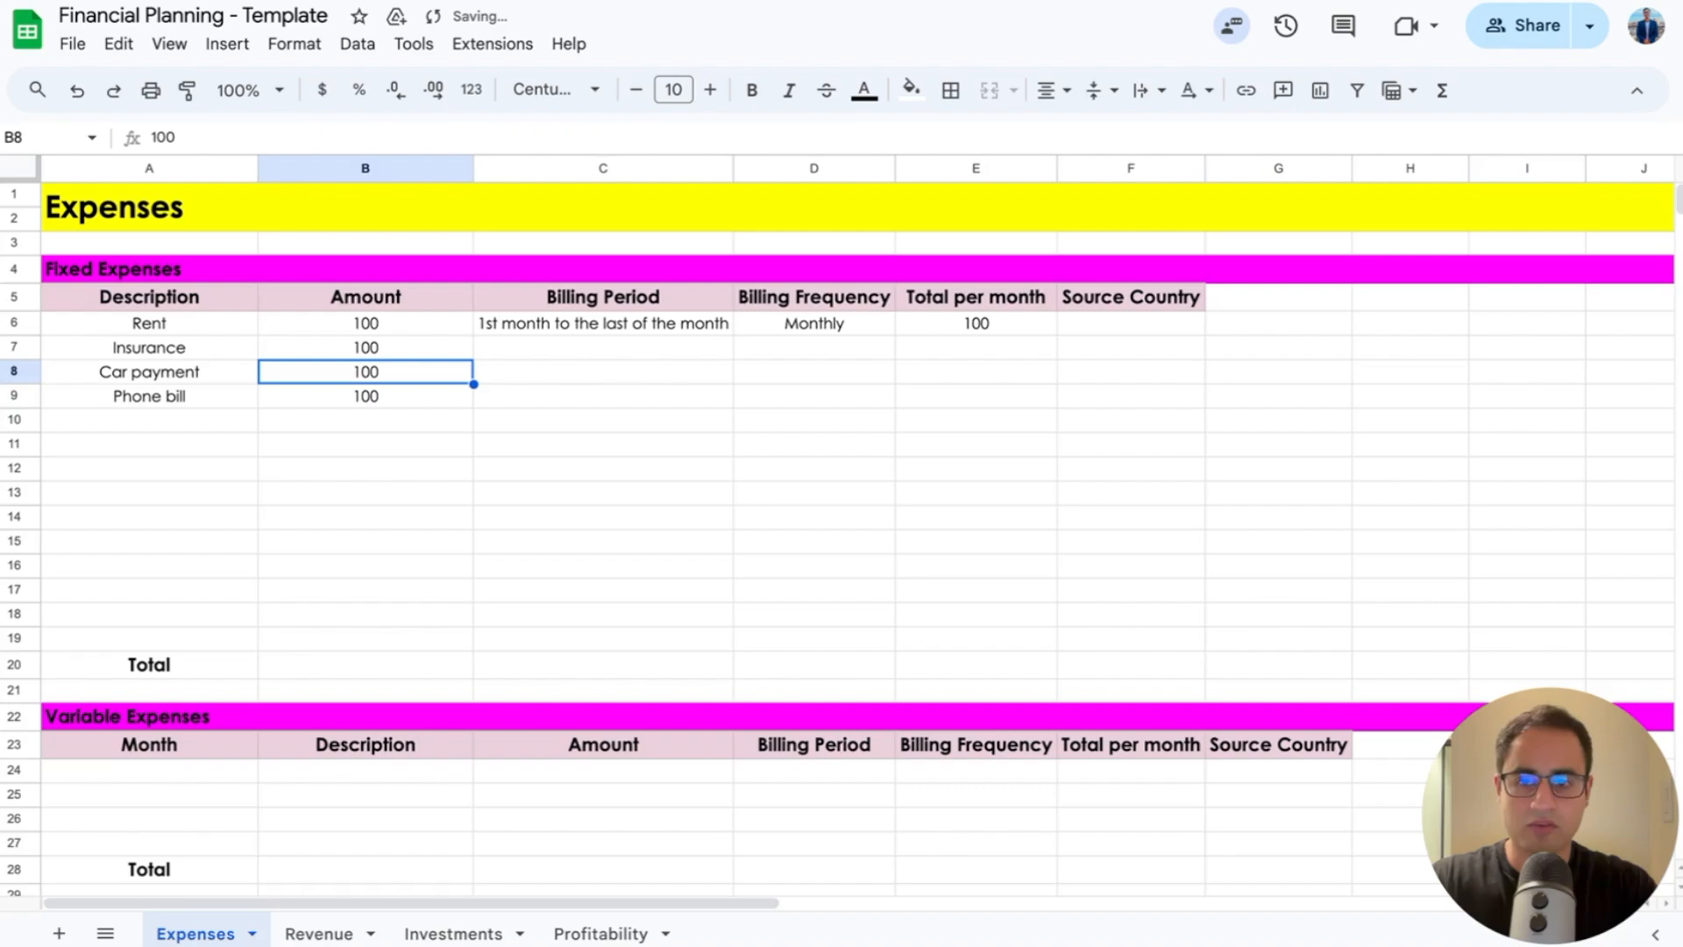
{"action": "key", "text": "Up"}
{"action": "key", "text": "Right"}
{"action": "key", "text": "Right"}
{"action": "key", "text": "Right"}
Step: Enter USA as Rent's source country in F6 and AU as the phone bill's source country in F9
{"action": "key", "text": "Up"}
{"action": "key", "text": "Right"}
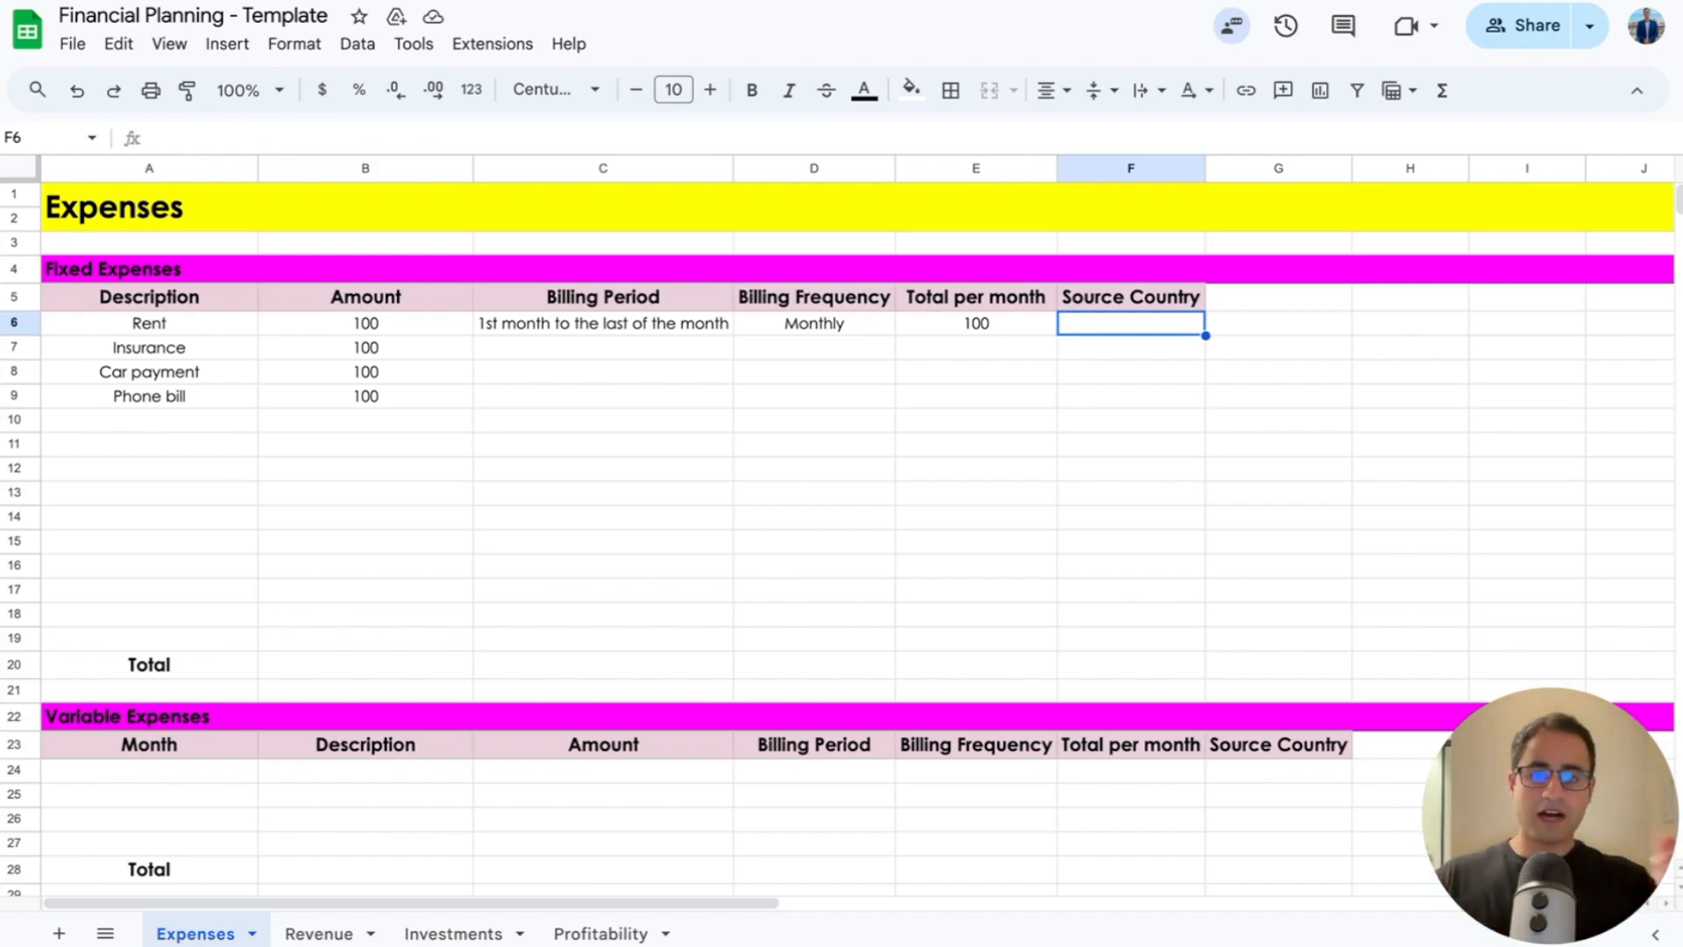
{"action": "type", "text": "USA"}
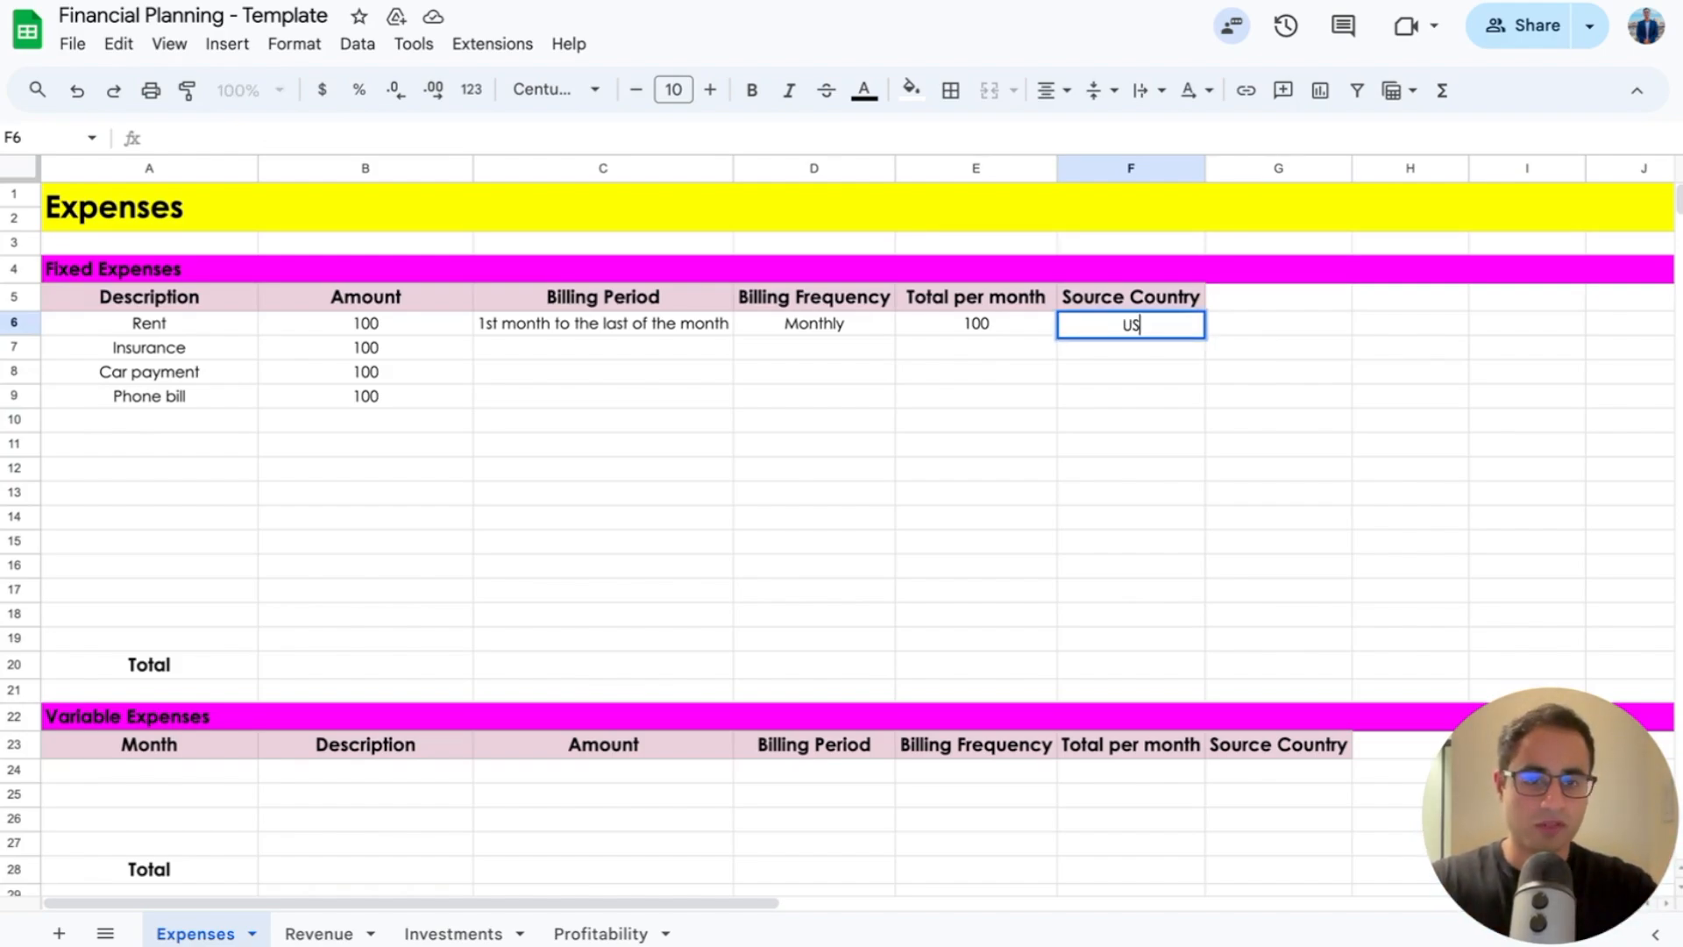
{"action": "key", "text": "Return"}
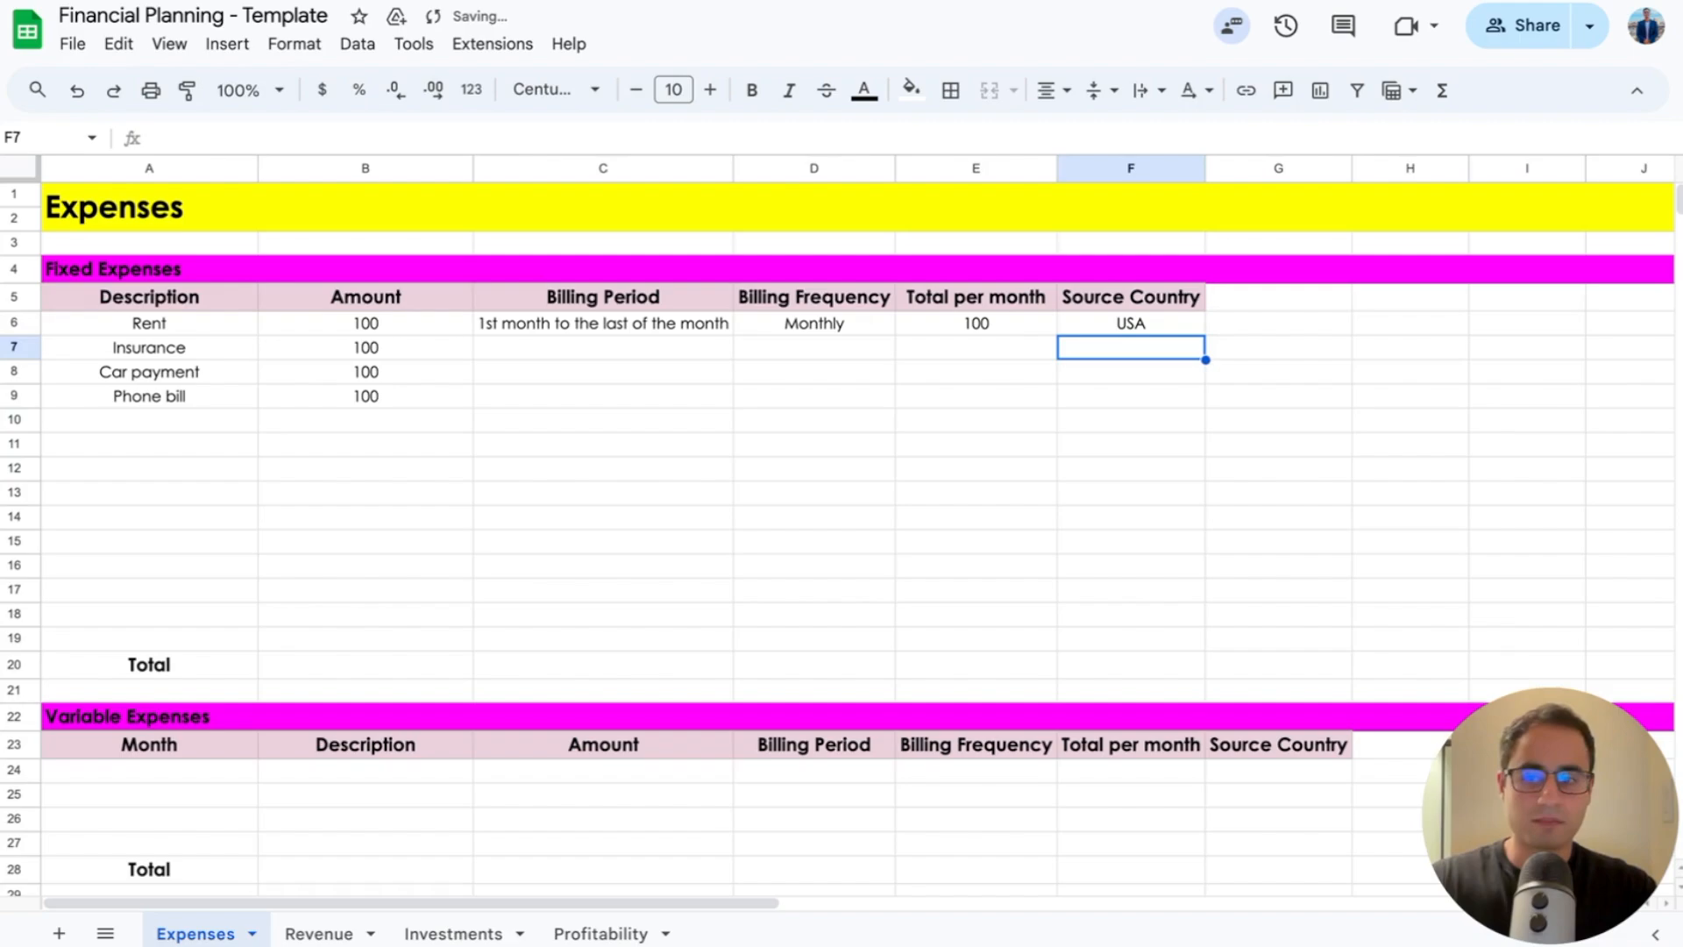
{"action": "key", "text": "Down"}
{"action": "key", "text": "Down"}
{"action": "type", "text": "AU"}
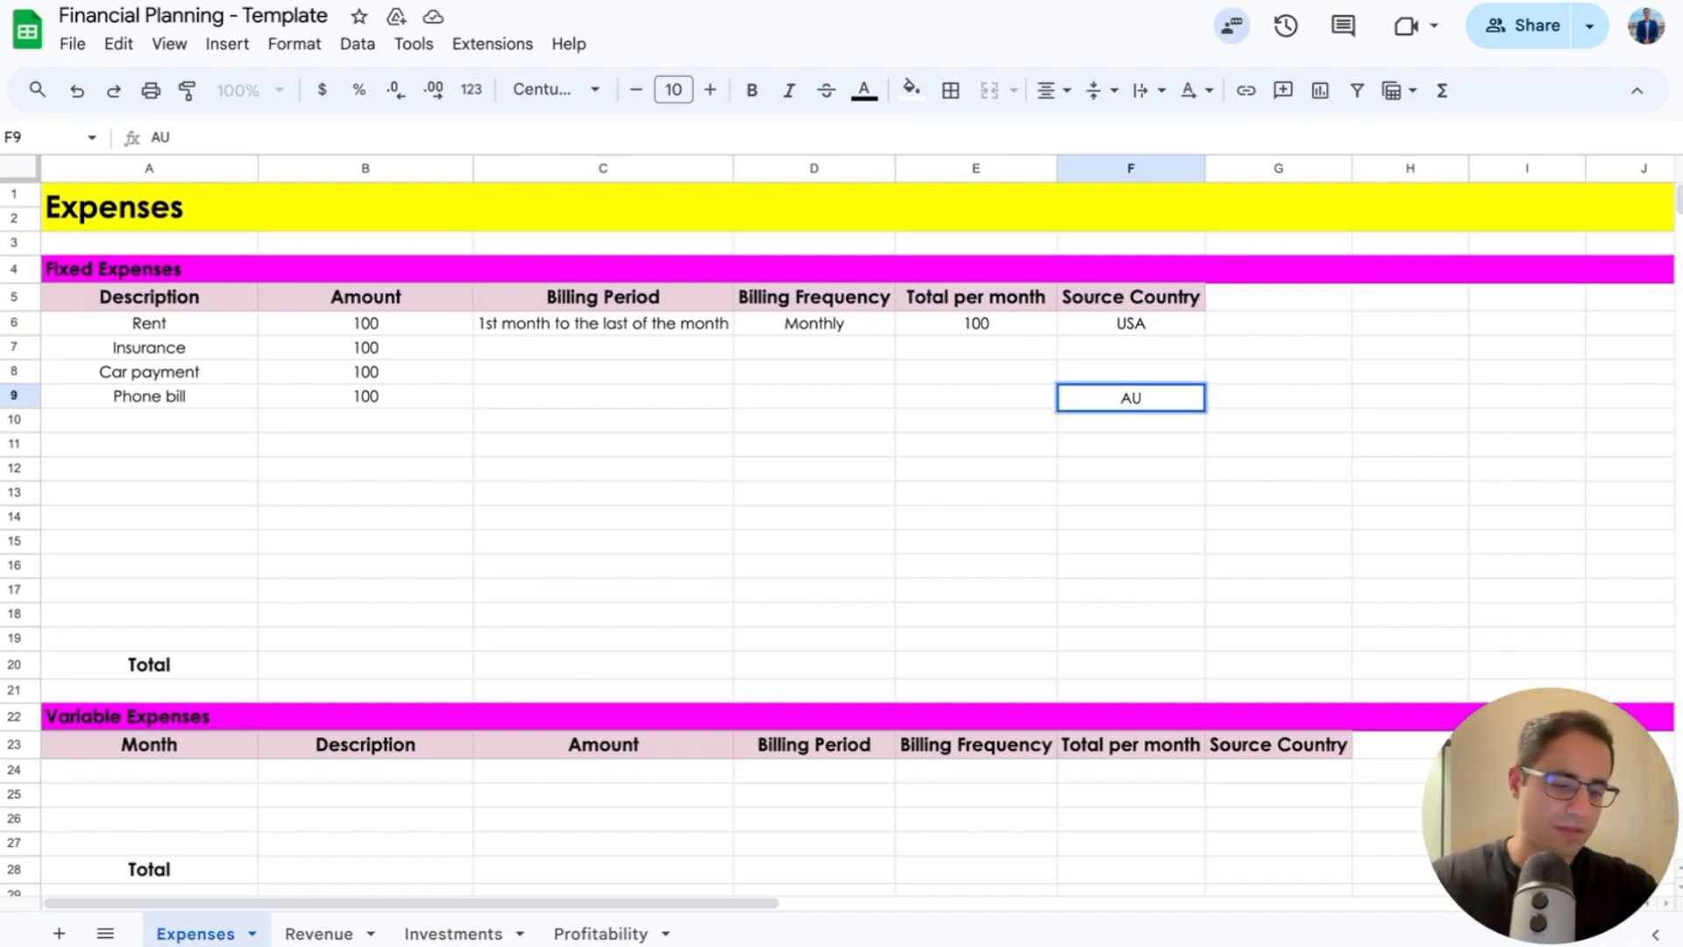
{"action": "key", "text": "Return"}
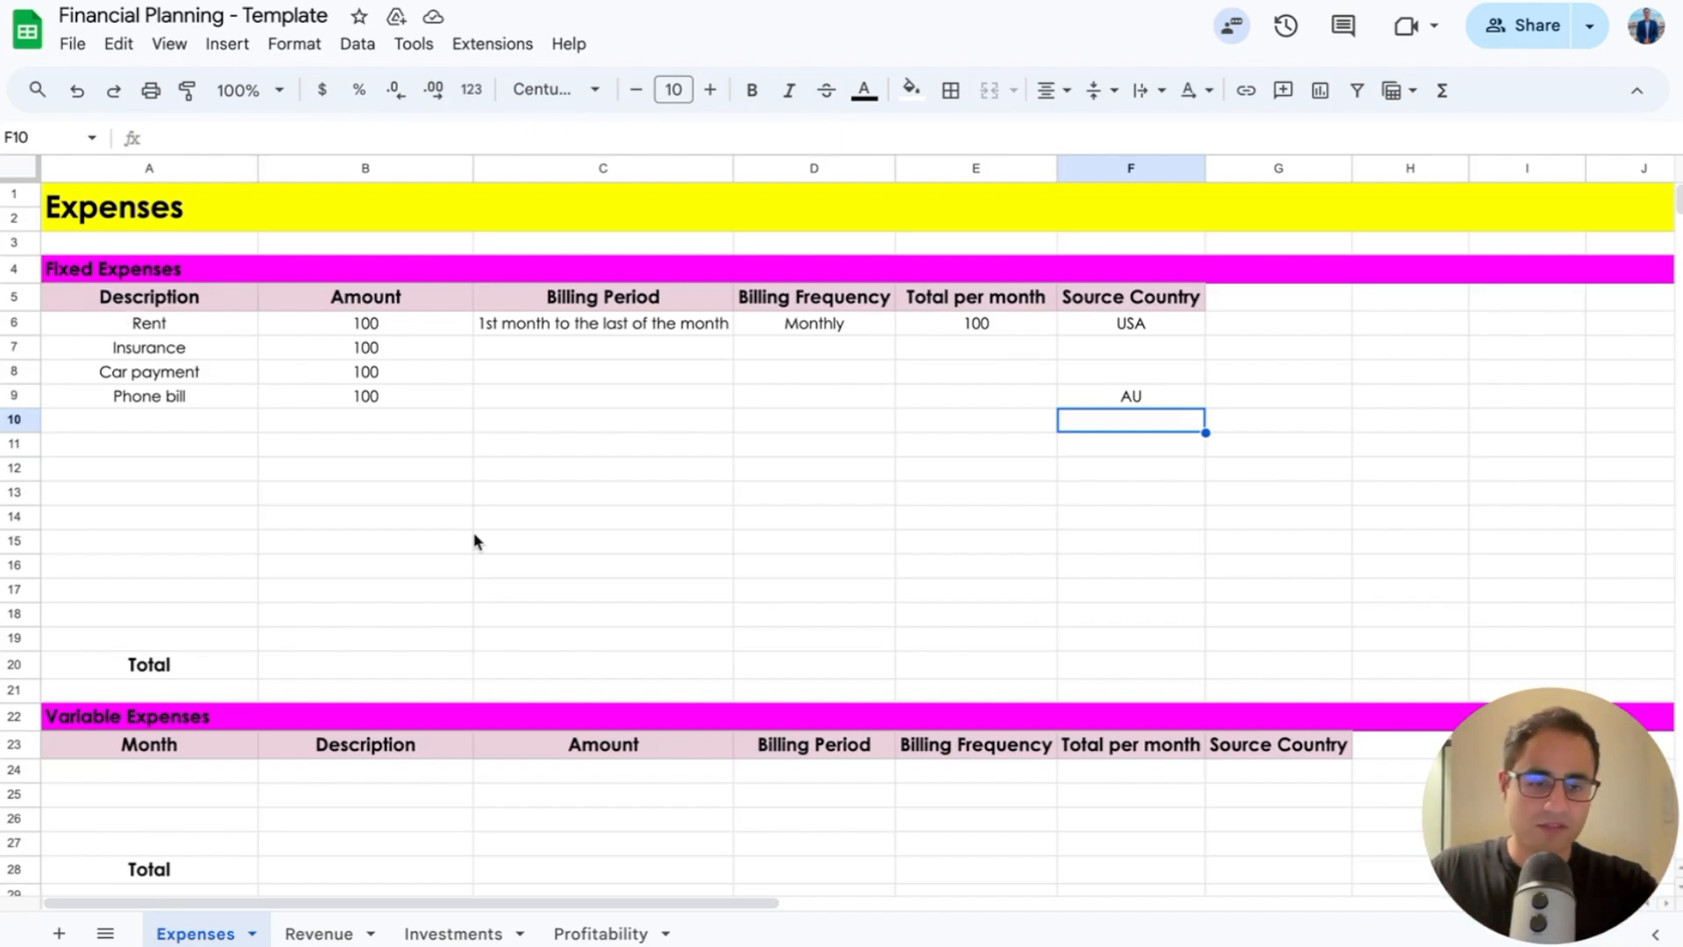
Step: Enter Groceries as the first description under Variable Expenses in B24
{"action": "scroll", "coordinate": [473, 538], "scroll_direction": "down", "scroll_amount": 6}
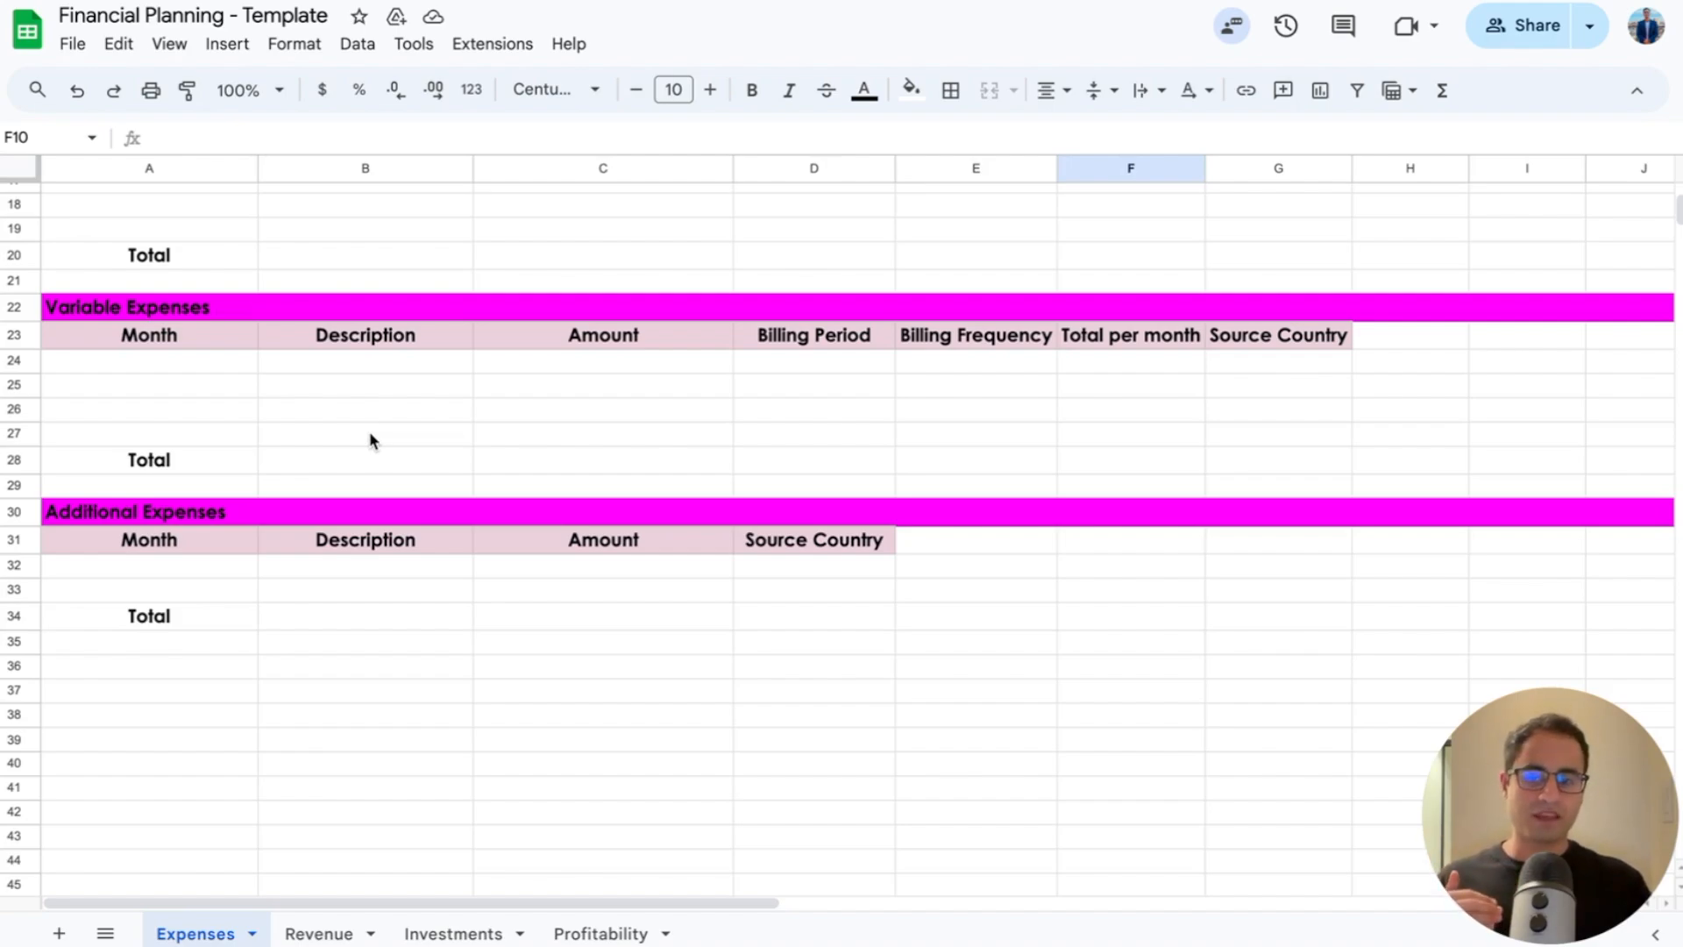
{"action": "left_click", "coordinate": [233, 361]}
{"action": "scroll", "coordinate": [226, 365], "scroll_direction": "down", "scroll_amount": 1}
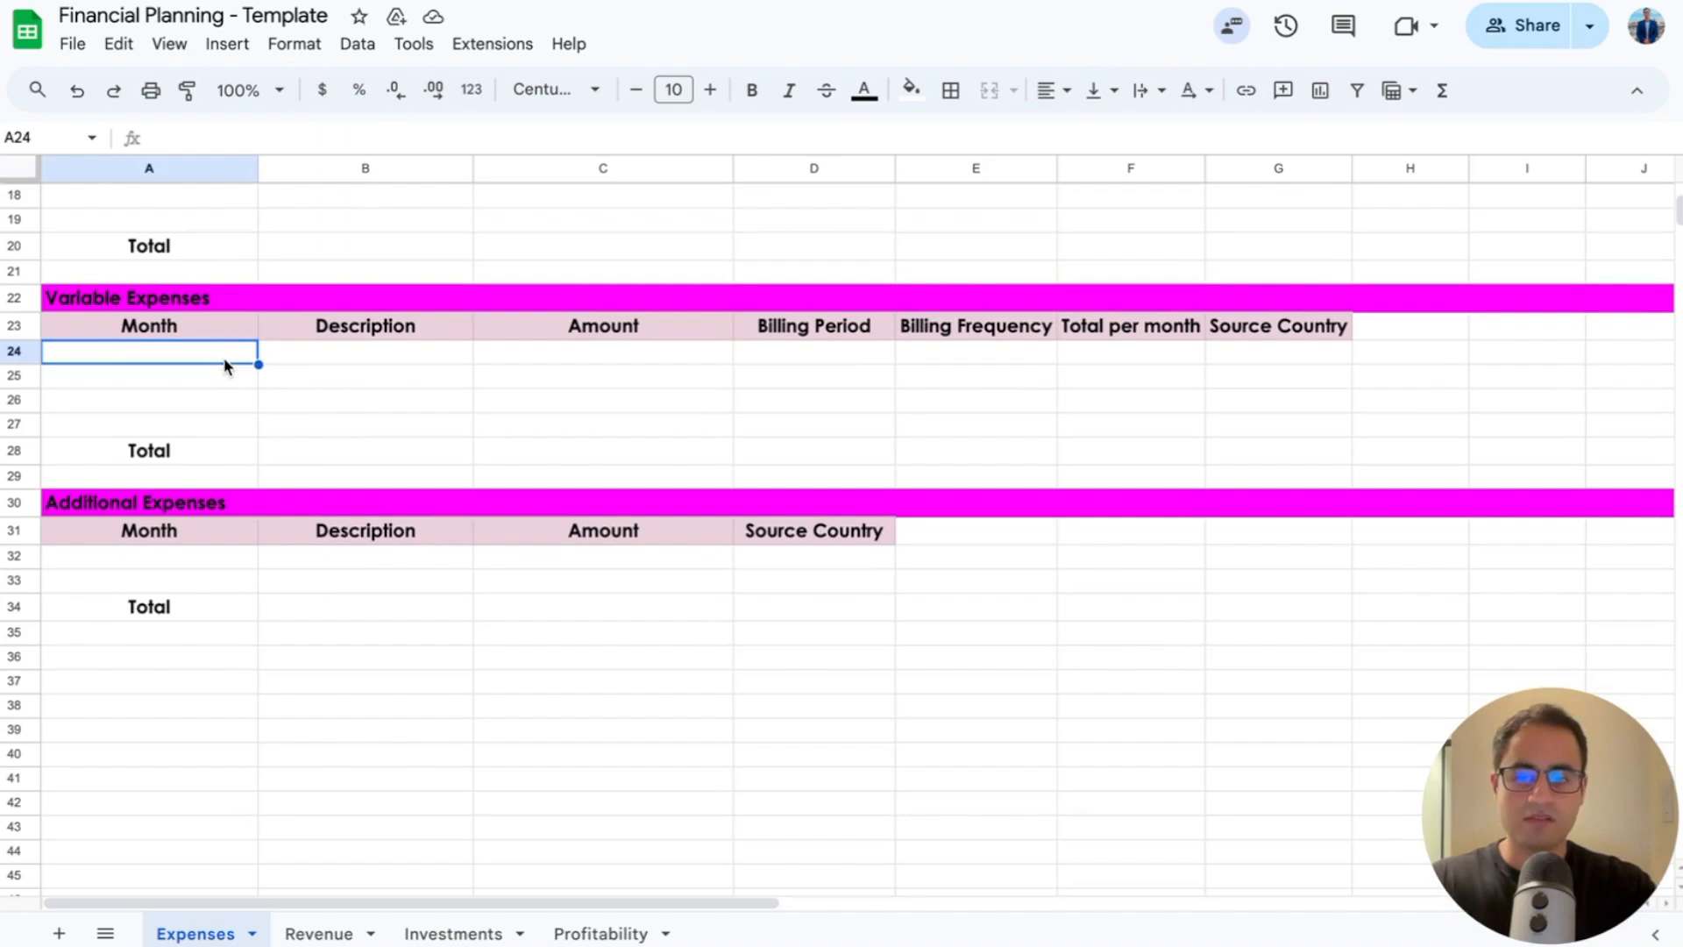
{"action": "key", "text": "Tab"}
{"action": "type", "text": "Gr"}
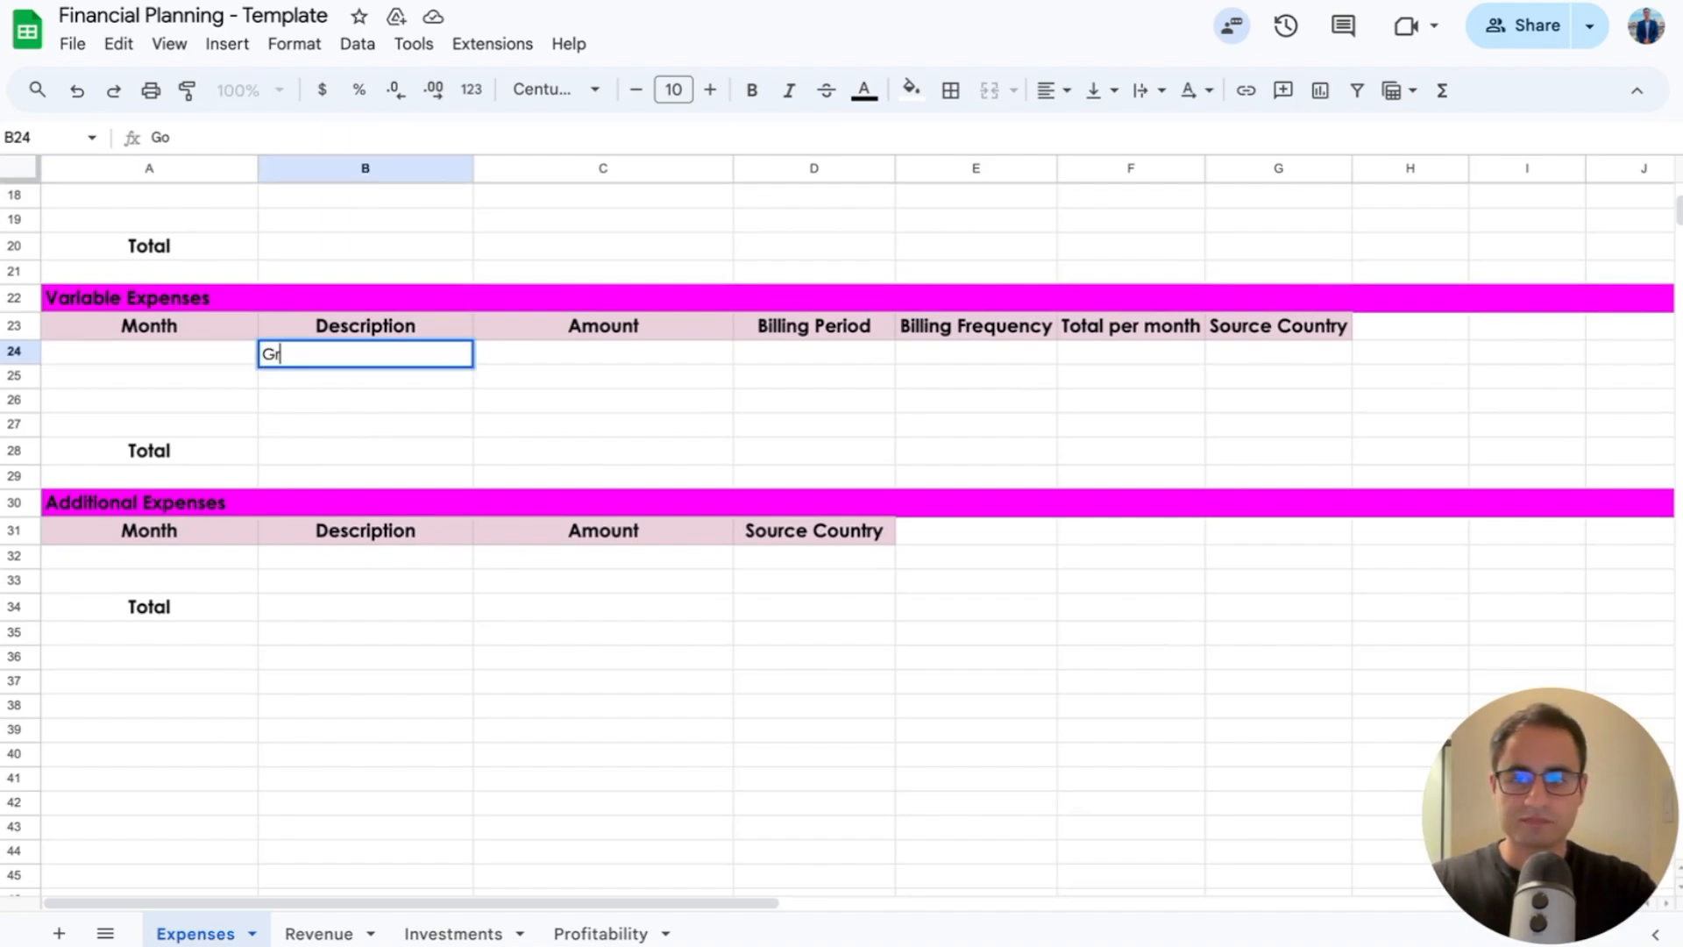
{"action": "type", "text": "oceries"}
{"action": "key", "text": "Return"}
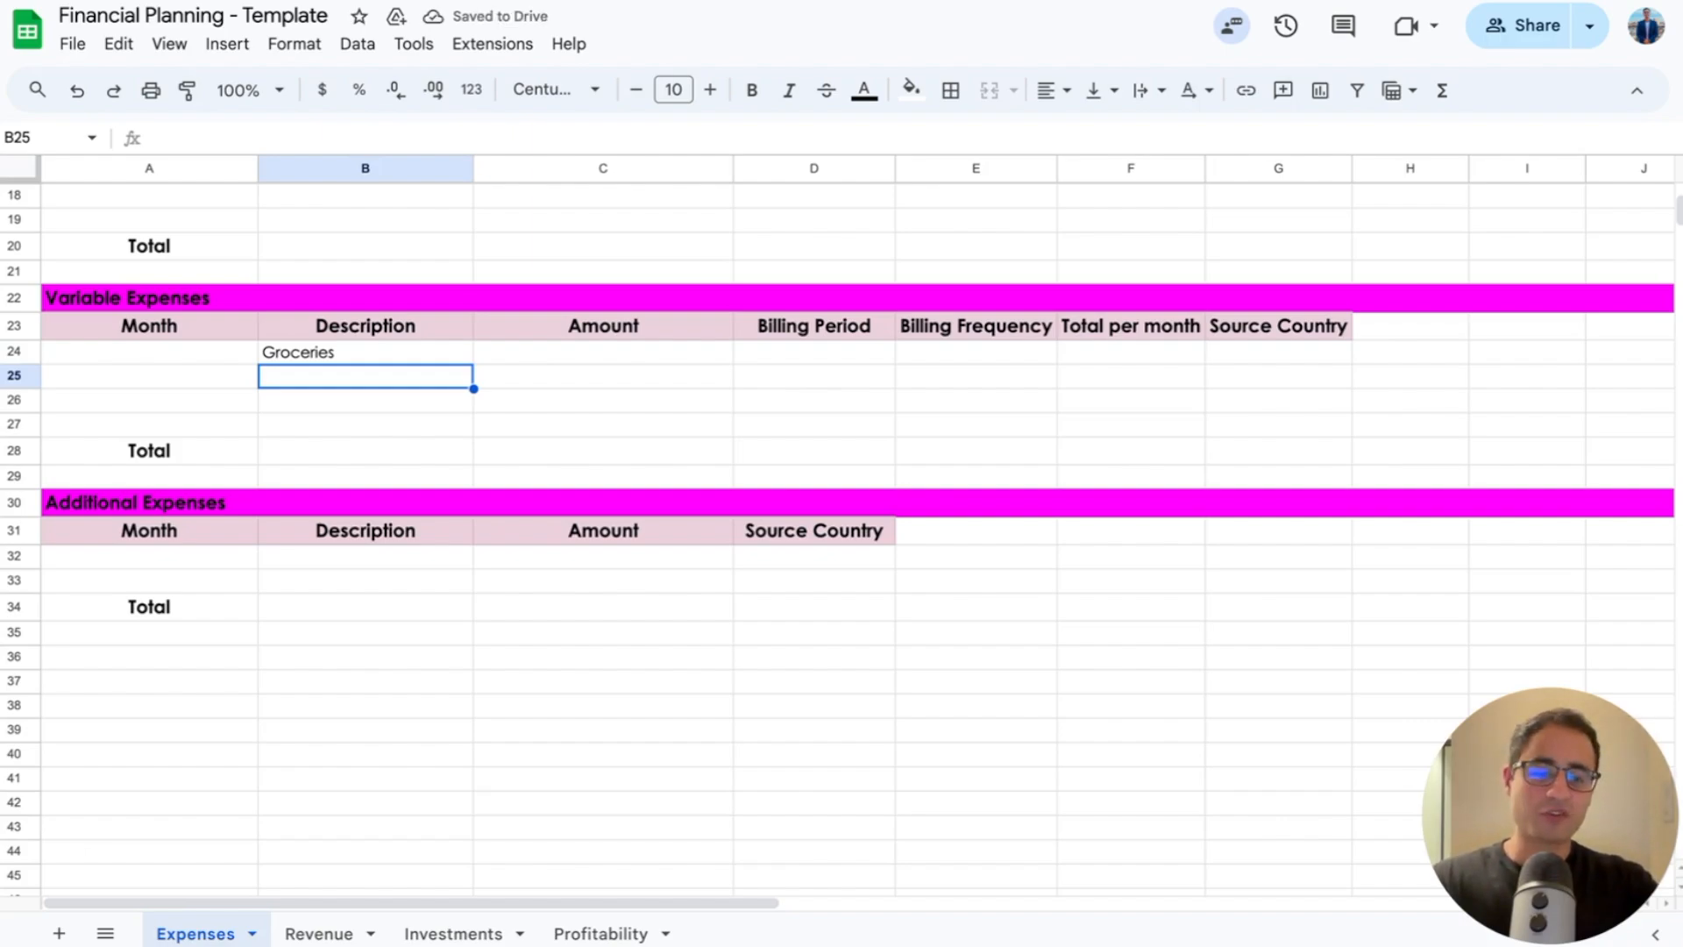
Step: Add the variable expense descriptions Parking, Eating Out and Uber Eats in B25 to B27
{"action": "left_click", "coordinate": [366, 352]}
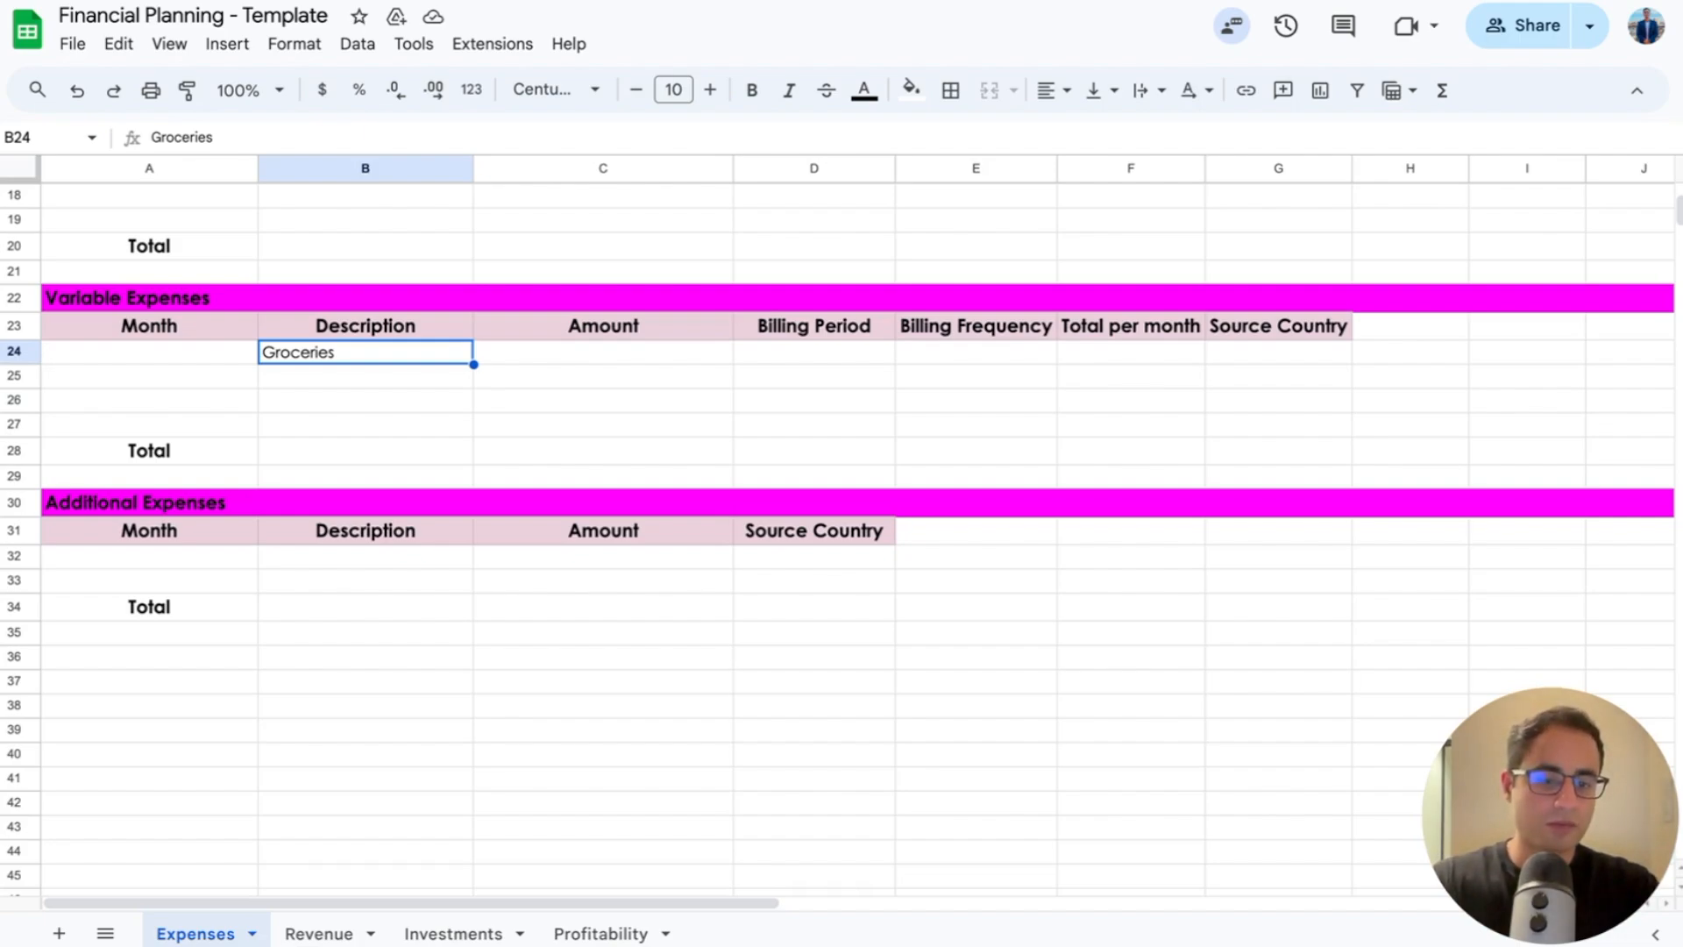
{"action": "left_click", "coordinate": [364, 376]}
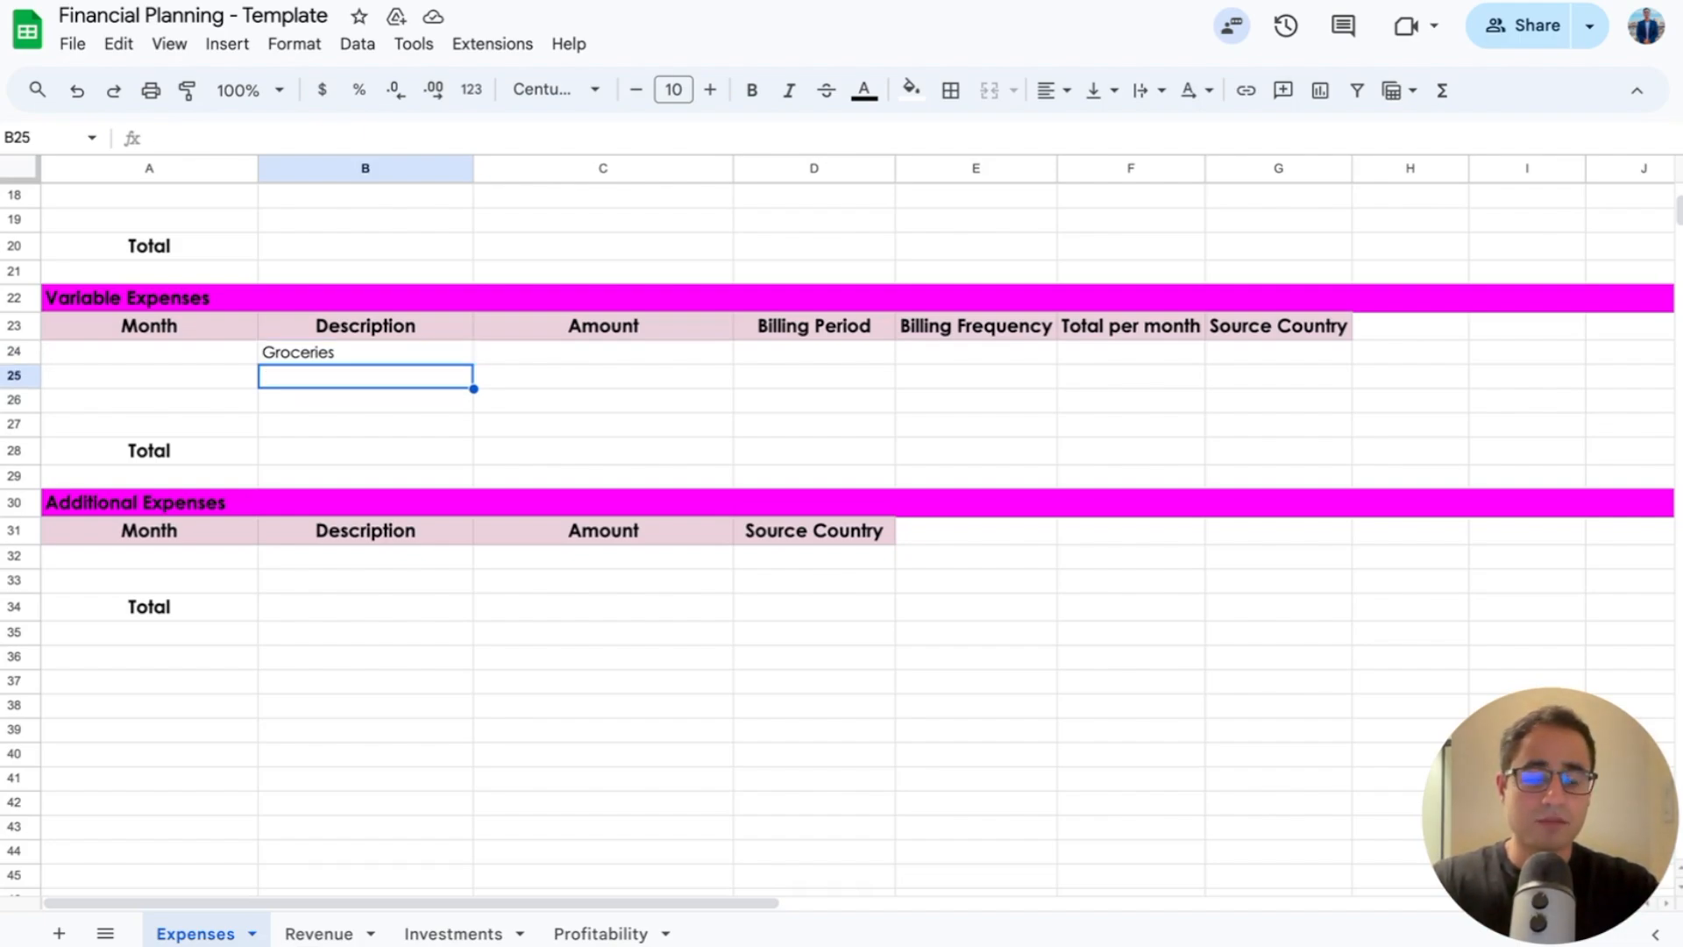
{"action": "type", "text": "Parking"}
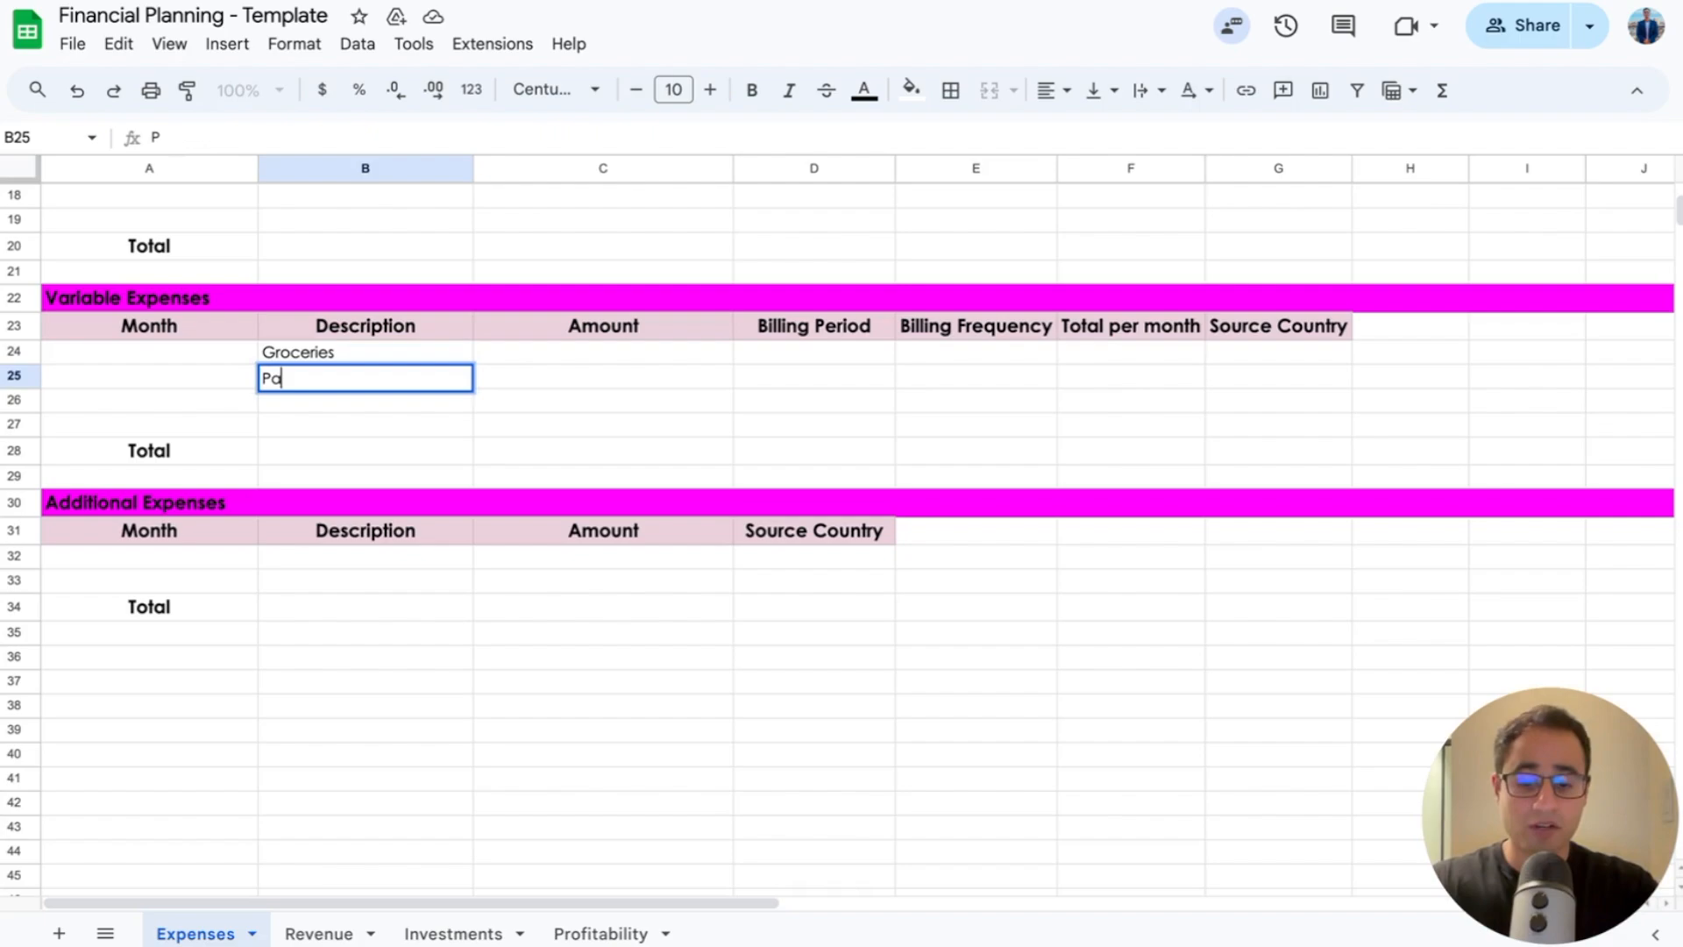
{"action": "key", "text": "Return"}
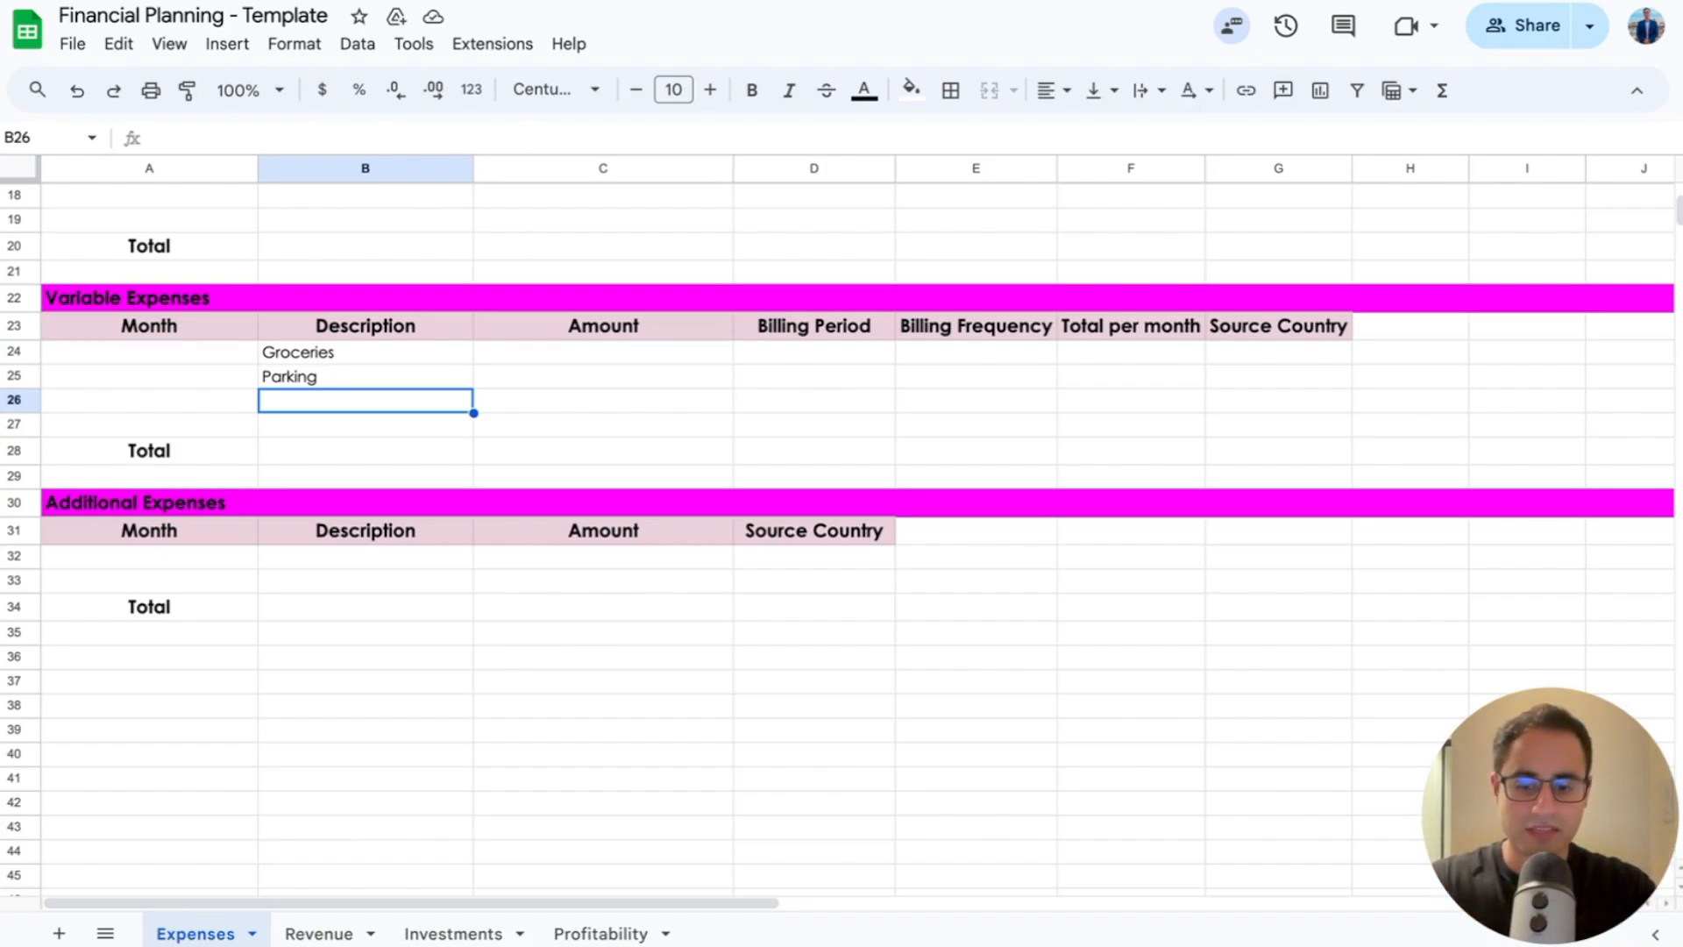
{"action": "type", "text": "Eating "}
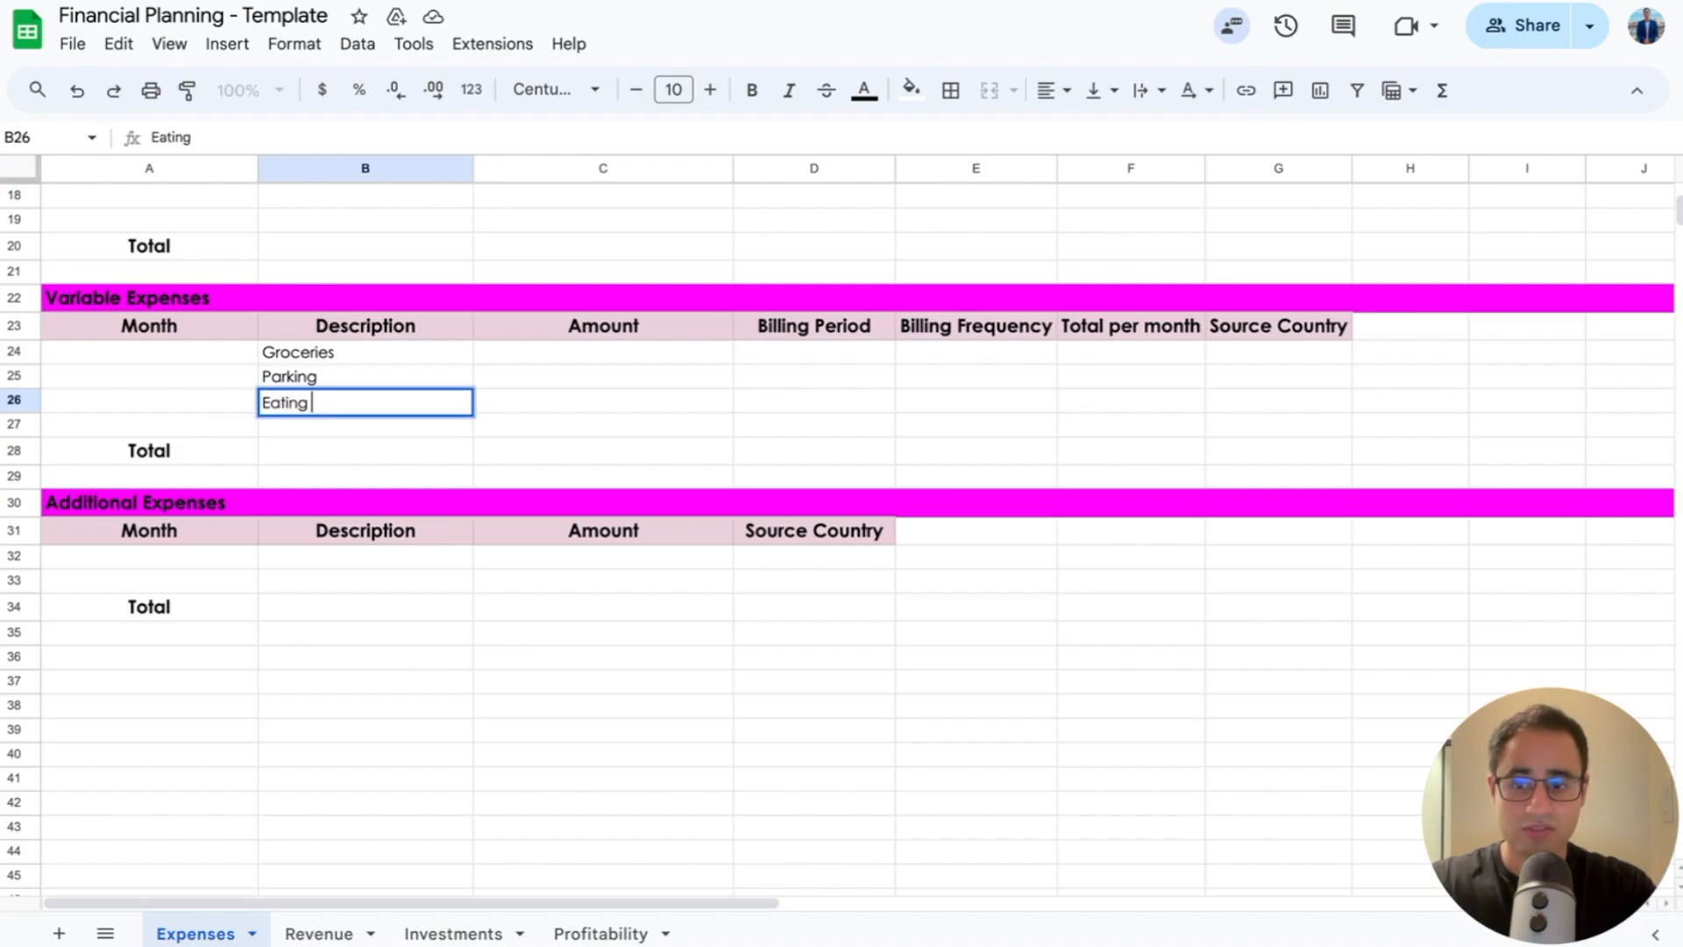
{"action": "type", "text": "Out"}
{"action": "key", "text": "Return"}
{"action": "type", "text": "Uber"}
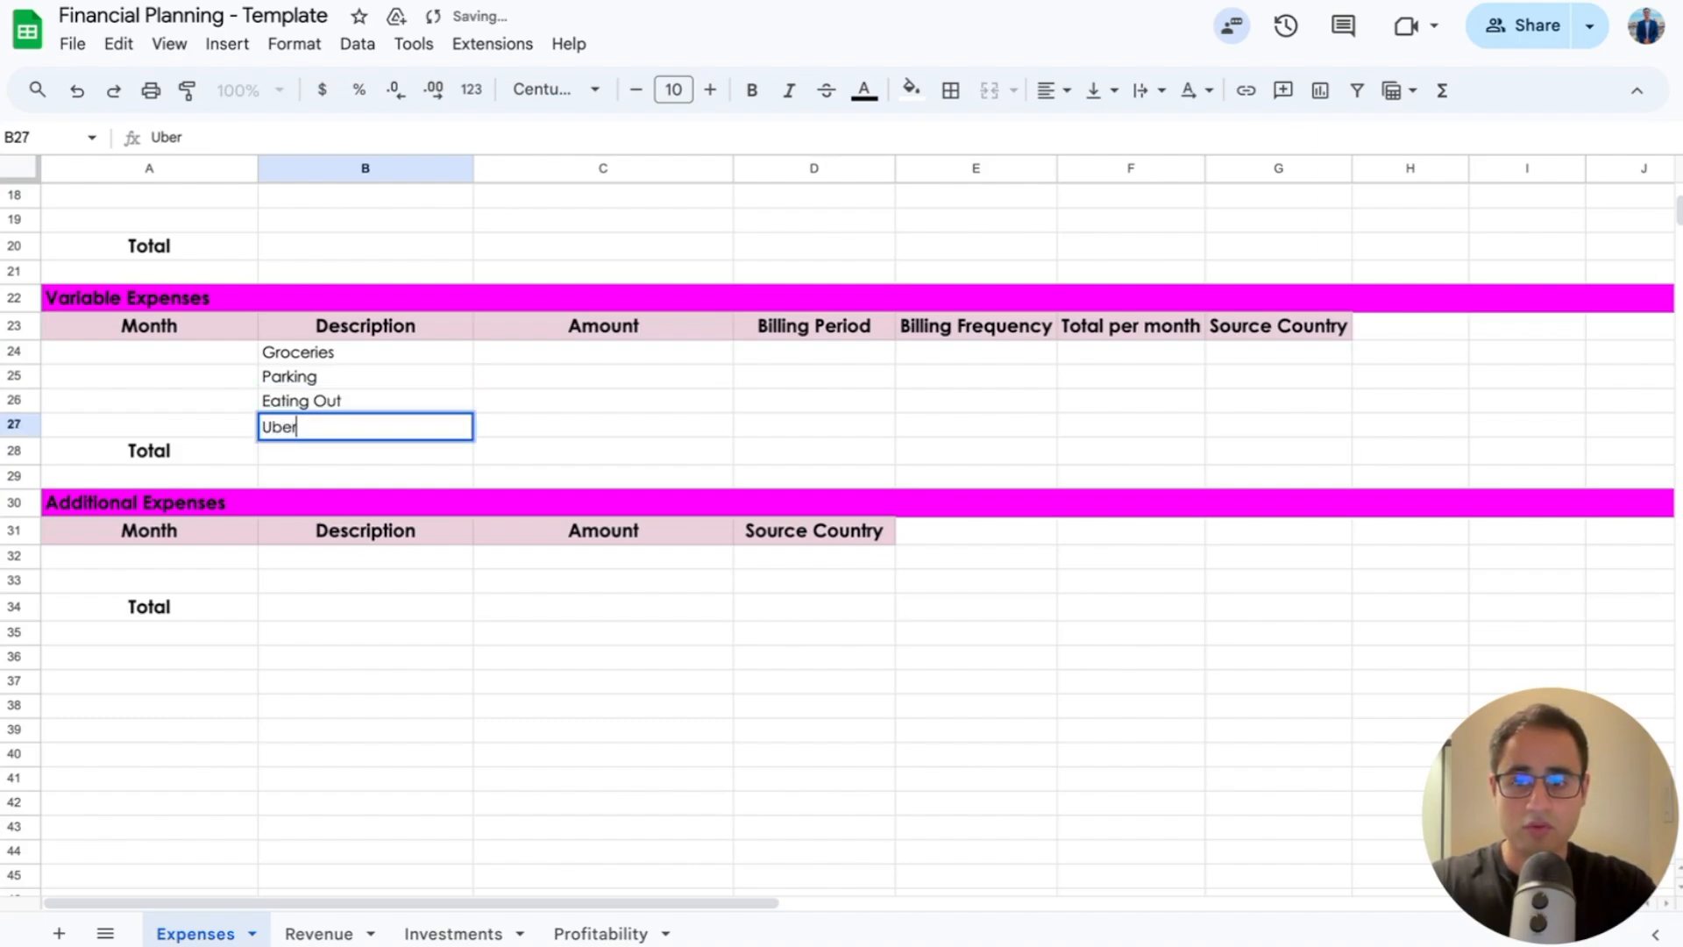
{"action": "type", "text": " Eats"}
{"action": "key", "text": "Return"}
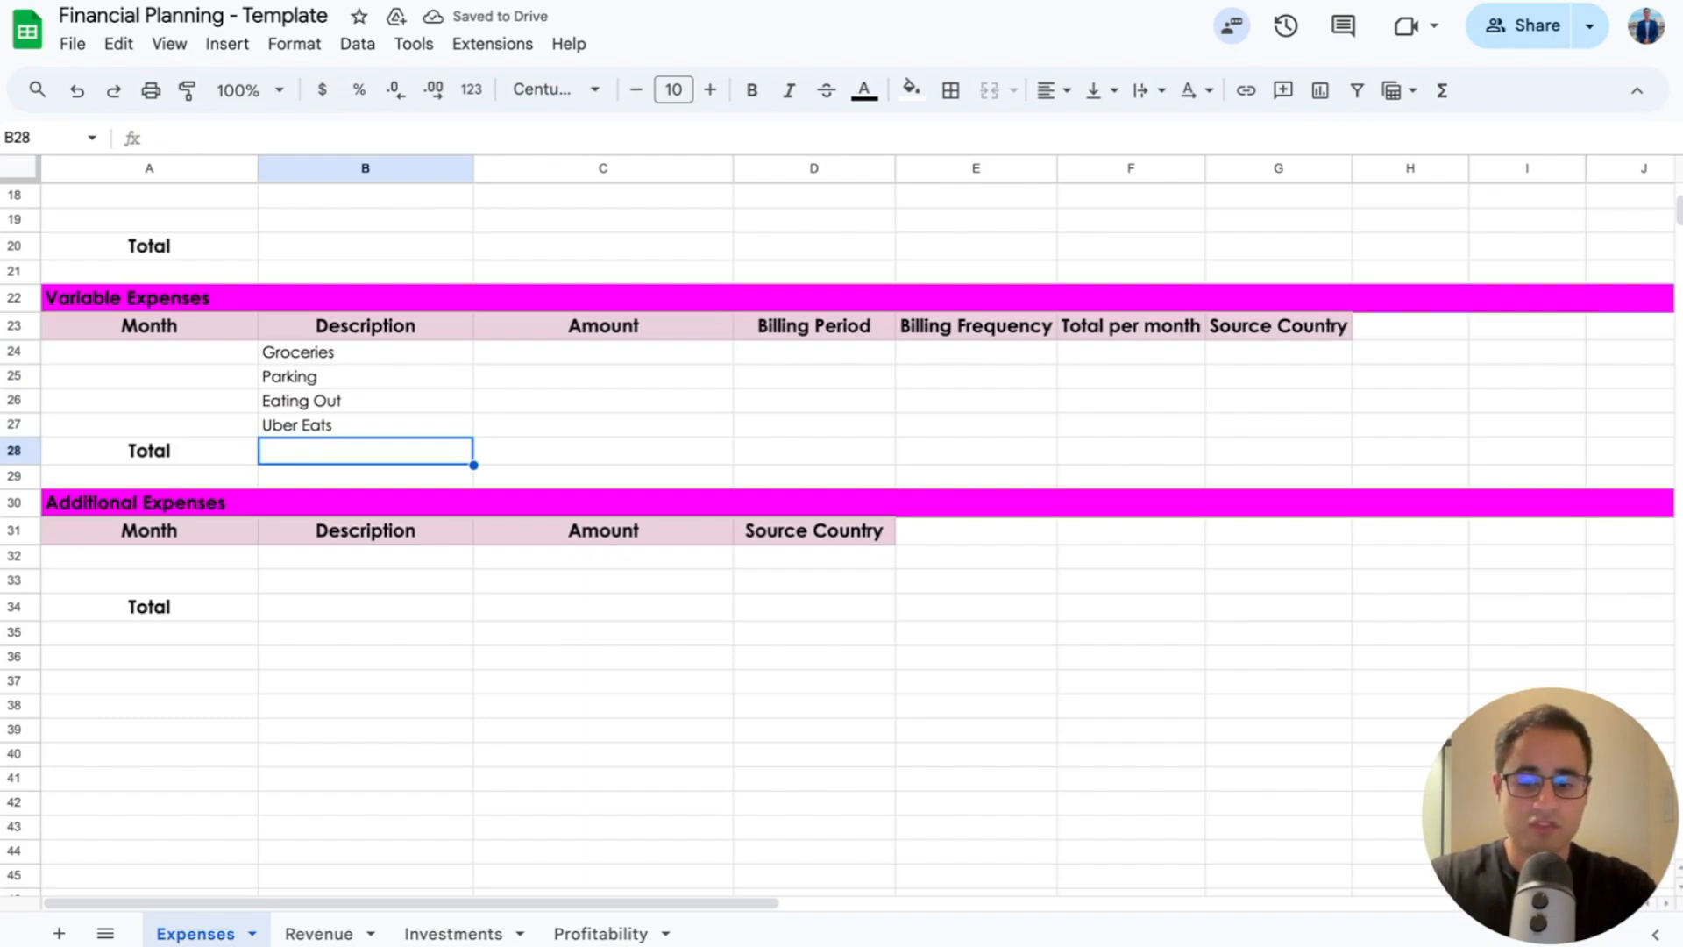
Step: Enter Shopping as the variable expense description in B28
{"action": "type", "text": "SHoppin"}
{"action": "key", "text": "BackSpace"}
{"action": "key", "text": "BackSpace"}
{"action": "key", "text": "BackSpace"}
{"action": "key", "text": "BackSpace"}
{"action": "key", "text": "BackSpace"}
{"action": "key", "text": "BackSpace"}
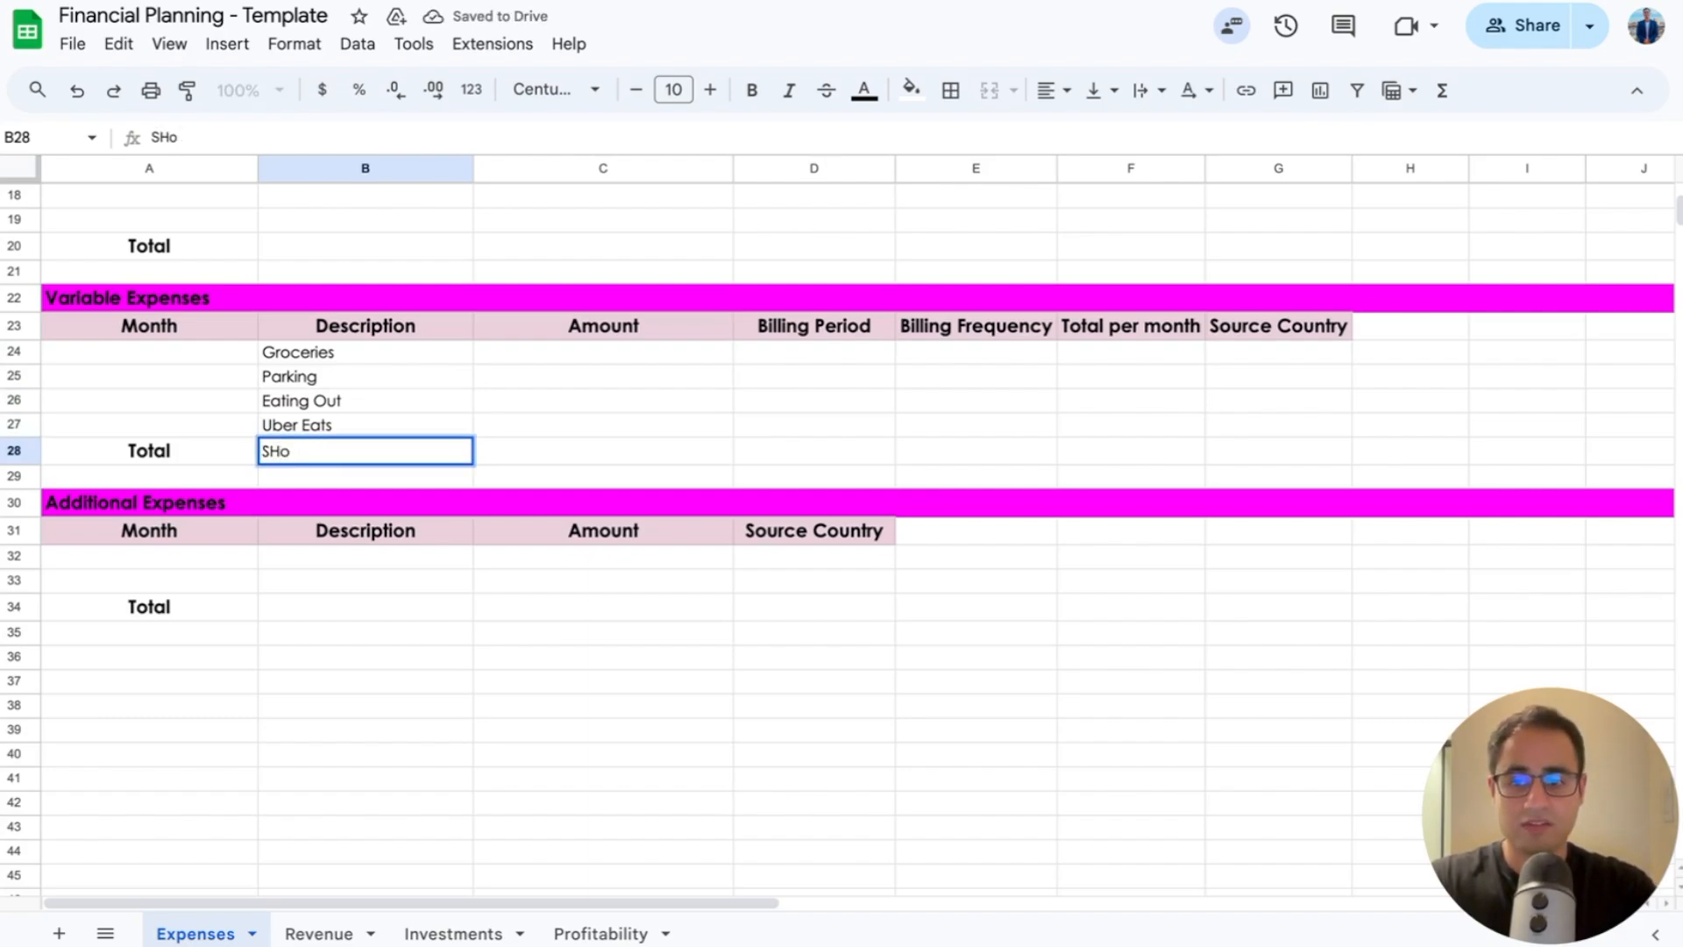
{"action": "type", "text": "hopping"}
{"action": "key", "text": "Return"}
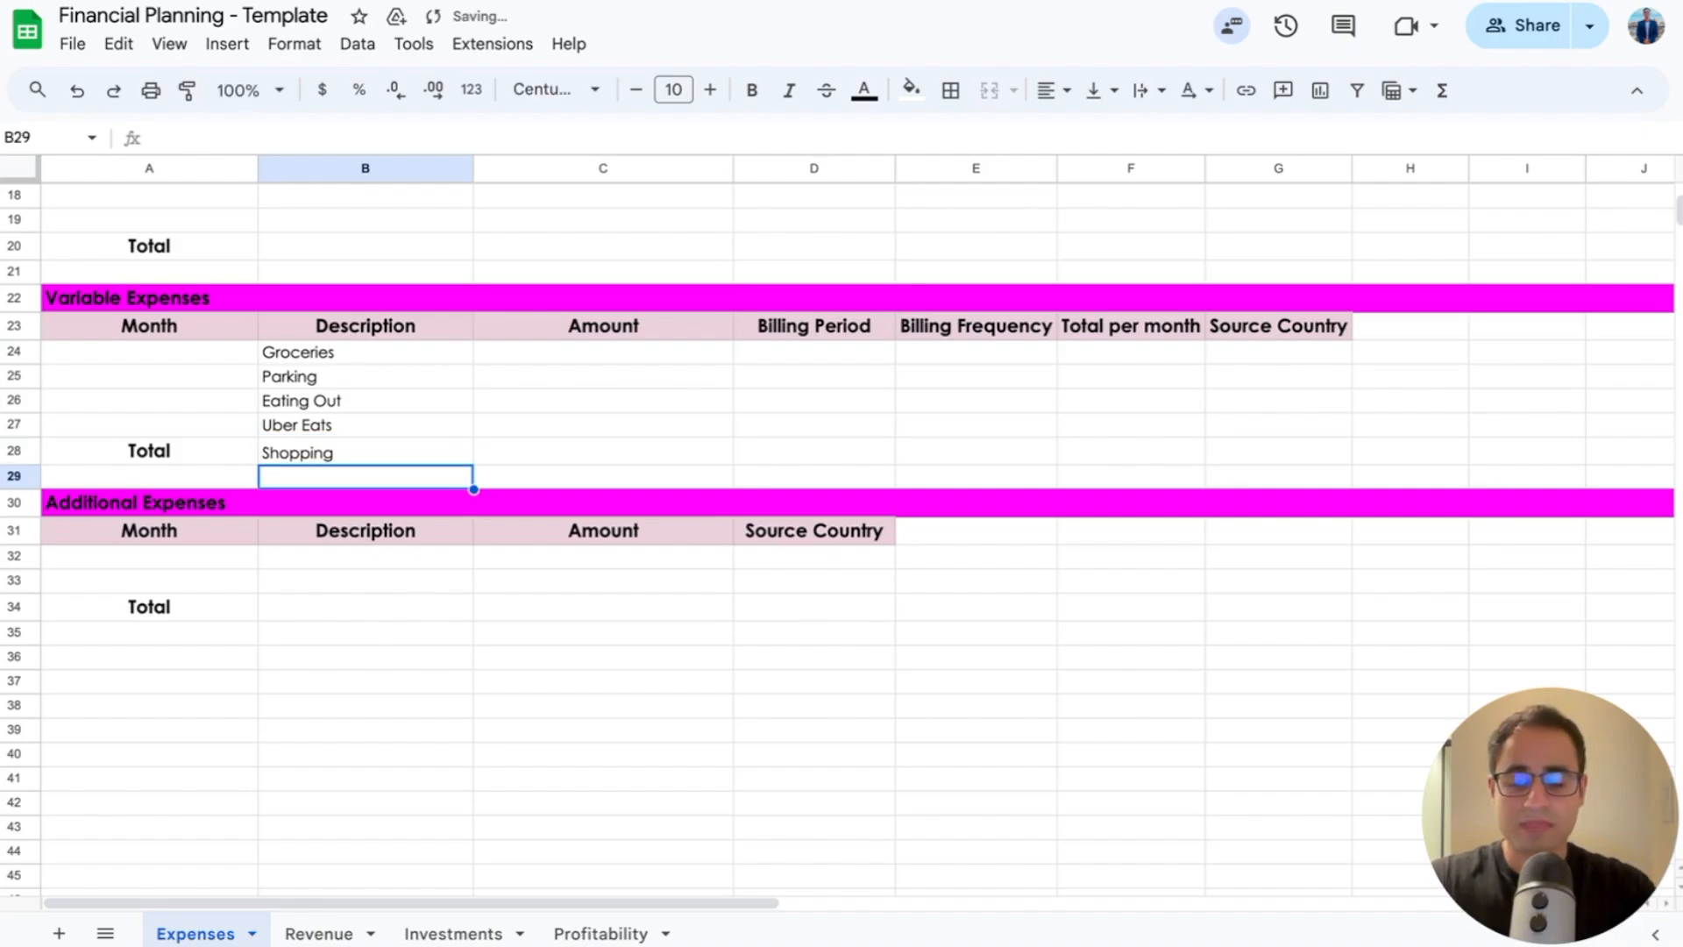
Step: Enter Jan as the month for Groceries in A24
{"action": "key", "text": "Up"}
{"action": "key", "text": "Up"}
{"action": "key", "text": "Up"}
{"action": "key", "text": "Up"}
{"action": "key", "text": "Up"}
{"action": "key", "text": "Right"}
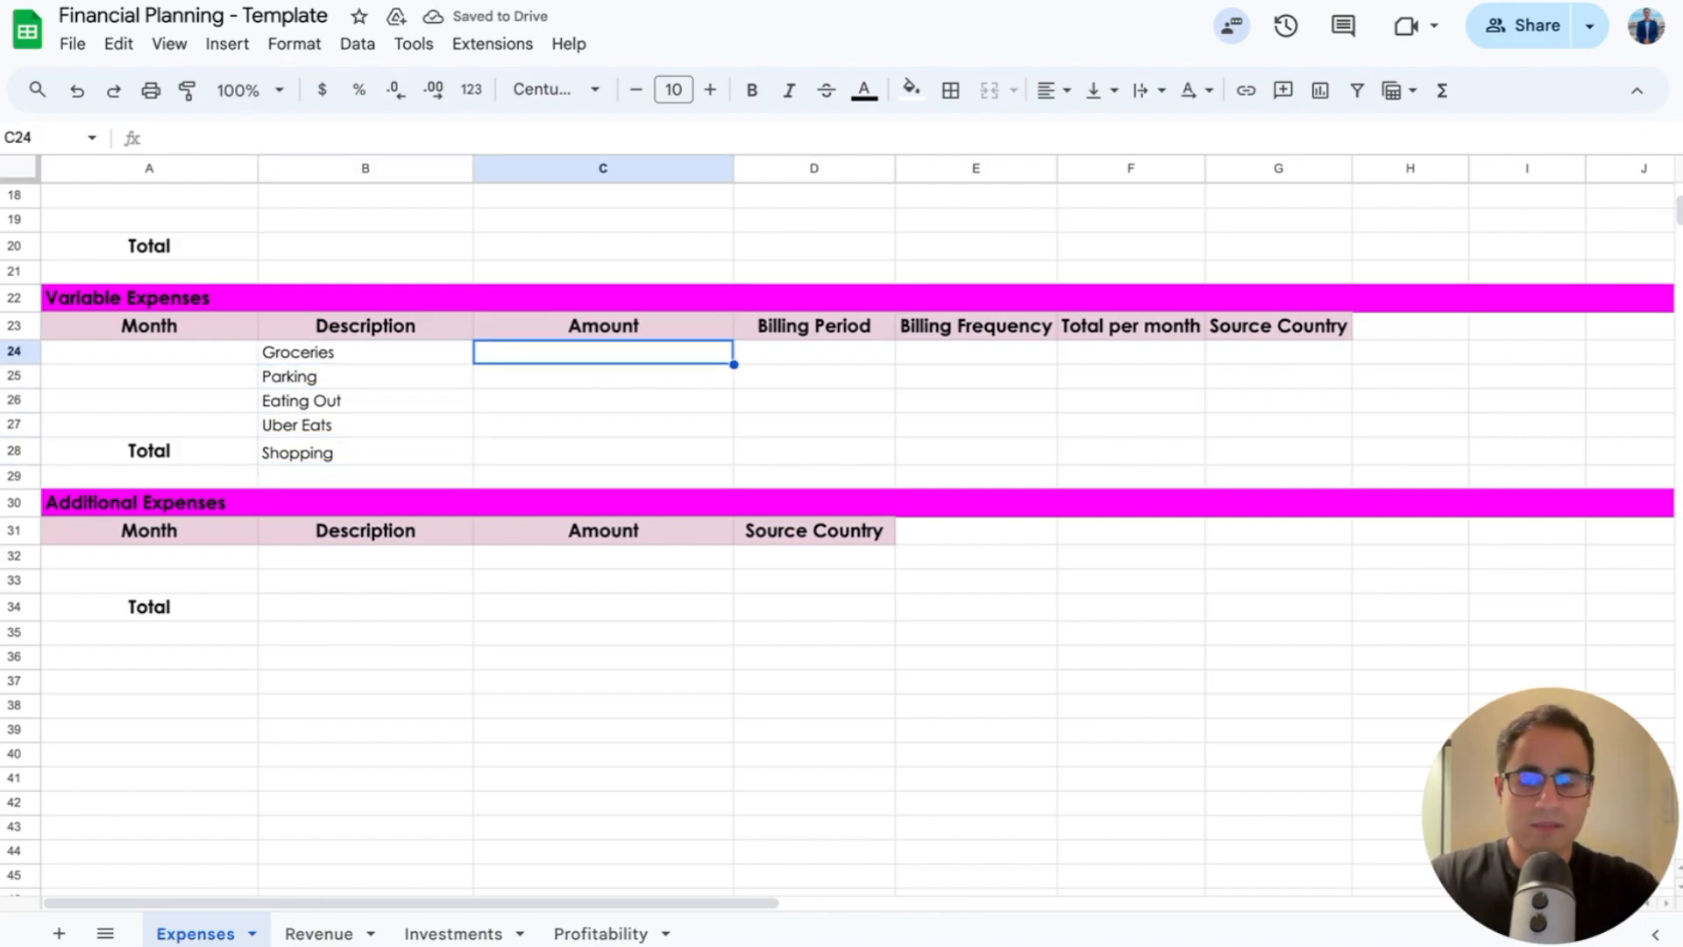
{"action": "key", "text": "Left"}
{"action": "key", "text": "Left"}
{"action": "type", "text": "Jan"}
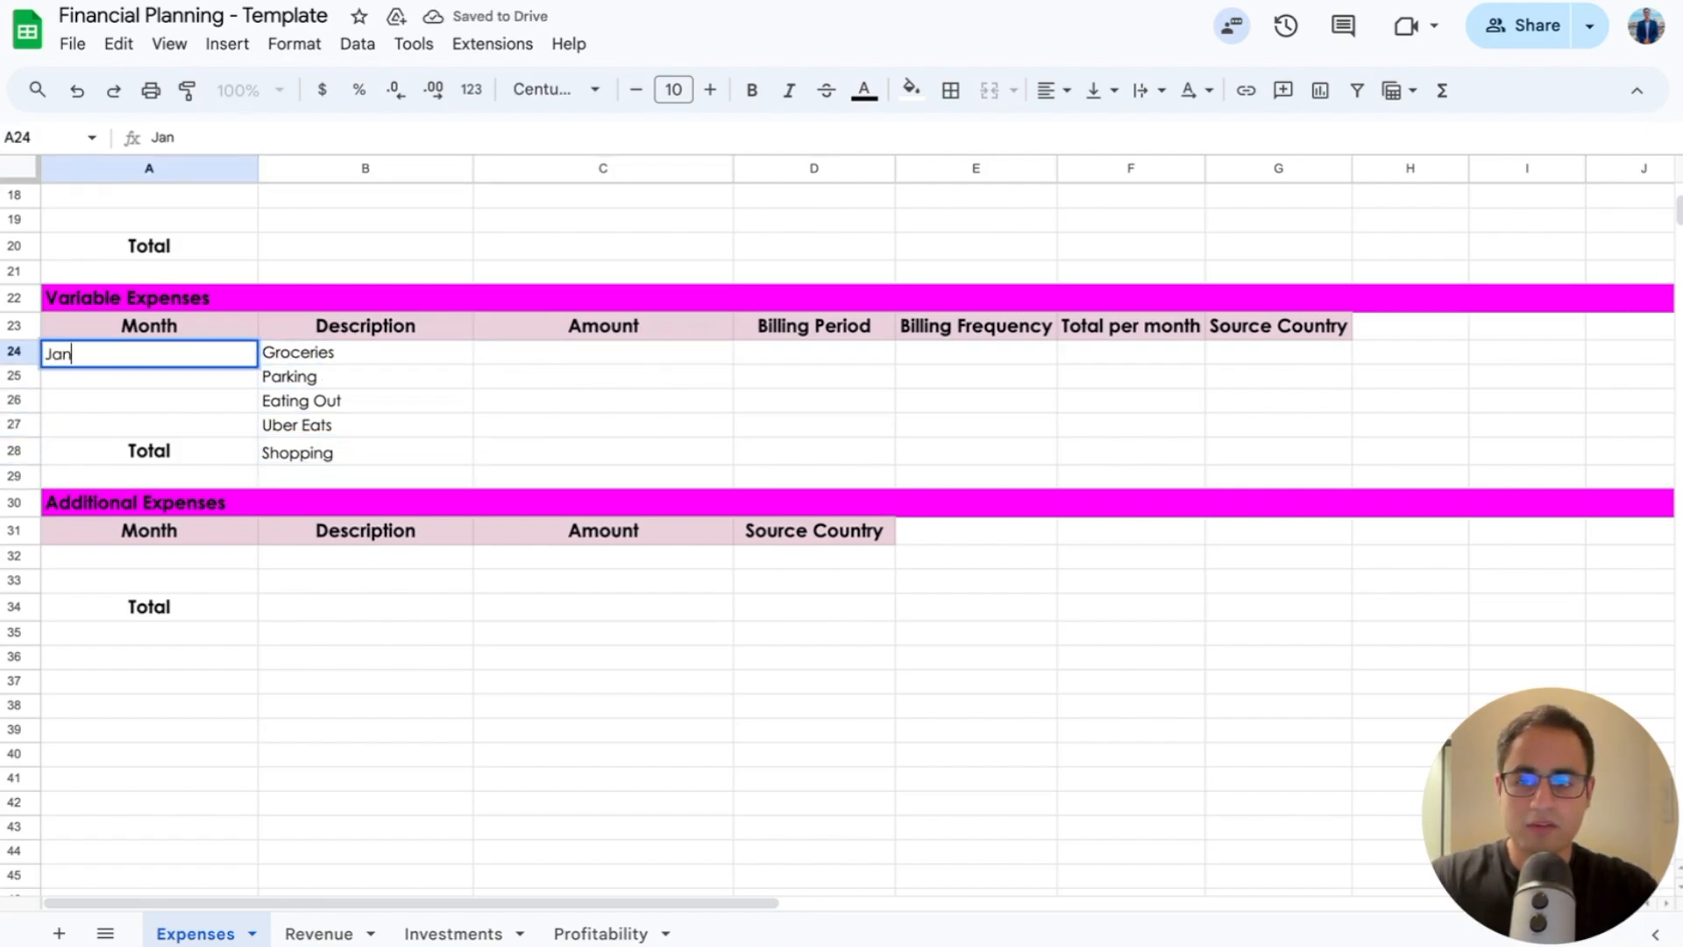
{"action": "key", "text": "Return"}
Step: Enter the Groceries amount in C24 as the formula =100+250+300+50
{"action": "key", "text": "Up"}
{"action": "key", "text": "Right"}
{"action": "key", "text": "Right"}
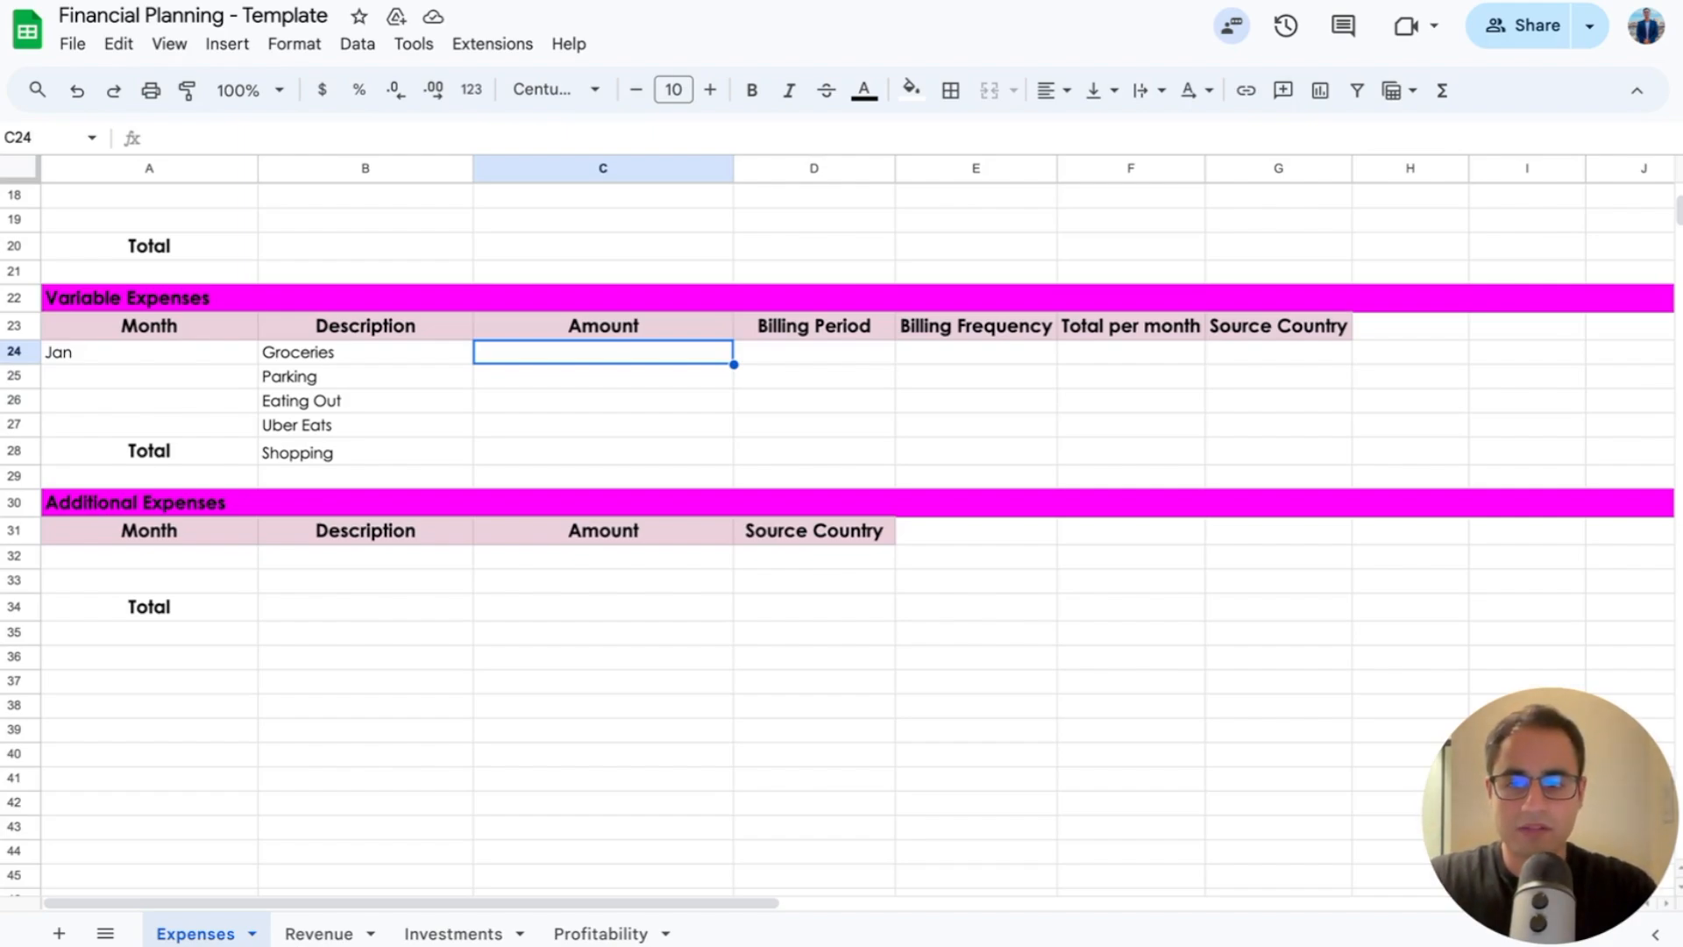
{"action": "type", "text": "="}
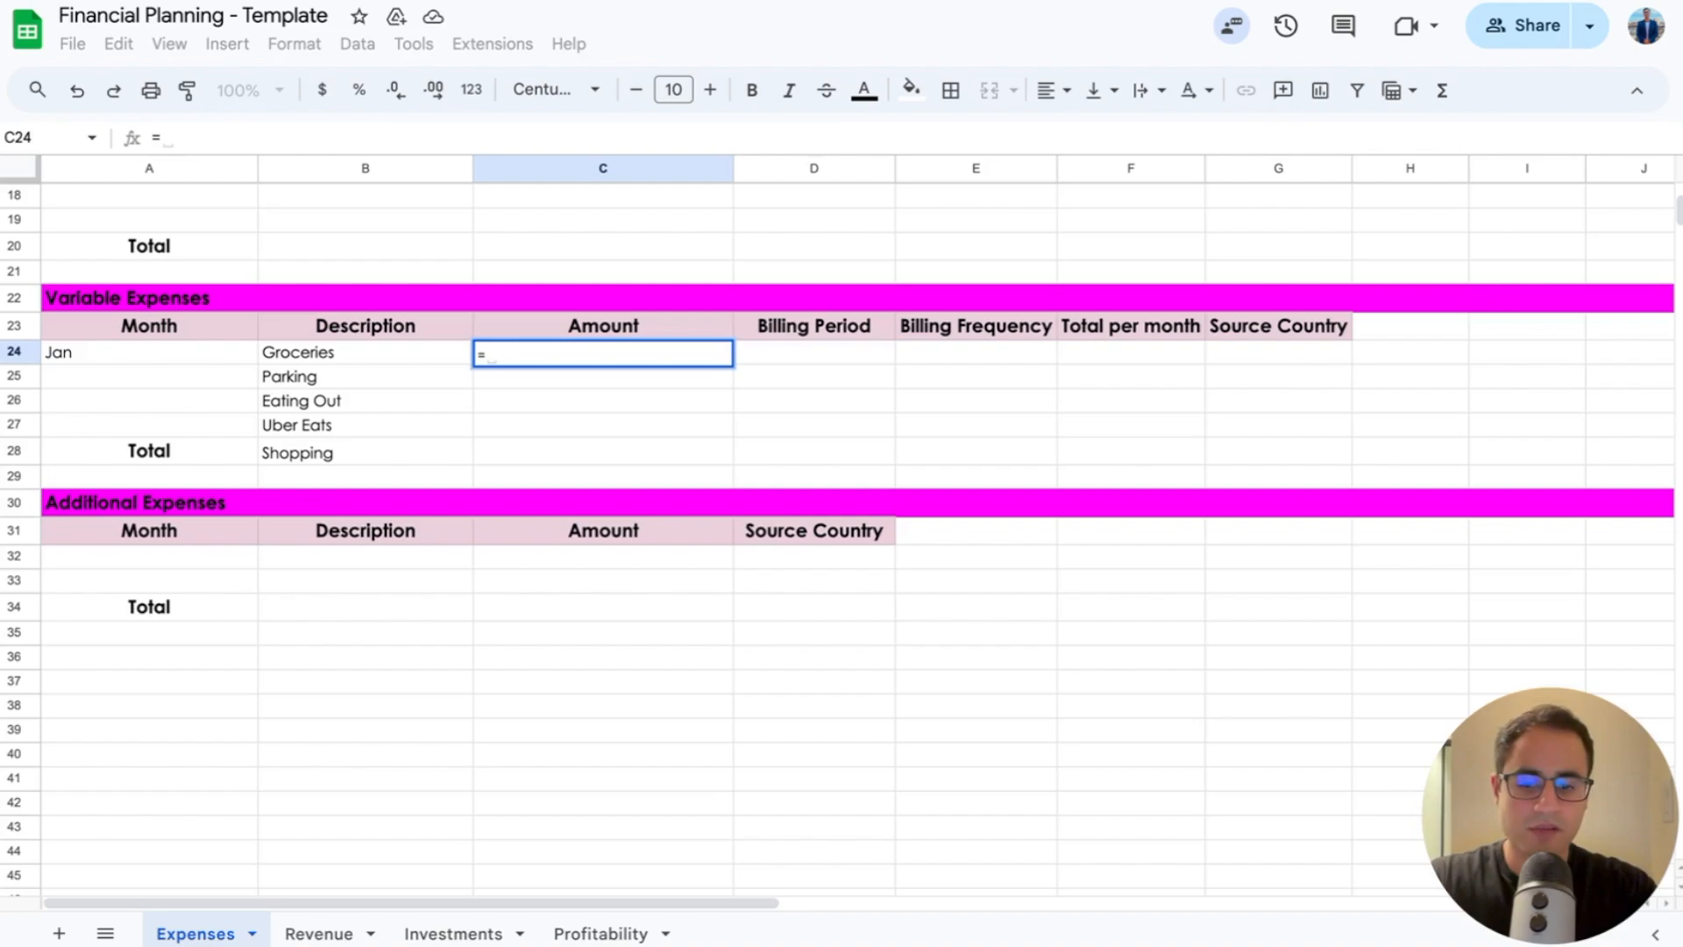
{"action": "type", "text": "100+"}
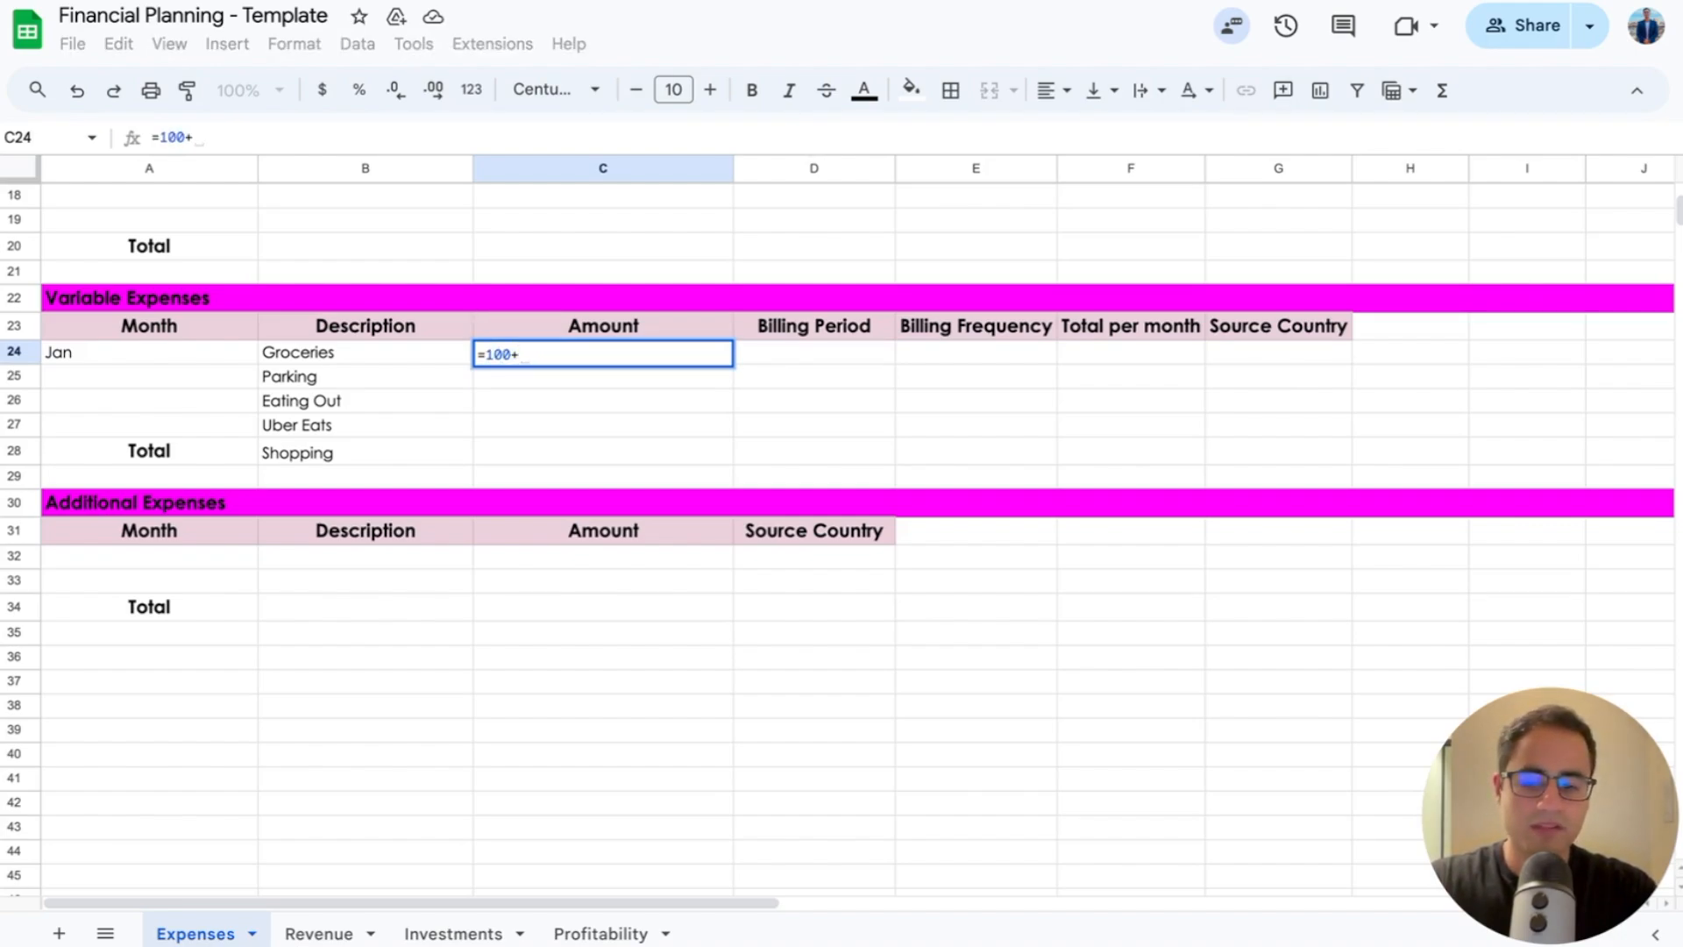
{"action": "type", "text": "250+"}
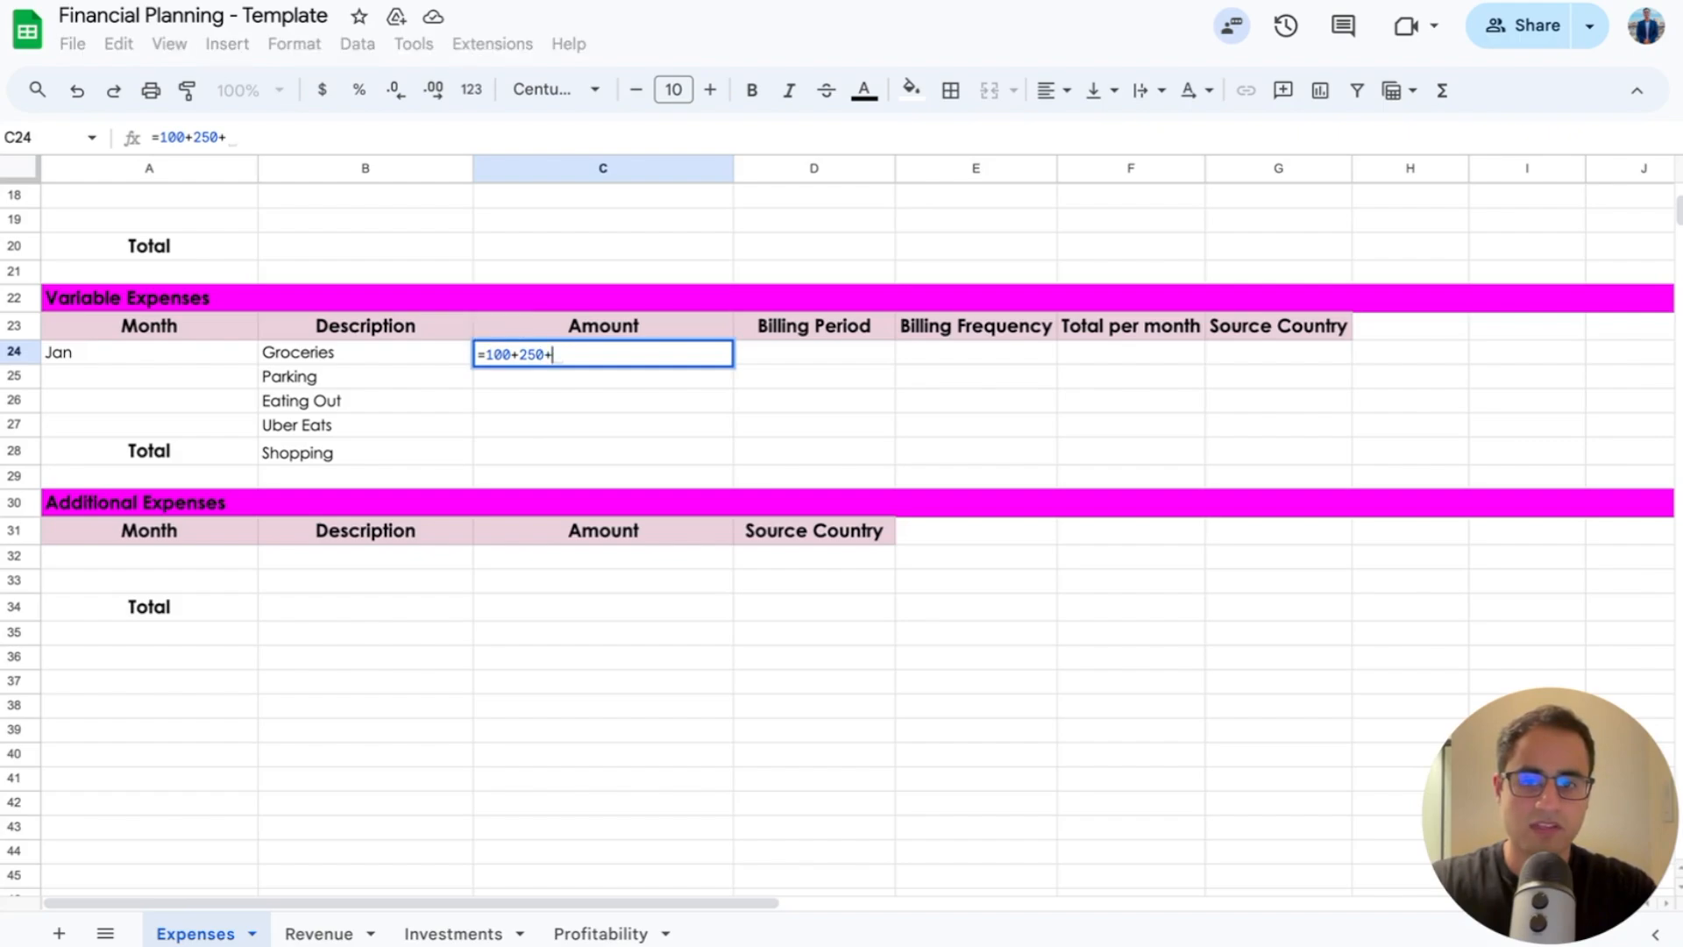
{"action": "type", "text": "300+"}
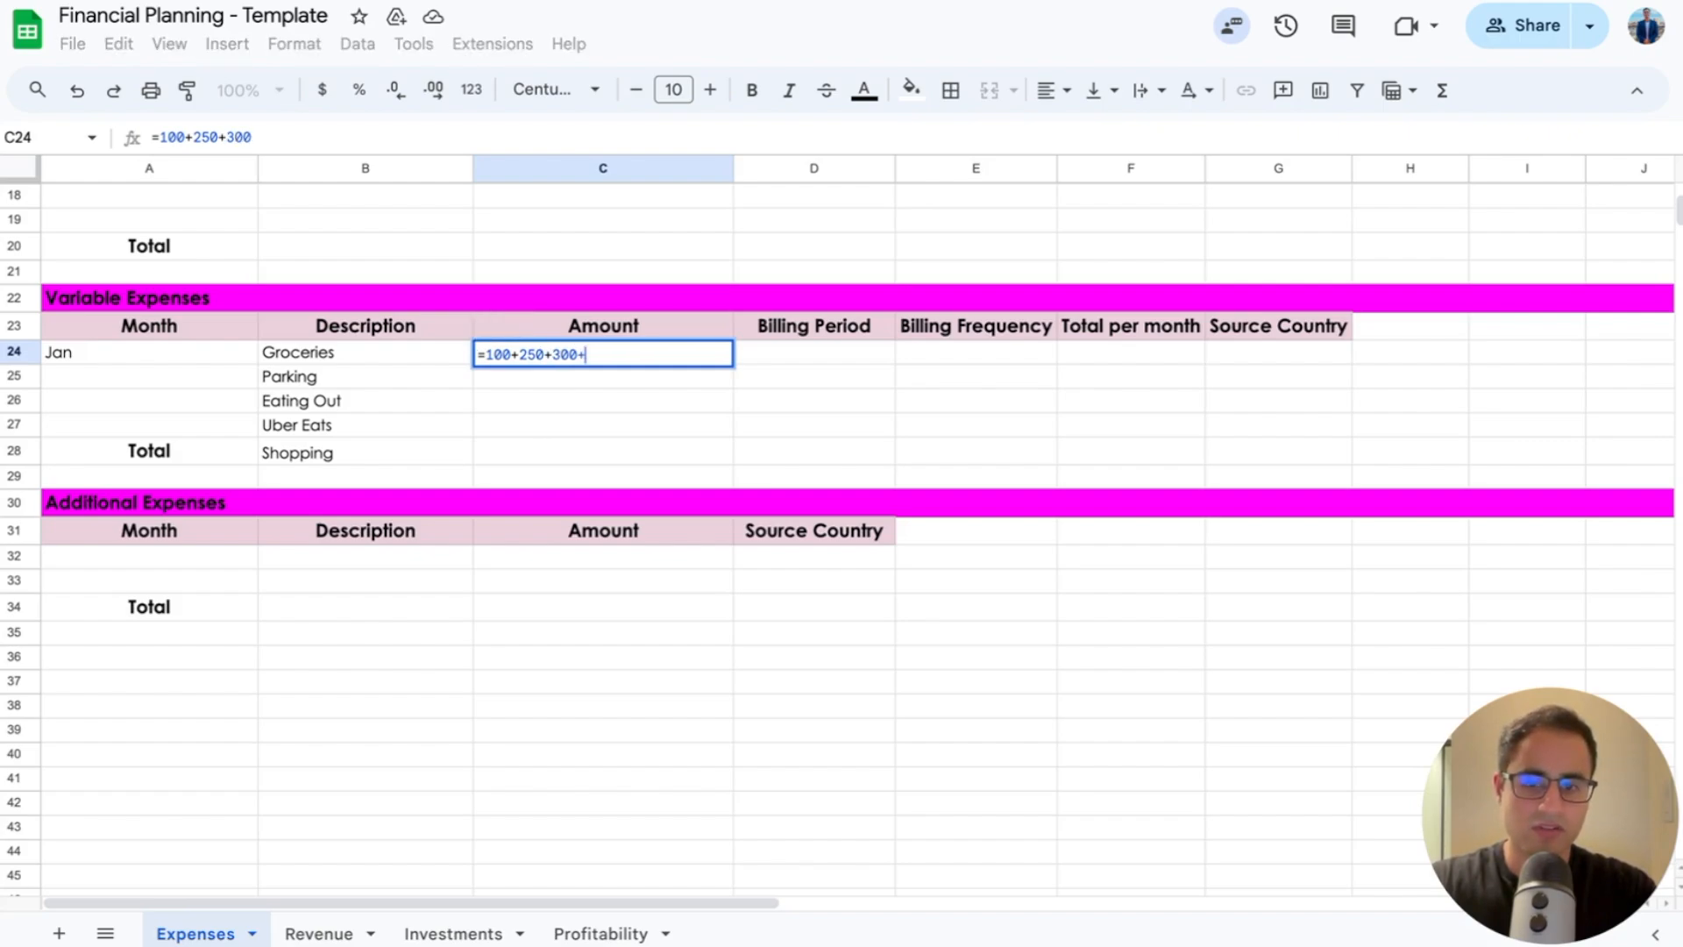
{"action": "type", "text": "50"}
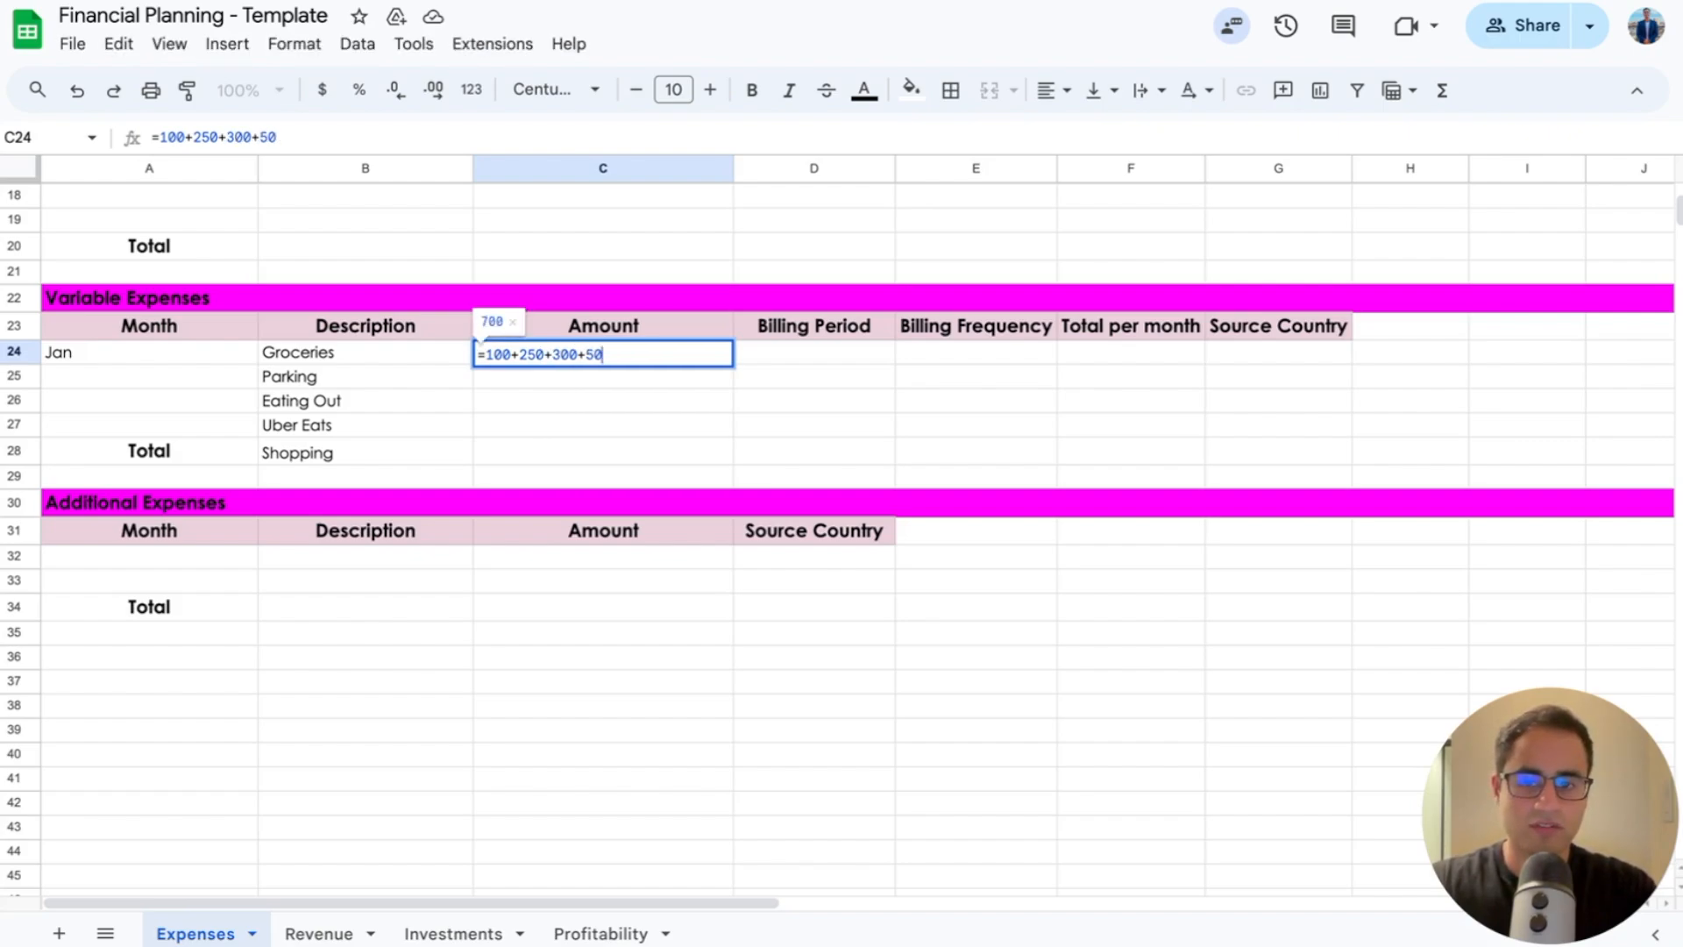
{"action": "key", "text": "Return"}
{"action": "key", "text": "Up"}
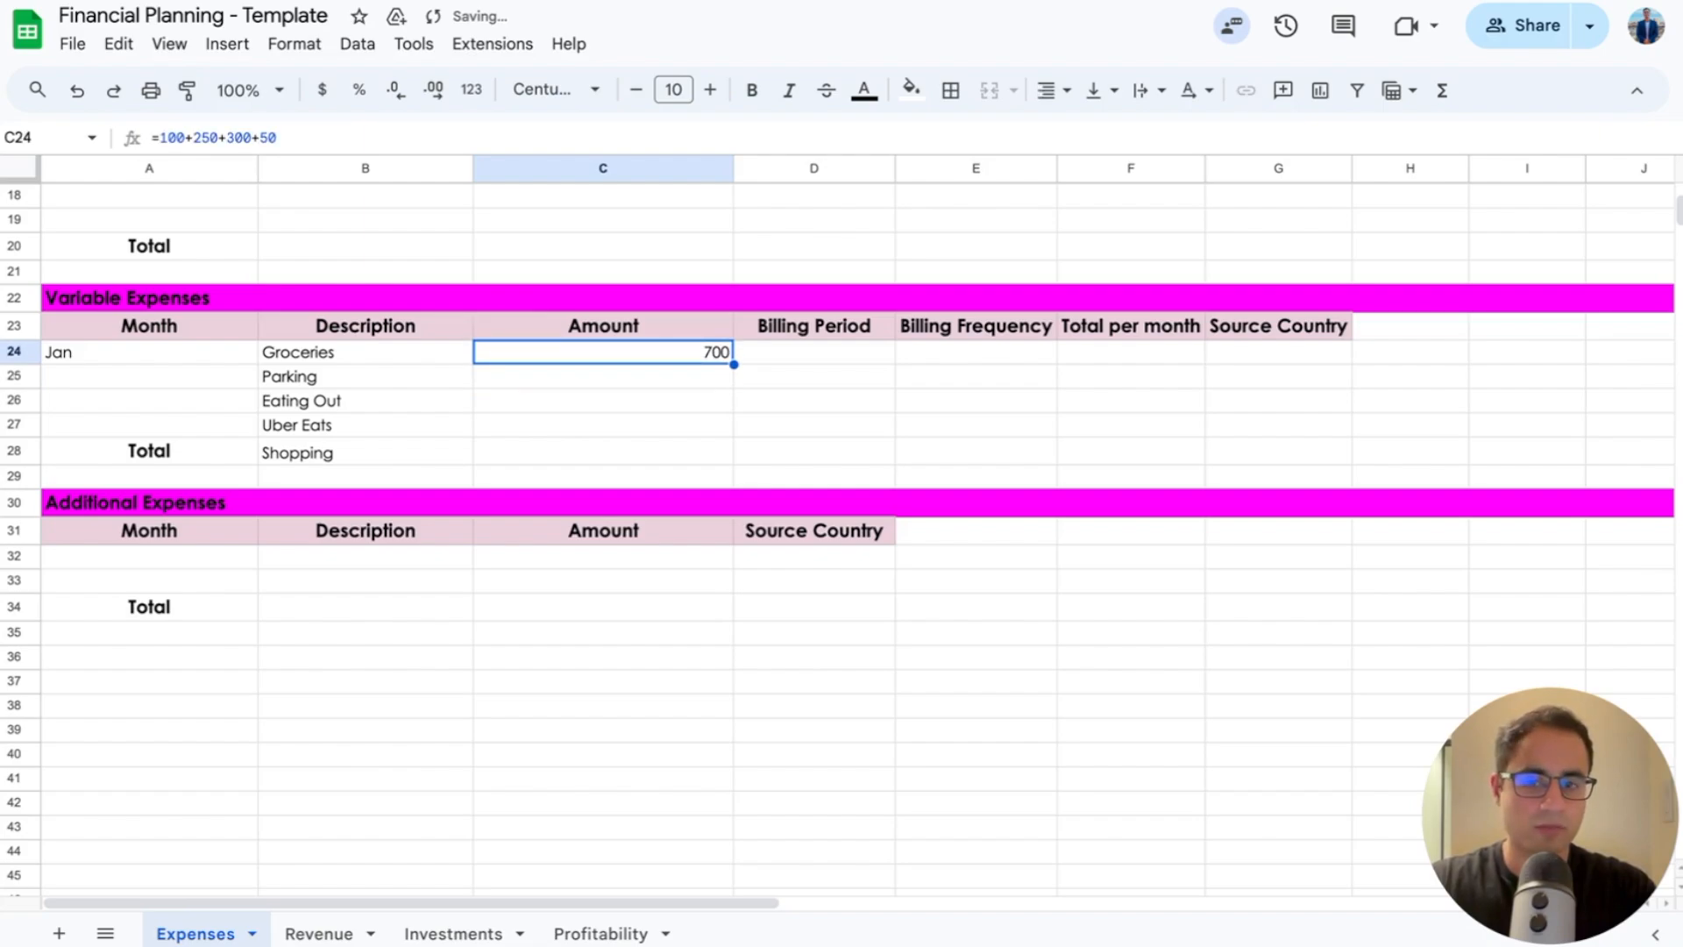
Step: Enter the Parking amount in C25 as the formula =5+15+25+4
{"action": "key", "text": "Down"}
{"action": "type", "text": "="}
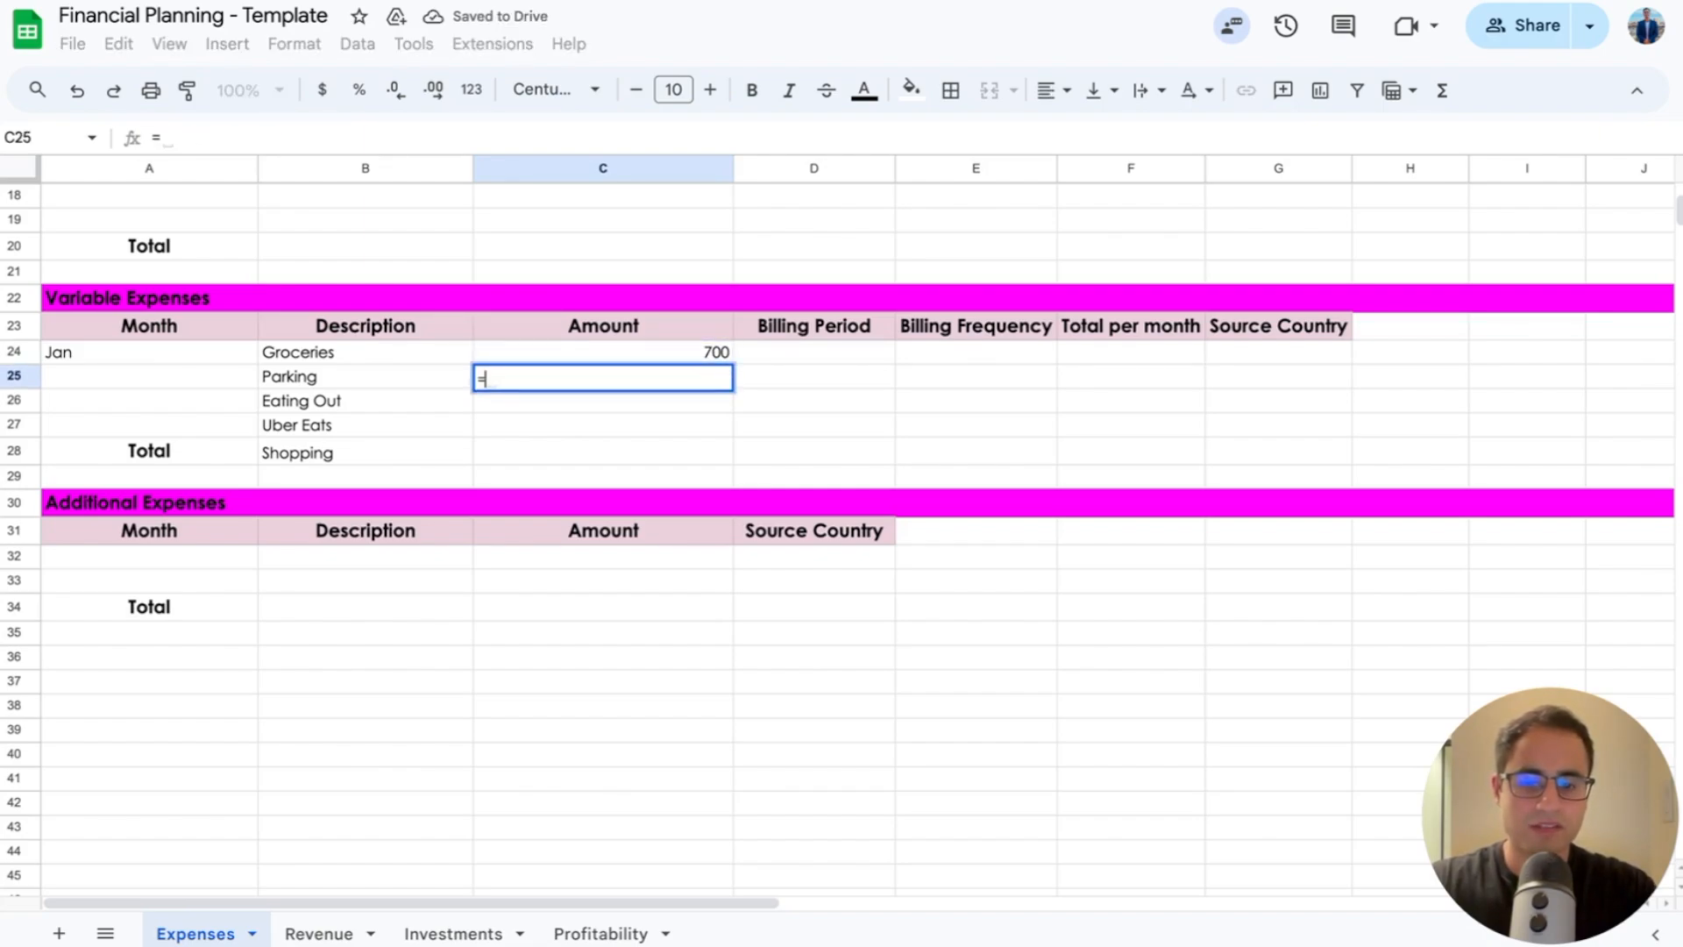
{"action": "type", "text": "5+1"}
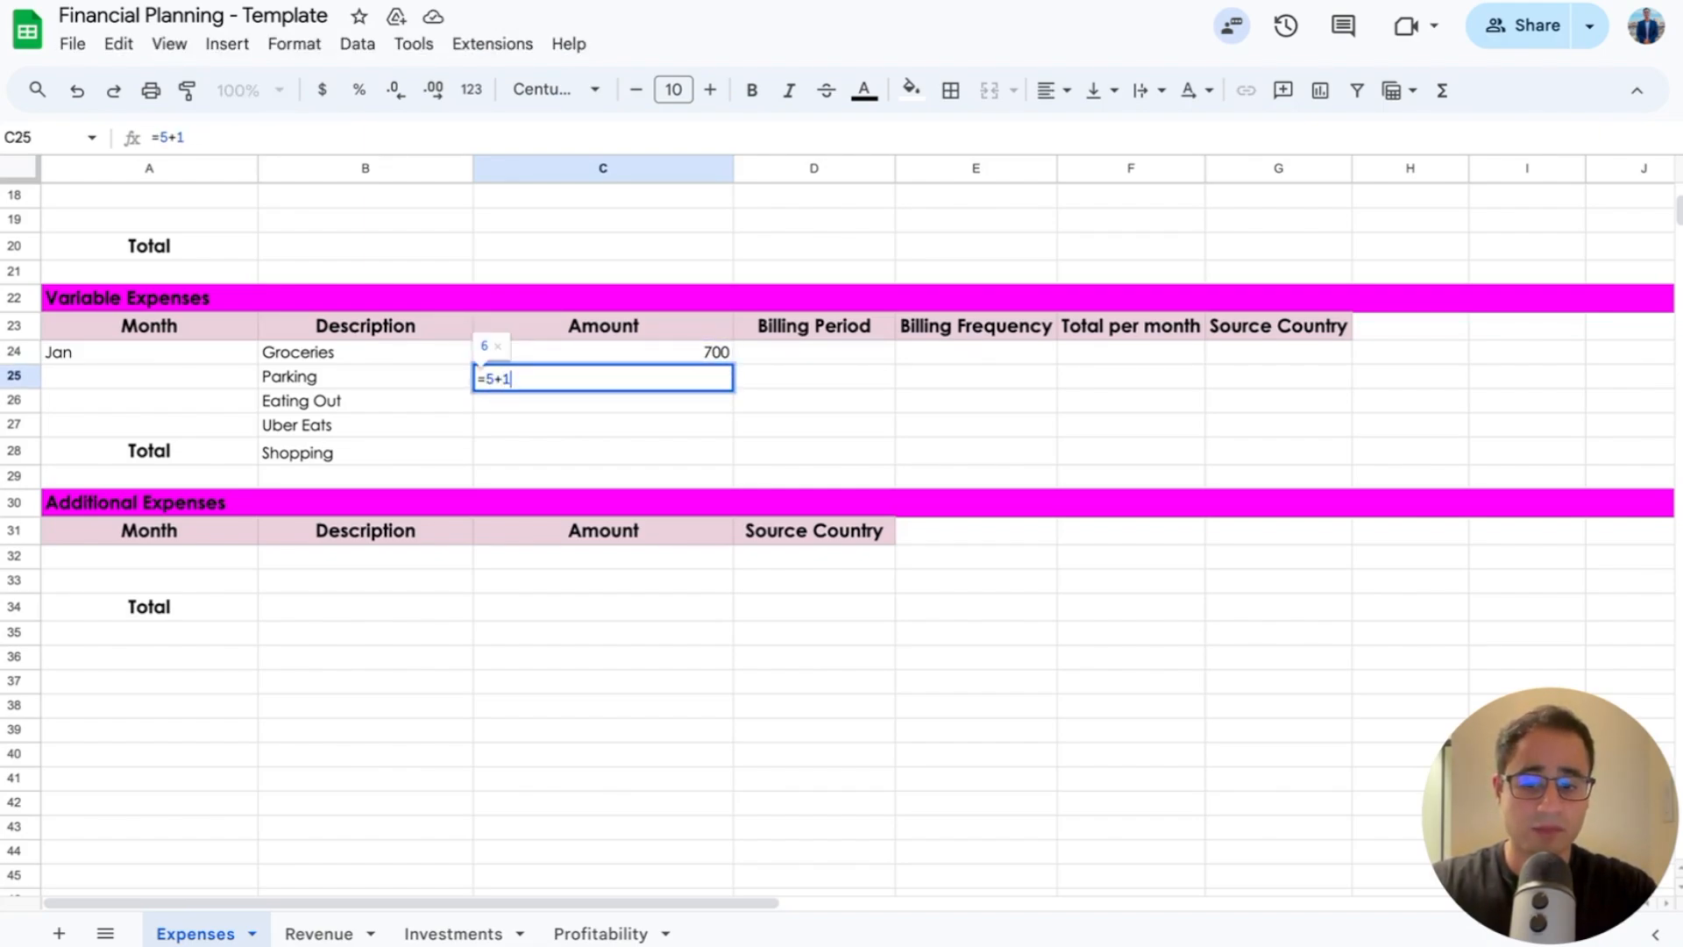
{"action": "type", "text": "5+2"}
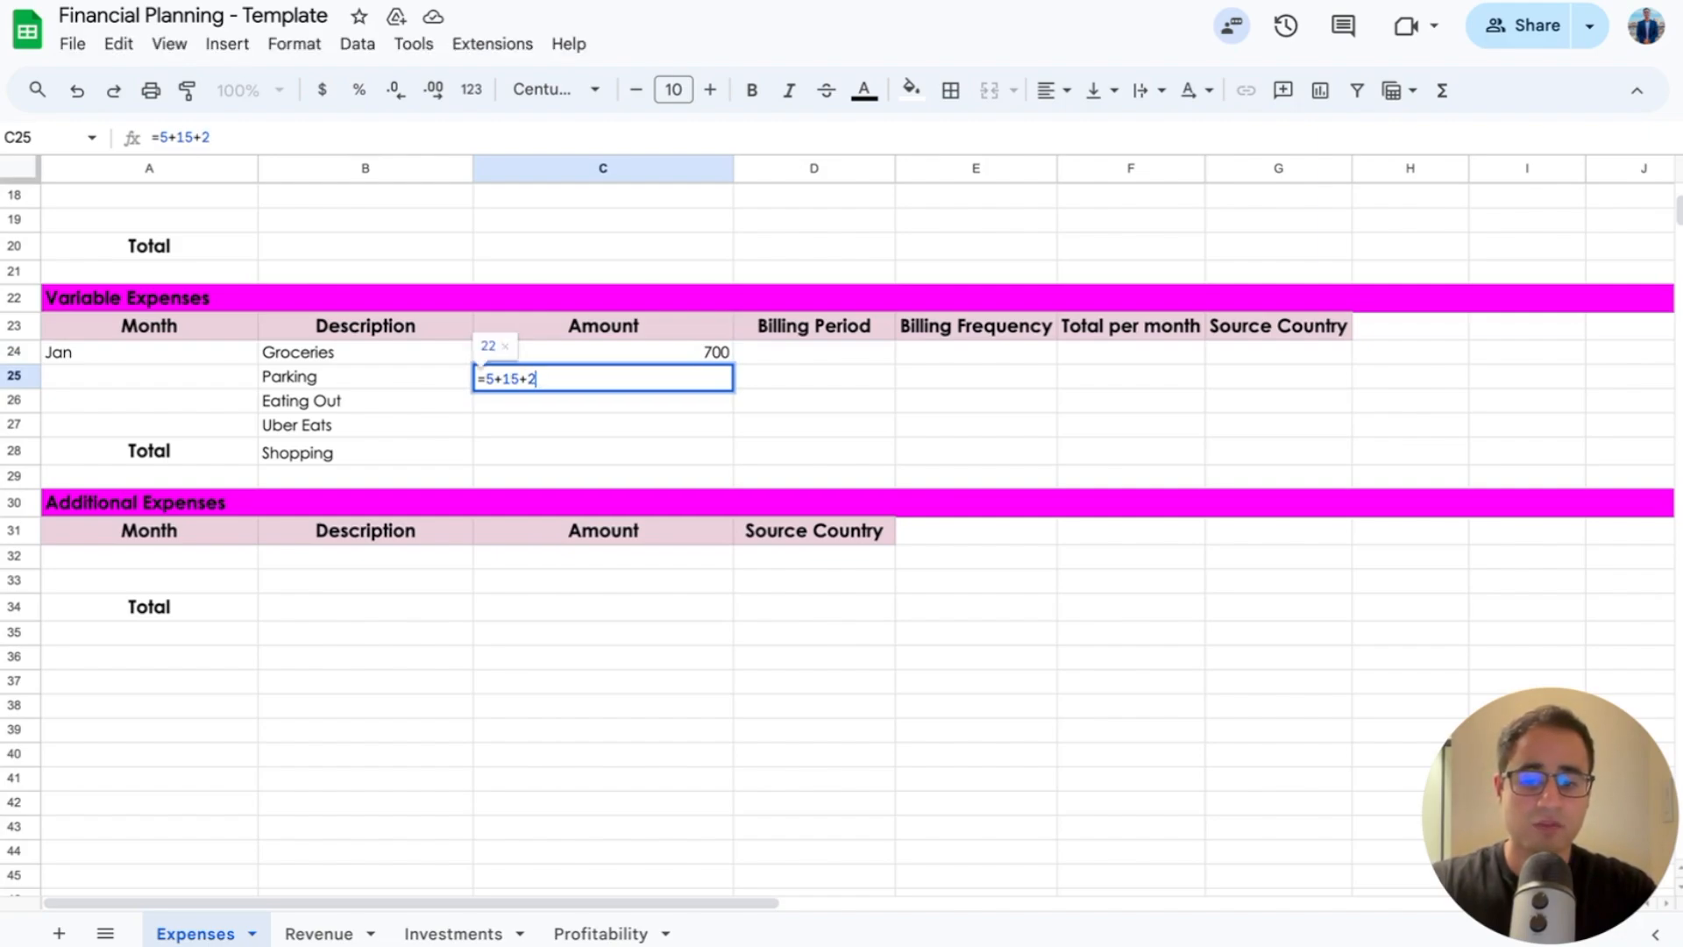
{"action": "type", "text": "5+4"}
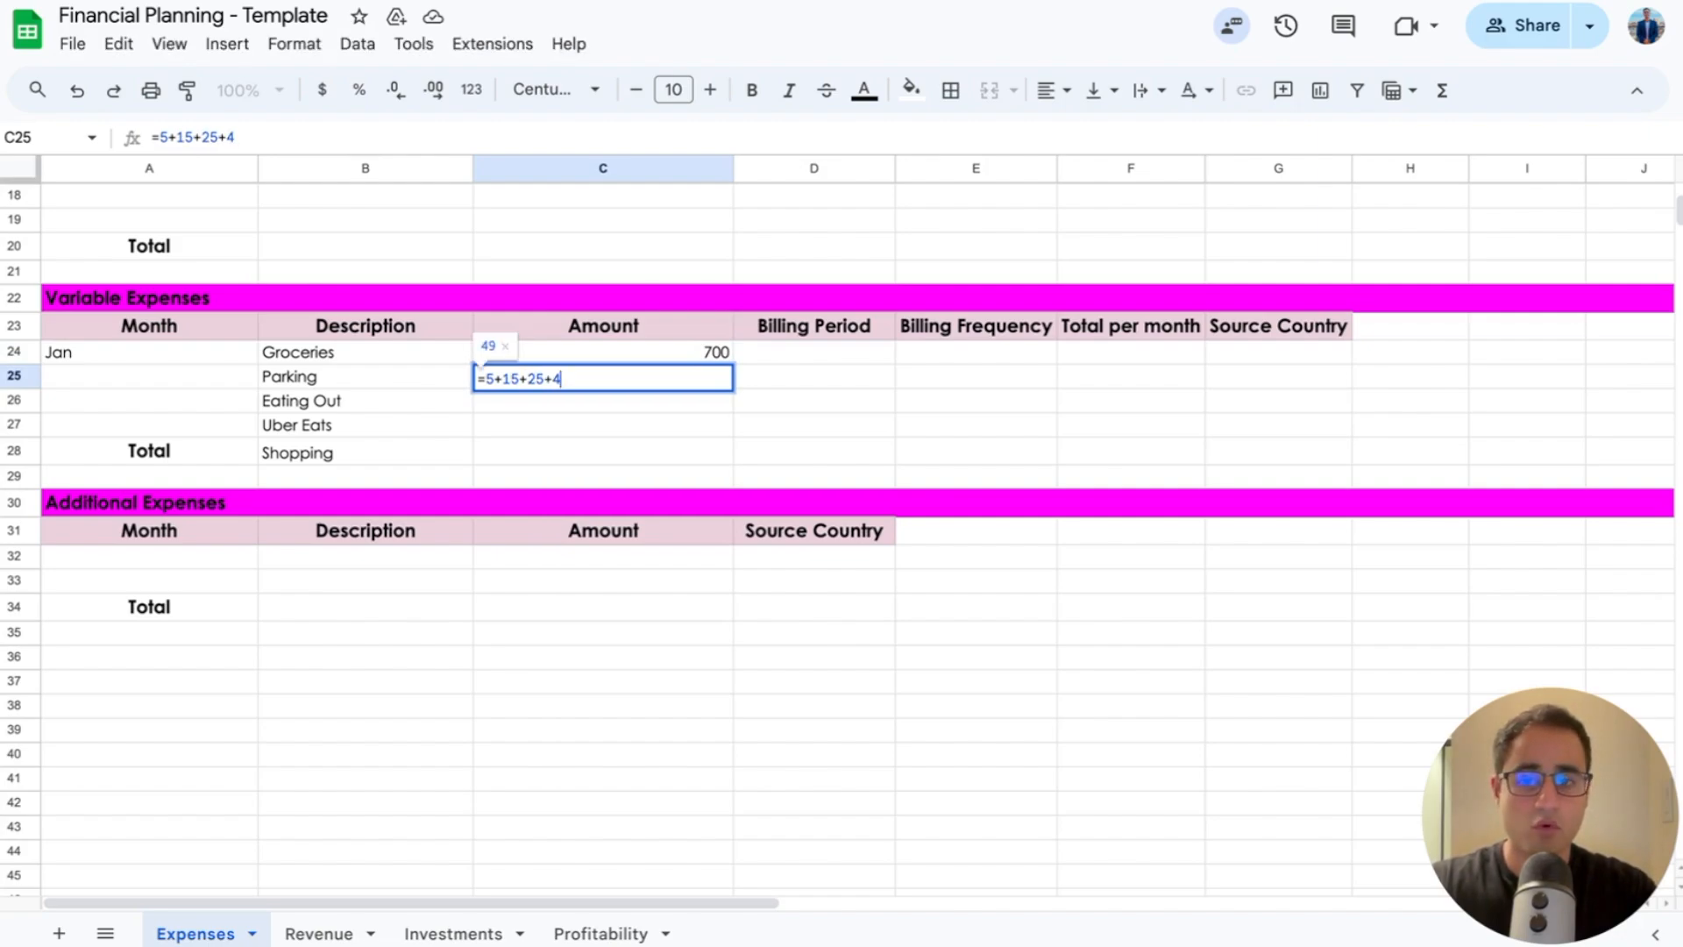
{"action": "key", "text": "Return"}
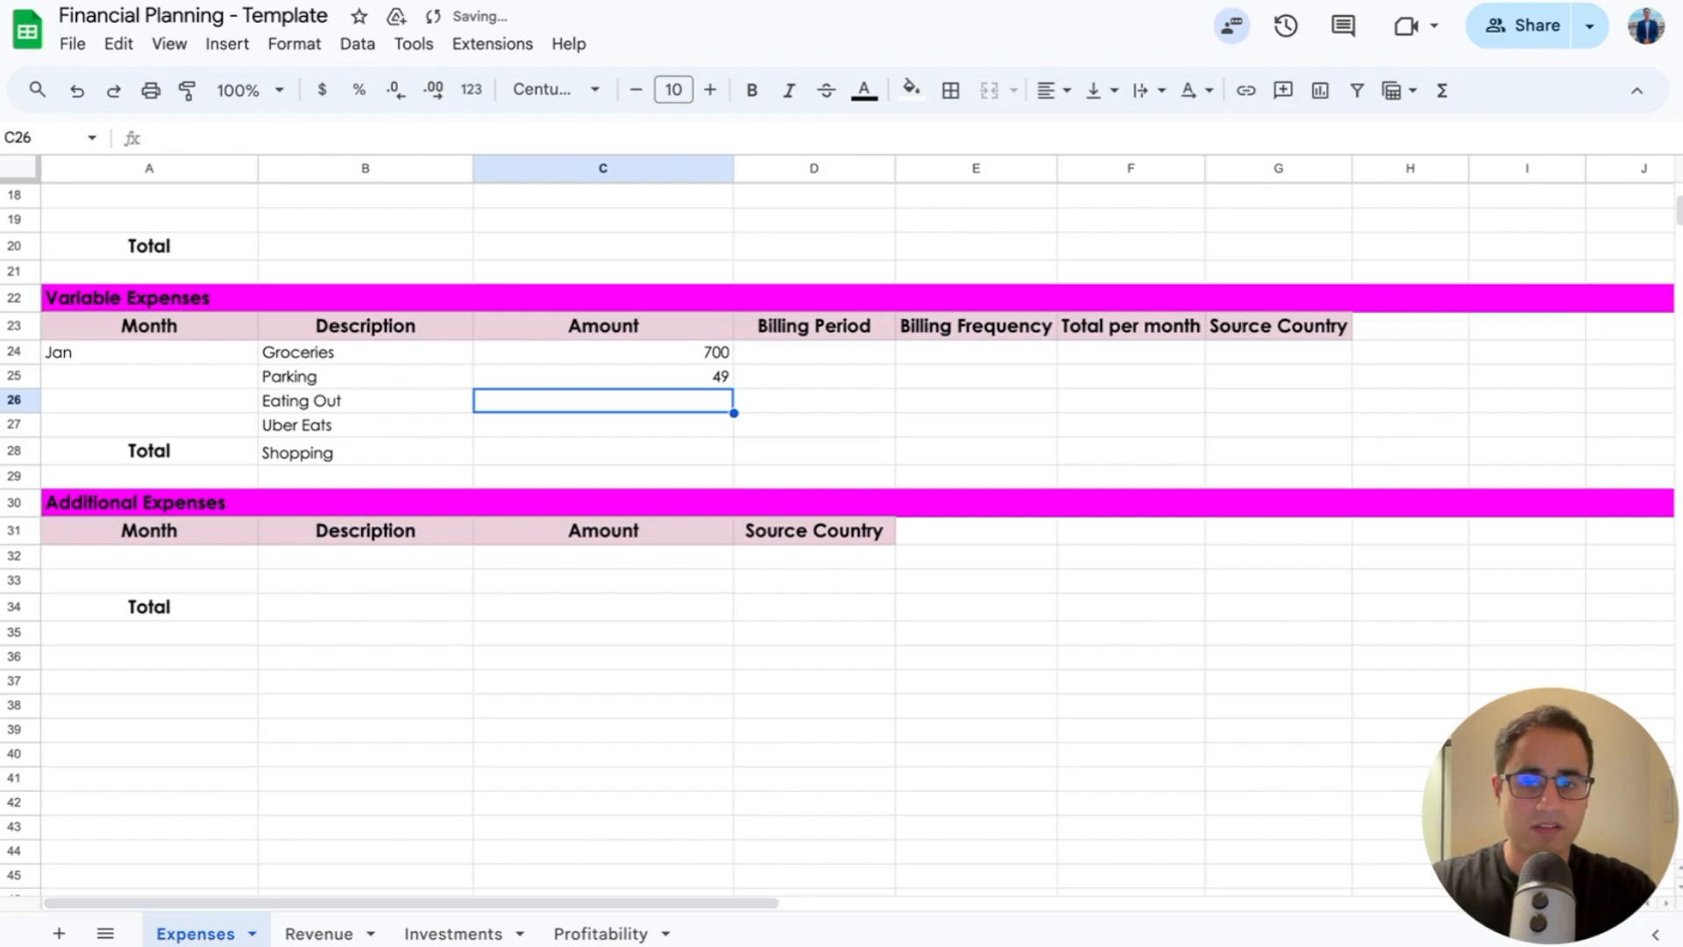
Step: Enter 01-Jan-31-Jan as the Groceries billing period in D24 and Ad Hoc as its billing frequency in E24
{"action": "key", "text": "Down"}
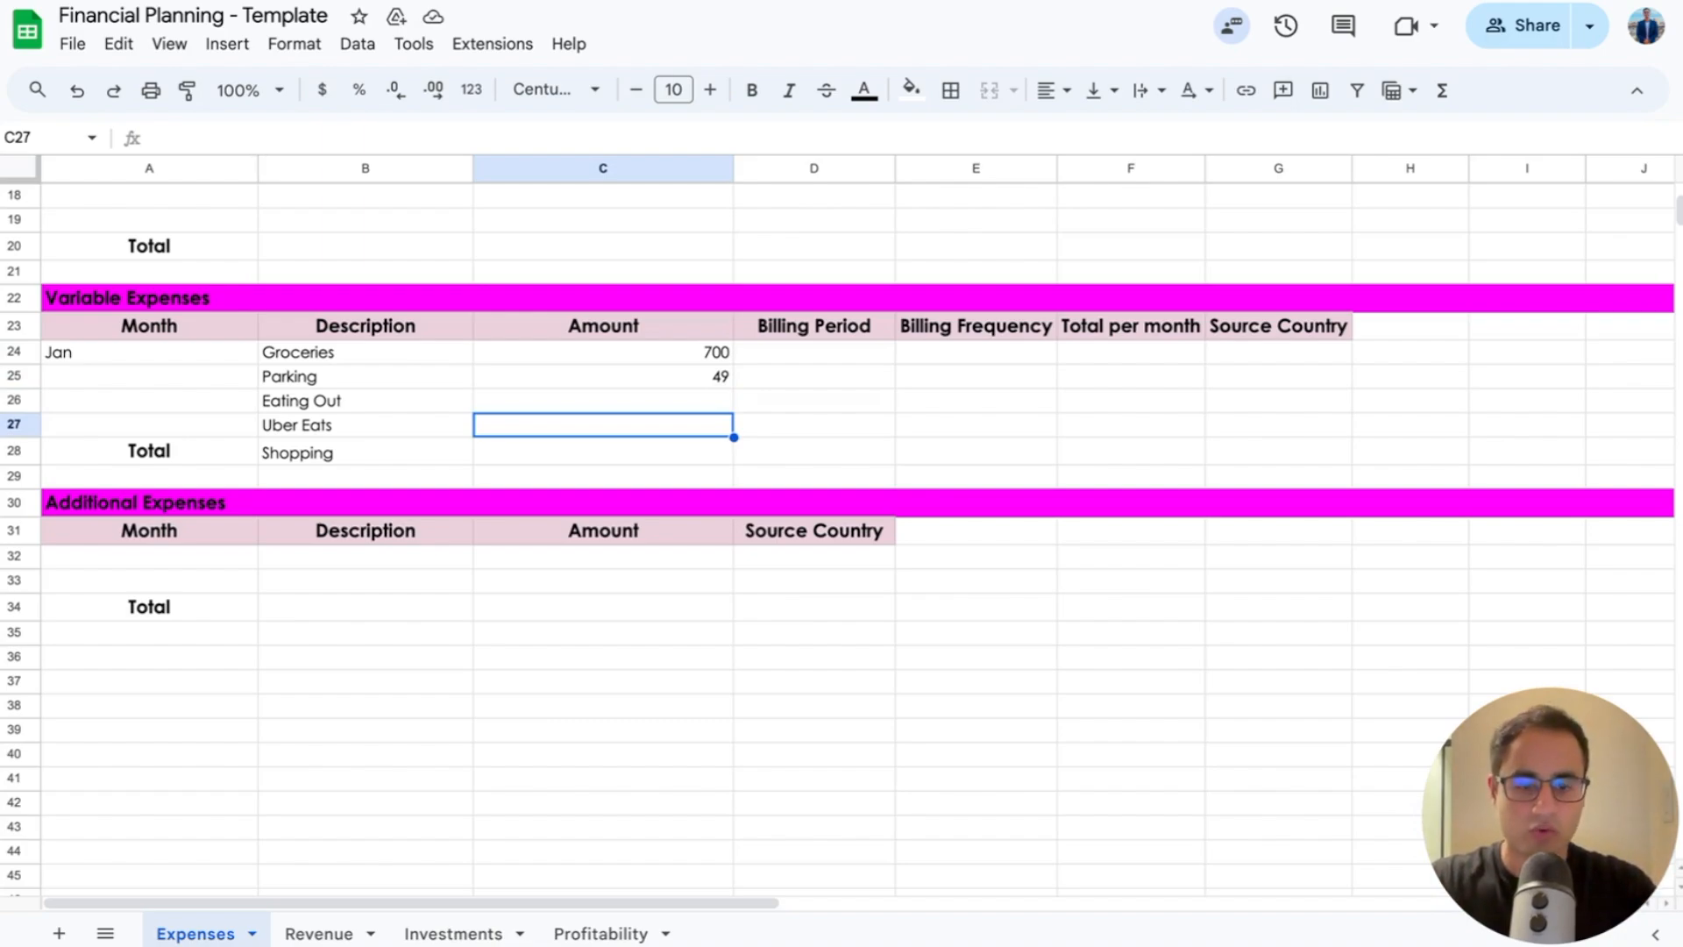
{"action": "key", "text": "Up"}
{"action": "key", "text": "Up"}
{"action": "key", "text": "Up"}
{"action": "key", "text": "Right"}
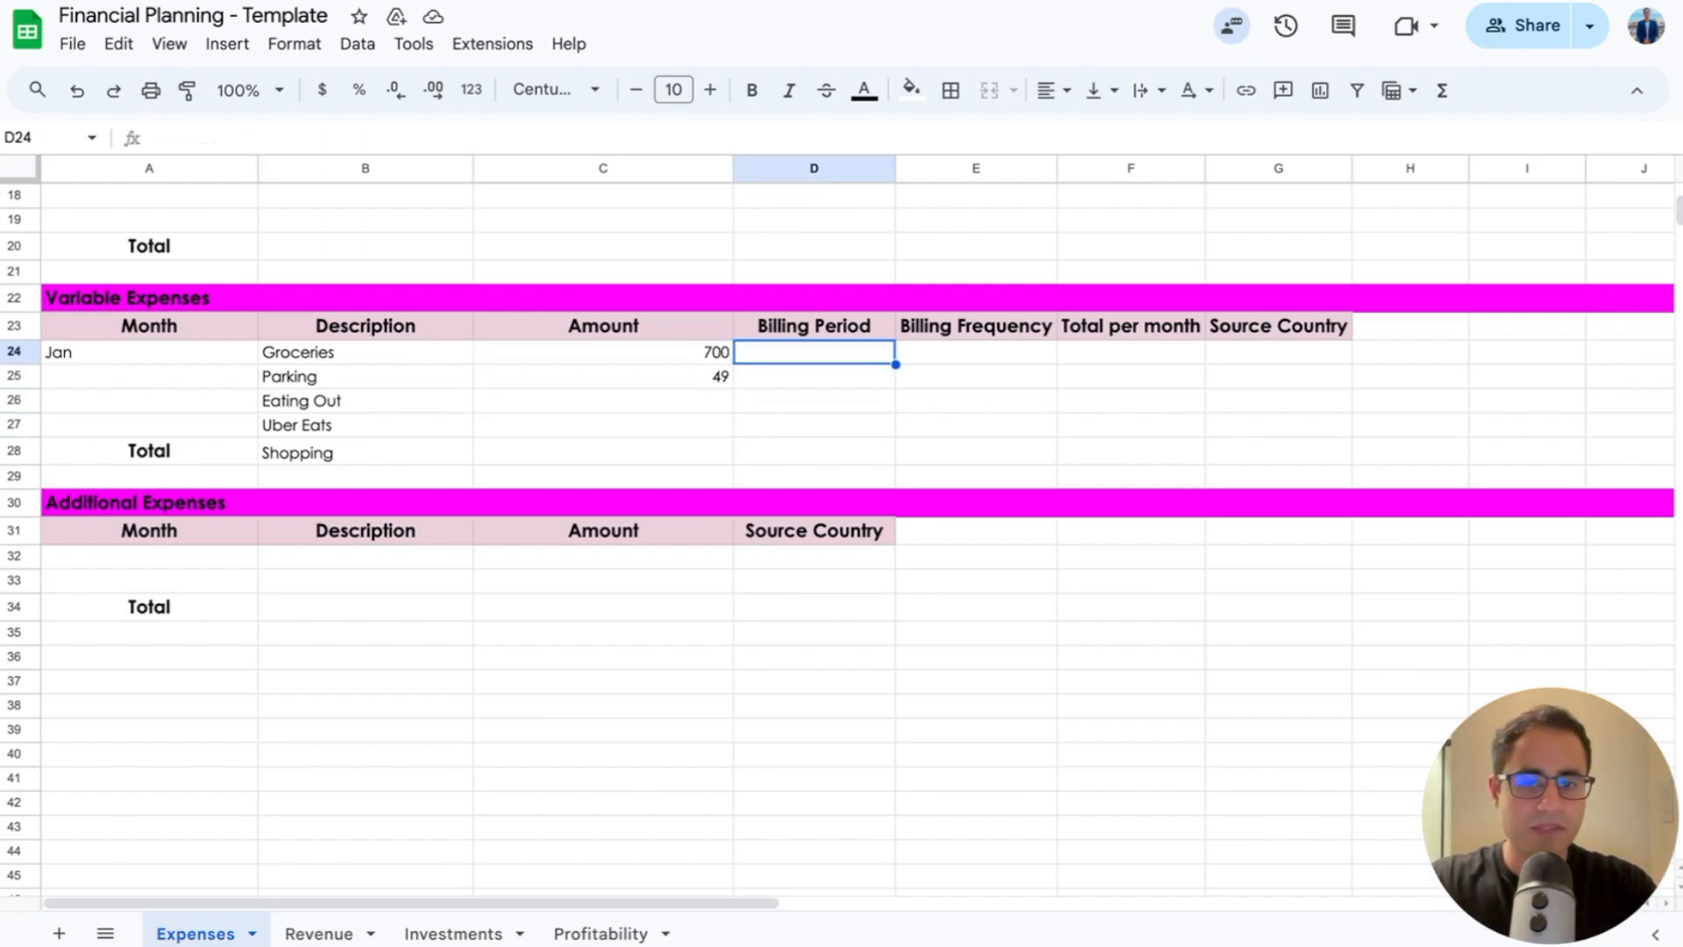
{"action": "key", "text": "Right"}
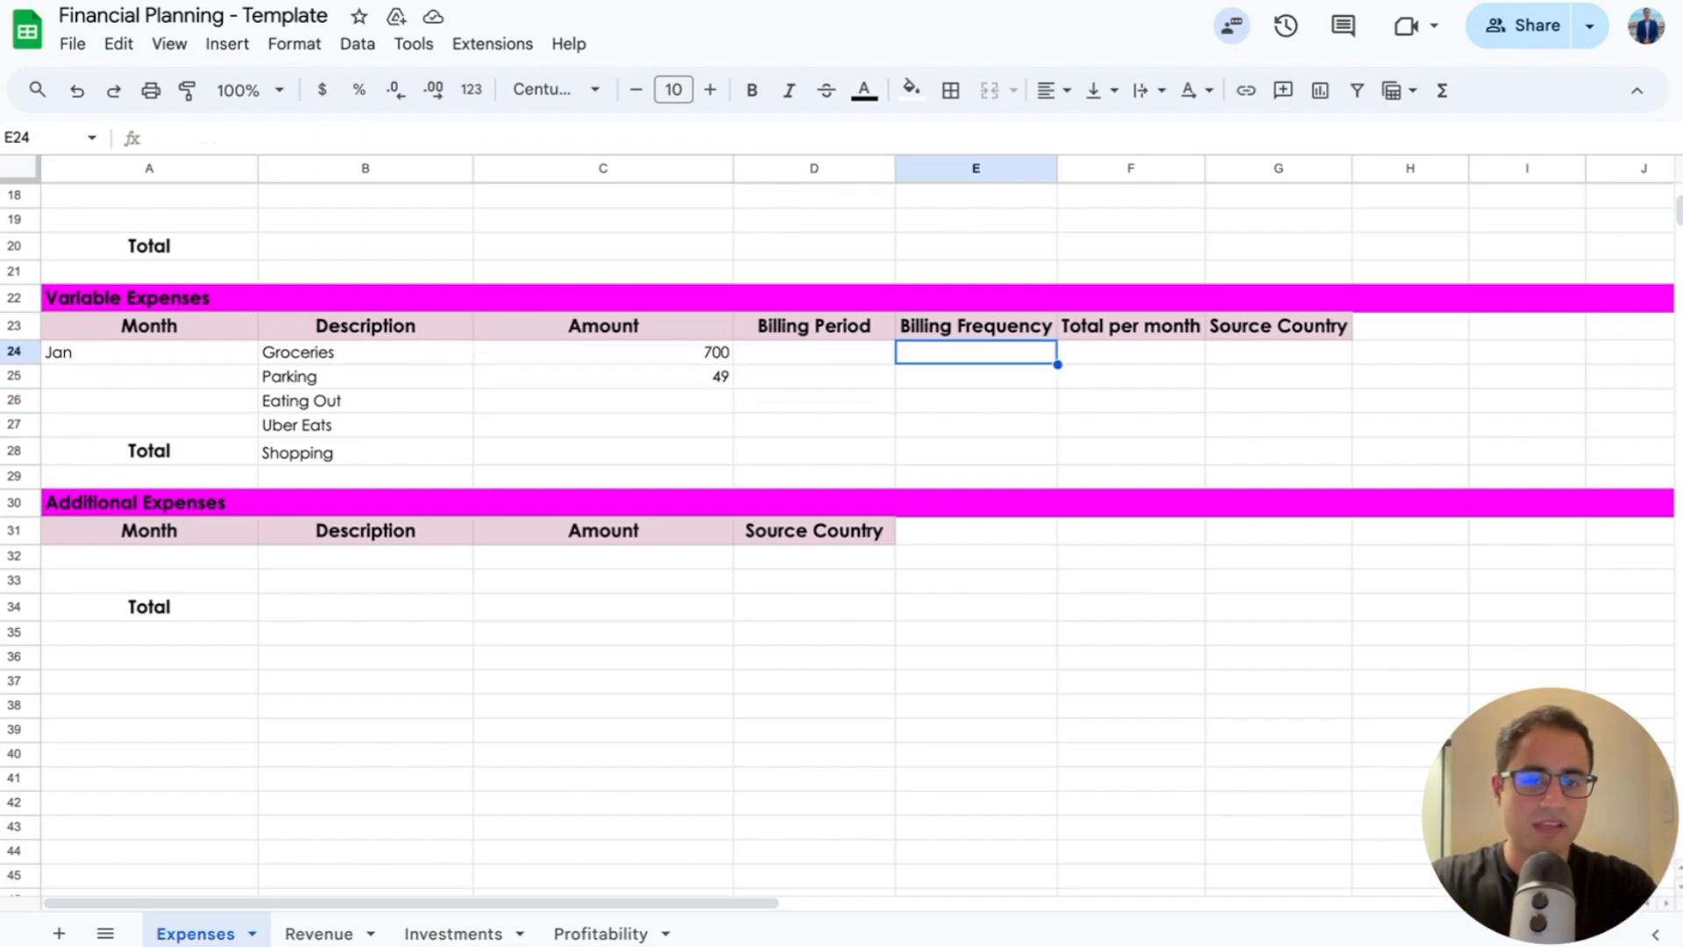
{"action": "key", "text": "Left"}
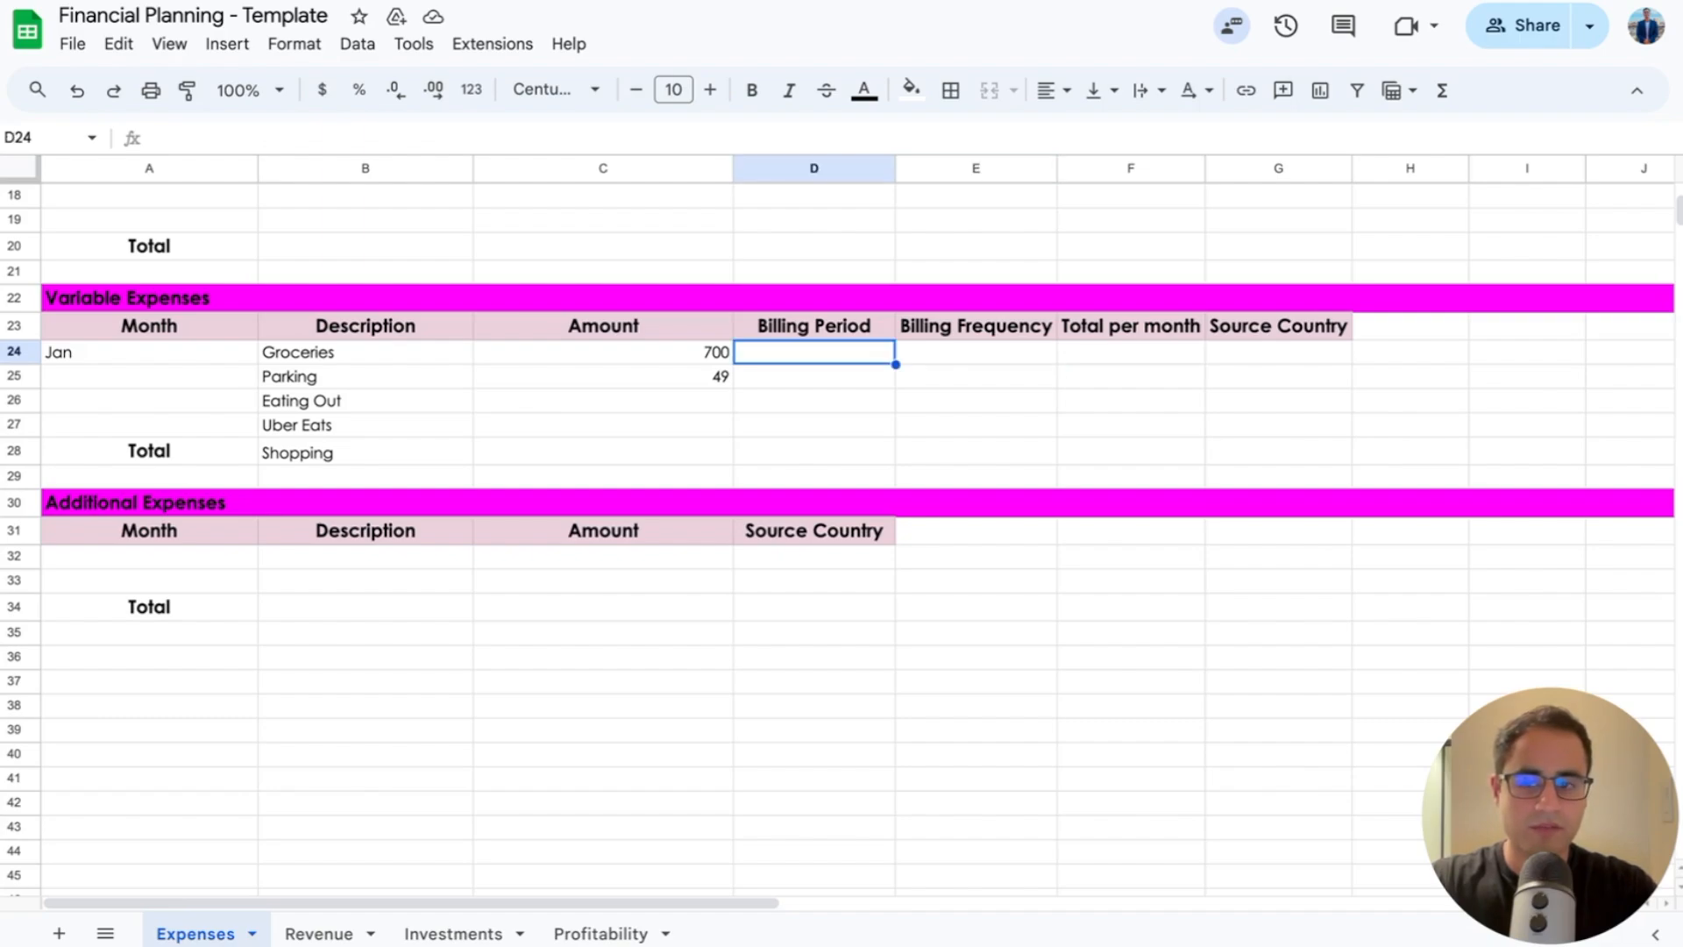
{"action": "type", "text": "01-Janm"}
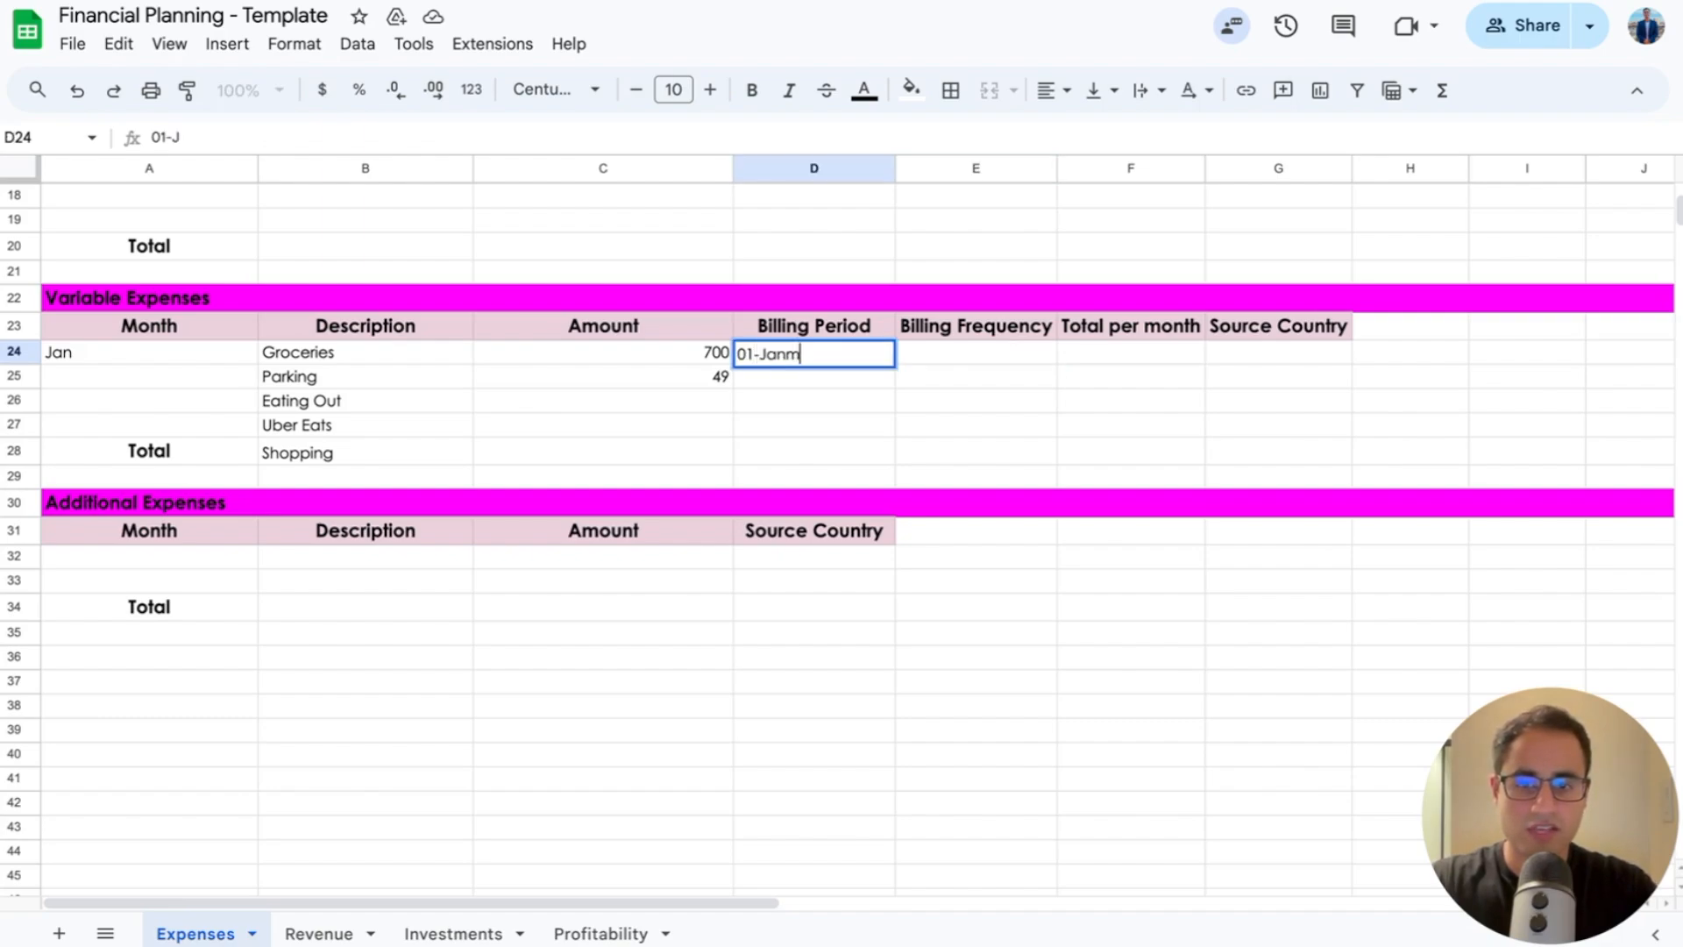
{"action": "key", "text": "BackSpace"}
{"action": "type", "text": "-3"}
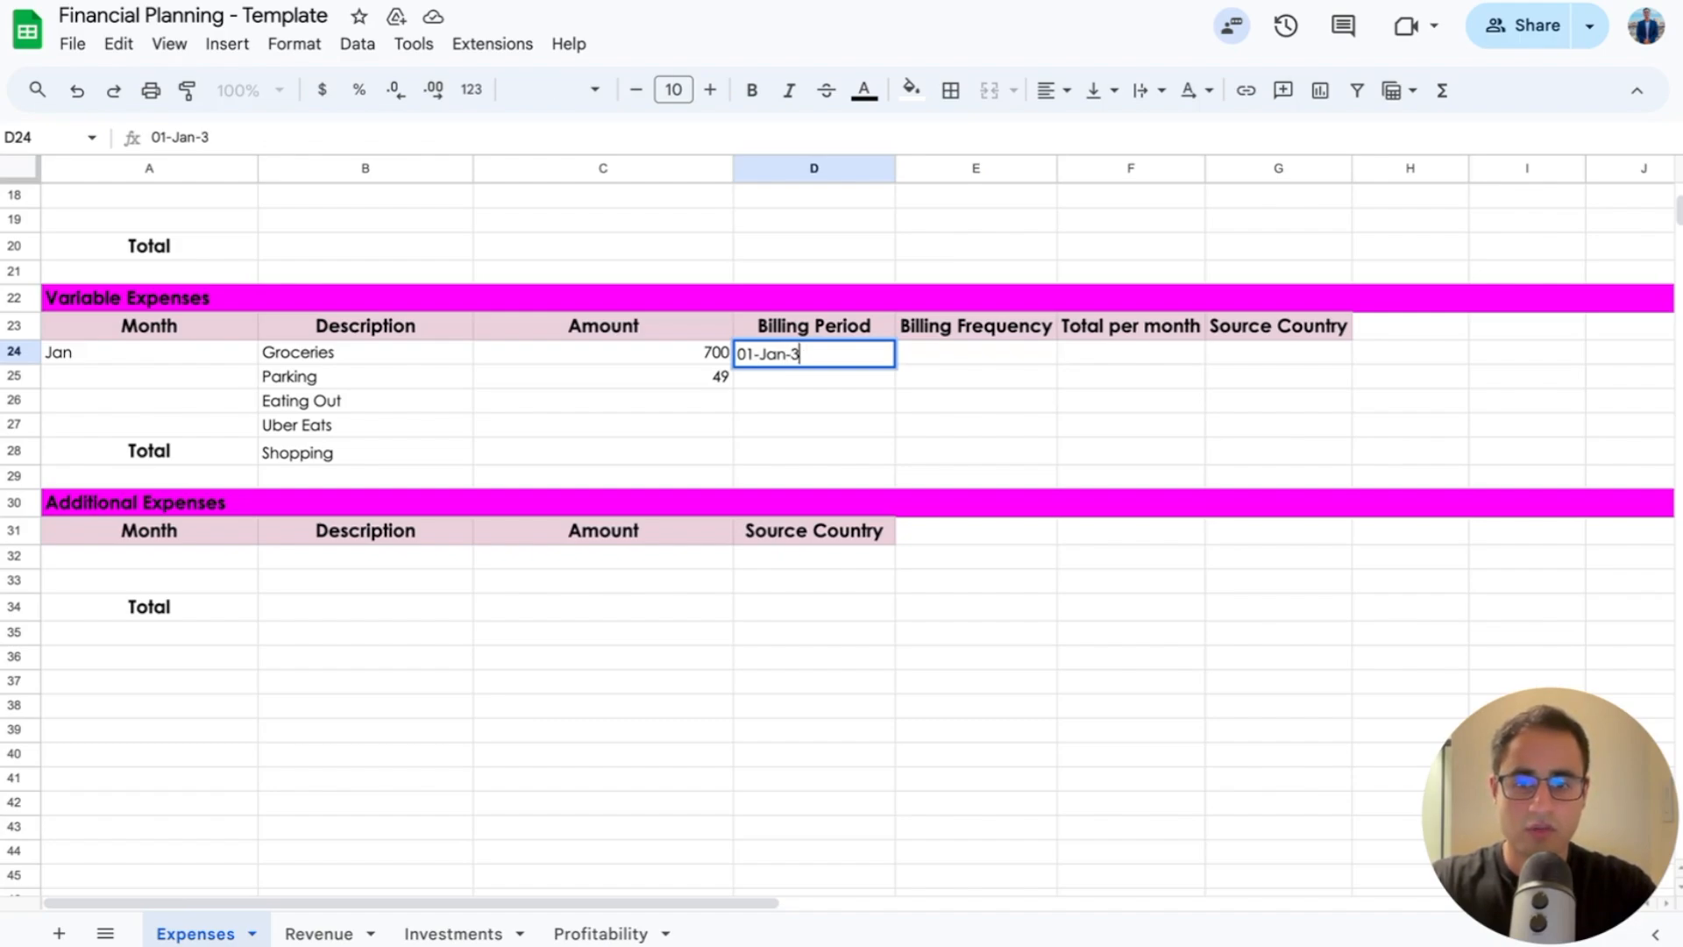
{"action": "type", "text": "1Jan"}
{"action": "key", "text": "BackSpace"}
{"action": "key", "text": "BackSpace"}
{"action": "key", "text": "BackSpace"}
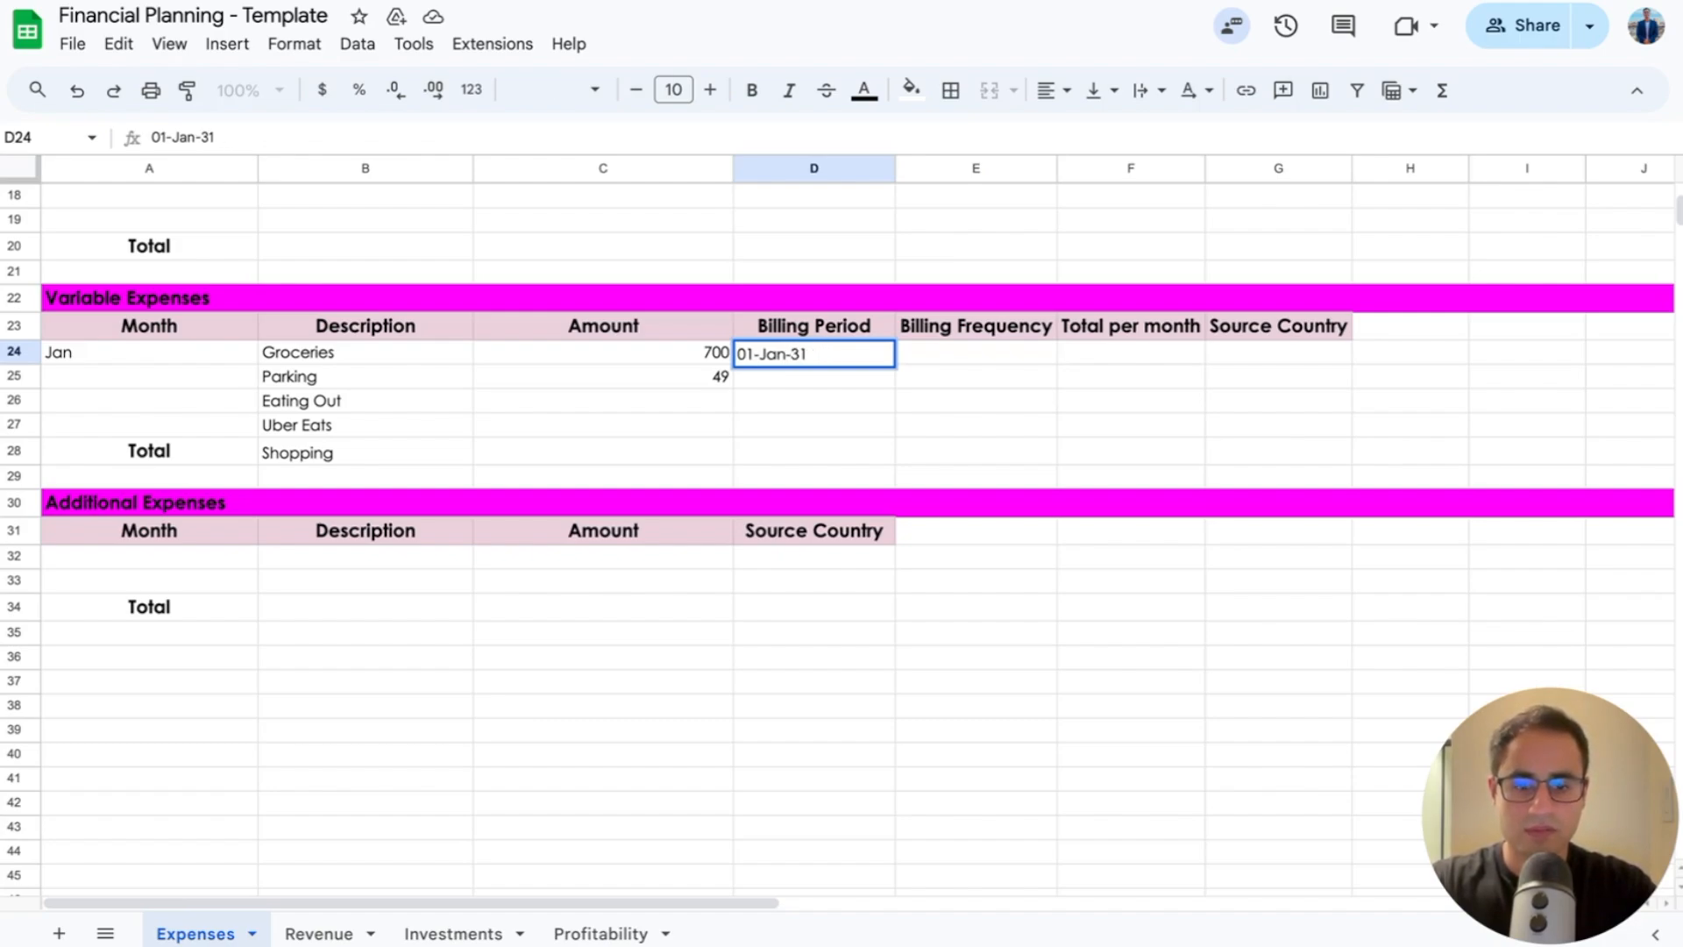
{"action": "type", "text": "-Jan"}
{"action": "key", "text": "Tab"}
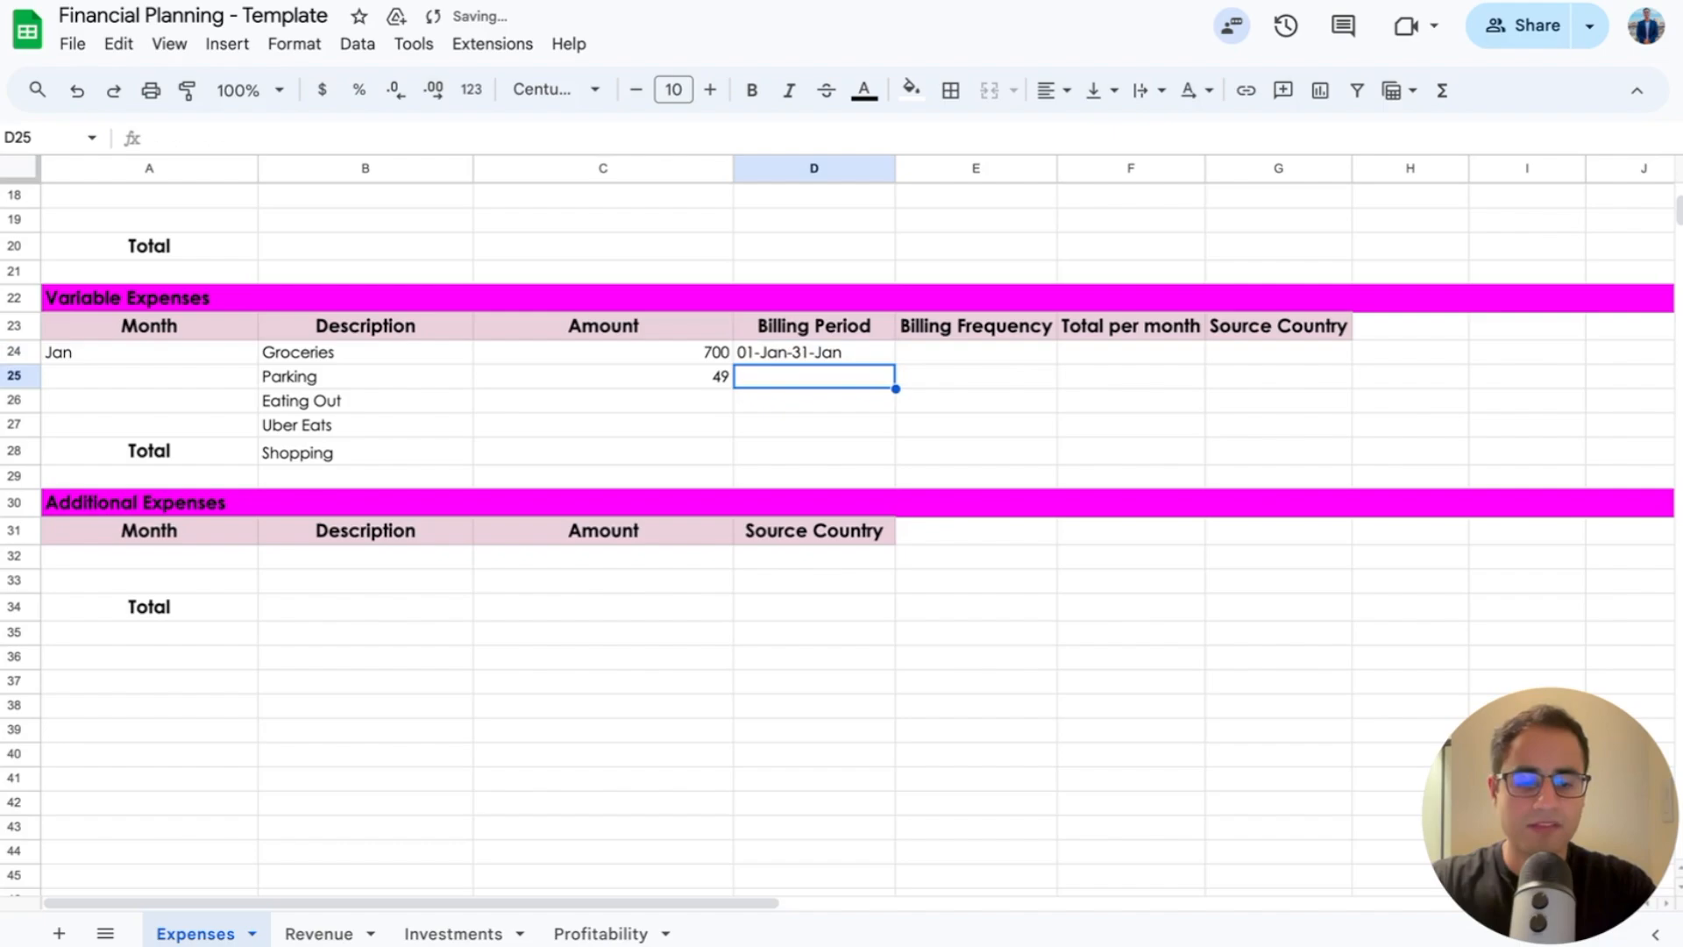
{"action": "type", "text": "Ad Hoc"}
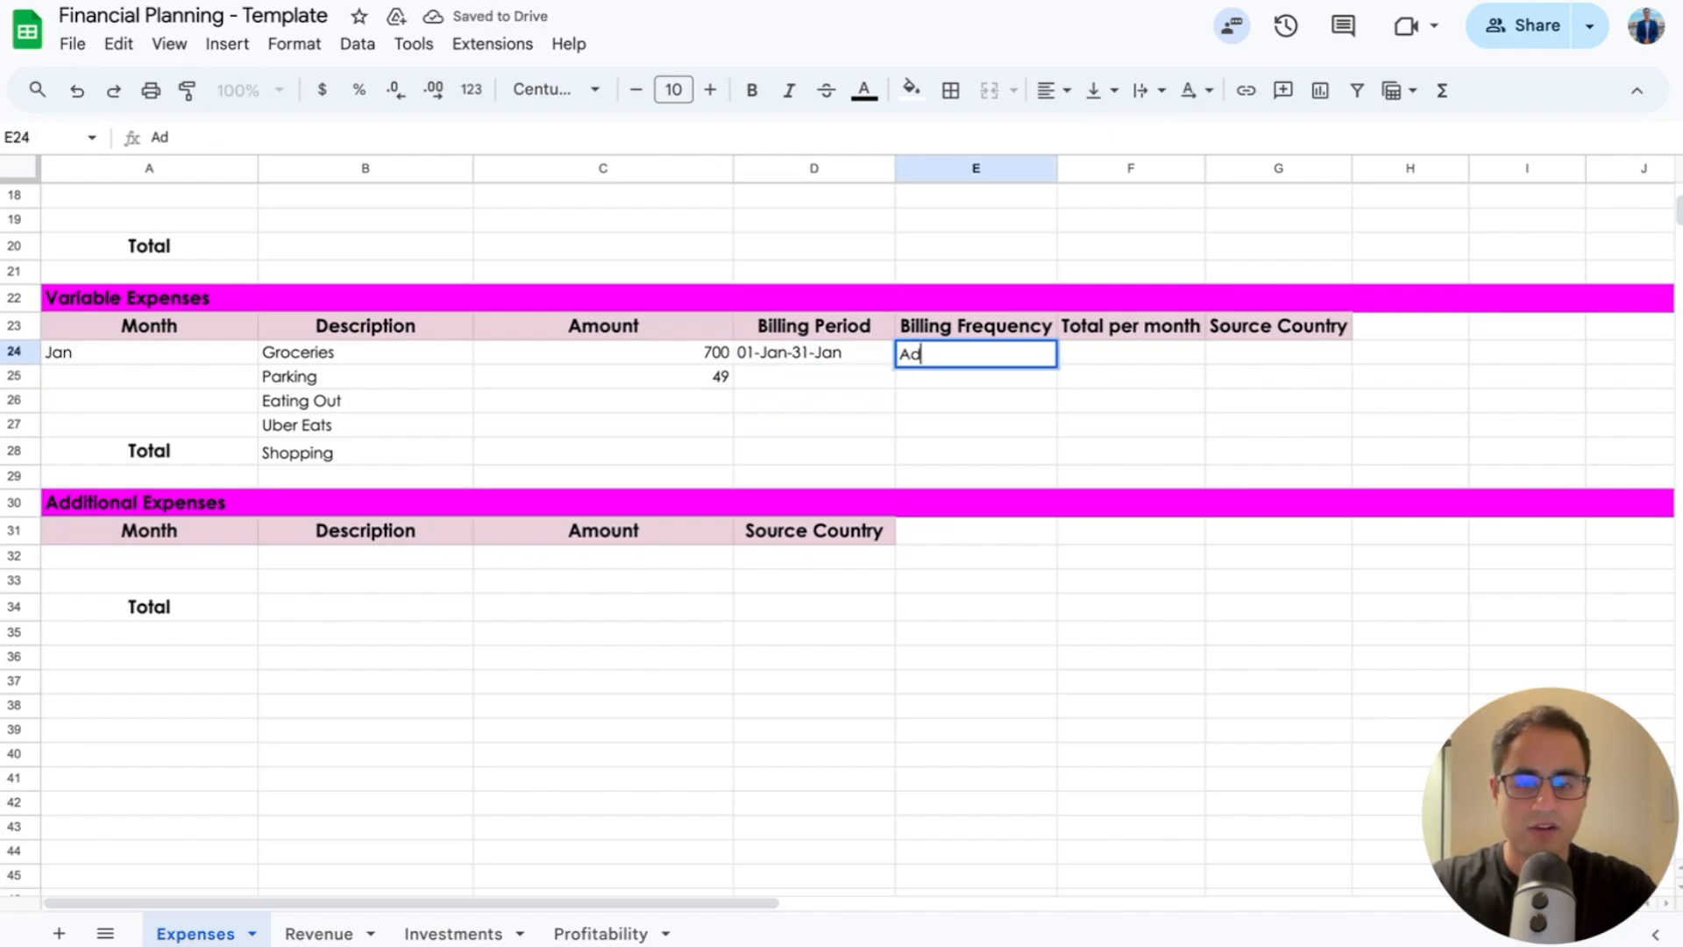
{"action": "key", "text": "Return"}
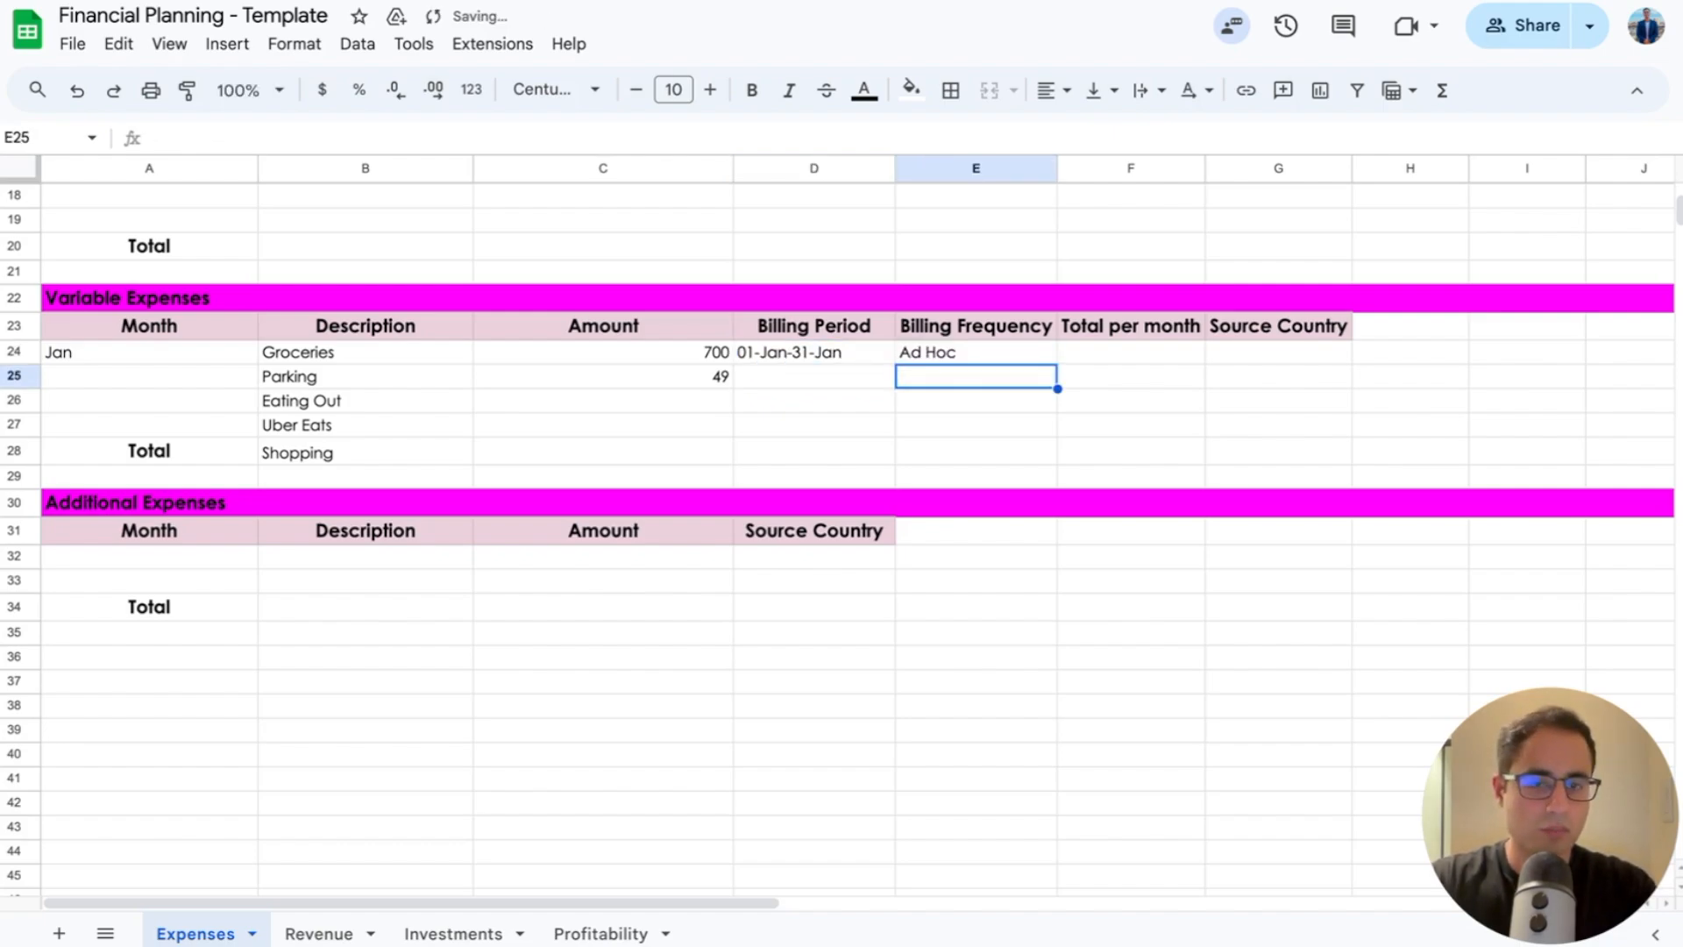
Step: Enter the Groceries total per month in F24 as the formula =C24
{"action": "key", "text": "Up"}
{"action": "key", "text": "Left"}
{"action": "key", "text": "Left"}
{"action": "key", "text": "Return"}
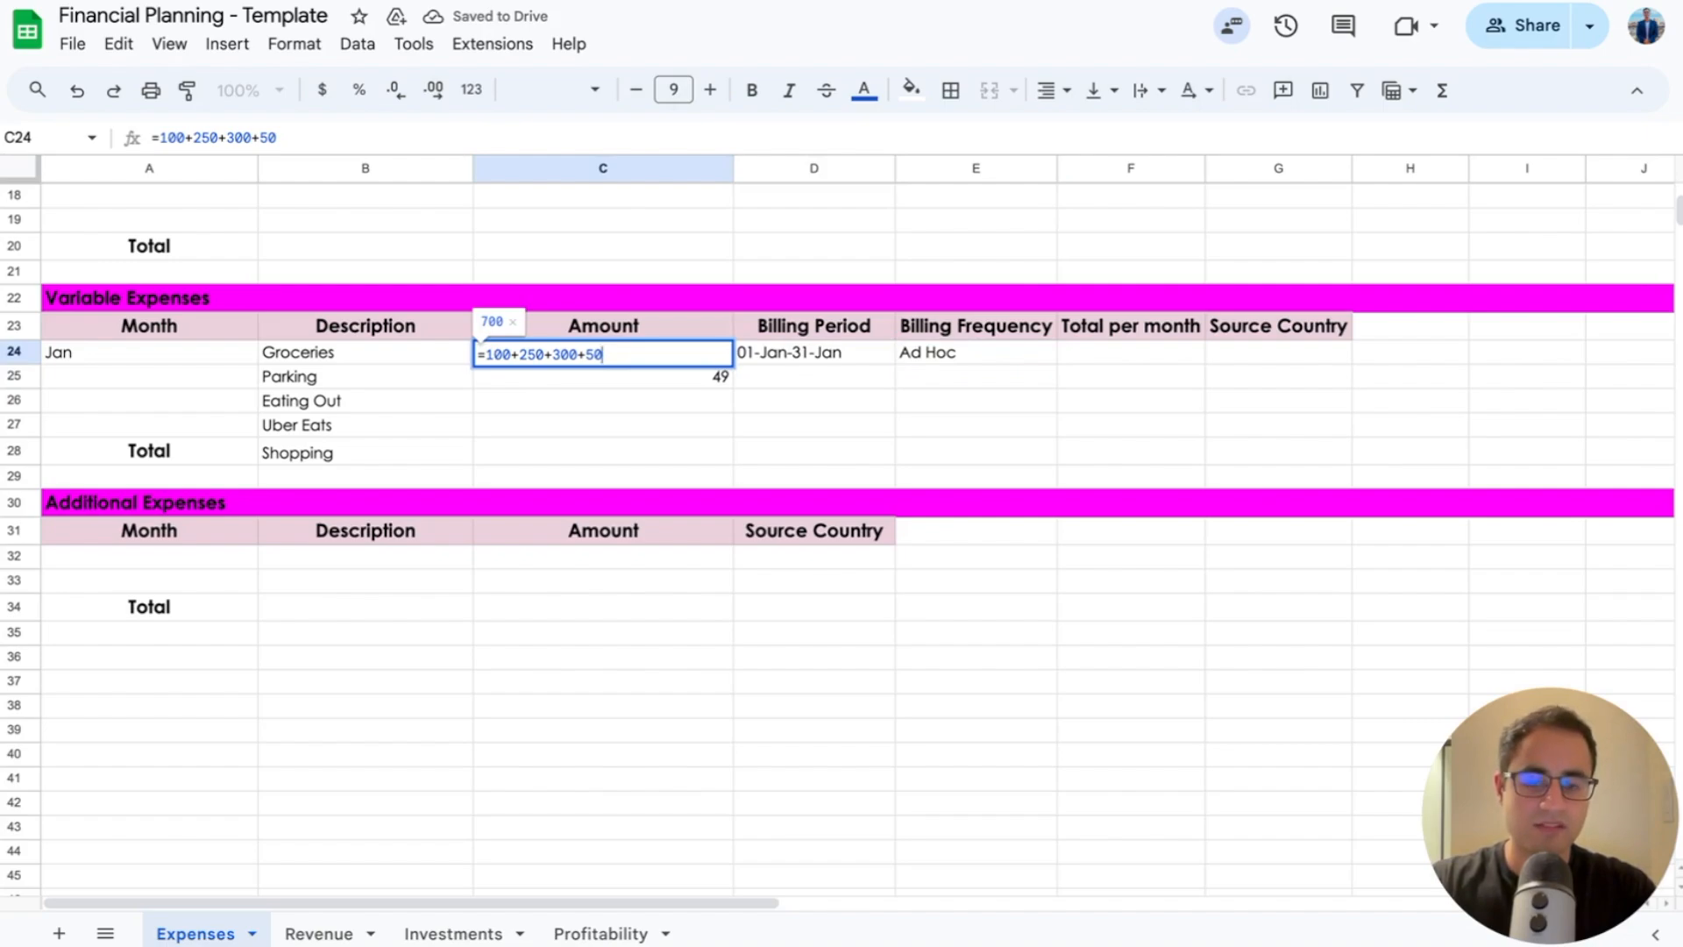
{"action": "key", "text": "Return"}
{"action": "key", "text": "Up"}
{"action": "key", "text": "Right"}
{"action": "key", "text": "Right"}
{"action": "key", "text": "Right"}
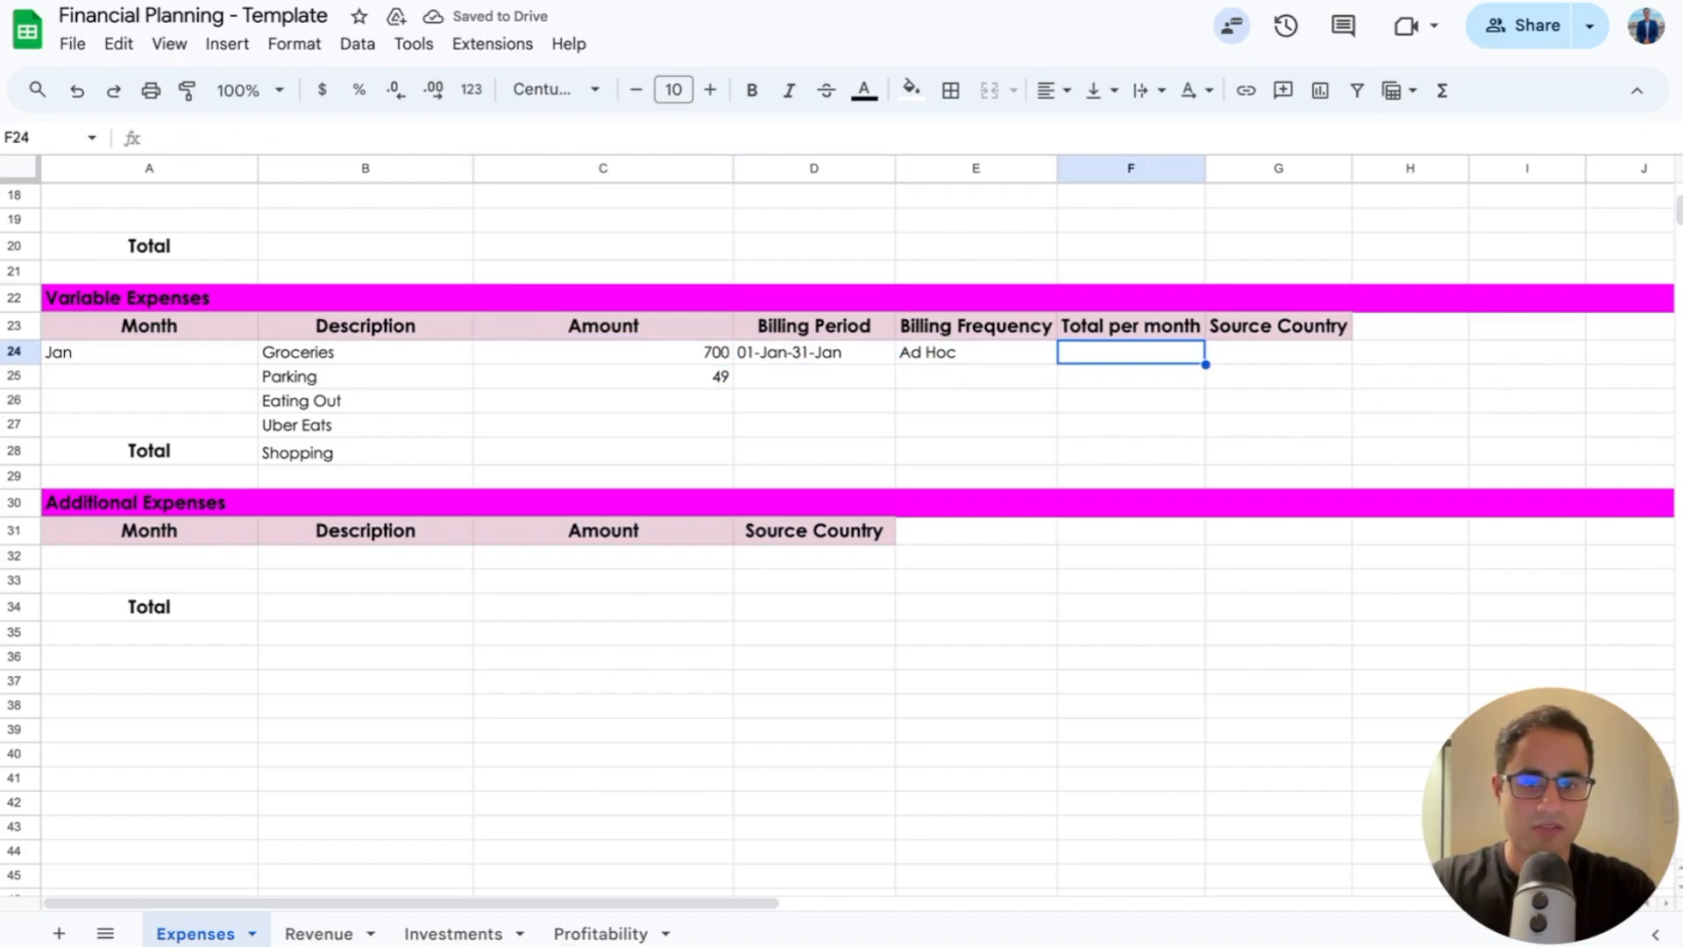
{"action": "type", "text": "="}
{"action": "key", "text": "Left"}
{"action": "key", "text": "Left"}
{"action": "key", "text": "Left"}
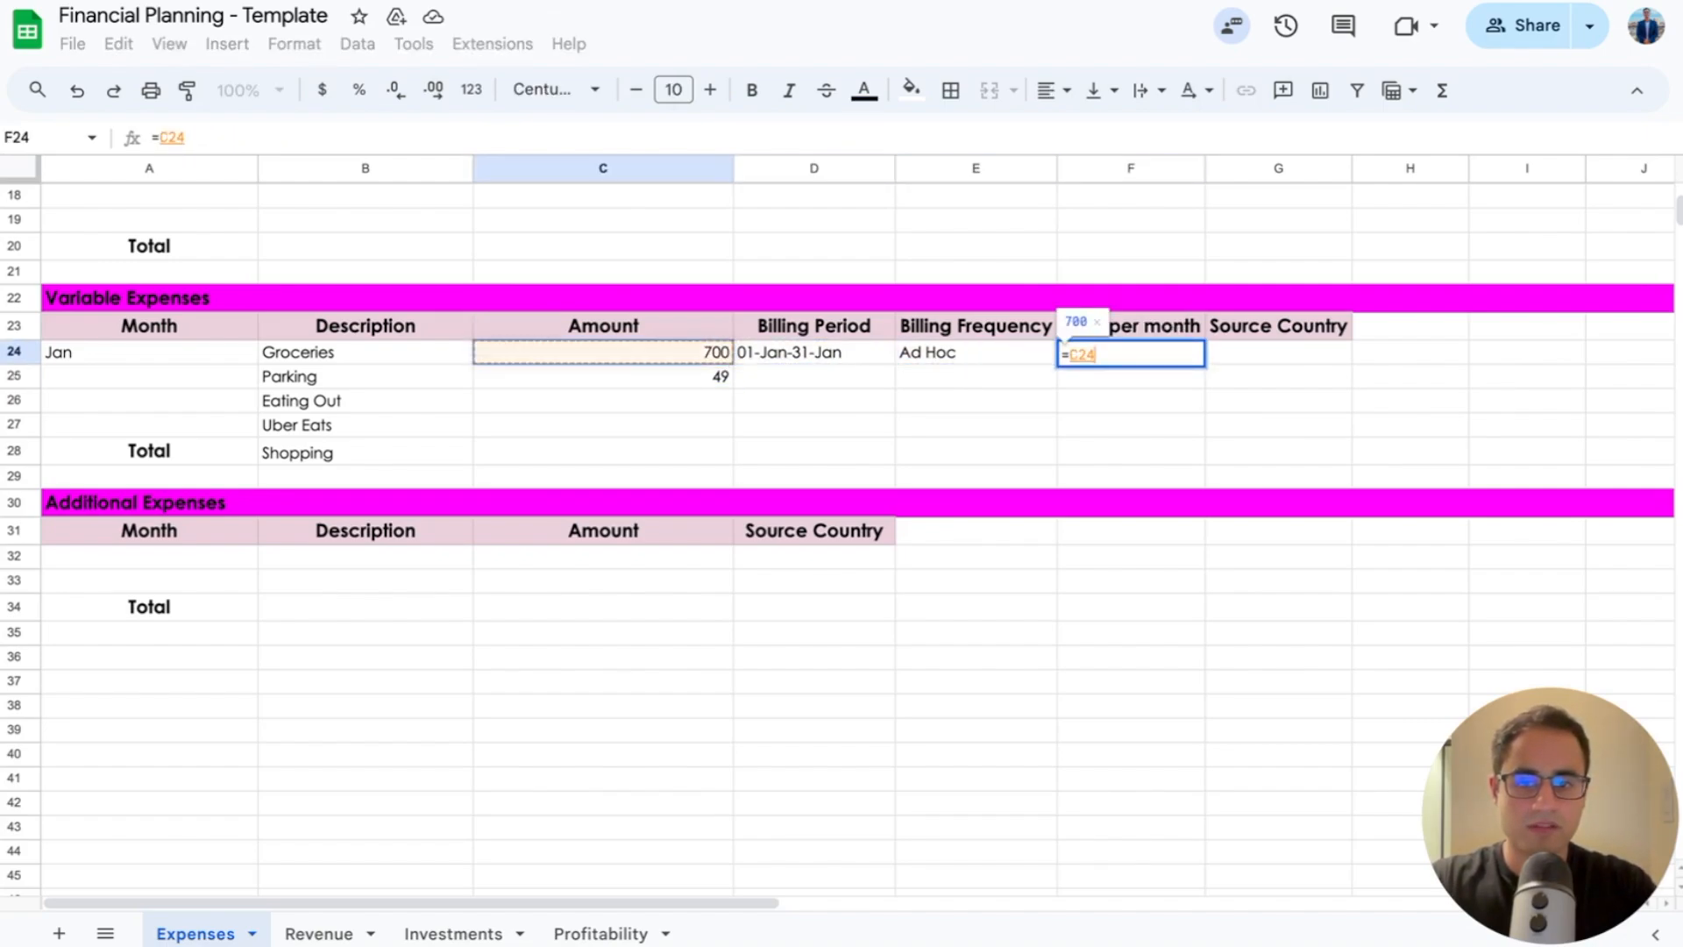
{"action": "key", "text": "Return"}
{"action": "key", "text": "Up"}
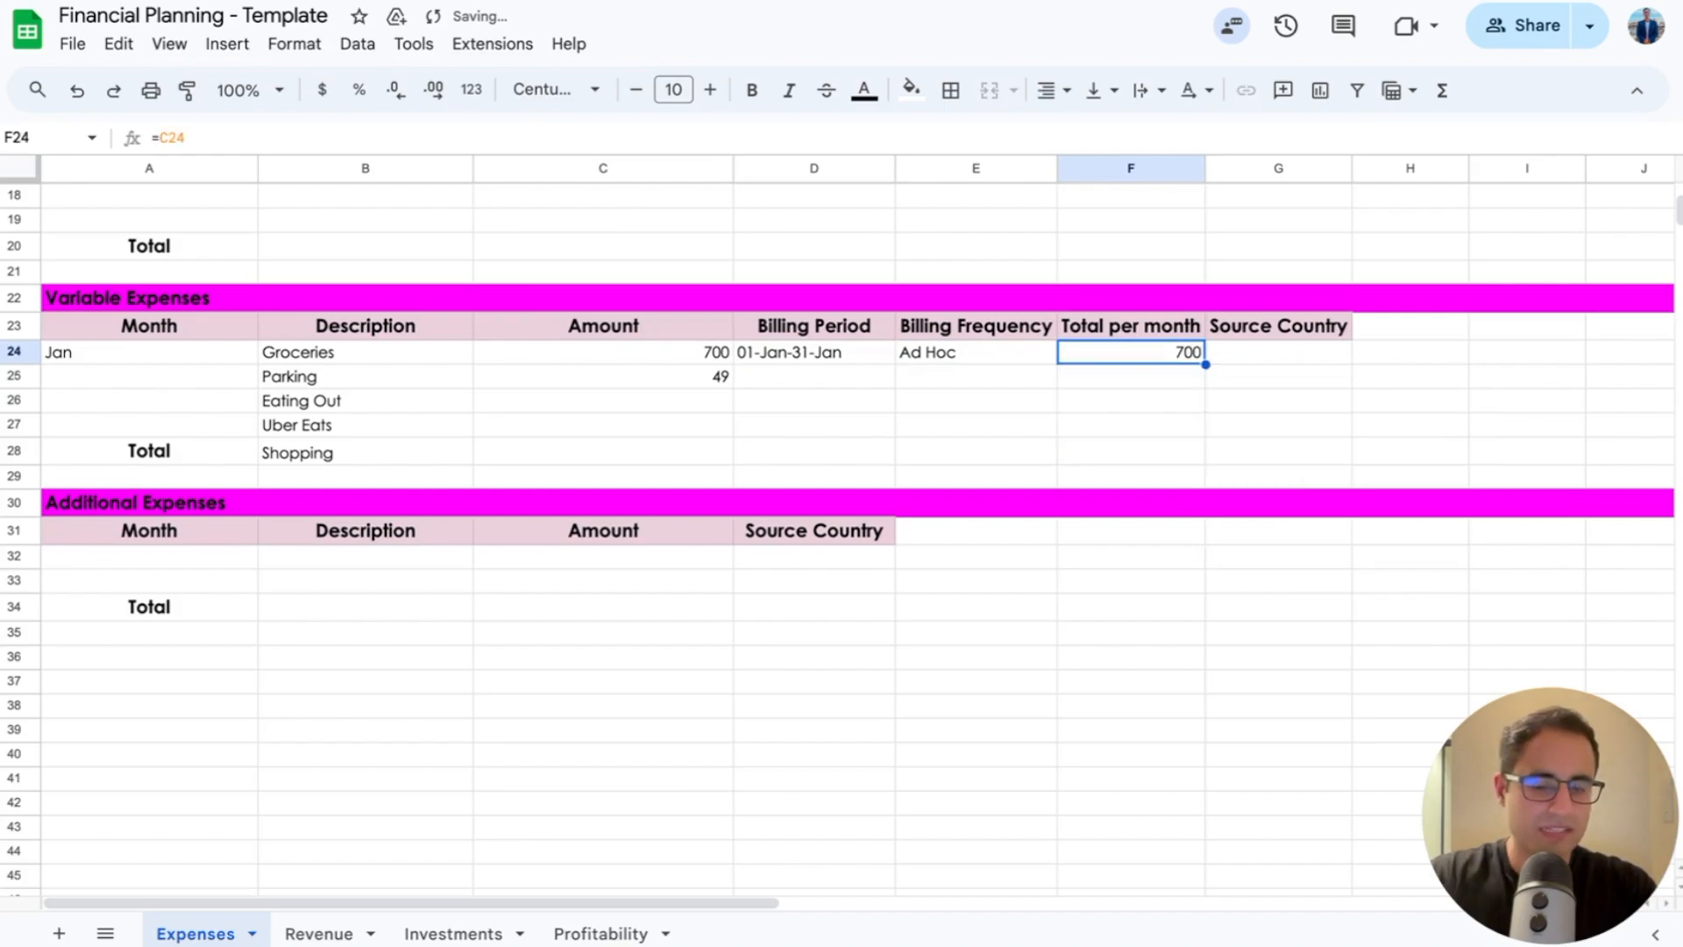
Step: Enter USA as the source country for Groceries in G24
{"action": "key", "text": "Down"}
{"action": "key", "text": "Up"}
{"action": "key", "text": "Right"}
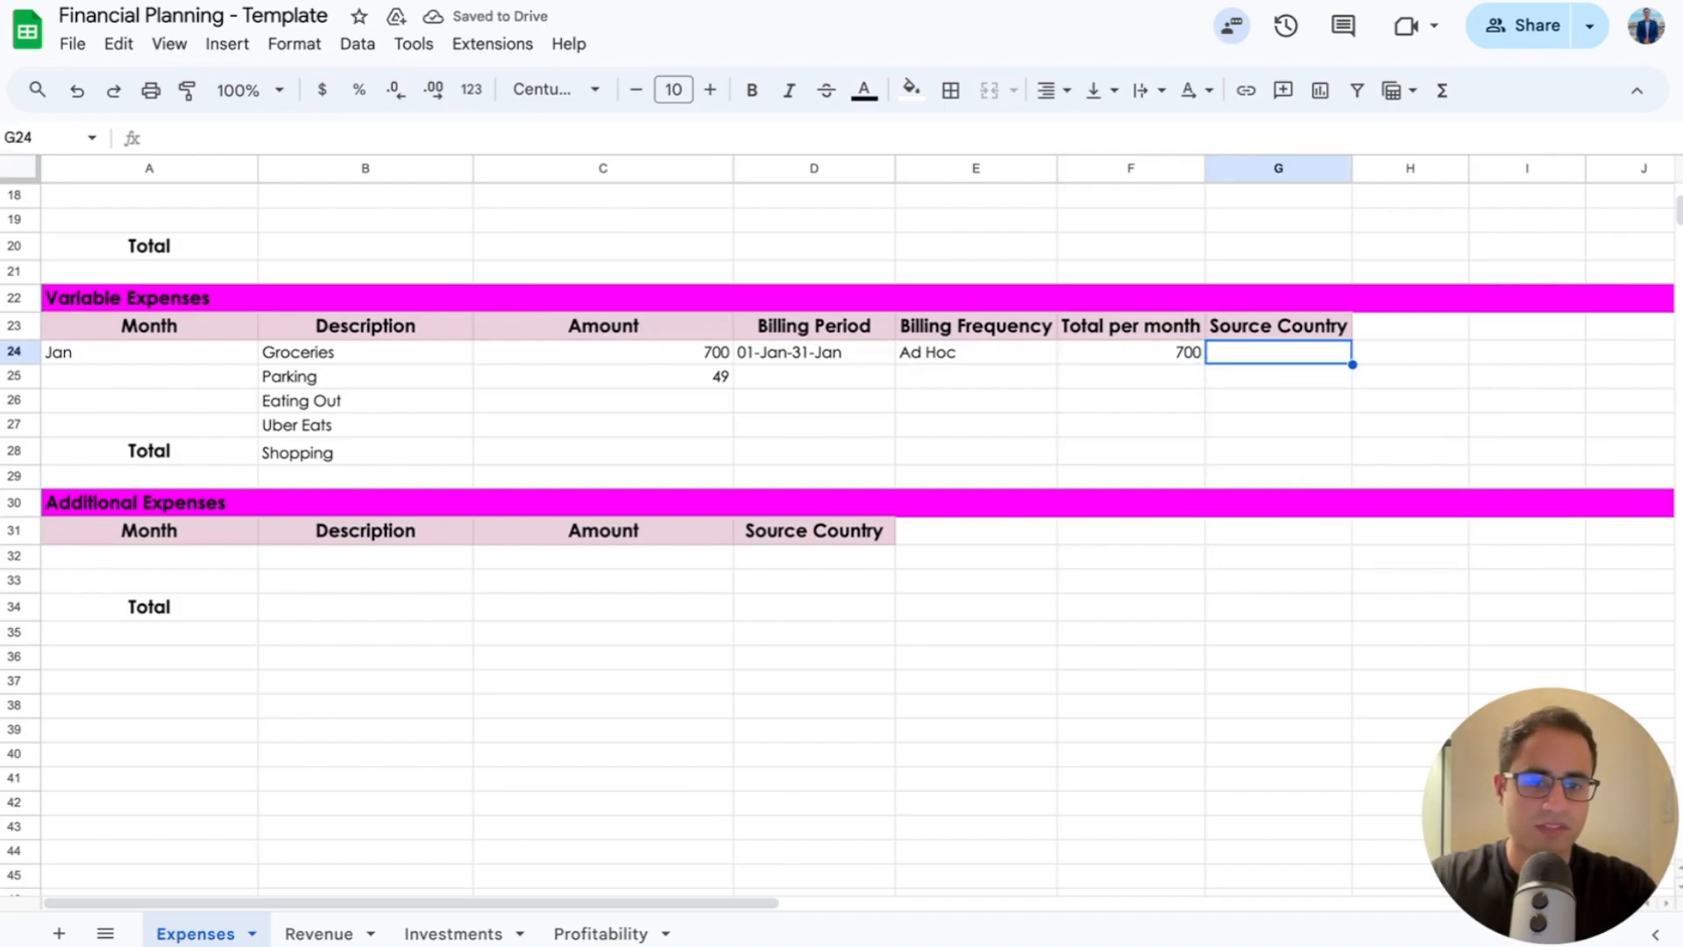
{"action": "type", "text": "USA"}
{"action": "key", "text": "Return"}
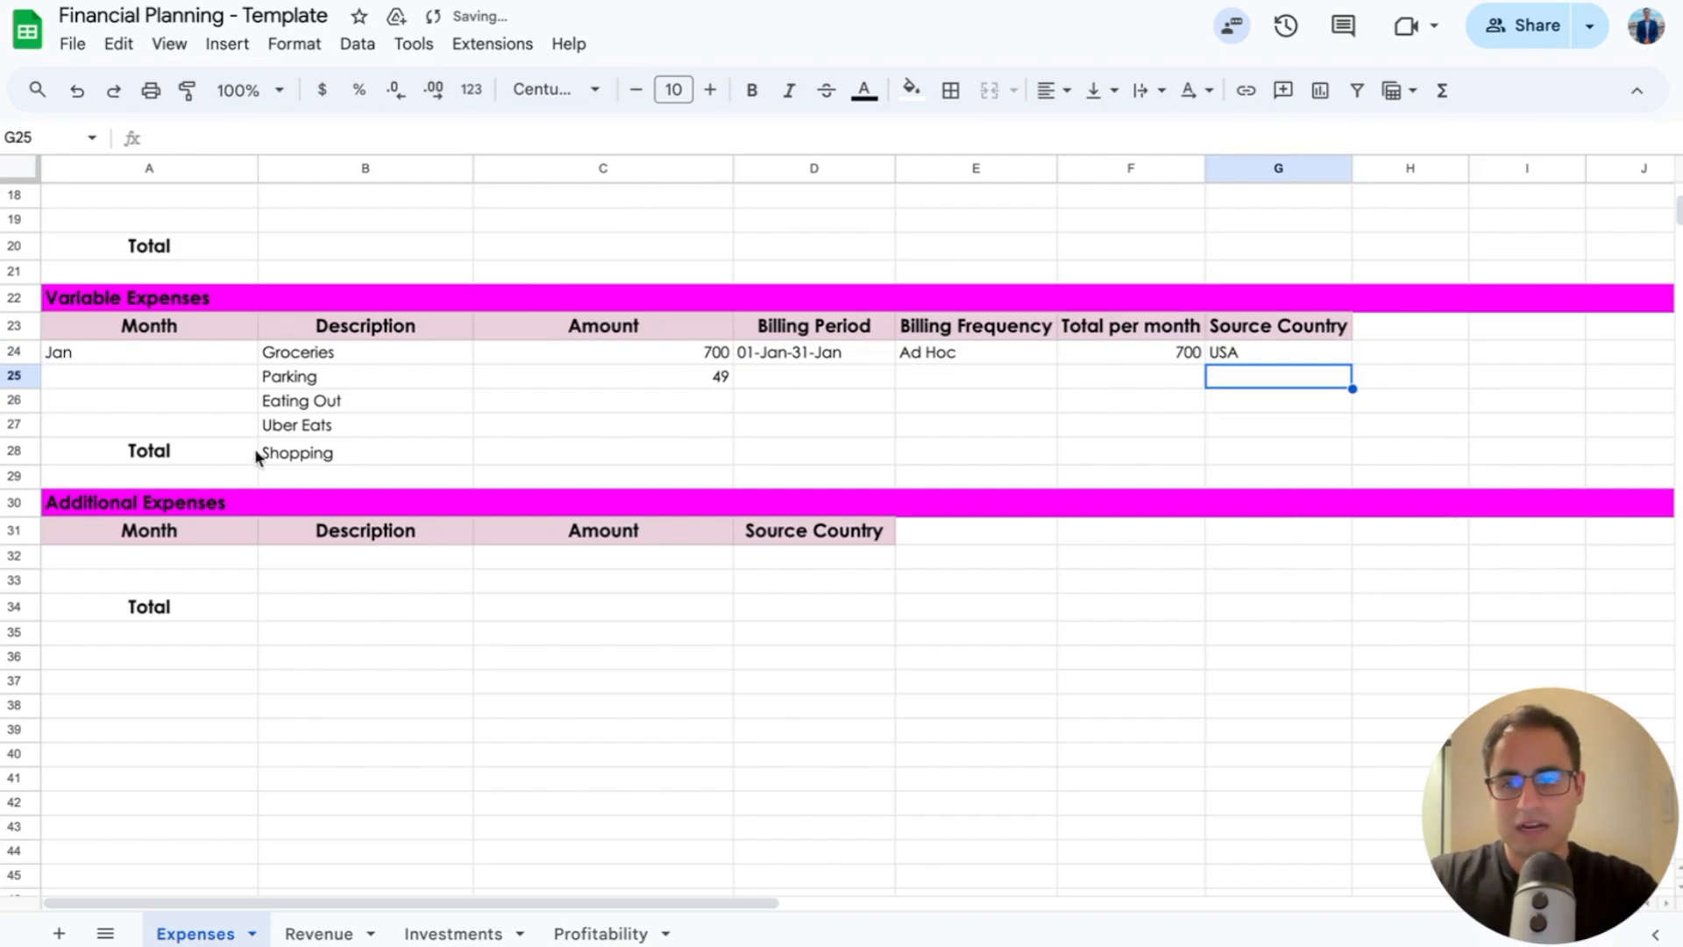
Step: Insert a row above the Variable Expenses Total row and enter Investments as its description in B28
{"action": "left_click", "coordinate": [21, 450]}
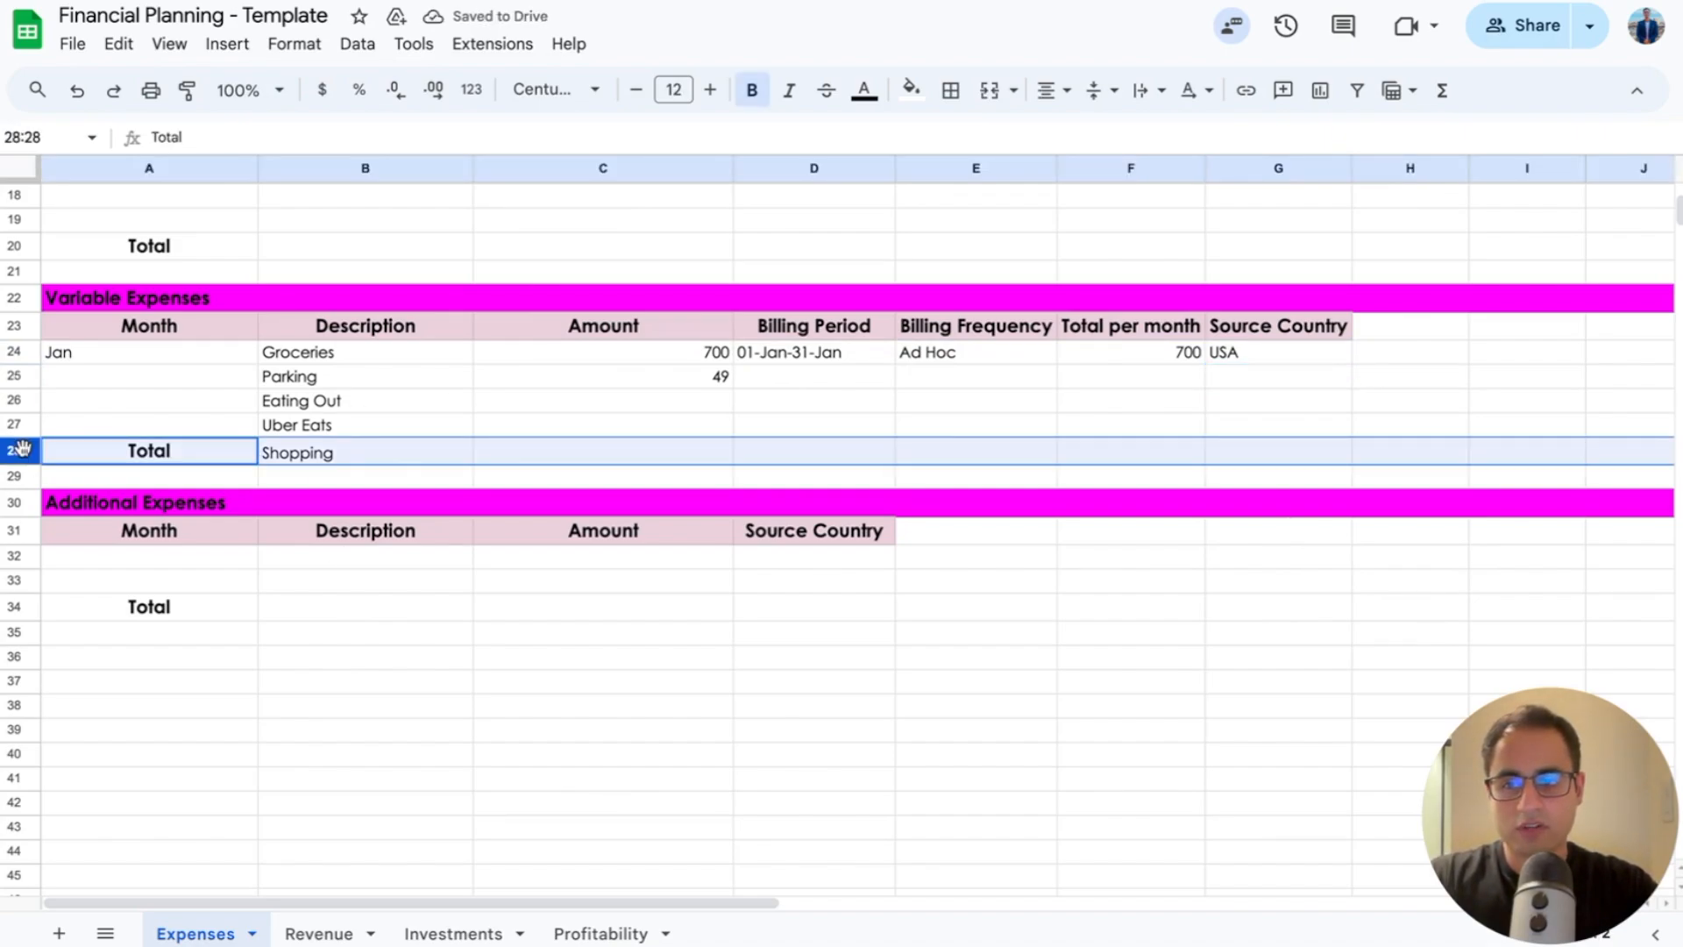
{"action": "right_click", "coordinate": [21, 451]}
{"action": "left_click", "coordinate": [117, 544]}
{"action": "left_click", "coordinate": [324, 451]}
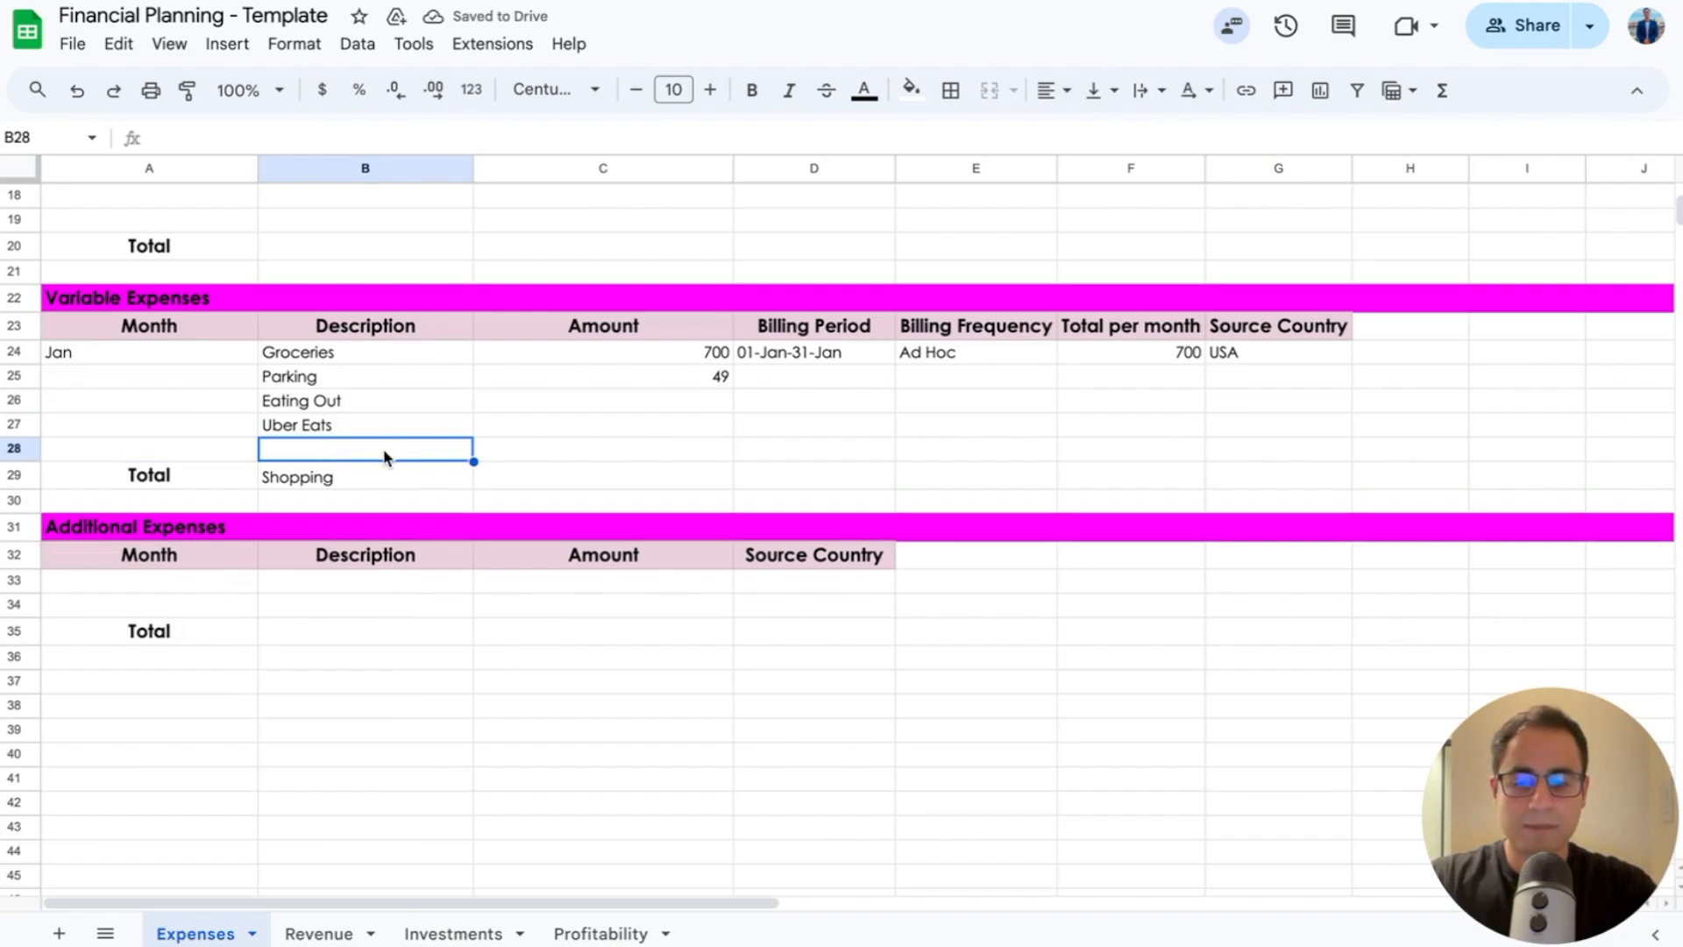
{"action": "type", "text": "Investments"}
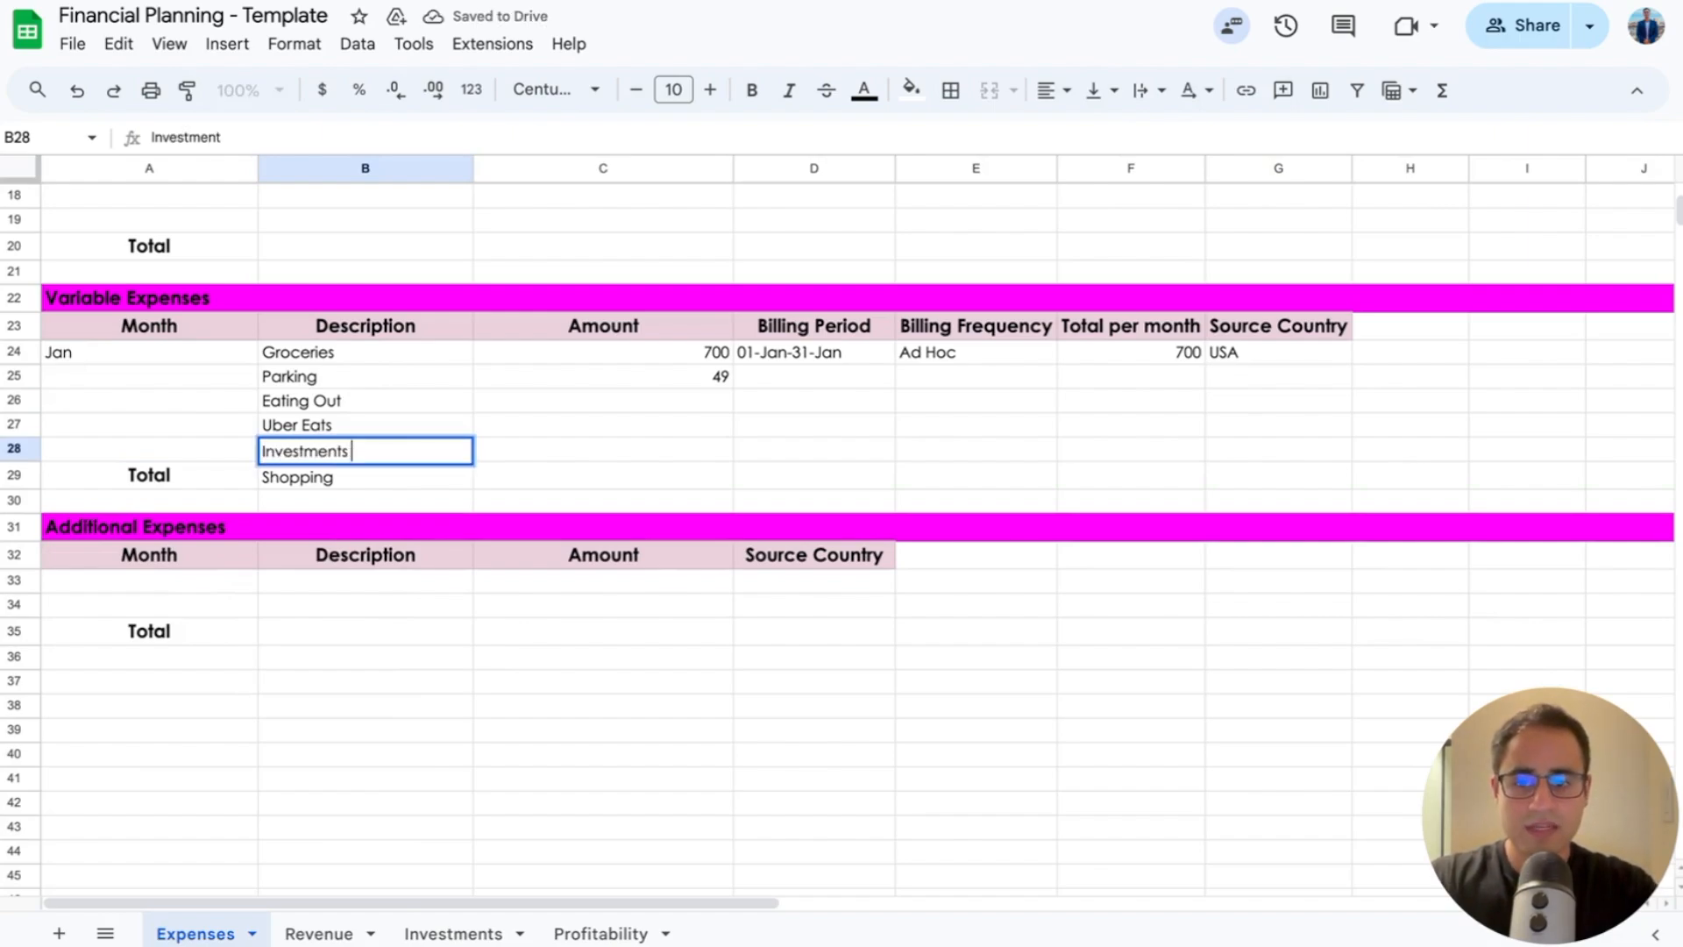
{"action": "key", "text": "Return"}
{"action": "key", "text": "Up"}
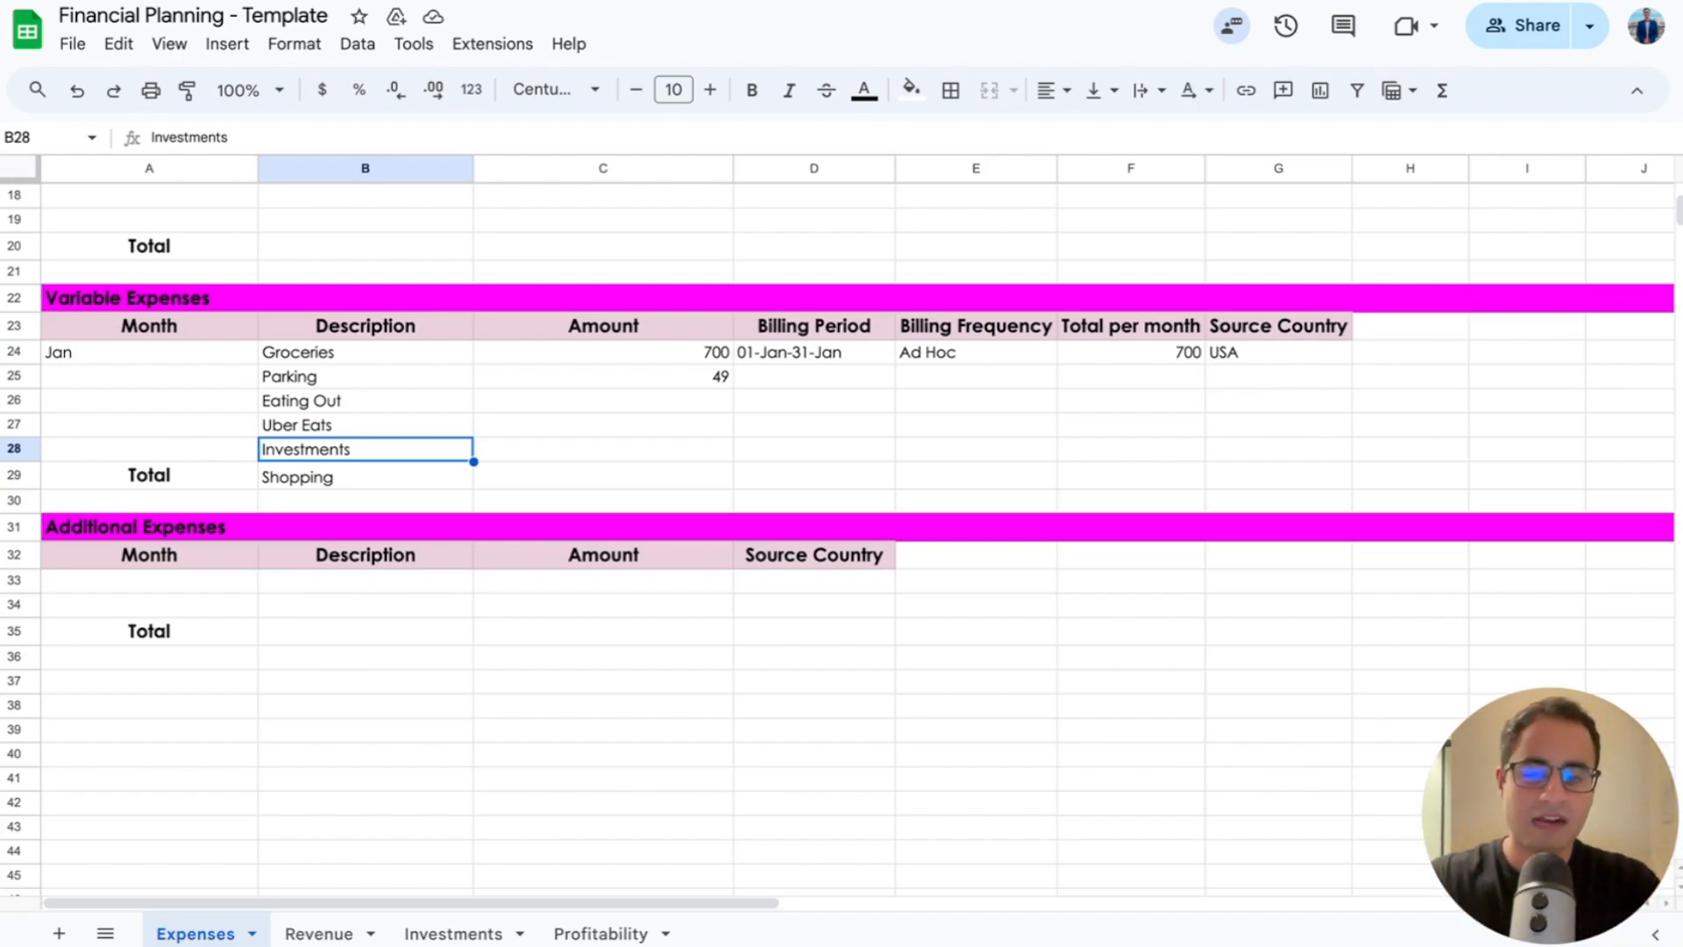
Step: Enter Sister's Birthday as the first description under Additional Expenses in B33
{"action": "left_click", "coordinate": [421, 617]}
{"action": "scroll", "coordinate": [421, 617], "scroll_direction": "down", "scroll_amount": 1}
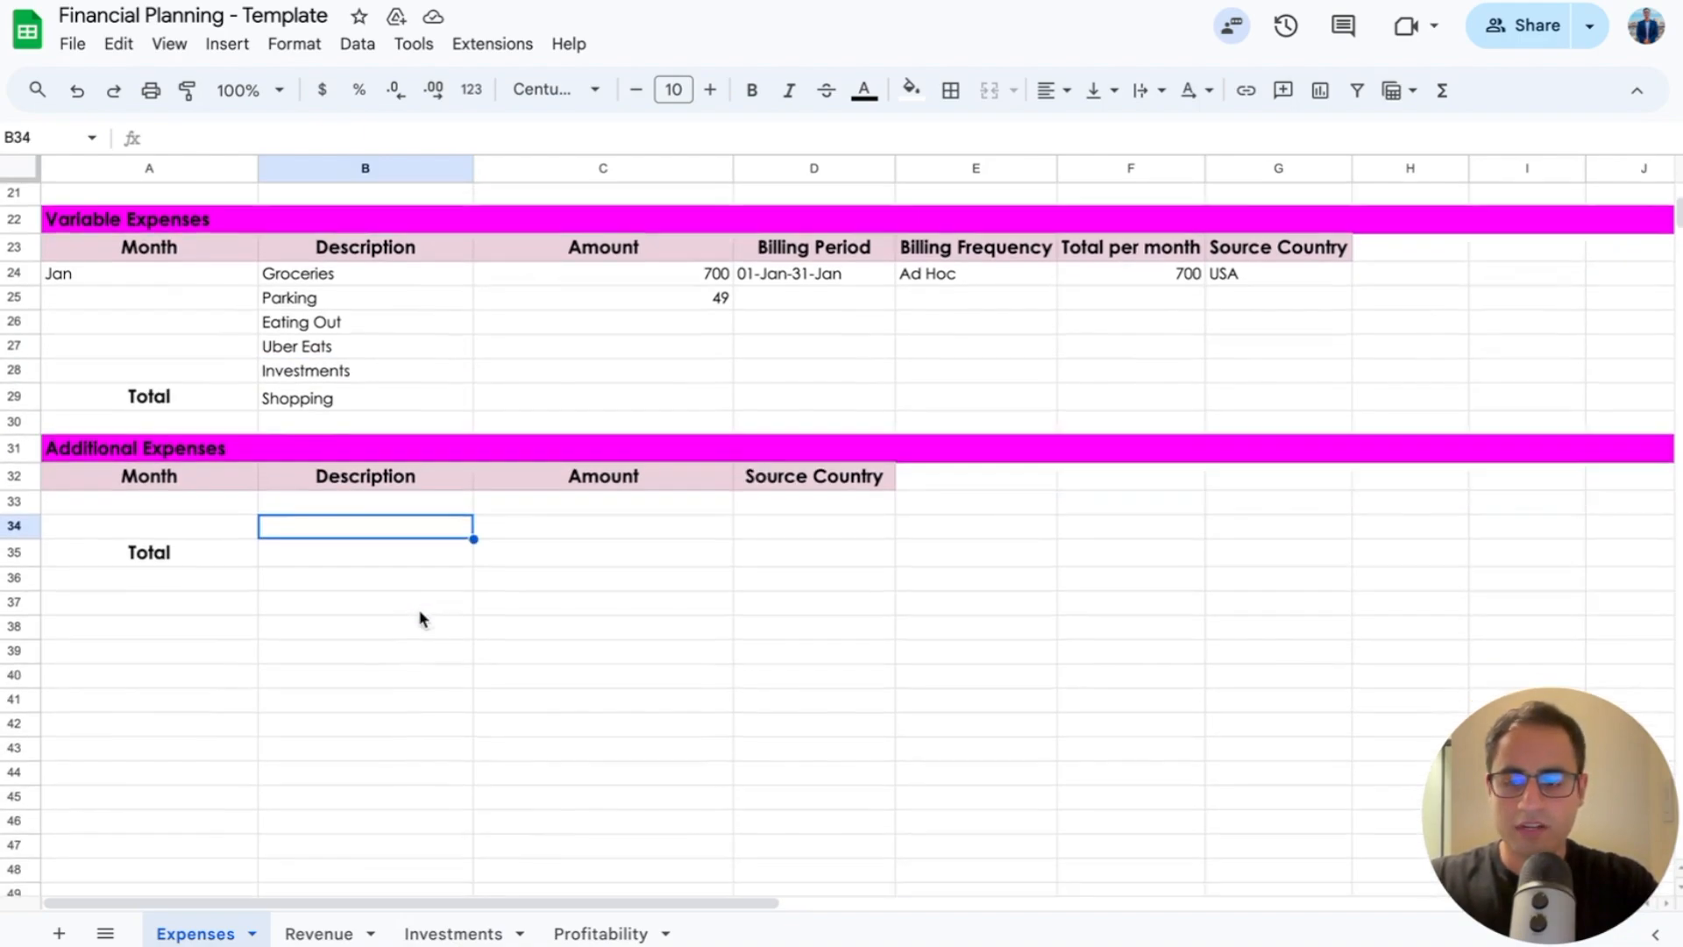
{"action": "left_click", "coordinate": [128, 451]}
{"action": "left_click", "coordinate": [304, 517]}
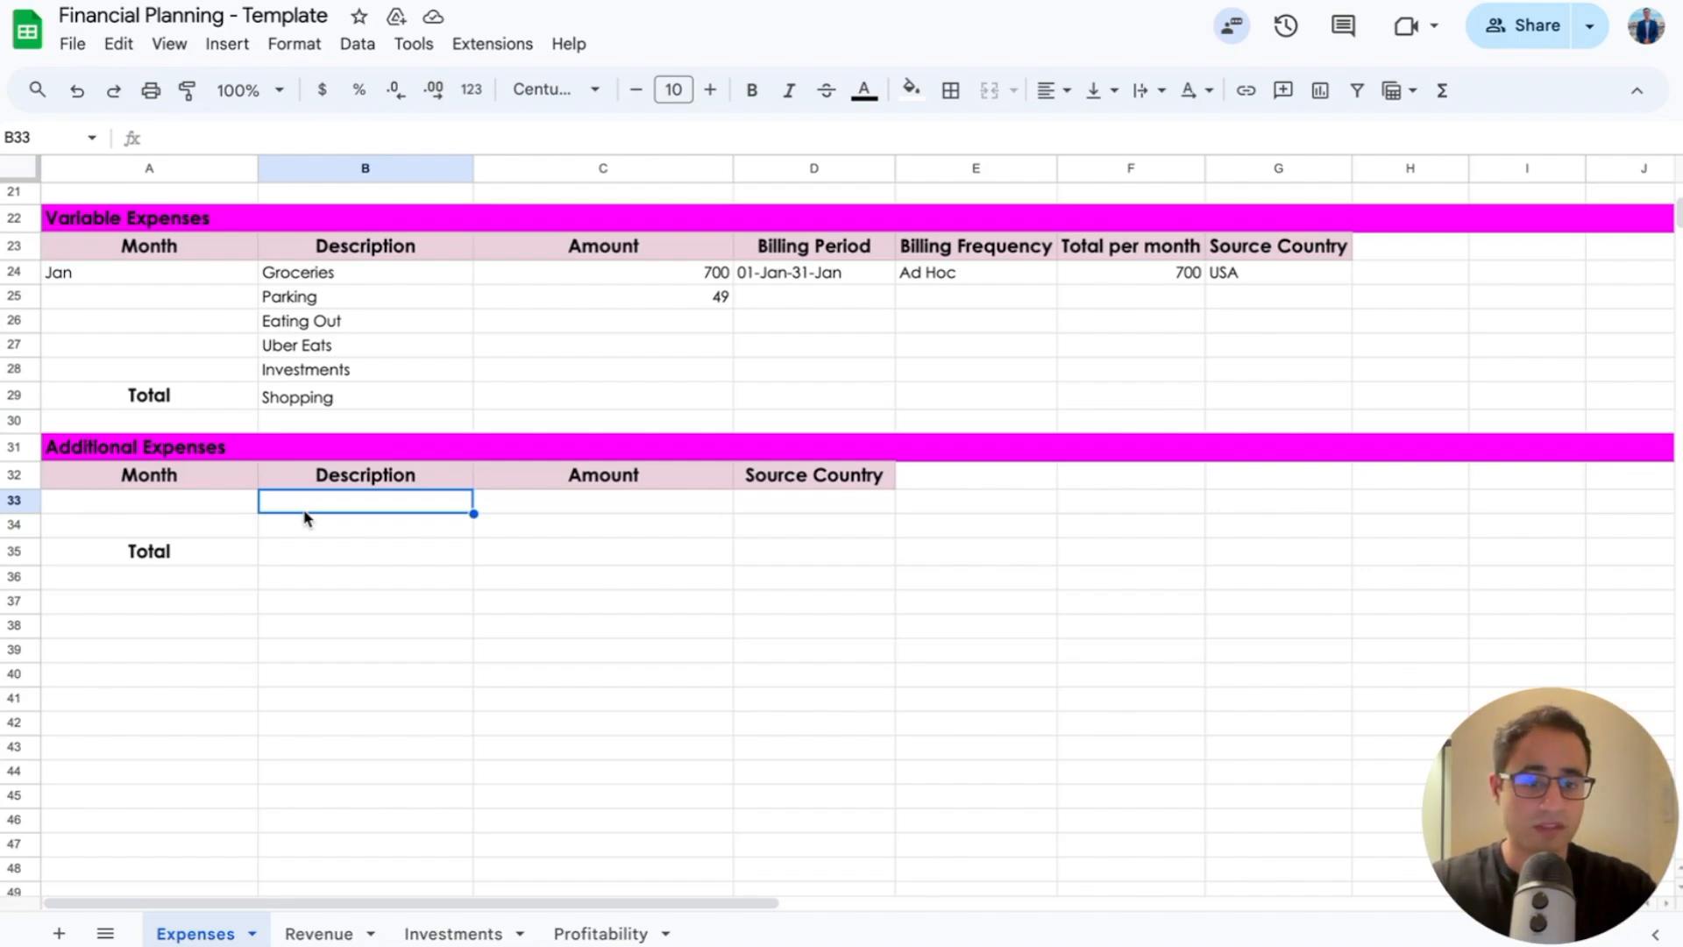
{"action": "type", "text": "Siste"}
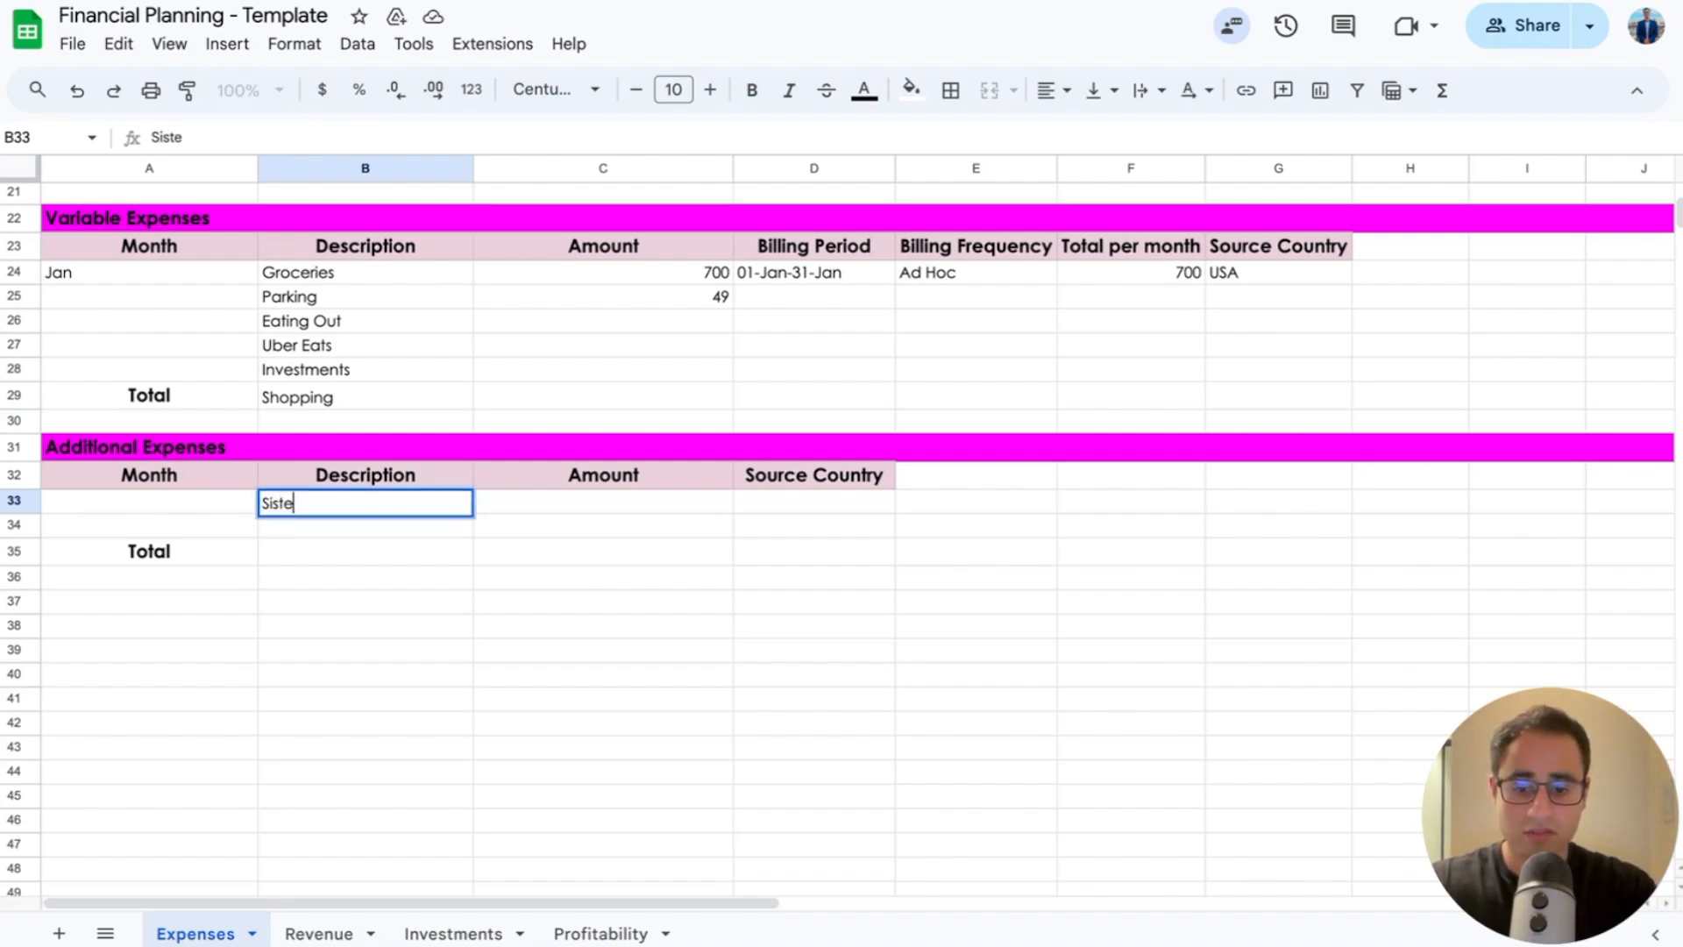
{"action": "type", "text": "r's Birthday"}
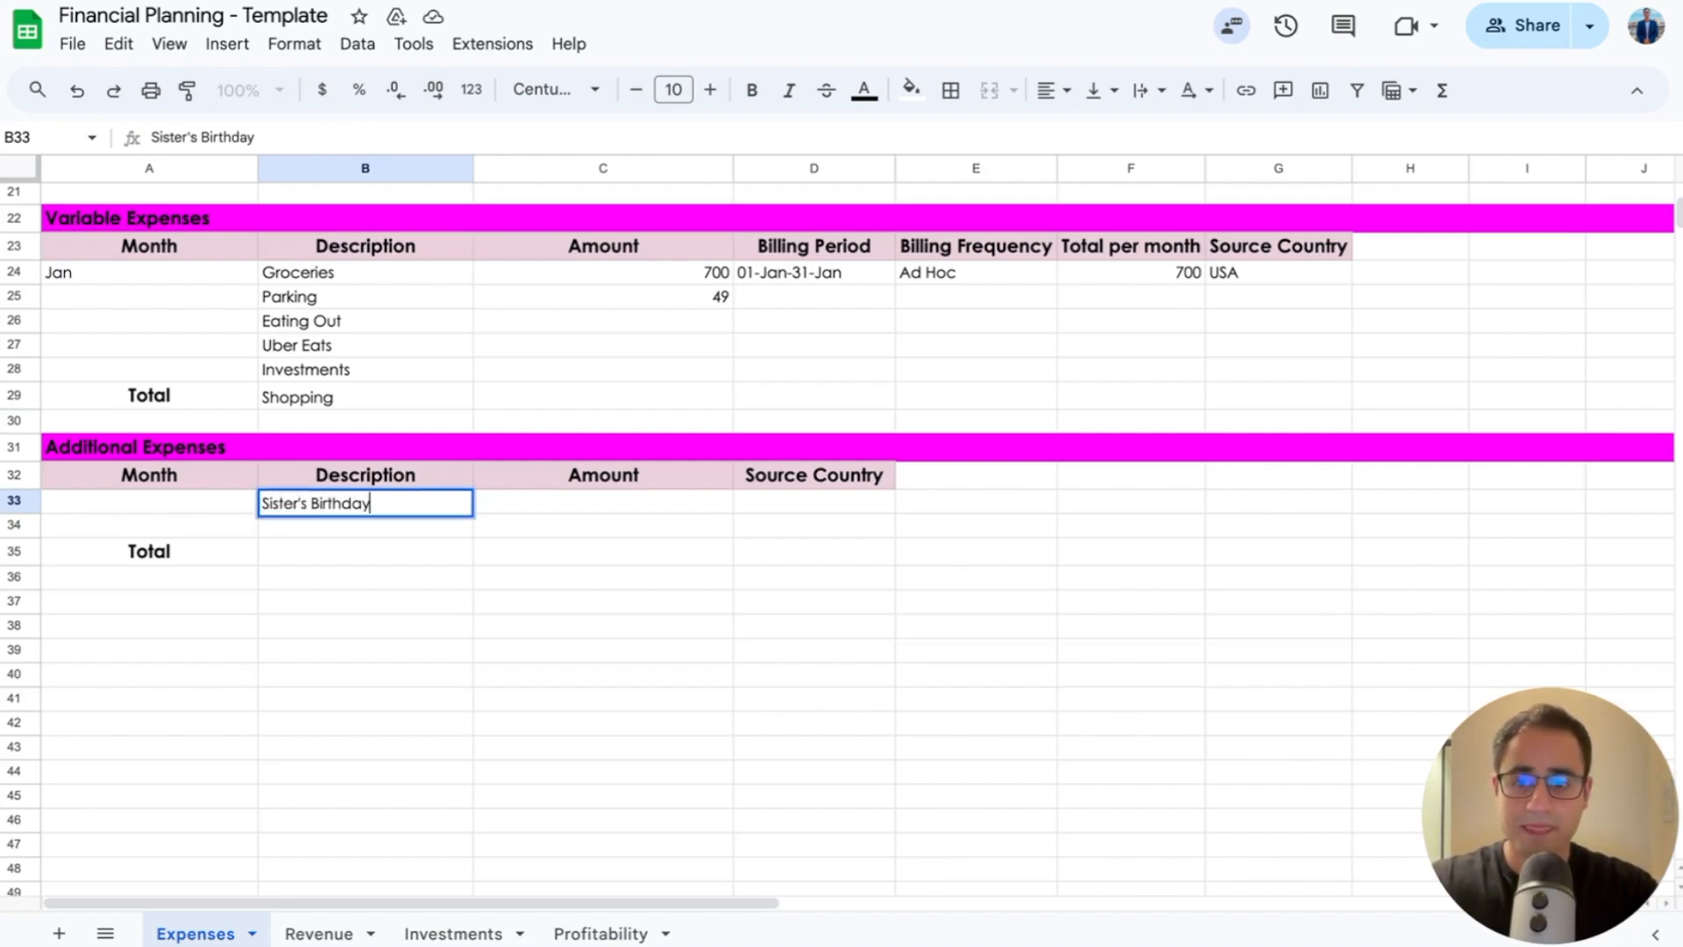
{"action": "key", "text": "Tab"}
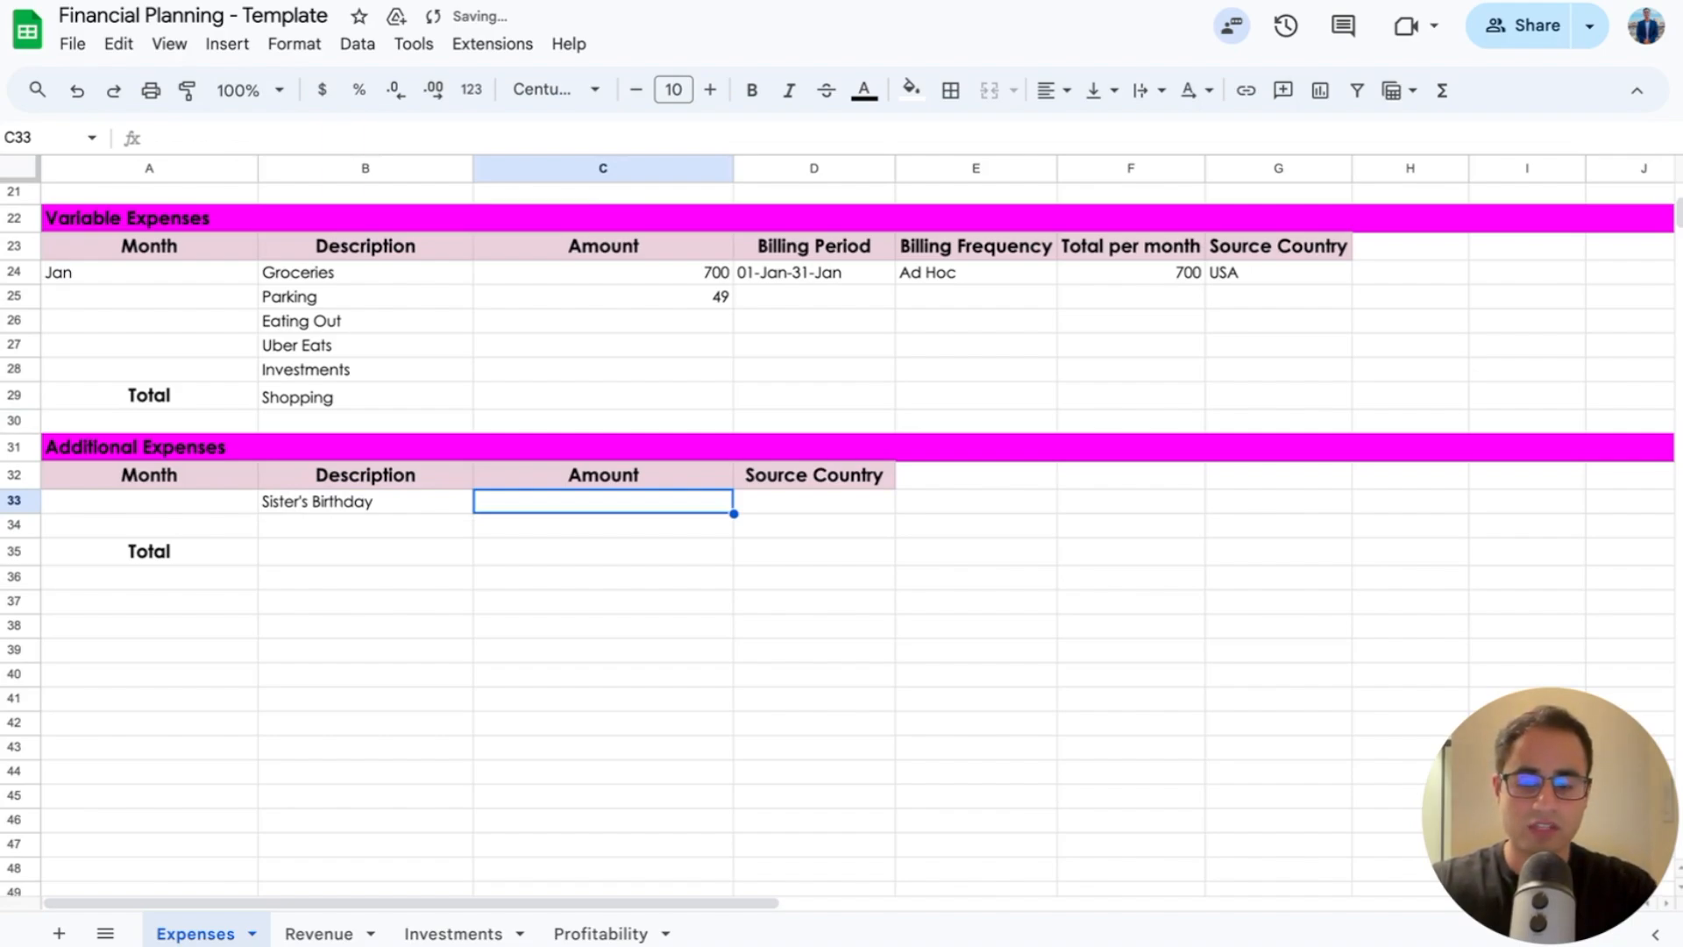
Step: Enter 200 as the Sister's Birthday amount in C33 and USA as its source country in D33
{"action": "type", "text": "200"}
{"action": "key", "text": "Tab"}
{"action": "type", "text": "U"}
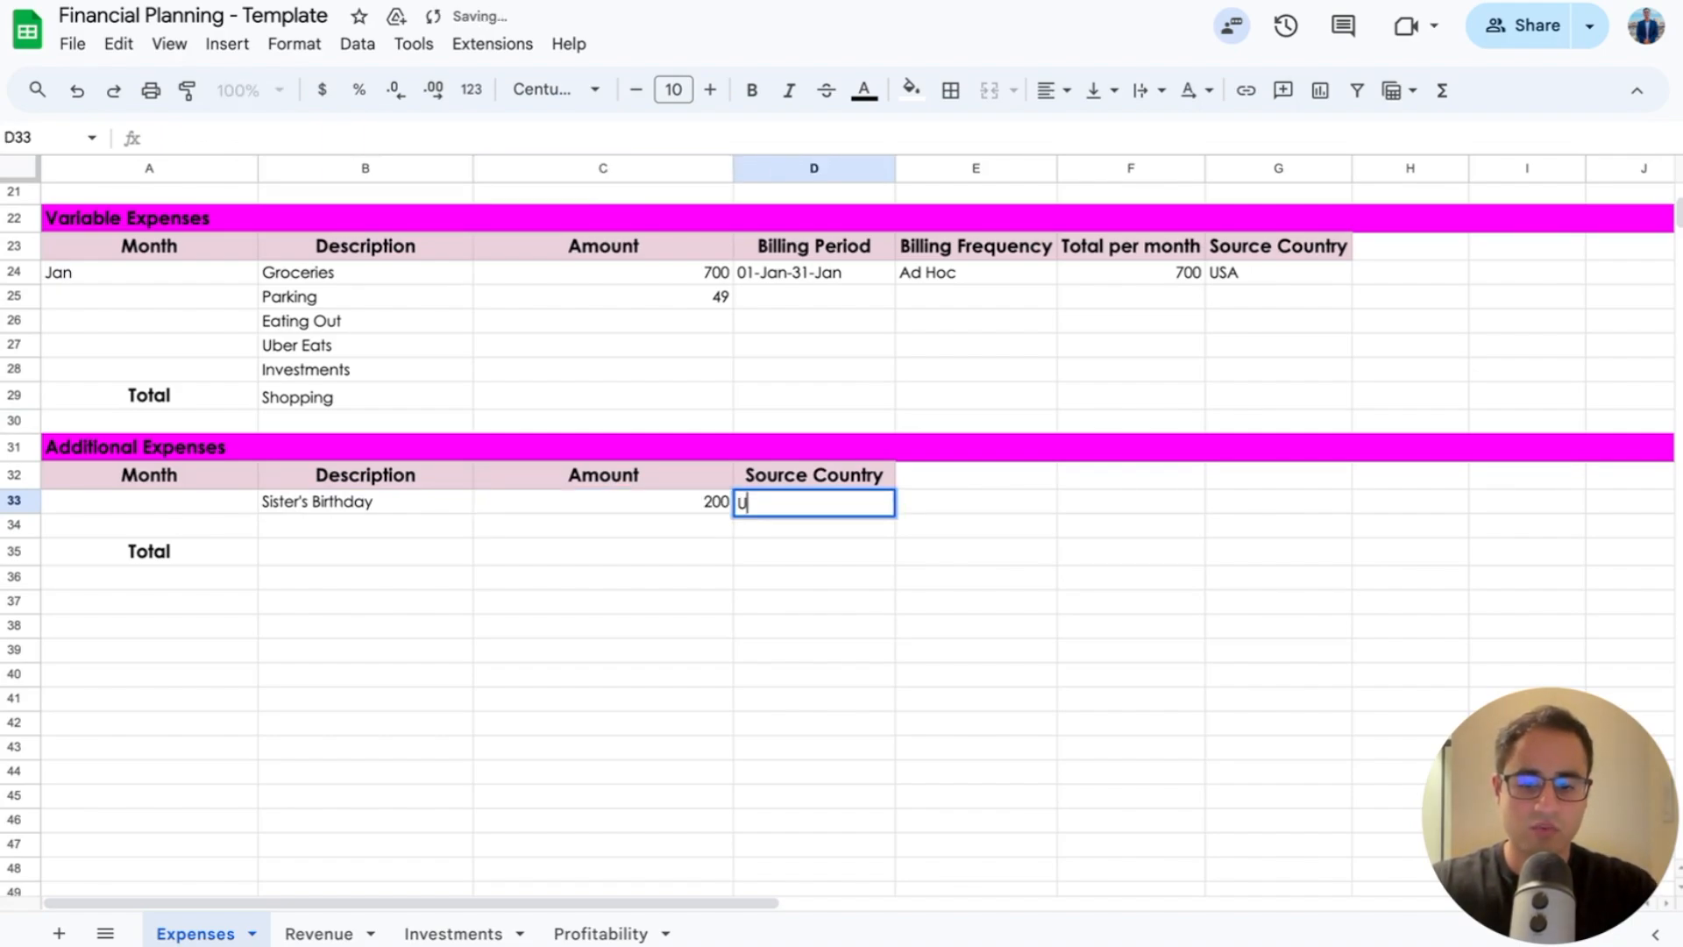
{"action": "type", "text": "SA"}
{"action": "key", "text": "Return"}
Step: Enter Flights for Holiday as the additional expense description in B34 with an amount of 700 in C34
{"action": "key", "text": "Left"}
{"action": "key", "text": "Left"}
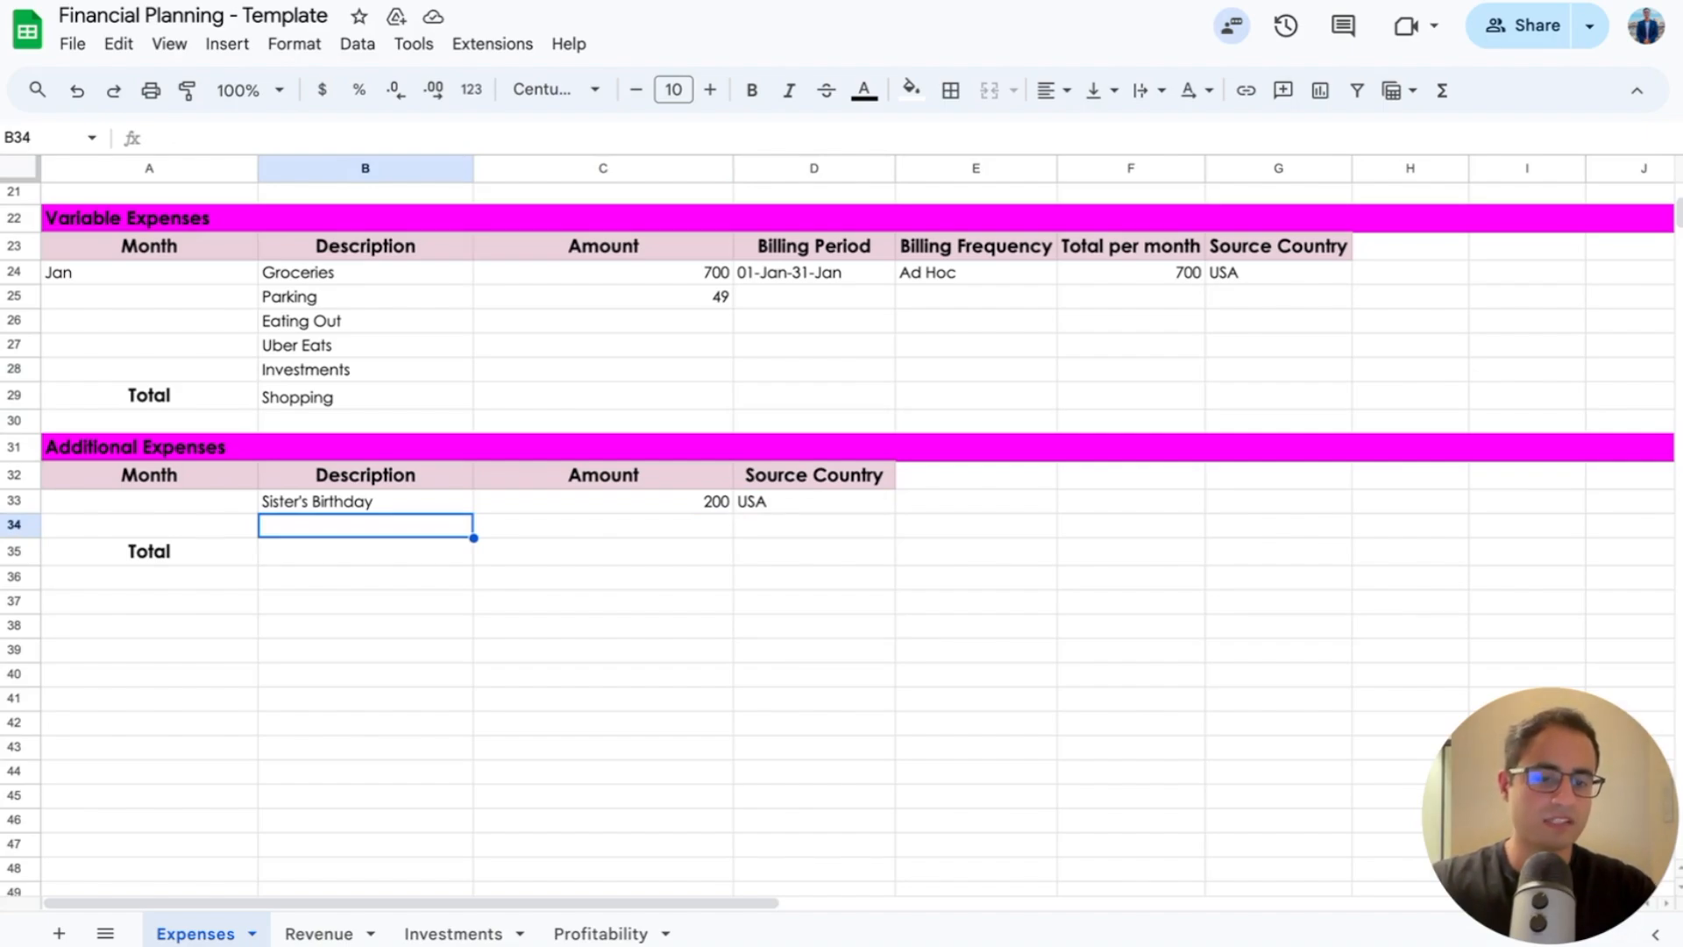
{"action": "type", "text": "Fligh"}
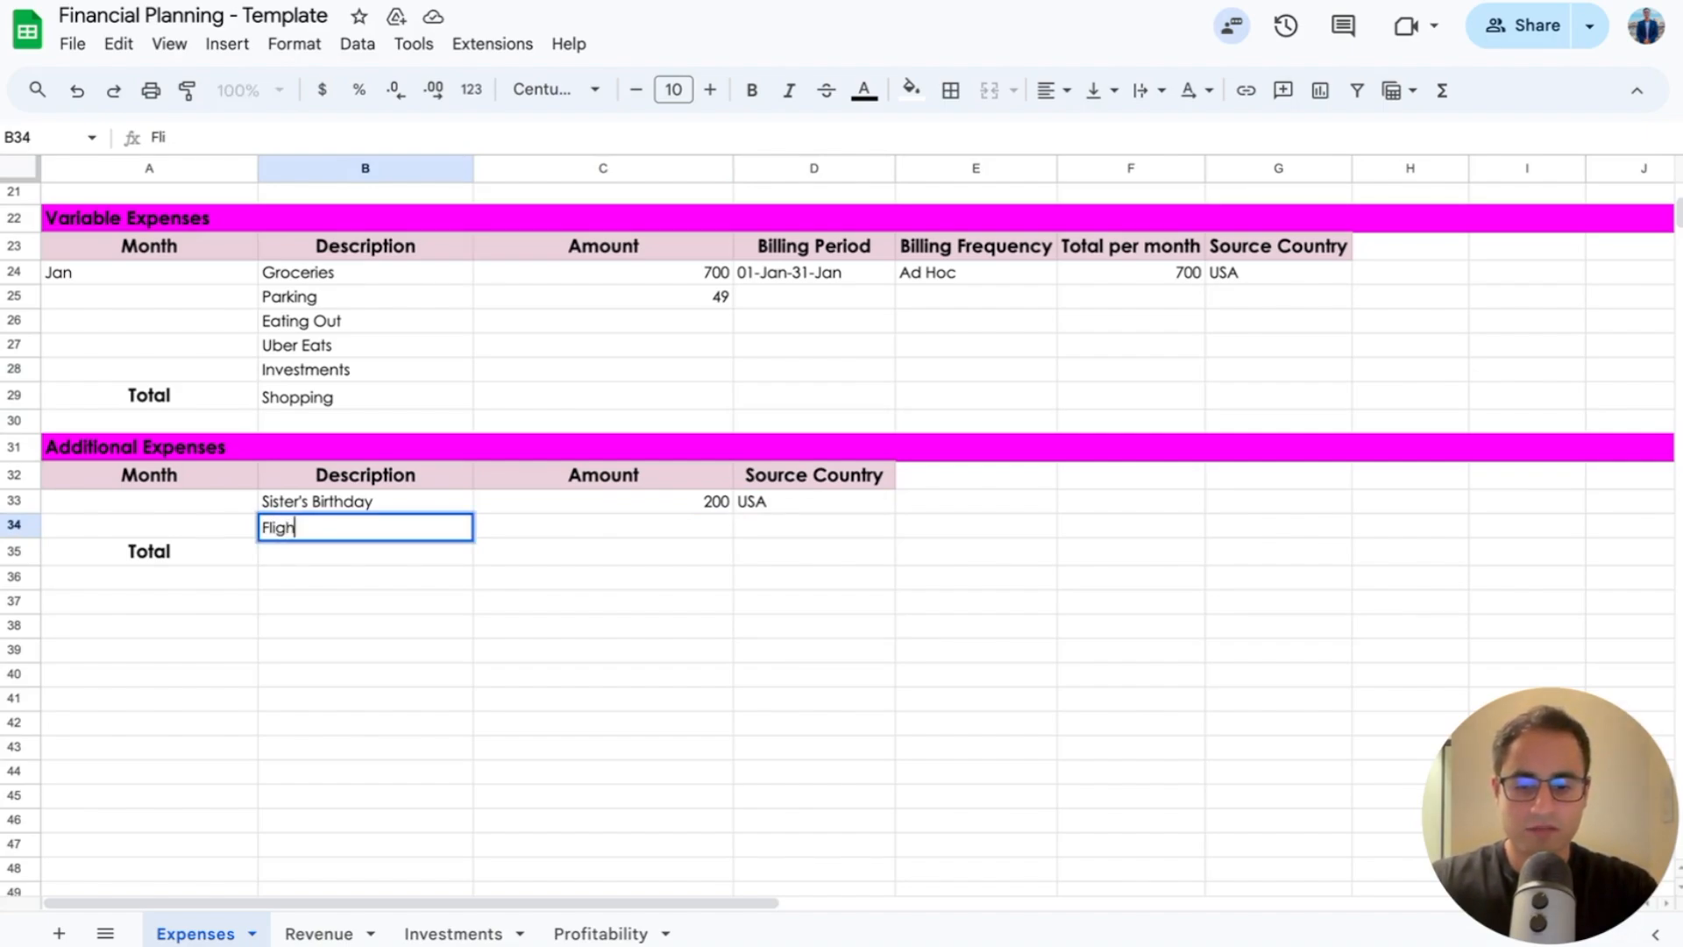
{"action": "type", "text": "ts for Holiday"}
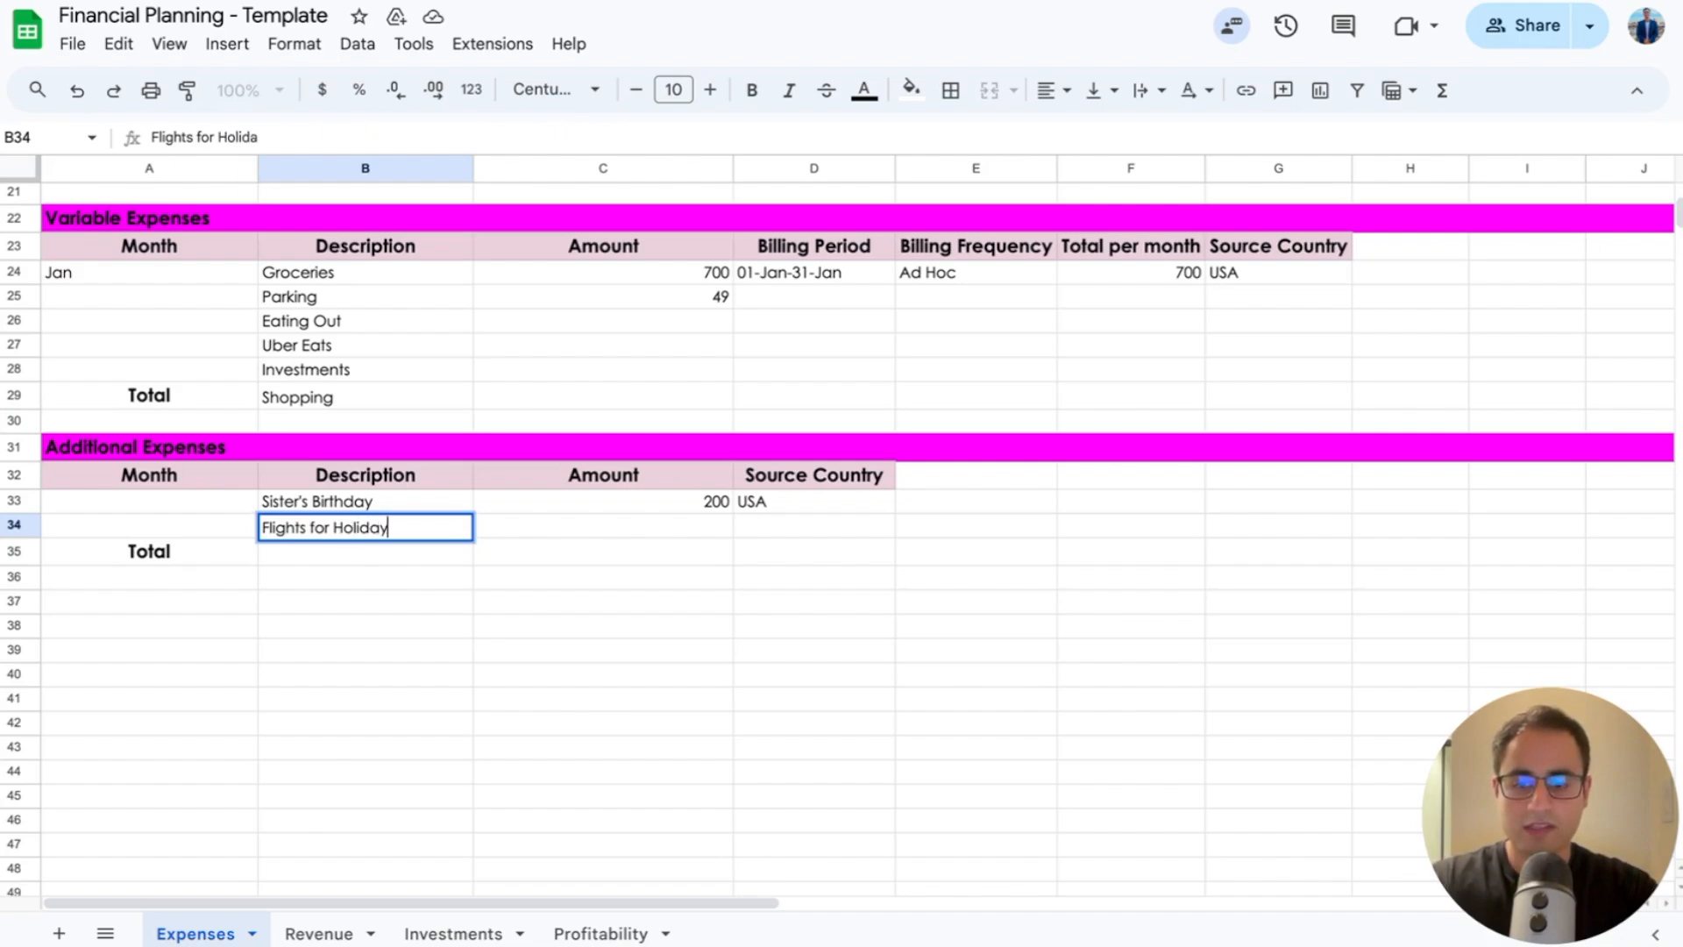
{"action": "key", "text": "Tab"}
{"action": "type", "text": "700"}
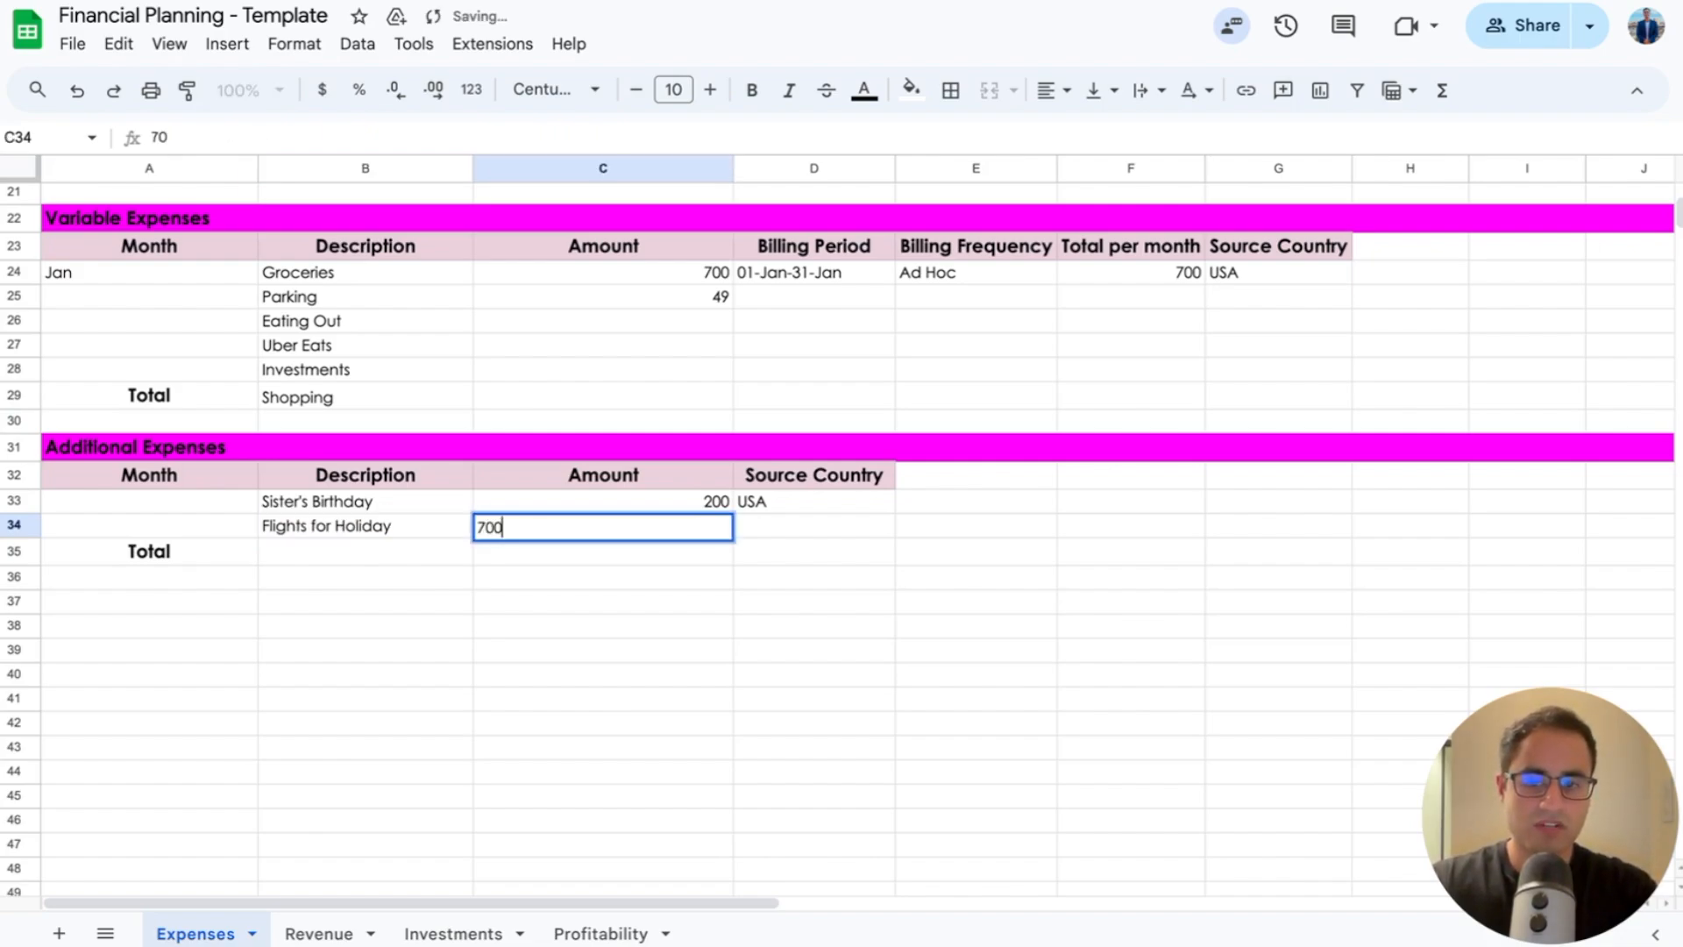
{"action": "key", "text": "Return"}
Step: Copy the source country USA from D33 into D34 for Flights for Holiday
{"action": "key", "text": "Up"}
{"action": "key", "text": "Right"}
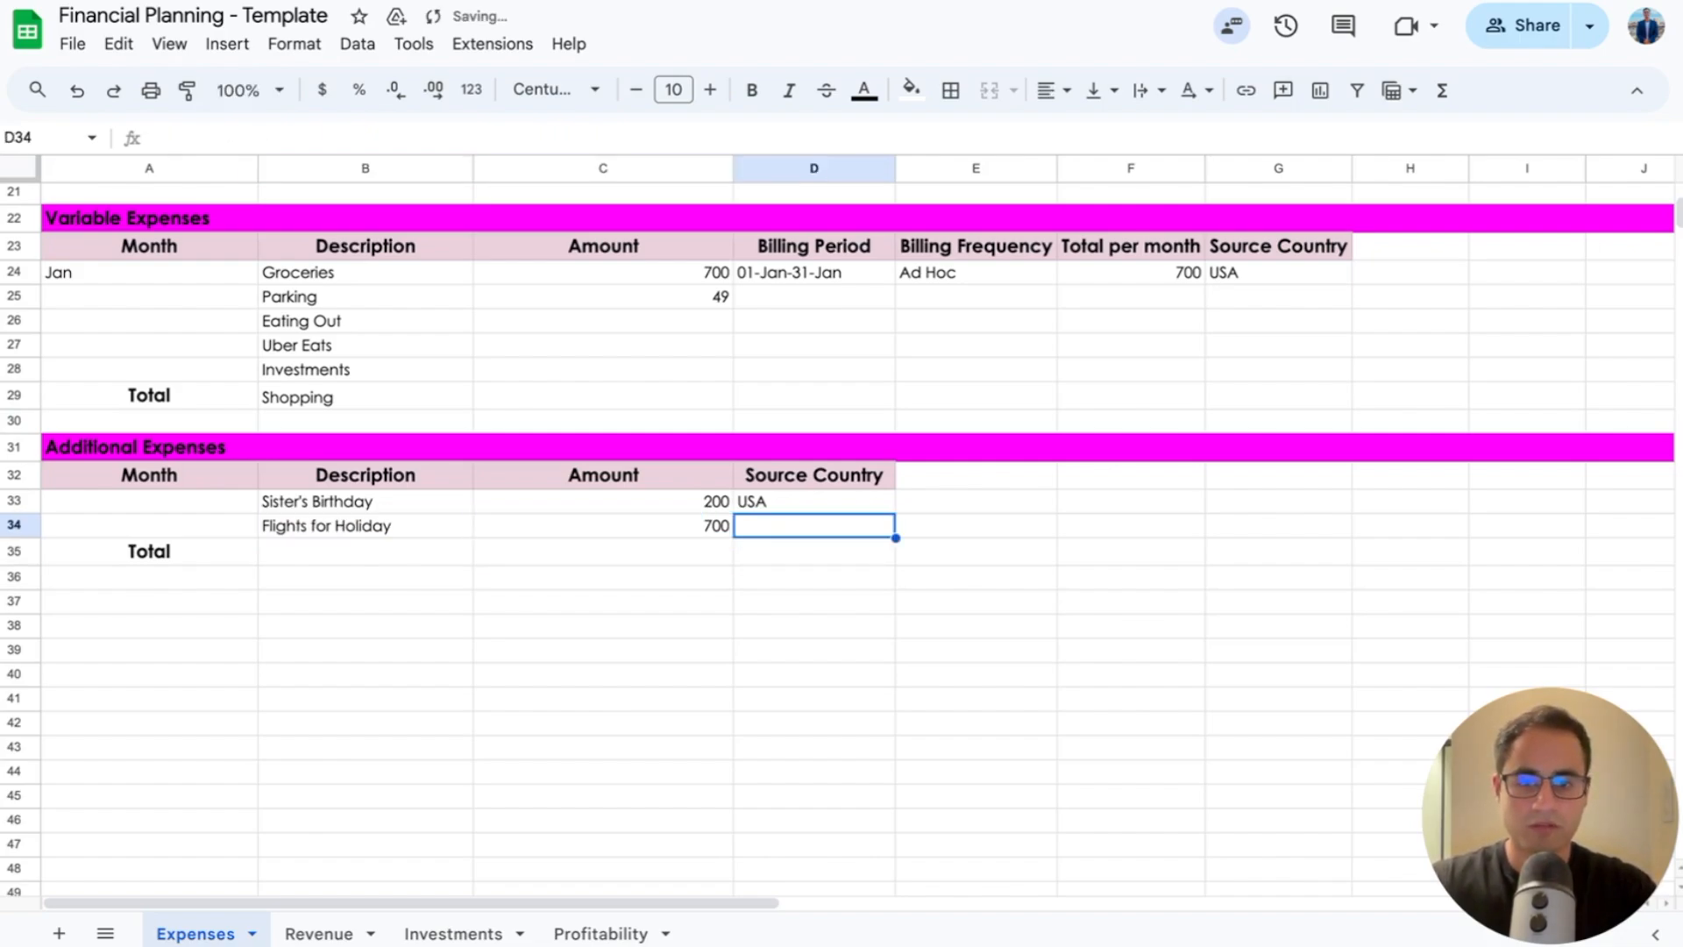
{"action": "key", "text": "Up"}
{"action": "key", "text": "ctrl+c"}
{"action": "key", "text": "Down"}
{"action": "key", "text": "ctrl+v"}
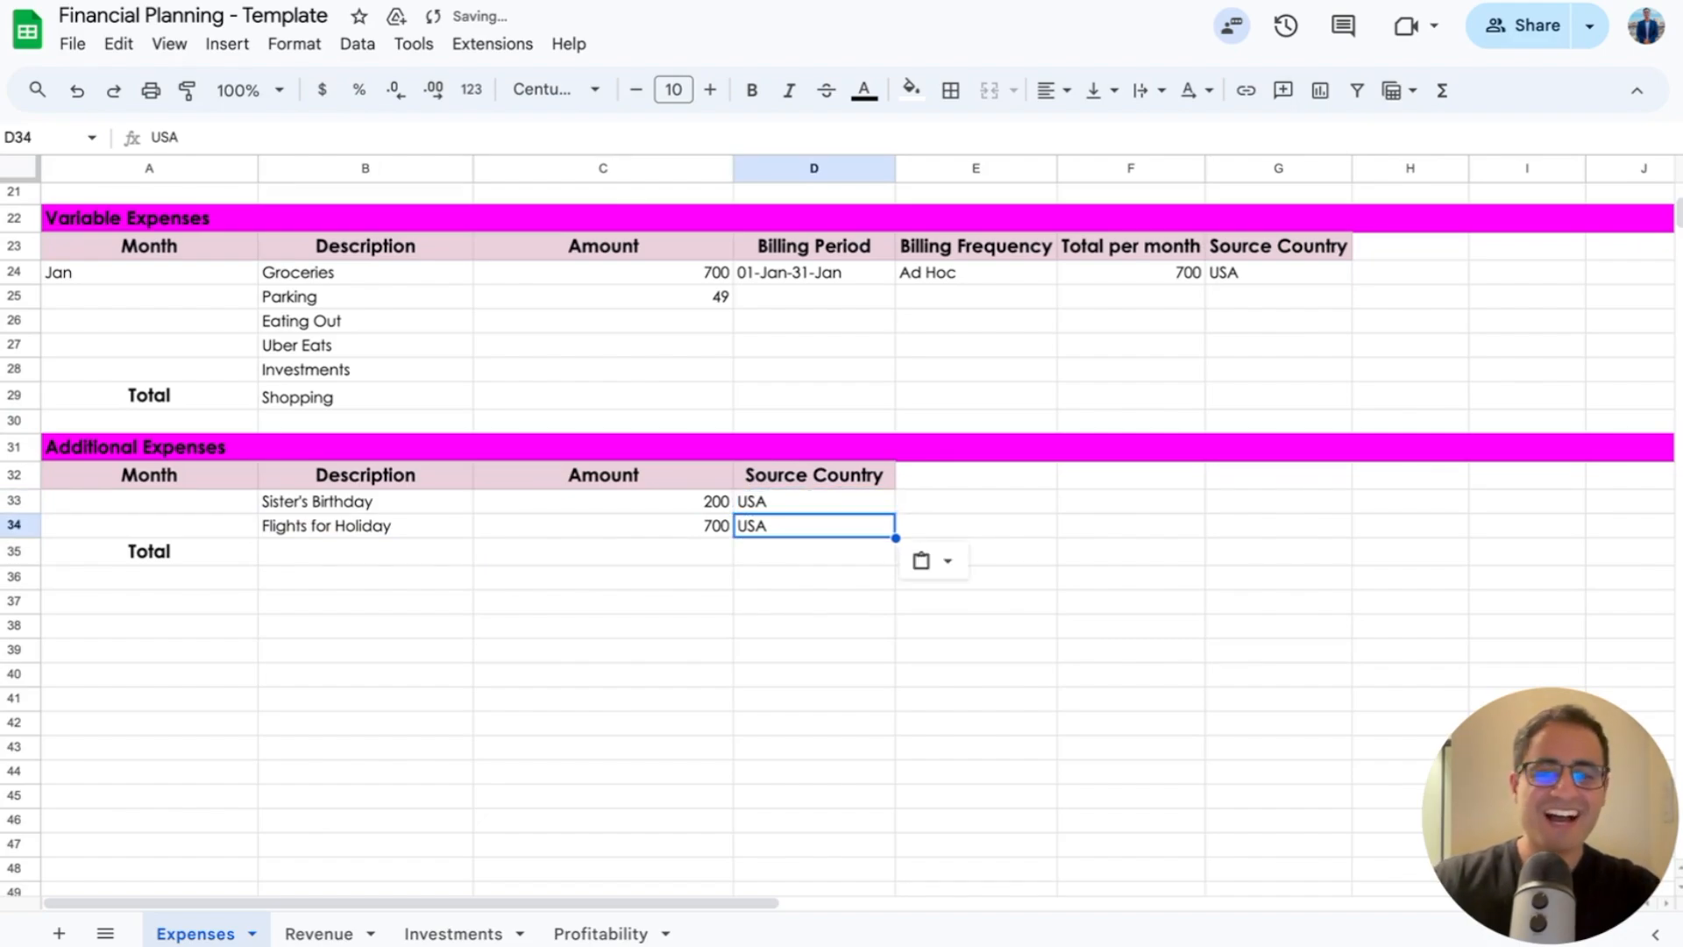
Step: Total the additional expense amounts in B35 with a SUM formula over C33:C34
{"action": "key", "text": "Left"}
{"action": "key", "text": "Left"}
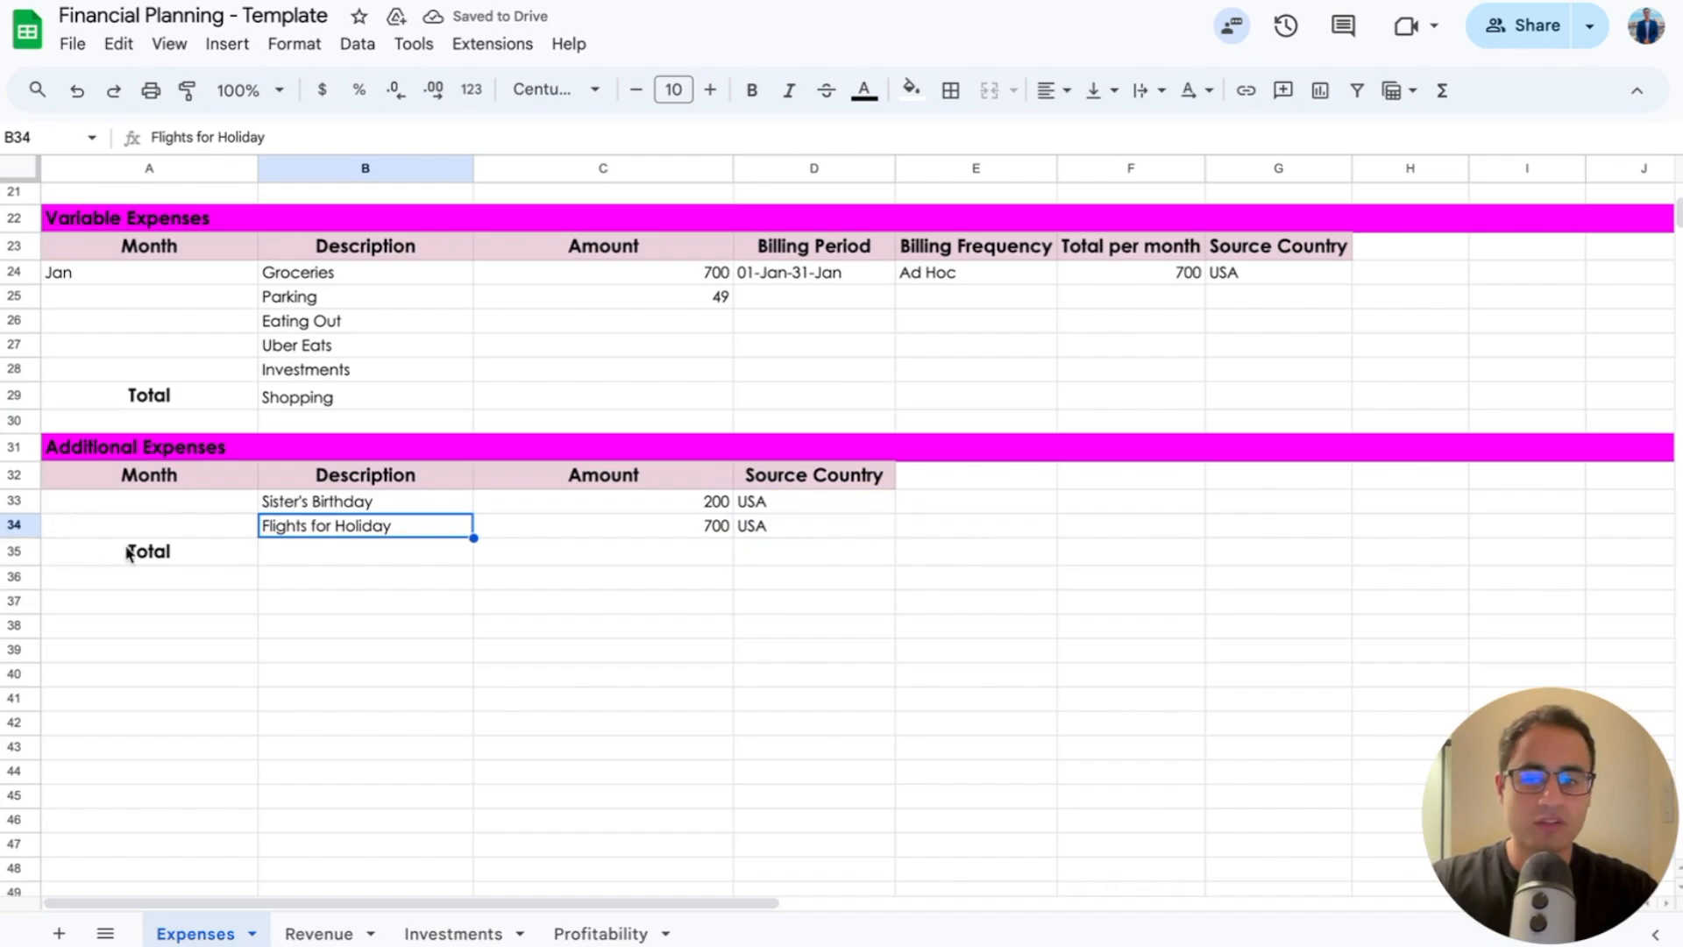
{"action": "left_click", "coordinate": [281, 553]}
{"action": "type", "text": "=sum"}
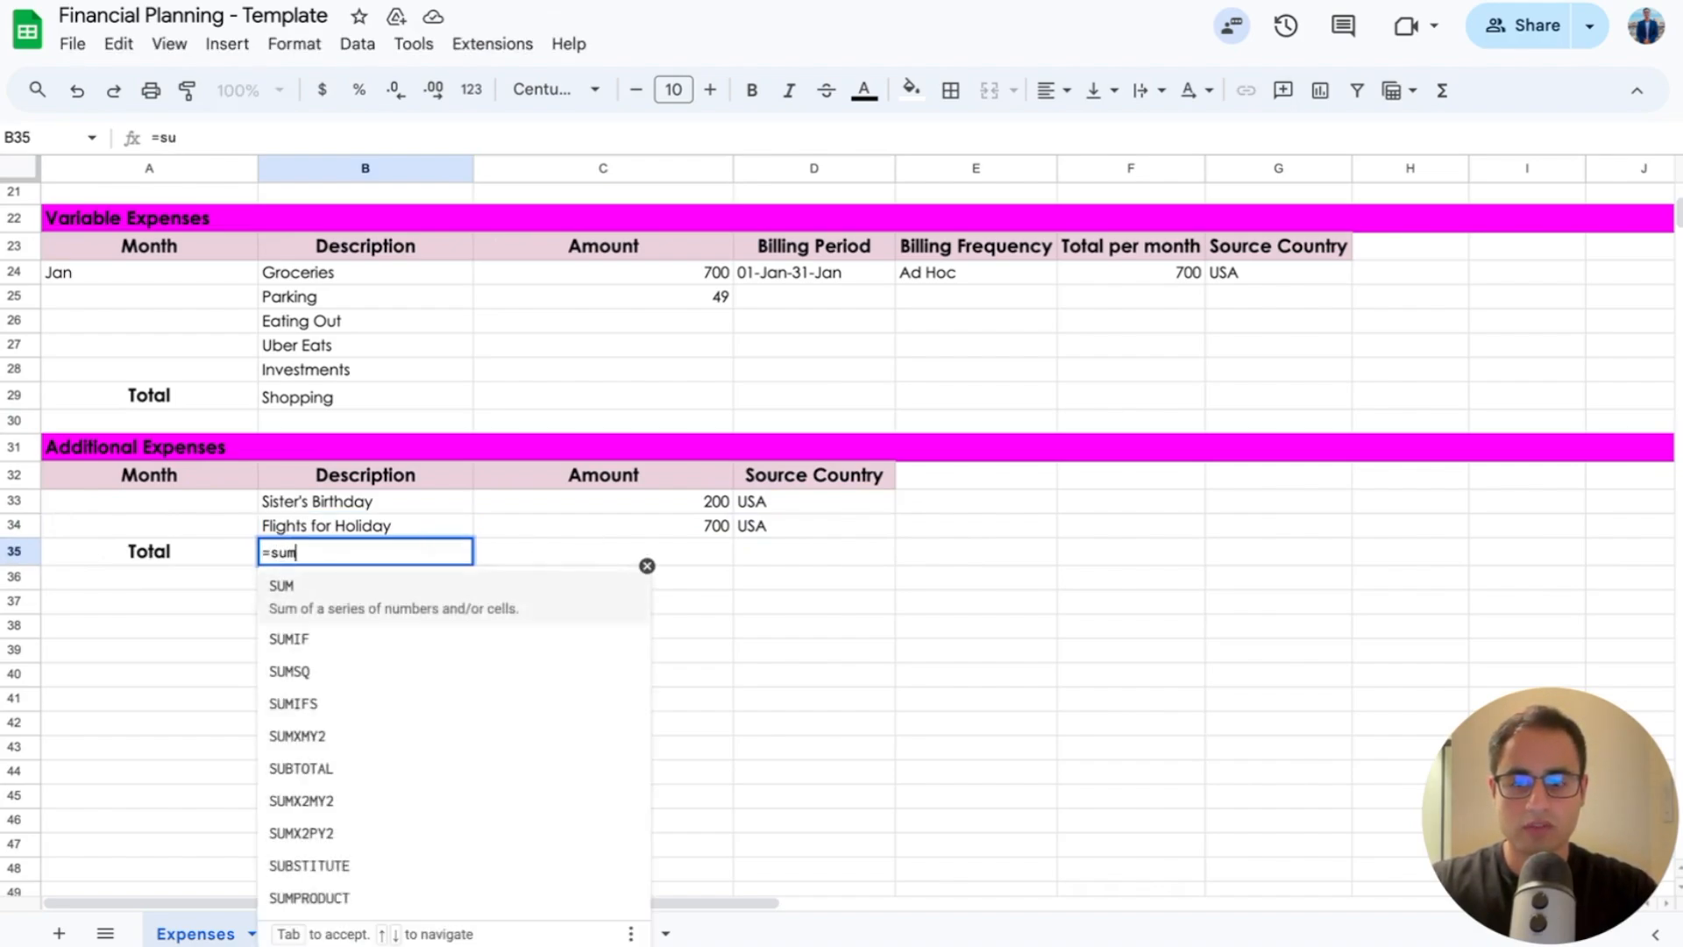
{"action": "key", "text": "Tab"}
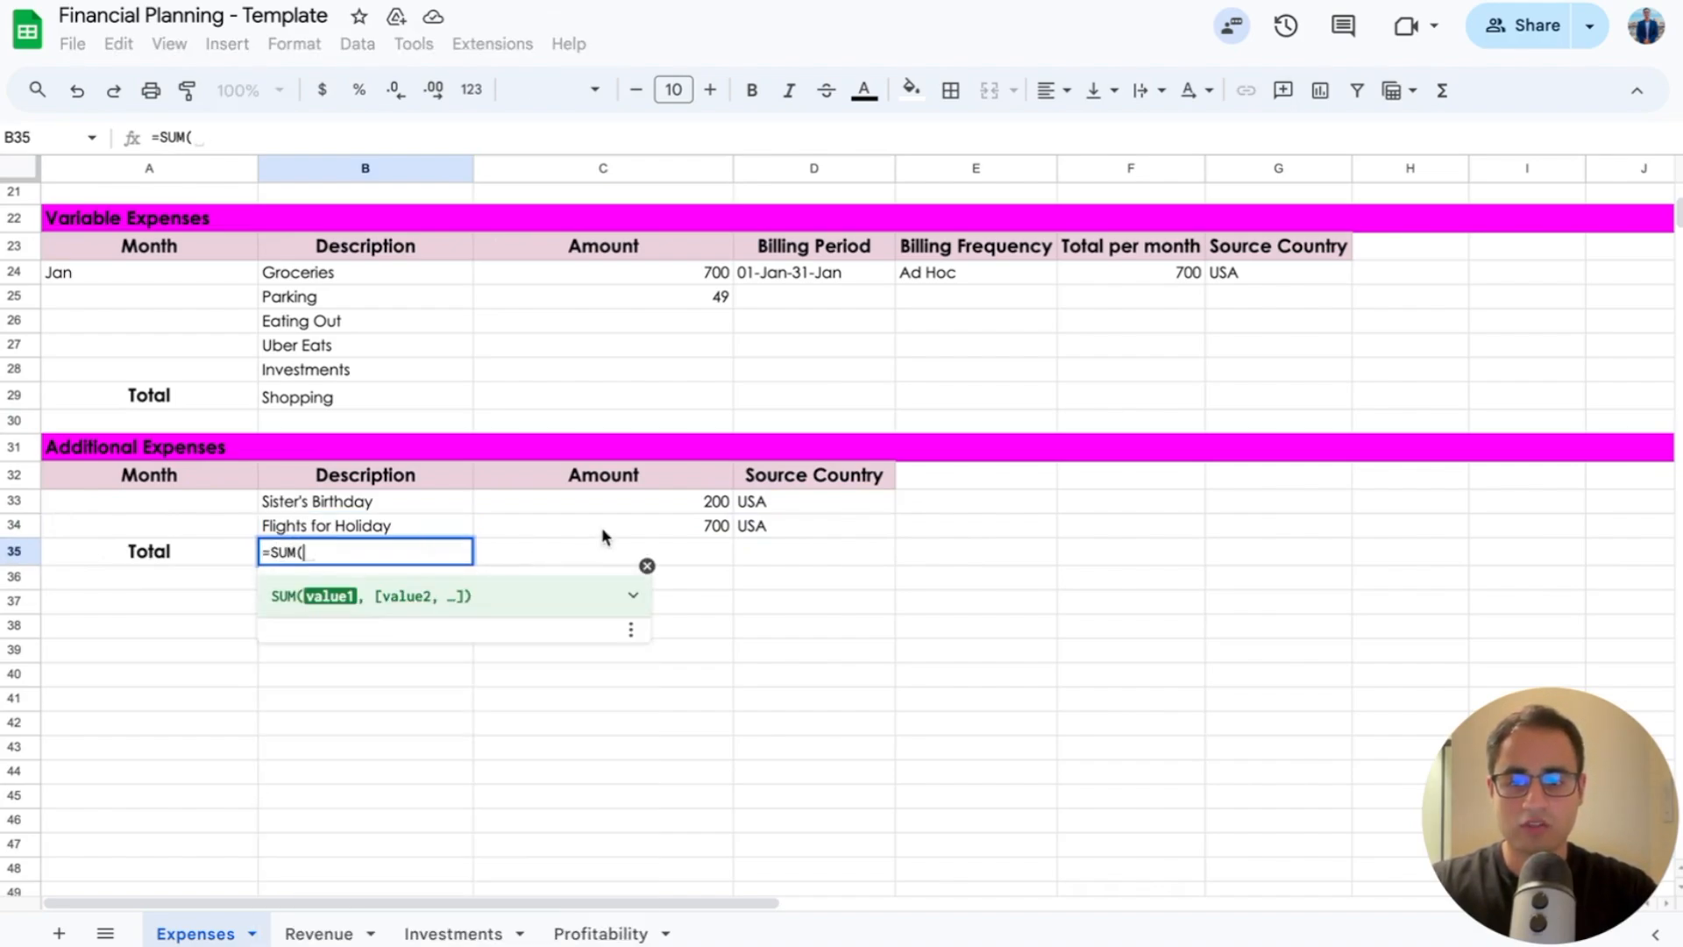
{"action": "left_click_drag", "start_coordinate": [703, 502], "coordinate": [706, 526]}
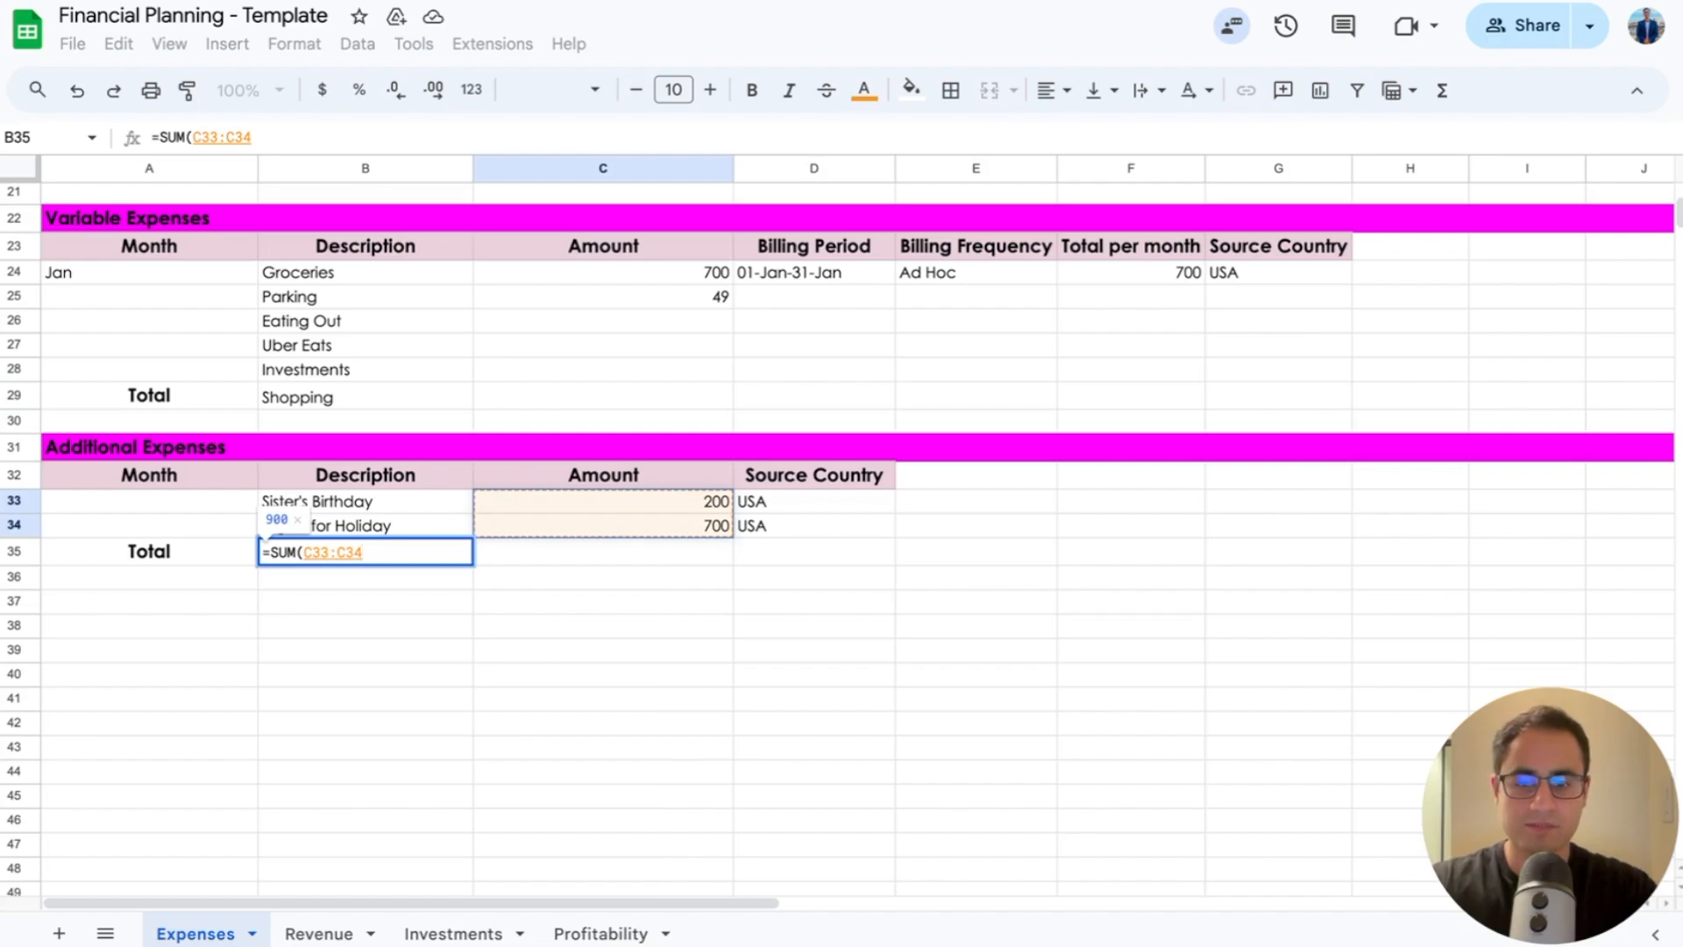
{"action": "key", "text": "Return"}
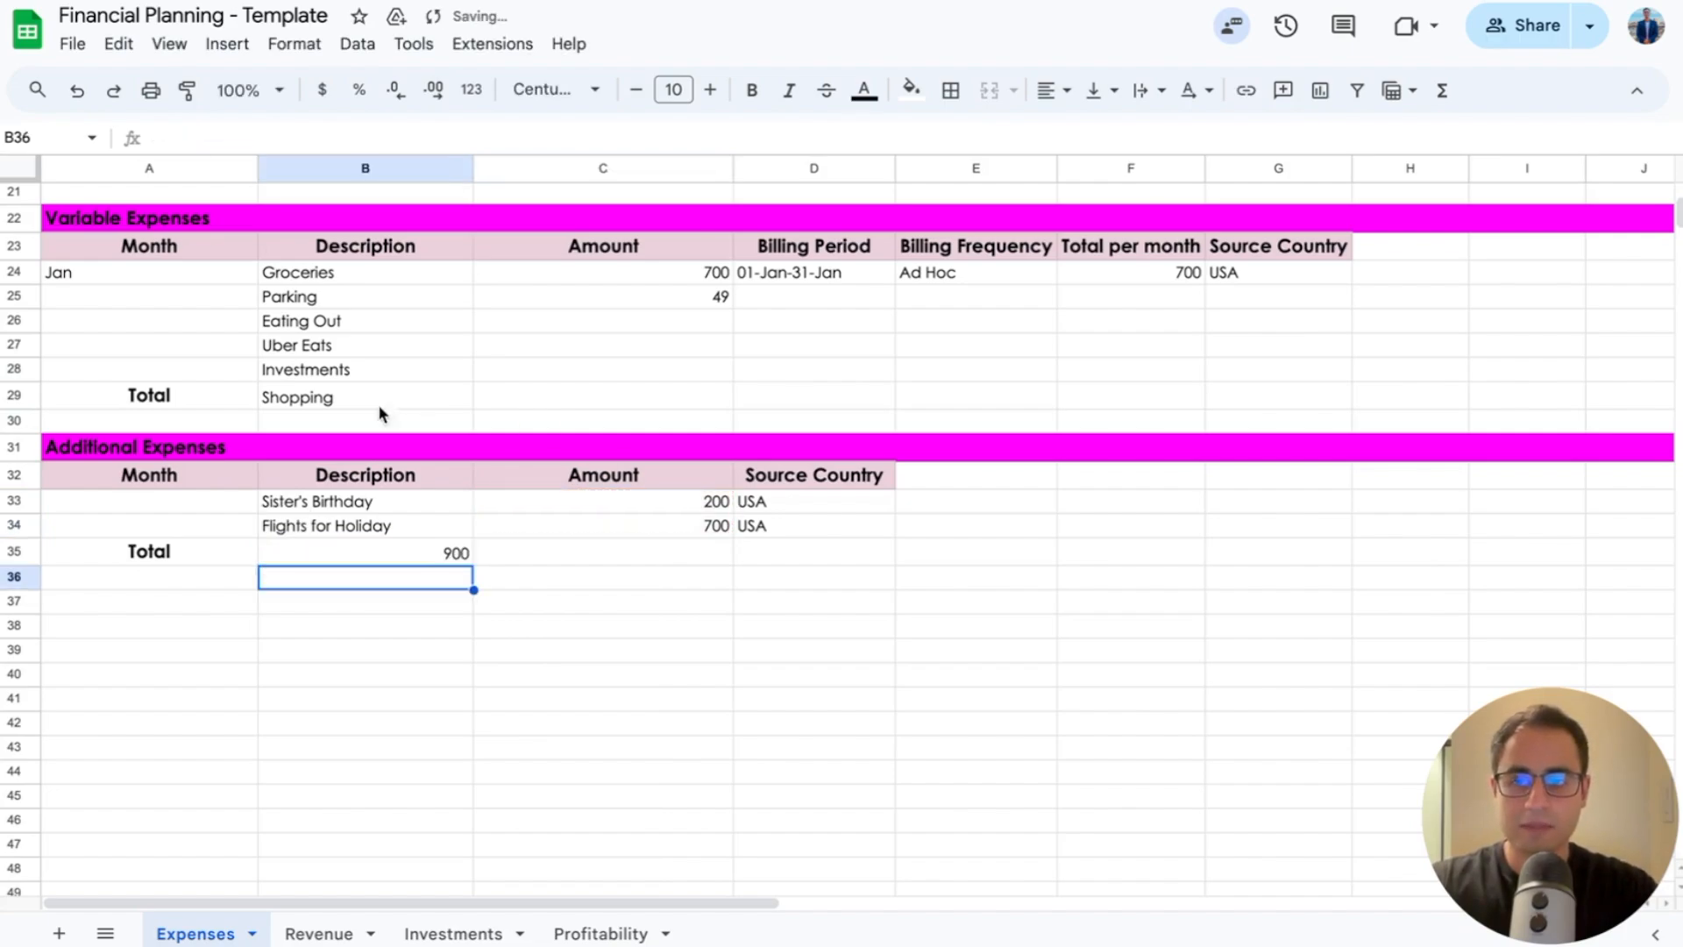
Step: Insert a row above the Variable Expenses Total row and copy the Shopping description into B29
{"action": "left_click", "coordinate": [14, 395]}
{"action": "right_click", "coordinate": [14, 395]}
{"action": "left_click", "coordinate": [146, 539]}
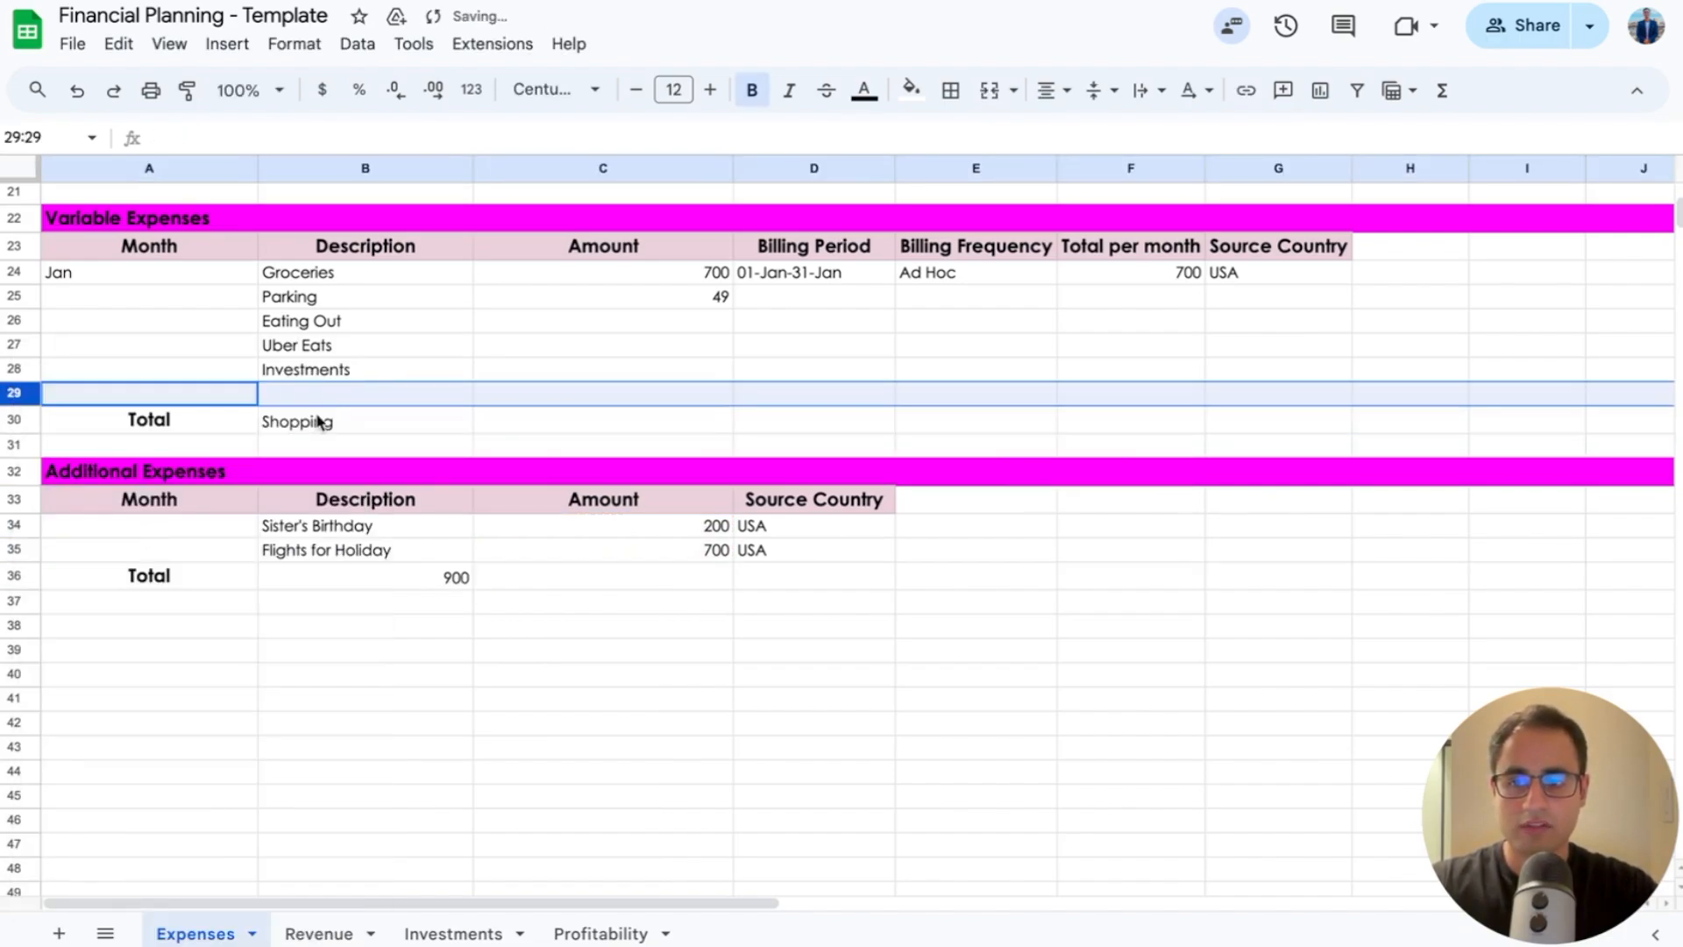
{"action": "left_click", "coordinate": [321, 422]}
{"action": "key", "text": "super+c"}
{"action": "key", "text": "Up"}
{"action": "key", "text": "super+v"}
{"action": "key", "text": "Down"}
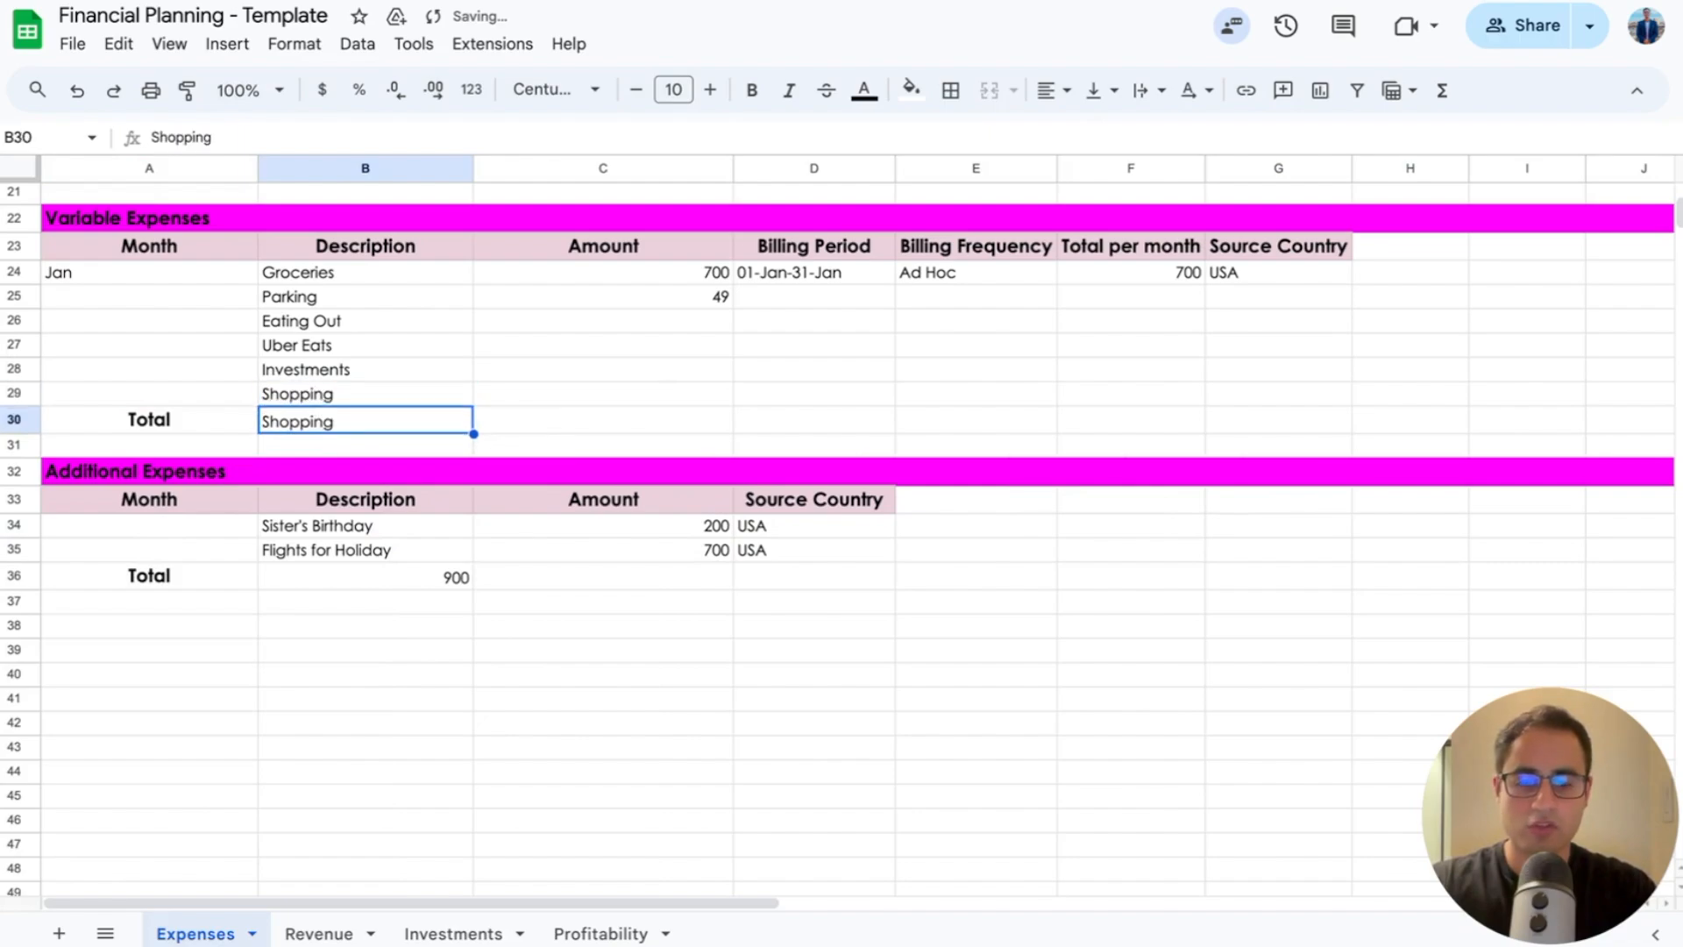
Step: Replace the duplicate Shopping entry in B30 with the variable expenses total, =SUM(C24:C29)
{"action": "key", "text": "BackSpace"}
{"action": "type", "text": "=sum"}
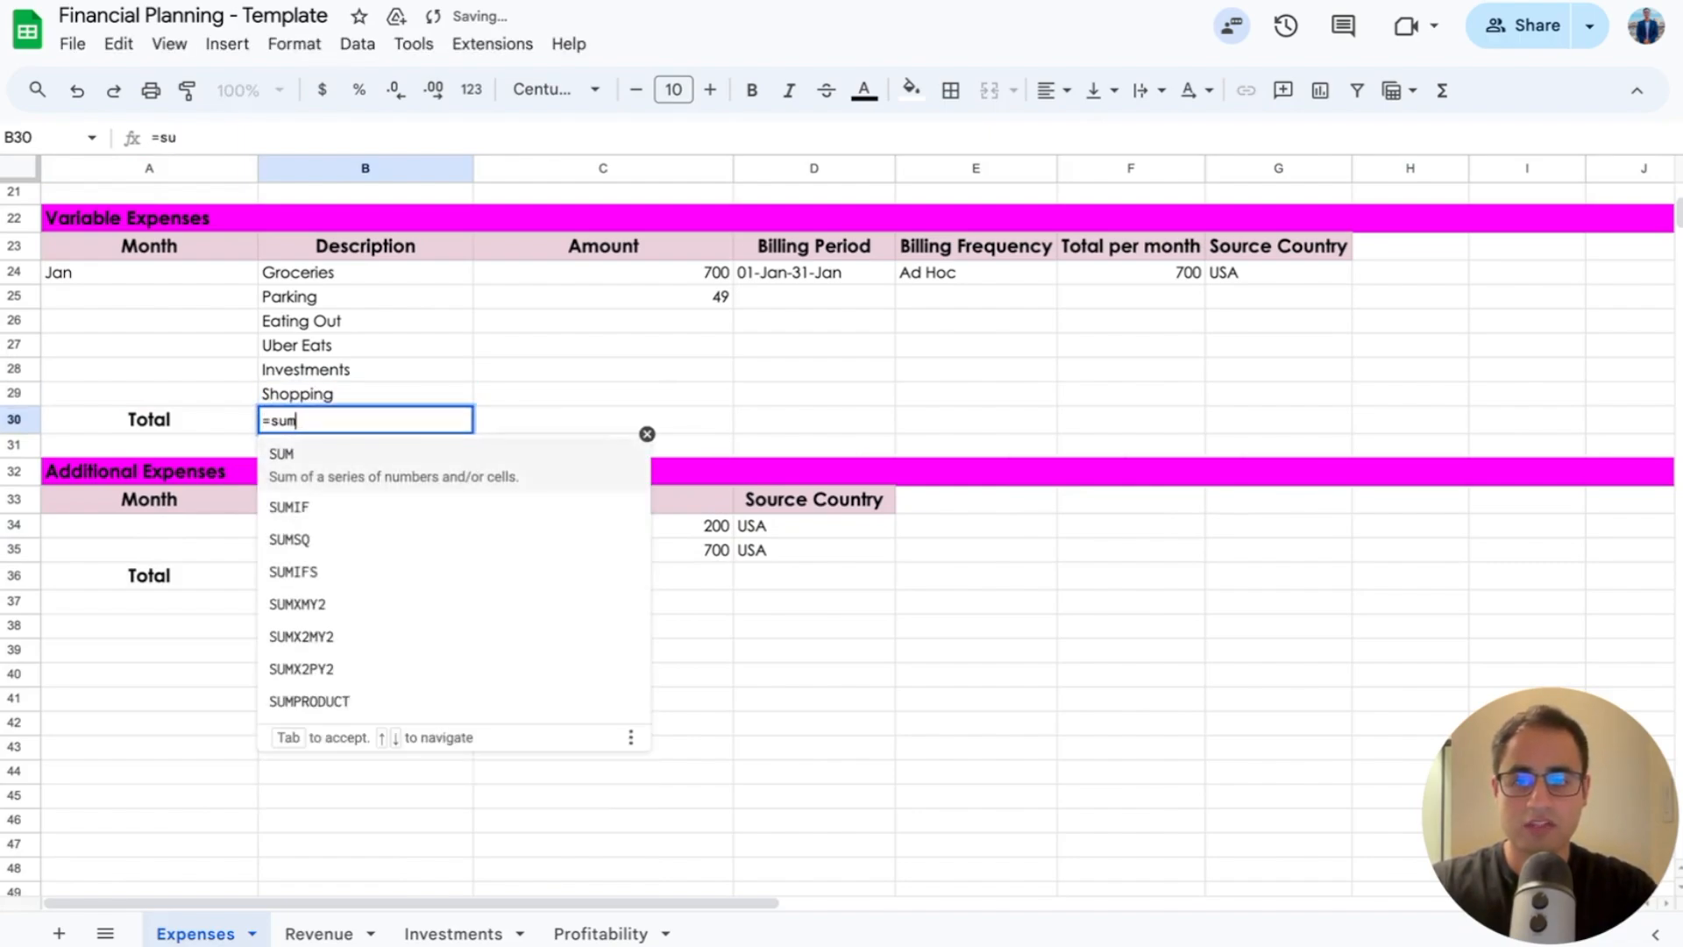
{"action": "key", "text": "Tab"}
{"action": "left_click_drag", "start_coordinate": [632, 271], "coordinate": [631, 392]}
{"action": "key", "text": "Return"}
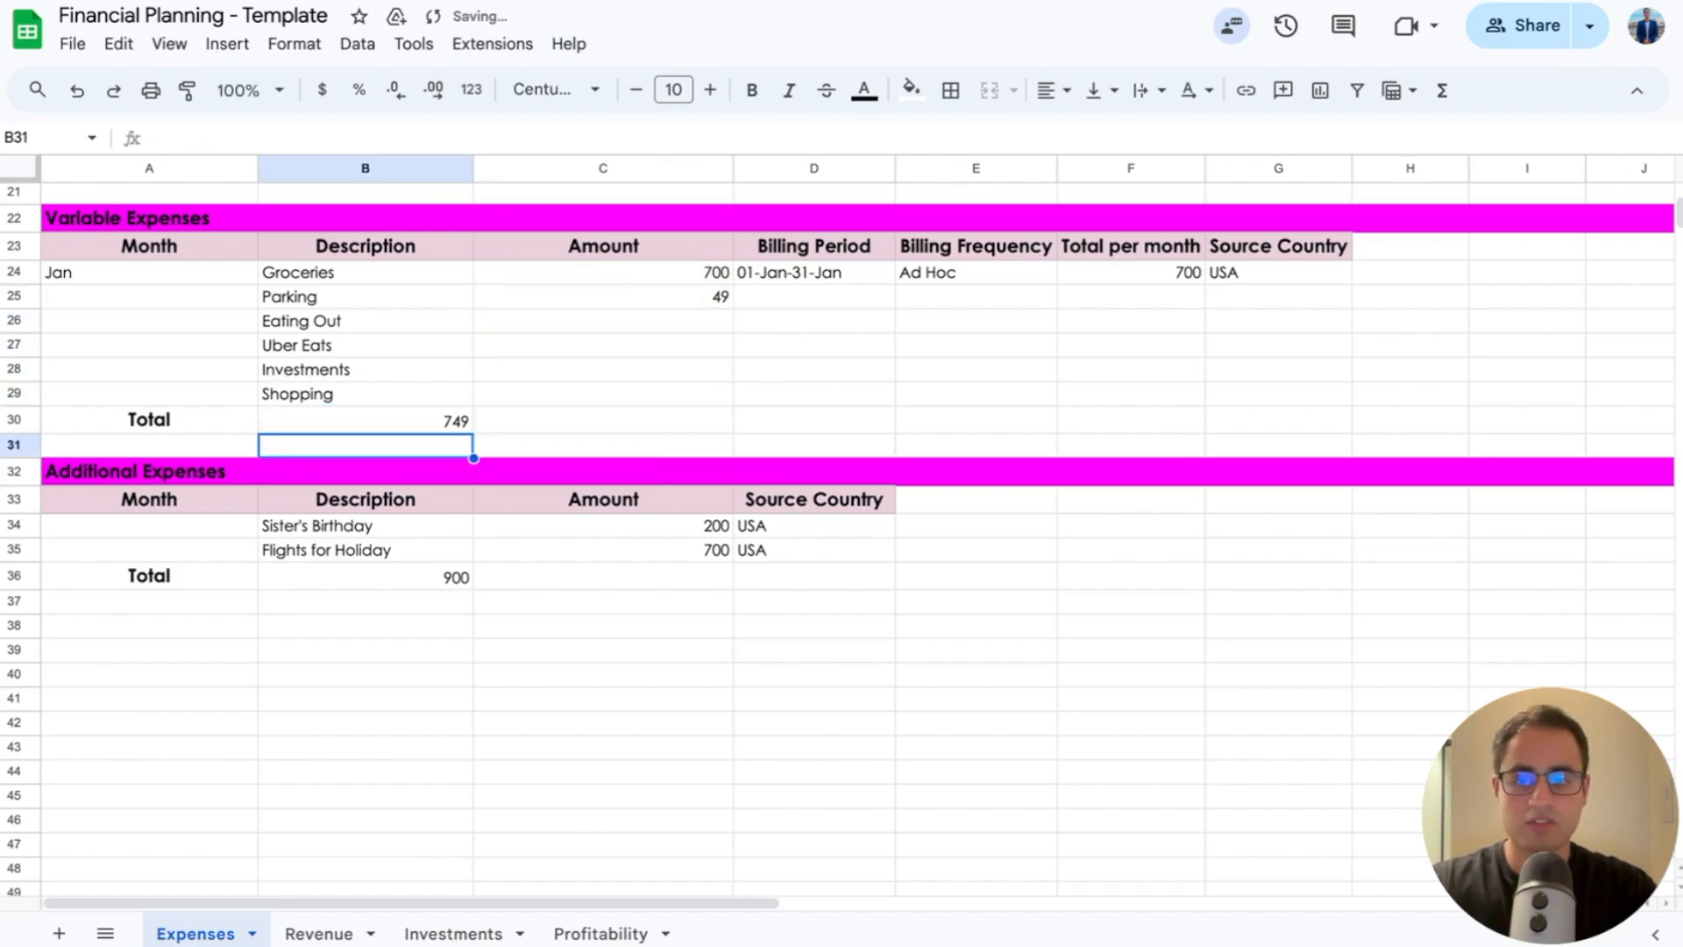
{"action": "left_click", "coordinate": [386, 419]}
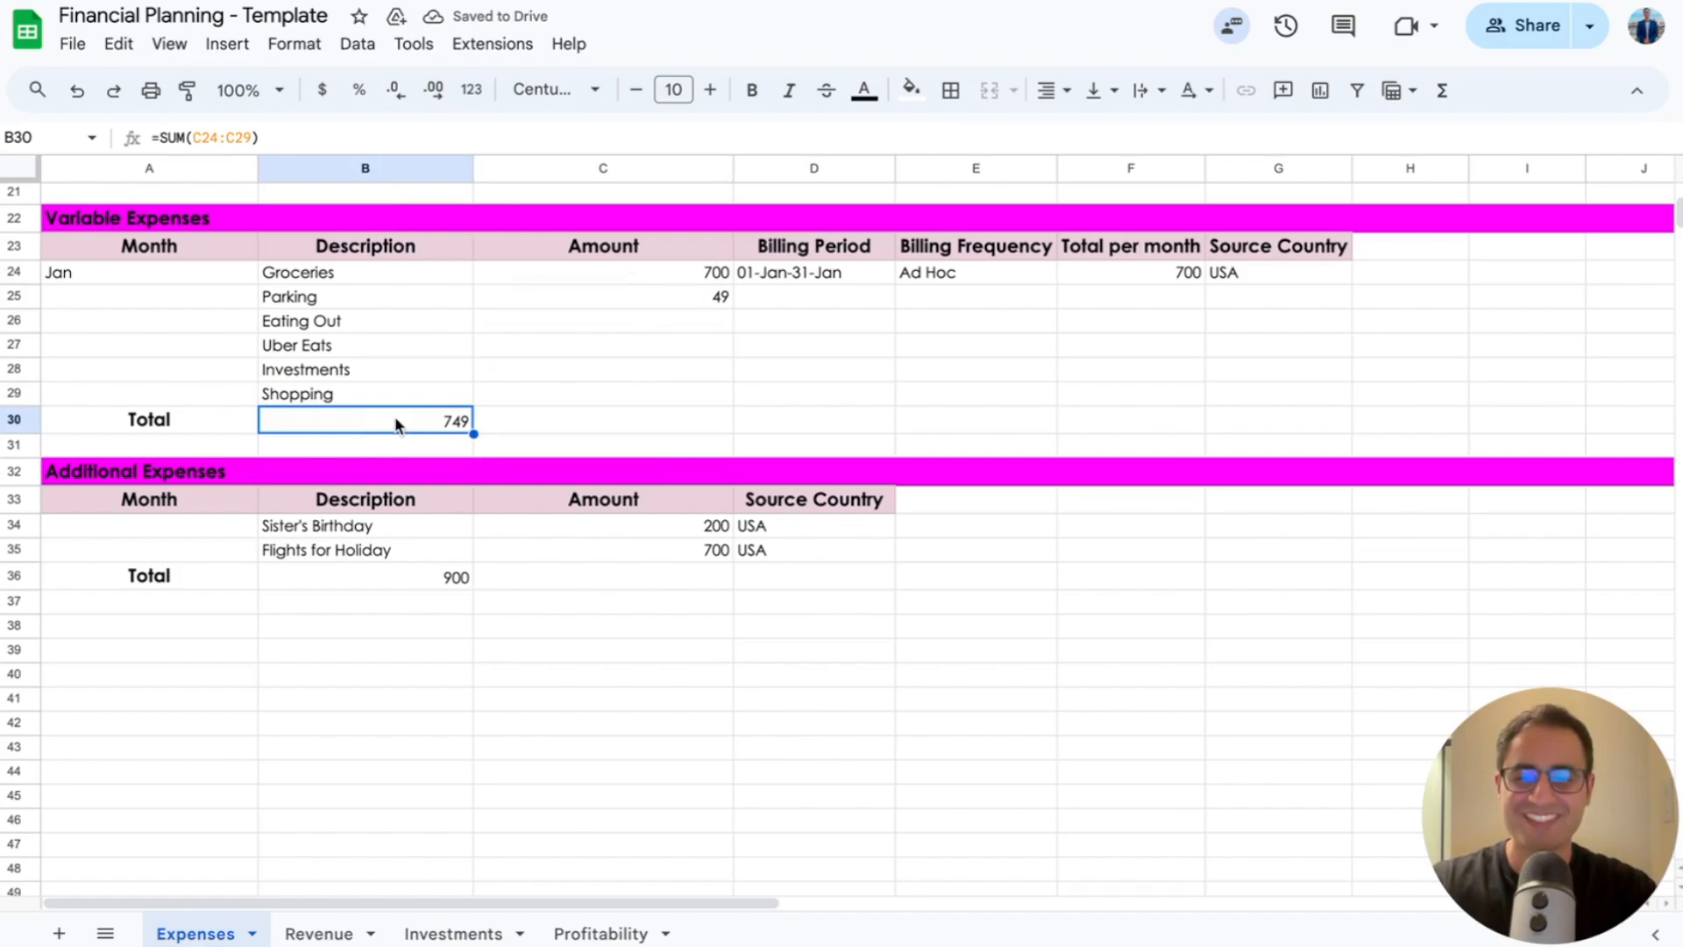
Step: Total the fixed expense amounts in B20 with a SUM formula over B6:B9
{"action": "scroll", "coordinate": [645, 378], "scroll_direction": "up", "scroll_amount": 5}
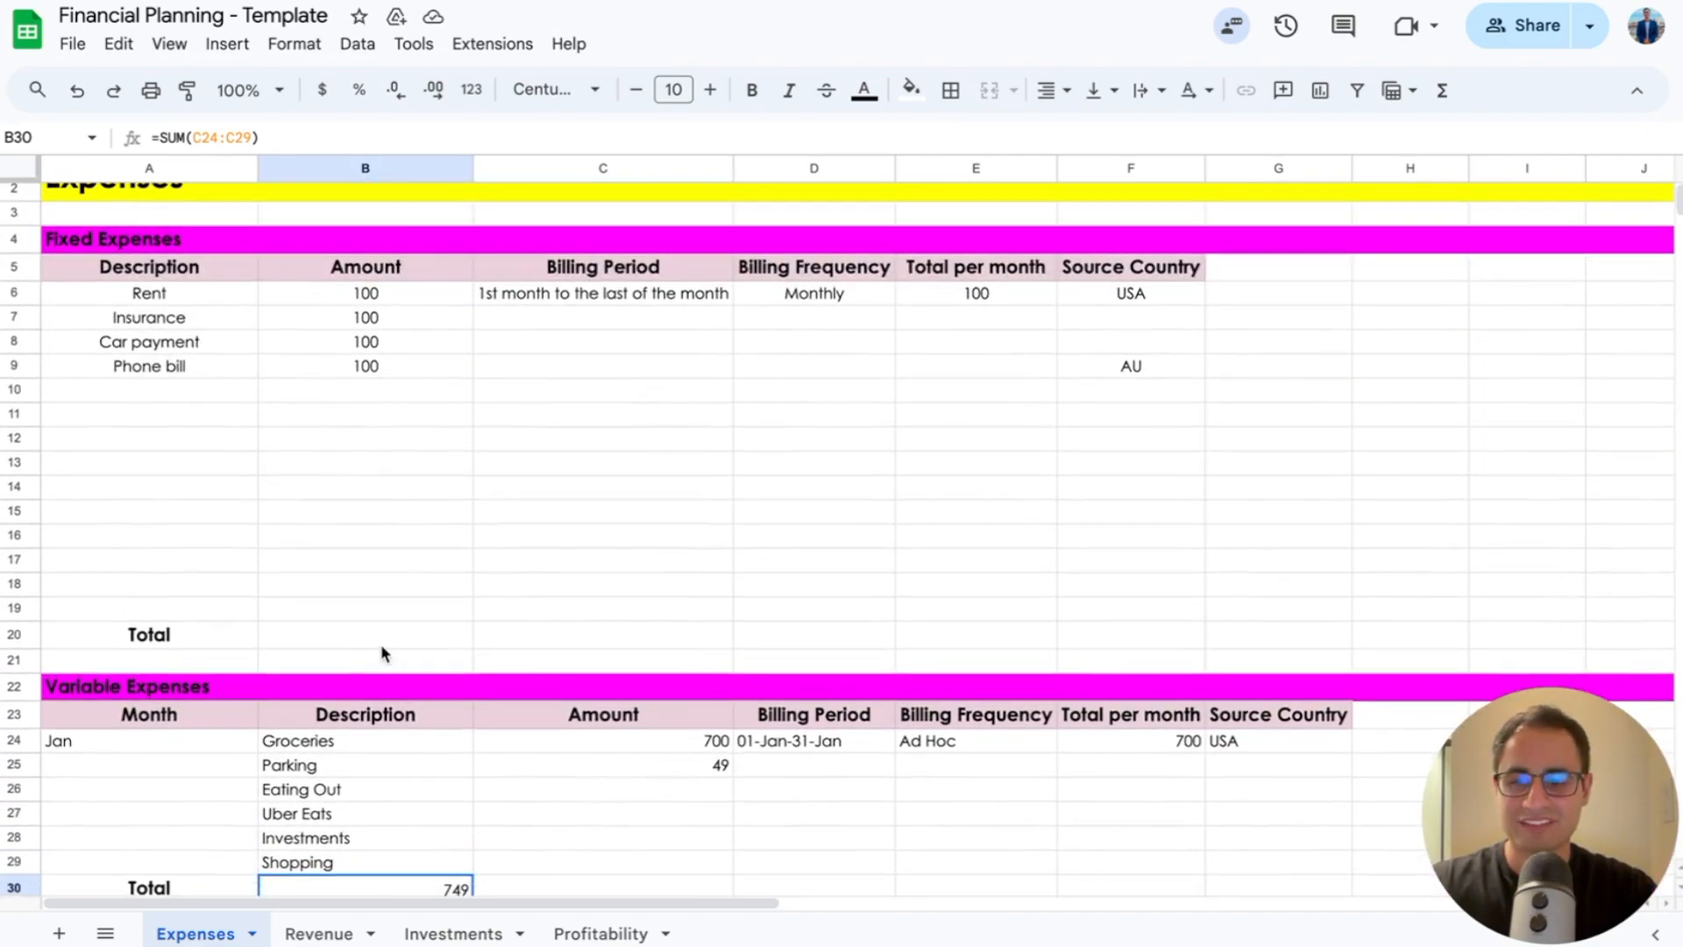
{"action": "left_click", "coordinate": [381, 640]}
{"action": "type", "text": "=SUM("}
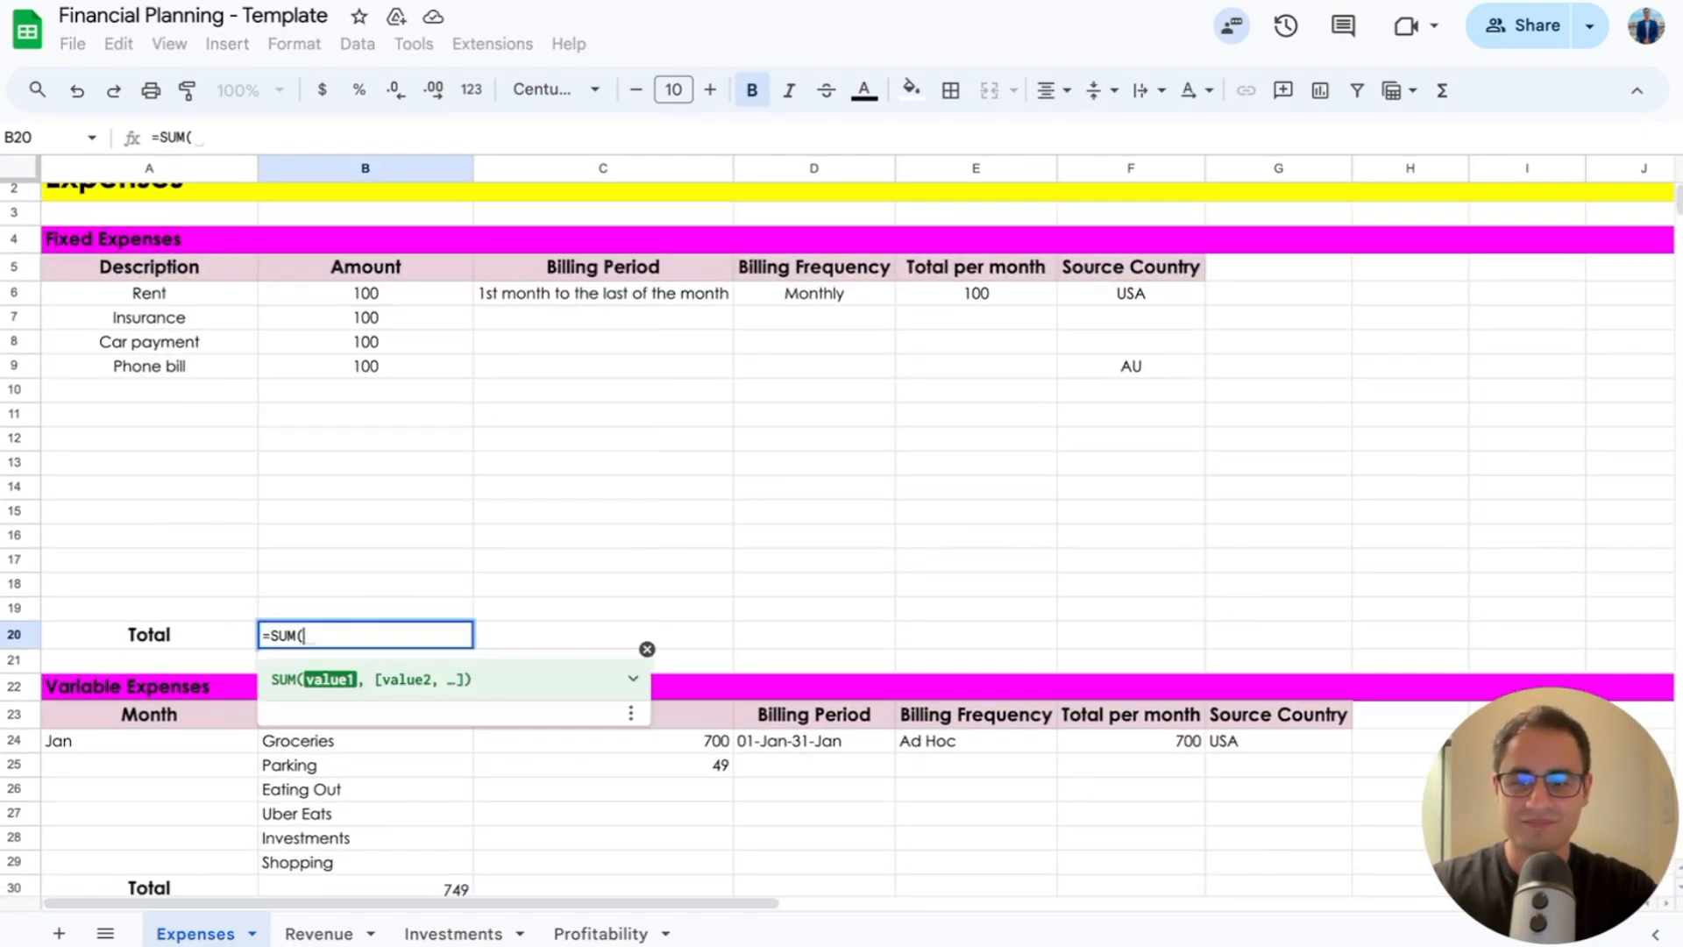
{"action": "left_click", "coordinate": [394, 303]}
{"action": "left_click_drag", "start_coordinate": [394, 303], "coordinate": [386, 367]}
{"action": "key", "text": "Return"}
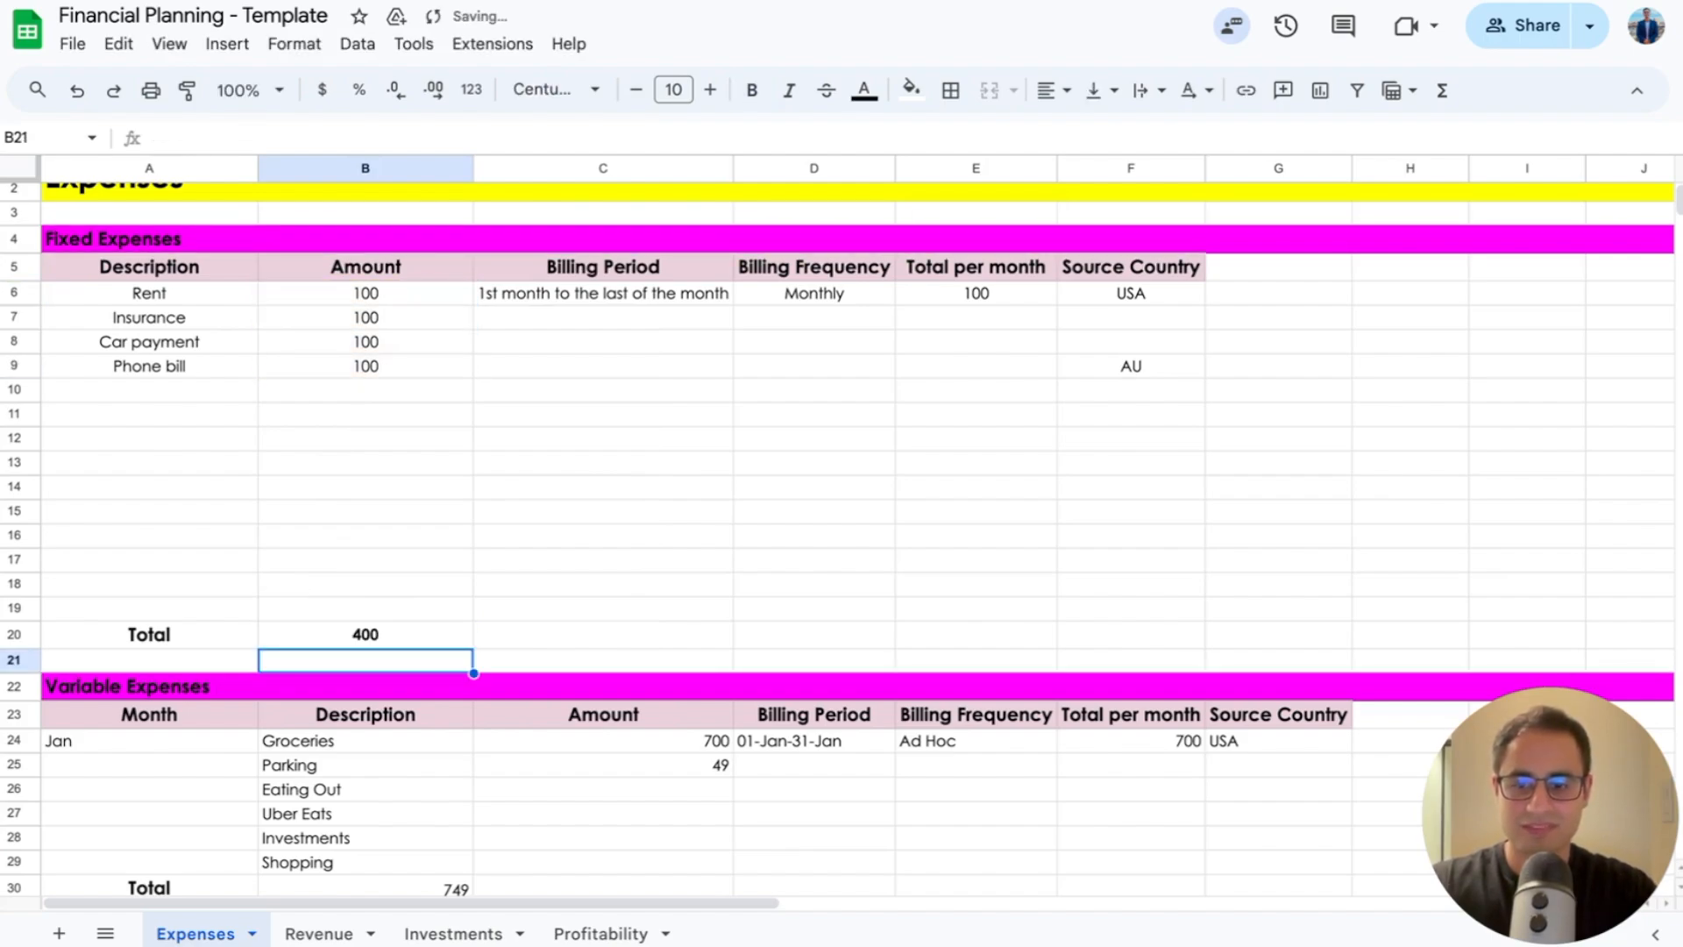
Step: On the Revenue sheet, enter Job Salary as the recurring revenue description in A6 with an amount of 10000 in B6
{"action": "scroll", "coordinate": [452, 431], "scroll_direction": "up", "scroll_amount": 1}
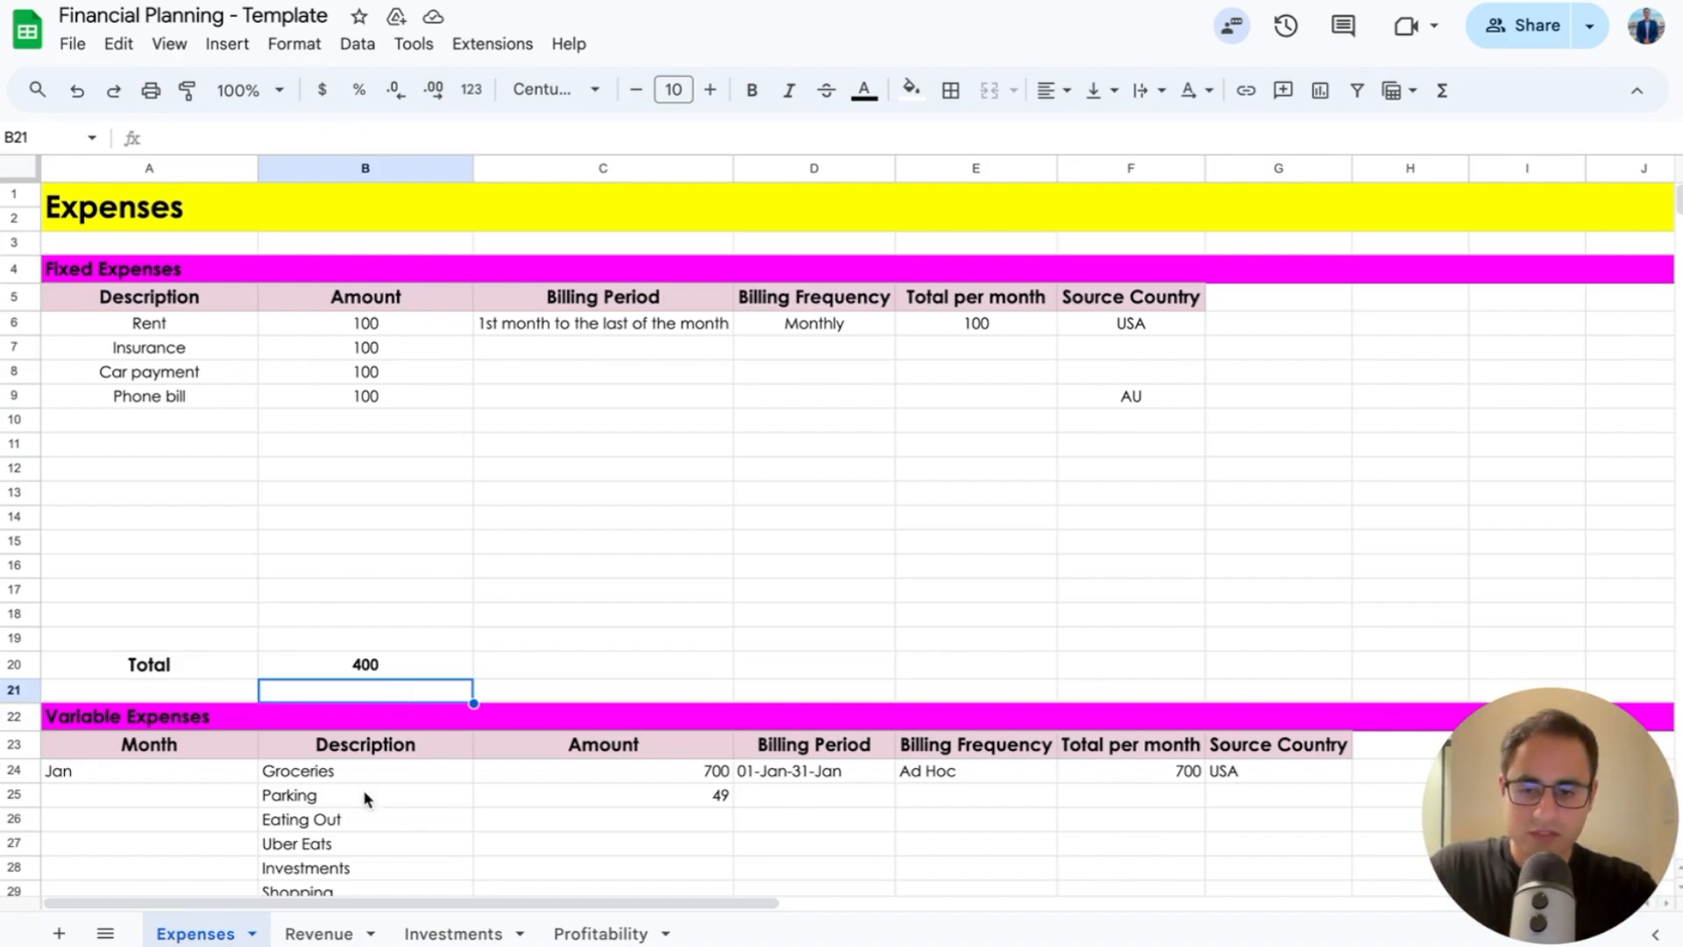
{"action": "left_click", "coordinate": [318, 933]}
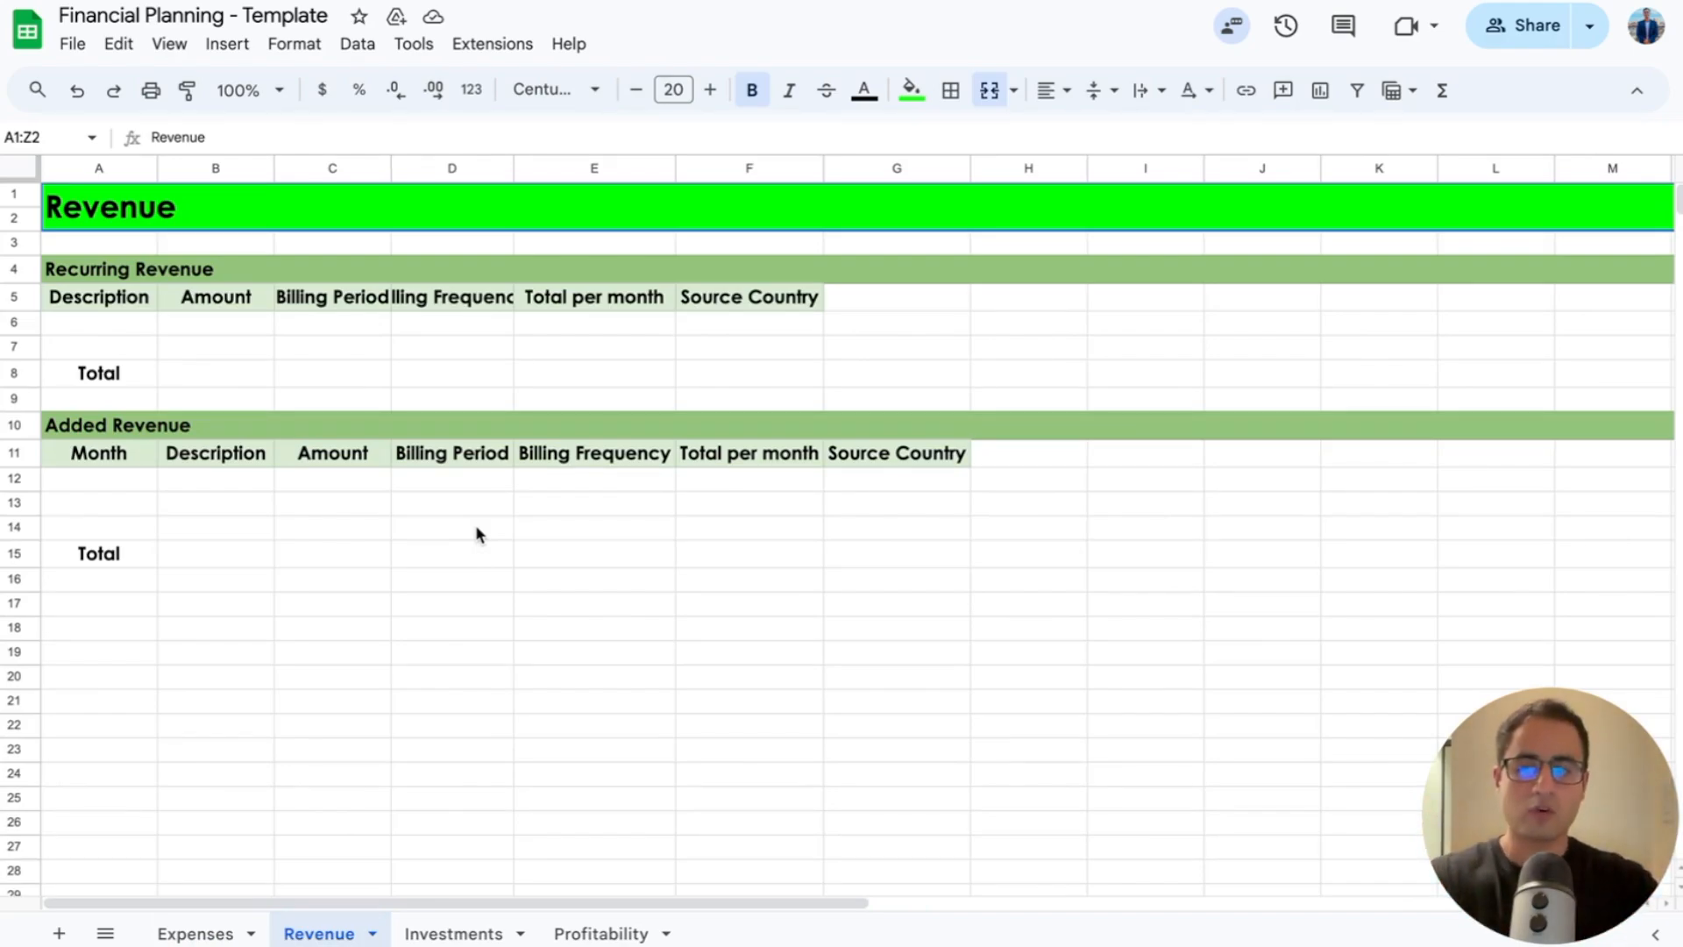
{"action": "left_click", "coordinate": [121, 323]}
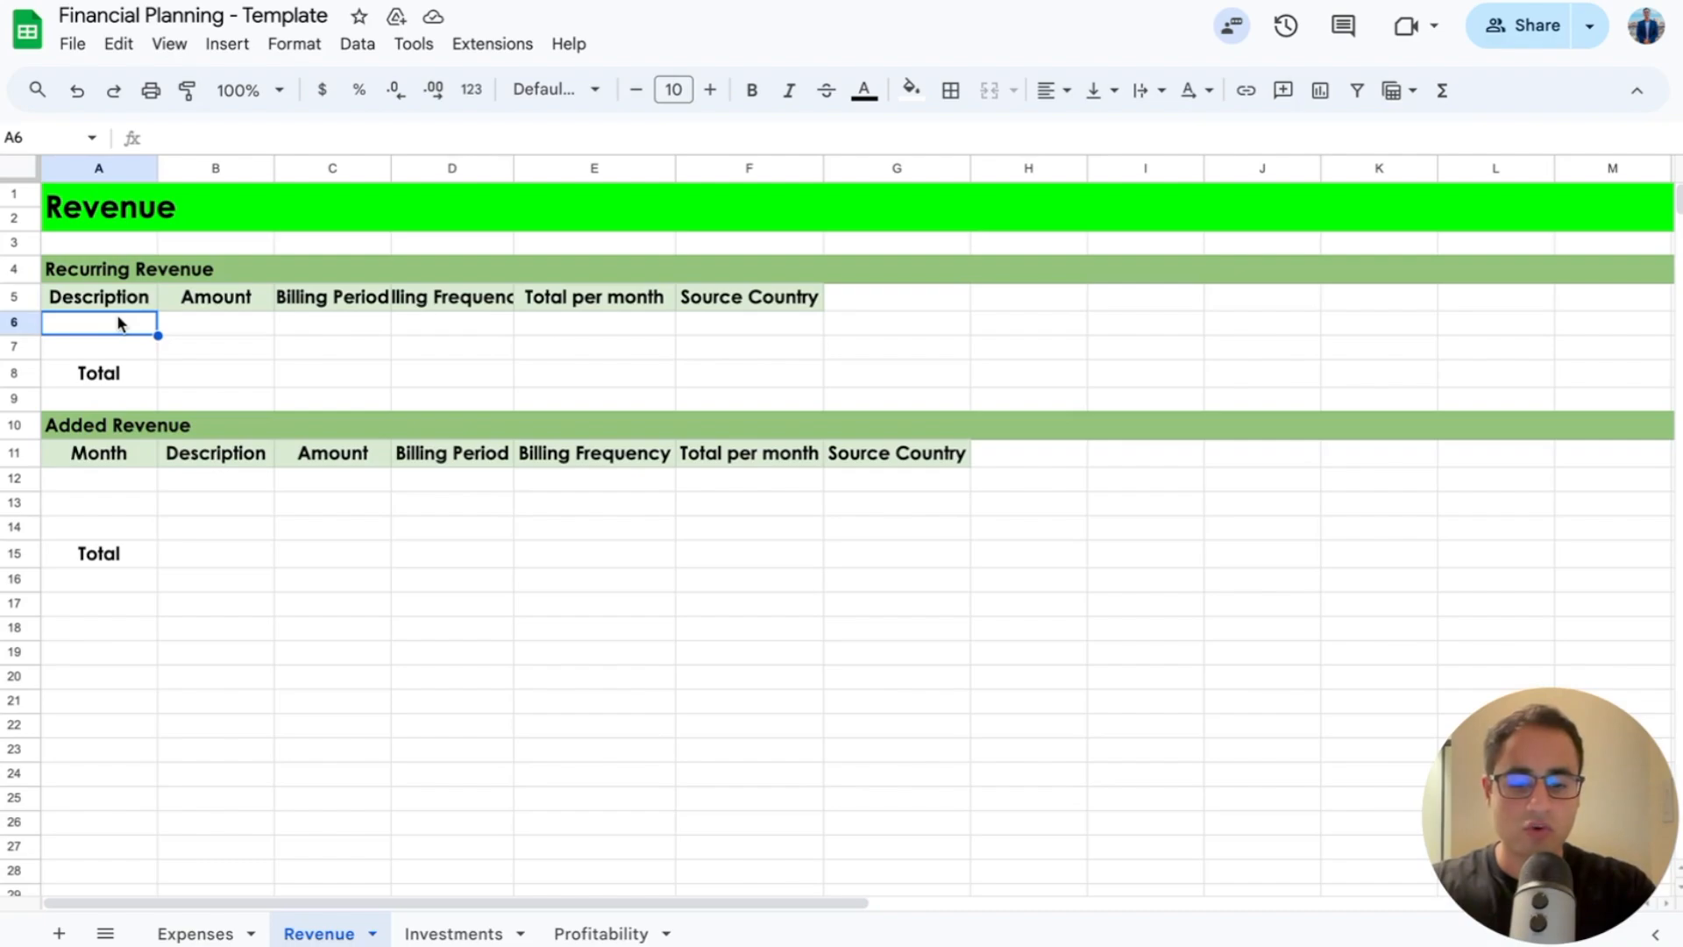
{"action": "type", "text": "Job Salary"}
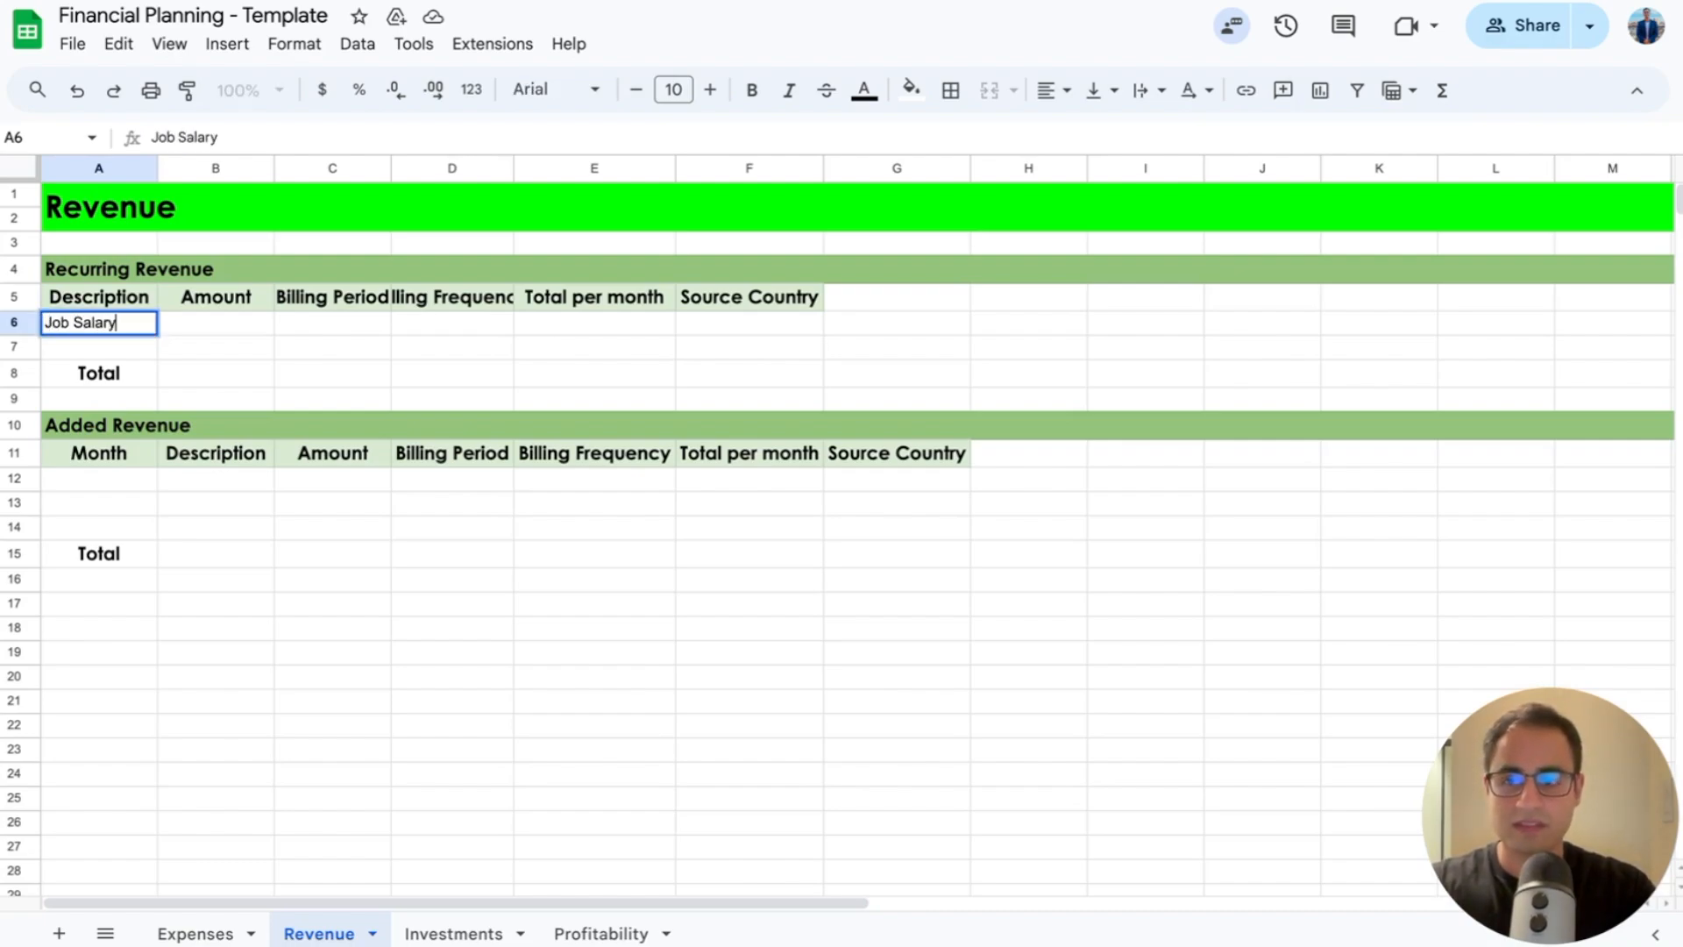
{"action": "key", "text": "Tab"}
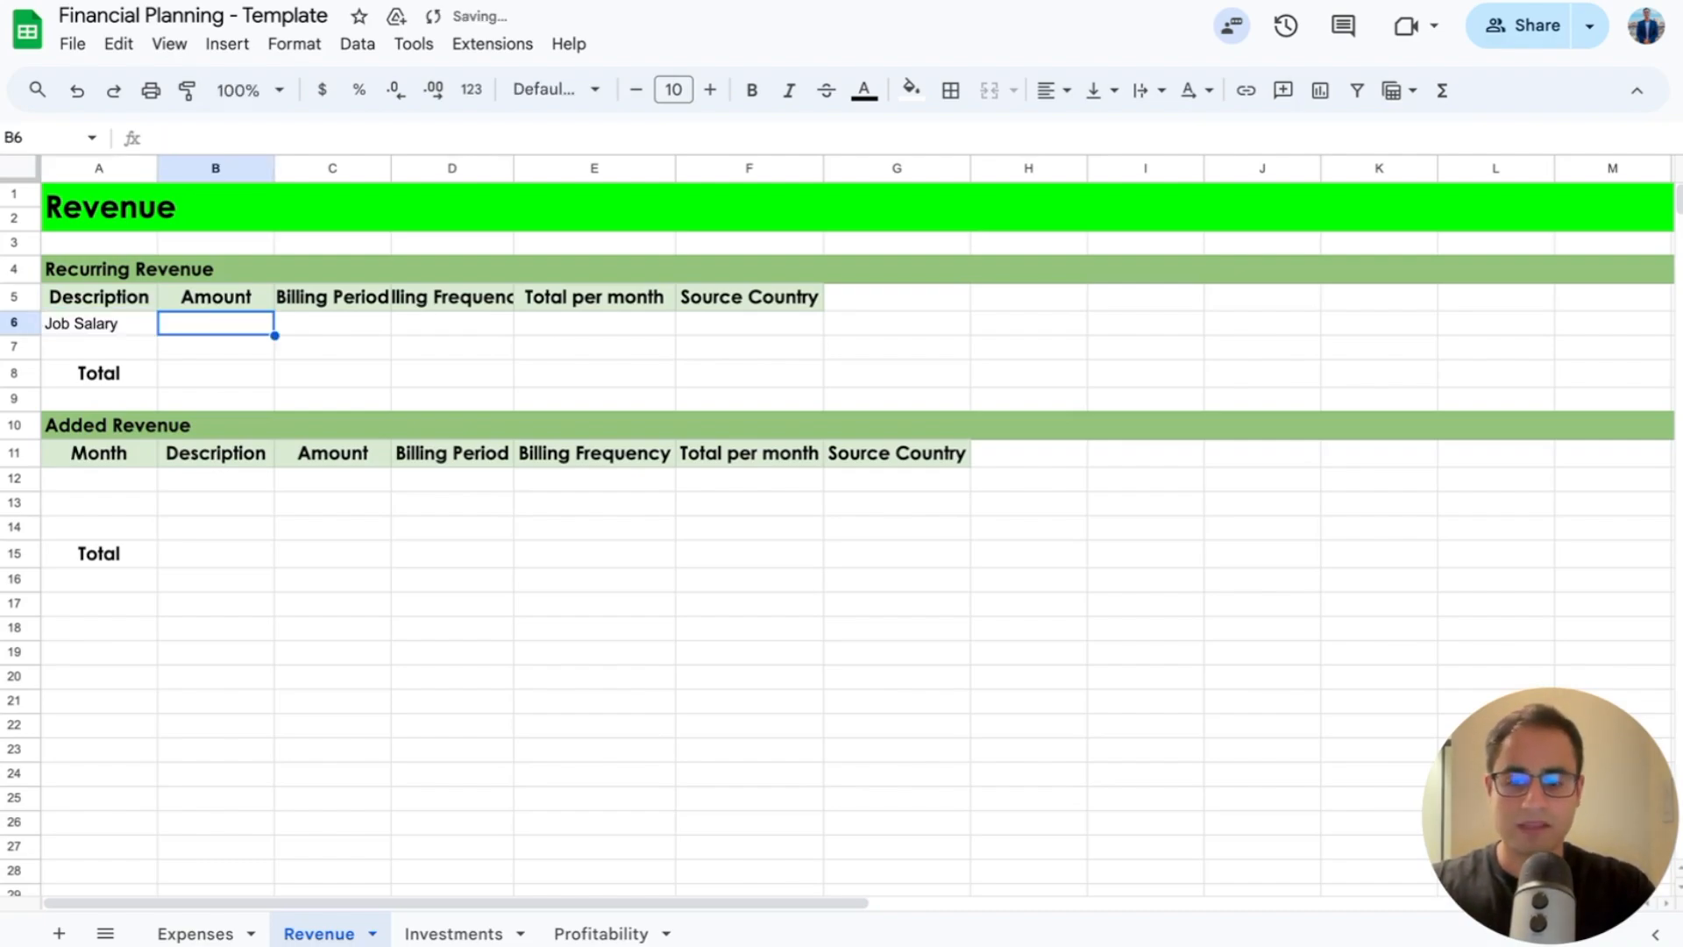
{"action": "type", "text": "10000"}
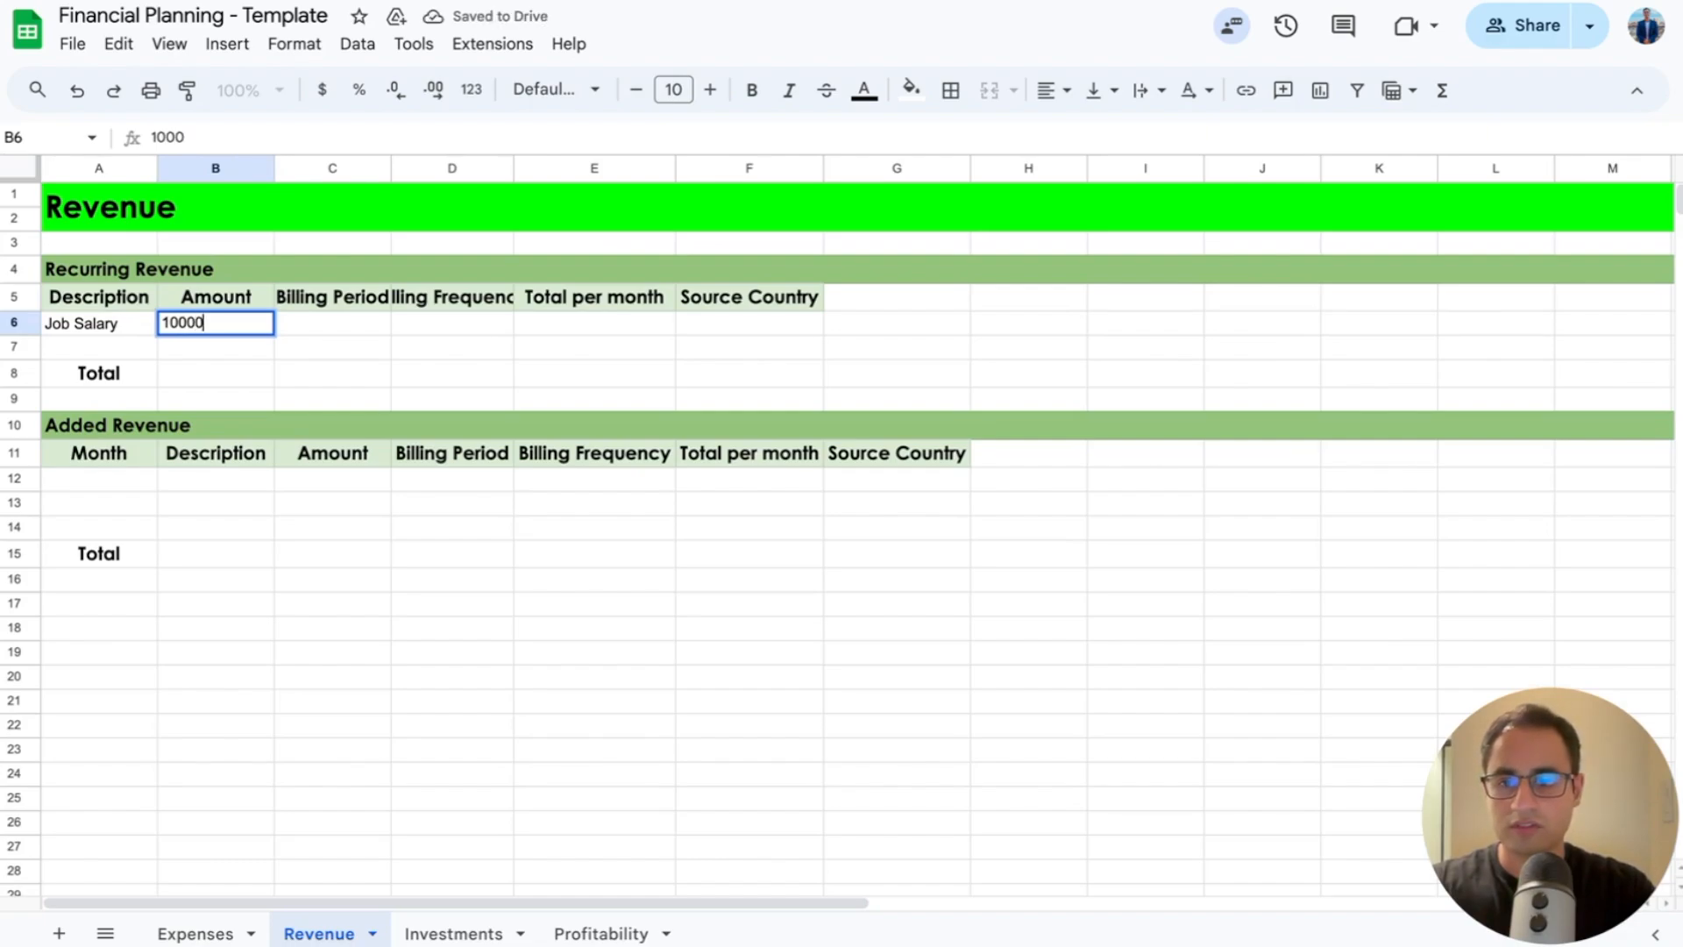
{"action": "key", "text": "Return"}
{"action": "key", "text": "Up"}
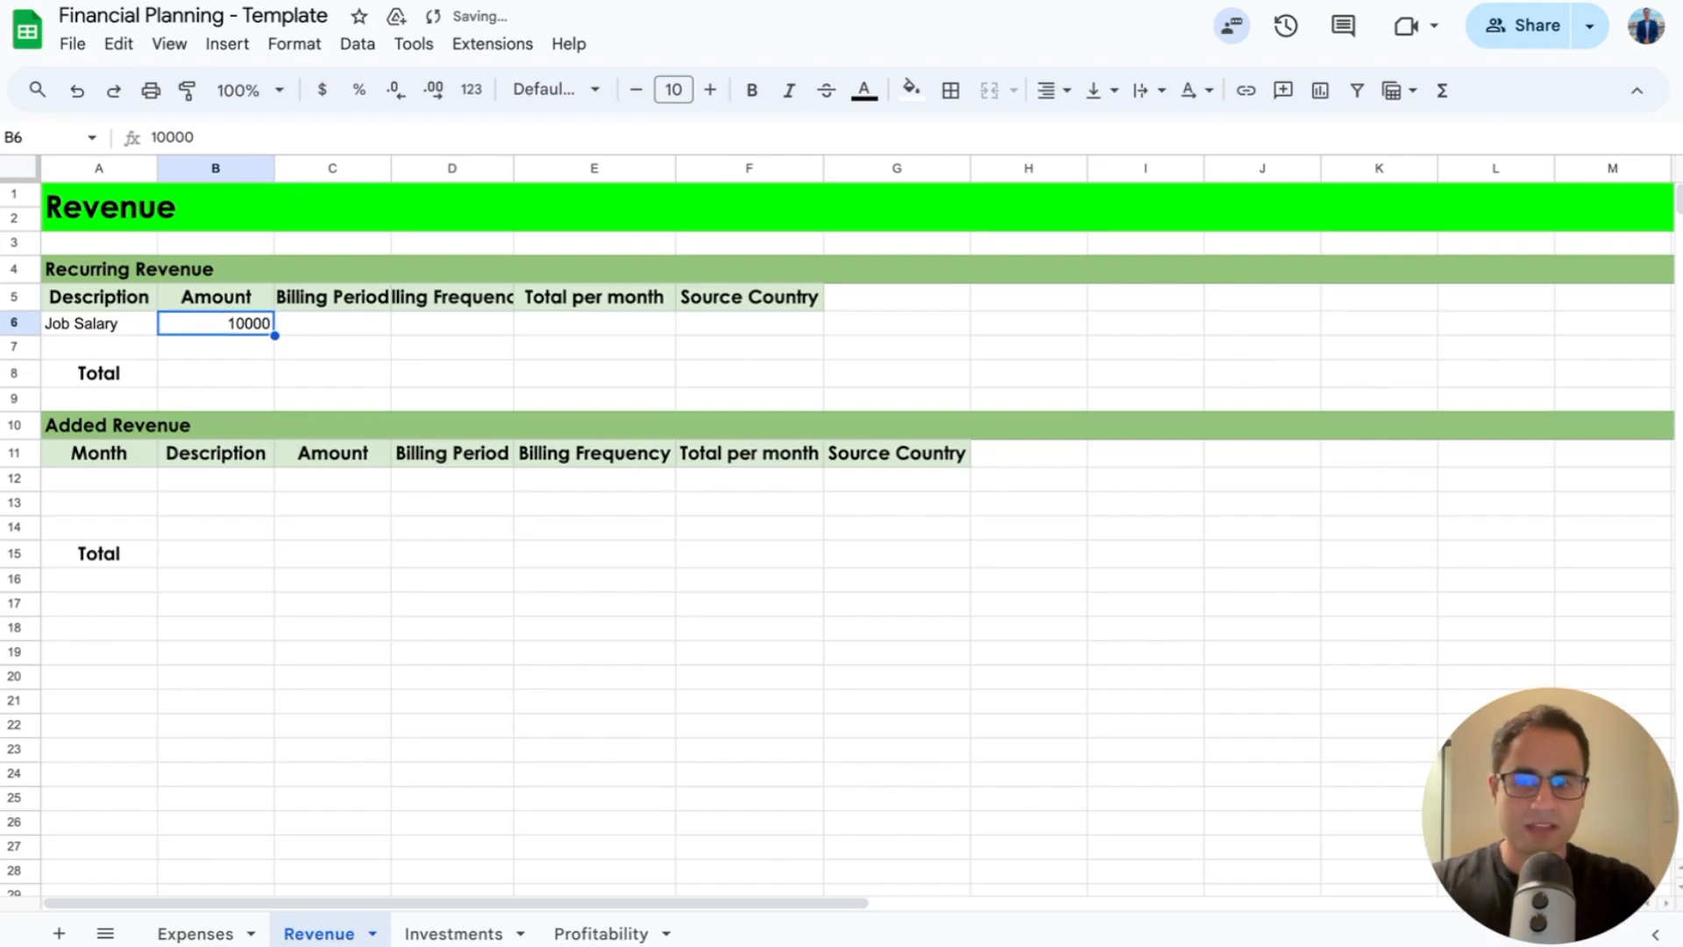
Step: Review the billing, monthly total and source country columns of the Job Salary row
{"action": "key", "text": "Right"}
{"action": "key", "text": "Right"}
{"action": "key", "text": "Right"}
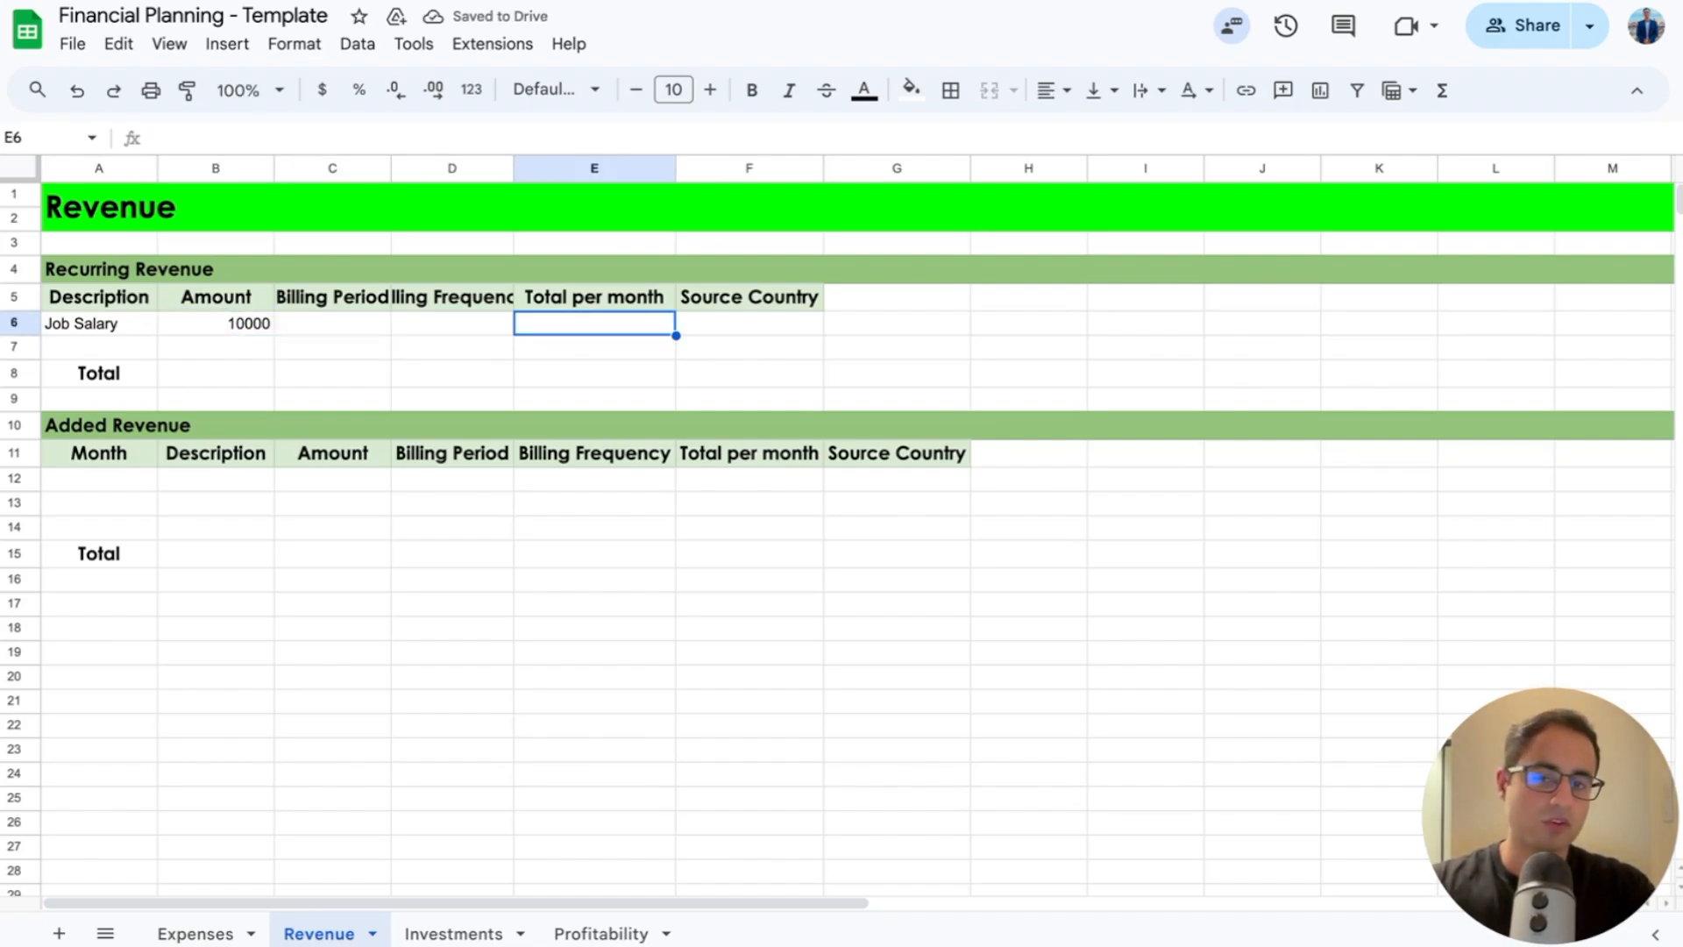
{"action": "key", "text": "Right"}
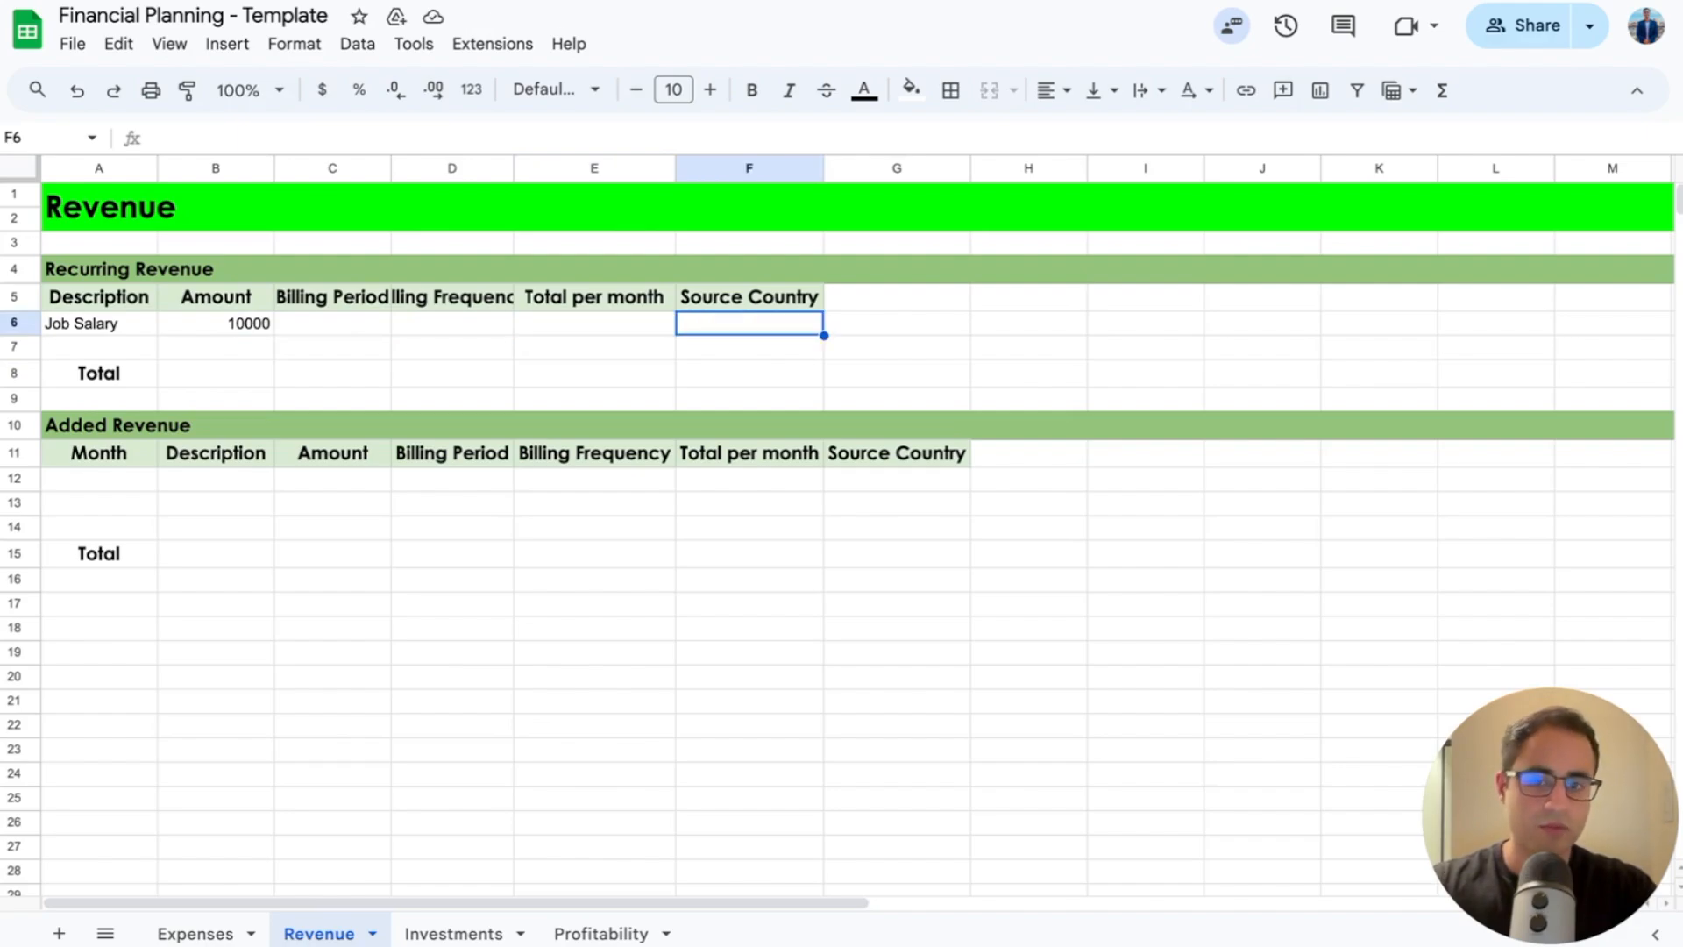
{"action": "key", "text": "Left"}
{"action": "key", "text": "Left"}
{"action": "key", "text": "Left"}
{"action": "key", "text": "Left"}
{"action": "key", "text": "Left"}
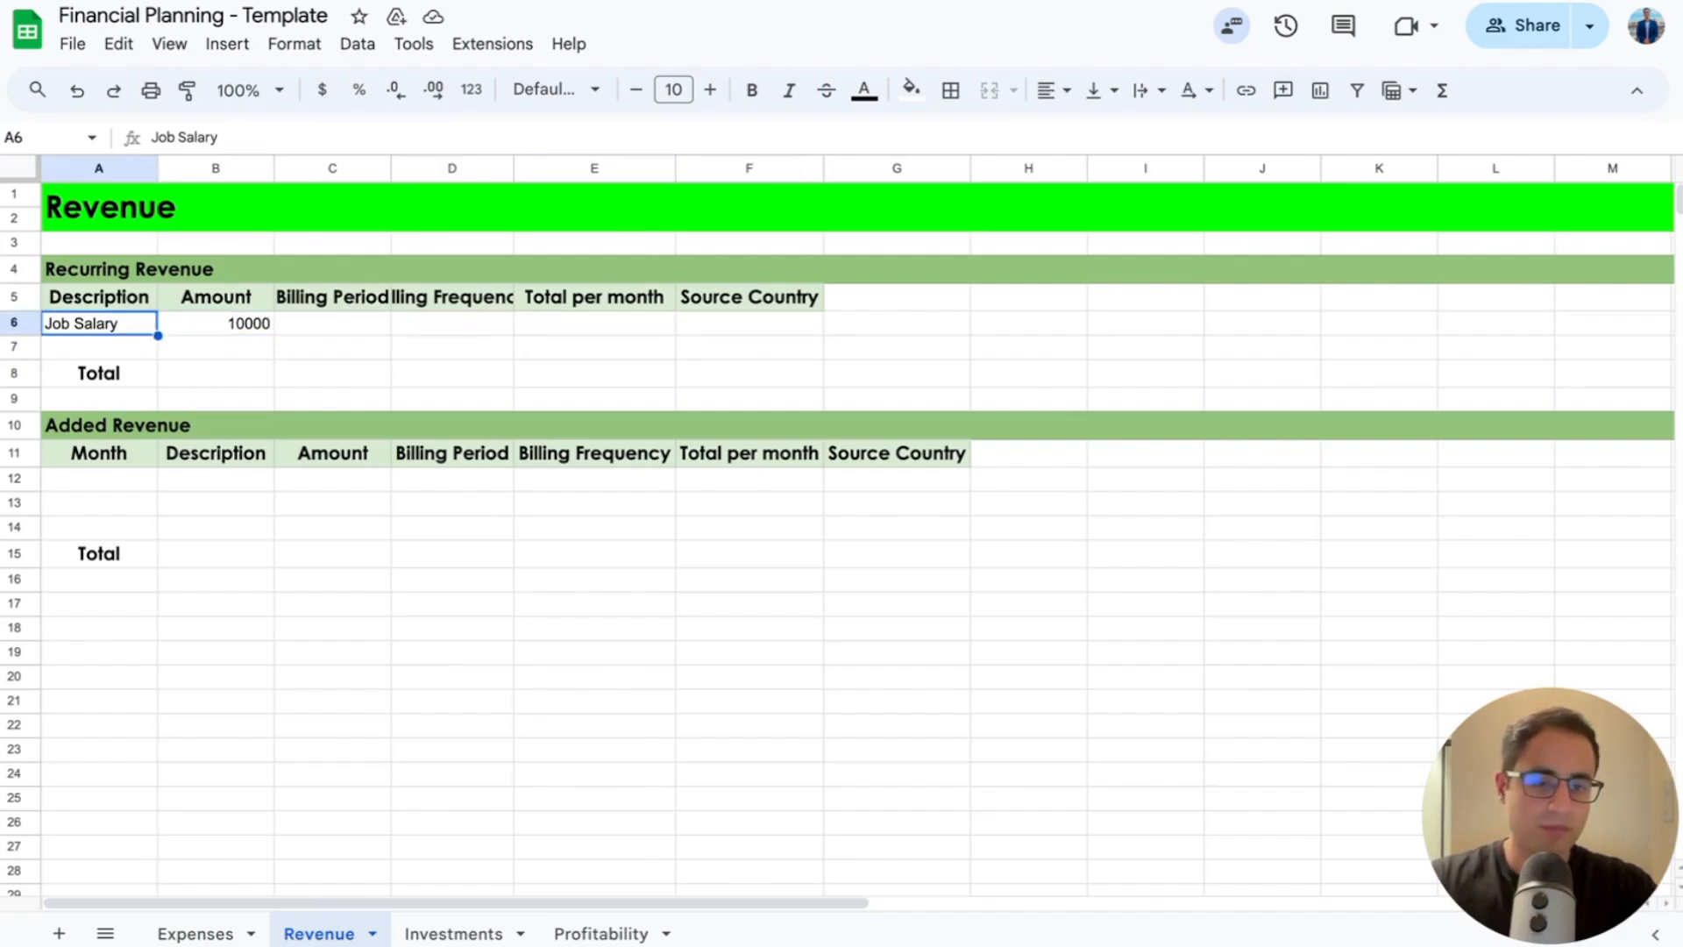
Step: Enter Rental Income as the second recurring revenue description in A7 with an amount of 5000 in B7
{"action": "key", "text": "Down"}
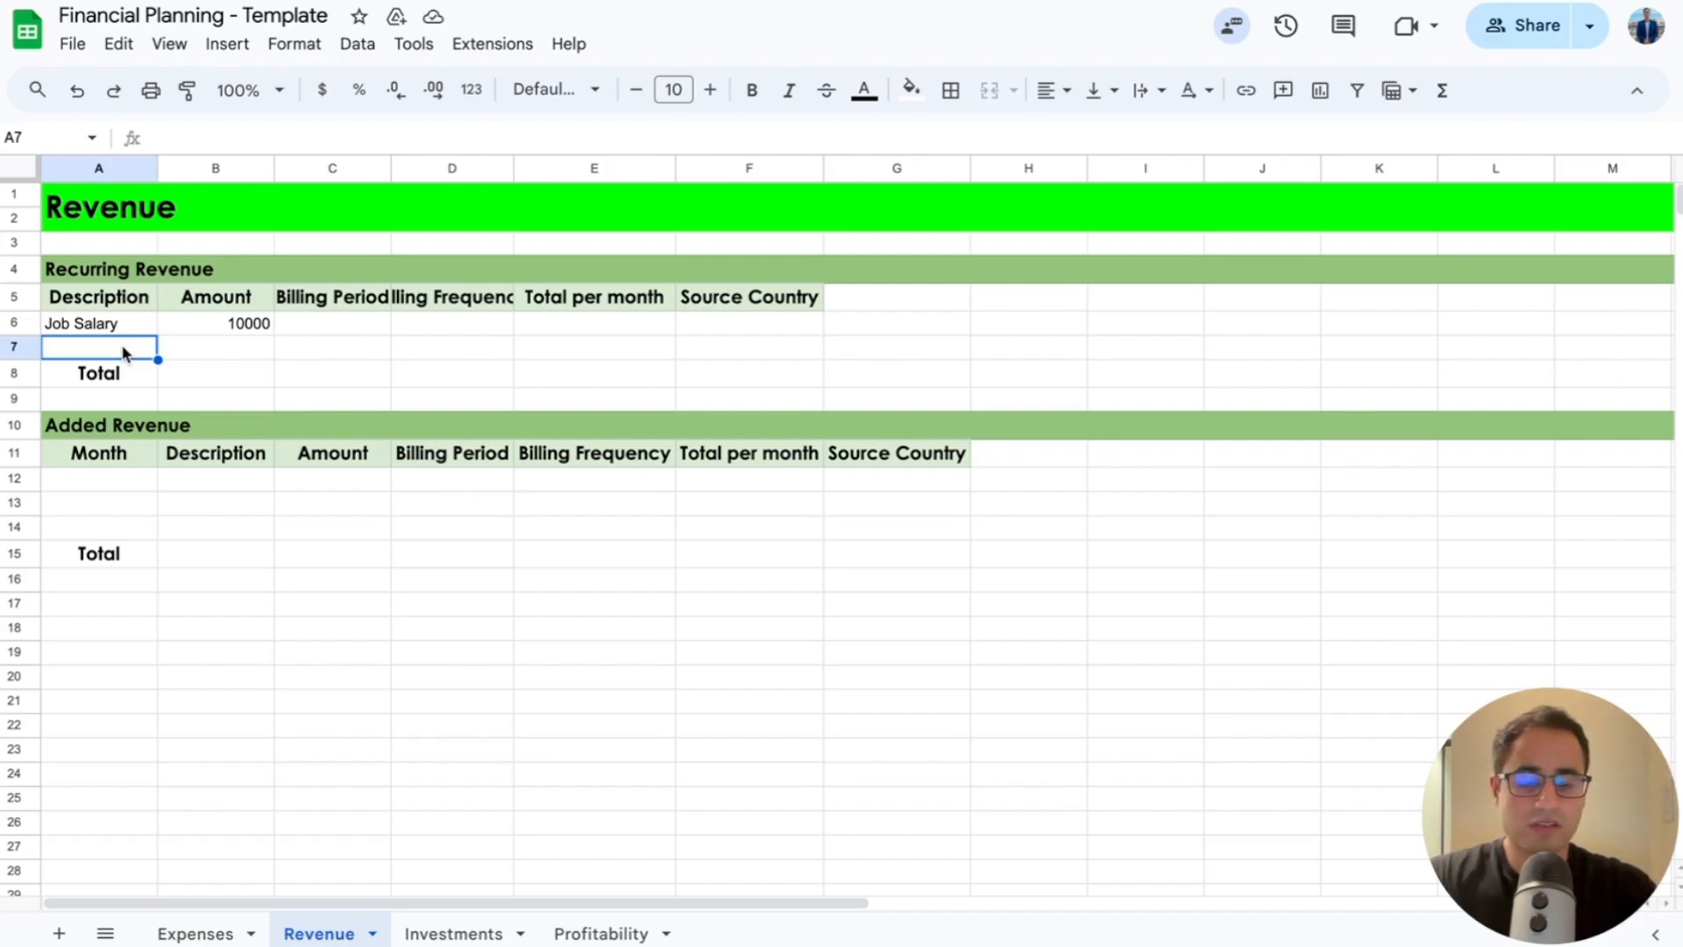
{"action": "type", "text": "Rental Invome"}
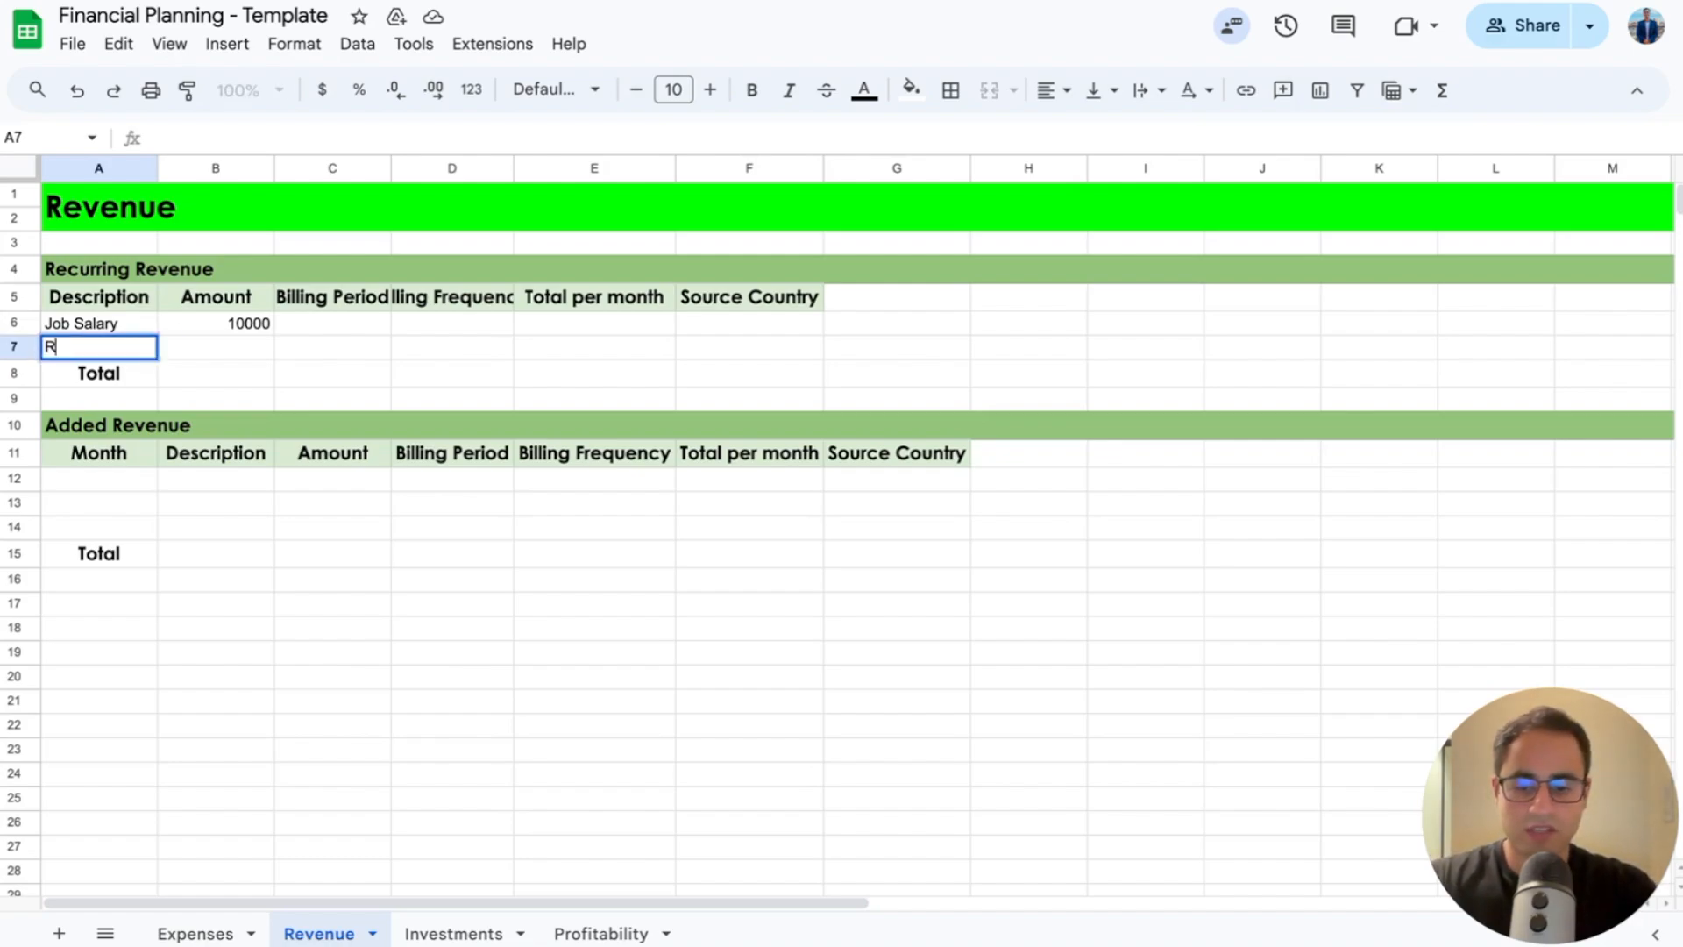
{"action": "key", "text": "BackSpace"}
{"action": "key", "text": "BackSpace"}
{"action": "key", "text": "BackSpace"}
{"action": "key", "text": "BackSpace"}
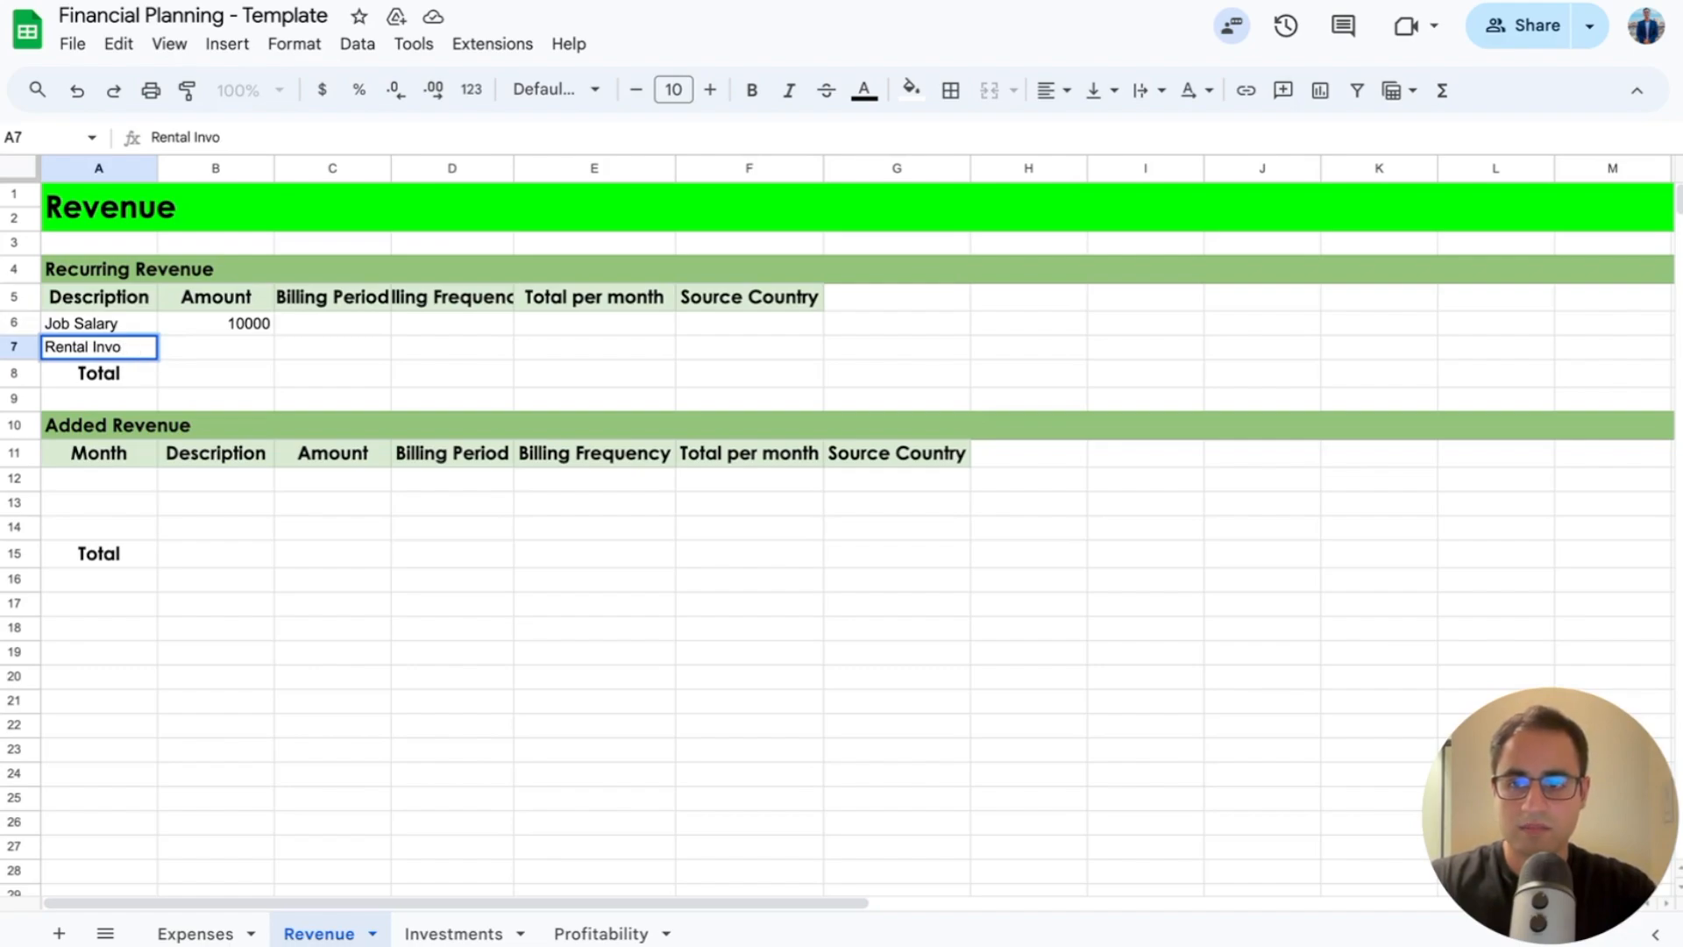
{"action": "type", "text": "come"}
{"action": "key", "text": "Return"}
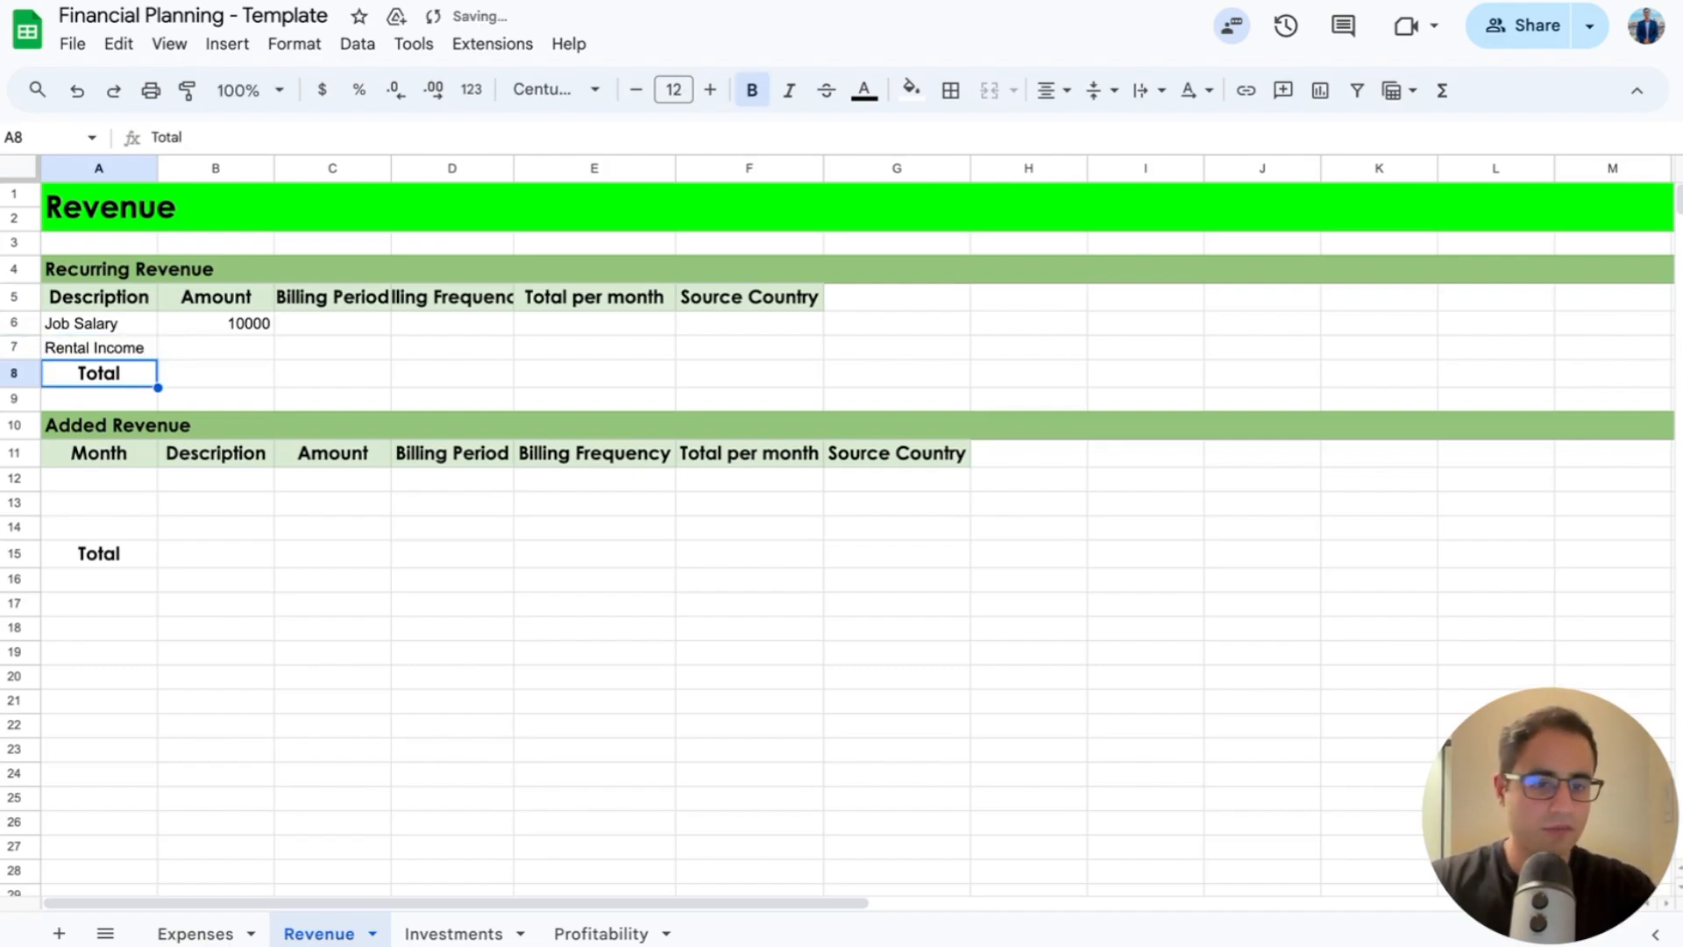
{"action": "key", "text": "Up"}
{"action": "key", "text": "Right"}
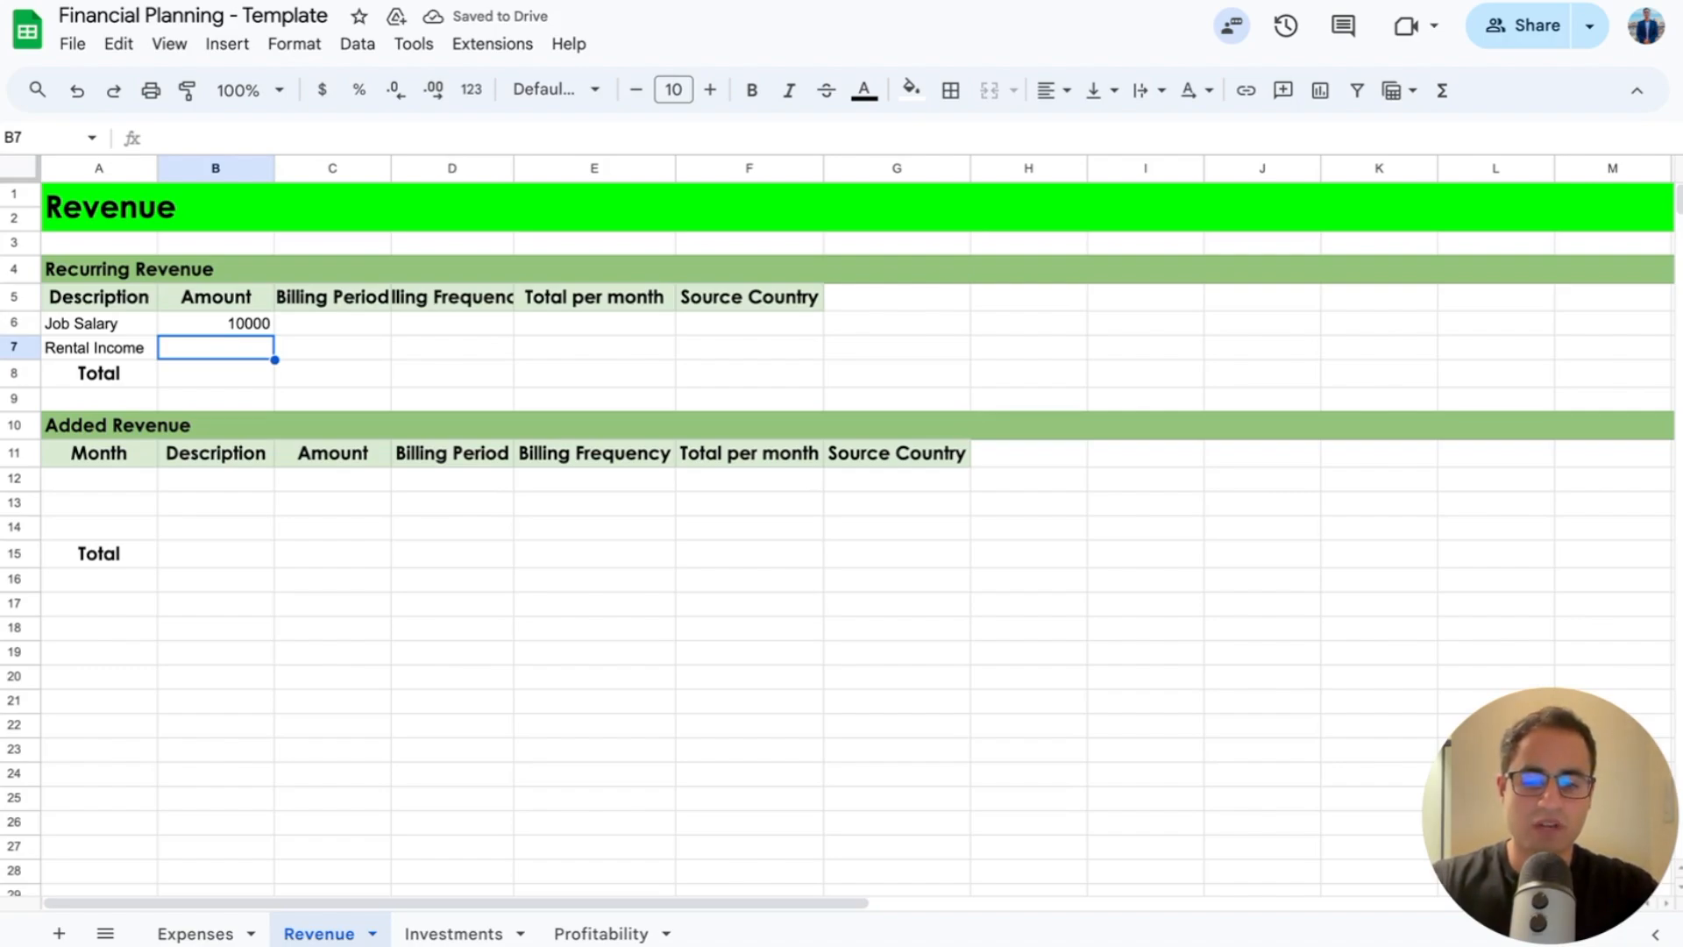
{"action": "type", "text": "5000"}
{"action": "key", "text": "Return"}
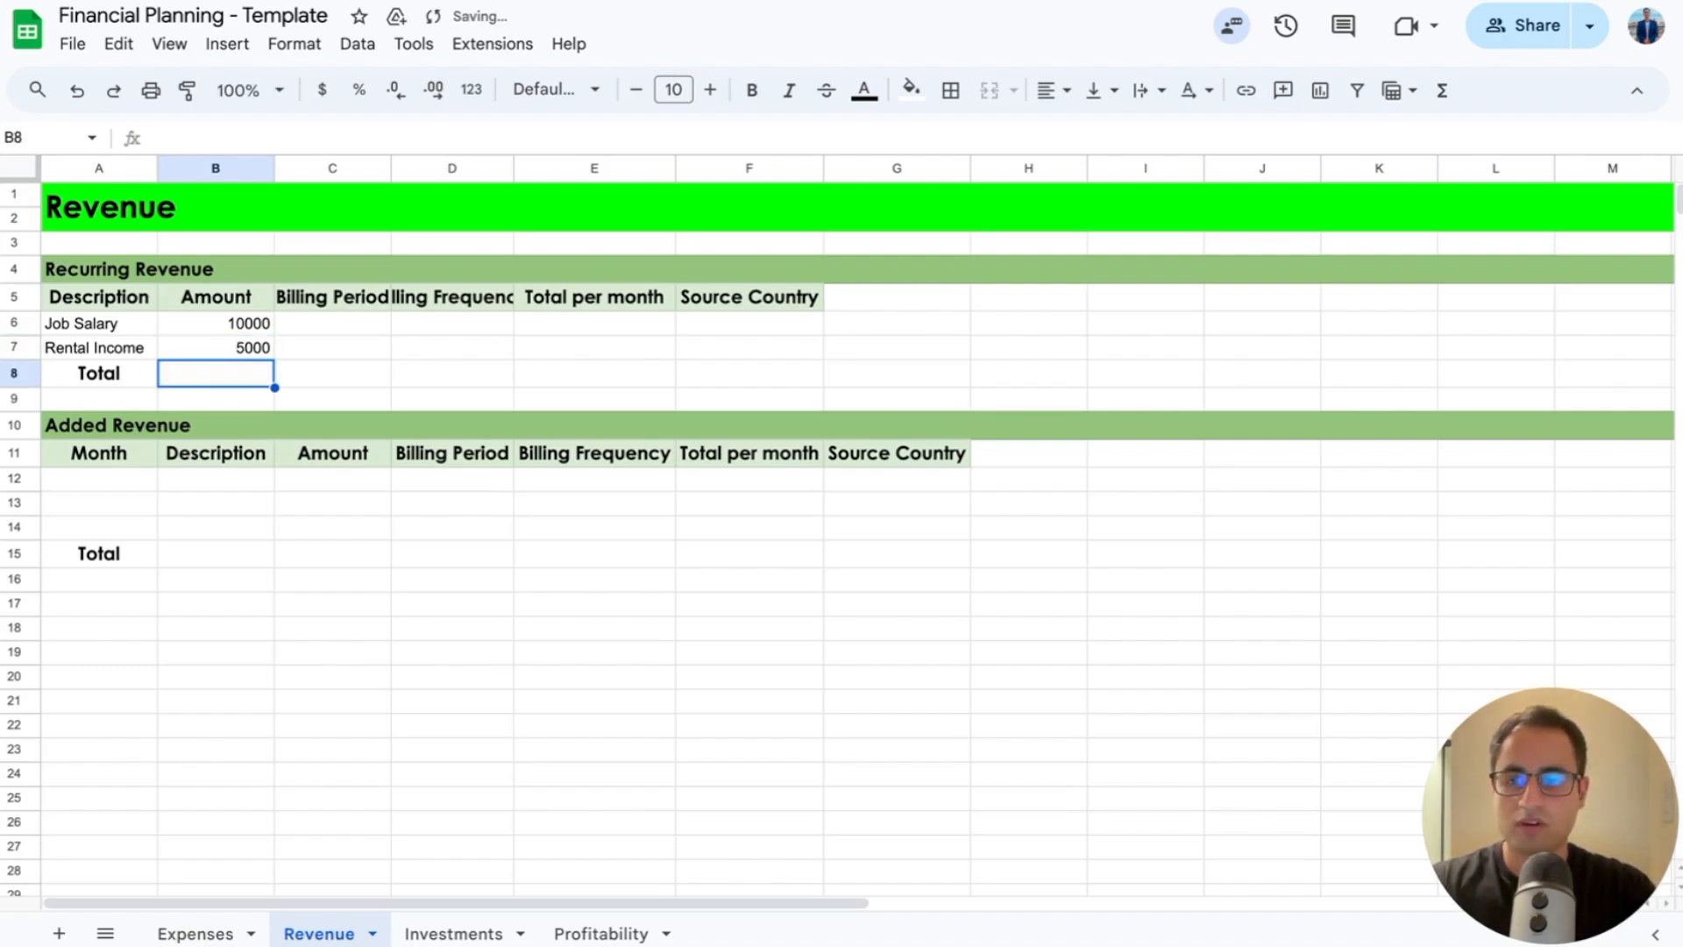
{"action": "key", "text": "Up"}
{"action": "key", "text": "Up"}
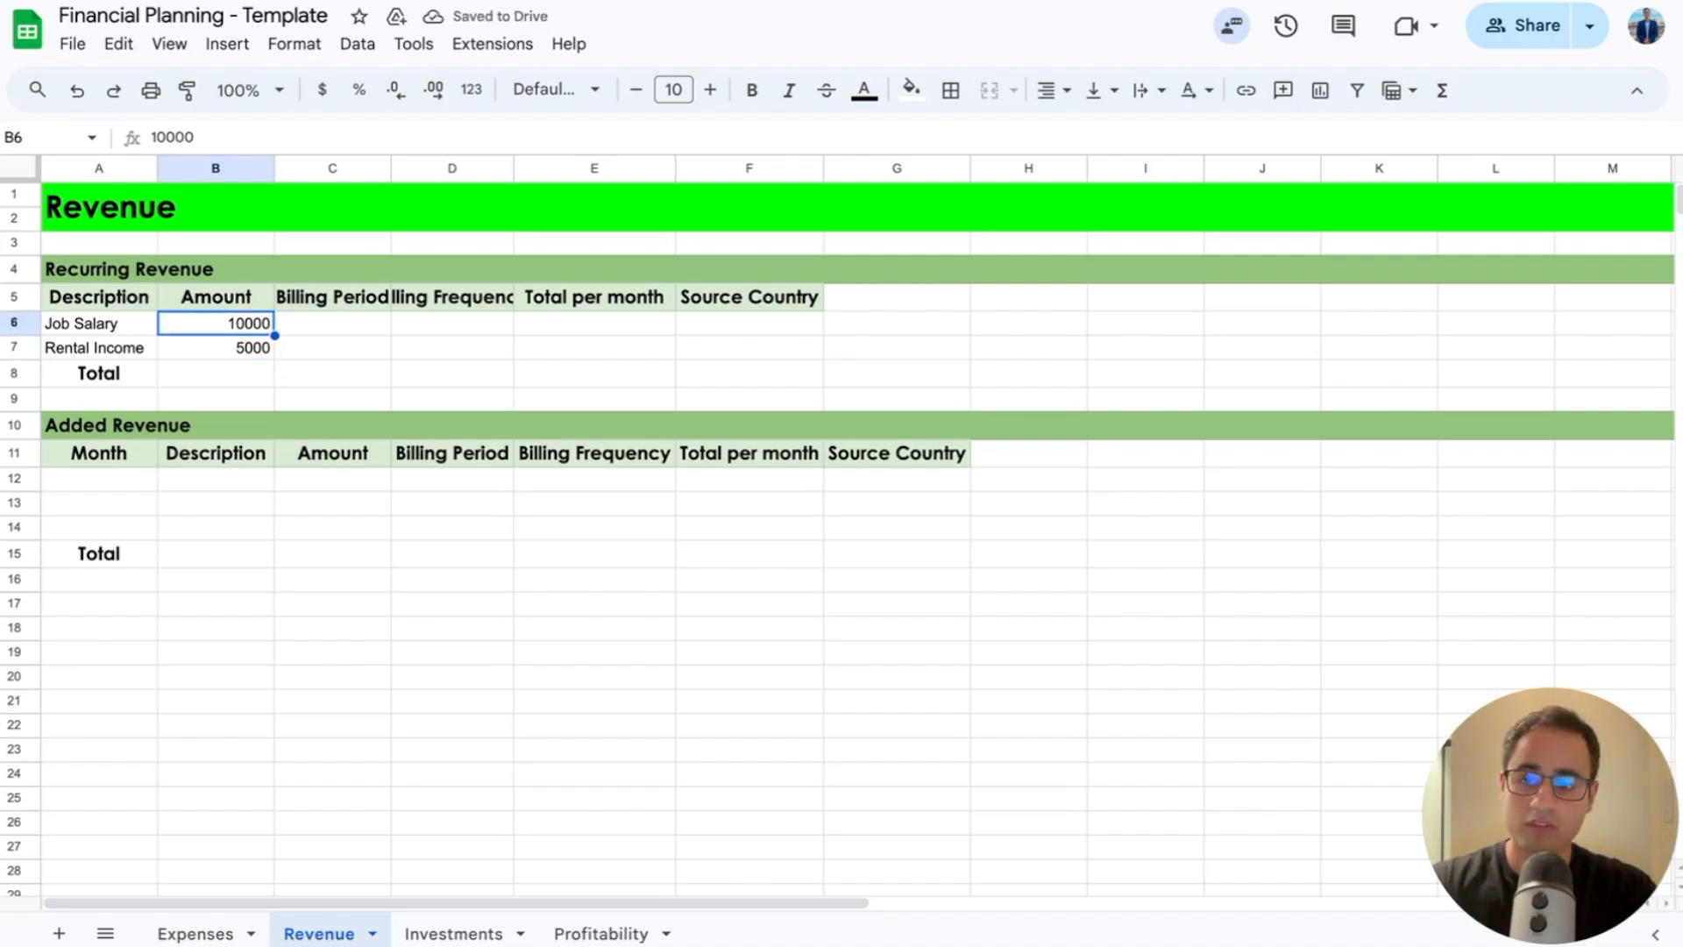
{"action": "key", "text": "Down"}
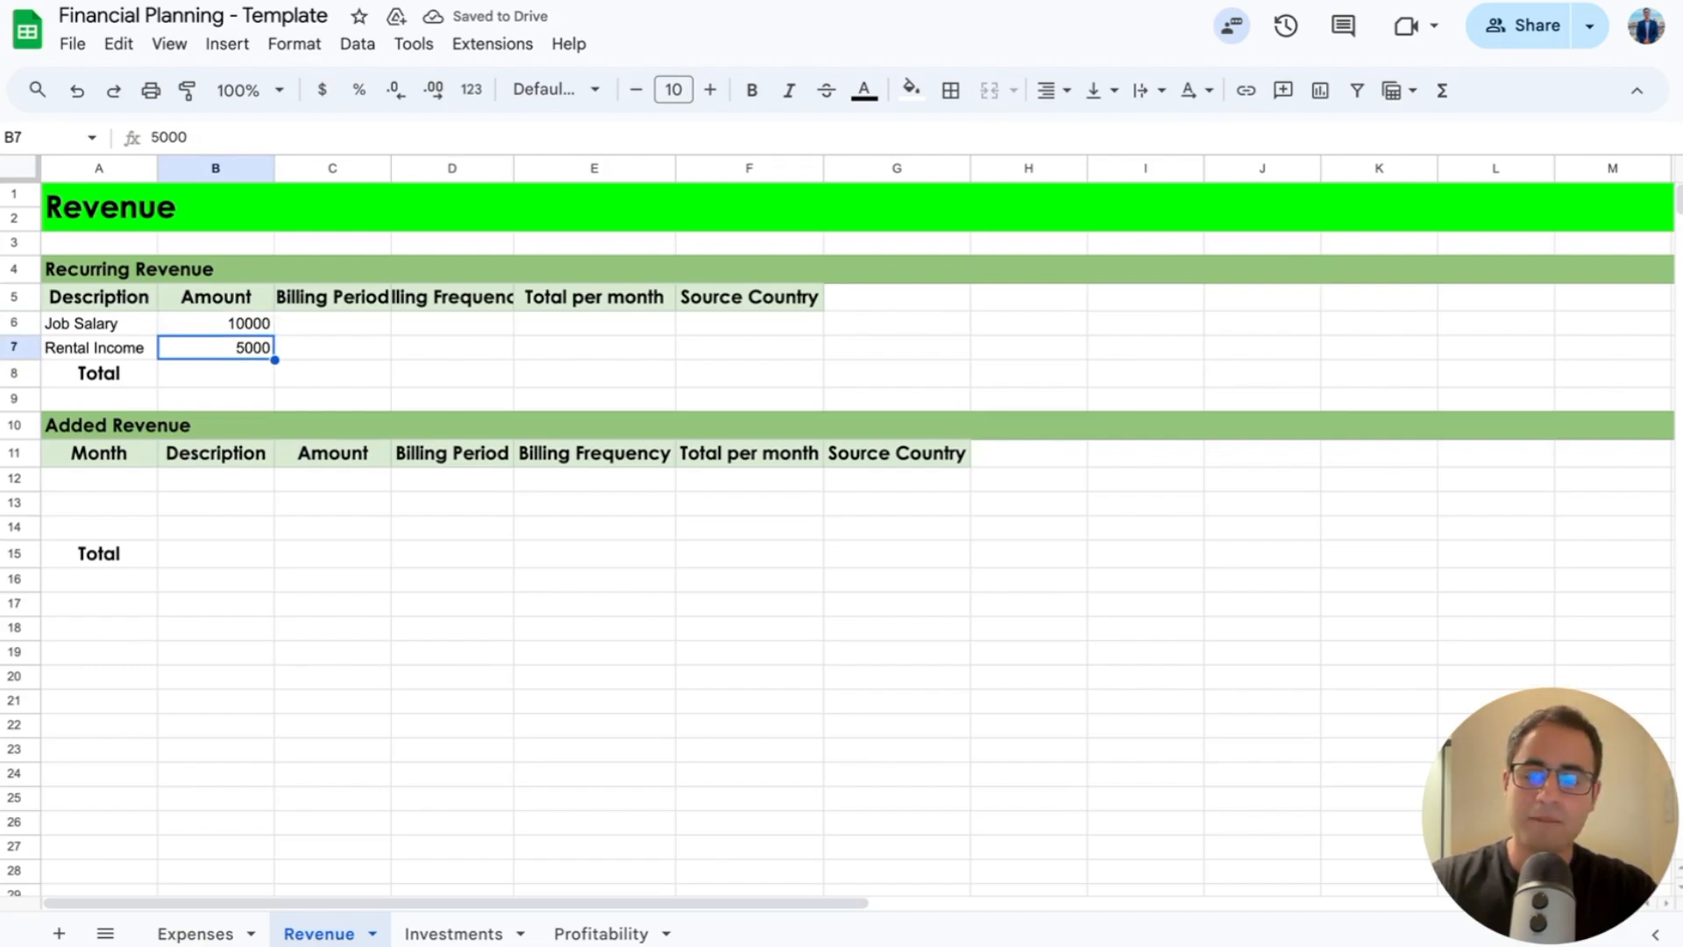
{"action": "key", "text": "Down"}
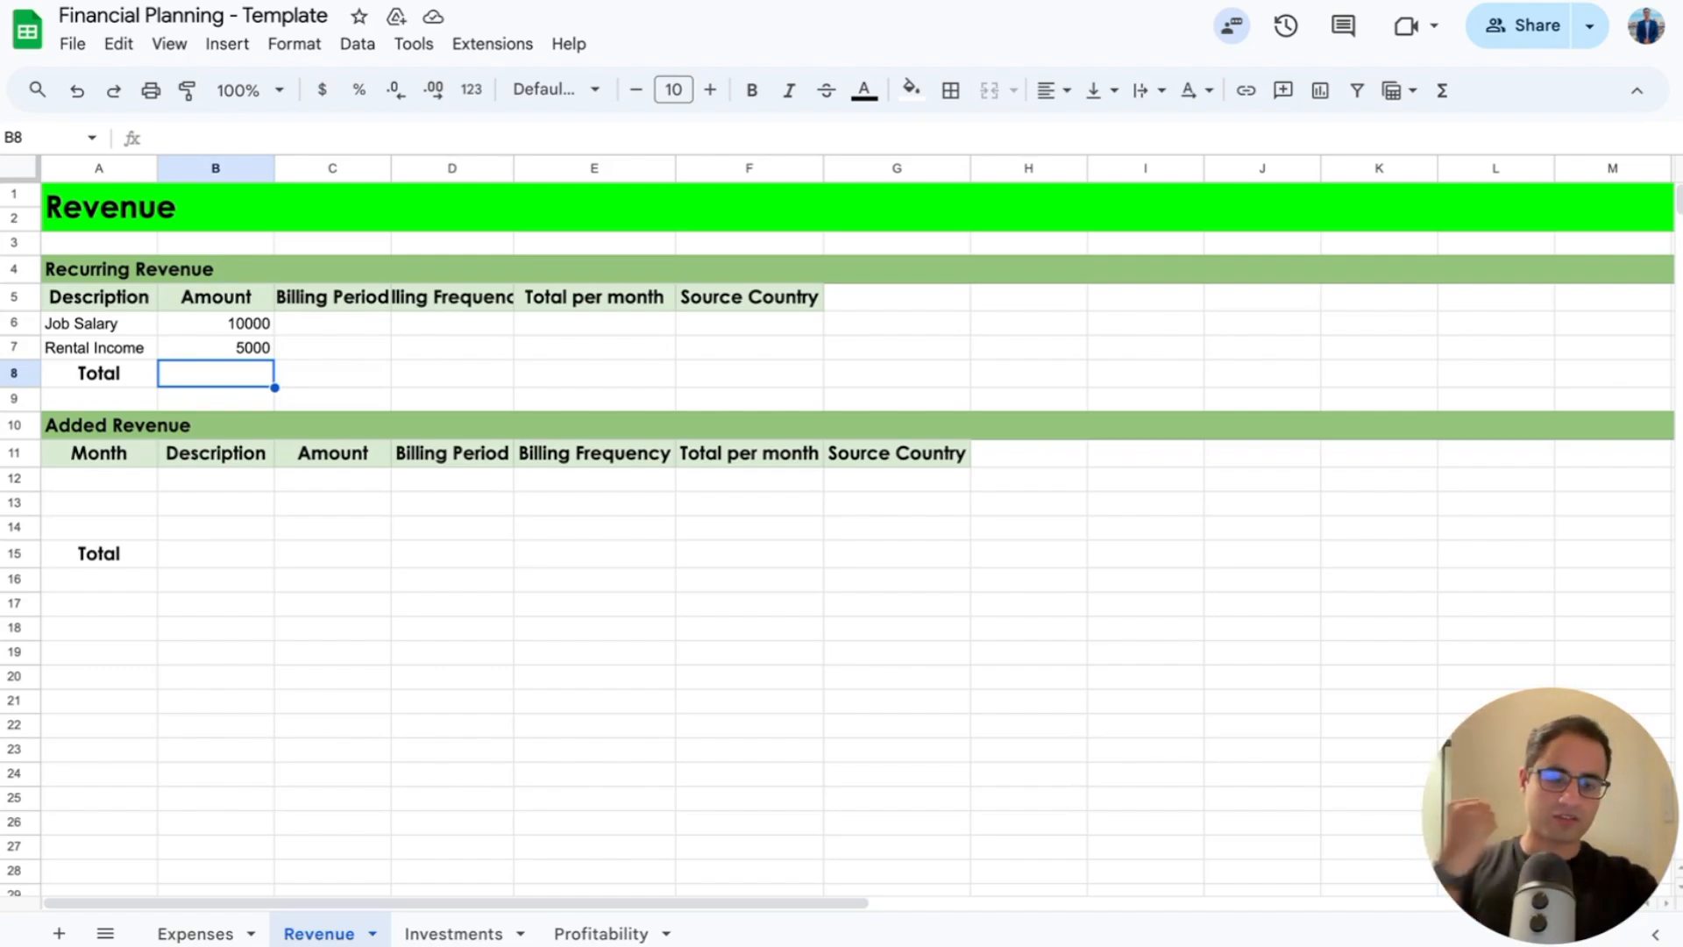
Step: Enter Commission as the first added revenue description in B12 with an amount of 500 in C12
{"action": "left_click", "coordinate": [236, 529]}
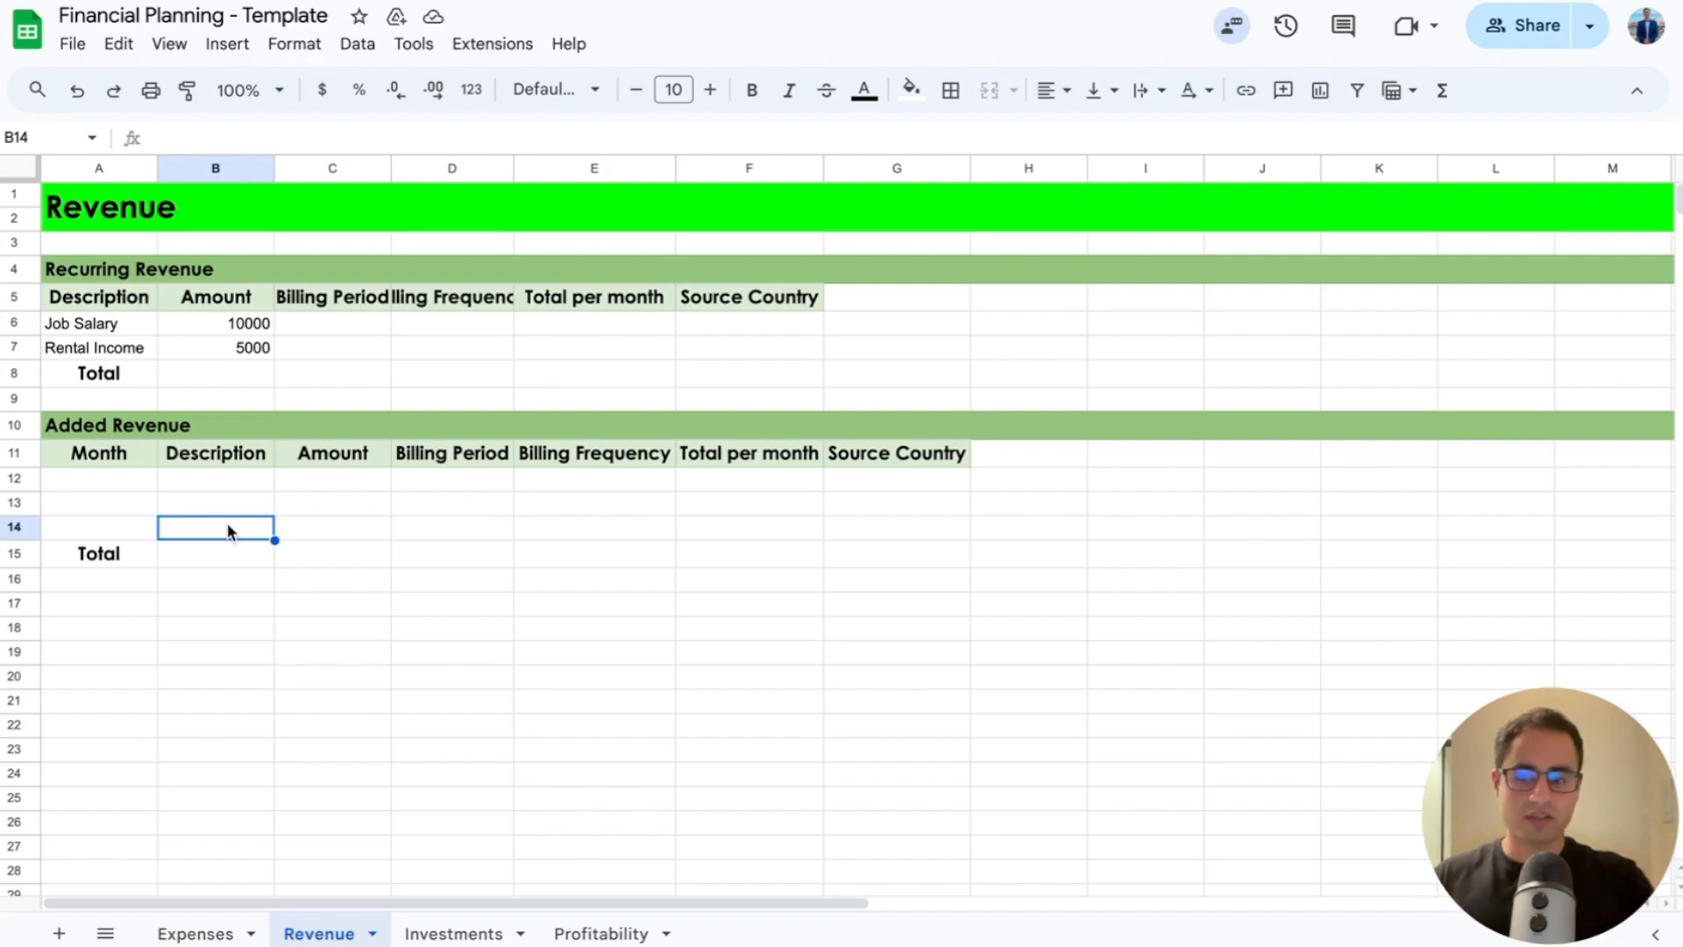
{"action": "key", "text": "Up"}
{"action": "key", "text": "Left"}
{"action": "key", "text": "Up"}
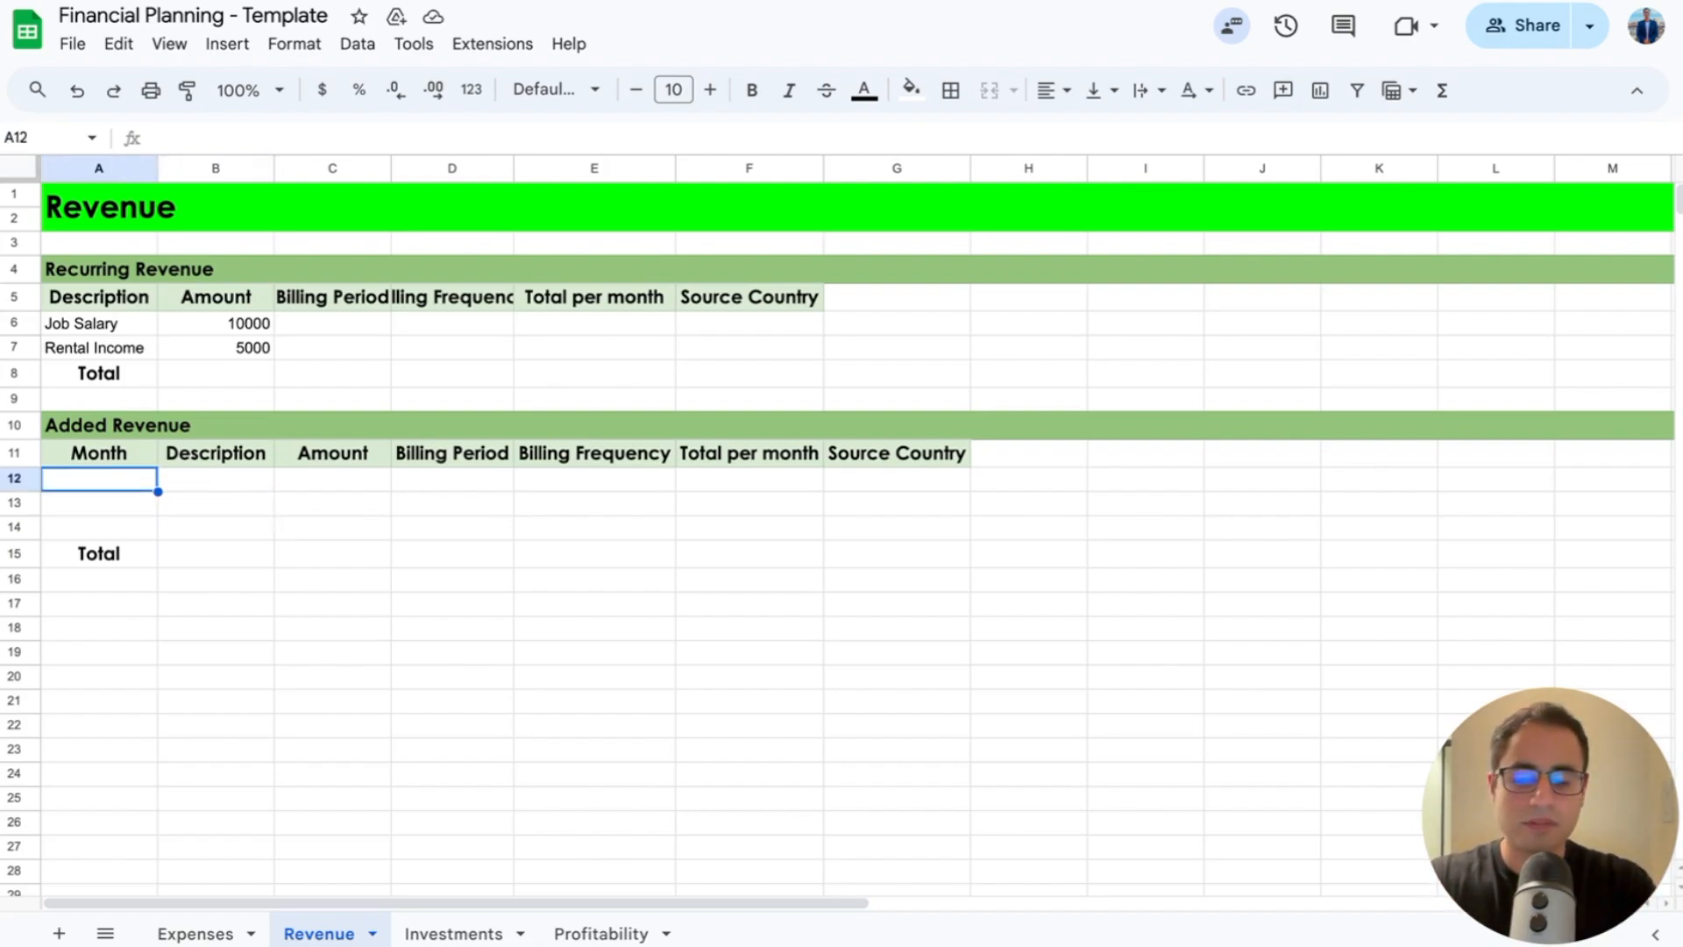
{"action": "key", "text": "Right"}
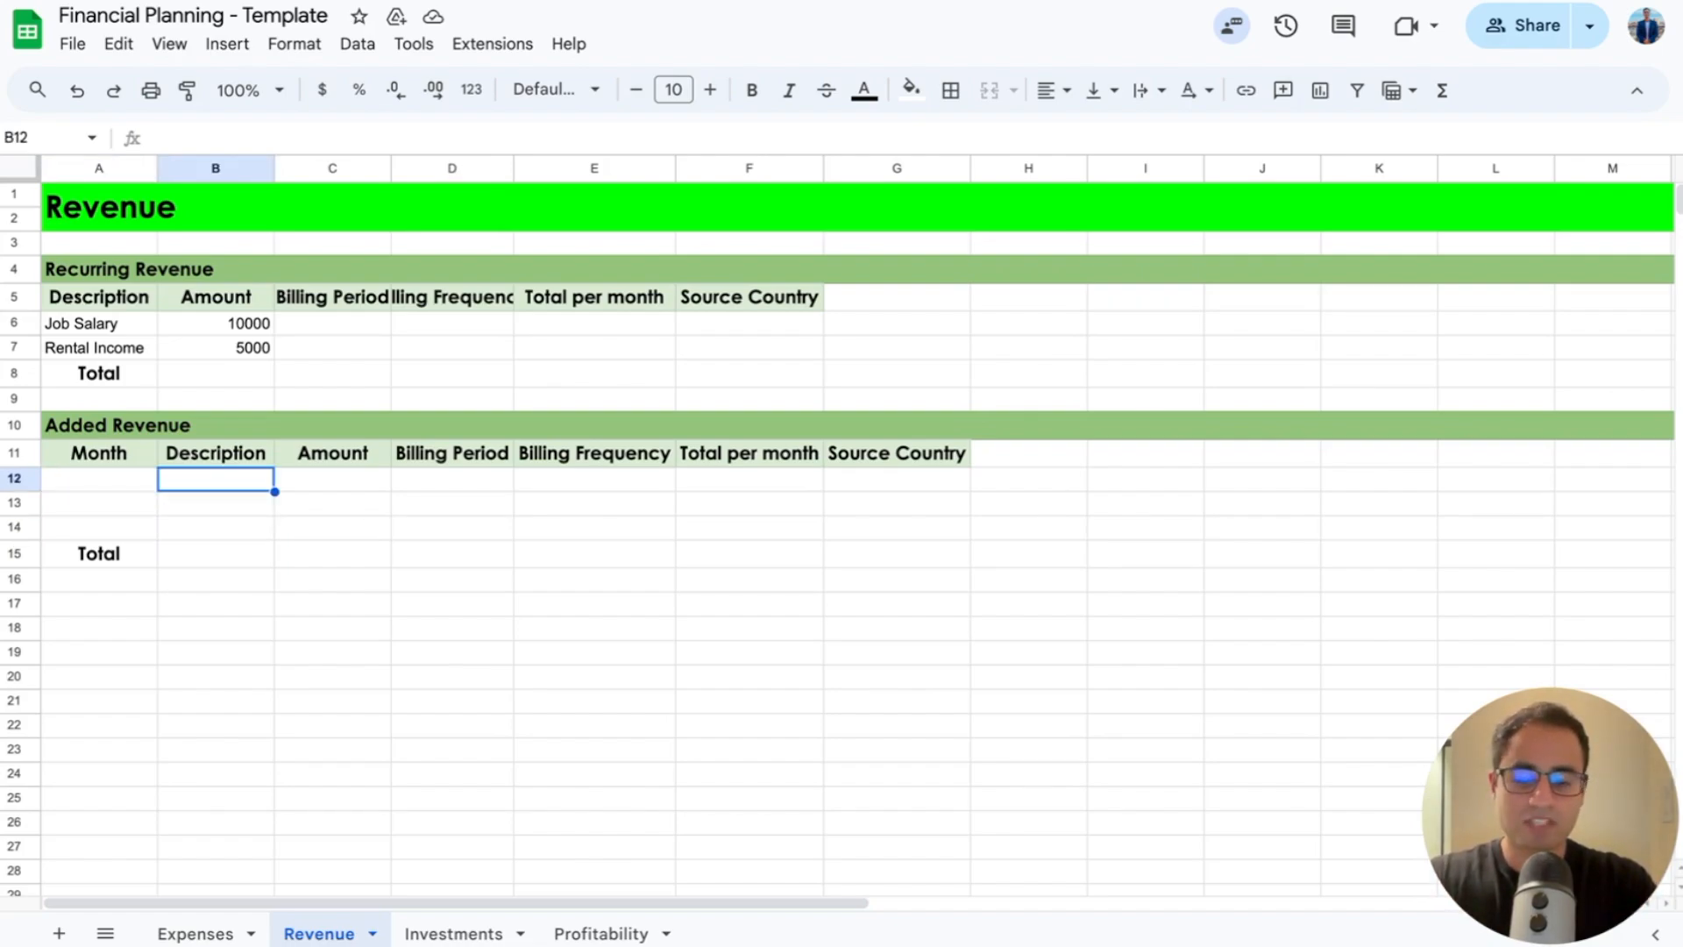
{"action": "type", "text": "Commission"}
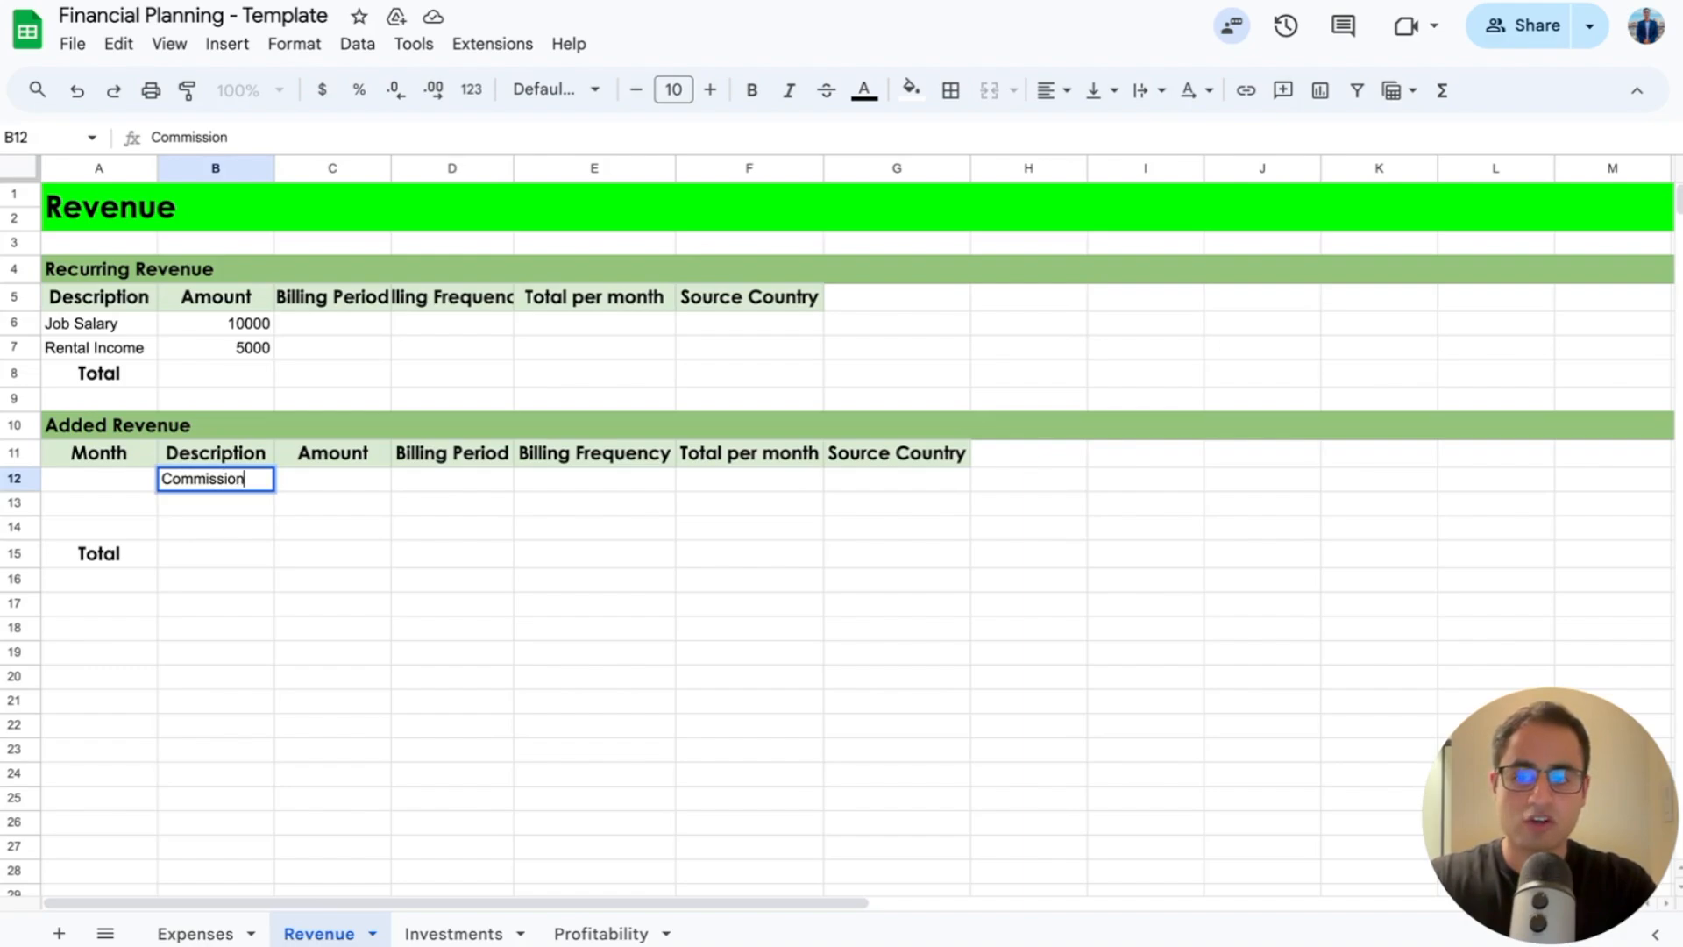
{"action": "key", "text": "Return"}
{"action": "key", "text": "Up"}
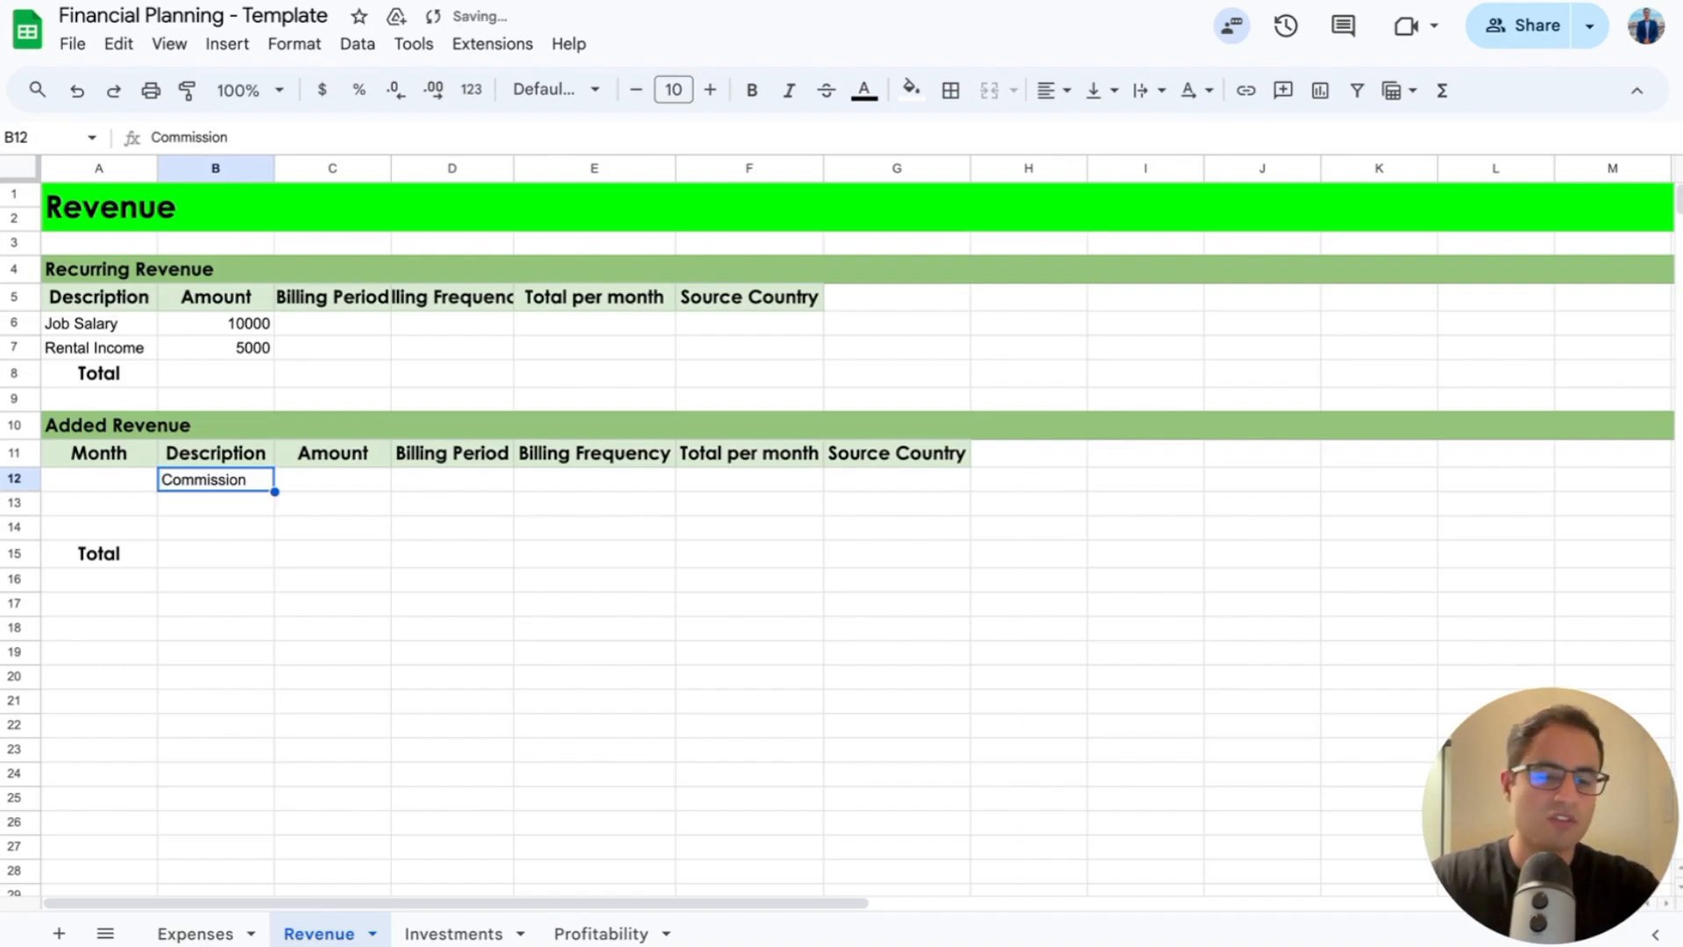
{"action": "key", "text": "Right"}
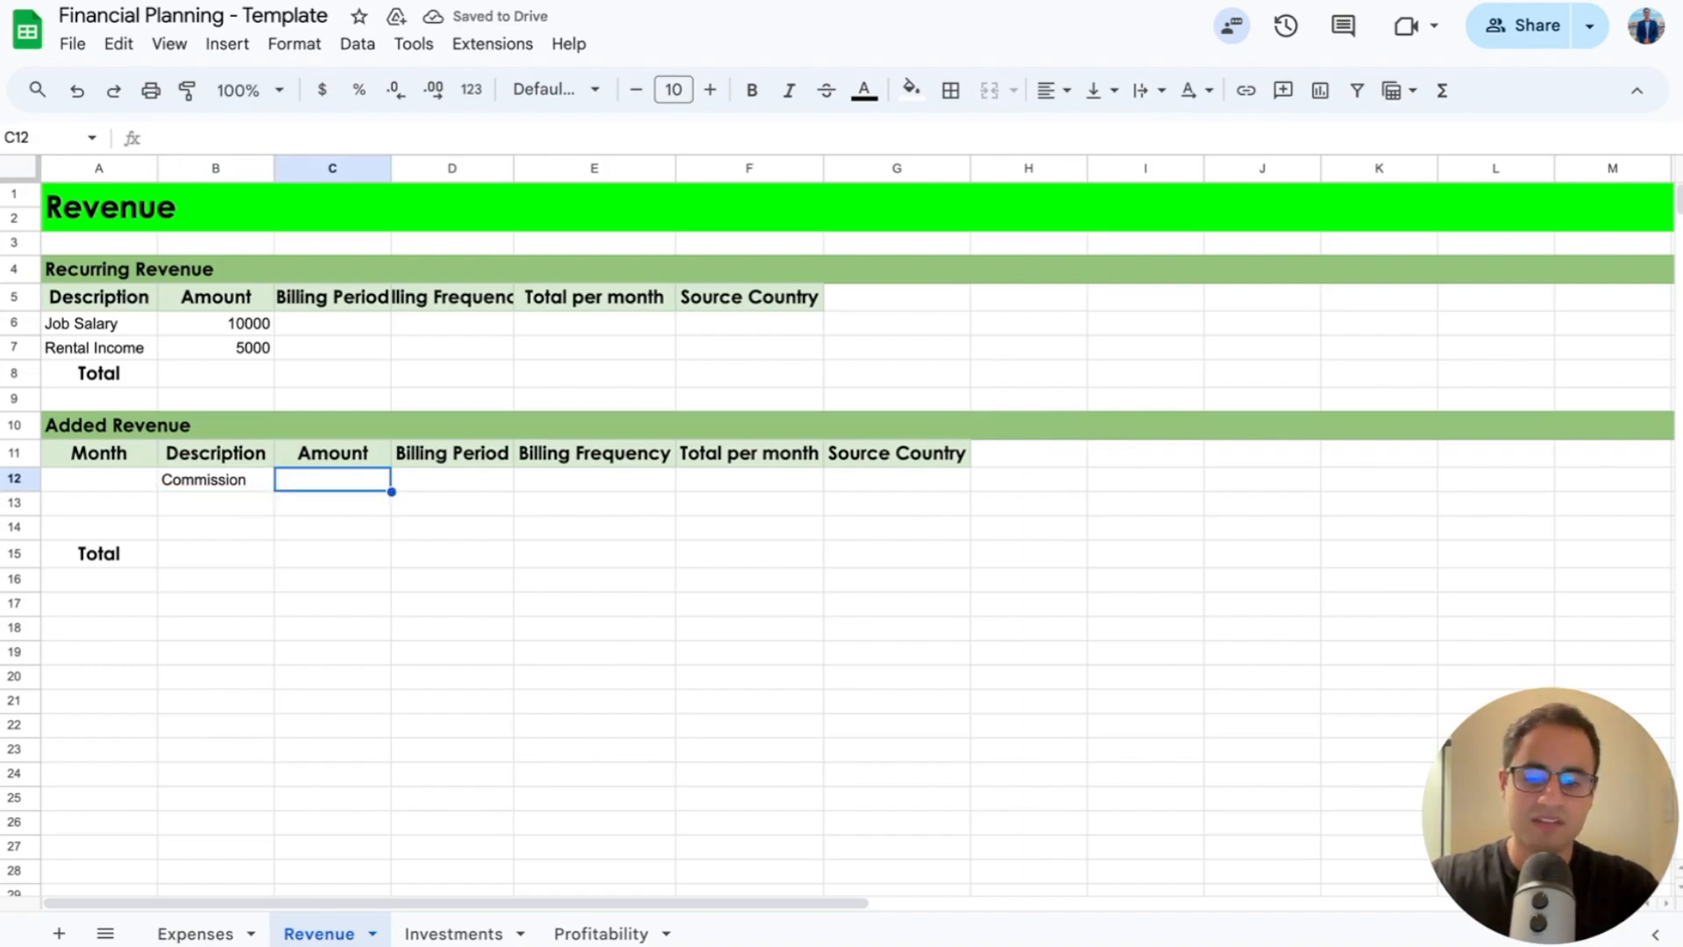
{"action": "type", "text": "500"}
{"action": "key", "text": "Return"}
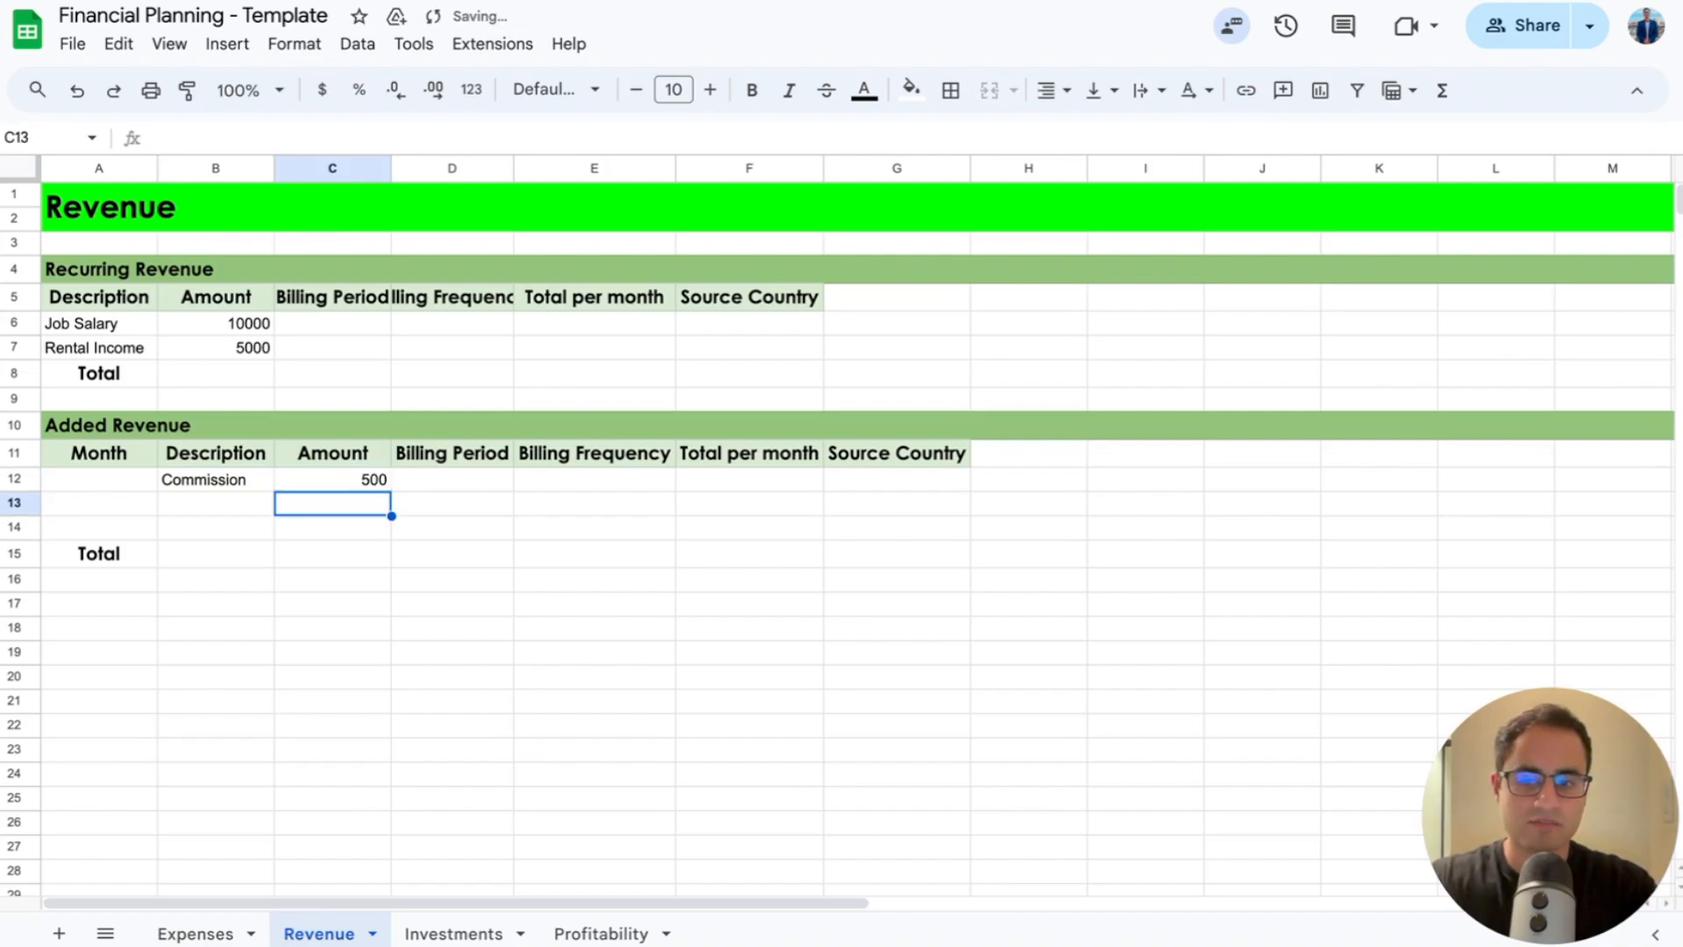
Step: Change the Commission amount in C12 to the formula =500+200+300
{"action": "key", "text": "Left"}
{"action": "key", "text": "Right"}
{"action": "key", "text": "Up"}
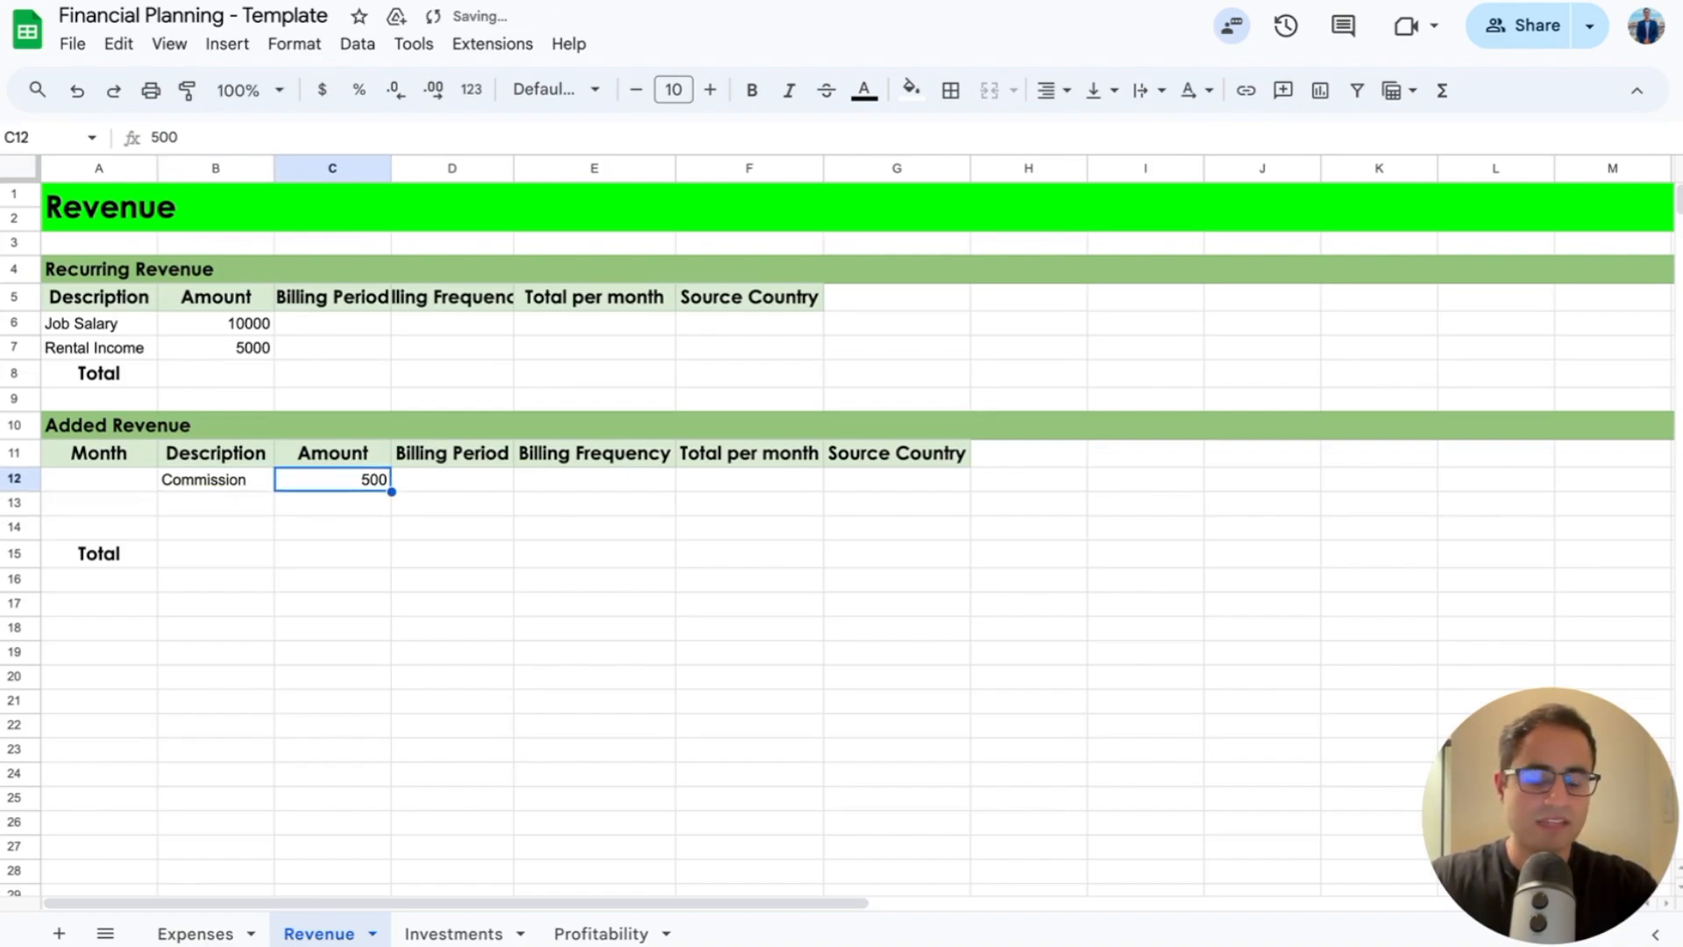
{"action": "key", "text": "Return"}
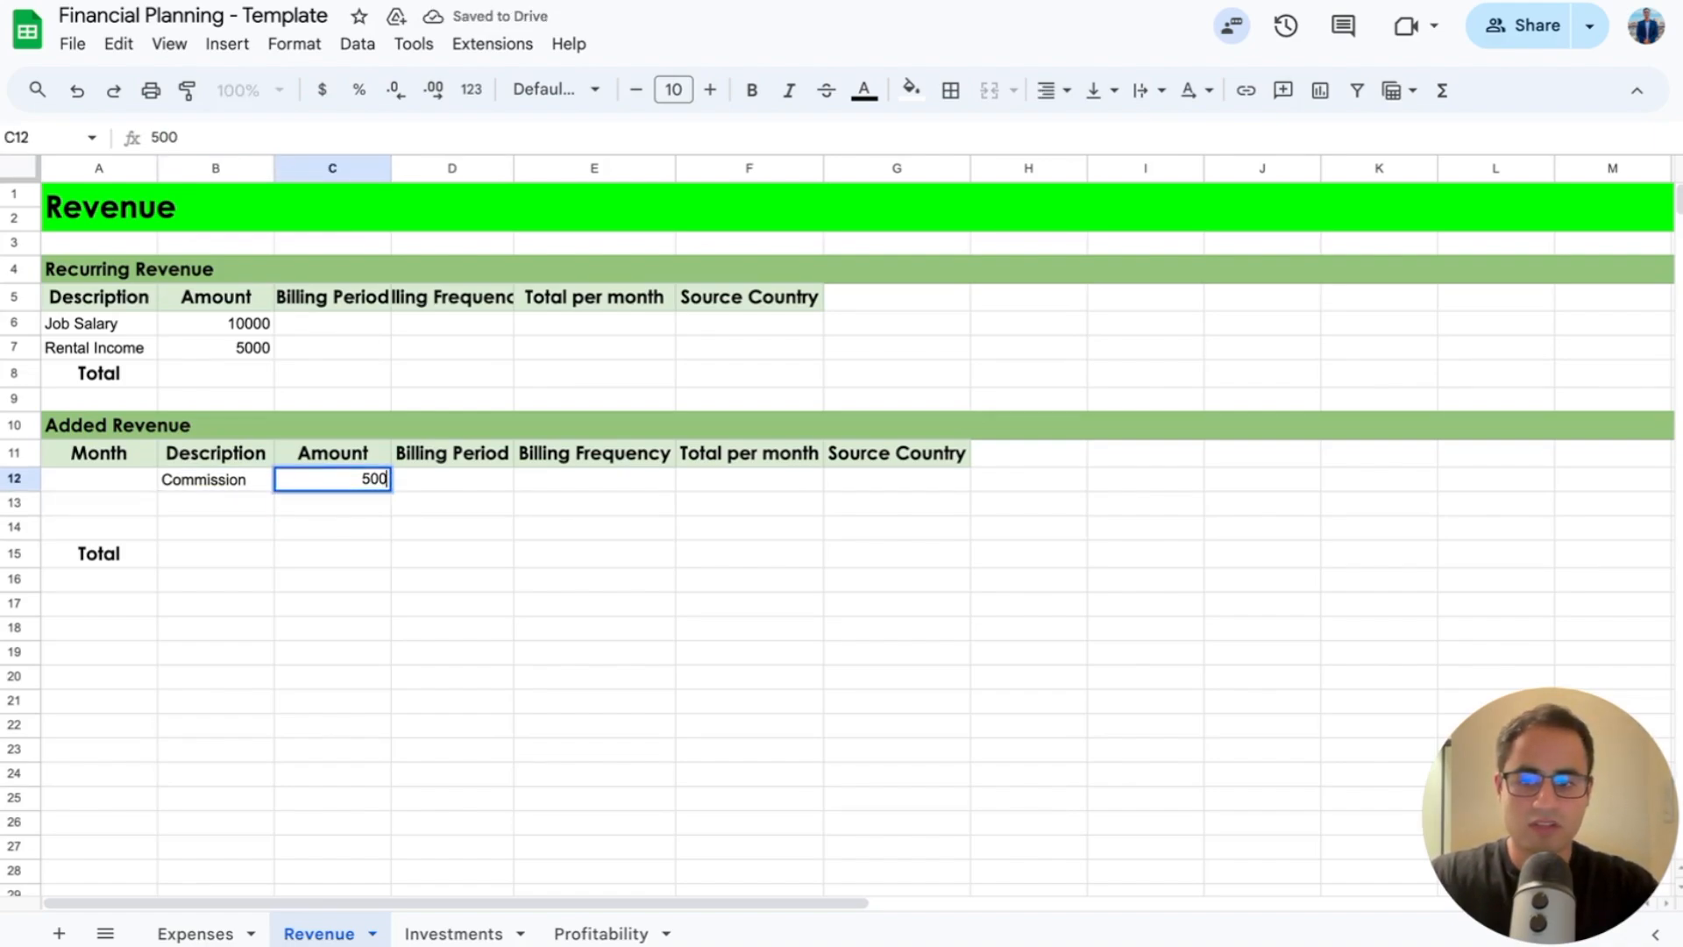
{"action": "key", "text": "Left"}
{"action": "key", "text": "Left"}
{"action": "key", "text": "Left"}
{"action": "type", "text": "="}
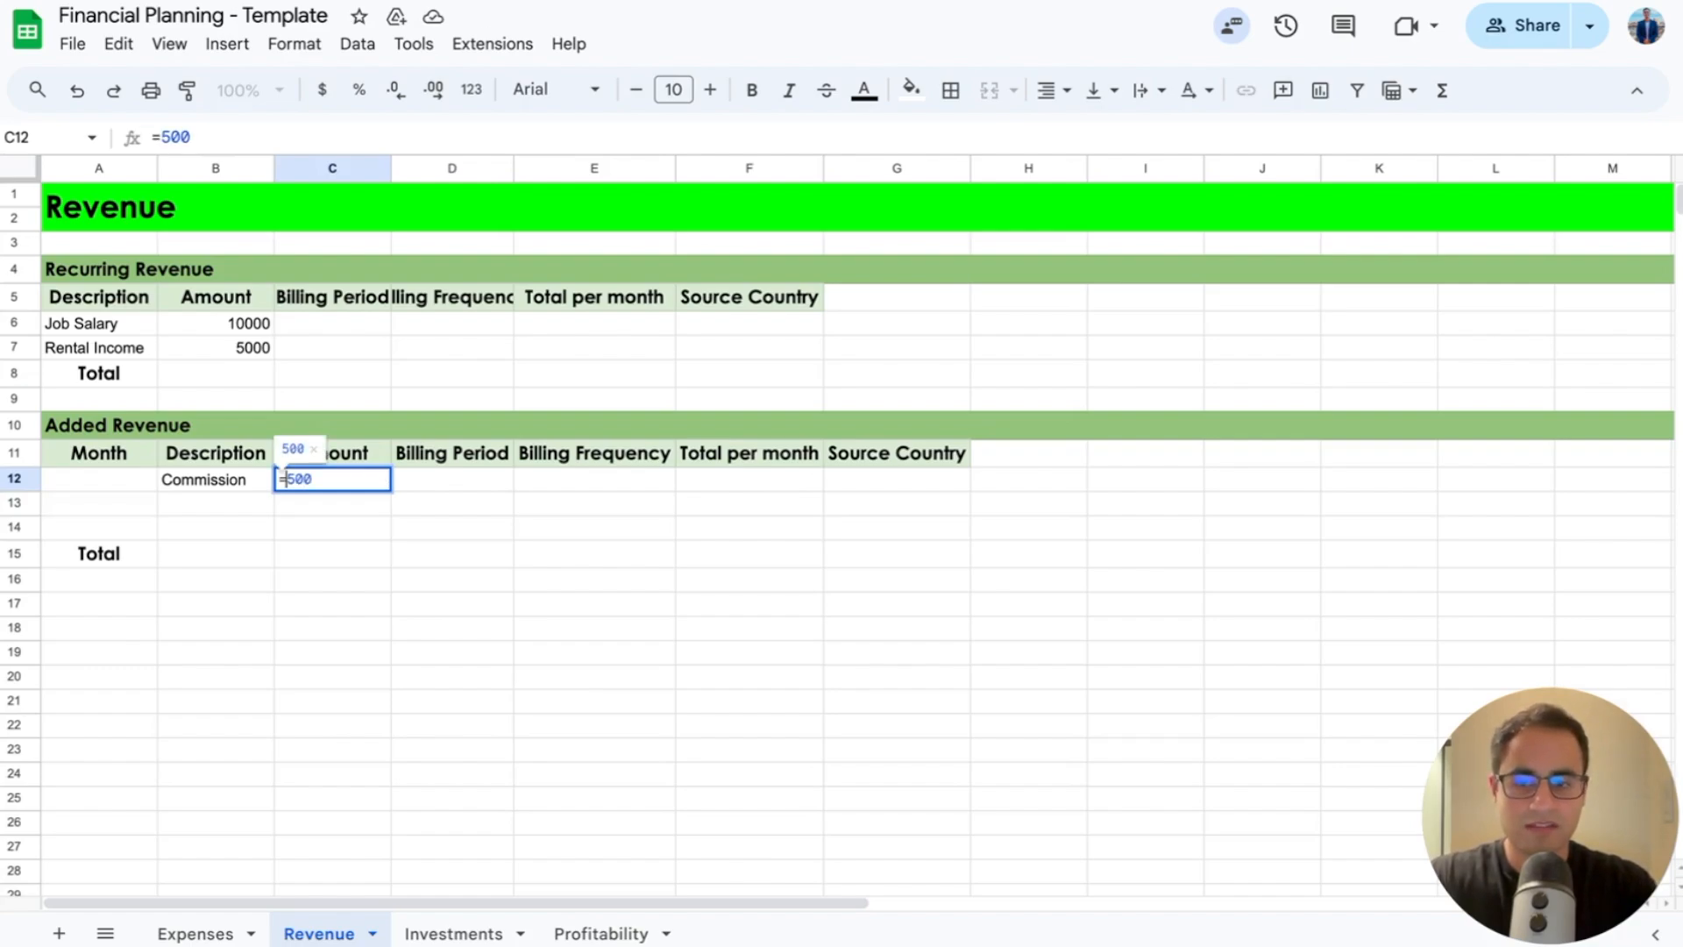
{"action": "key", "text": "Right"}
{"action": "key", "text": "Right"}
{"action": "key", "text": "Right"}
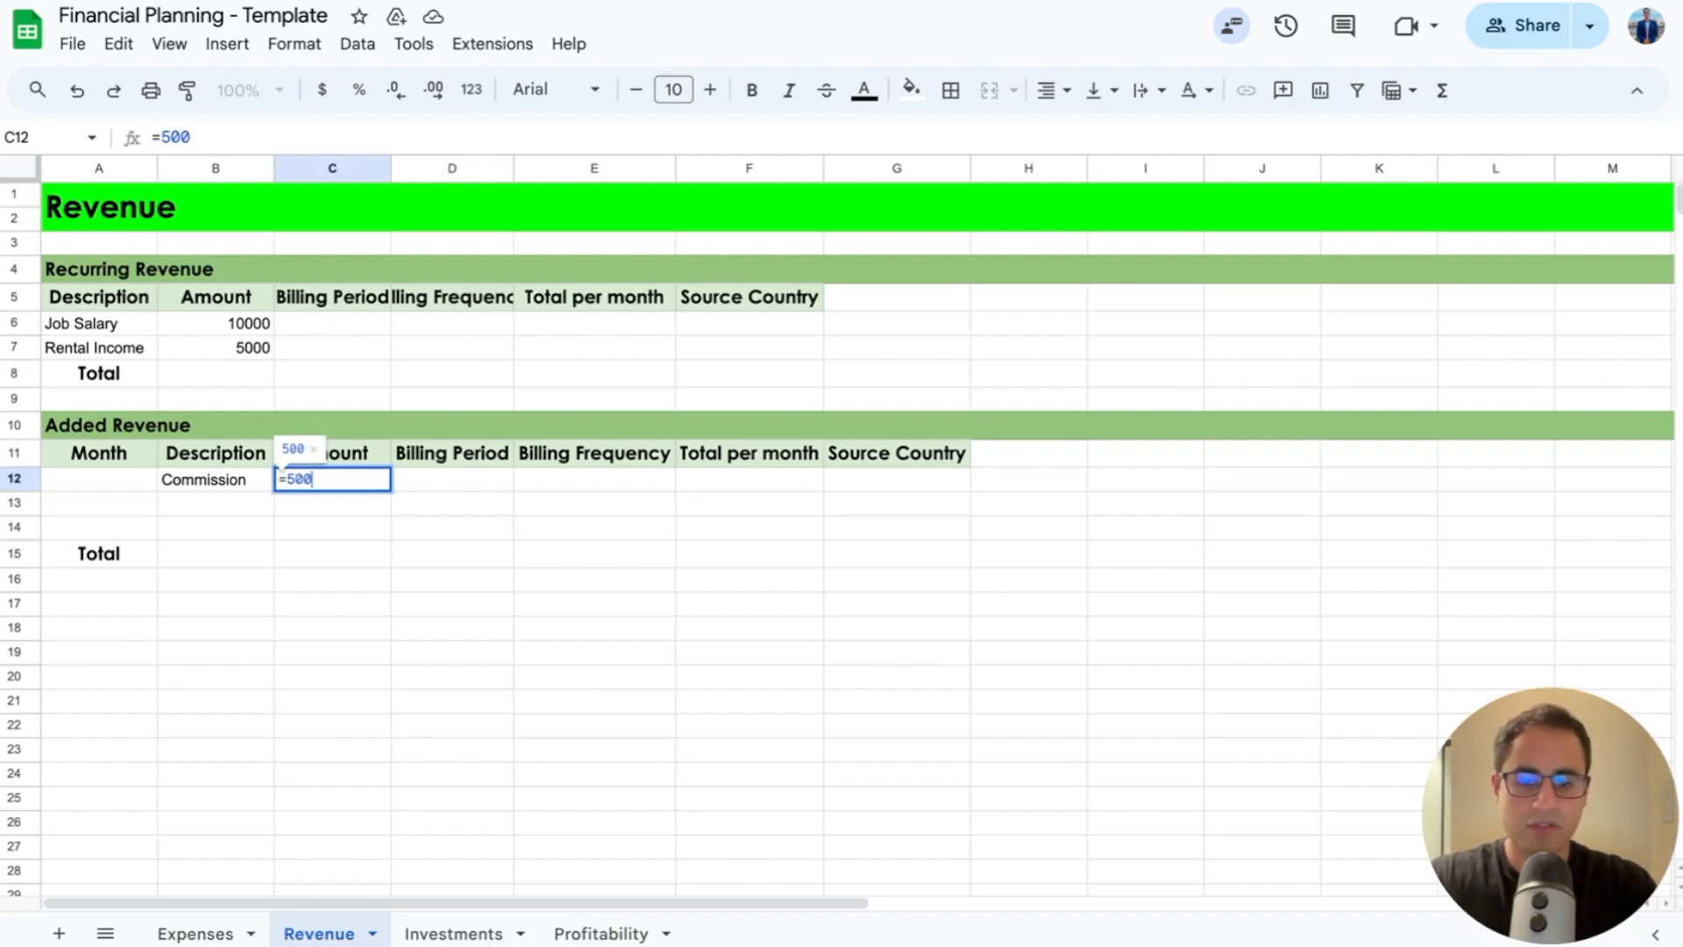
{"action": "type", "text": "+"}
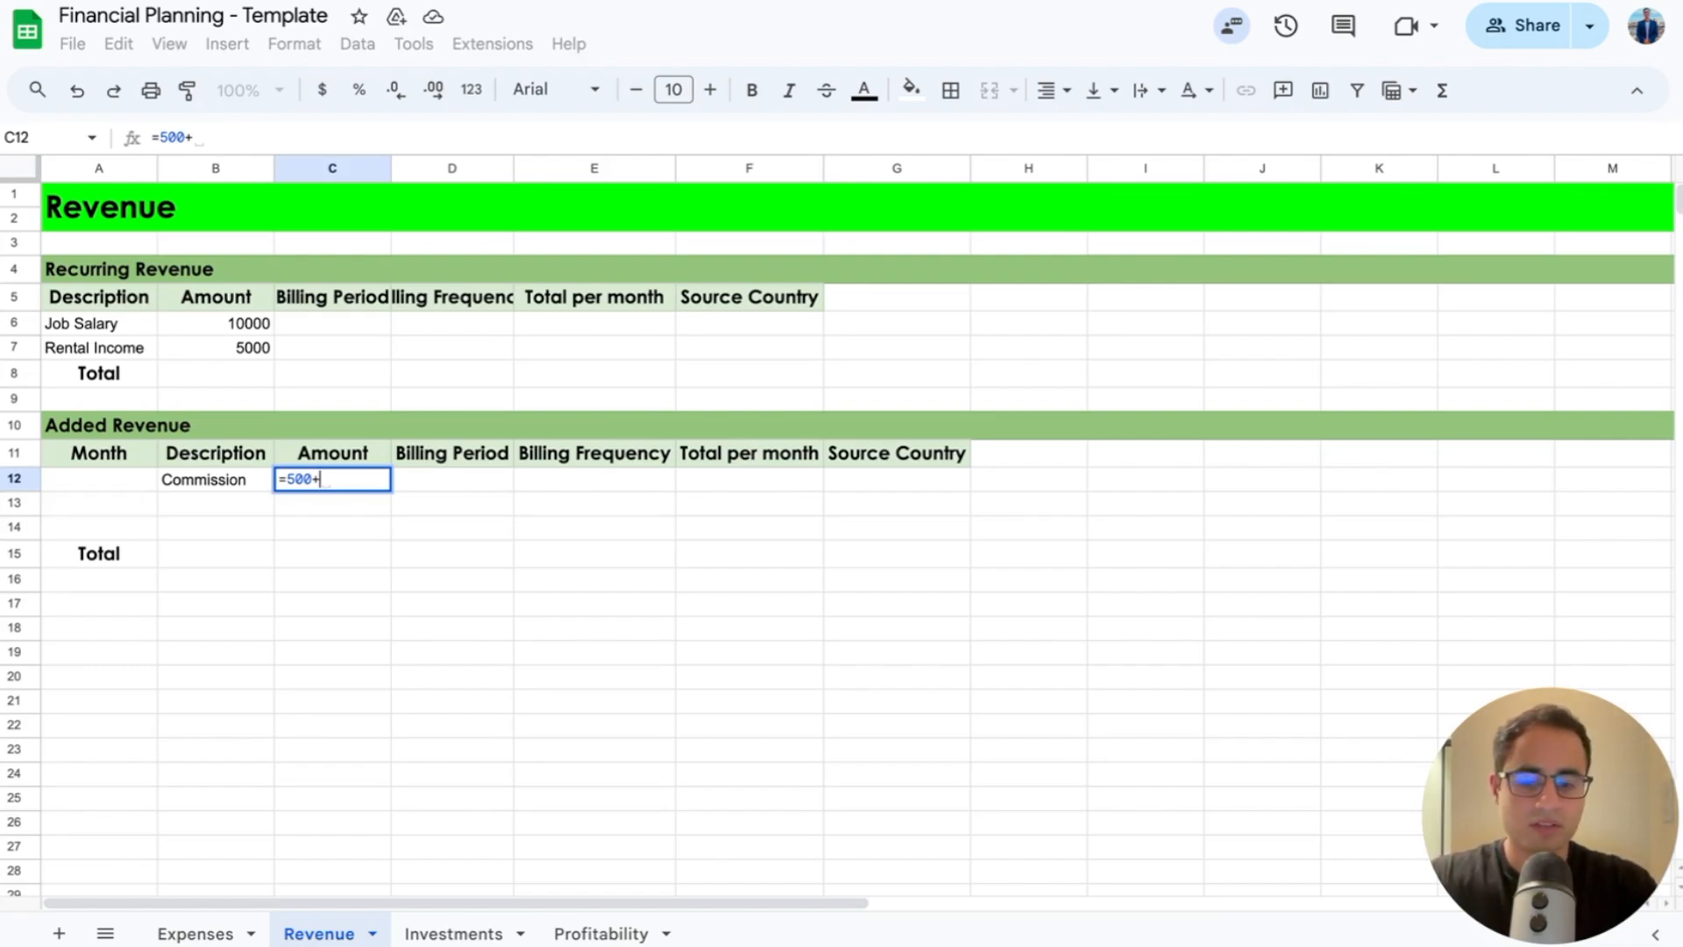
{"action": "type", "text": "200+300"}
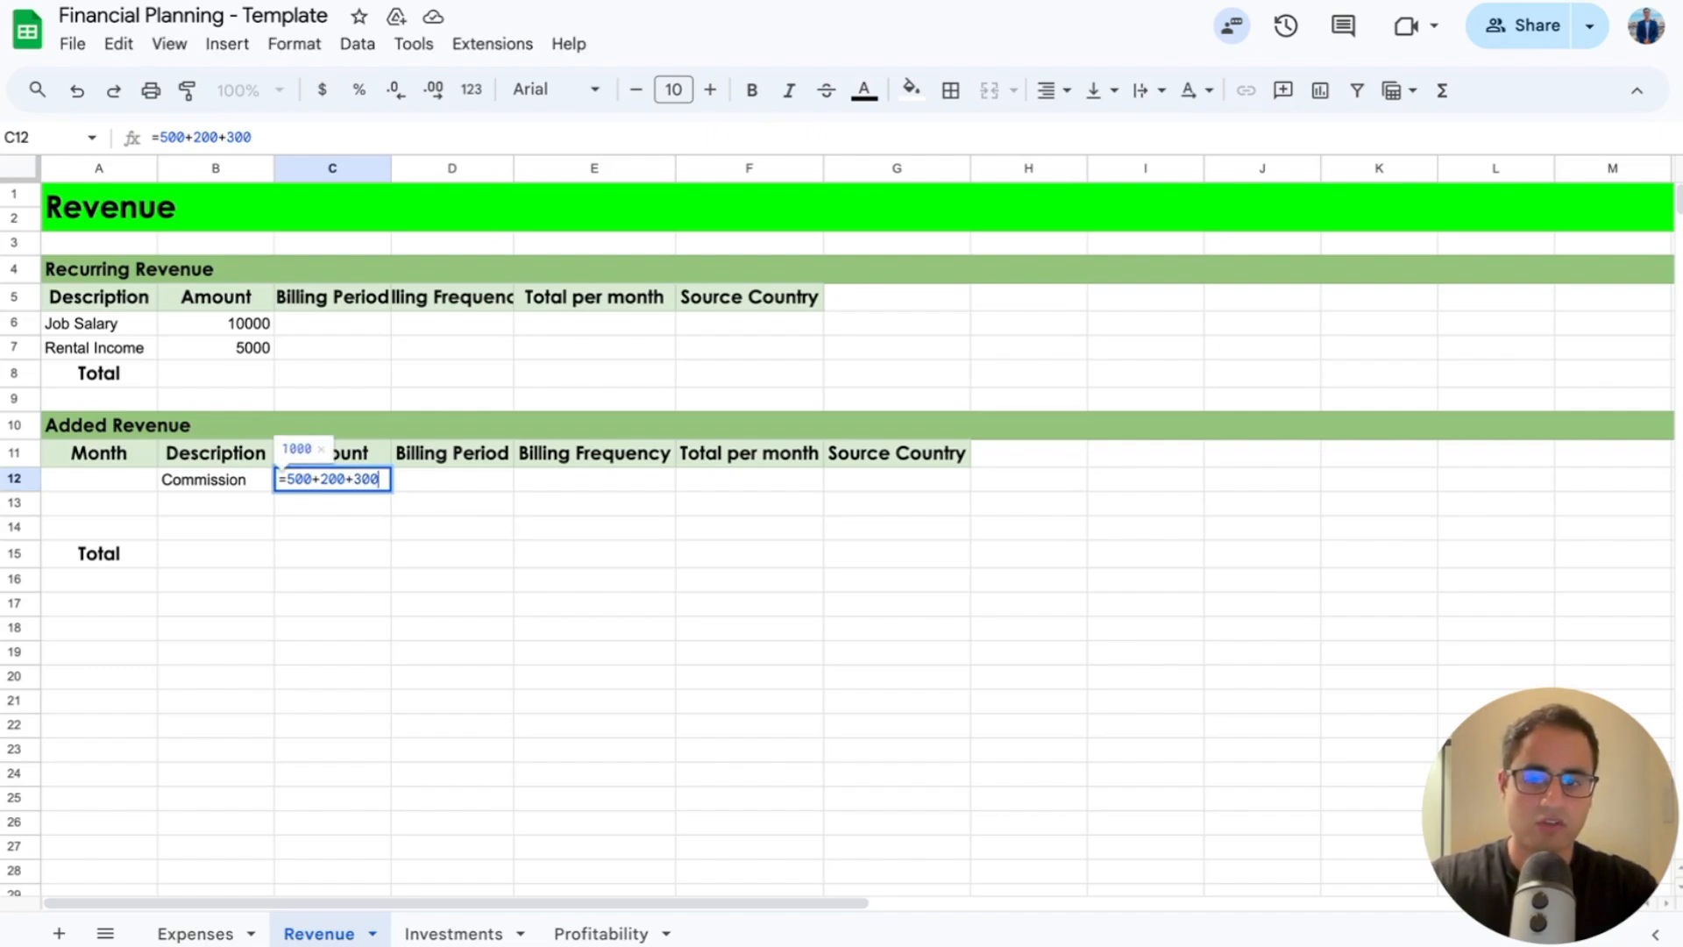
{"action": "key", "text": "Return"}
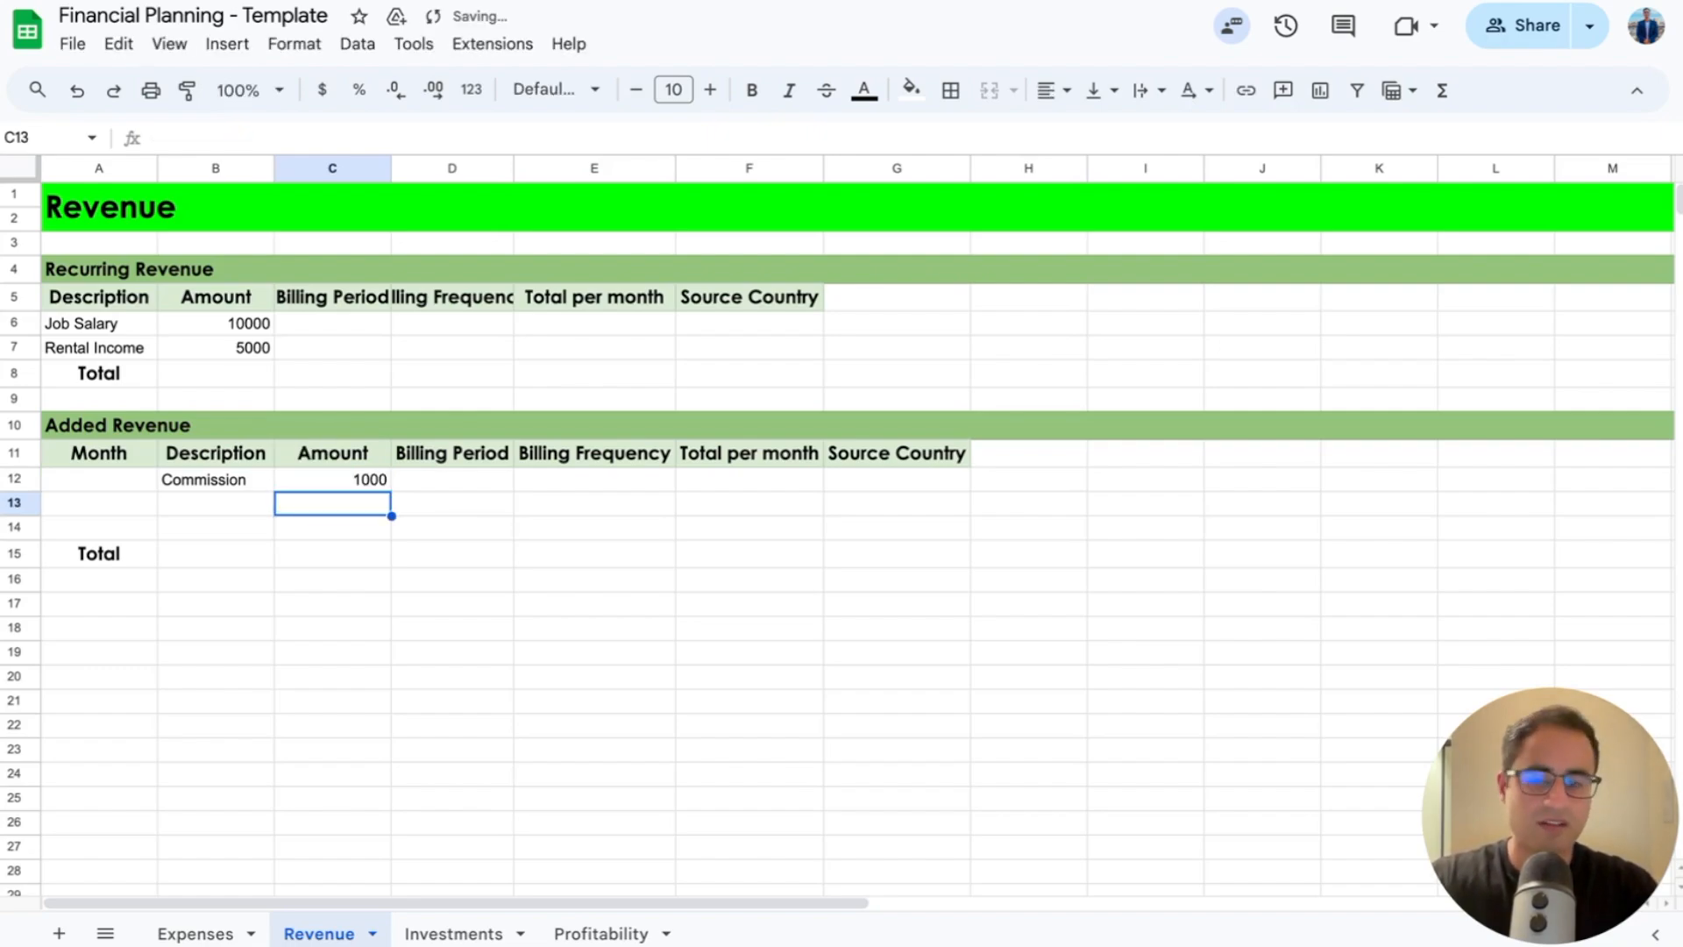
Step: Enter Interest as the second added revenue description in B13 with the amount formula =20+40+5 in C13
{"action": "key", "text": "Left"}
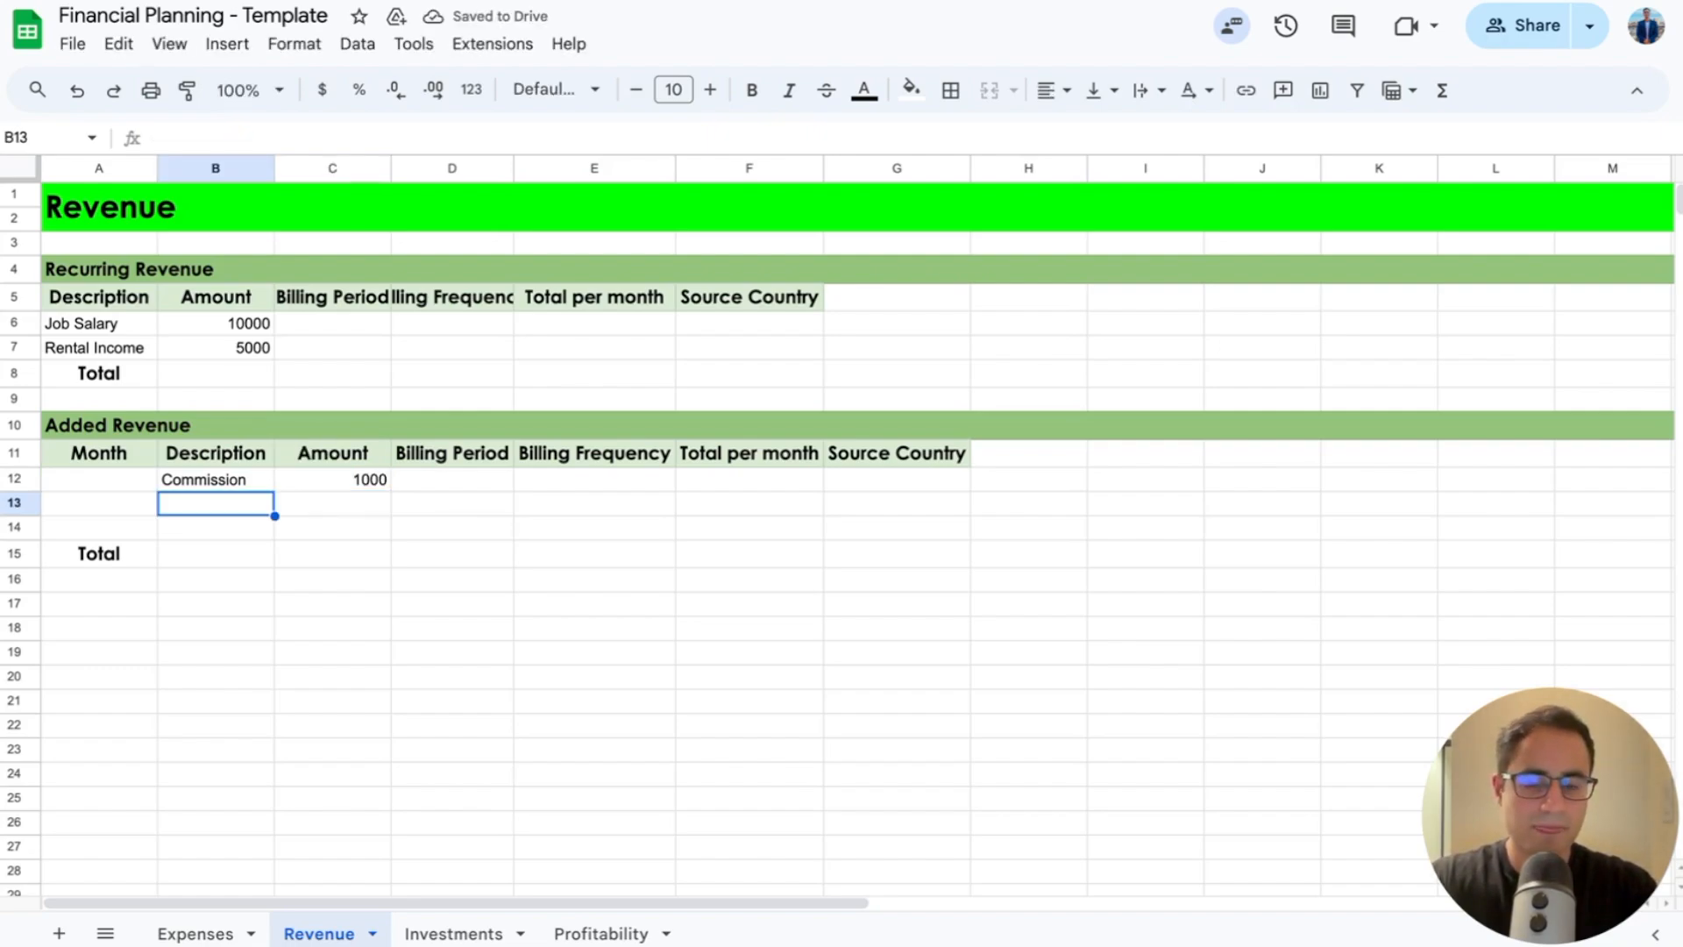
{"action": "type", "text": "terest"}
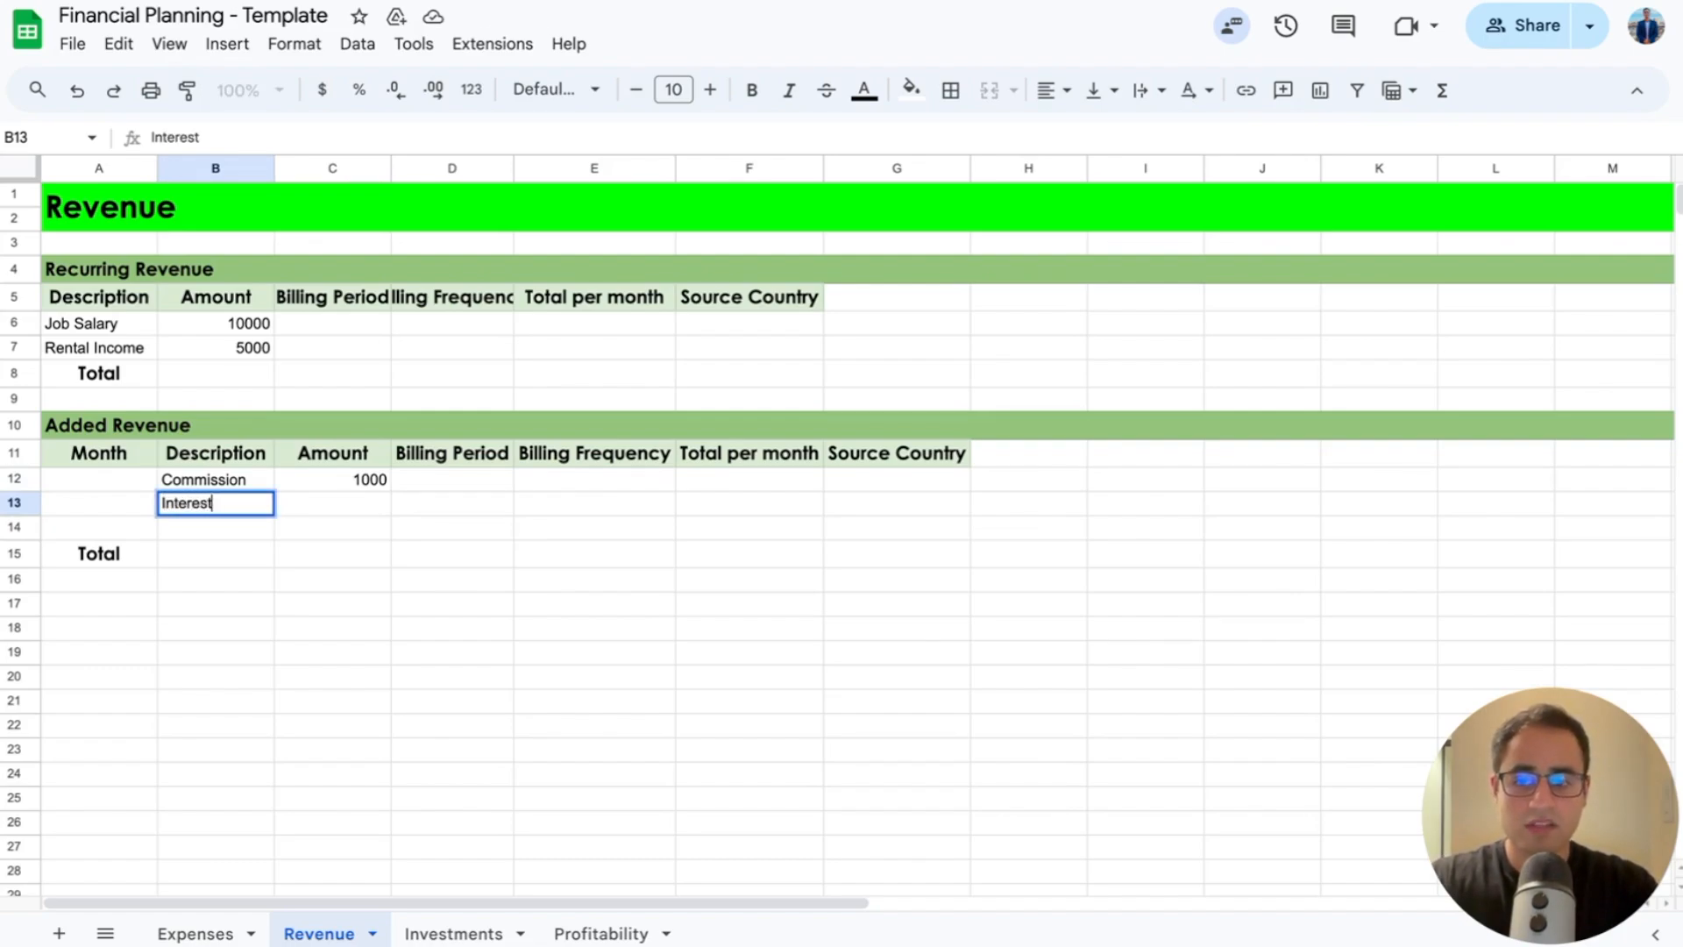
{"action": "key", "text": "ctrl+Return"}
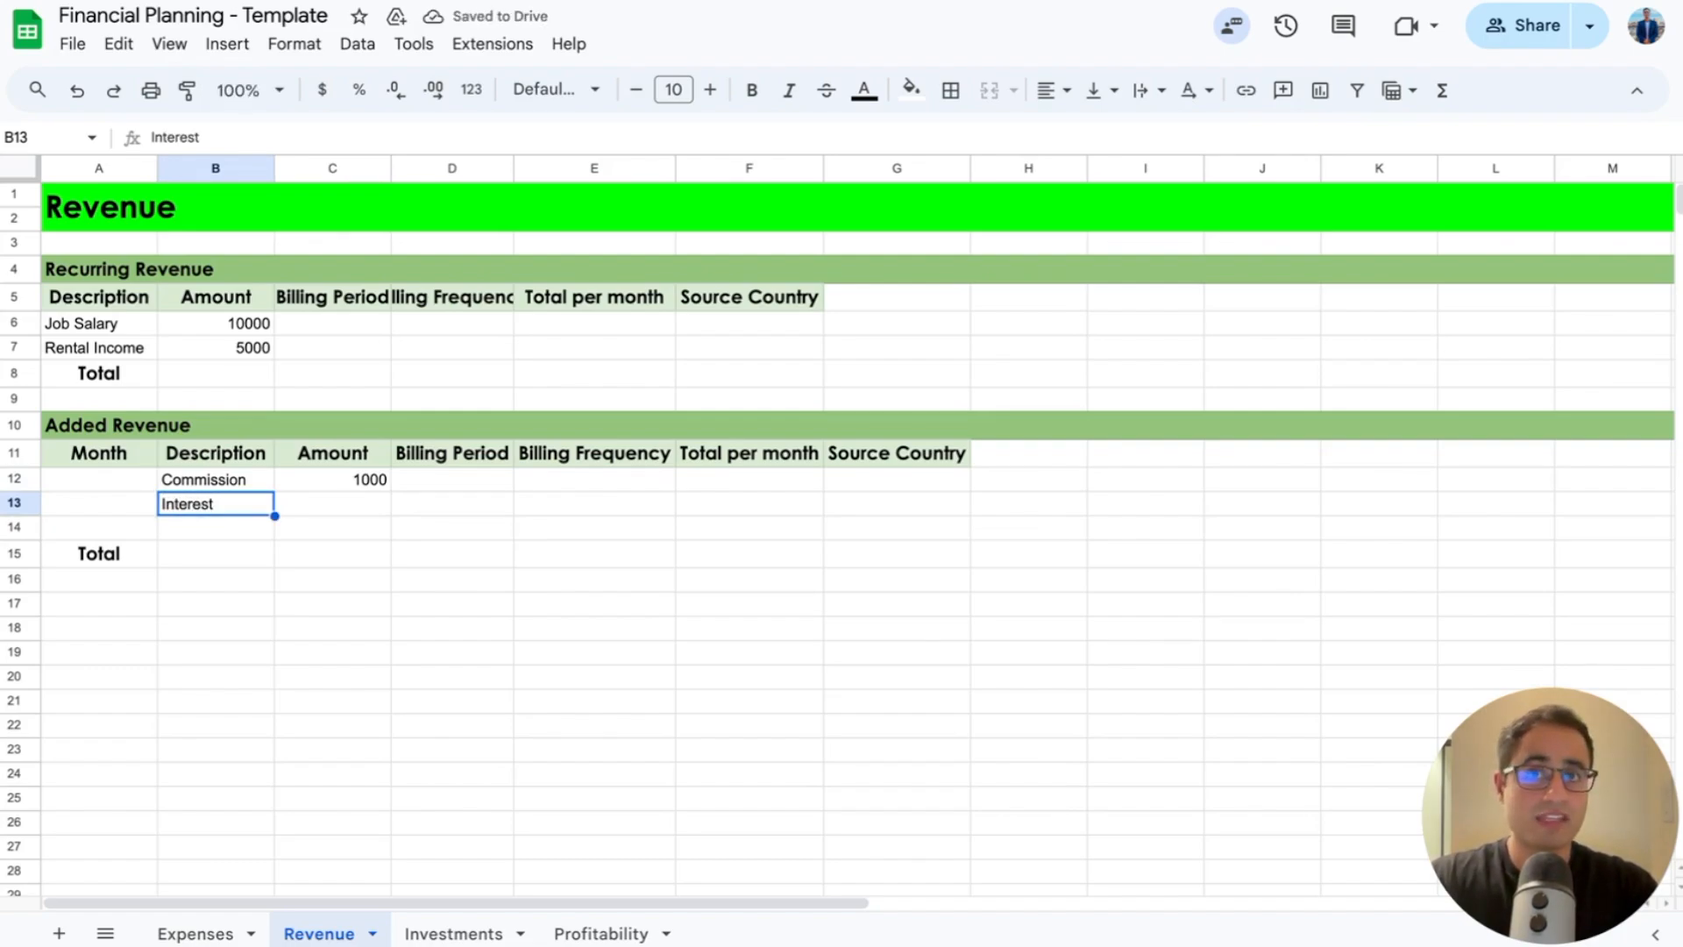
{"action": "key", "text": "Right"}
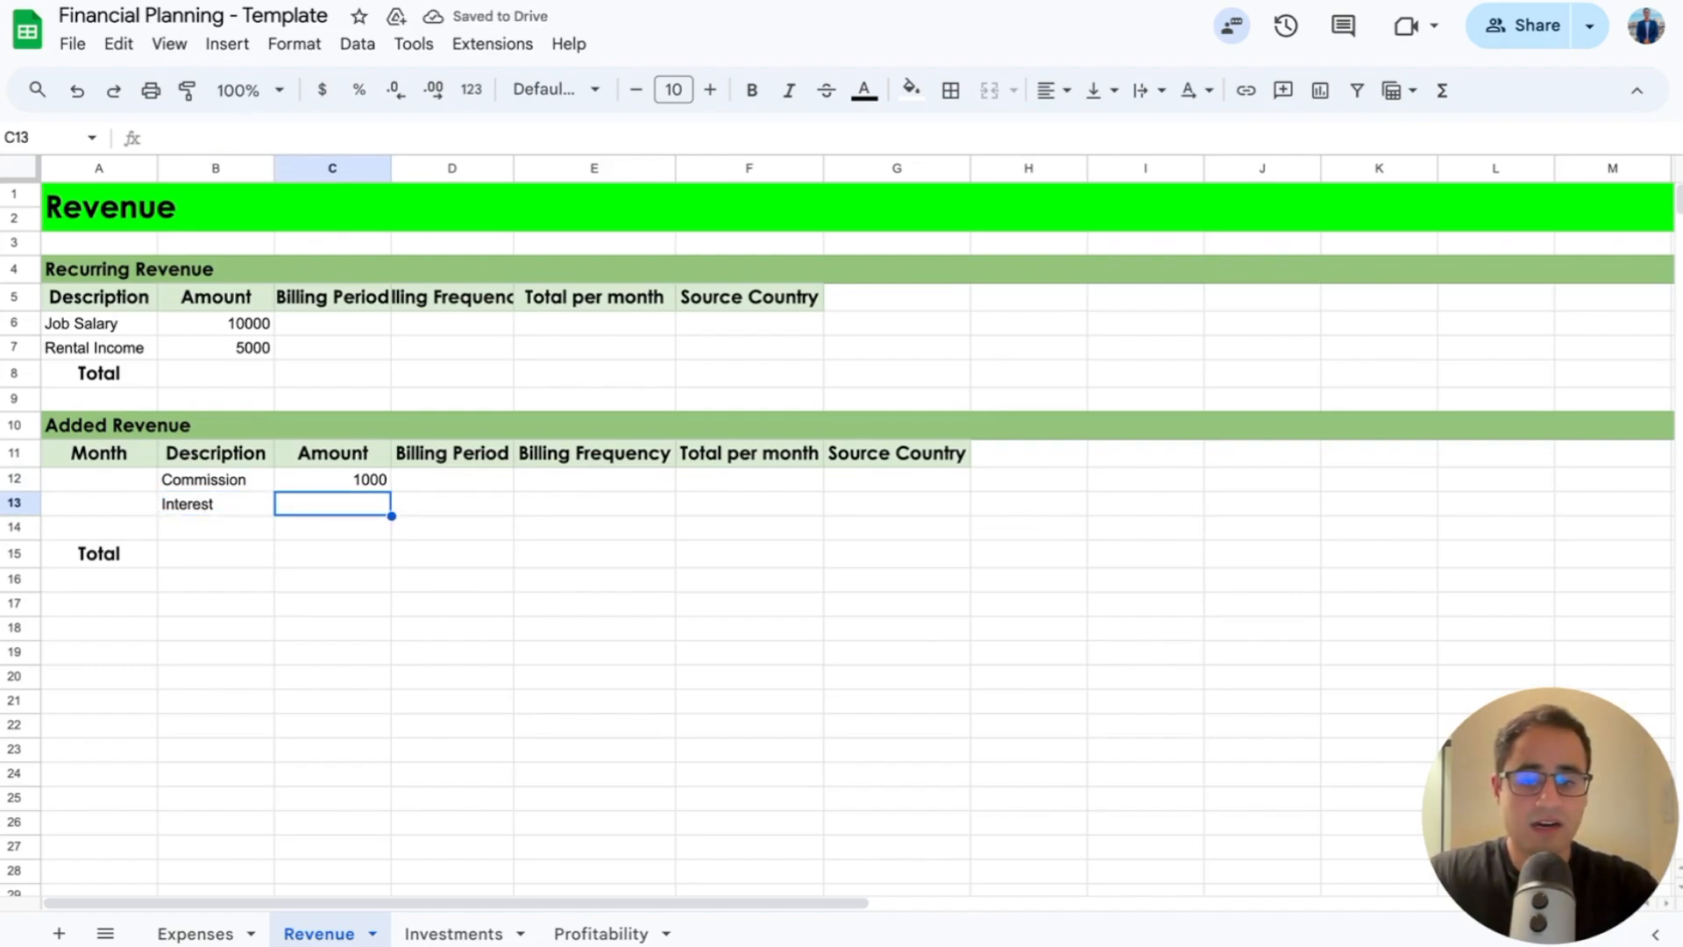
{"action": "type", "text": "="}
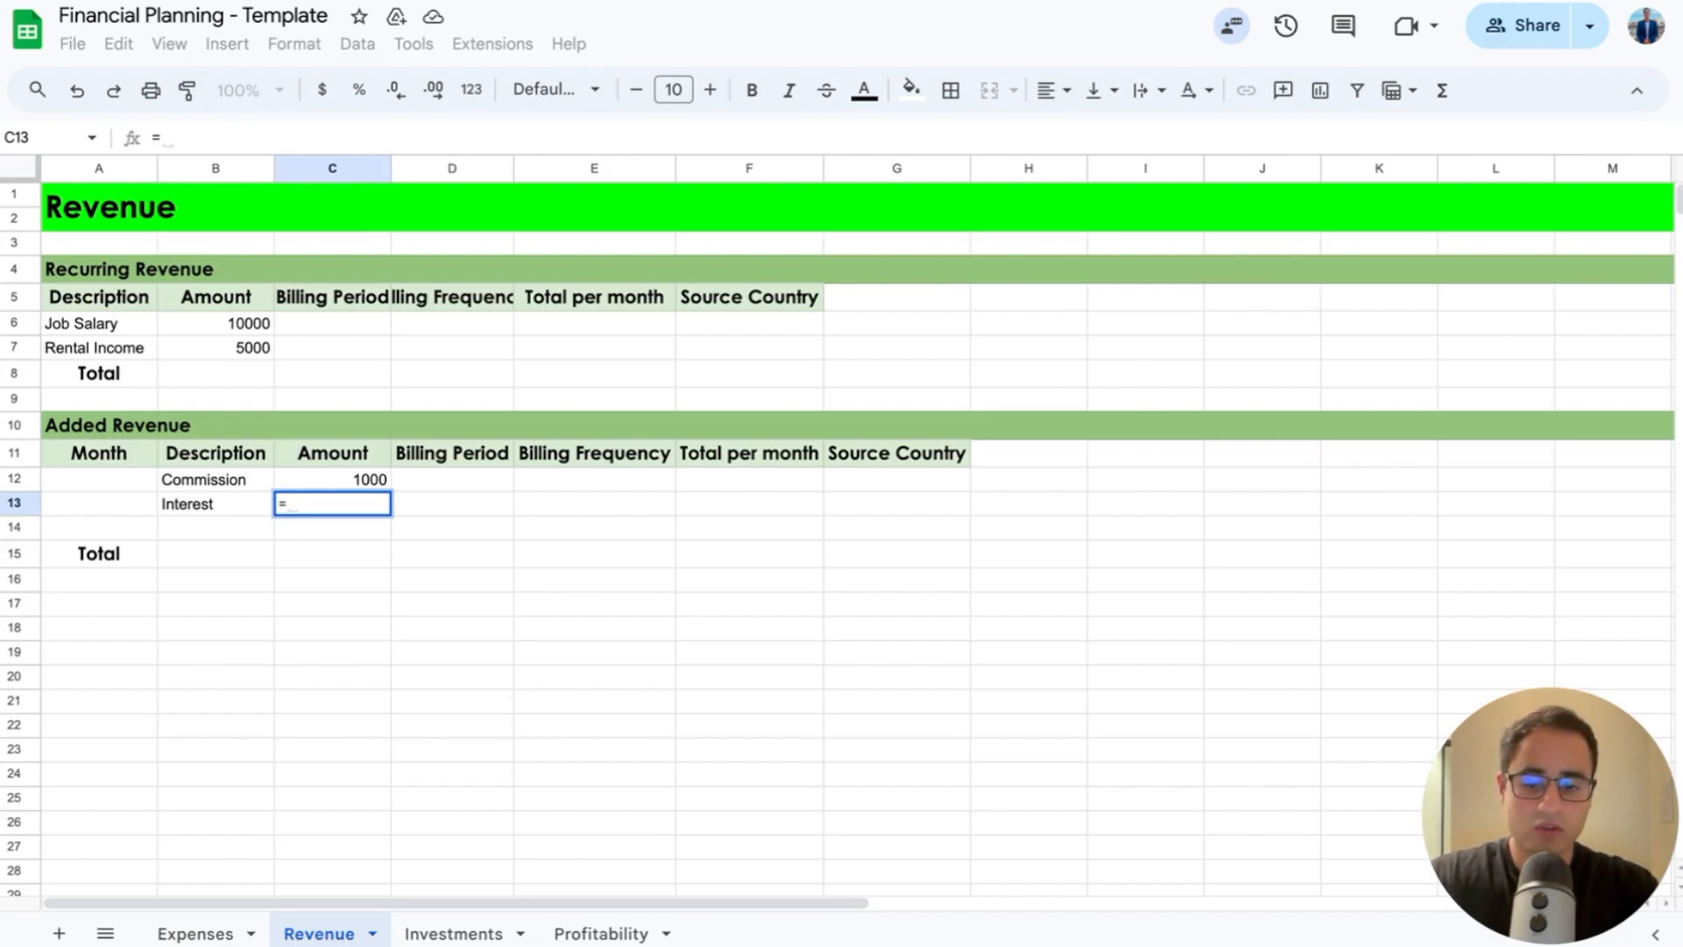
{"action": "type", "text": "20"}
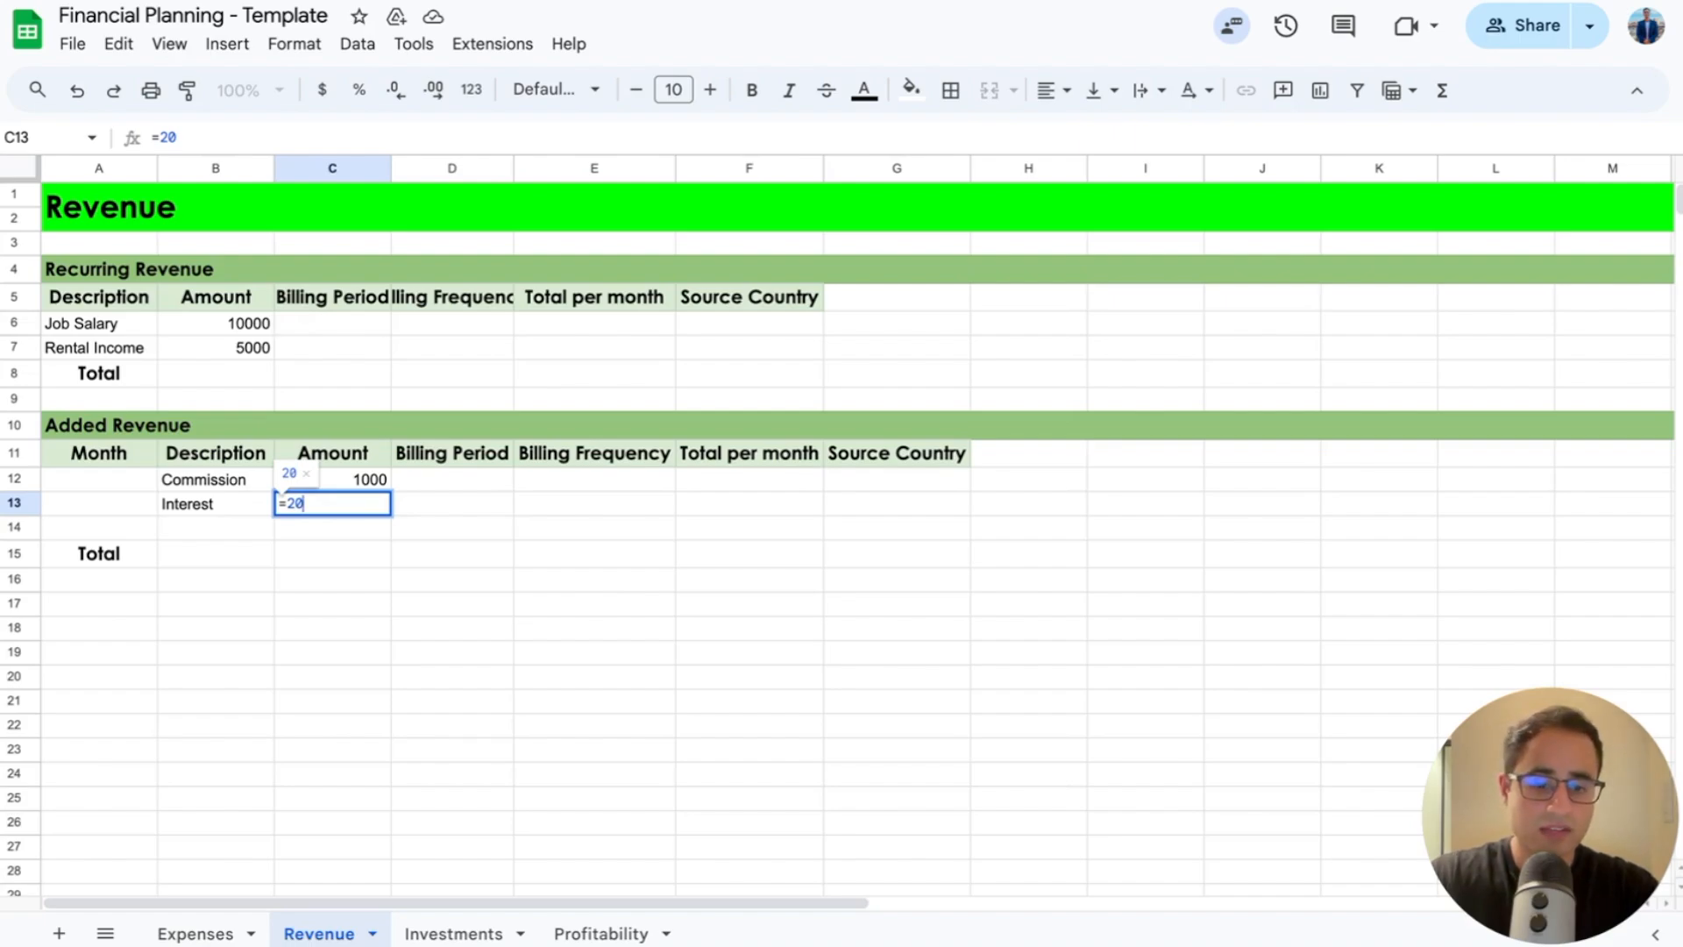
{"action": "type", "text": "+40"}
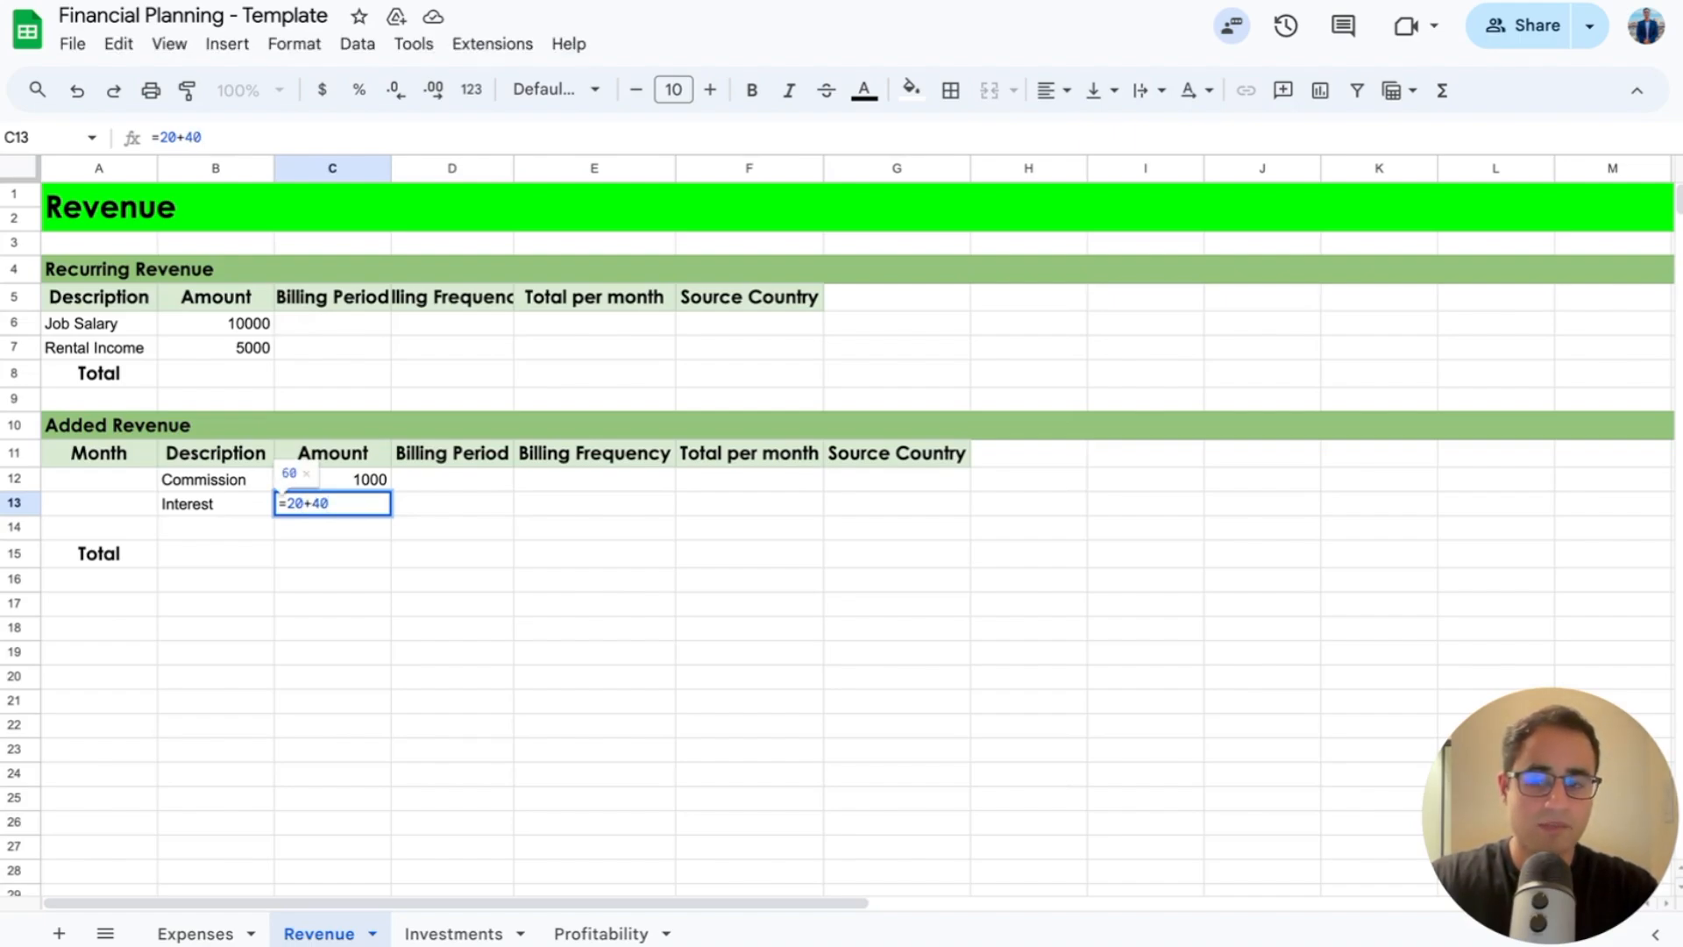
{"action": "type", "text": "+"}
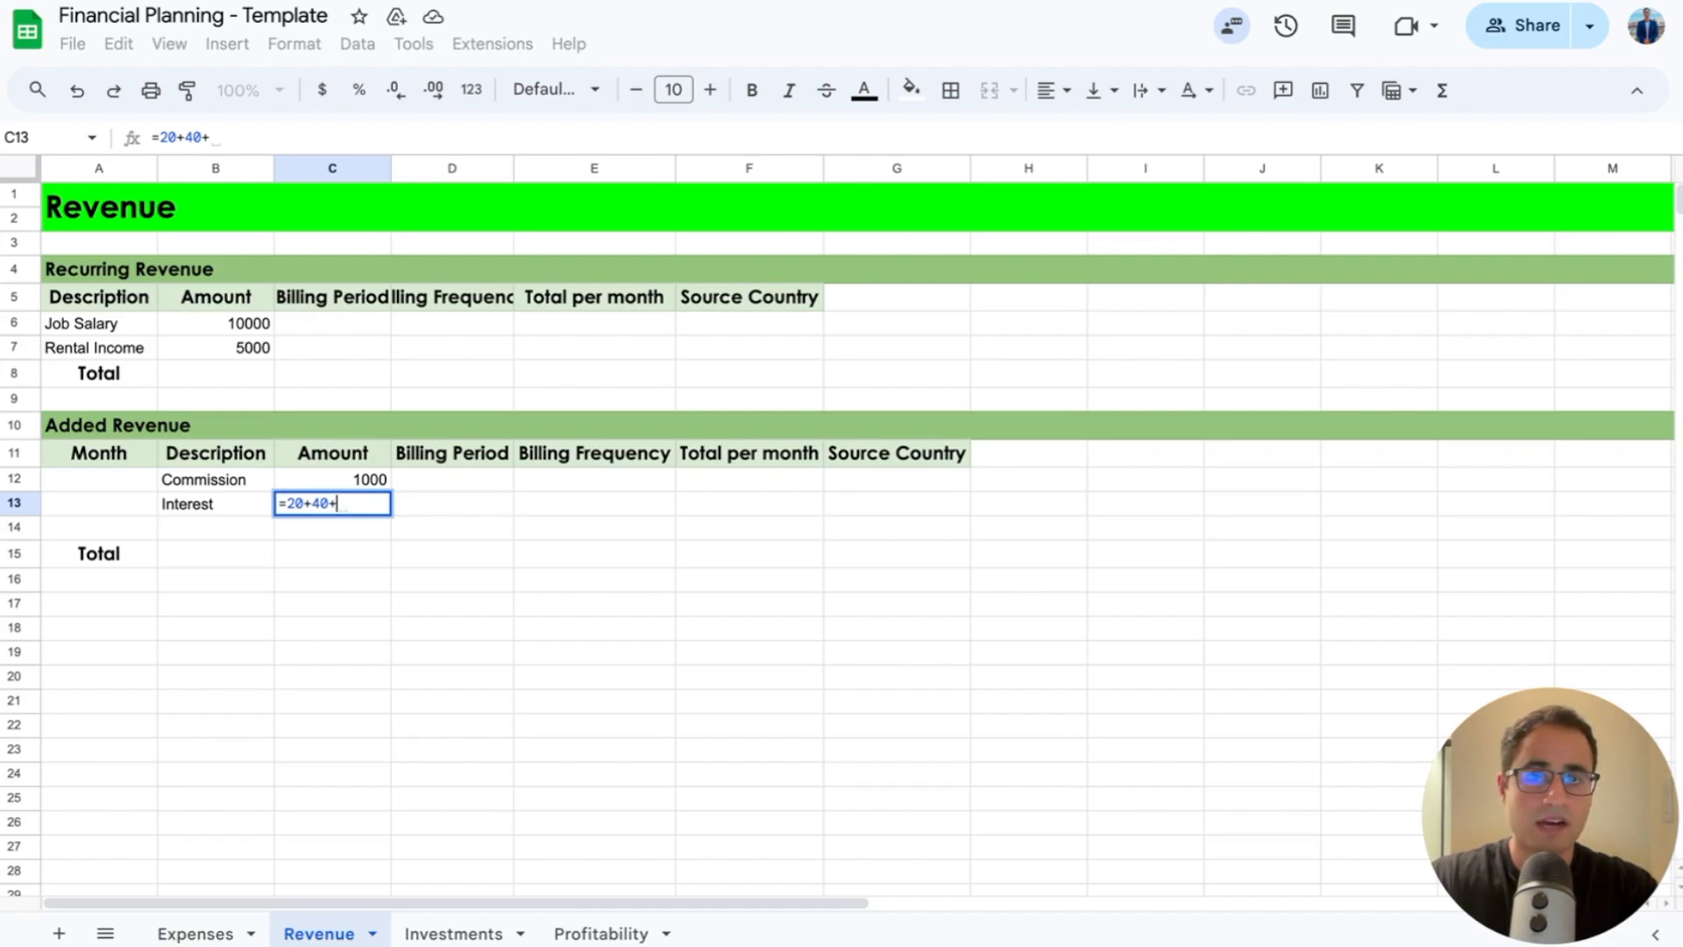
{"action": "type", "text": "5"}
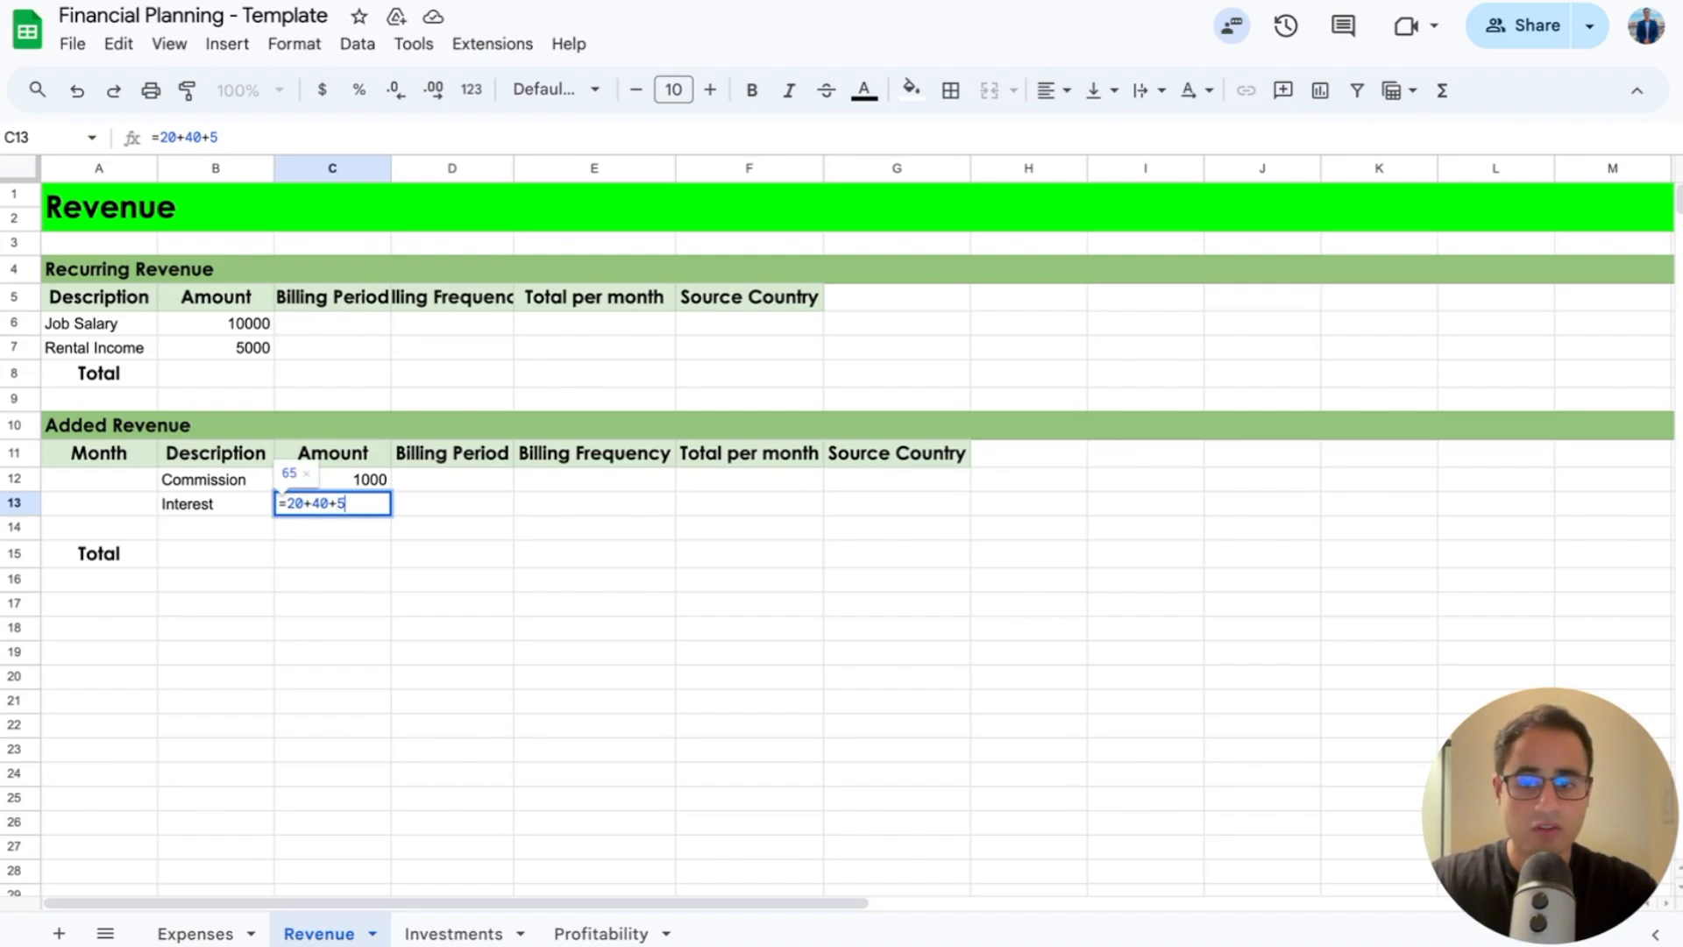
{"action": "key", "text": "Return"}
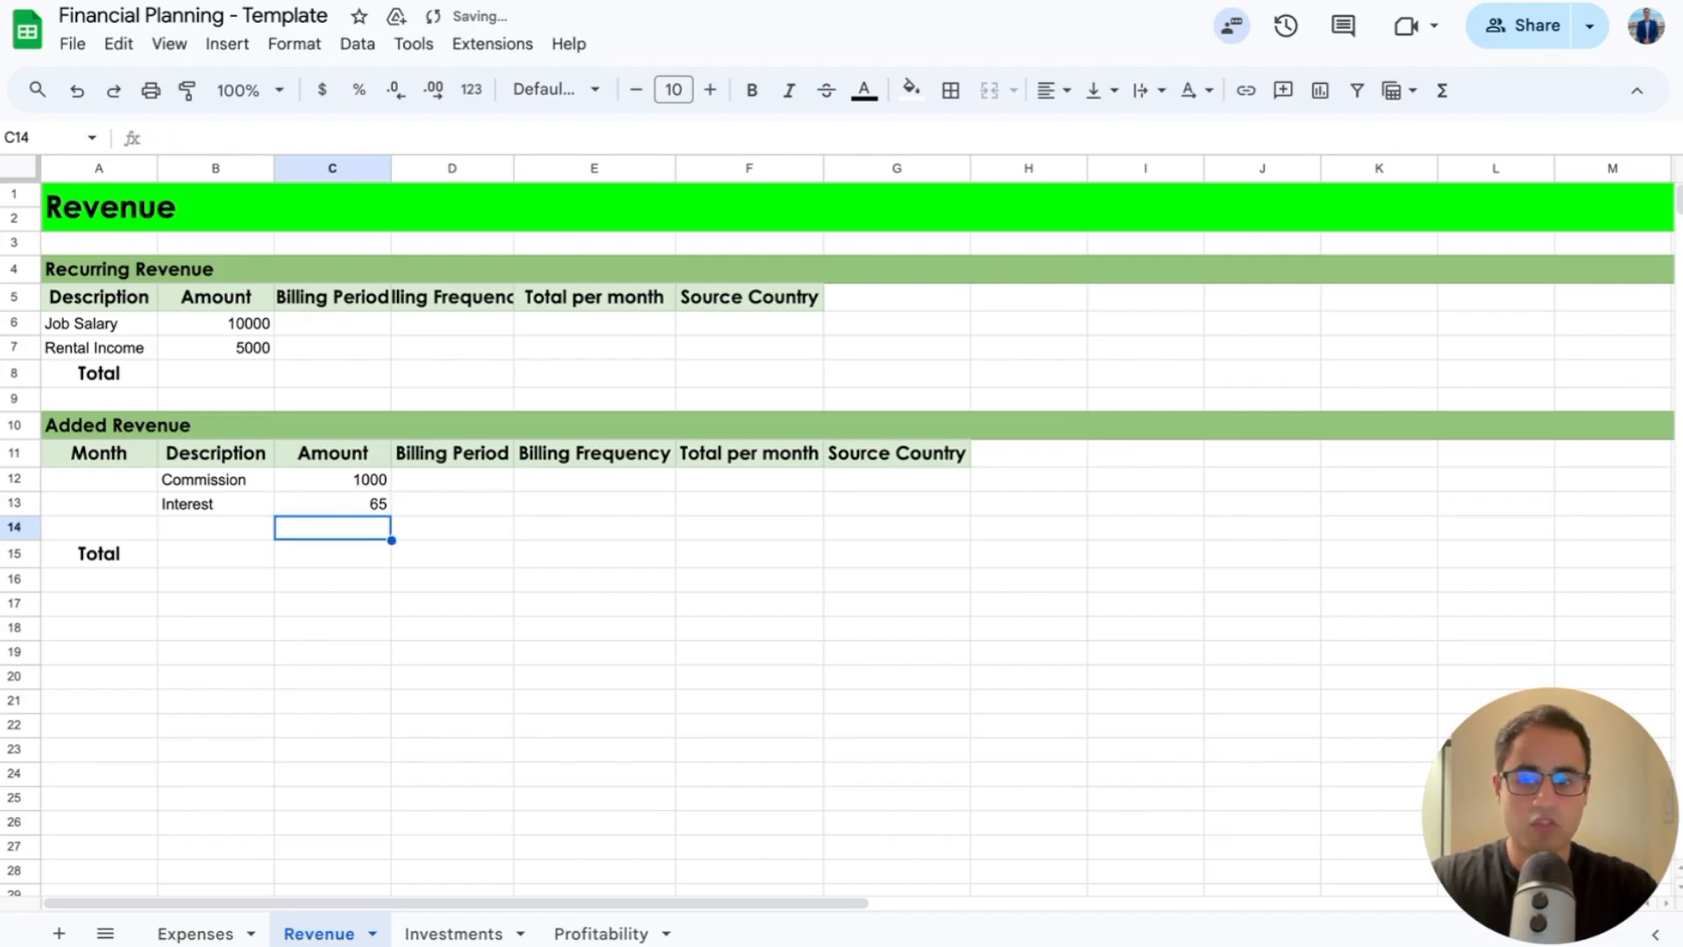
Step: Enter Credit Cash Back Offer as the third added revenue description in B14 and fit column B's width to its content
{"action": "key", "text": "Left"}
{"action": "key", "text": "Left"}
{"action": "key", "text": "Right"}
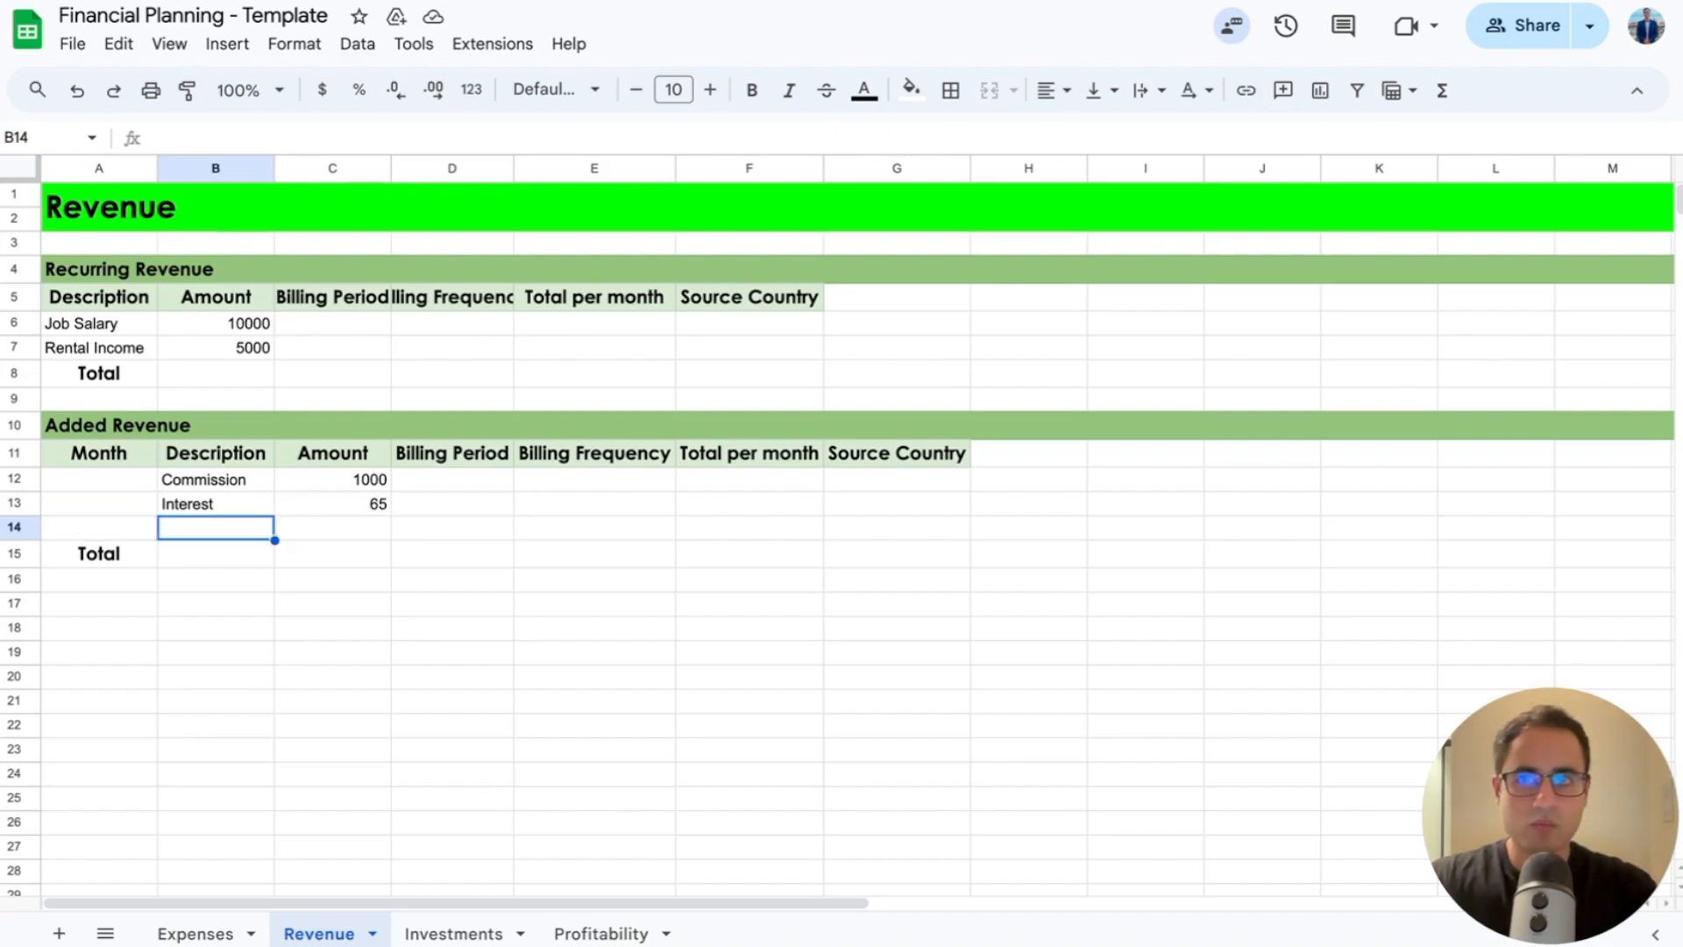
{"action": "type", "text": "C"}
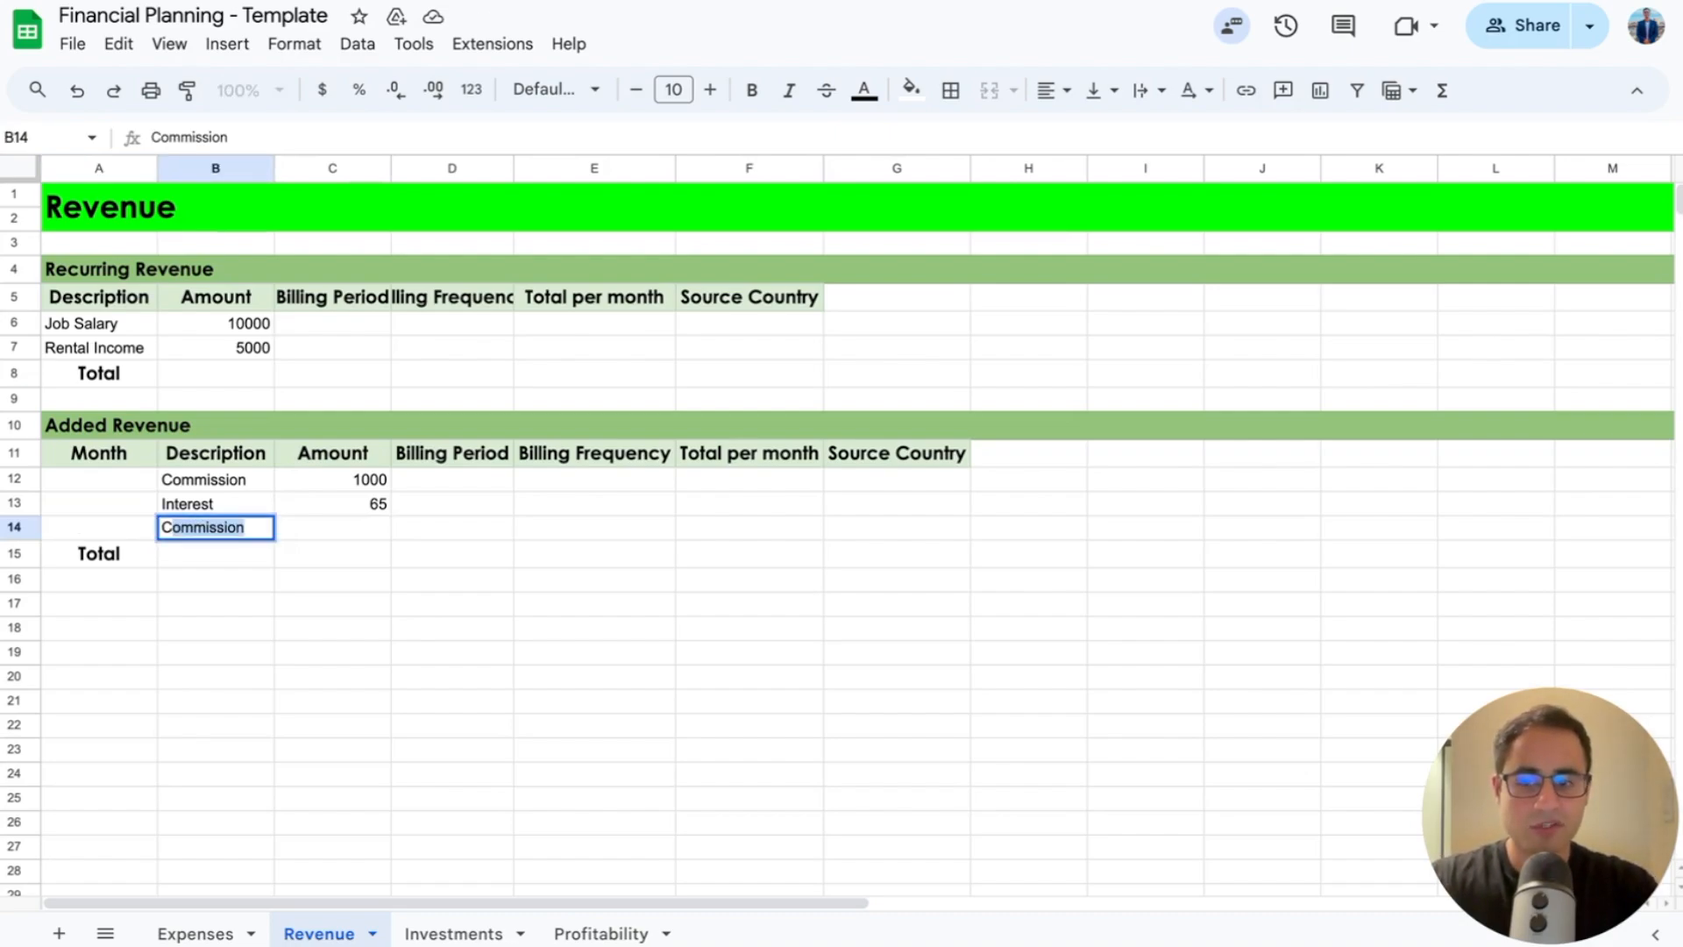
{"action": "type", "text": "redit Cash"}
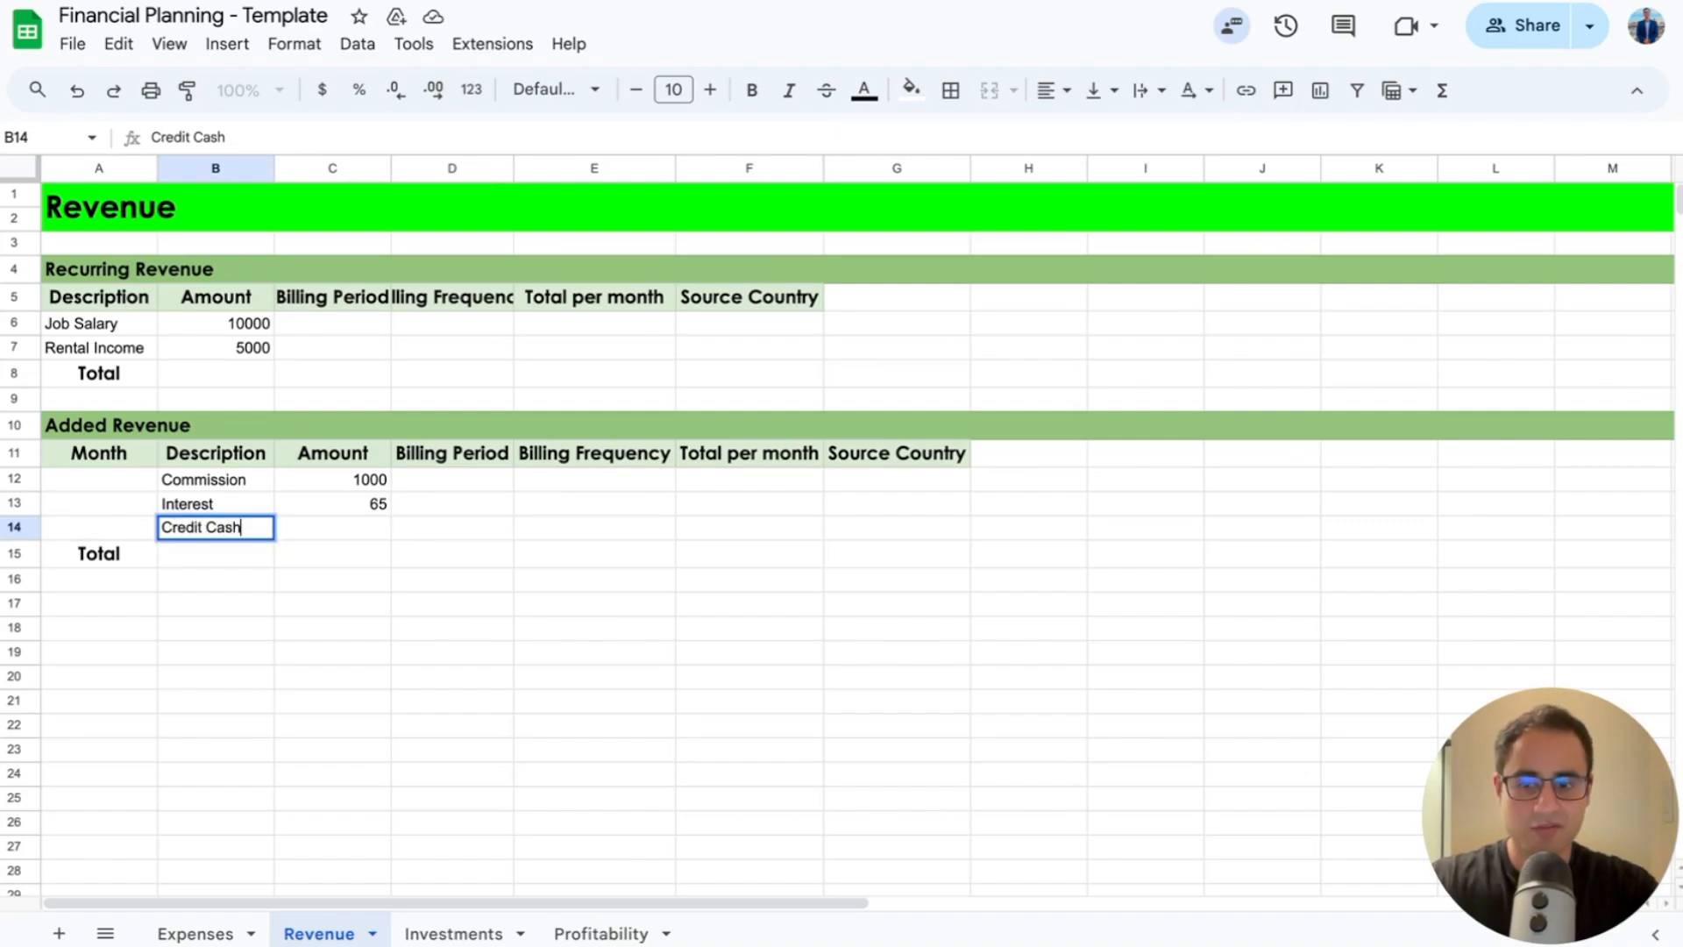
{"action": "type", "text": " Back Offer"}
{"action": "key", "text": "Return"}
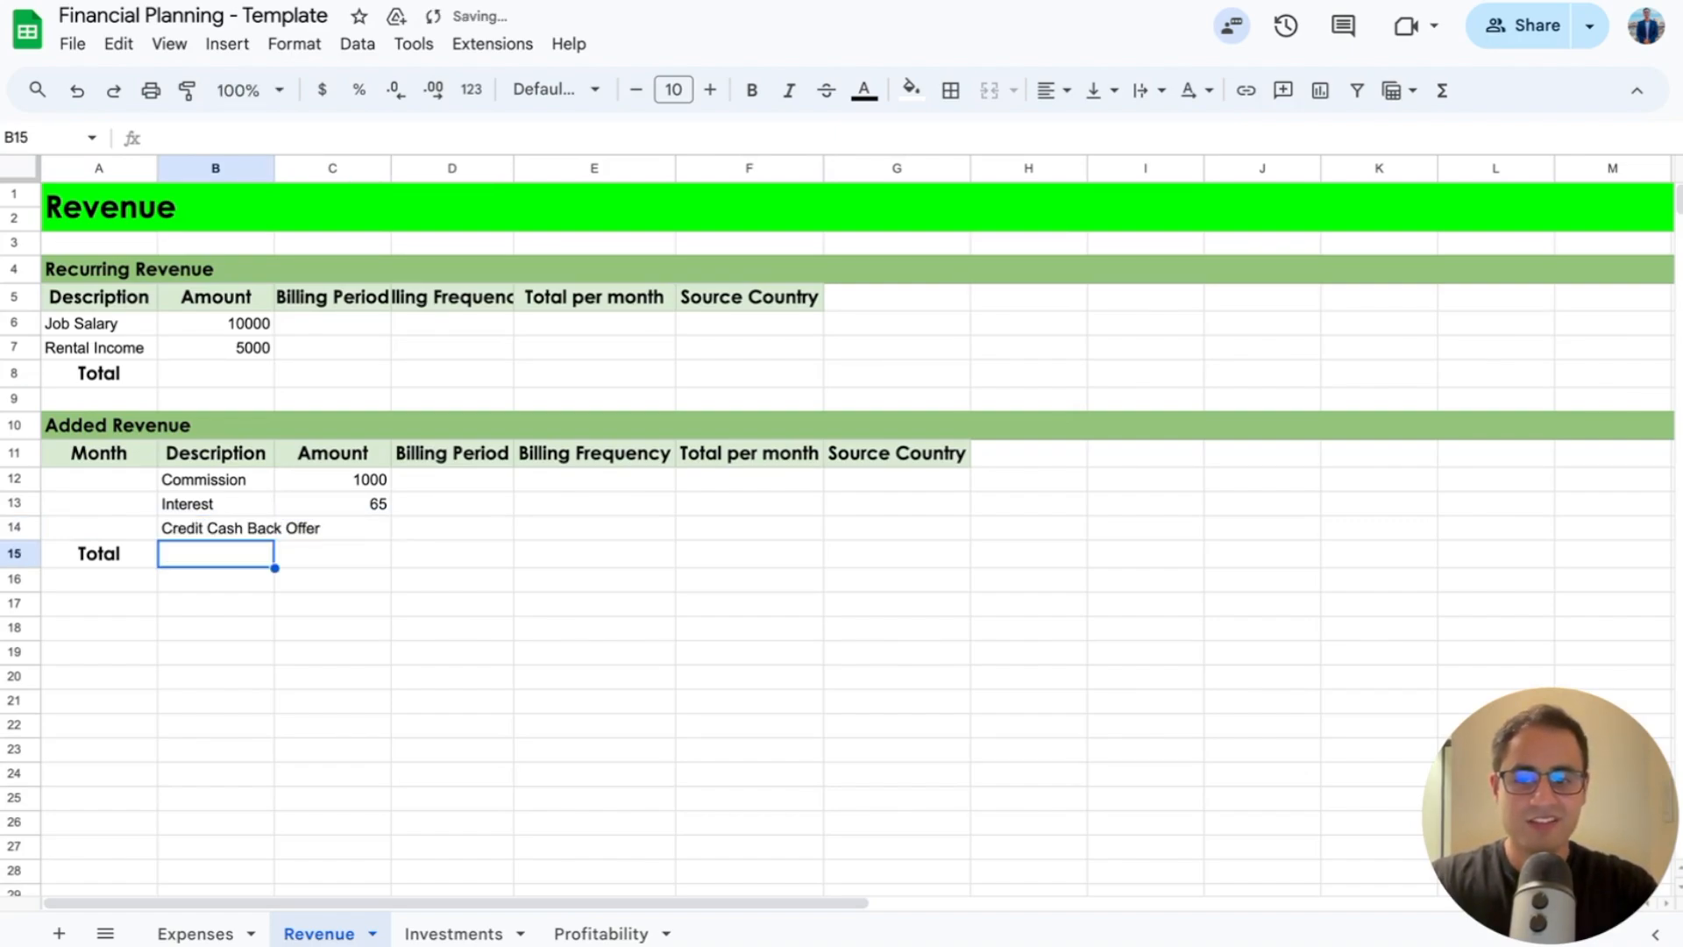
{"action": "double_click", "coordinate": [272, 163]}
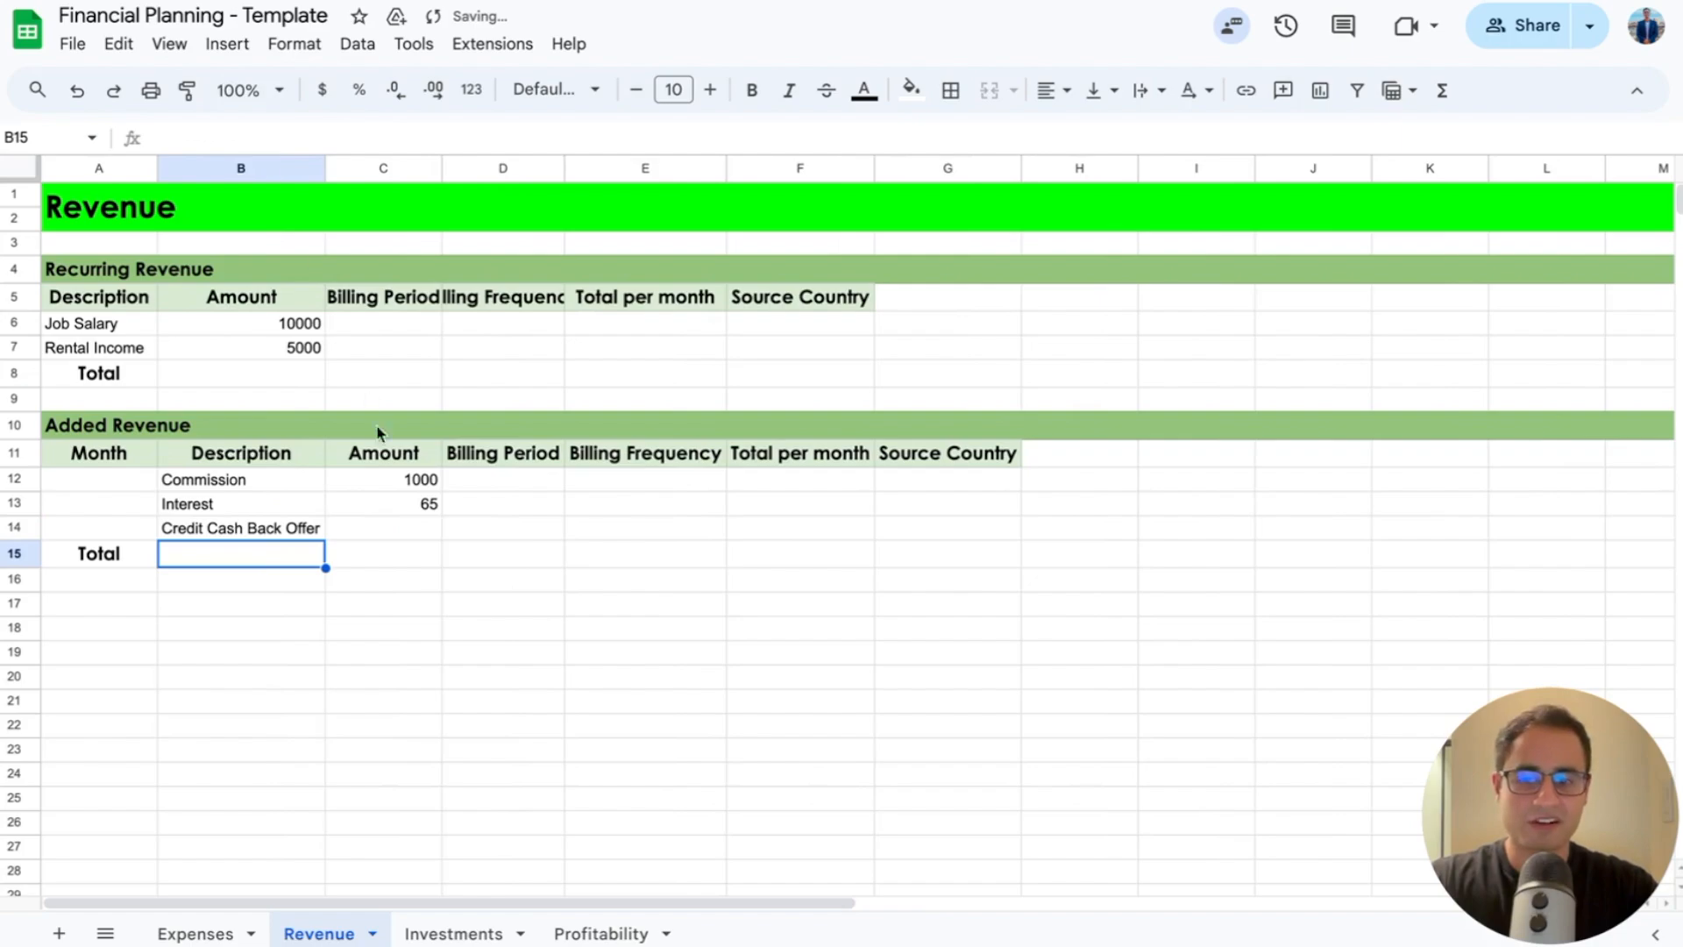
Step: Enter the Credit Cash Back Offer amount in C14 as the formula =20+10
{"action": "left_click", "coordinate": [380, 528]}
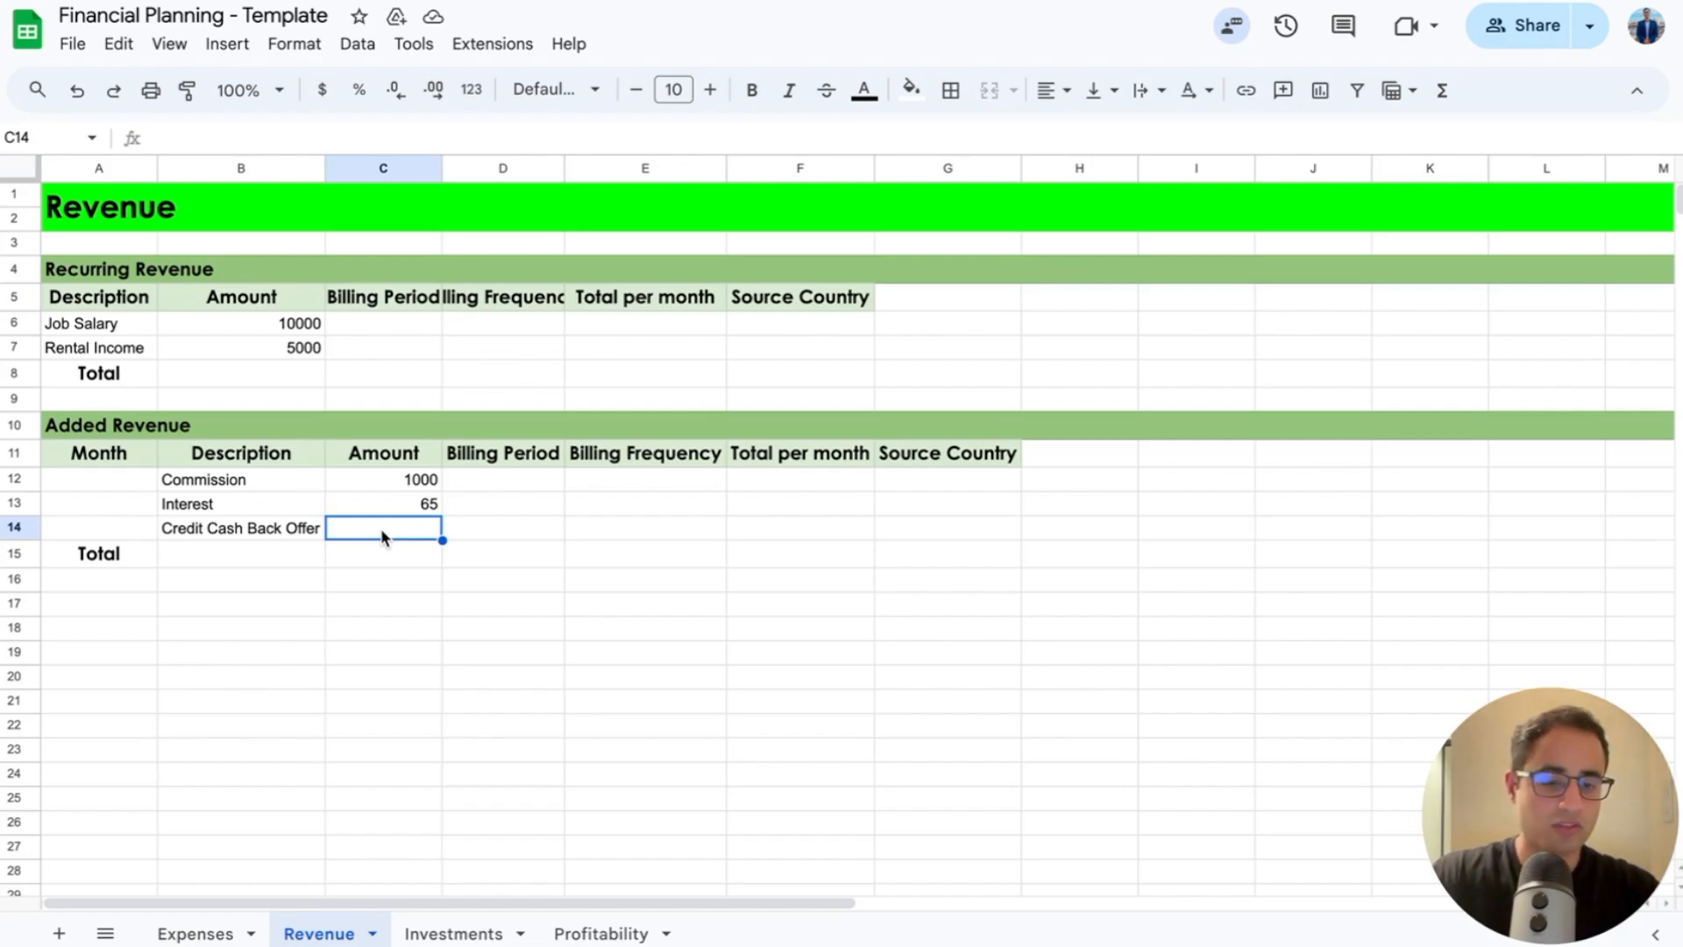
{"action": "type", "text": "=20"}
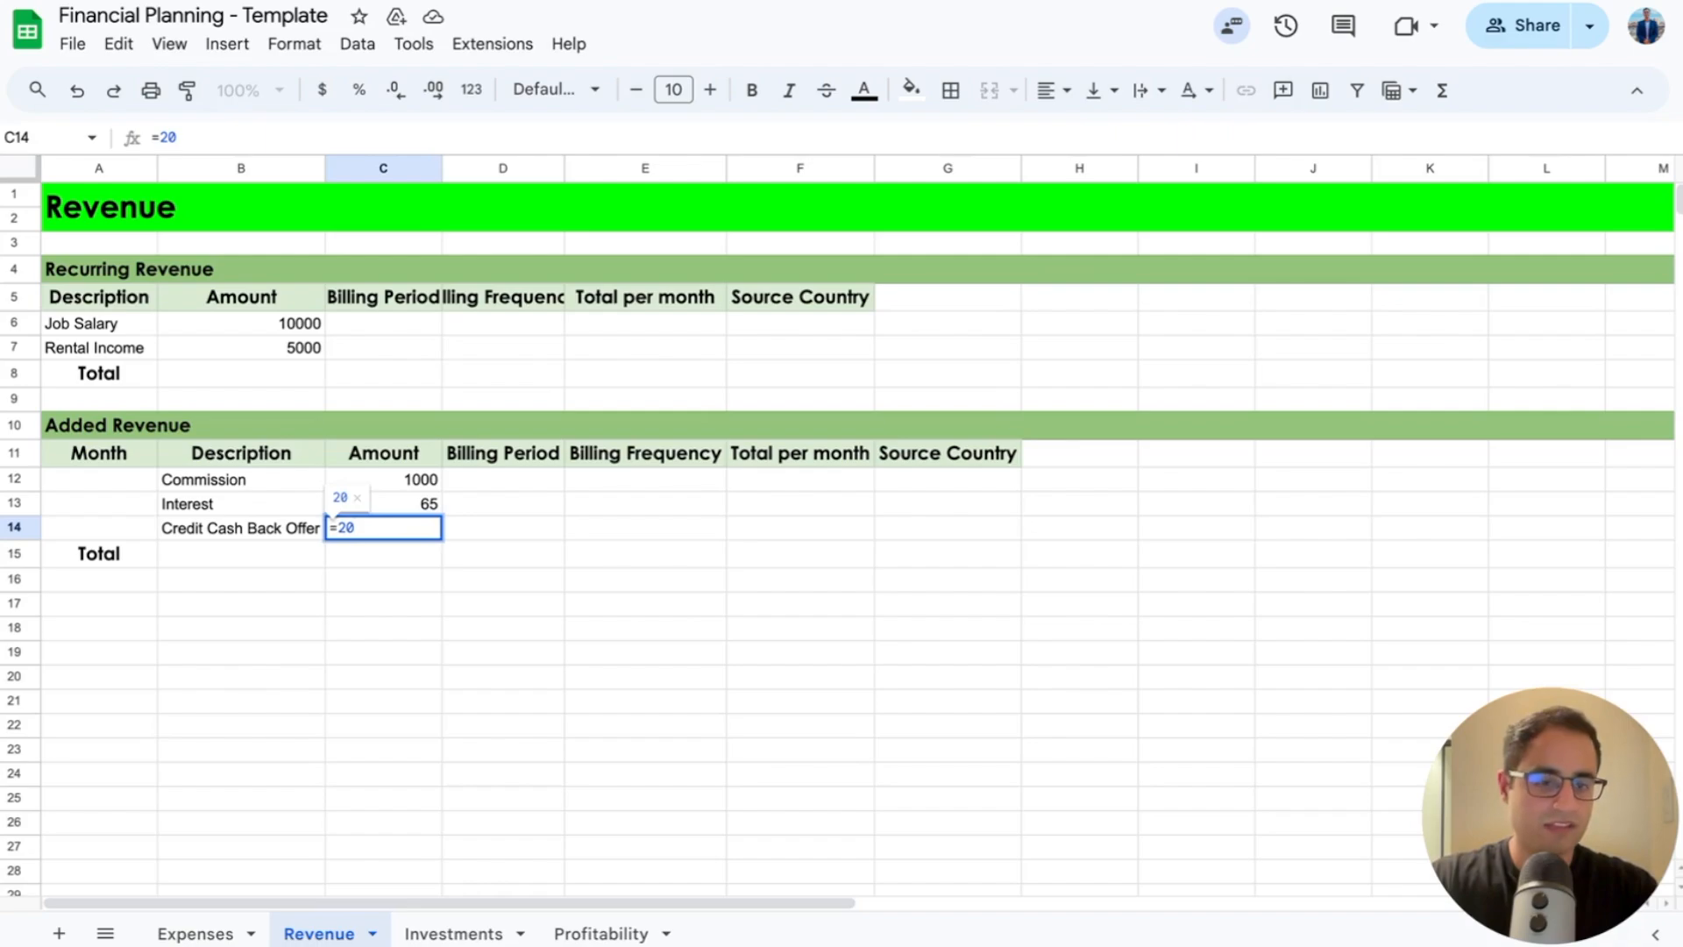
{"action": "type", "text": "+"}
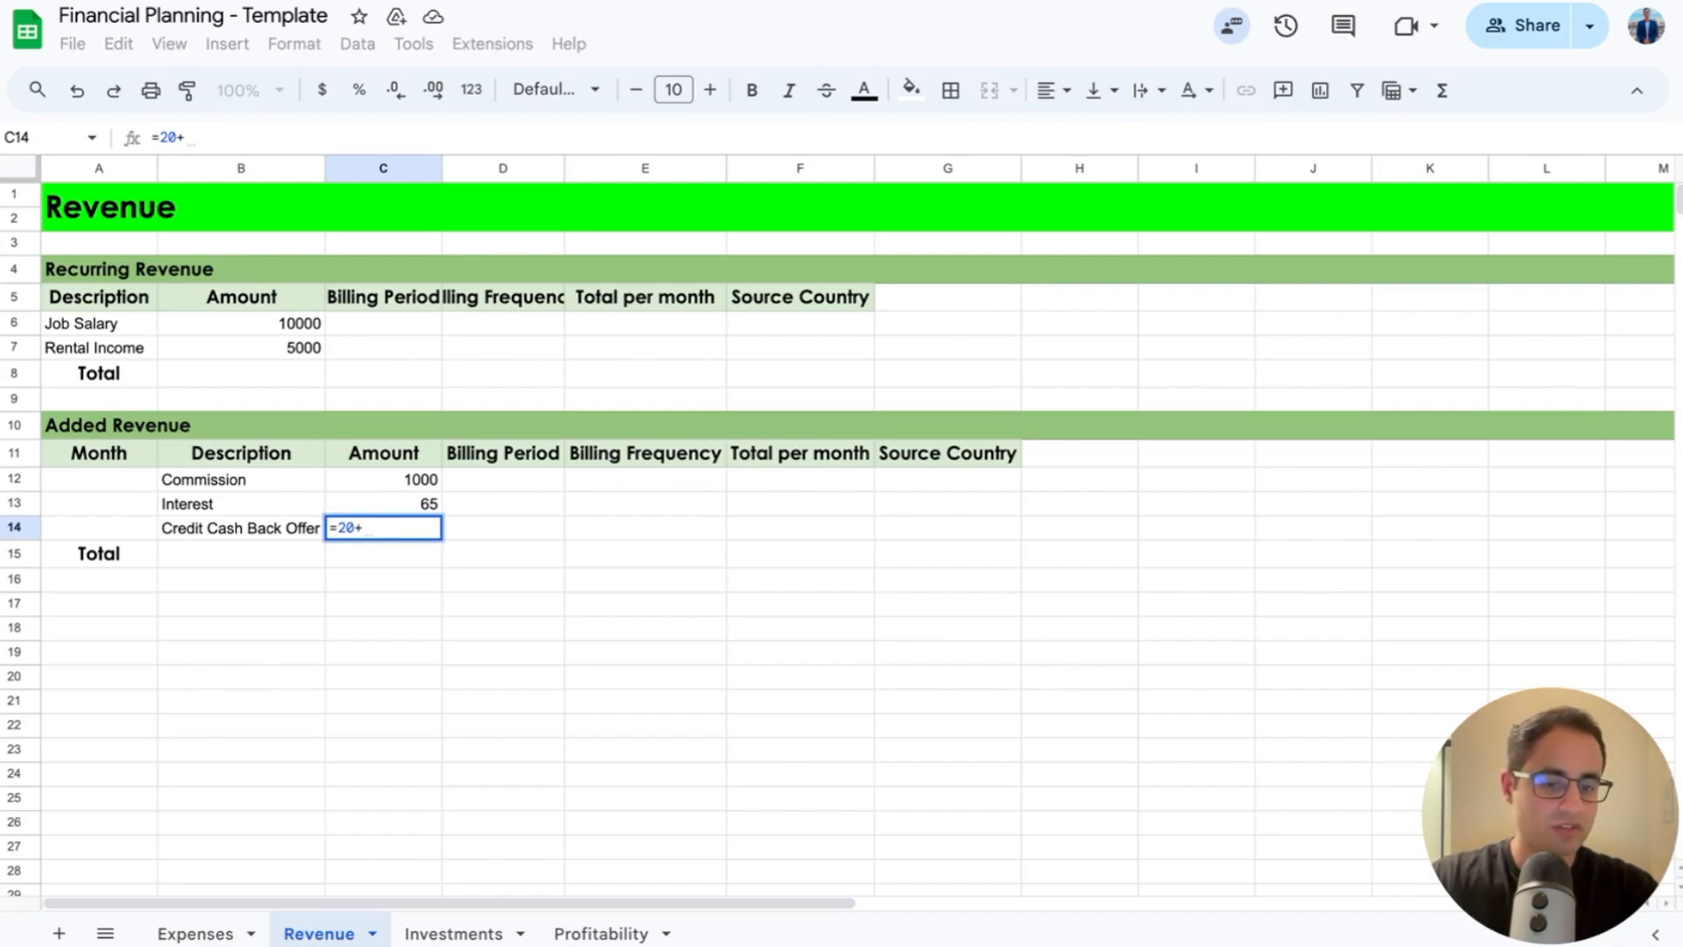
{"action": "type", "text": "10"}
{"action": "key", "text": "Return"}
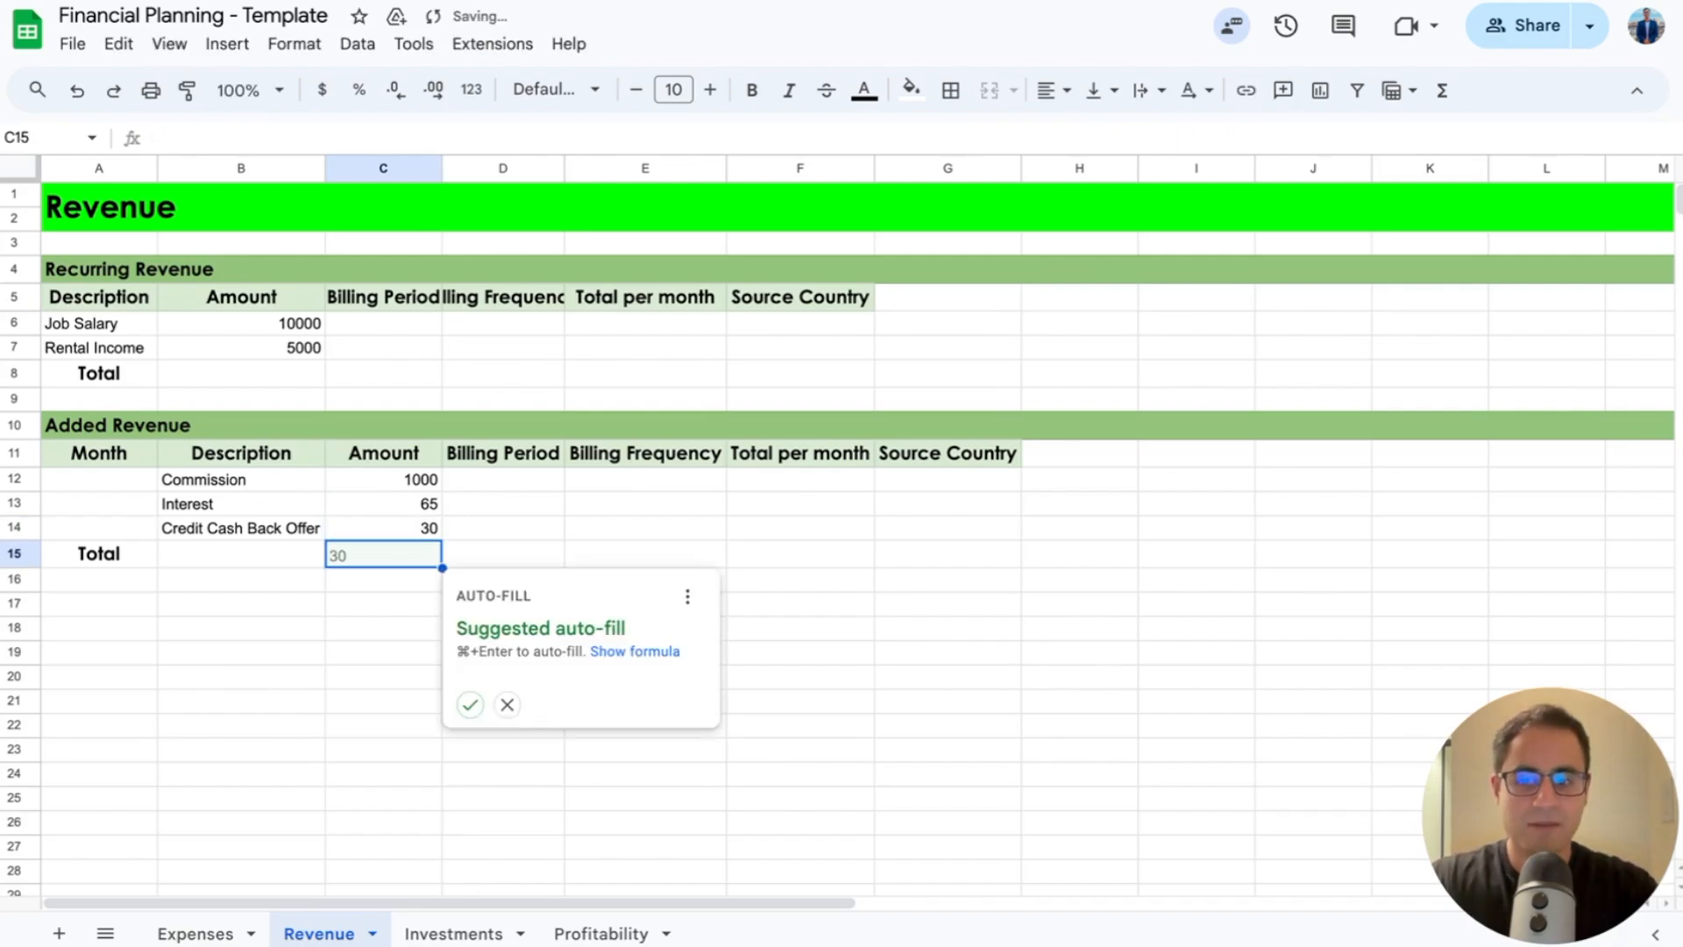
Step: Total the added revenue amounts C12:C14 with a SUM formula in B15 of the Total row
{"action": "key", "text": "Up"}
{"action": "key", "text": "Left"}
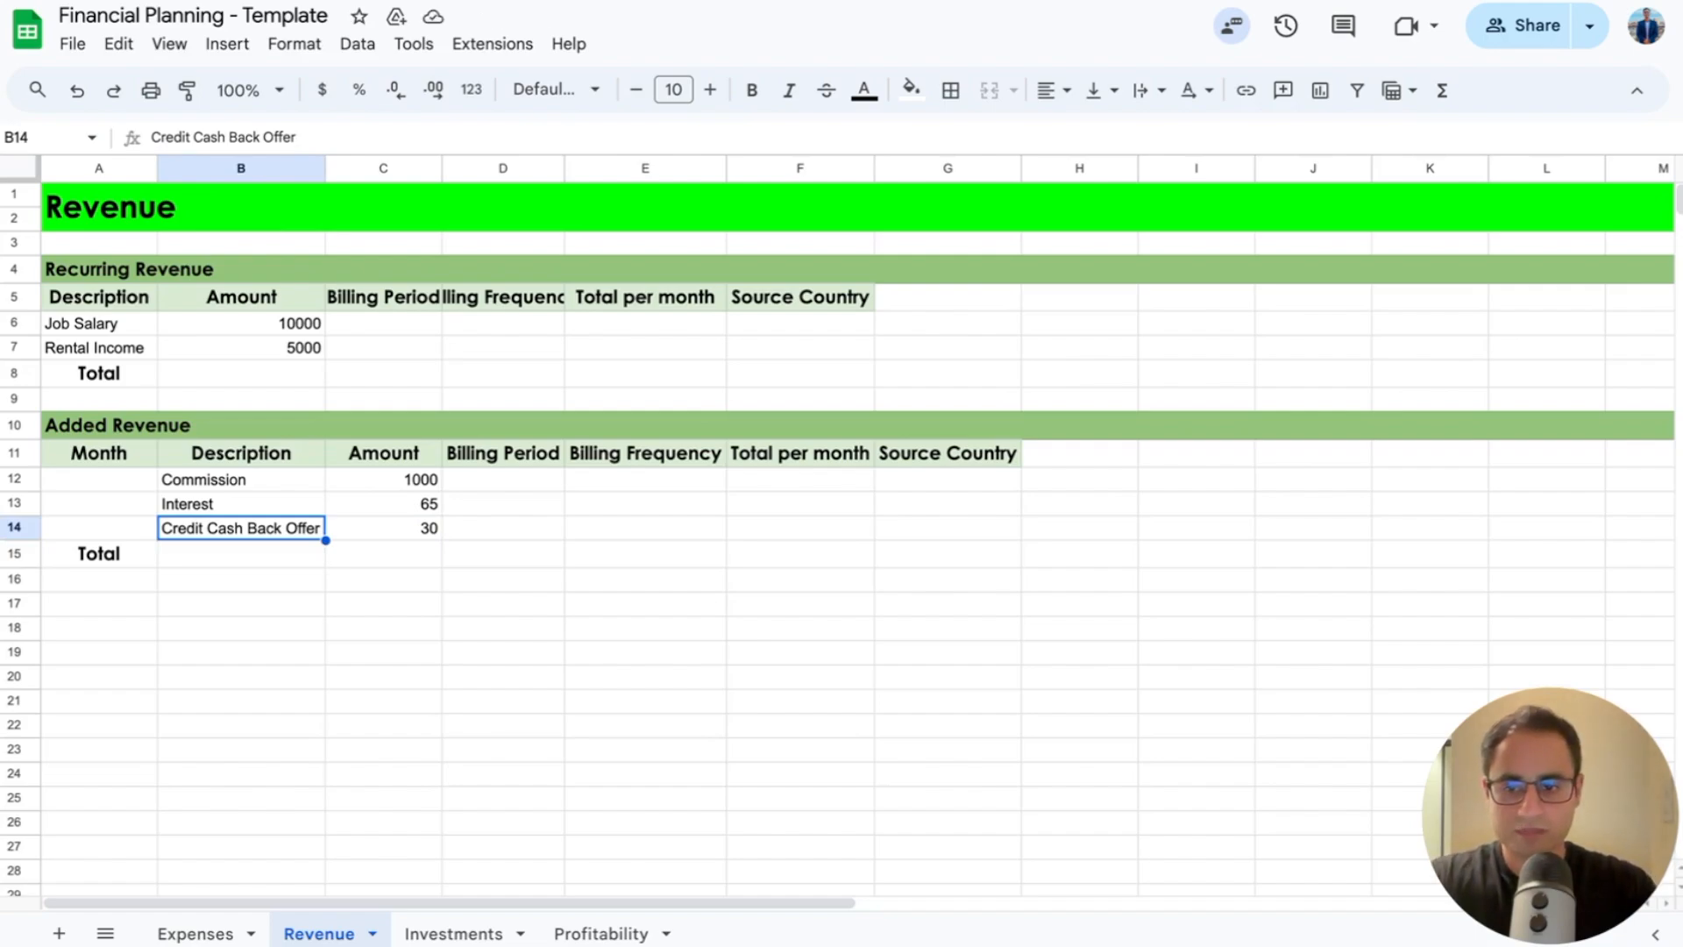
{"action": "key", "text": "Down"}
{"action": "type", "text": "=sum"}
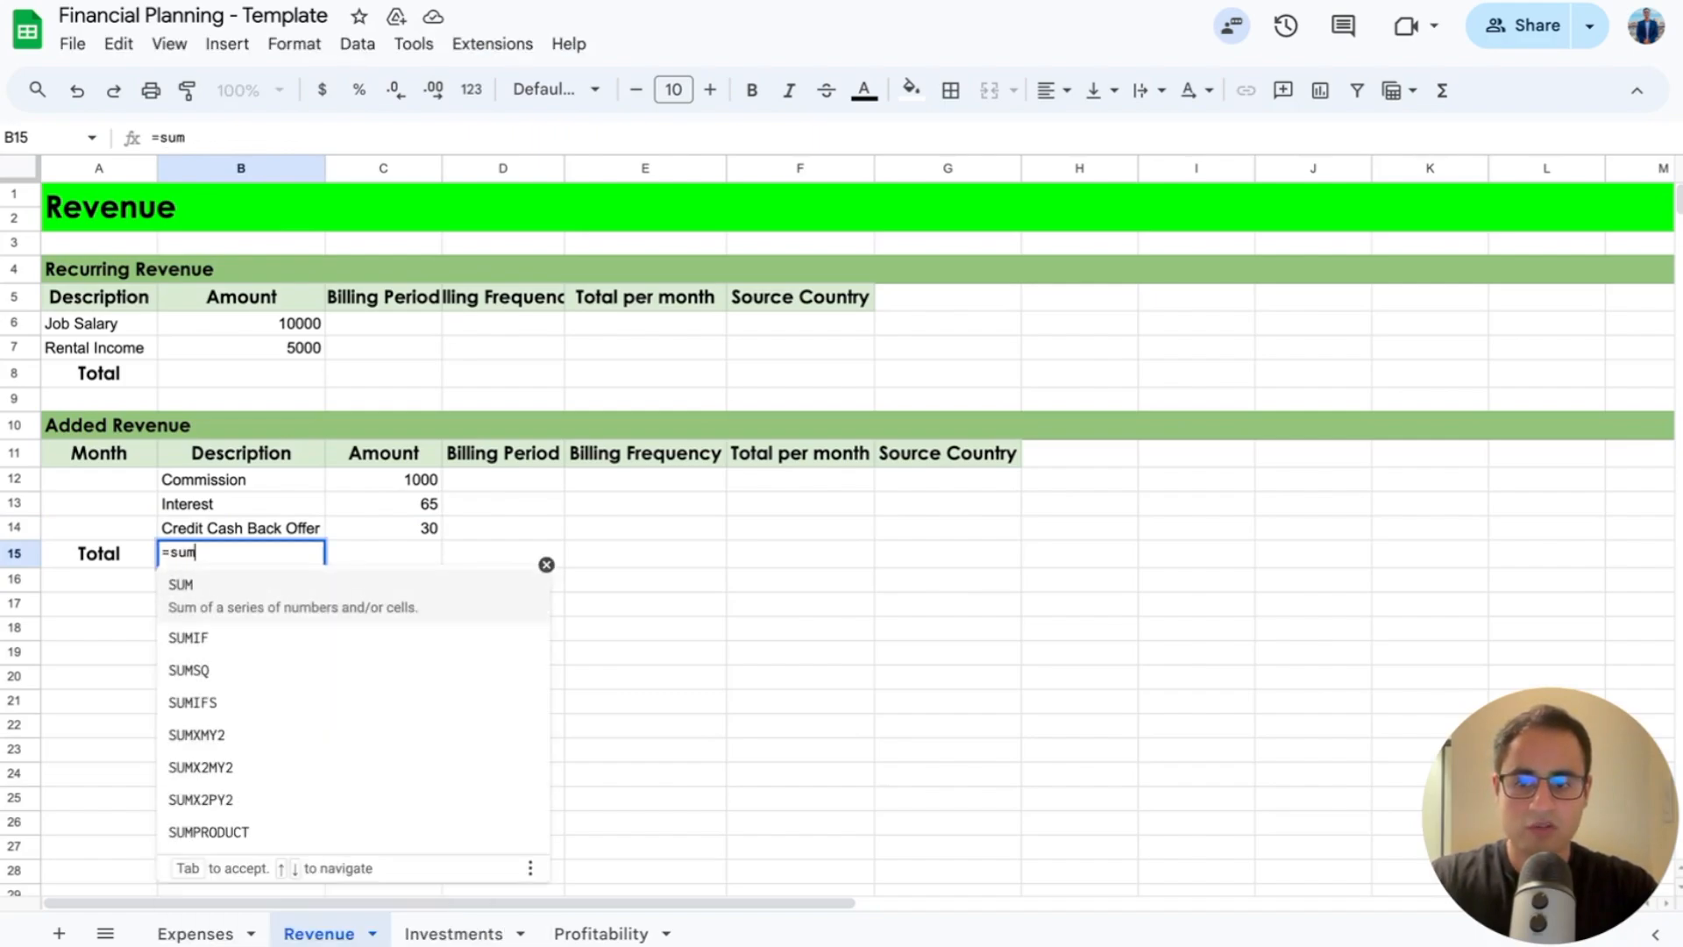
{"action": "key", "text": "Tab"}
{"action": "left_click_drag", "start_coordinate": [421, 480], "coordinate": [421, 527]}
{"action": "key", "text": "Return"}
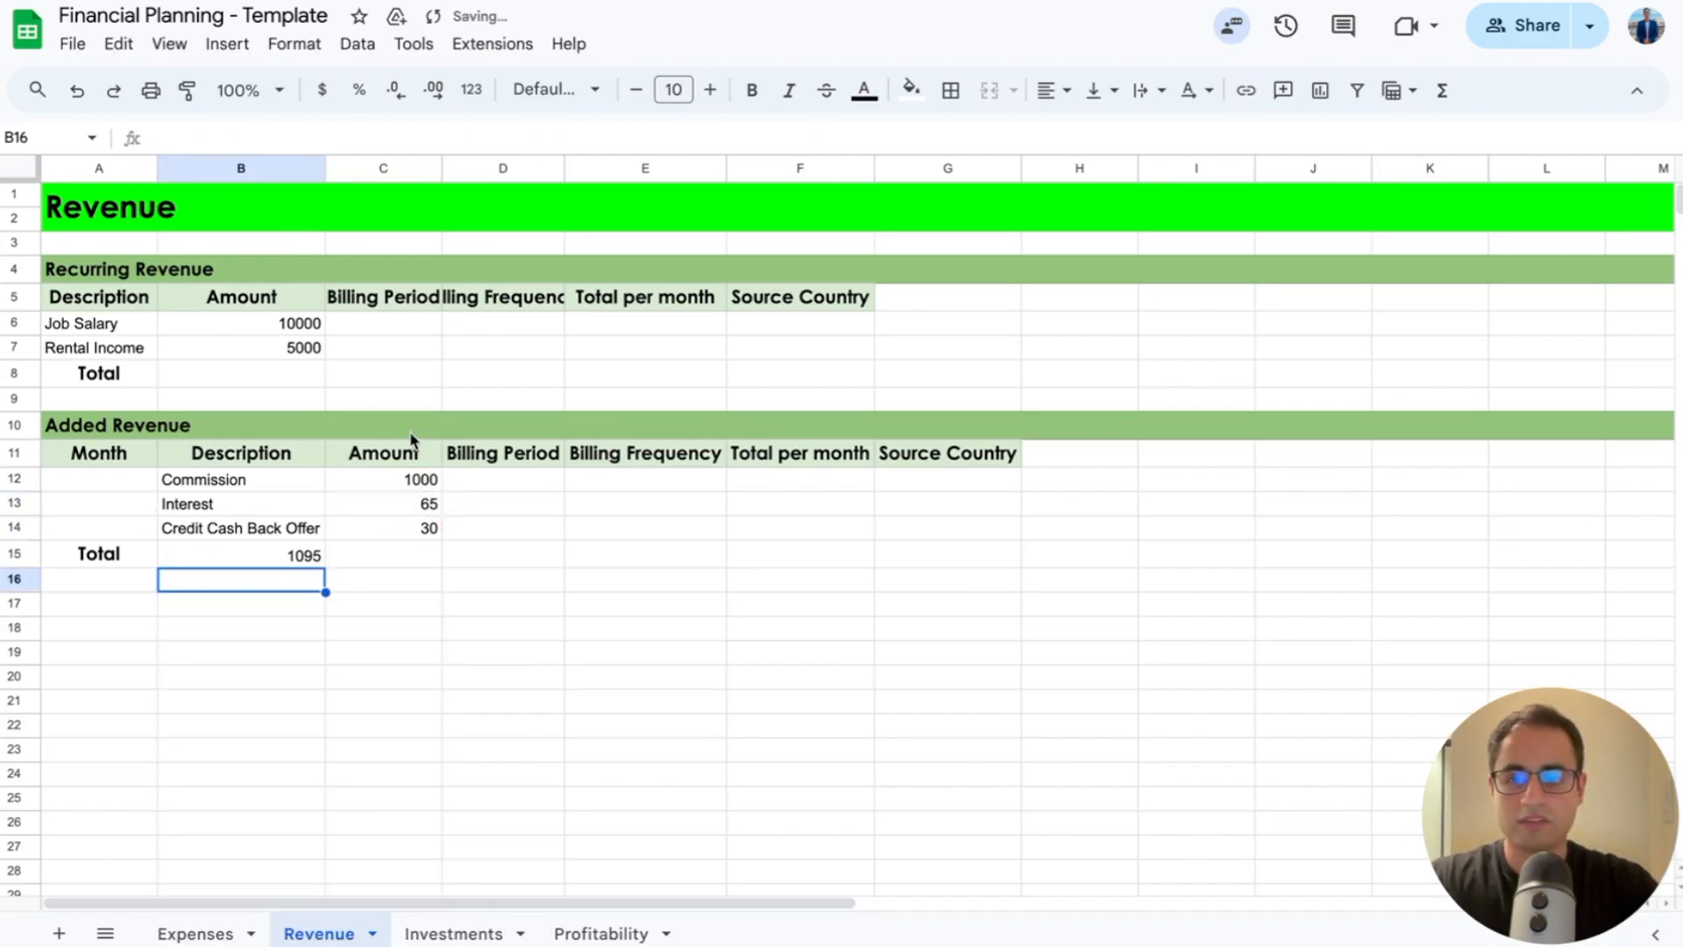
Step: Total the recurring revenue amounts in B8 with the formula =SUM(B6:B7)
{"action": "left_click", "coordinate": [268, 375]}
{"action": "type", "text": "=sum"}
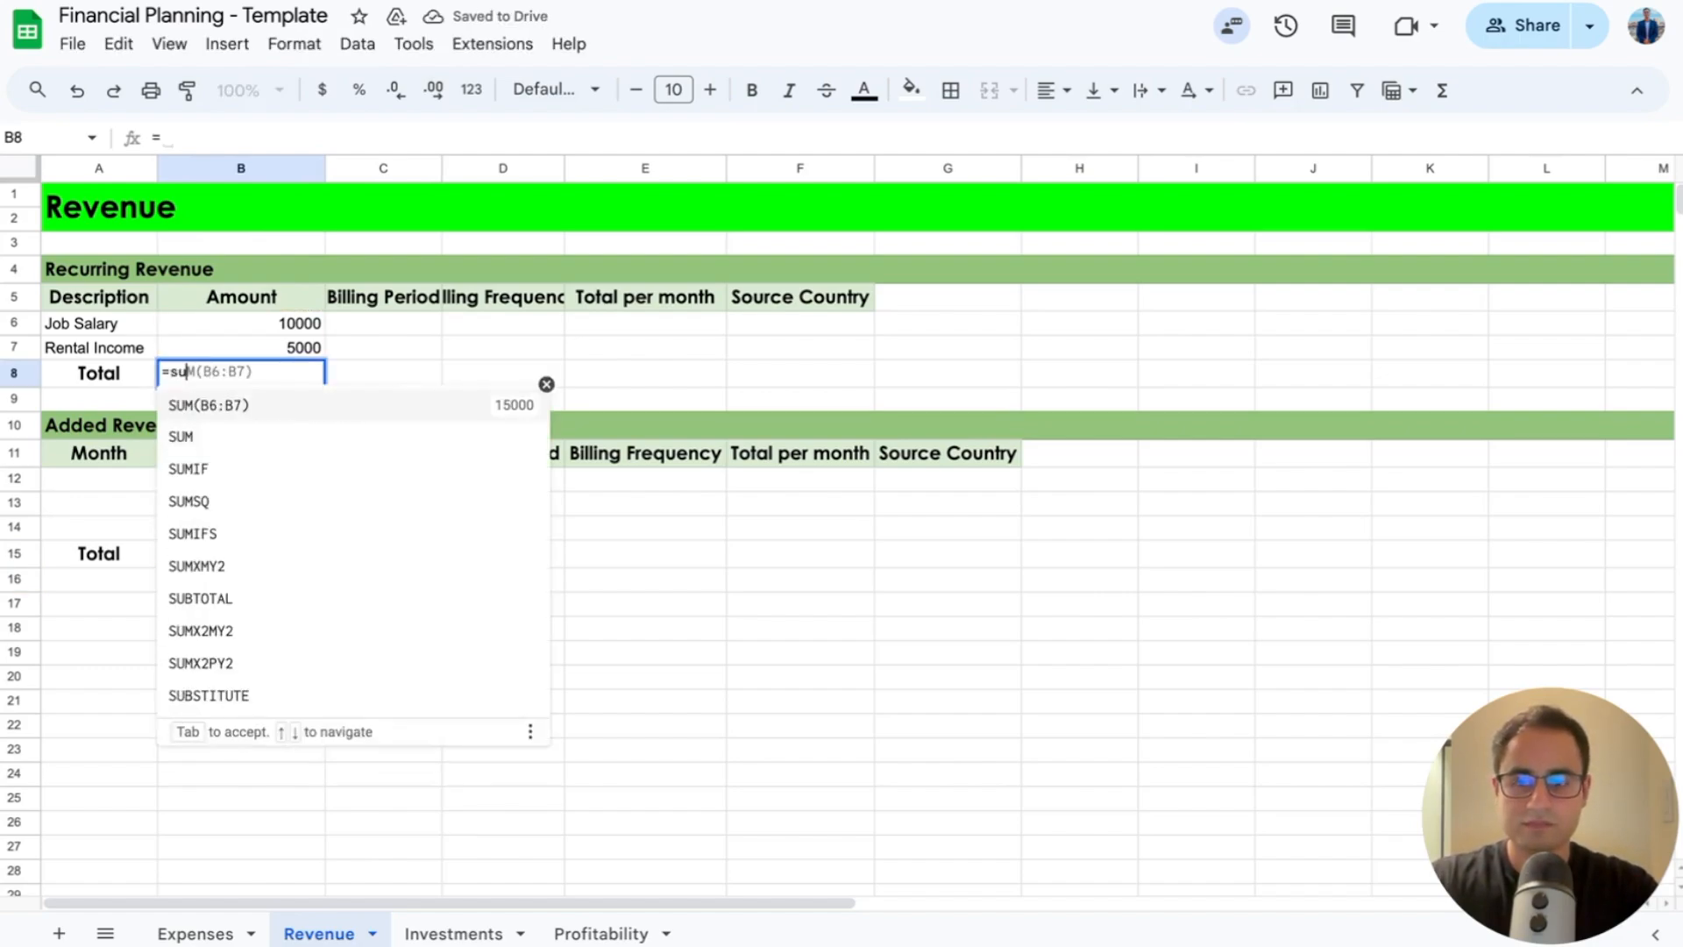
{"action": "key", "text": "Tab"}
Step: On the Investments sheet, enter Portfolio as the description in A7 with an opening value of 5 in B7
{"action": "left_click", "coordinate": [491, 595]}
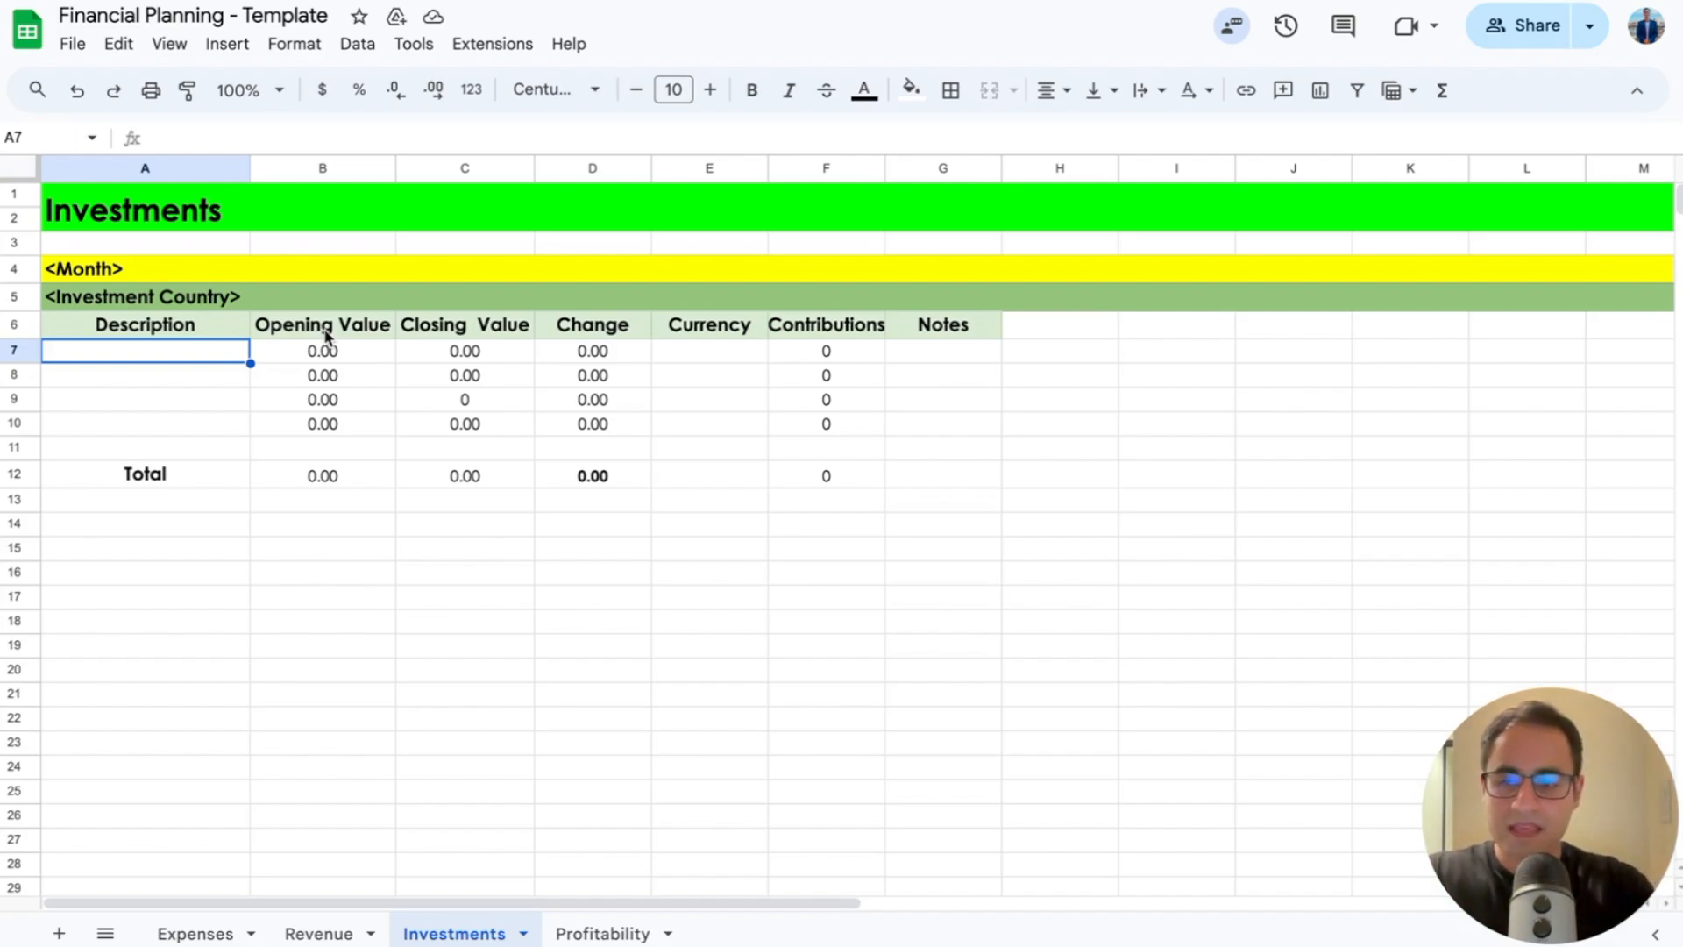
{"action": "type", "text": "P"}
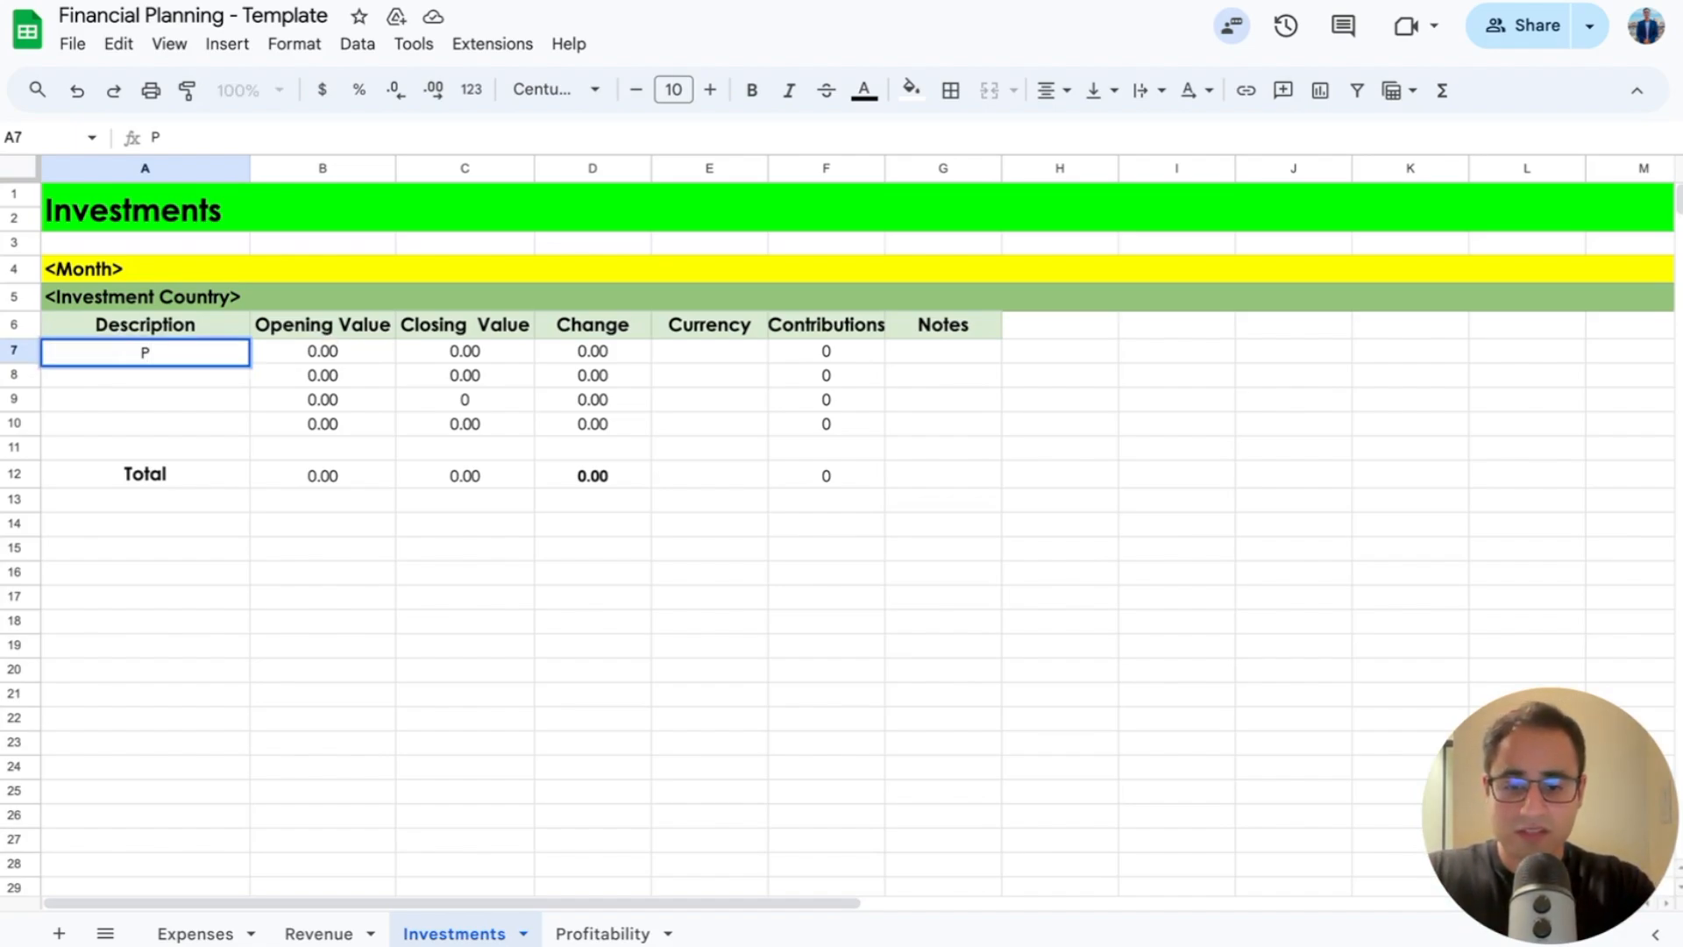
{"action": "type", "text": "ortfolio"}
{"action": "key", "text": "Return"}
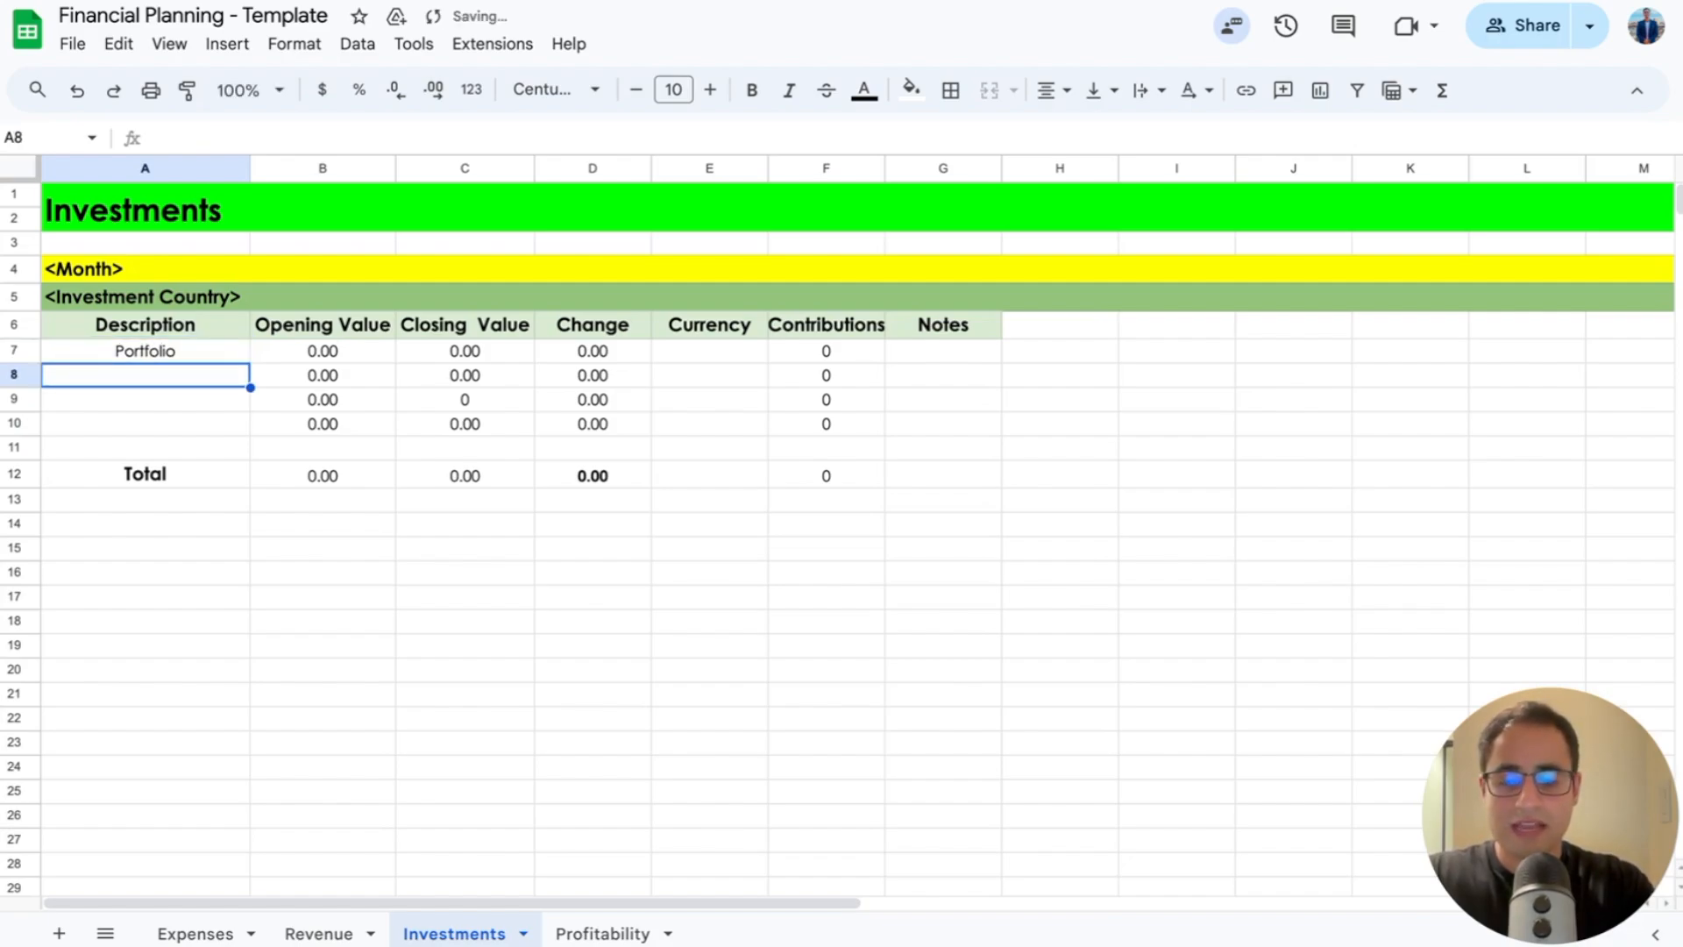
{"action": "key", "text": "Up"}
{"action": "key", "text": "Right"}
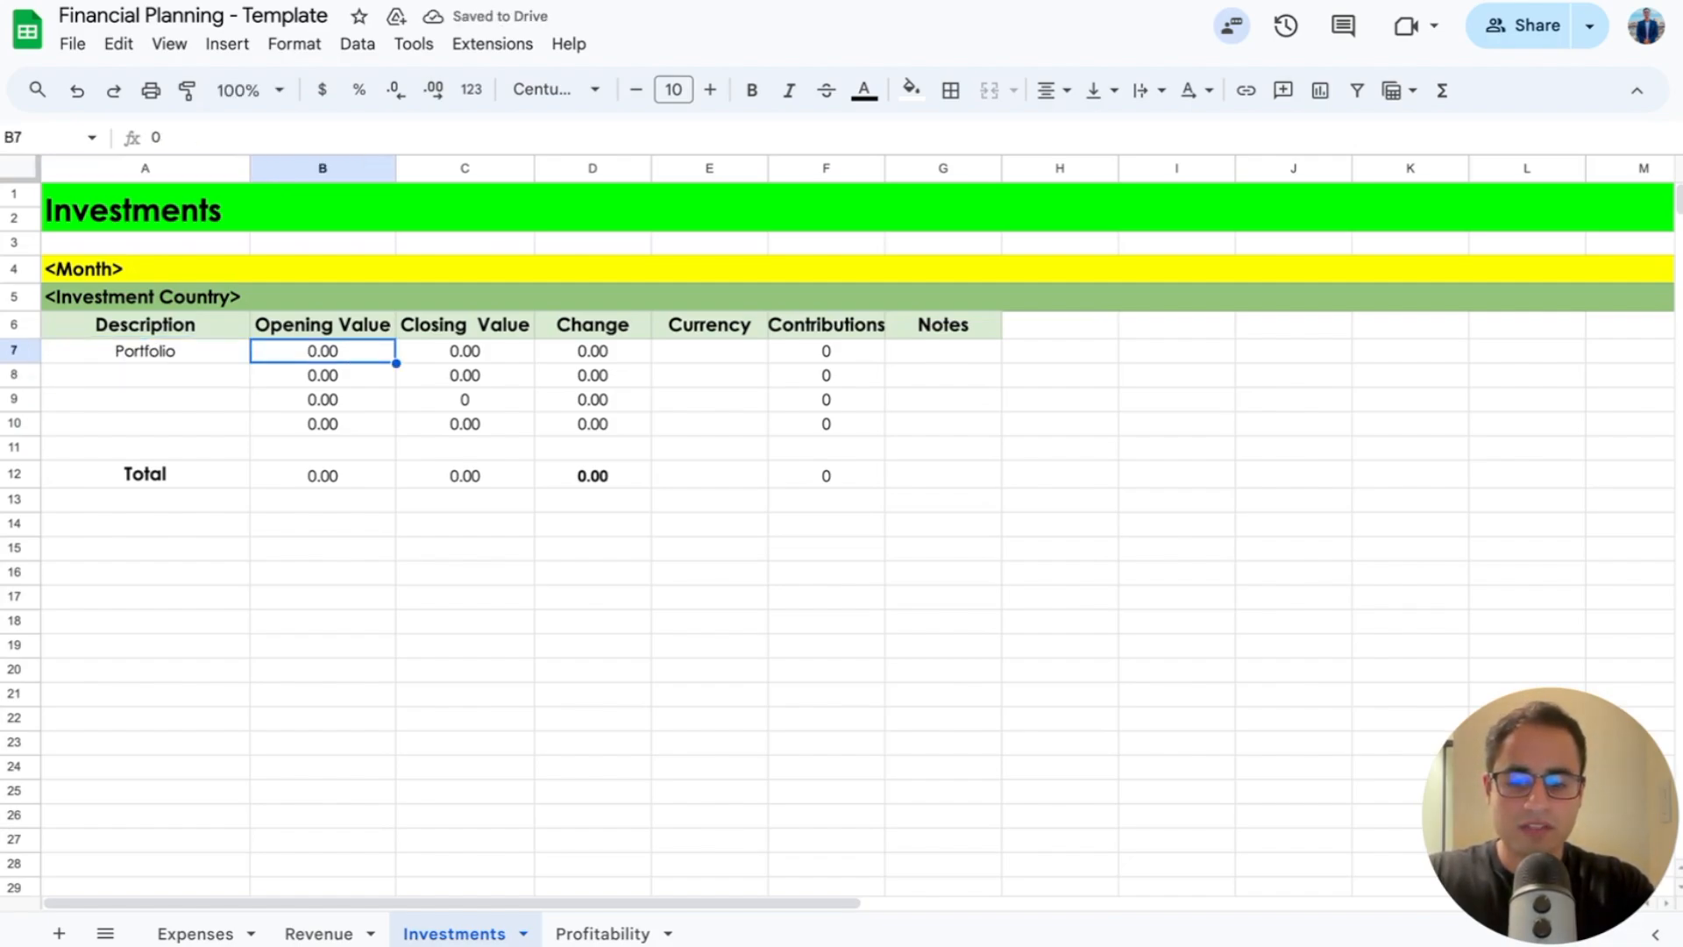
{"action": "type", "text": "5"}
{"action": "key", "text": "Return"}
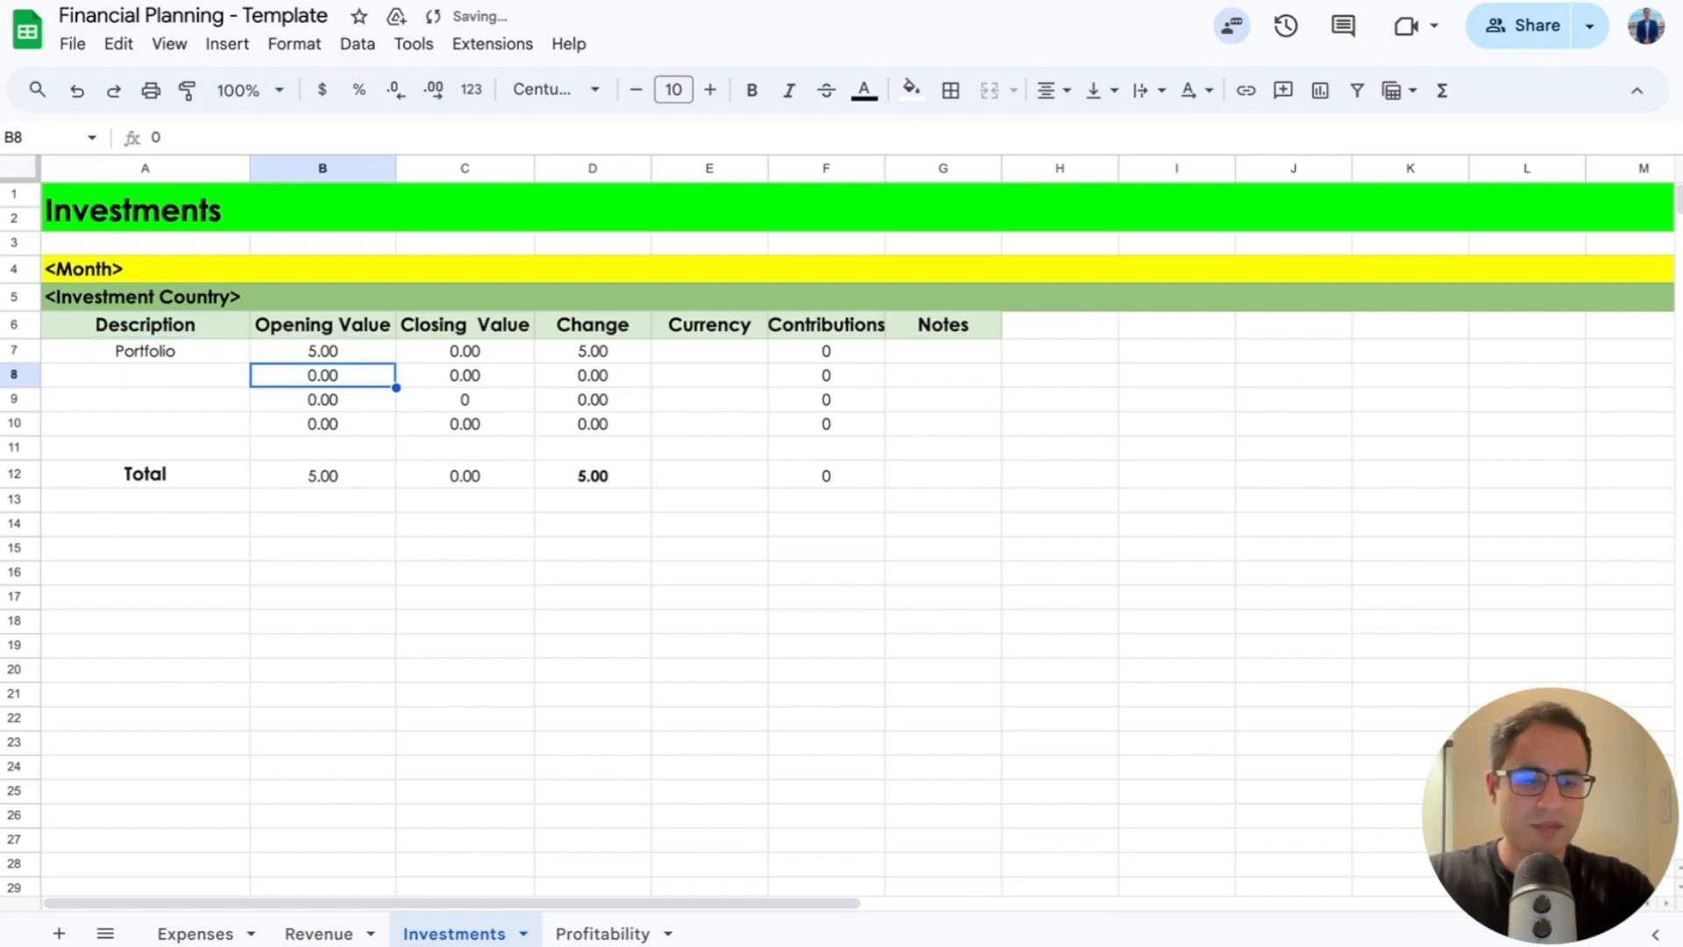
Step: Set the Portfolio closing value in C7 to 1000
{"action": "key", "text": "Up"}
{"action": "key", "text": "Right"}
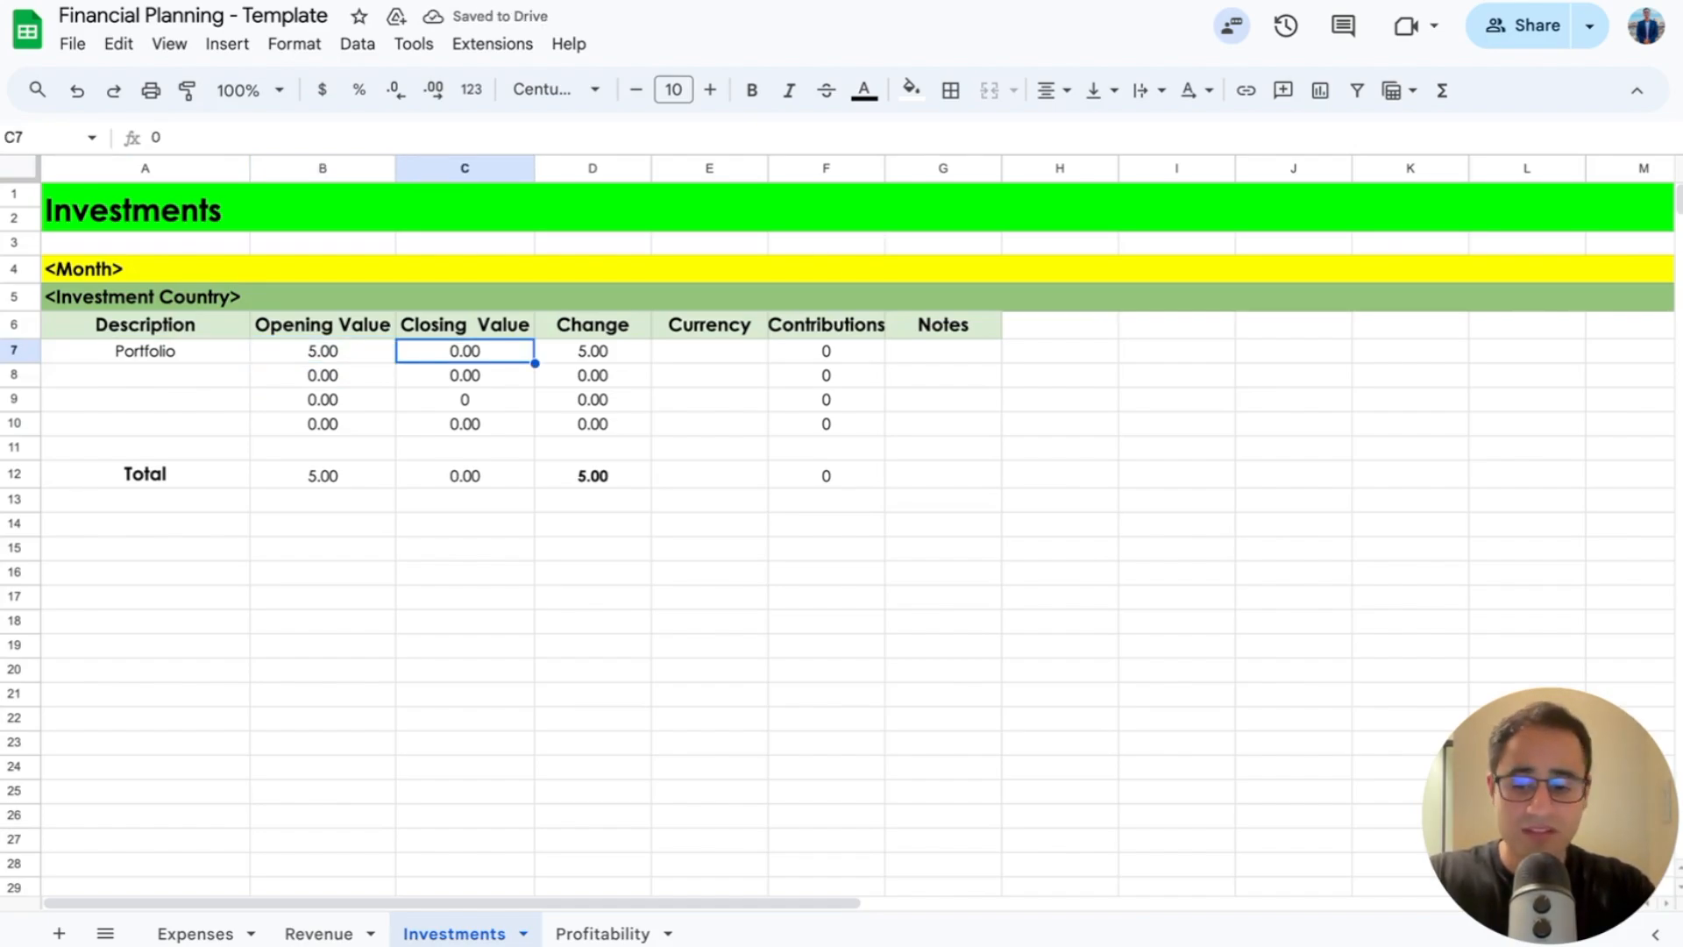
{"action": "type", "text": "1,000."}
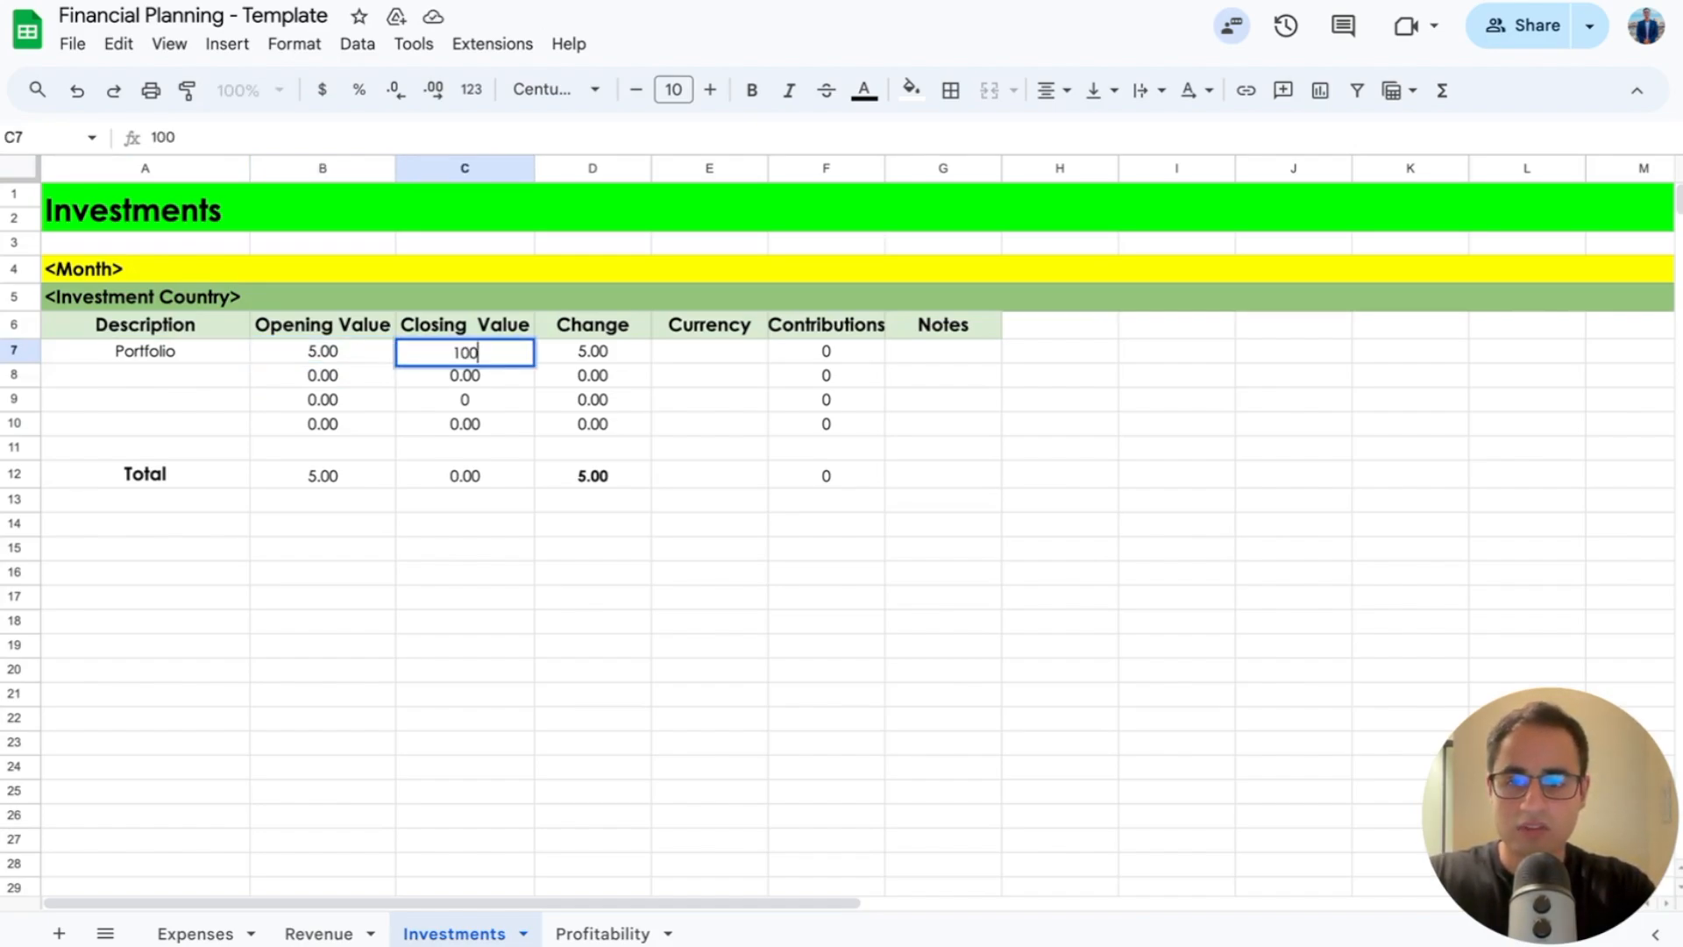
{"action": "type", "text": "0"}
{"action": "key", "text": "BackSpace"}
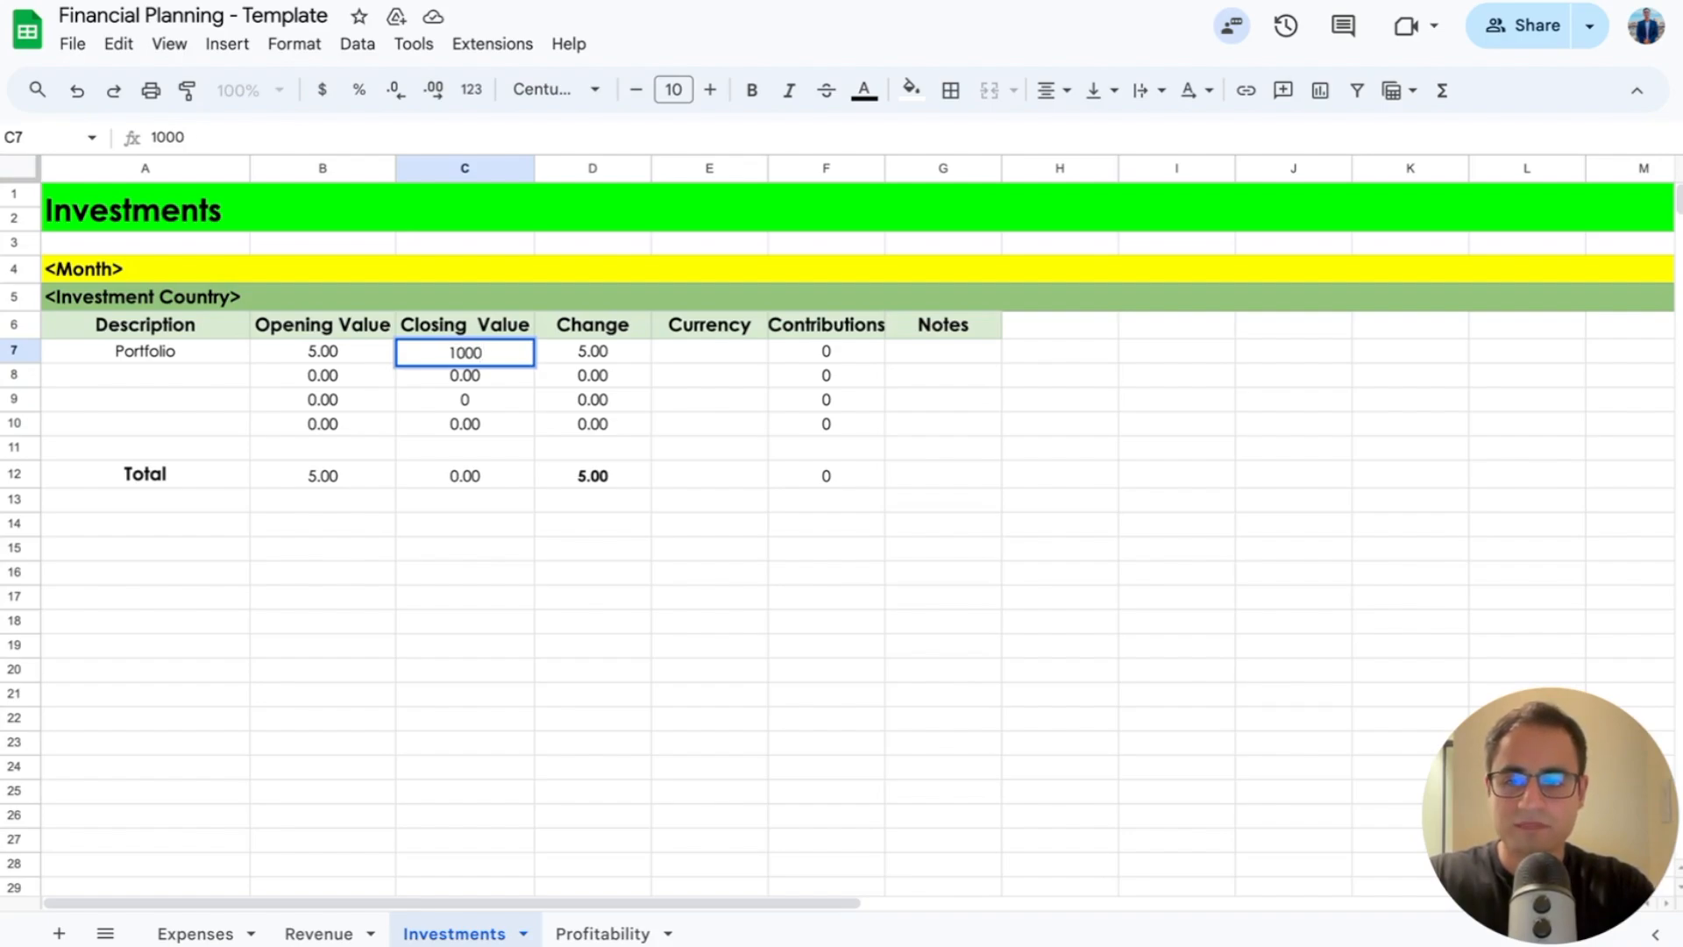
{"action": "key", "text": "Return"}
Step: Replace the Portfolio contribution in F7 with the formula =200
{"action": "left_click", "coordinate": [465, 351]}
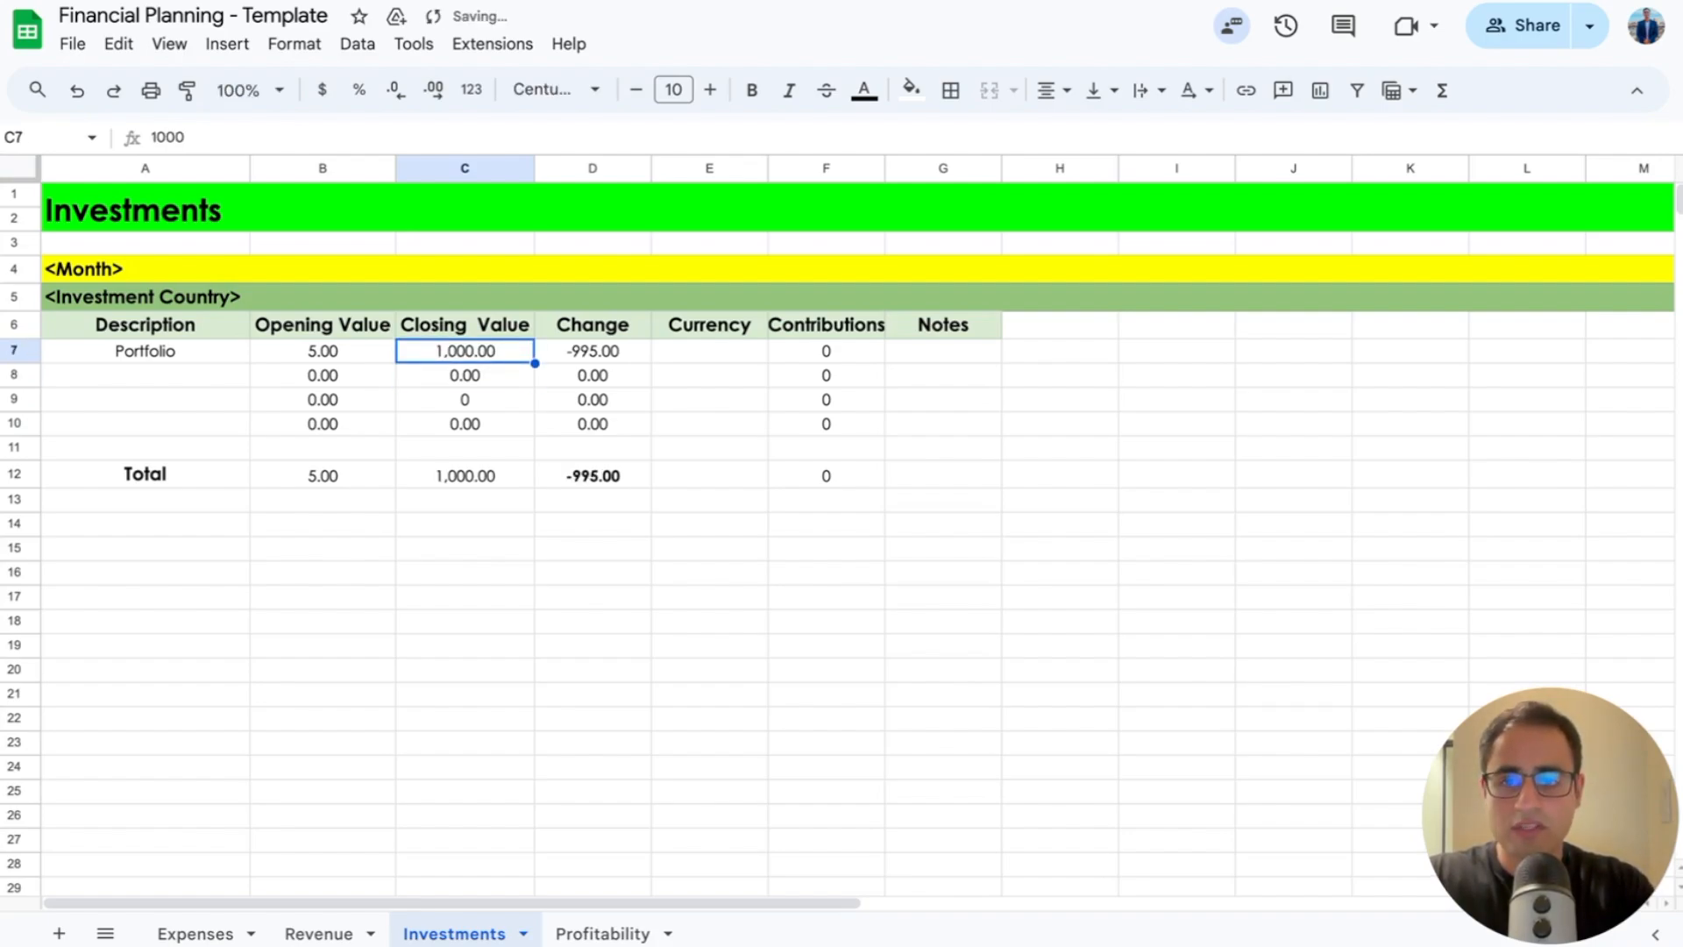
{"action": "key", "text": "Right"}
{"action": "key", "text": "Right"}
{"action": "key", "text": "Right"}
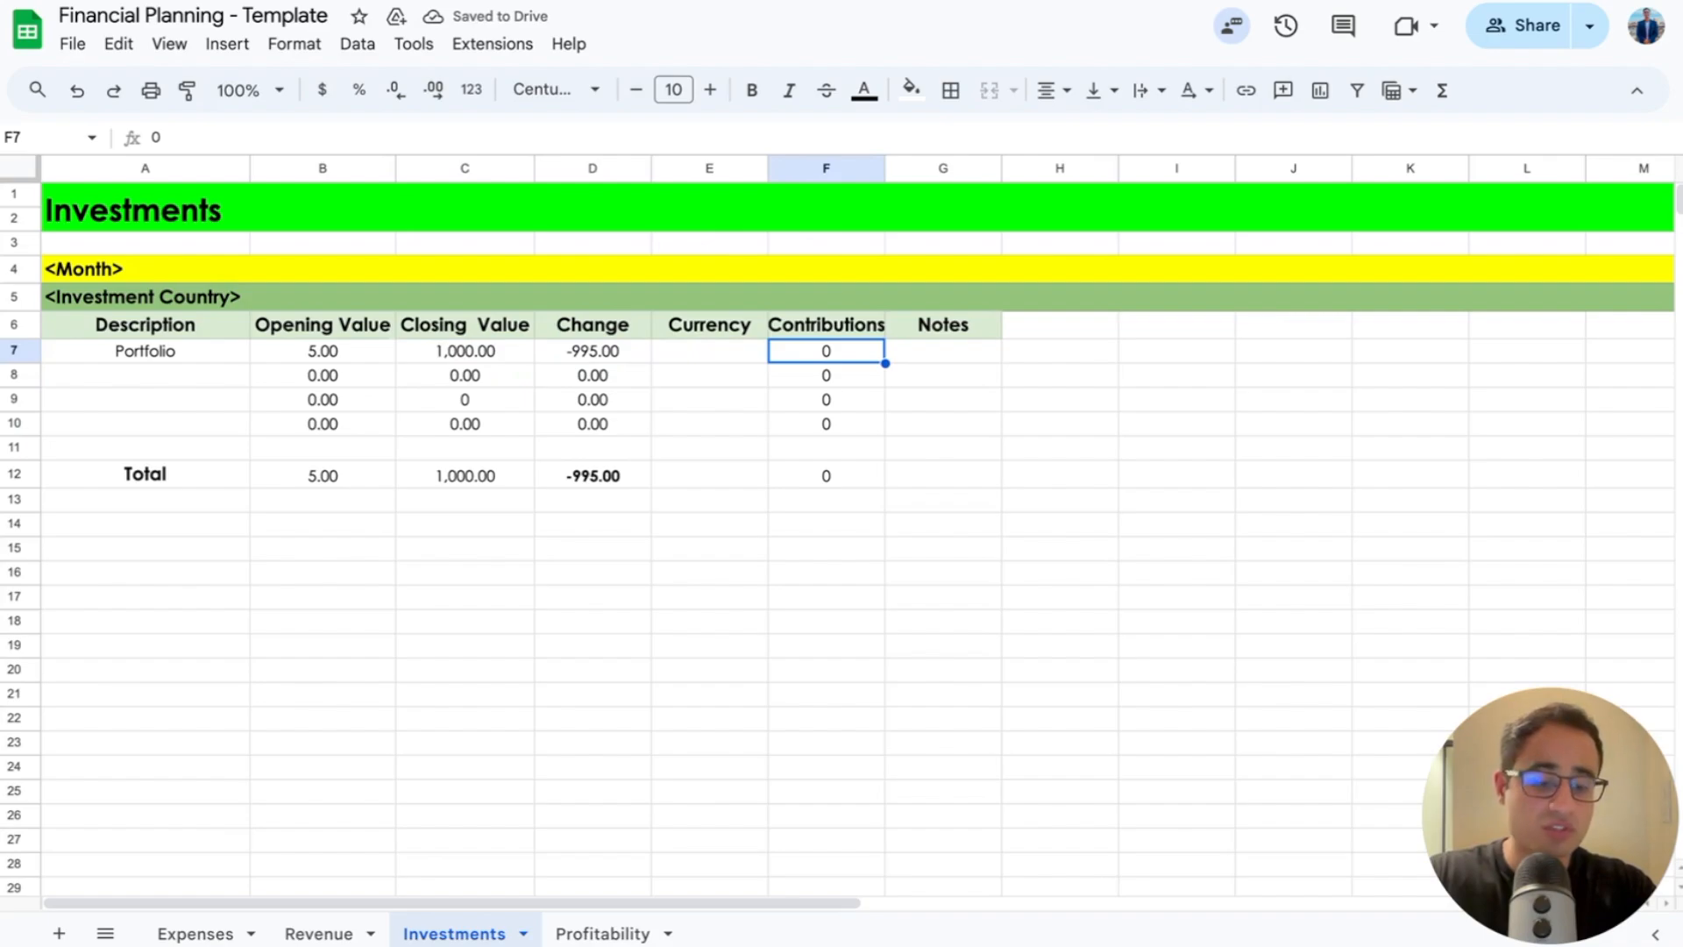
{"action": "key", "text": "Delete"}
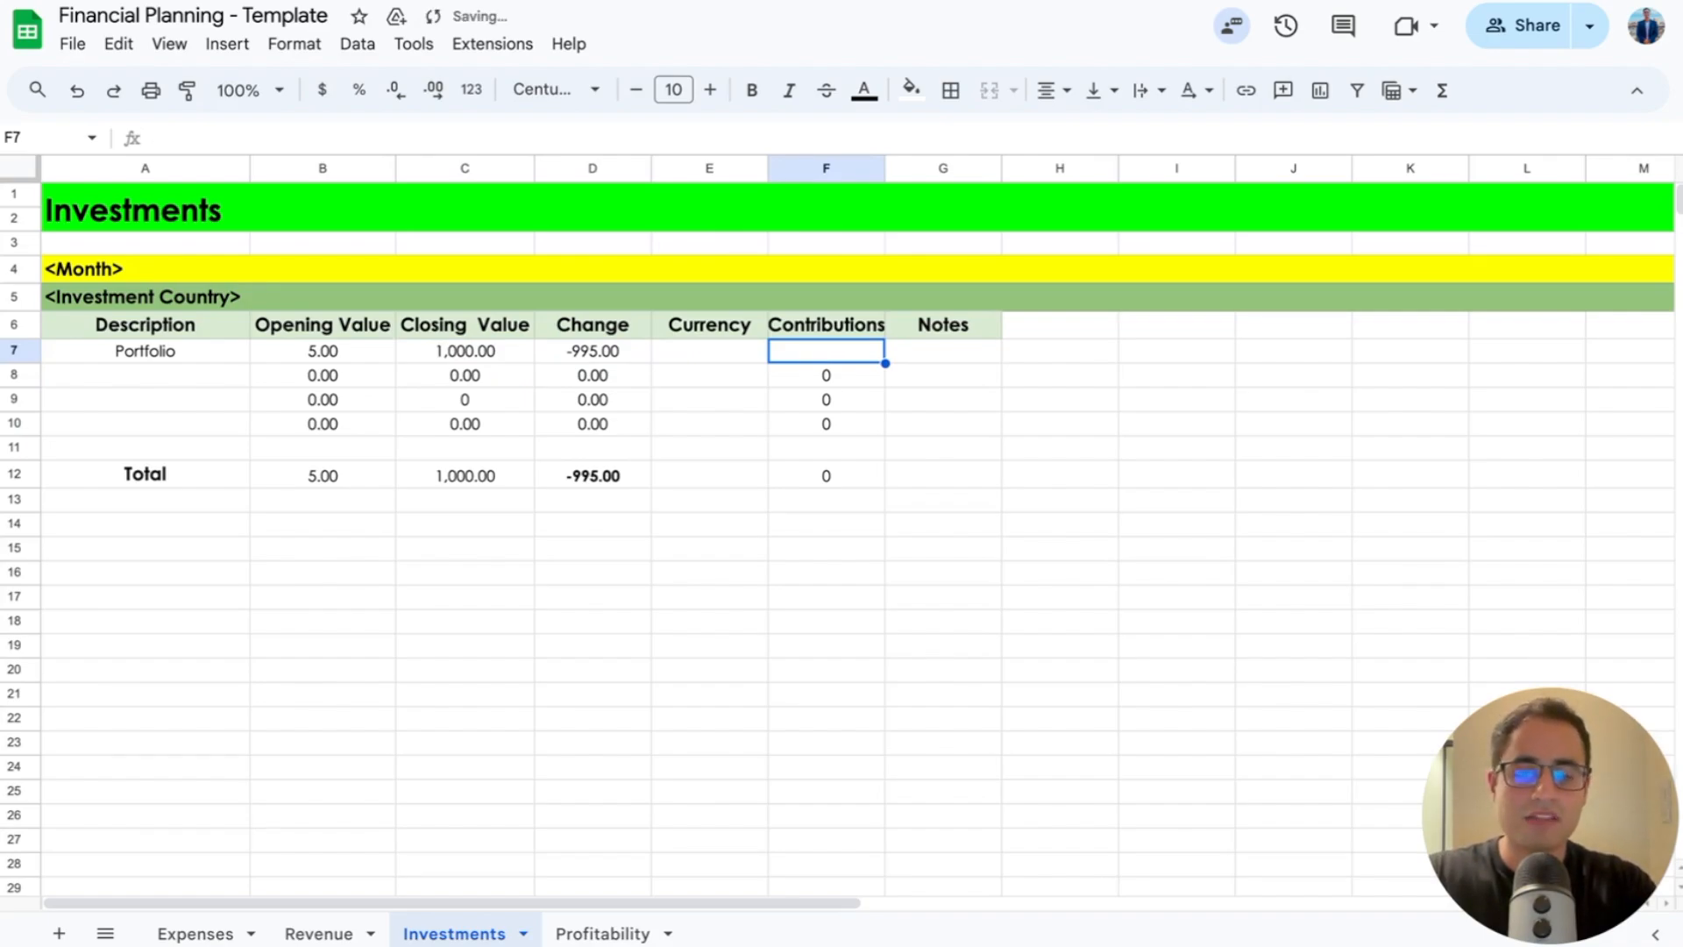
{"action": "type", "text": "="}
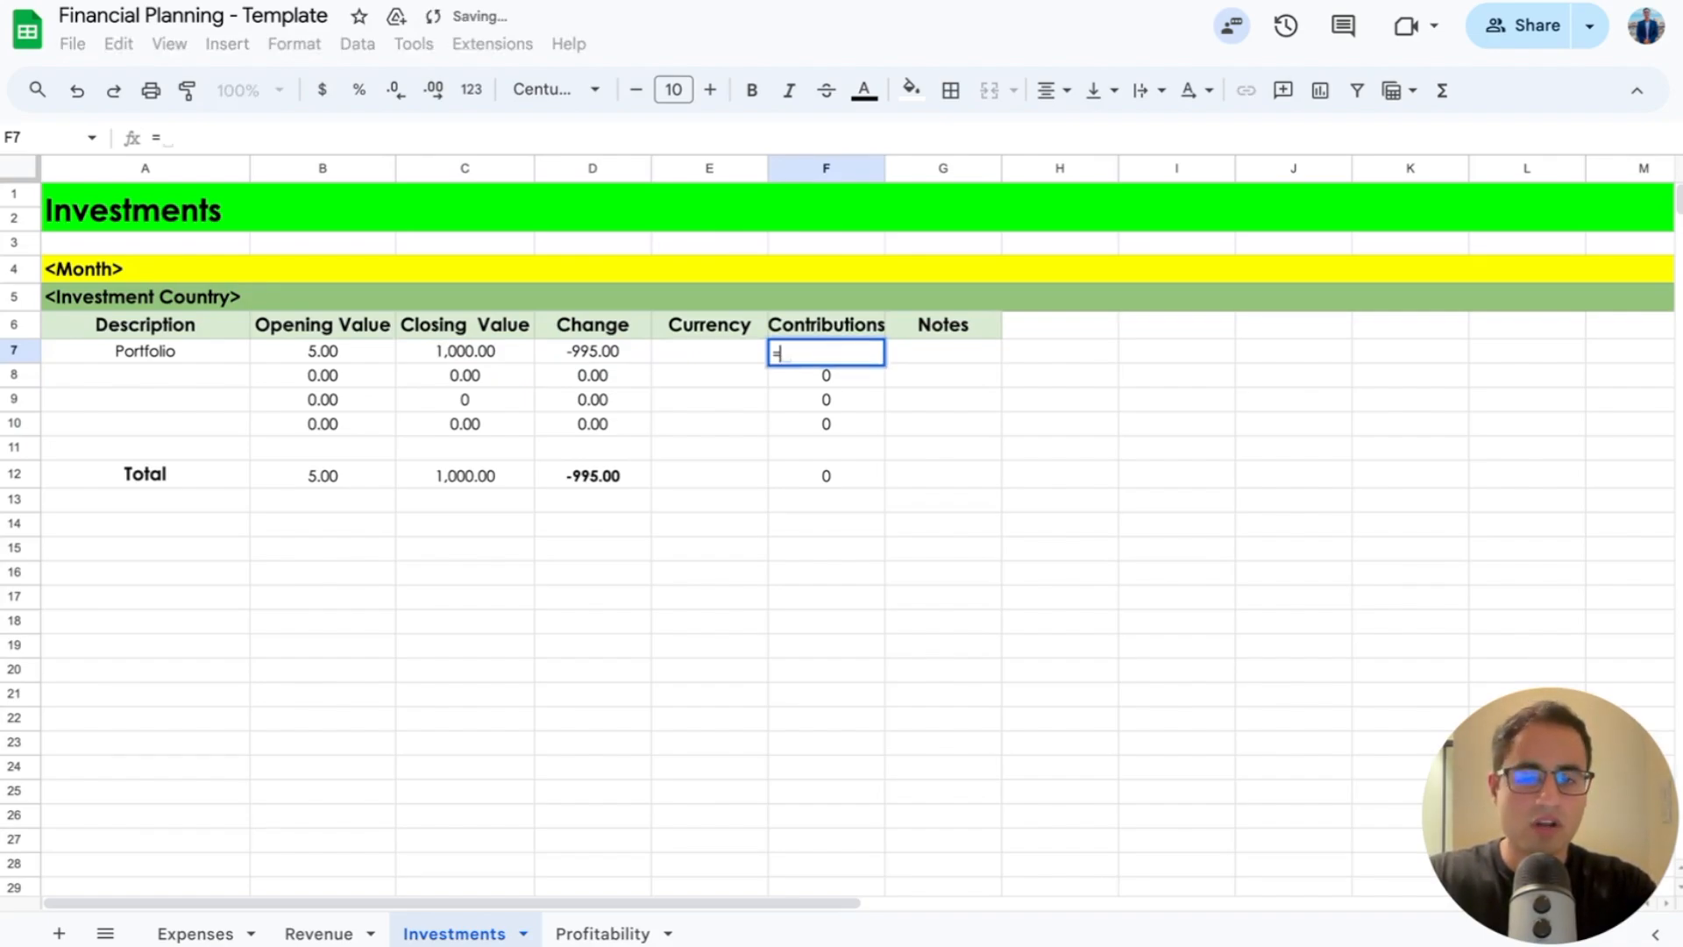
{"action": "type", "text": "200"}
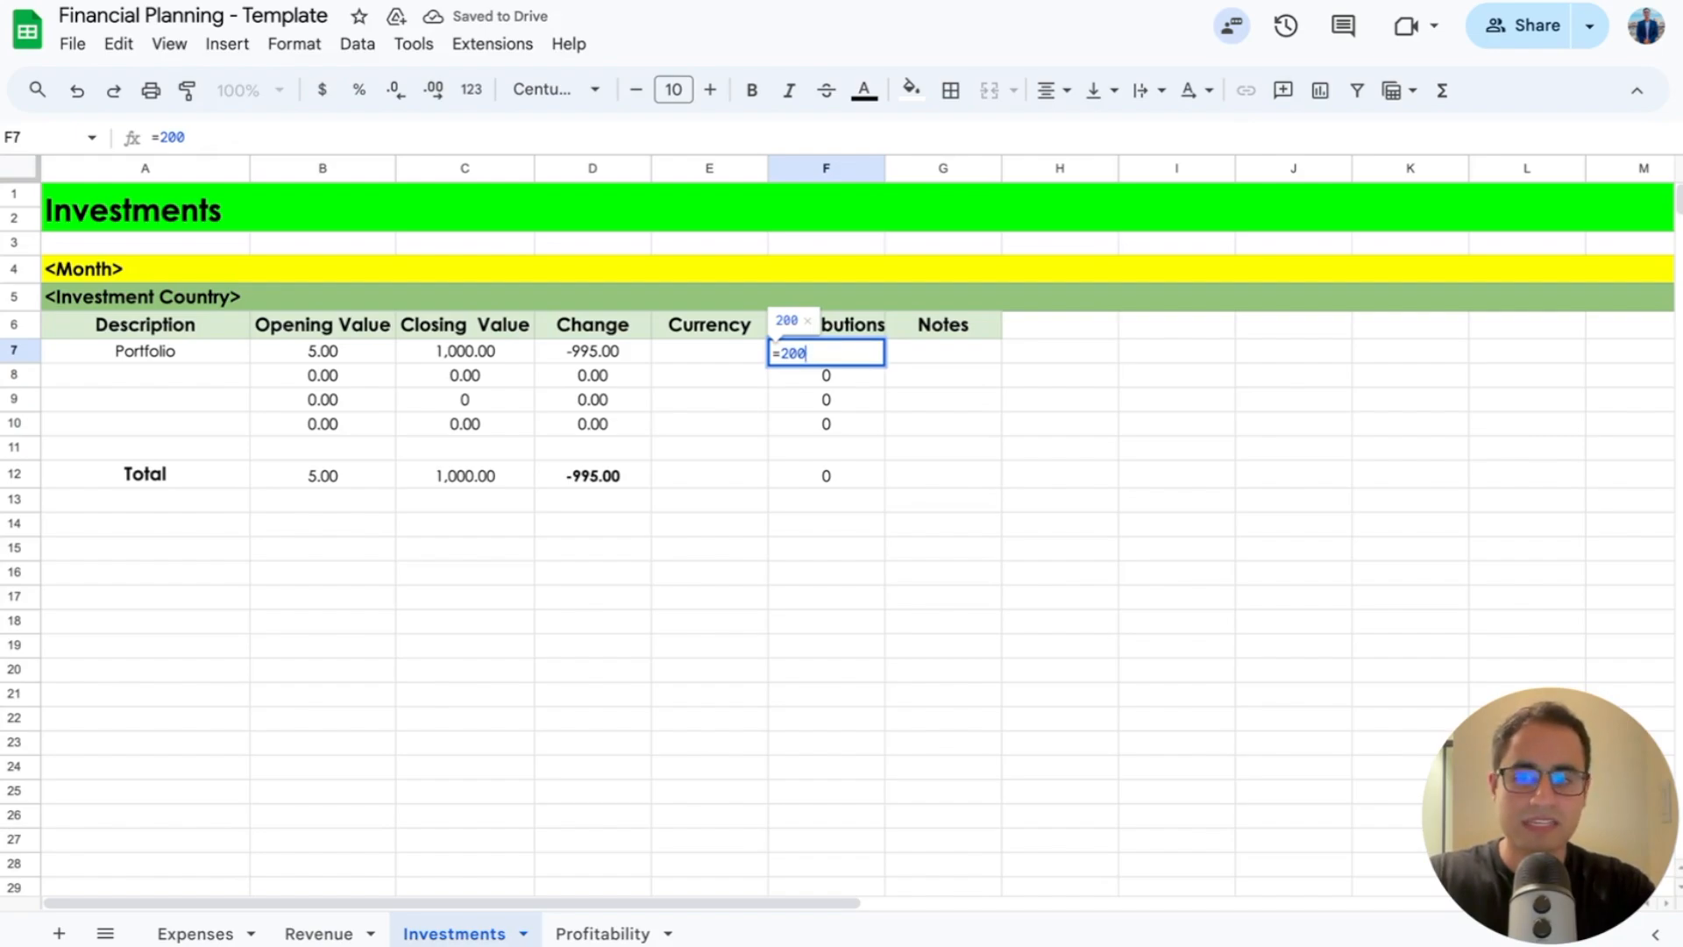
{"action": "key", "text": "Return"}
Step: Check the Portfolio row's Change formula in D7 against the cells it uses and clear it
{"action": "left_click", "coordinate": [592, 352]}
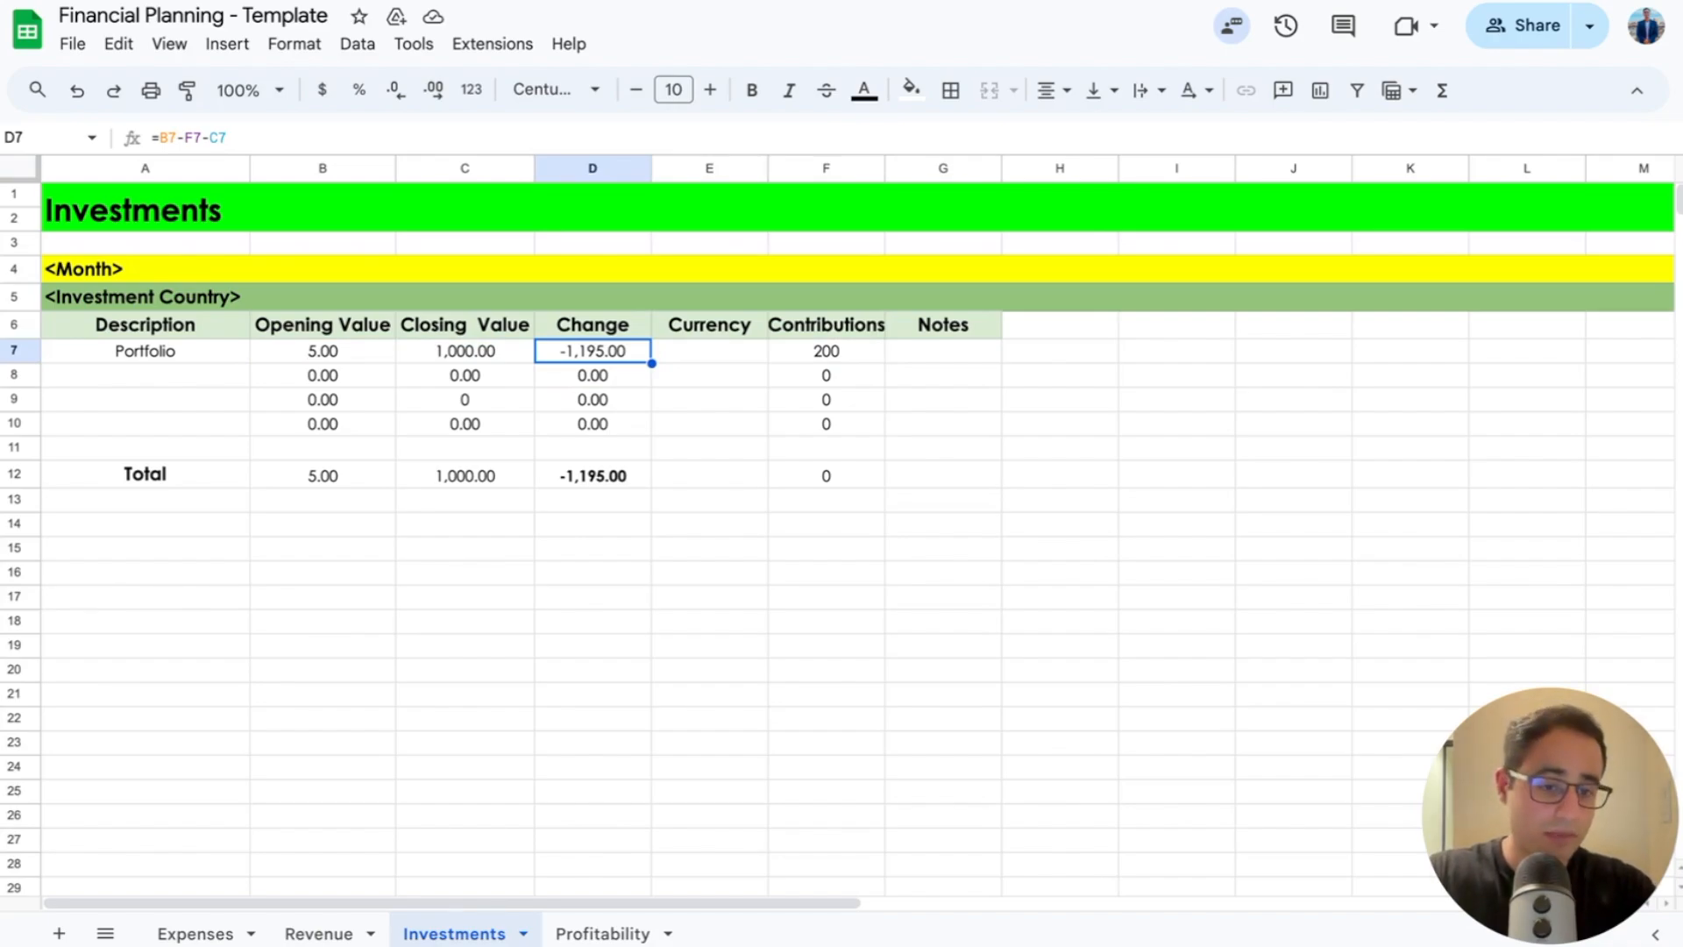
{"action": "left_click", "coordinate": [465, 351]}
{"action": "left_click", "coordinate": [323, 352]}
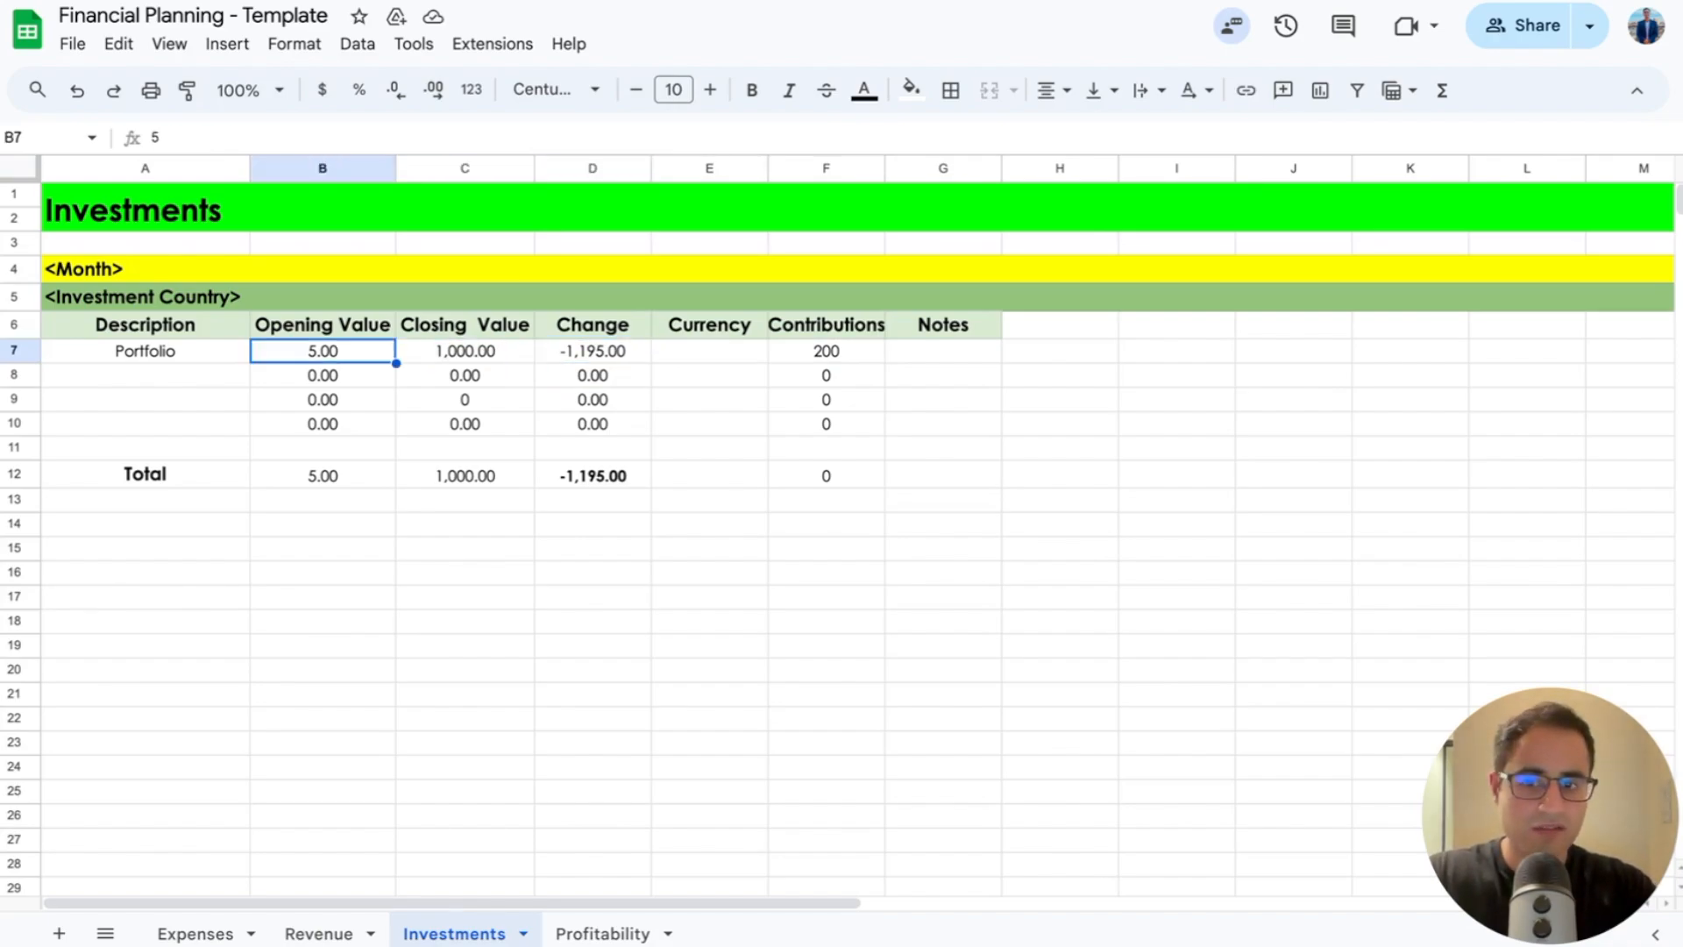
{"action": "left_click", "coordinate": [464, 351]}
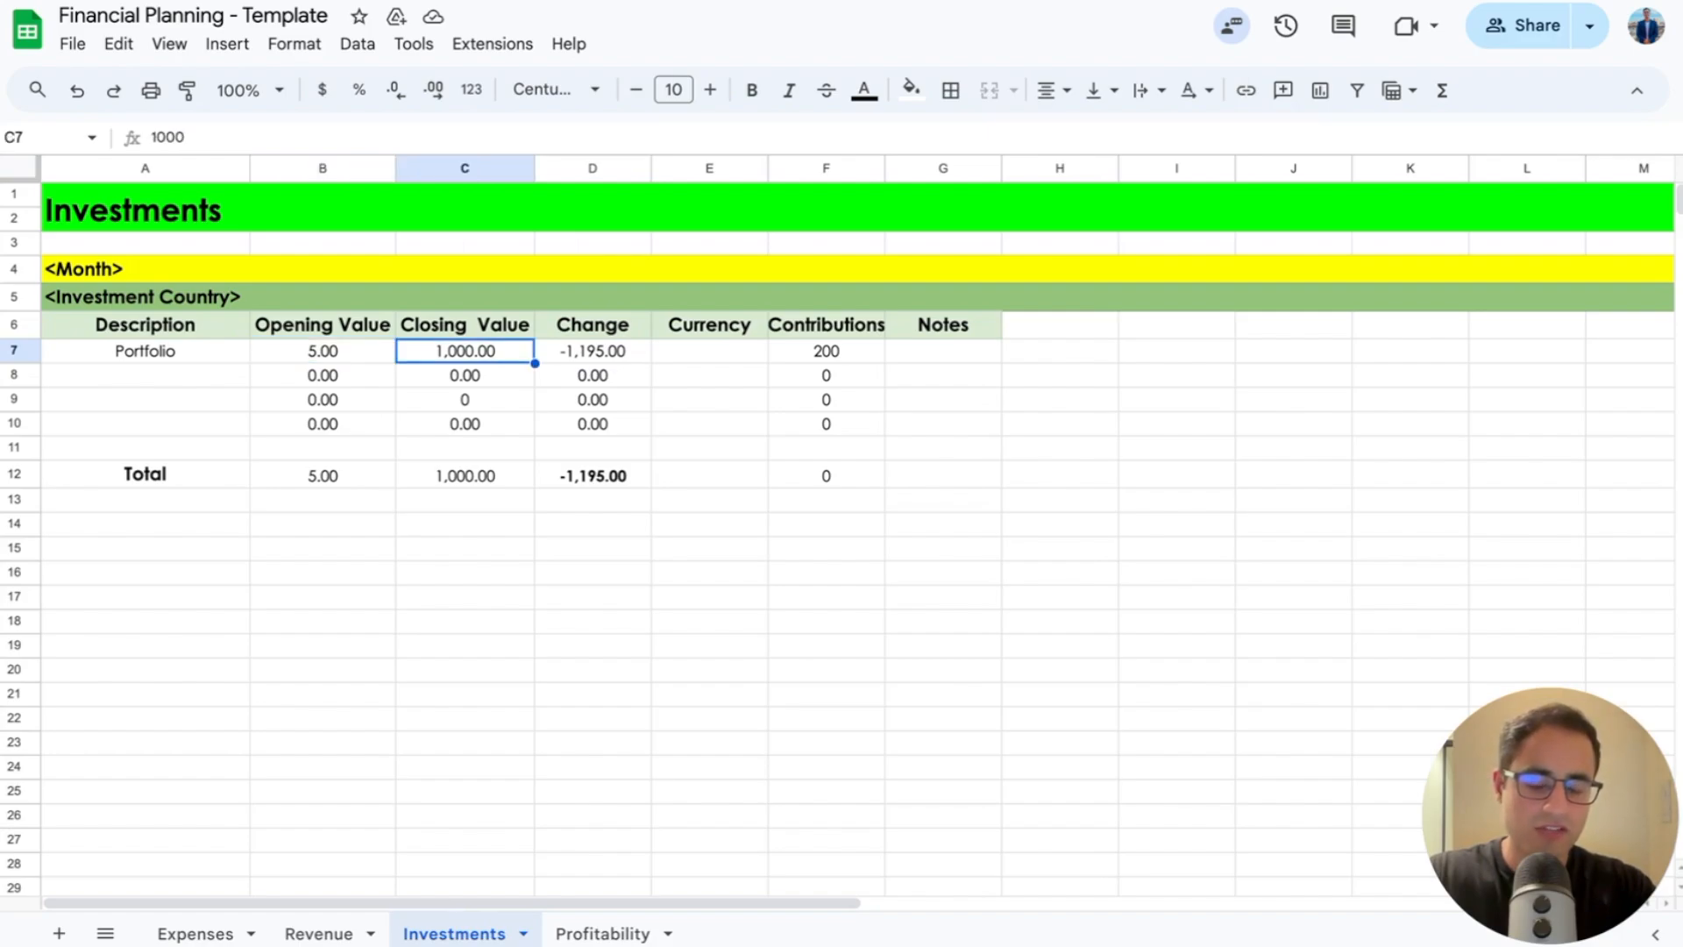
{"action": "key", "text": "Right"}
{"action": "key", "text": "Right"}
{"action": "key", "text": "Right"}
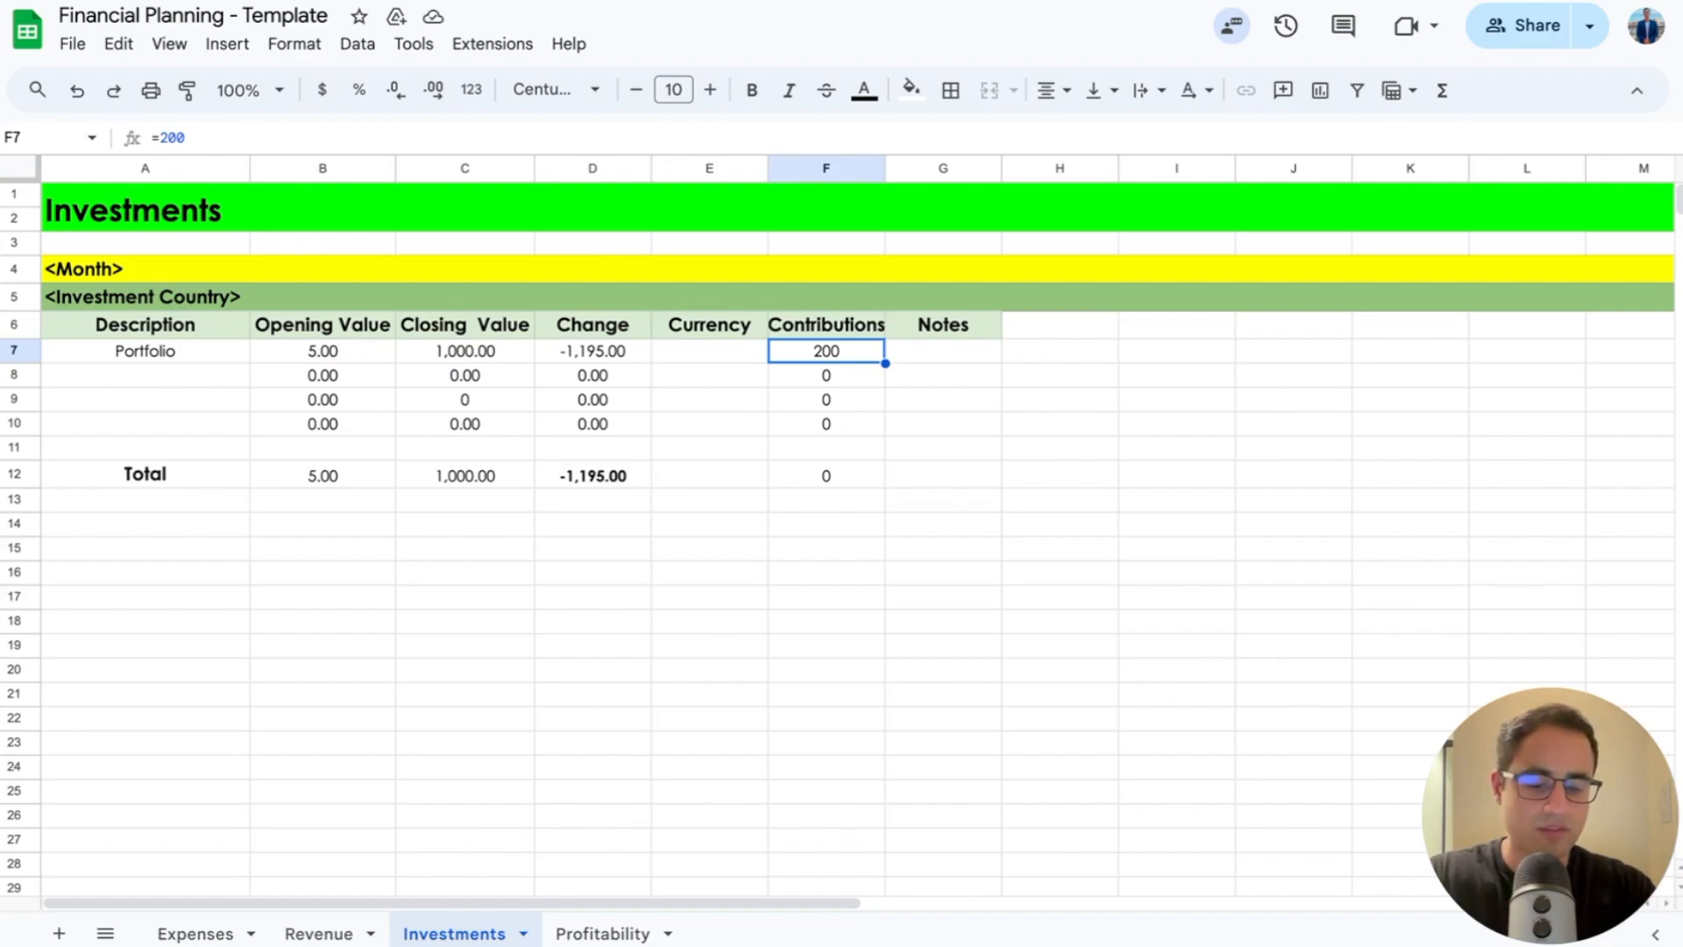
{"action": "key", "text": "Left"}
{"action": "key", "text": "Left"}
{"action": "key", "text": "Delete"}
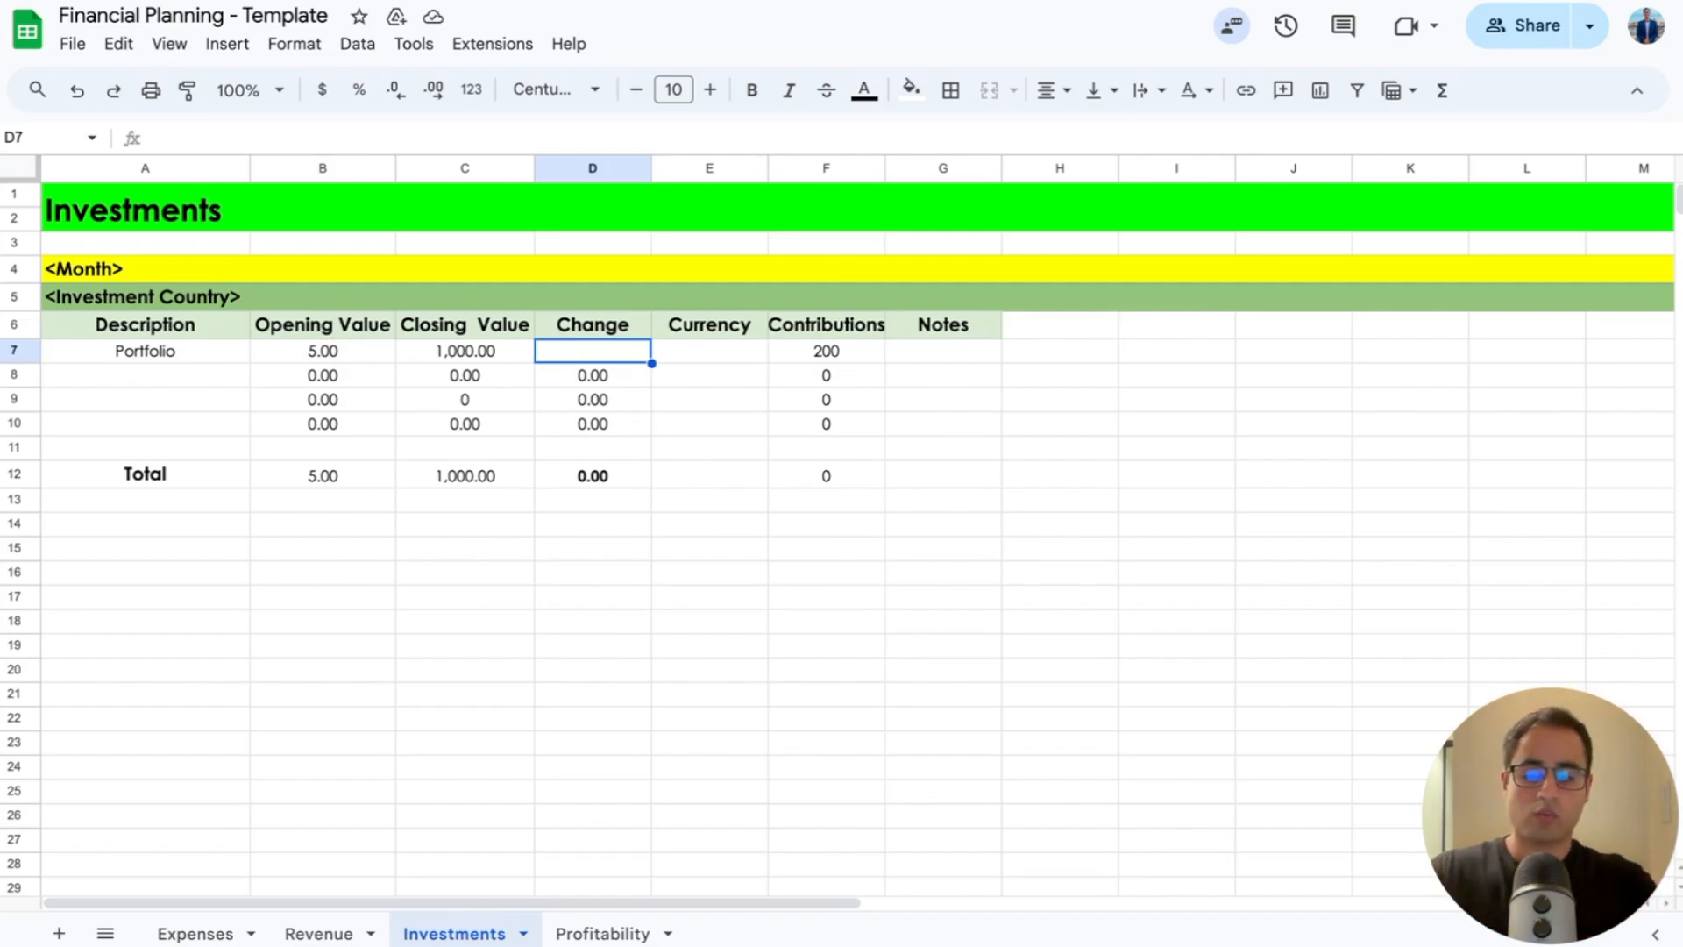
Step: Examine the Portfolio row's opening value, closing value and contribution cells that the Change calculation depends on
{"action": "key", "text": "Left"}
{"action": "key", "text": "Left"}
{"action": "key", "text": "Left"}
{"action": "key", "text": "Right"}
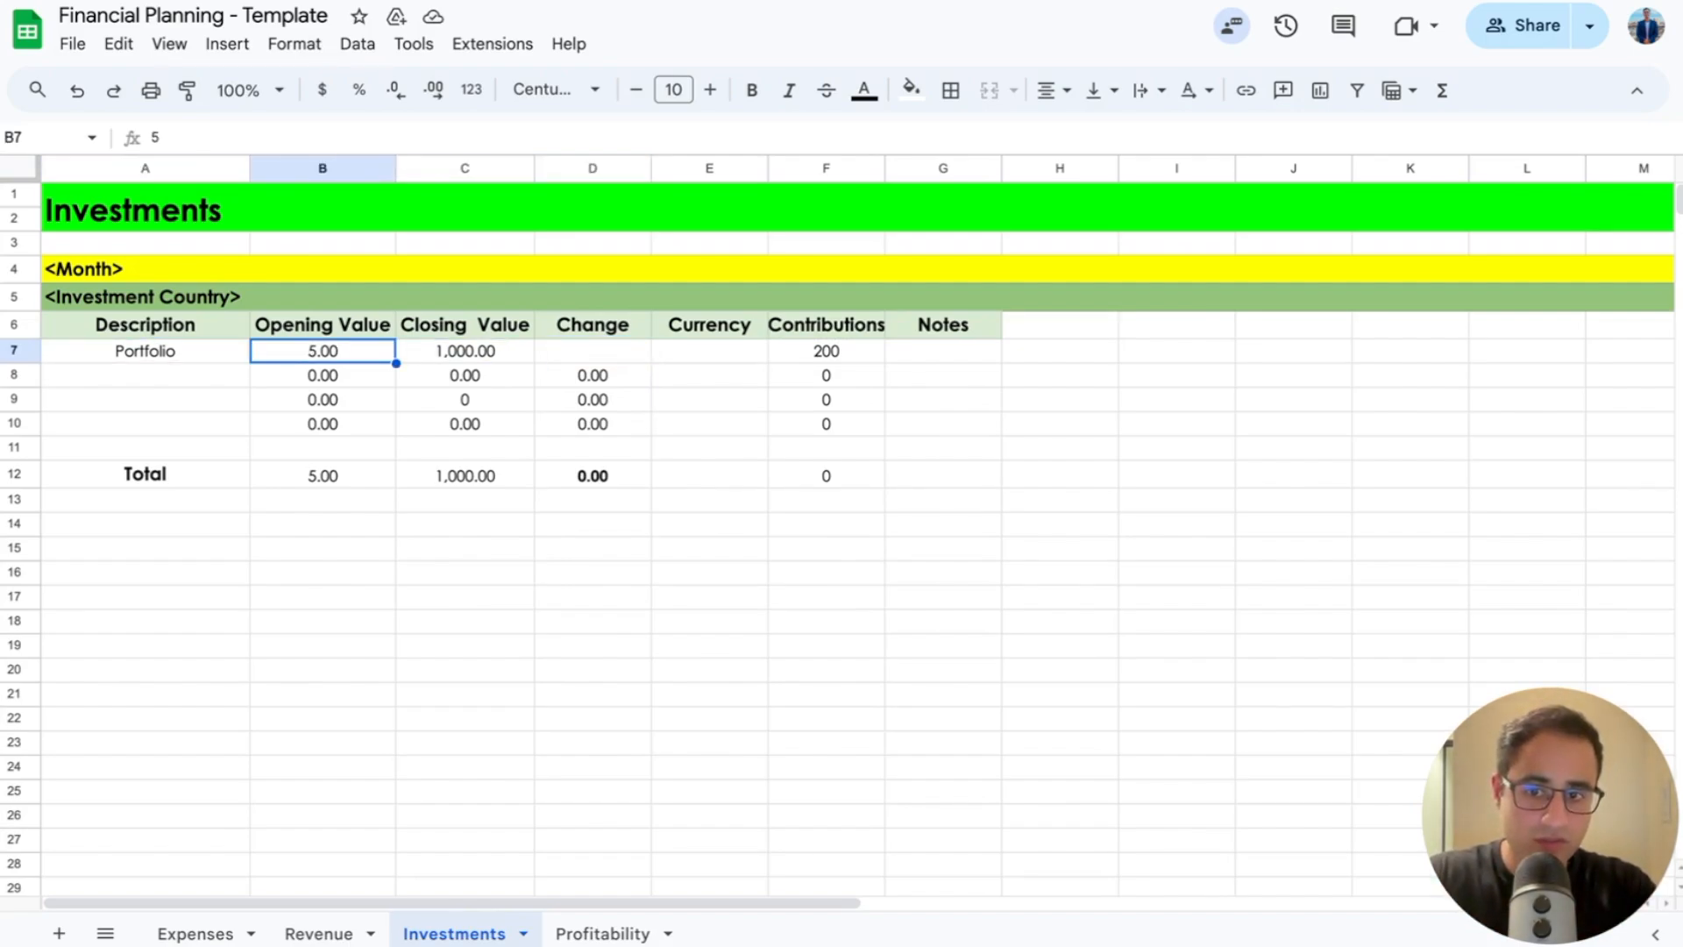
{"action": "key", "text": "Right"}
{"action": "key", "text": "Right"}
{"action": "key", "text": "Right"}
{"action": "key", "text": "Right"}
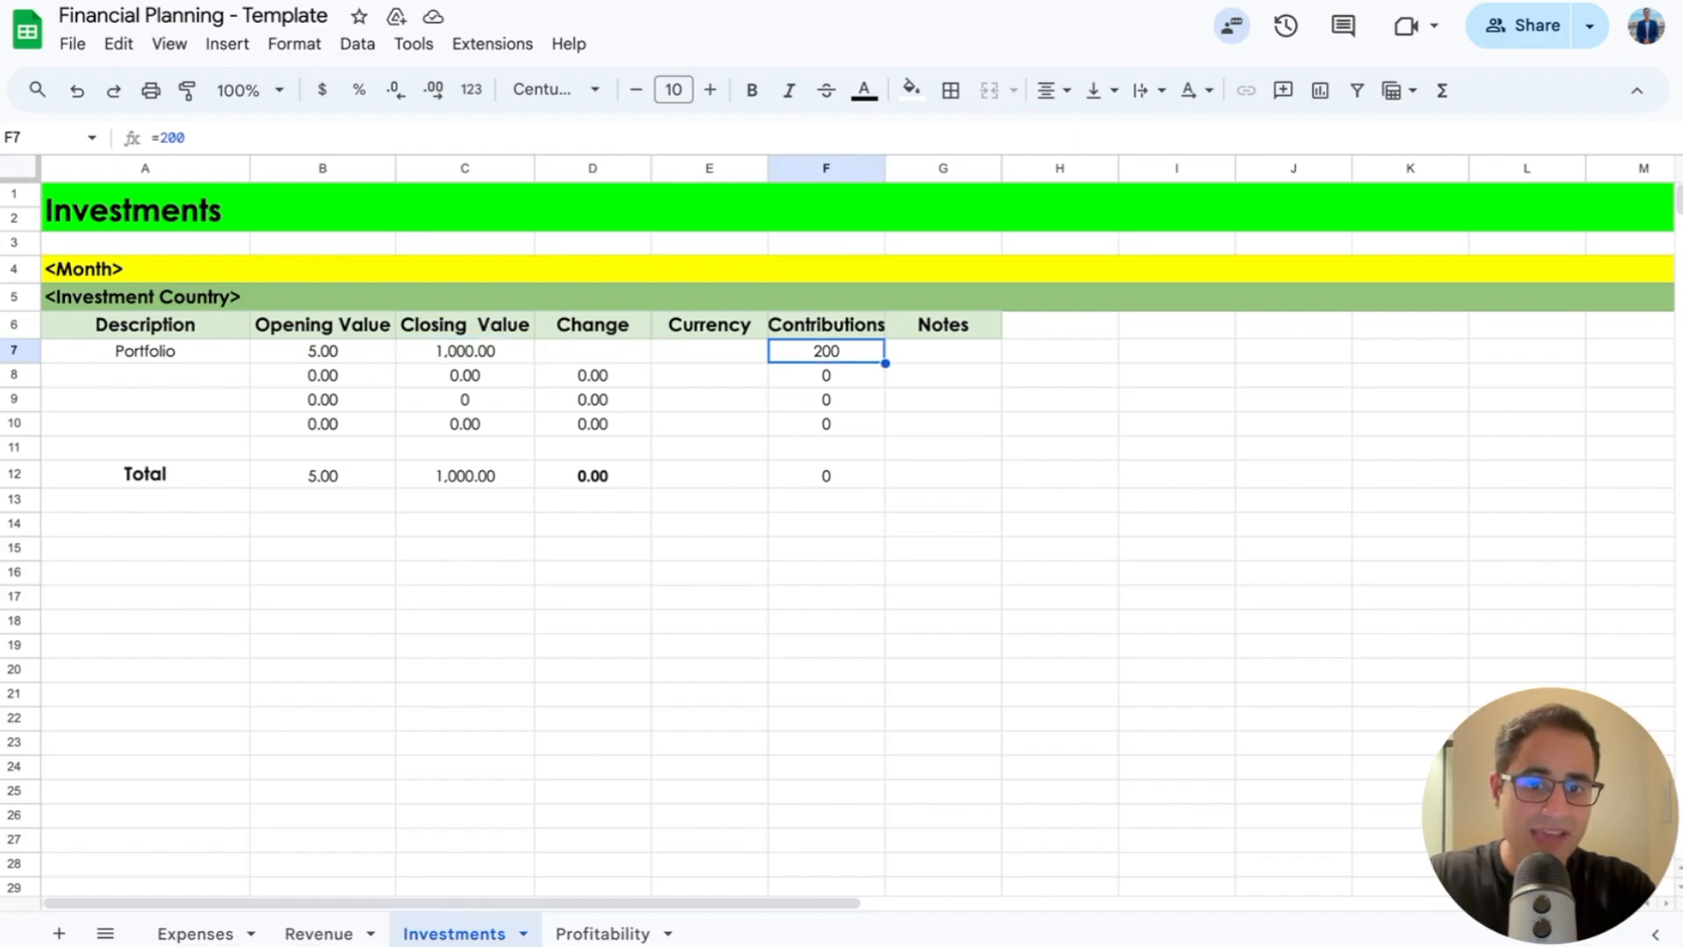
Step: Enter the formula =C7-F7-B7 in D7 to calculate the Portfolio change from closing value, contributions and opening value
{"action": "key", "text": "Left"}
{"action": "key", "text": "Left"}
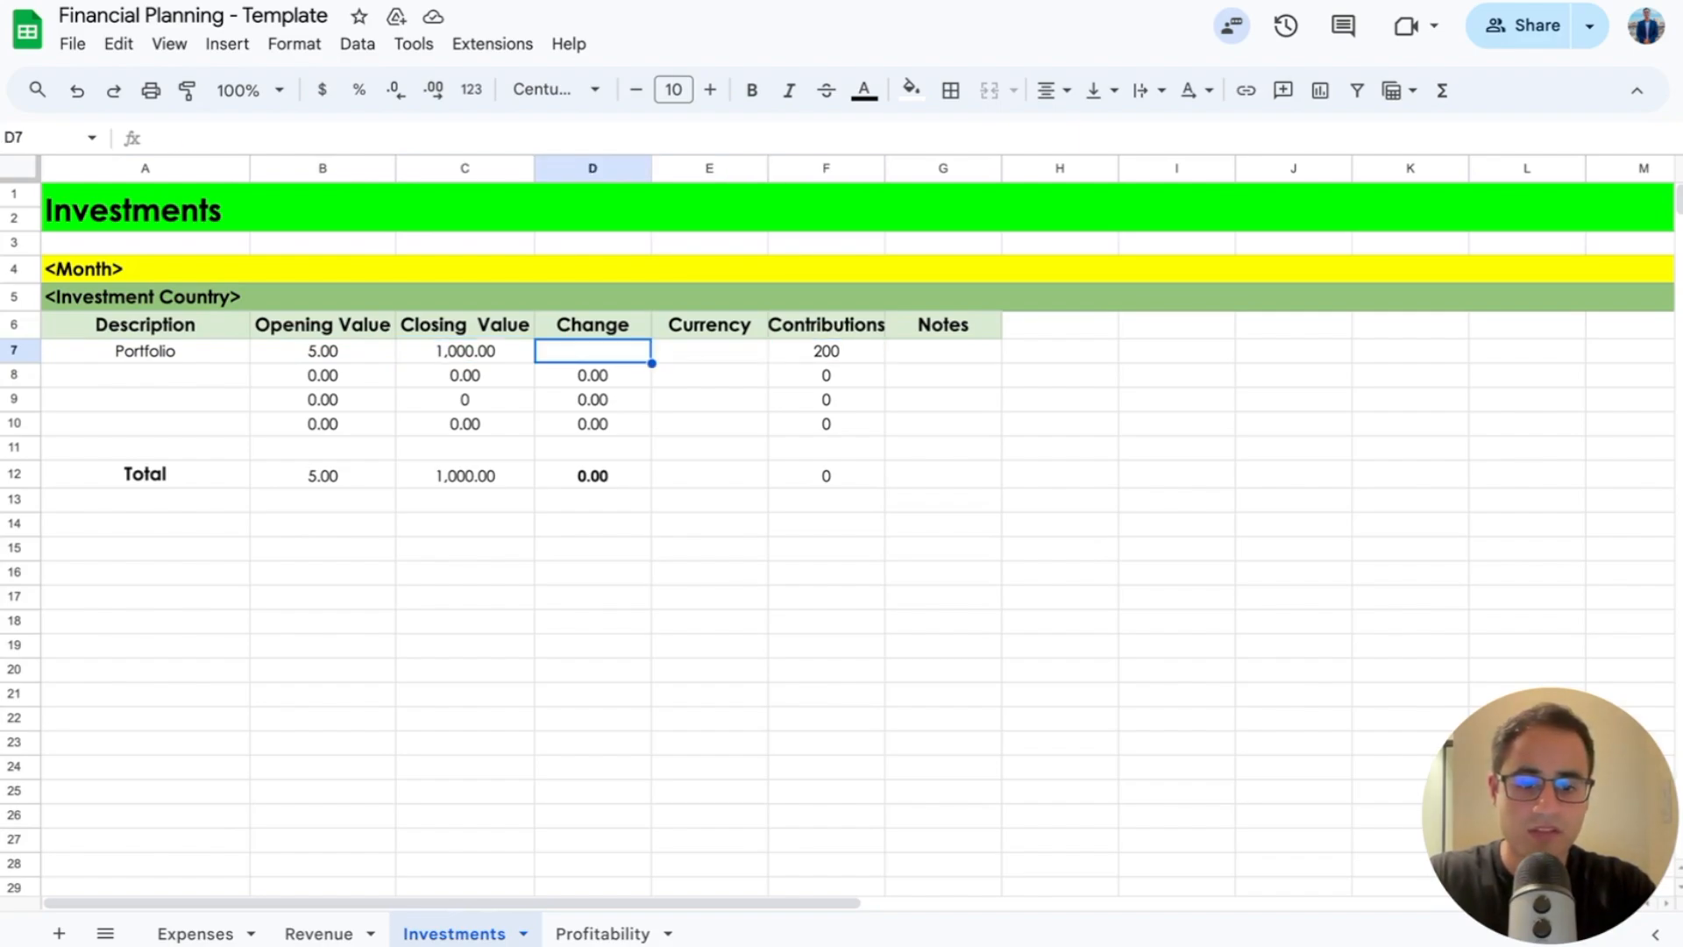
{"action": "type", "text": "="}
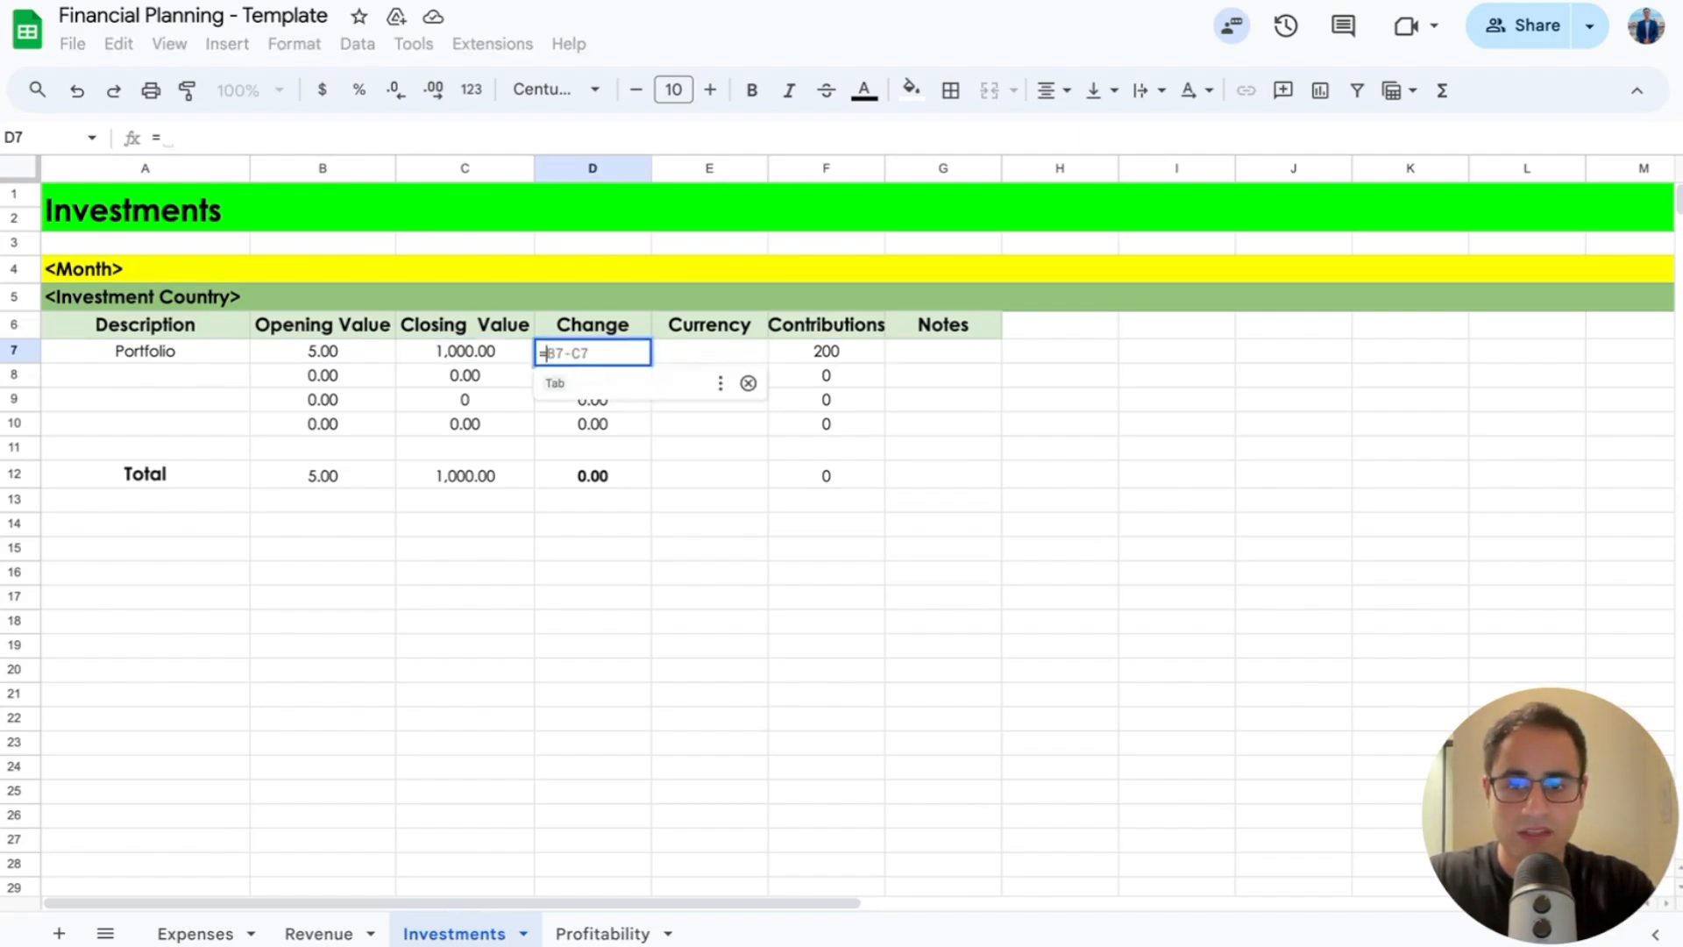
{"action": "key", "text": "Left"}
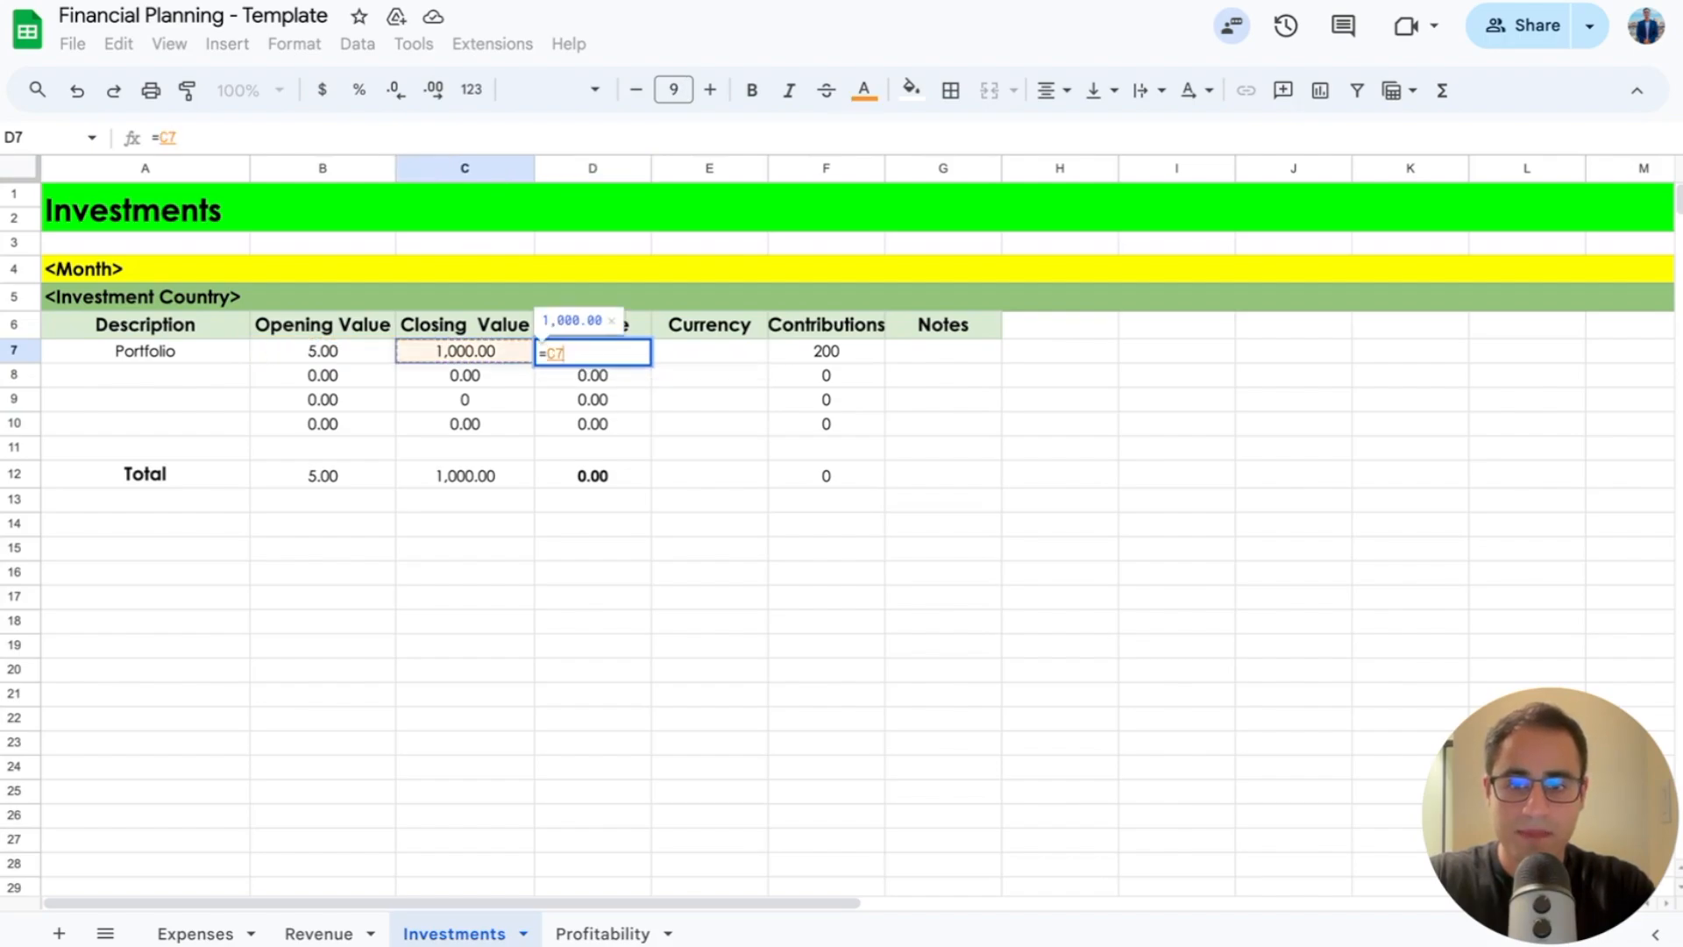
{"action": "type", "text": "-"}
{"action": "key", "text": "Right"}
{"action": "key", "text": "Right"}
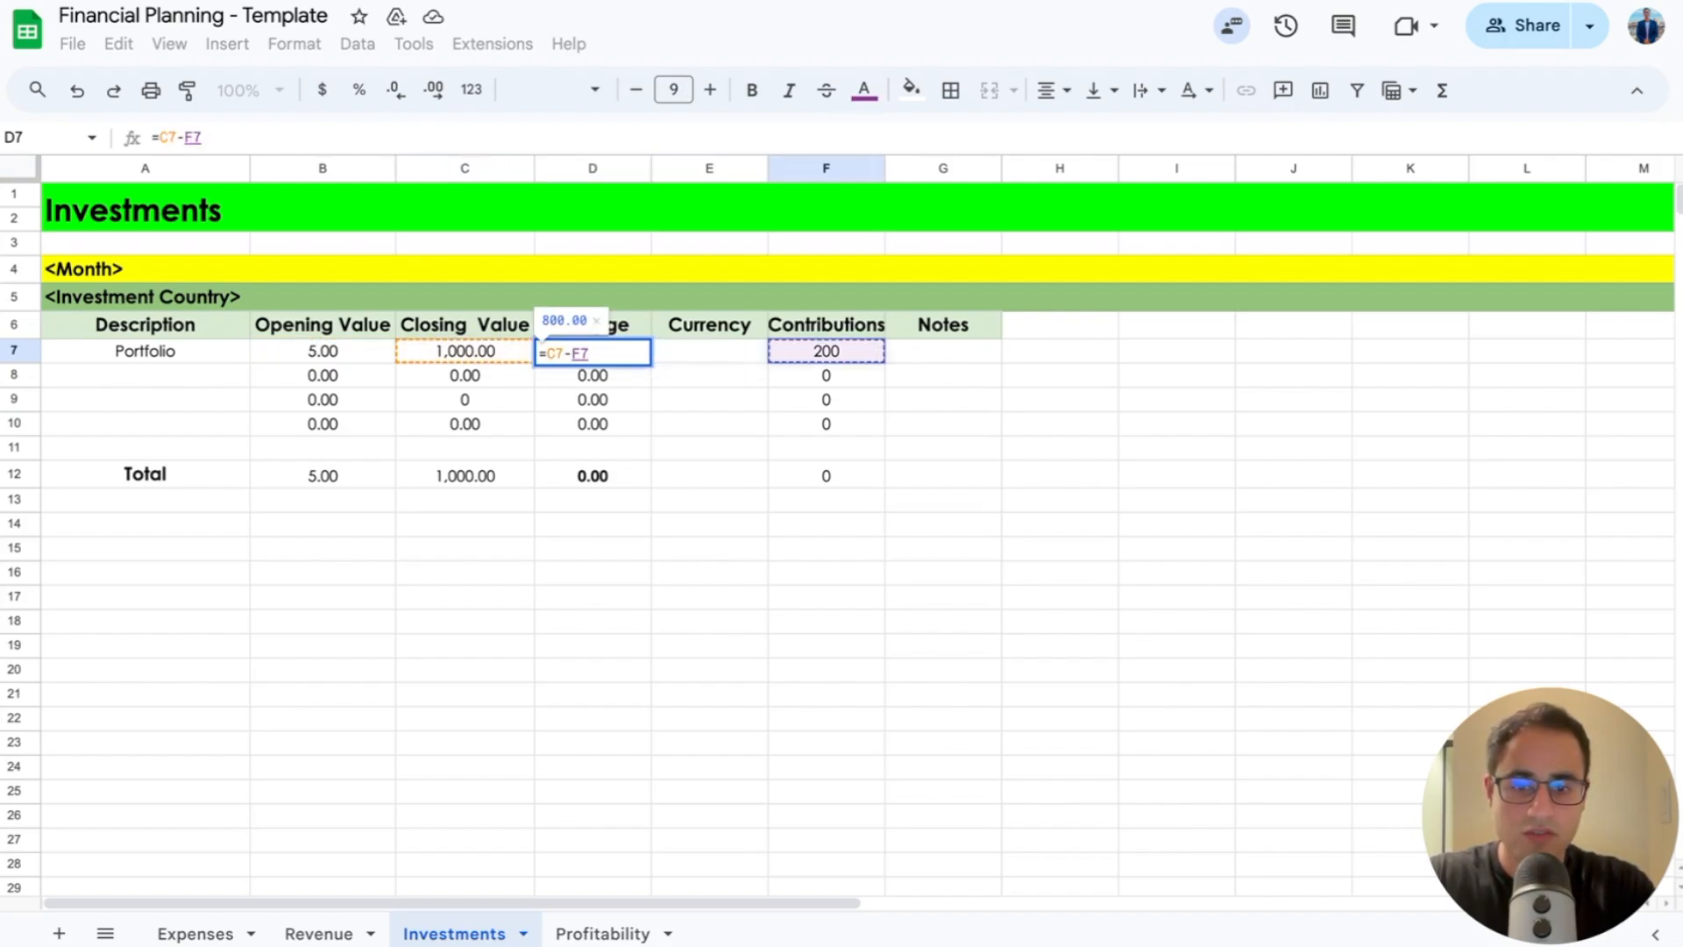
{"action": "type", "text": "-"}
{"action": "key", "text": "Left"}
{"action": "key", "text": "Left"}
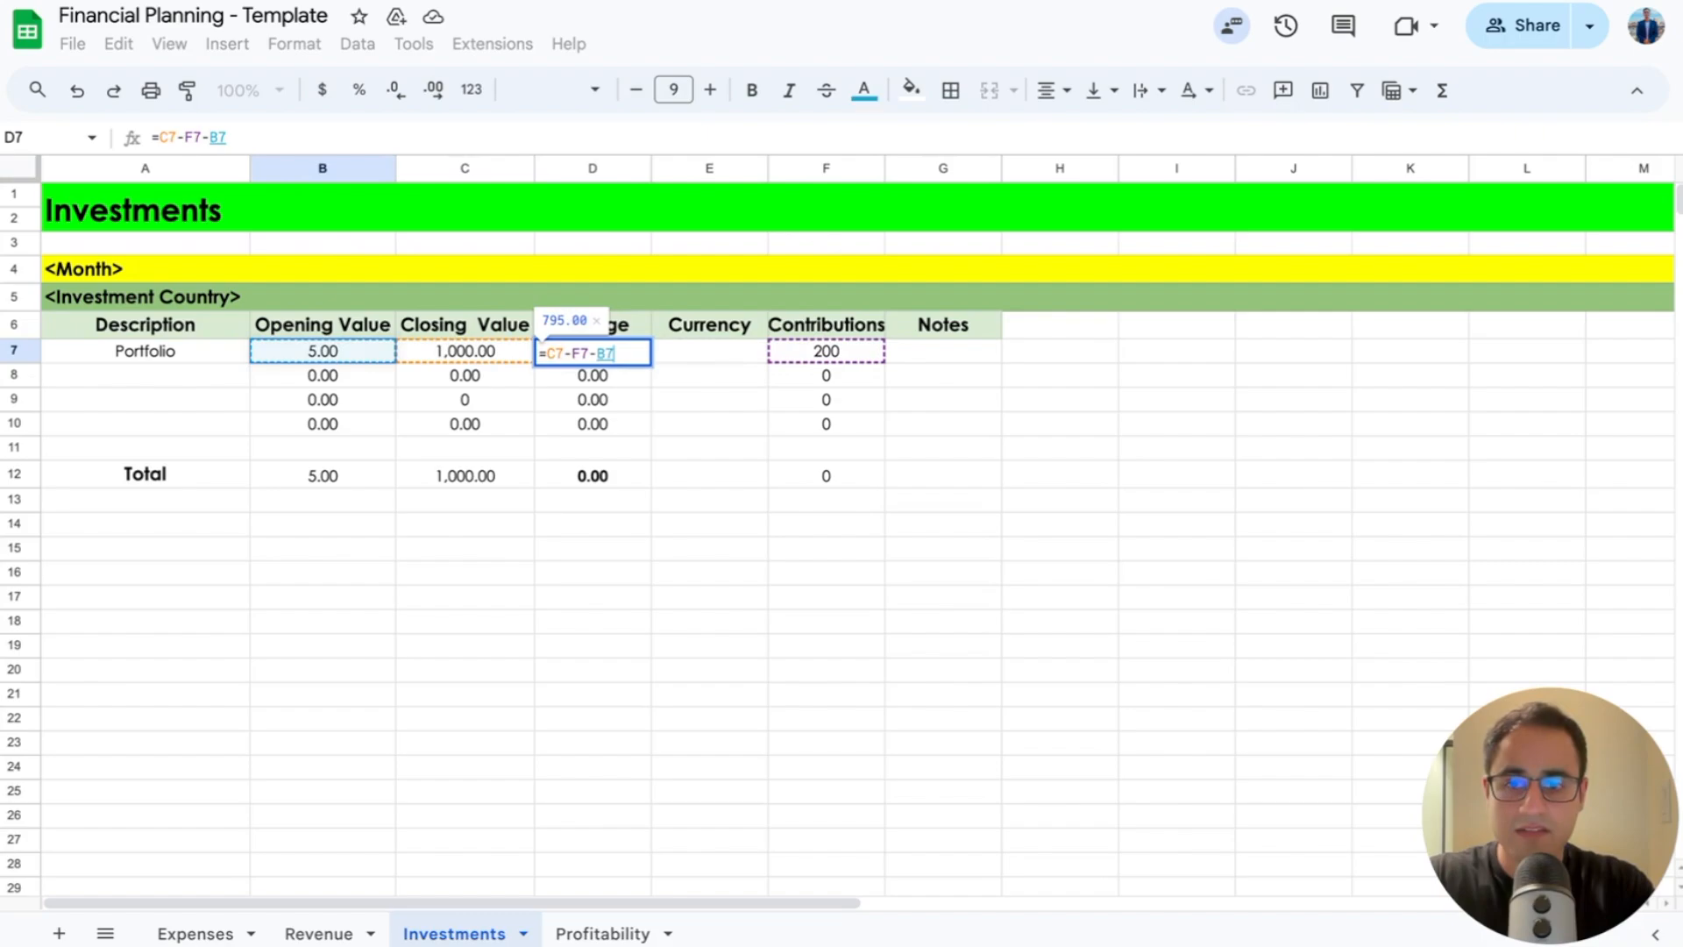
{"action": "key", "text": "Return"}
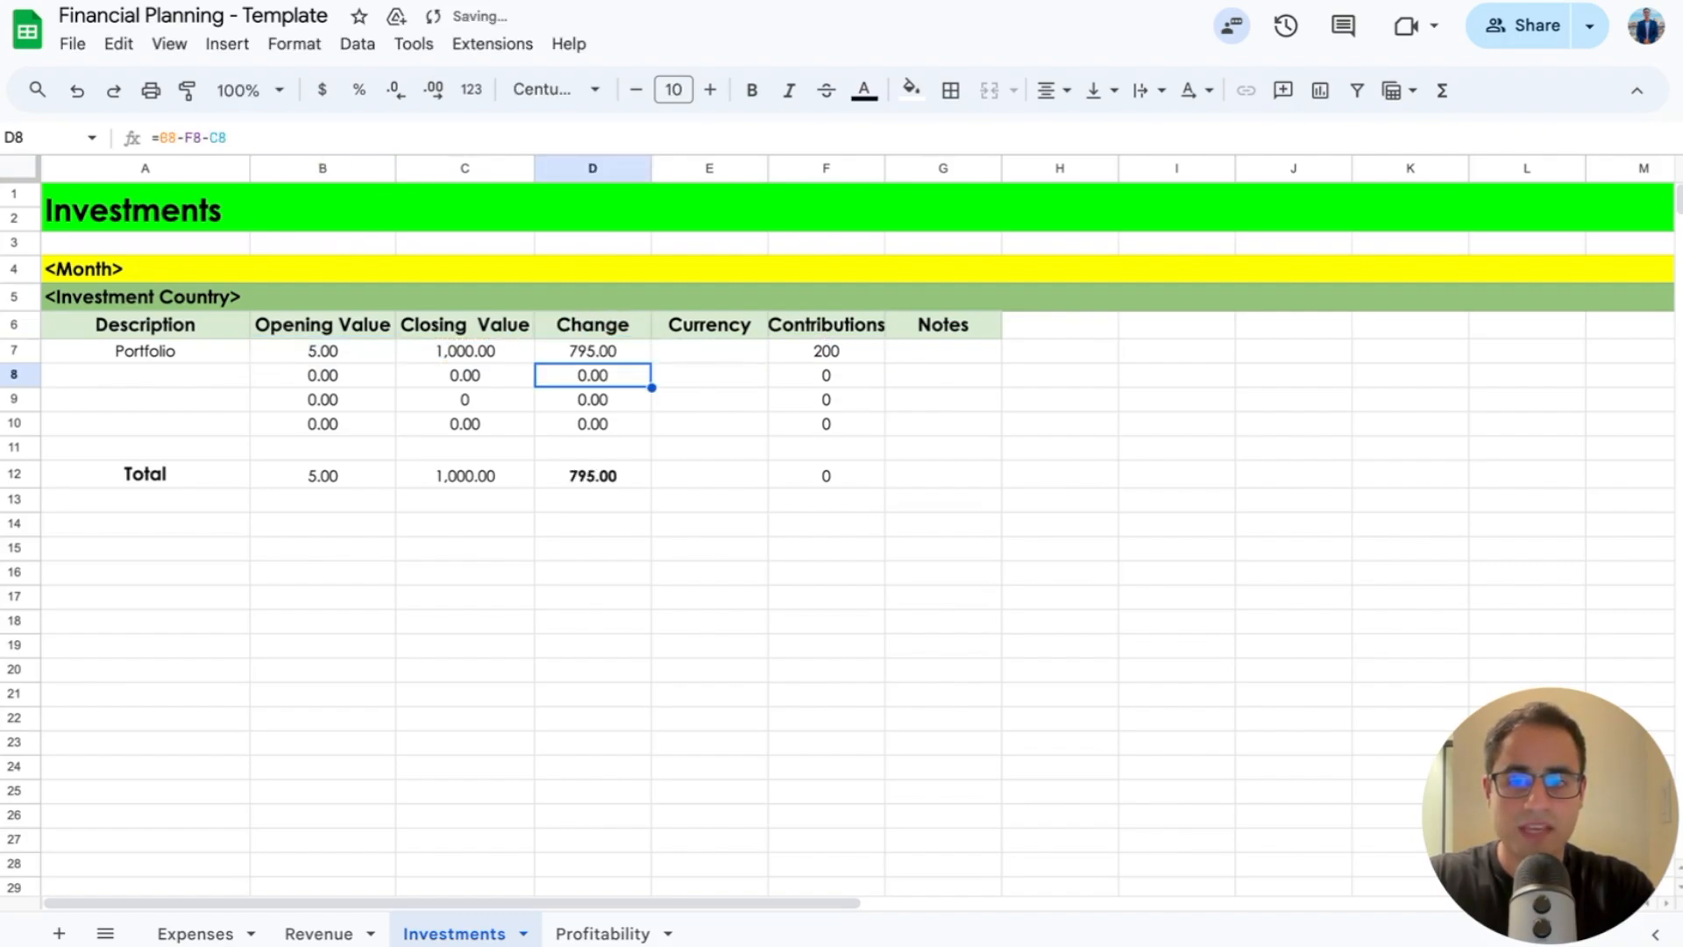
Step: Review the Portfolio row's entries and the new Change formula in D7
{"action": "key", "text": "Up"}
{"action": "key", "text": "Left"}
{"action": "key", "text": "Left"}
{"action": "key", "text": "Left"}
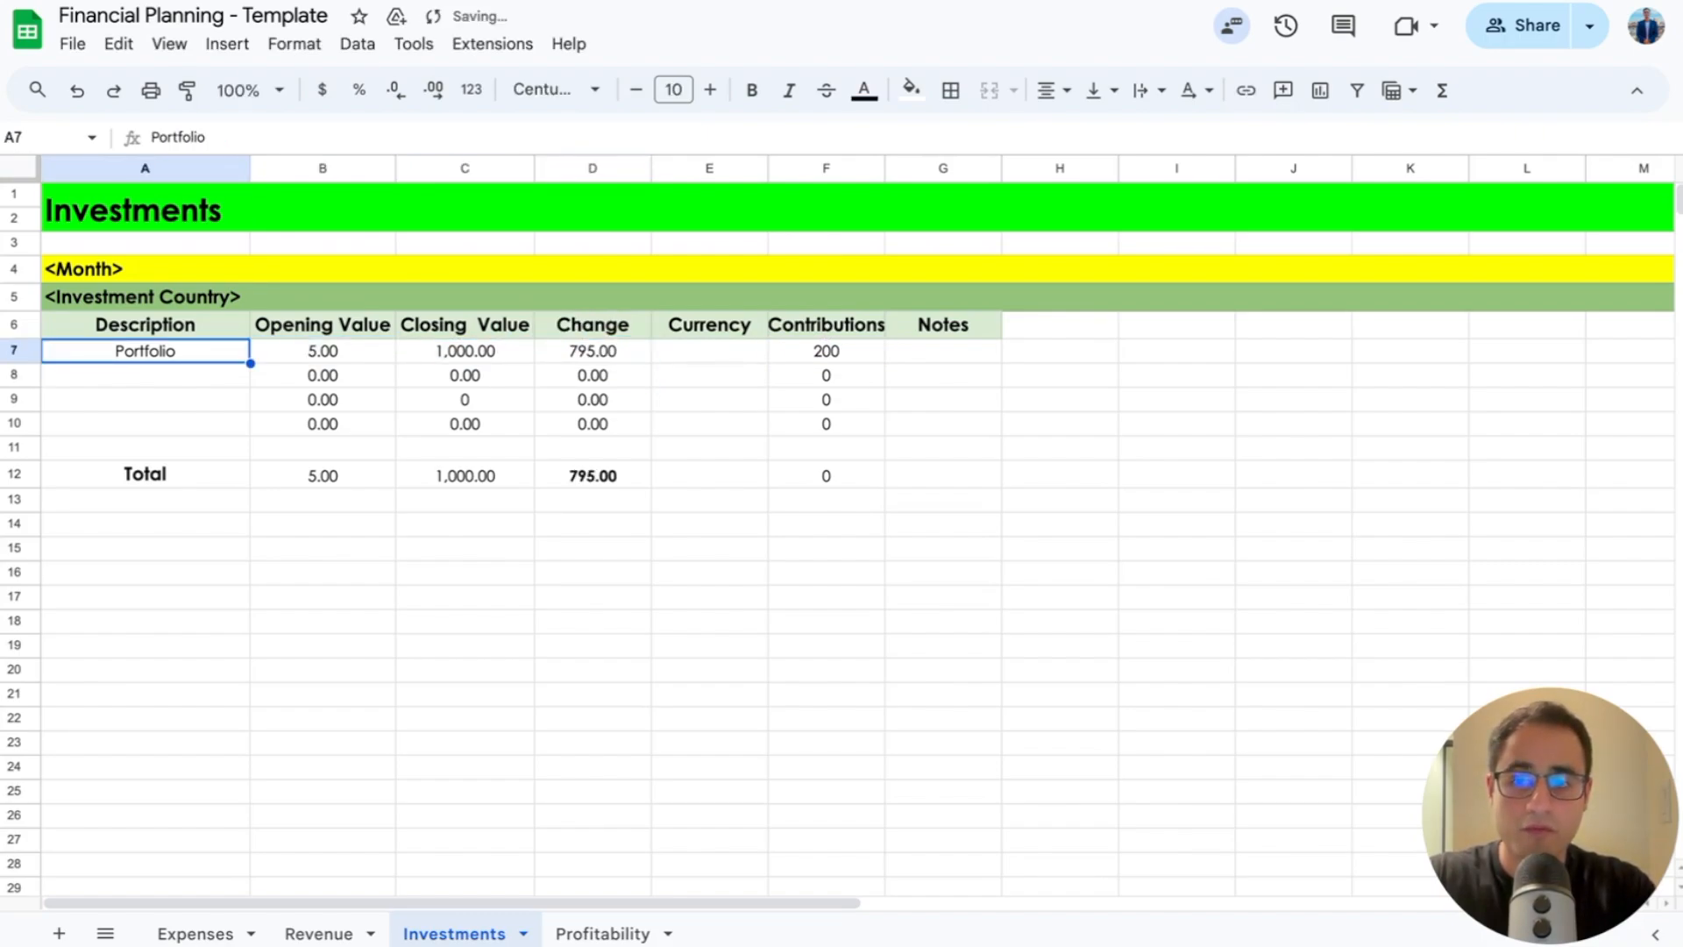
{"action": "key", "text": "Right"}
{"action": "key", "text": "Right"}
{"action": "key", "text": "Right"}
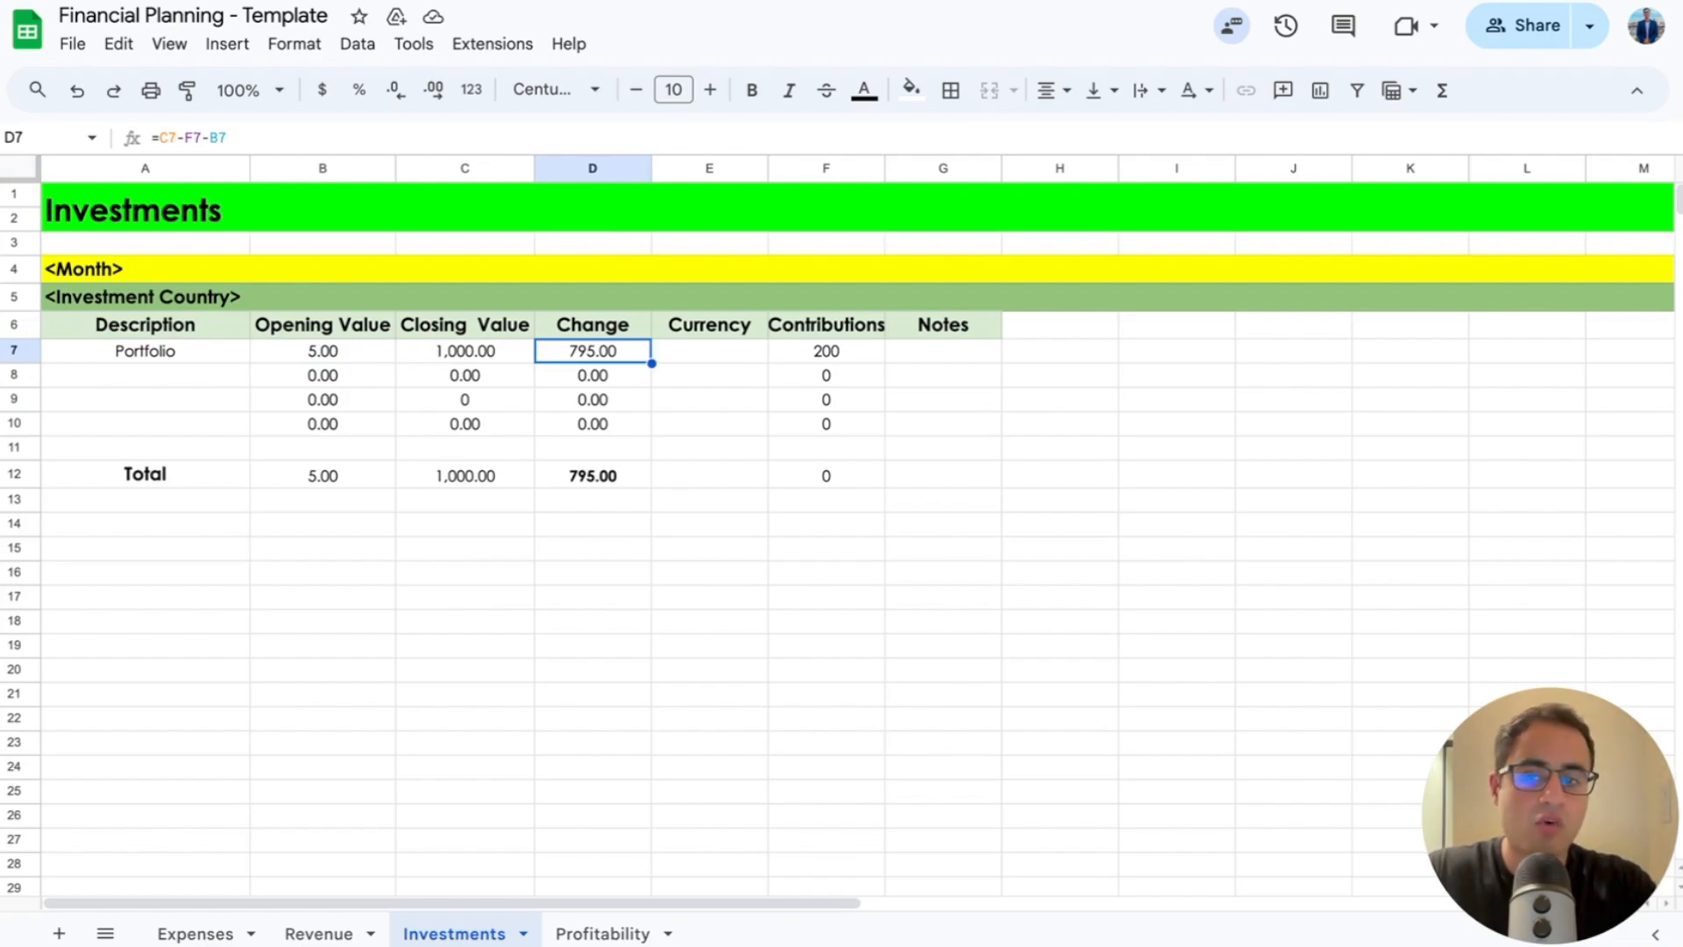
Step: Enter Crypto as the second investment description in A8
{"action": "key", "text": "Down"}
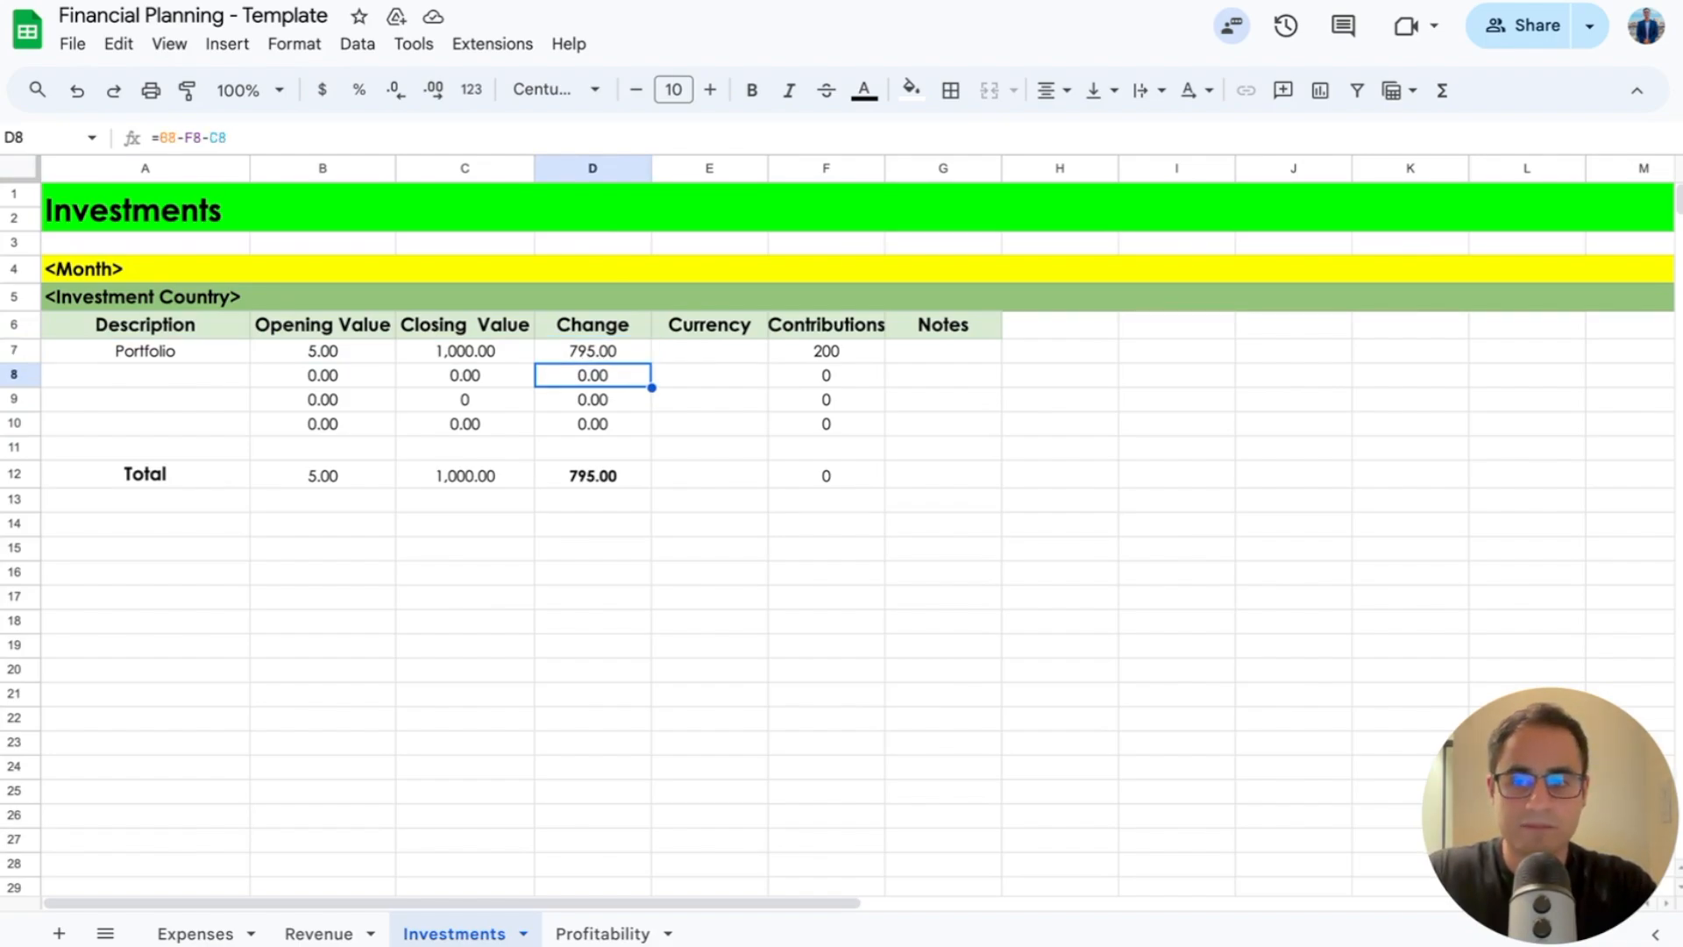
{"action": "key", "text": "Left"}
{"action": "key", "text": "Left"}
{"action": "key", "text": "Left"}
{"action": "type", "text": "Crypto"}
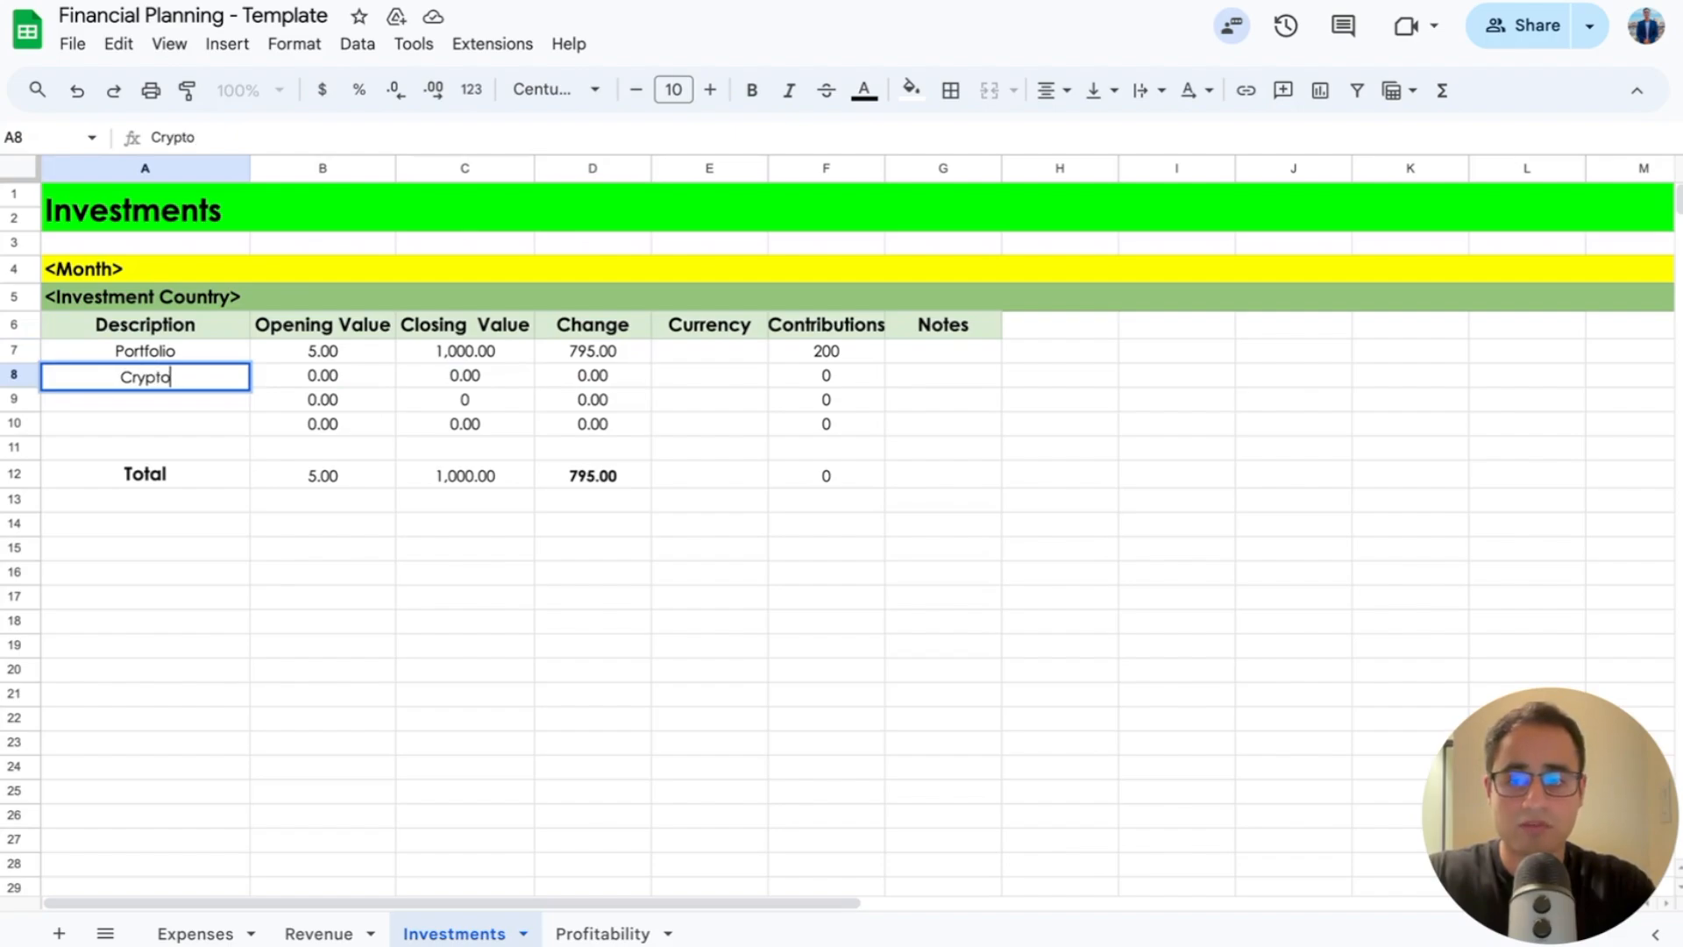
{"action": "key", "text": "Return"}
{"action": "key", "text": "Up"}
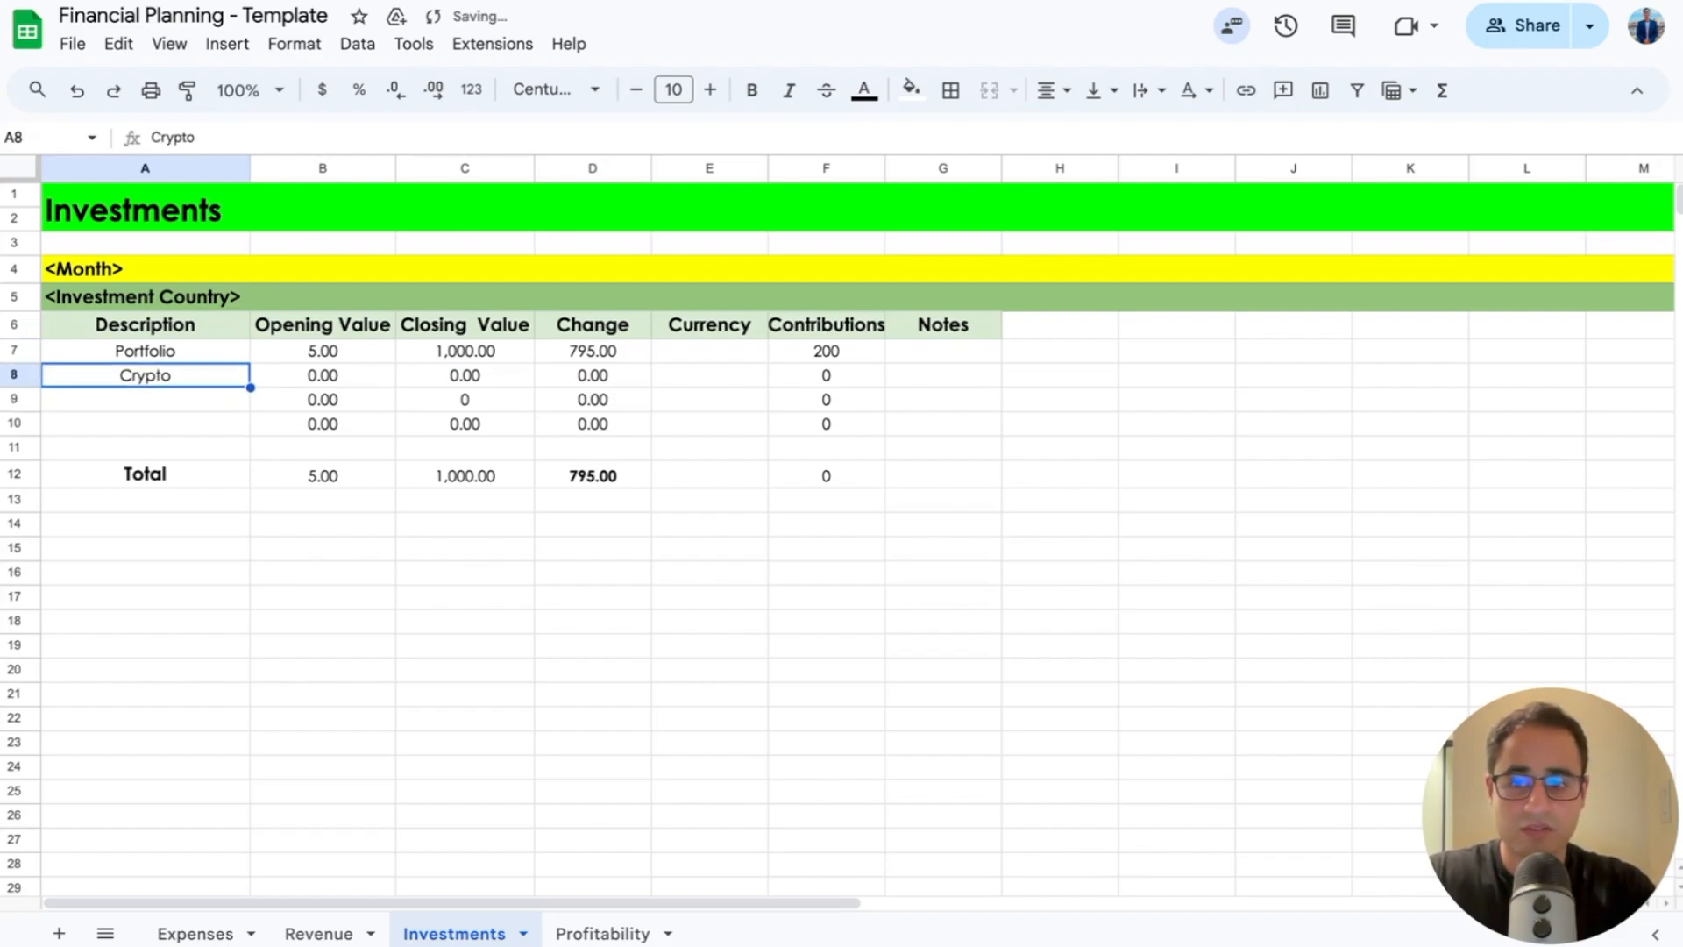
Step: Enter IRA / Super as the third investment description in A9
{"action": "key", "text": "Down"}
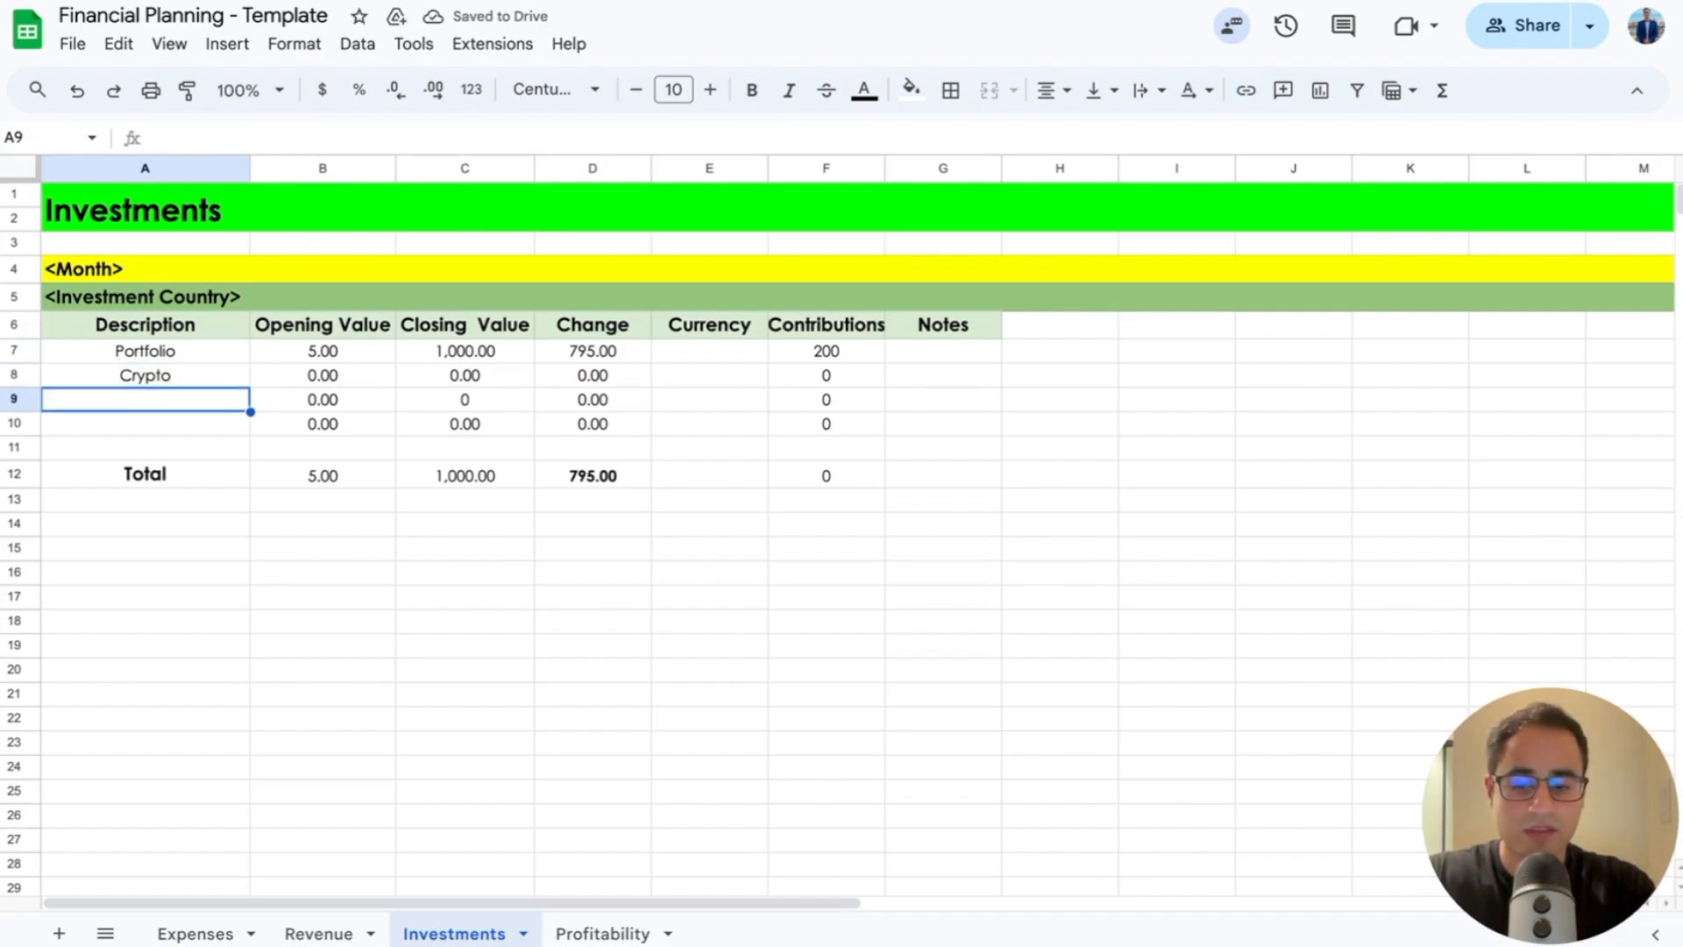
{"action": "type", "text": "IRA"}
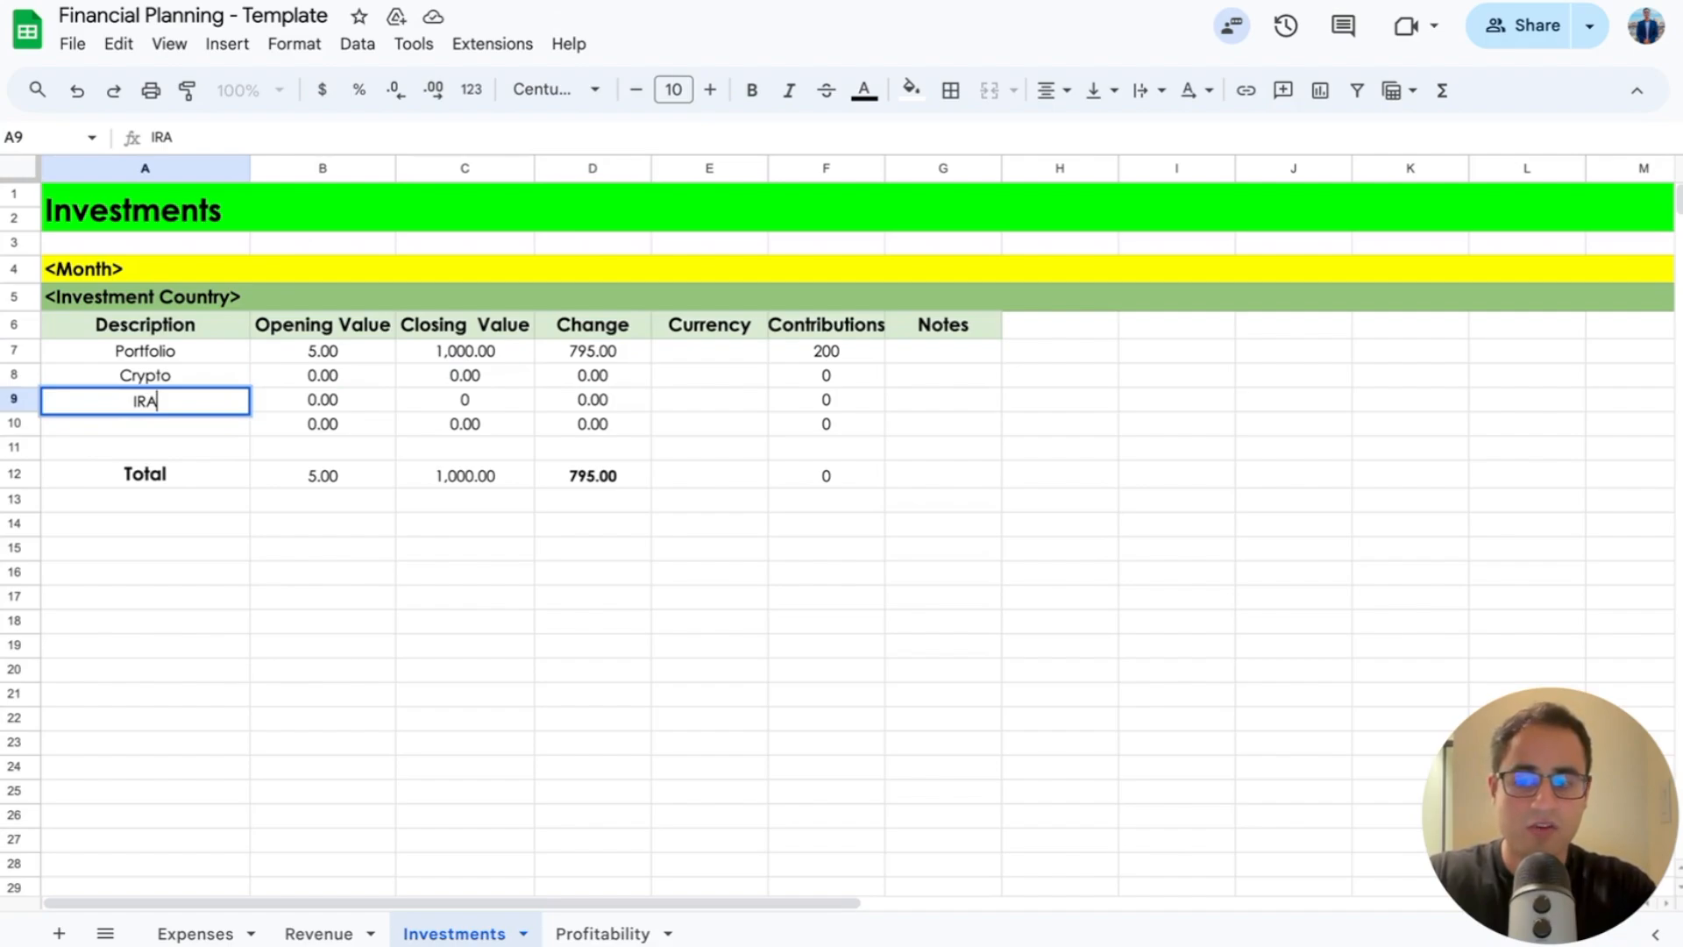
{"action": "type", "text": " / Super"}
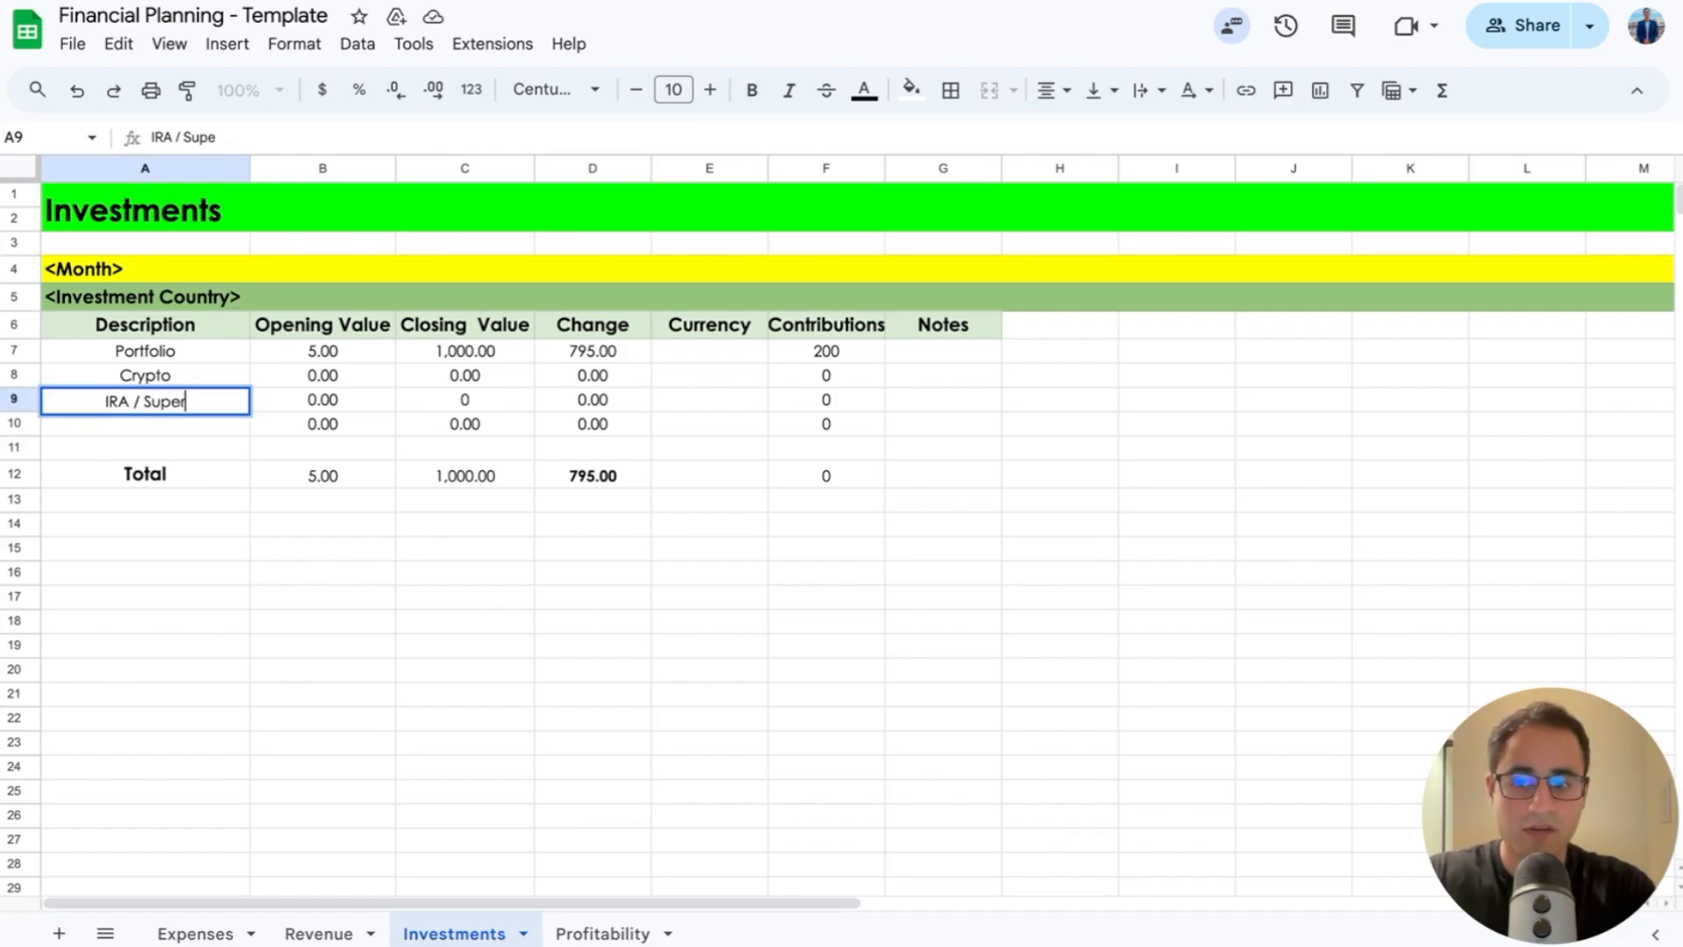
{"action": "key", "text": "Return"}
Step: Enter an opening value of 100 in B8 and a closing value of 1000 in C8 for Crypto
{"action": "key", "text": "Up"}
{"action": "key", "text": "Up"}
{"action": "key", "text": "Right"}
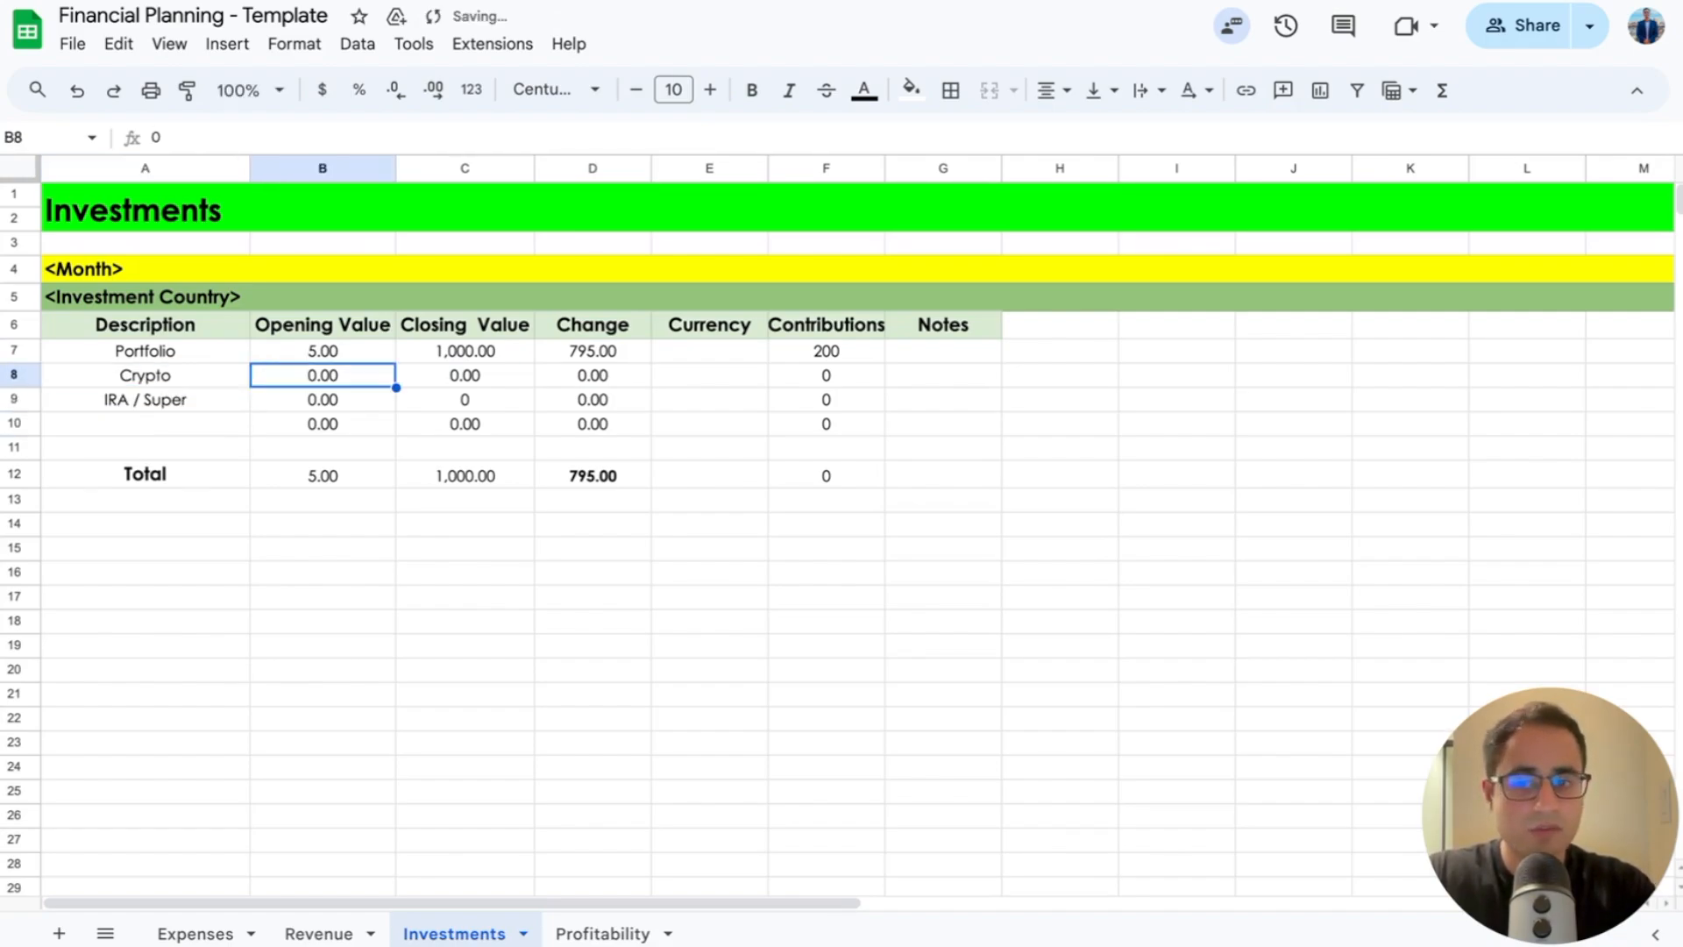
{"action": "type", "text": "100"}
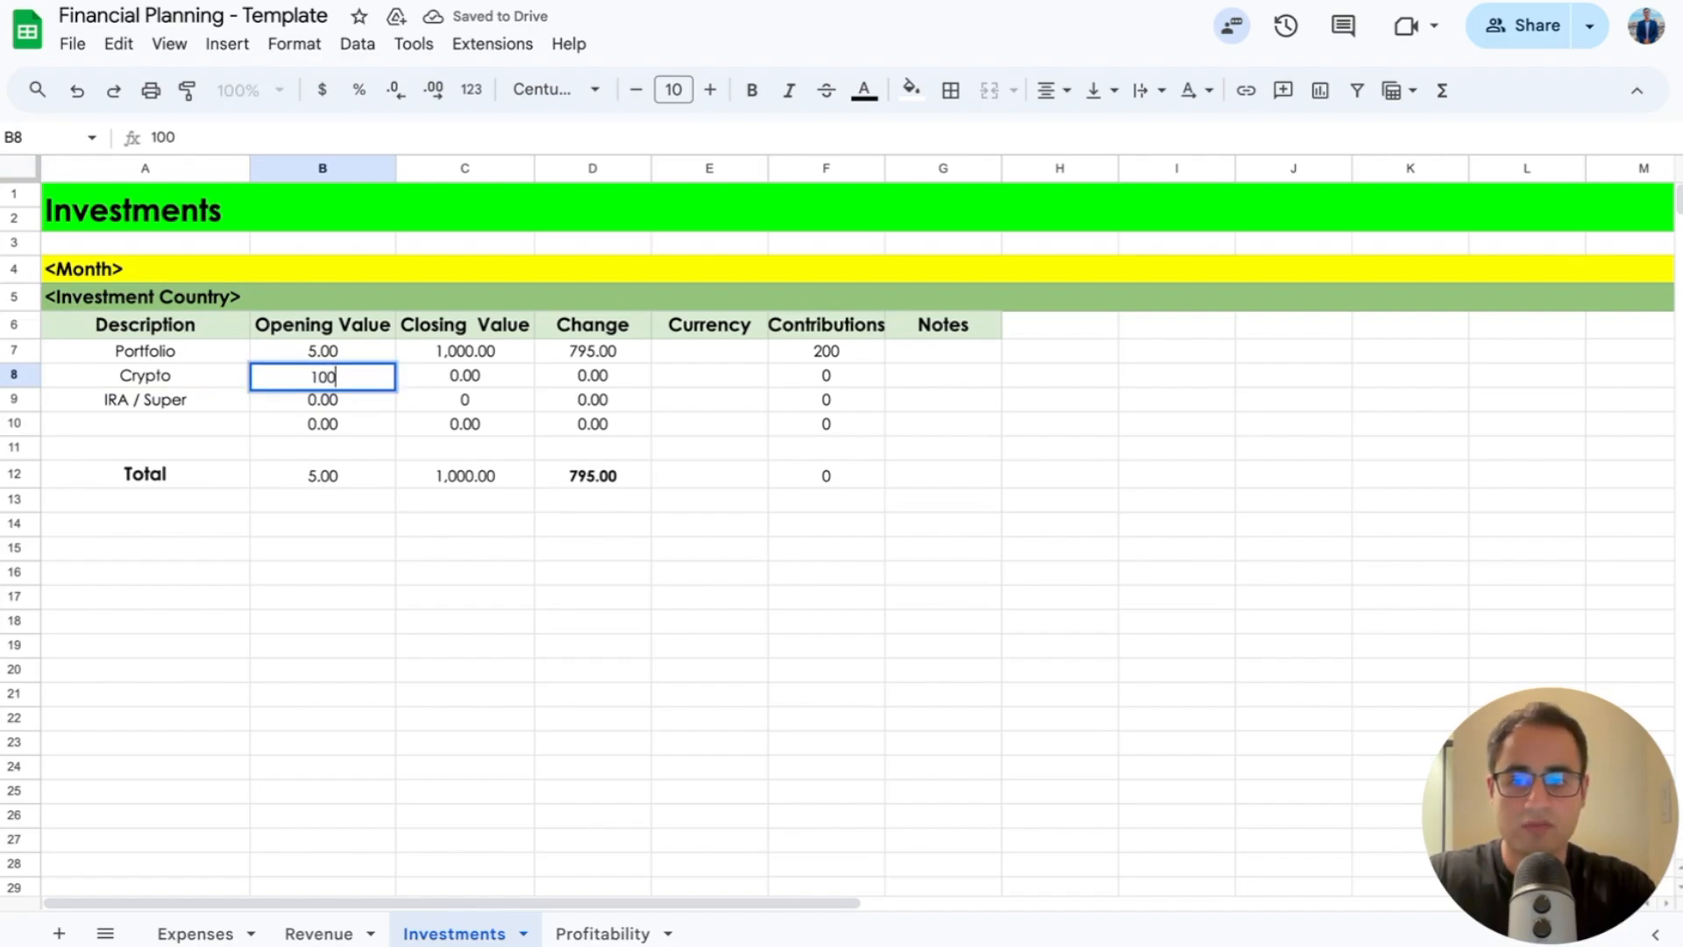
{"action": "key", "text": "Return"}
{"action": "key", "text": "Up"}
{"action": "key", "text": "Right"}
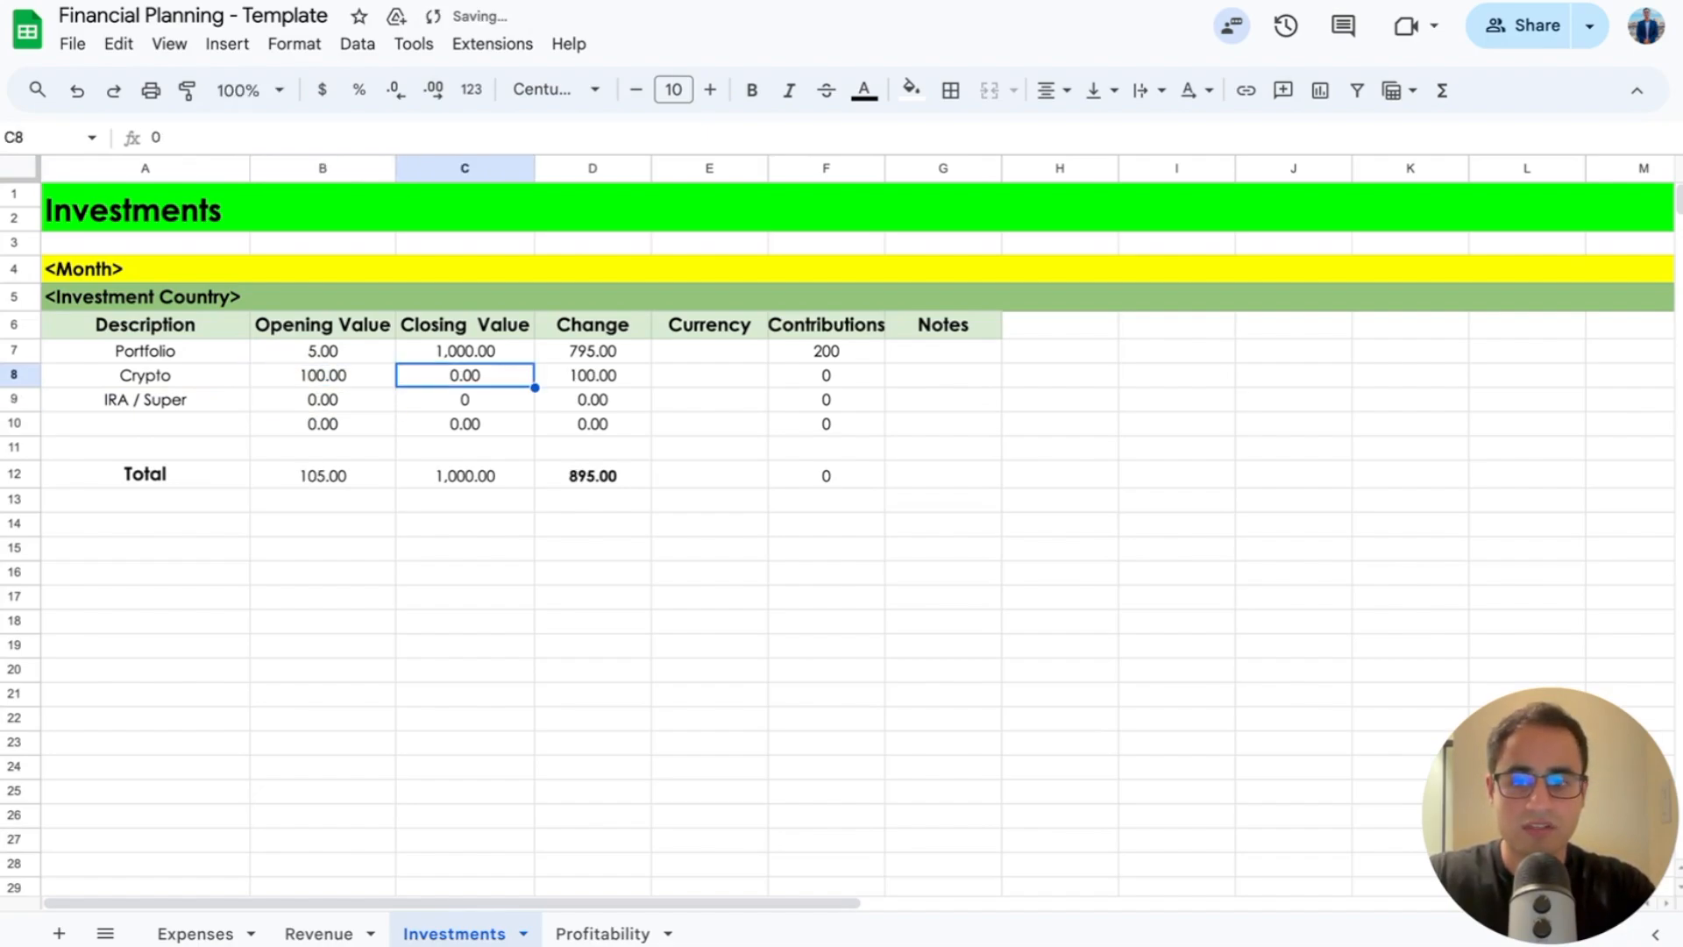
{"action": "type", "text": "1000"}
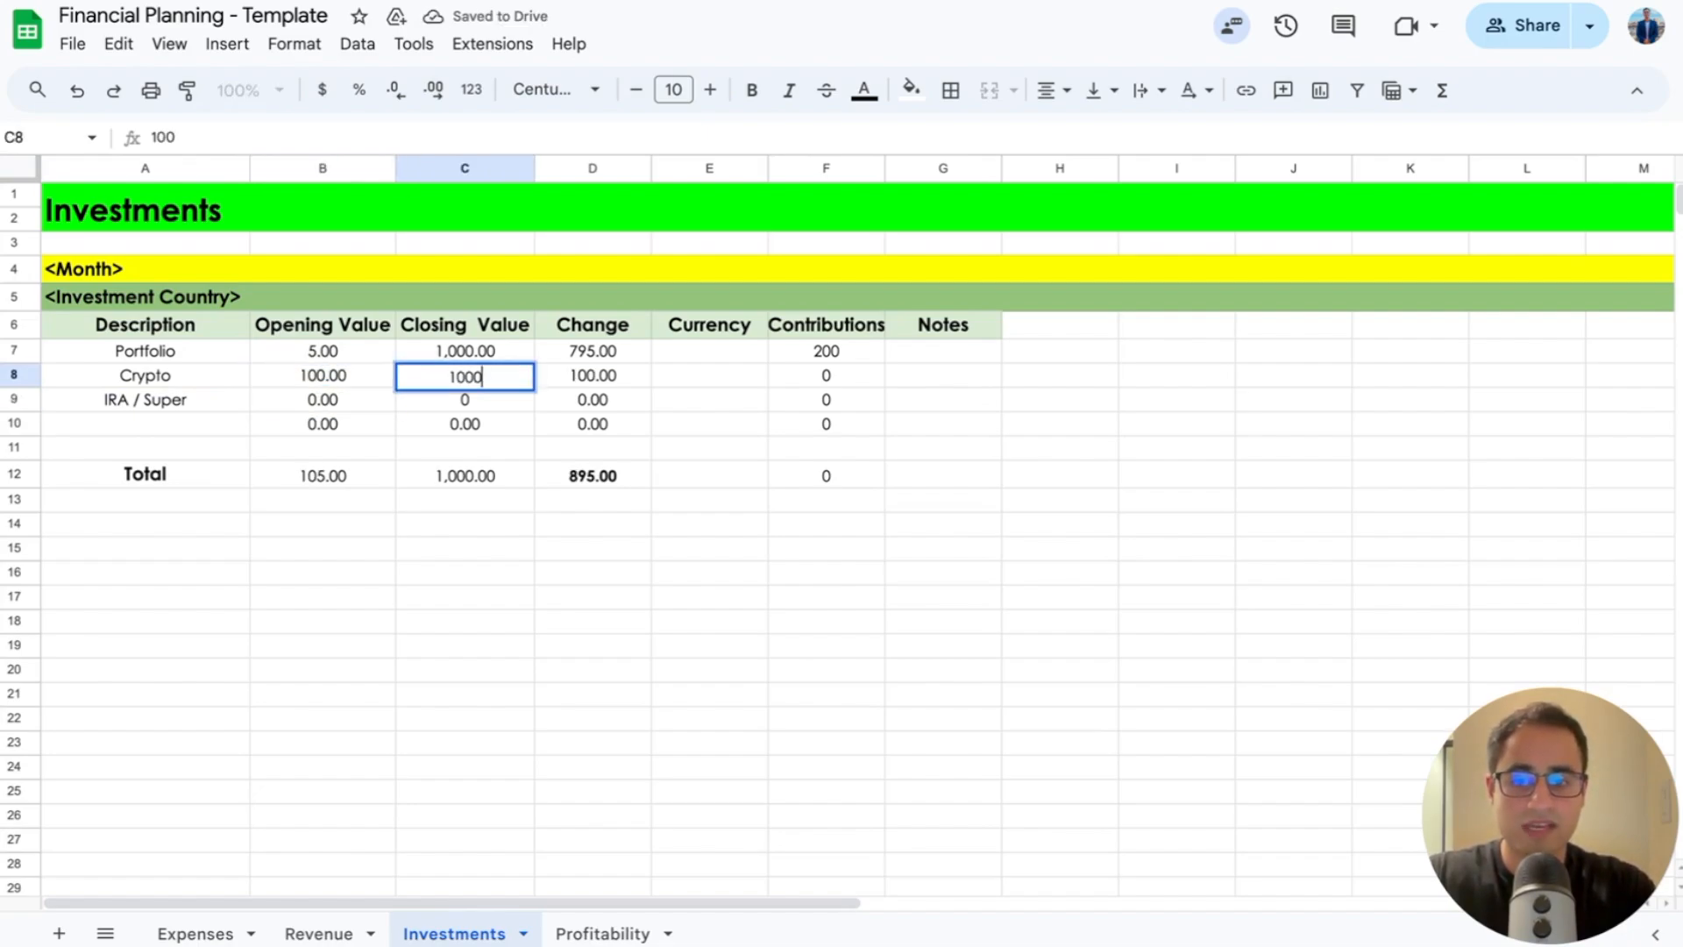
{"action": "key", "text": "Return"}
Step: Enter 900 as the Crypto contribution in F8
{"action": "key", "text": "Up"}
{"action": "key", "text": "Right"}
{"action": "key", "text": "Right"}
{"action": "key", "text": "Right"}
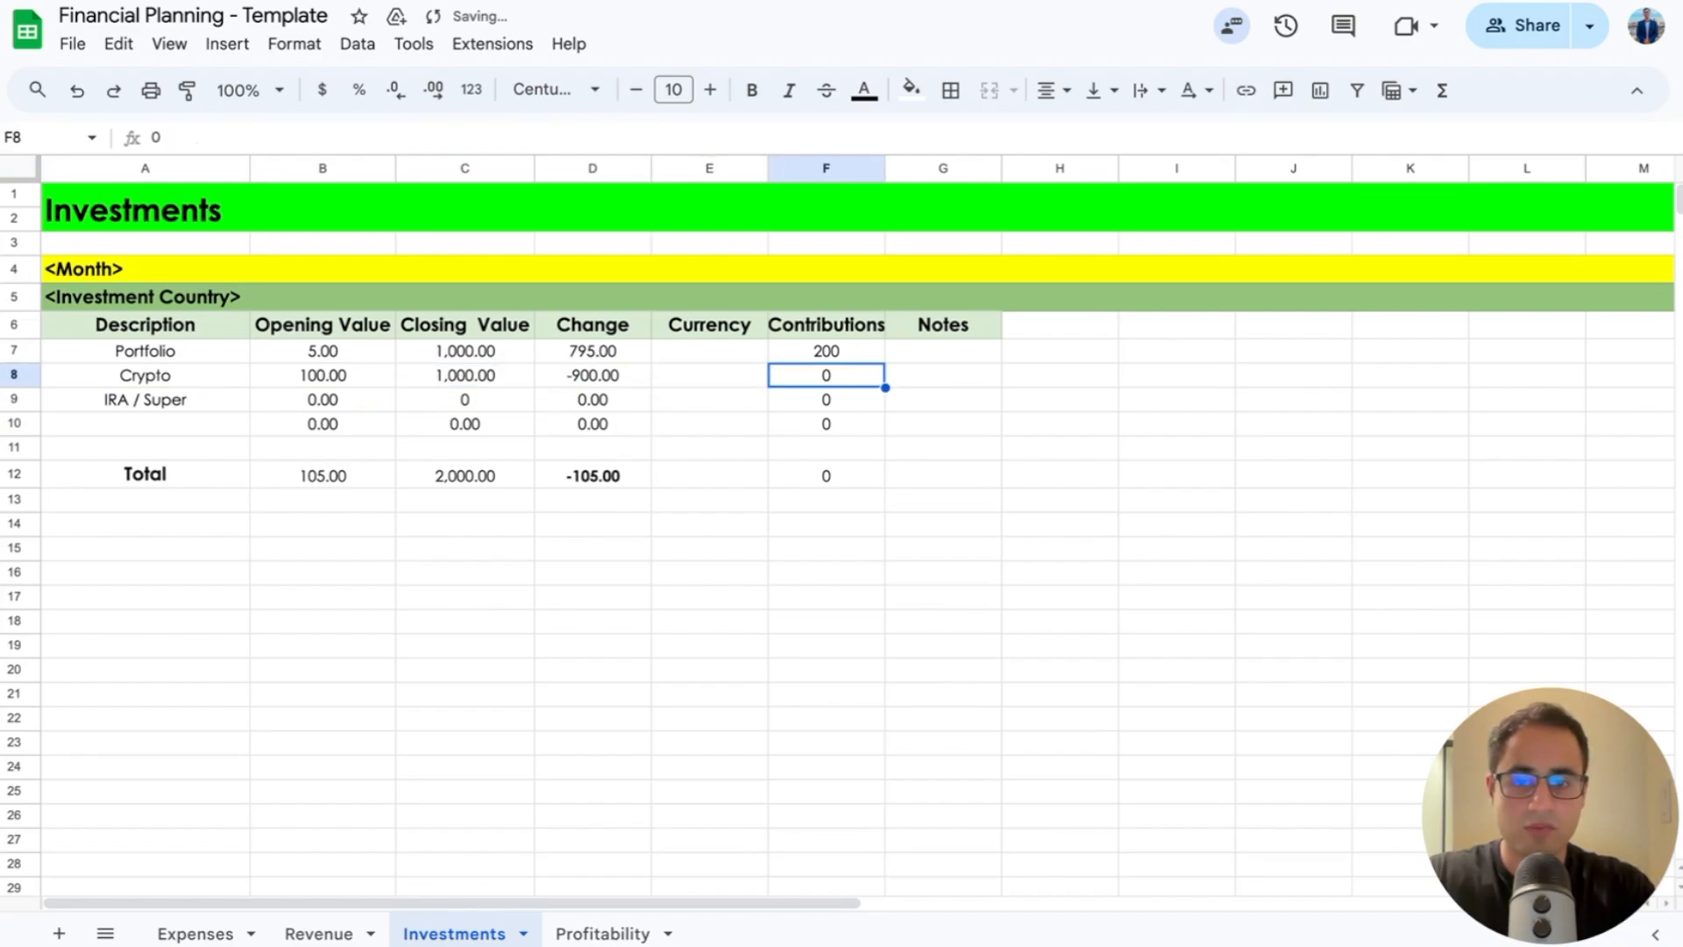
{"action": "type", "text": "900"}
{"action": "key", "text": "Return"}
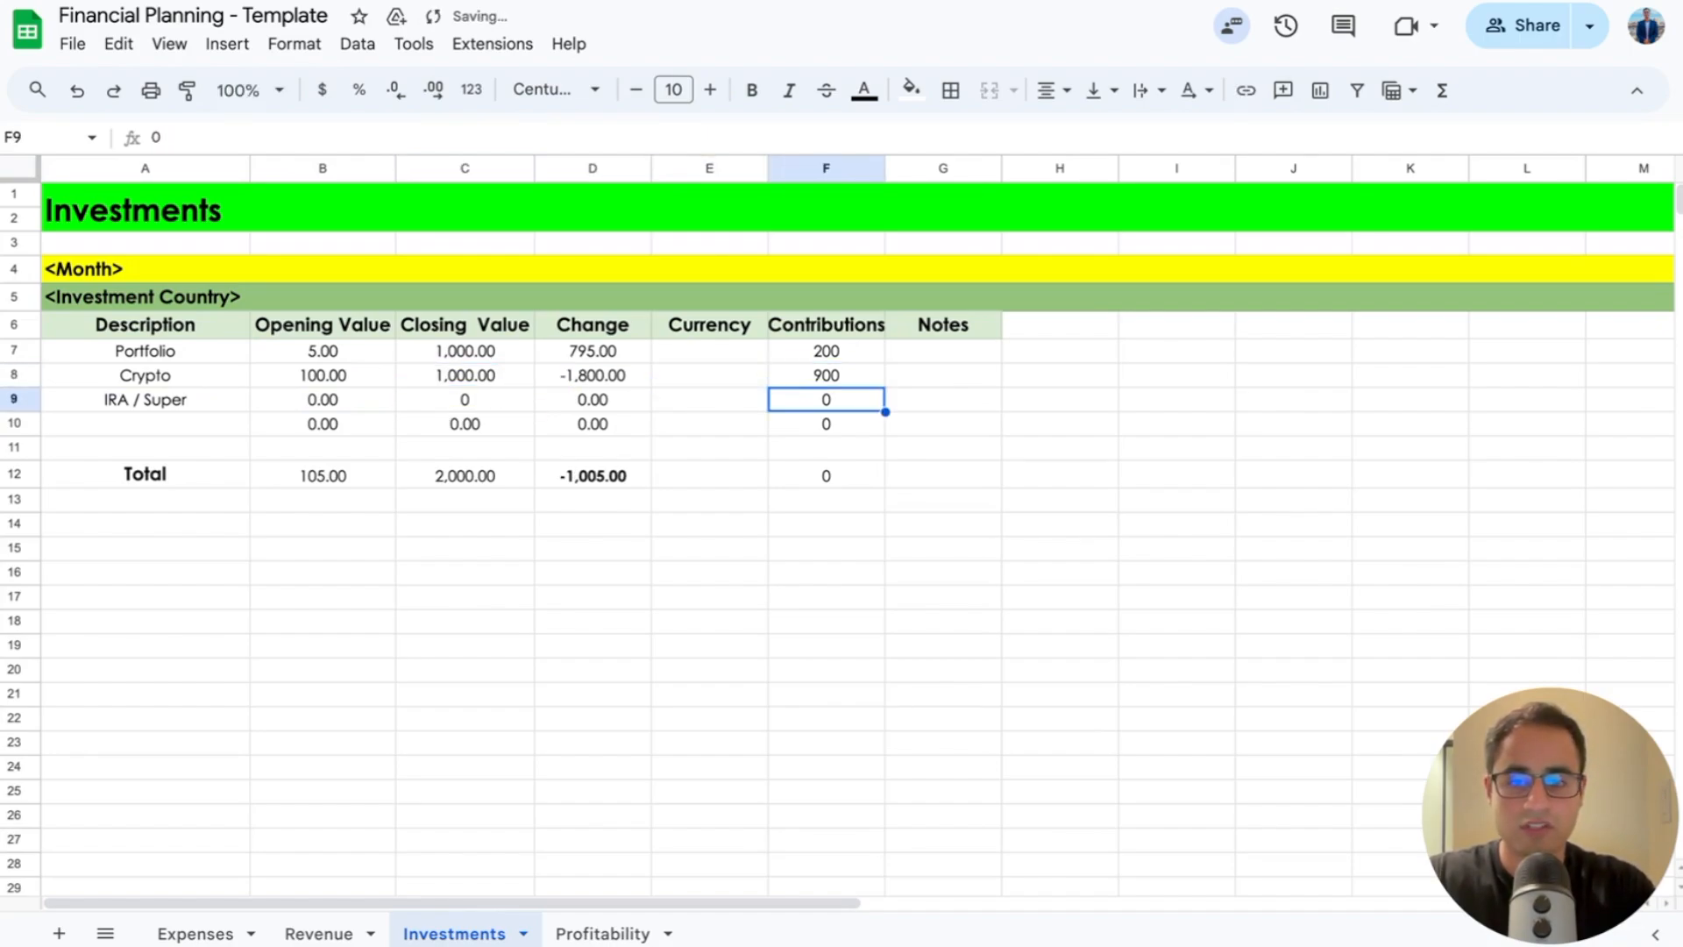
Step: Copy the Portfolio Change formula from D7 into the Crypto row's D8
{"action": "key", "text": "Left"}
{"action": "key", "text": "Left"}
{"action": "key", "text": "Up"}
{"action": "key", "text": "Up"}
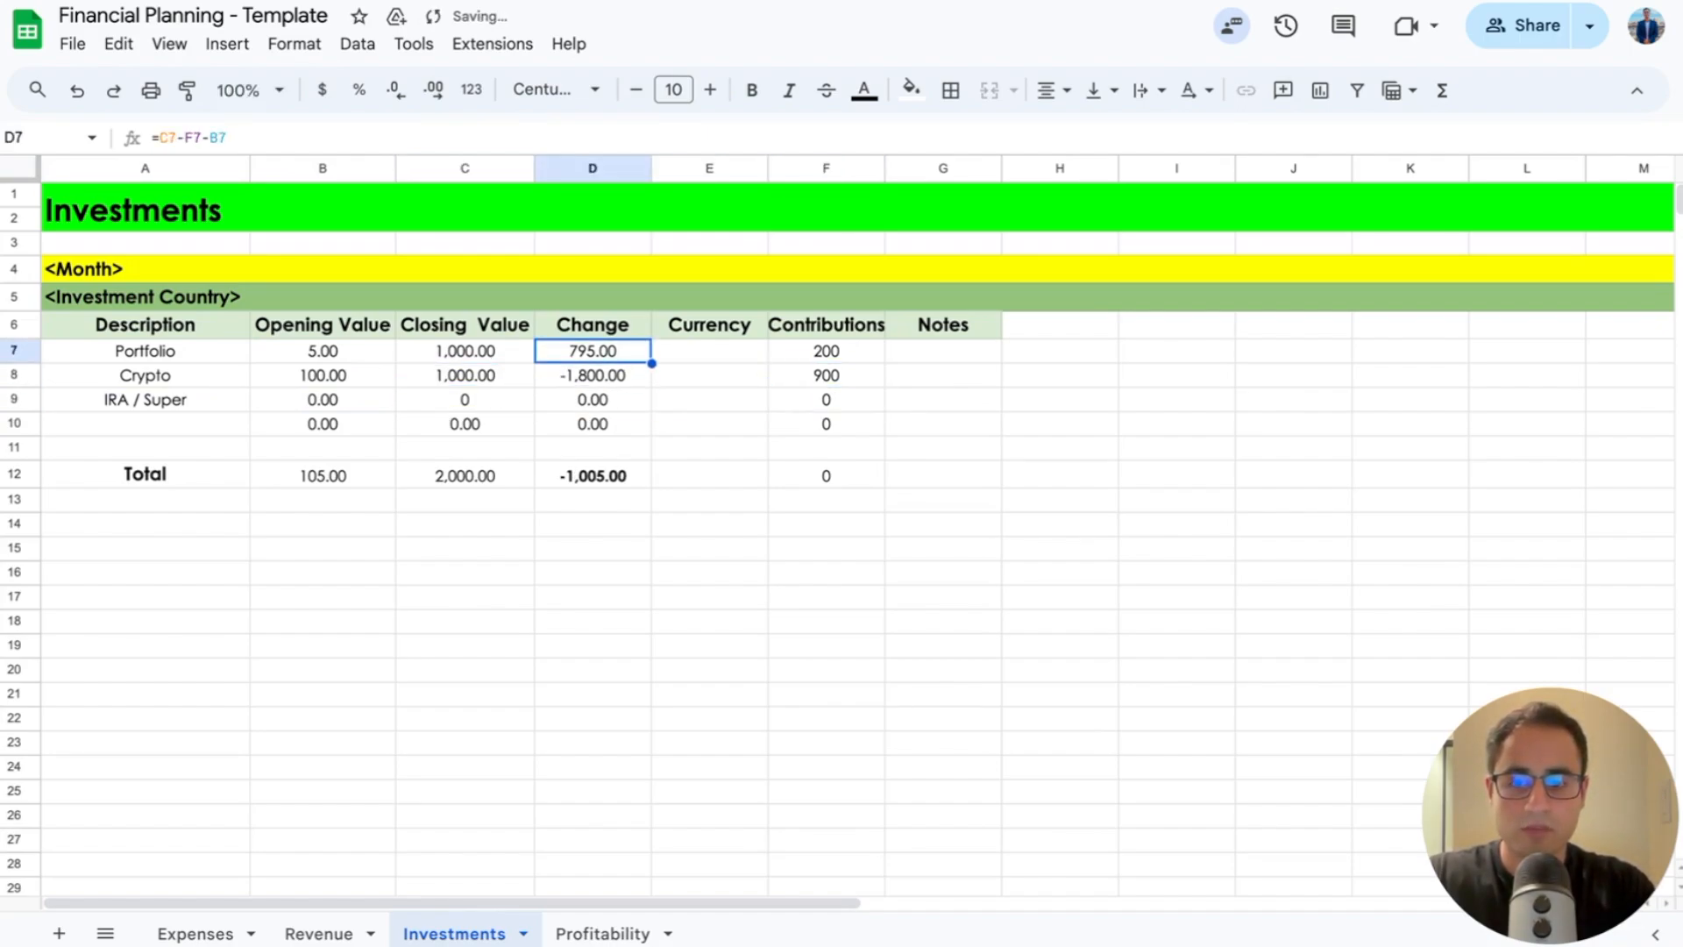
{"action": "key", "text": "ctrl+c"}
{"action": "key", "text": "Down"}
{"action": "key", "text": "ctrl+v"}
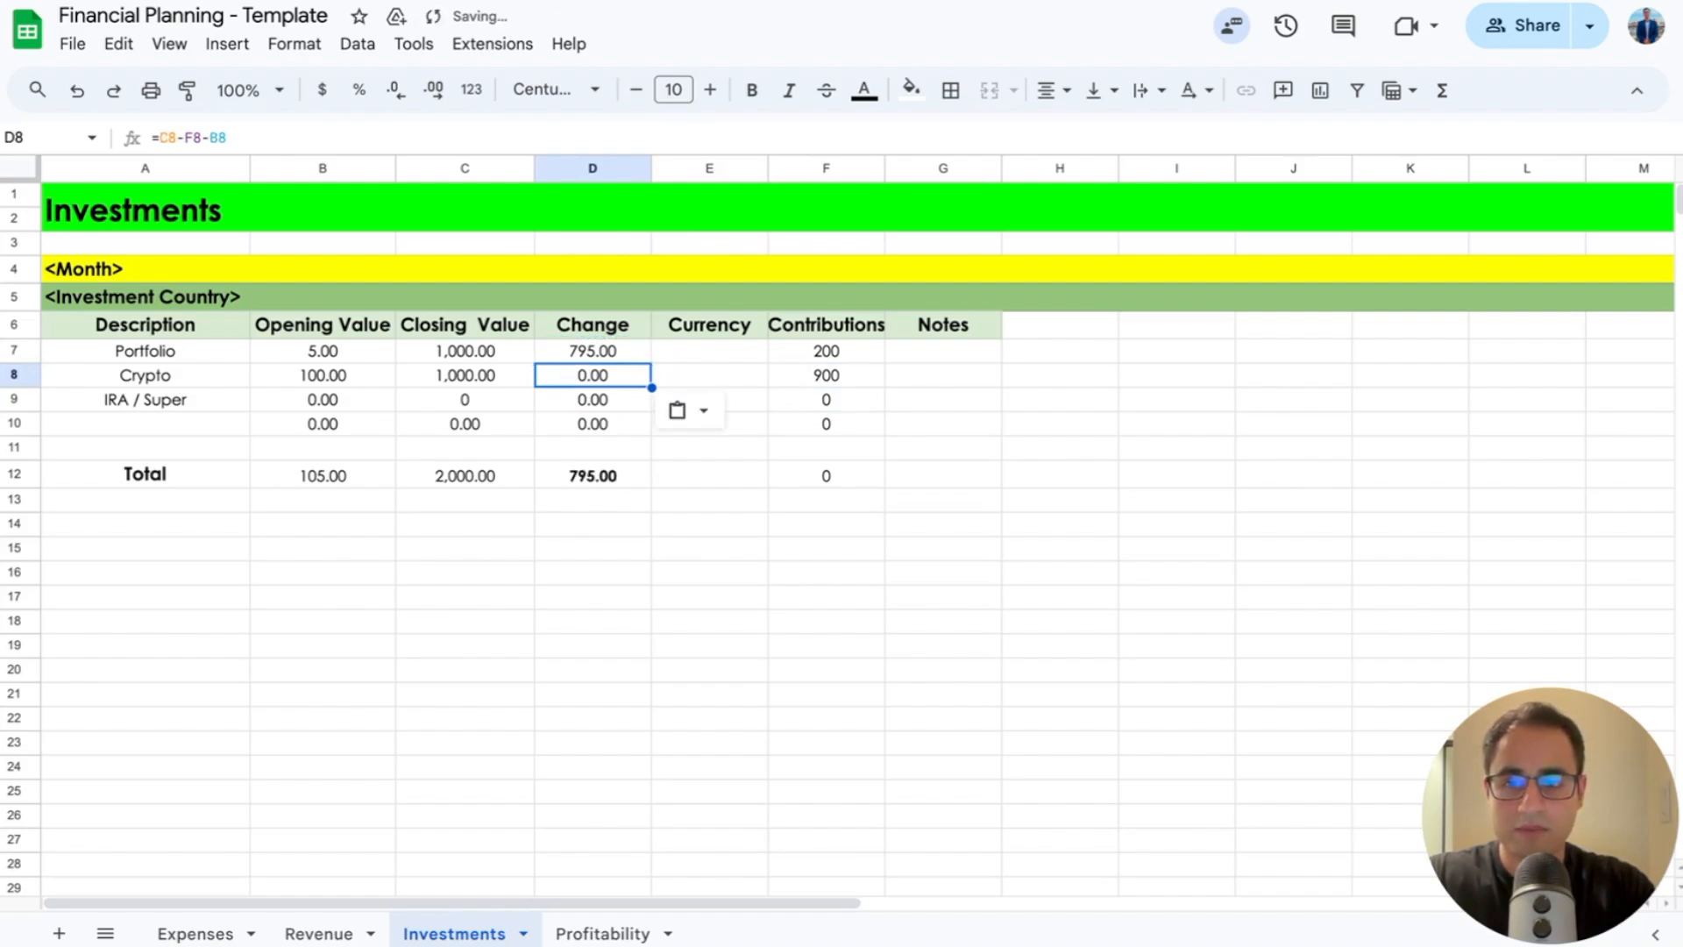
Step: Review the Crypto row's opening value, closing value and Change formula
{"action": "key", "text": "Left"}
{"action": "key", "text": "Left"}
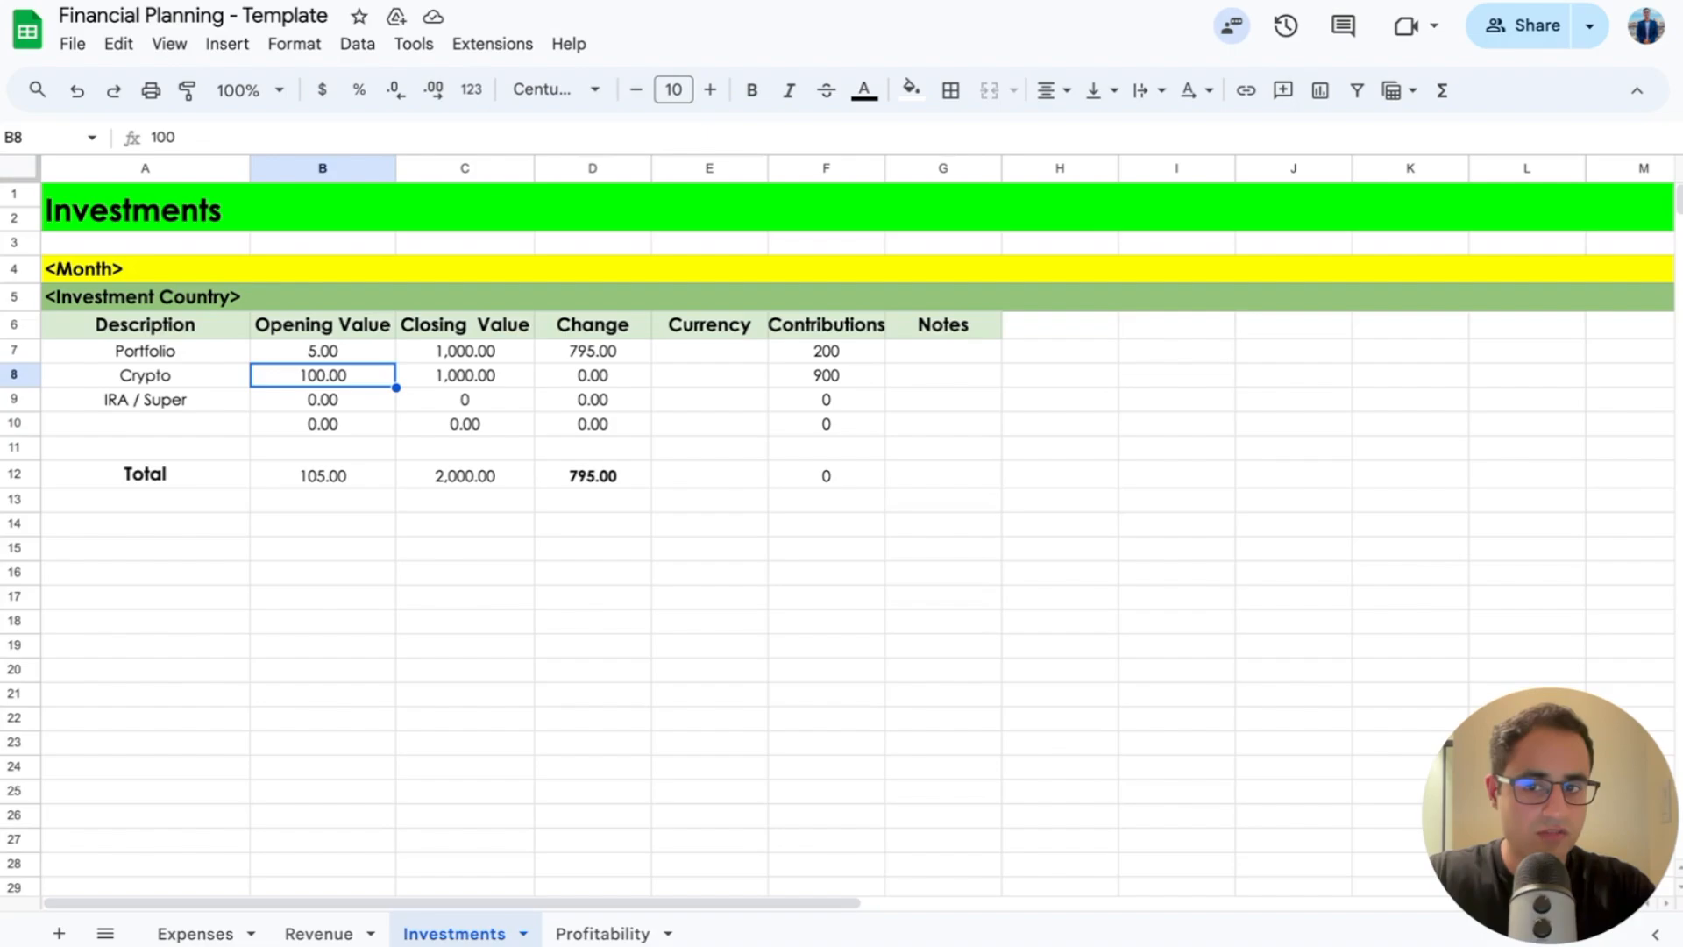
{"action": "key", "text": "Right"}
{"action": "key", "text": "Right"}
{"action": "key", "text": "Right"}
{"action": "key", "text": "Right"}
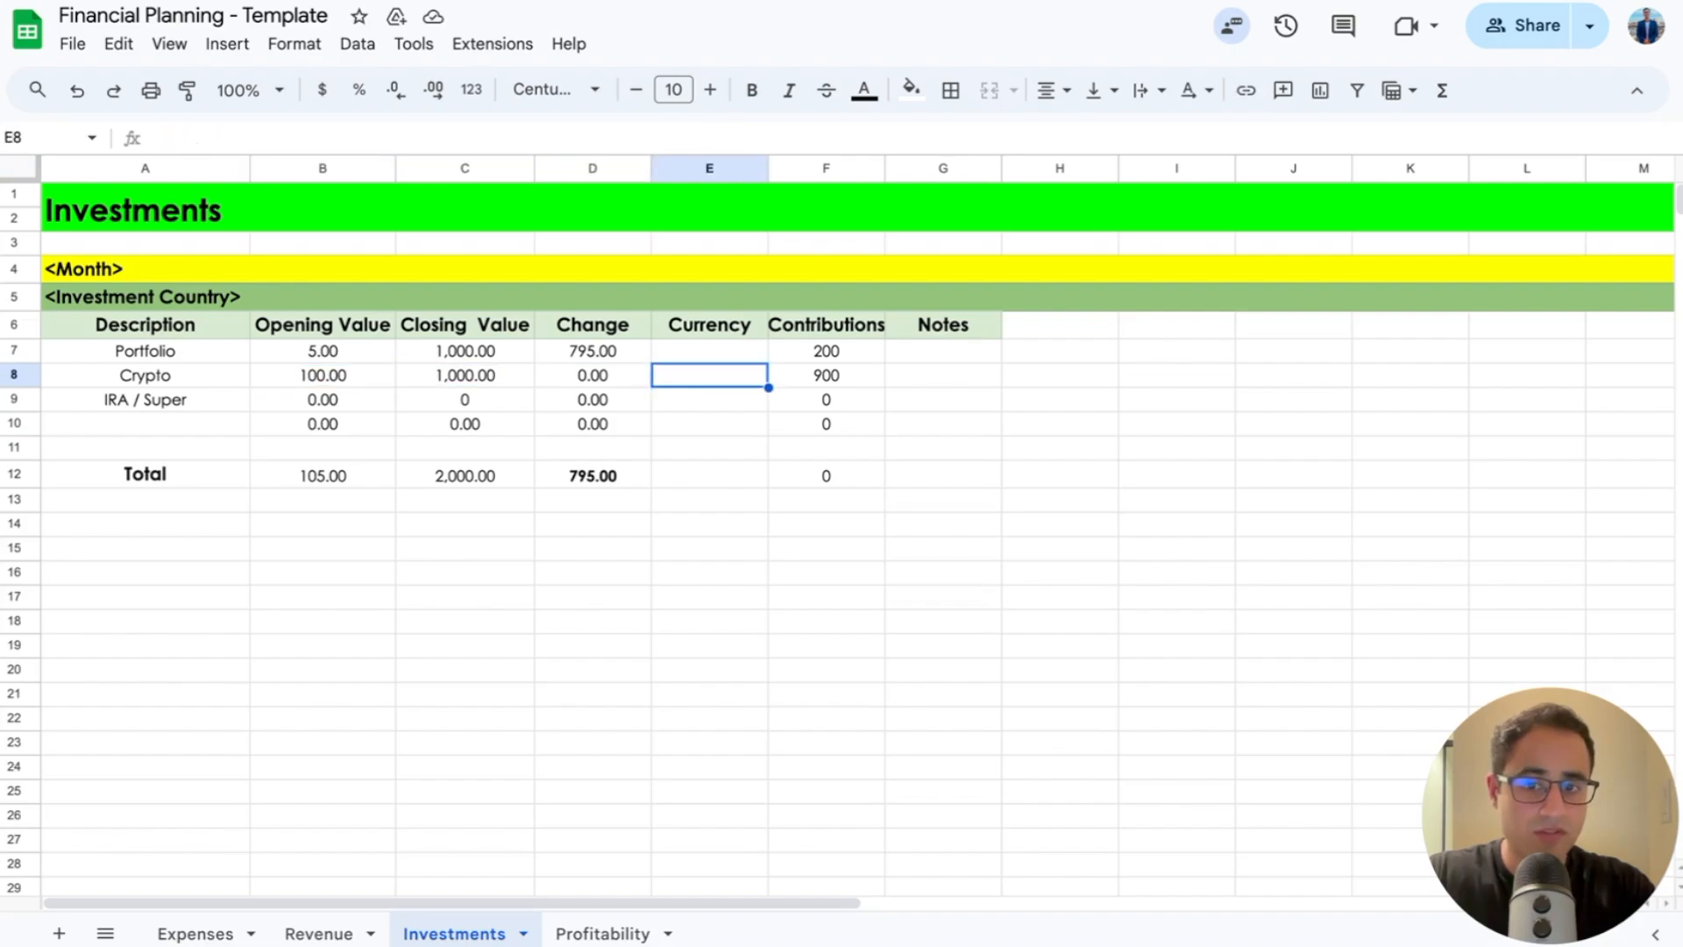
{"action": "key", "text": "Left"}
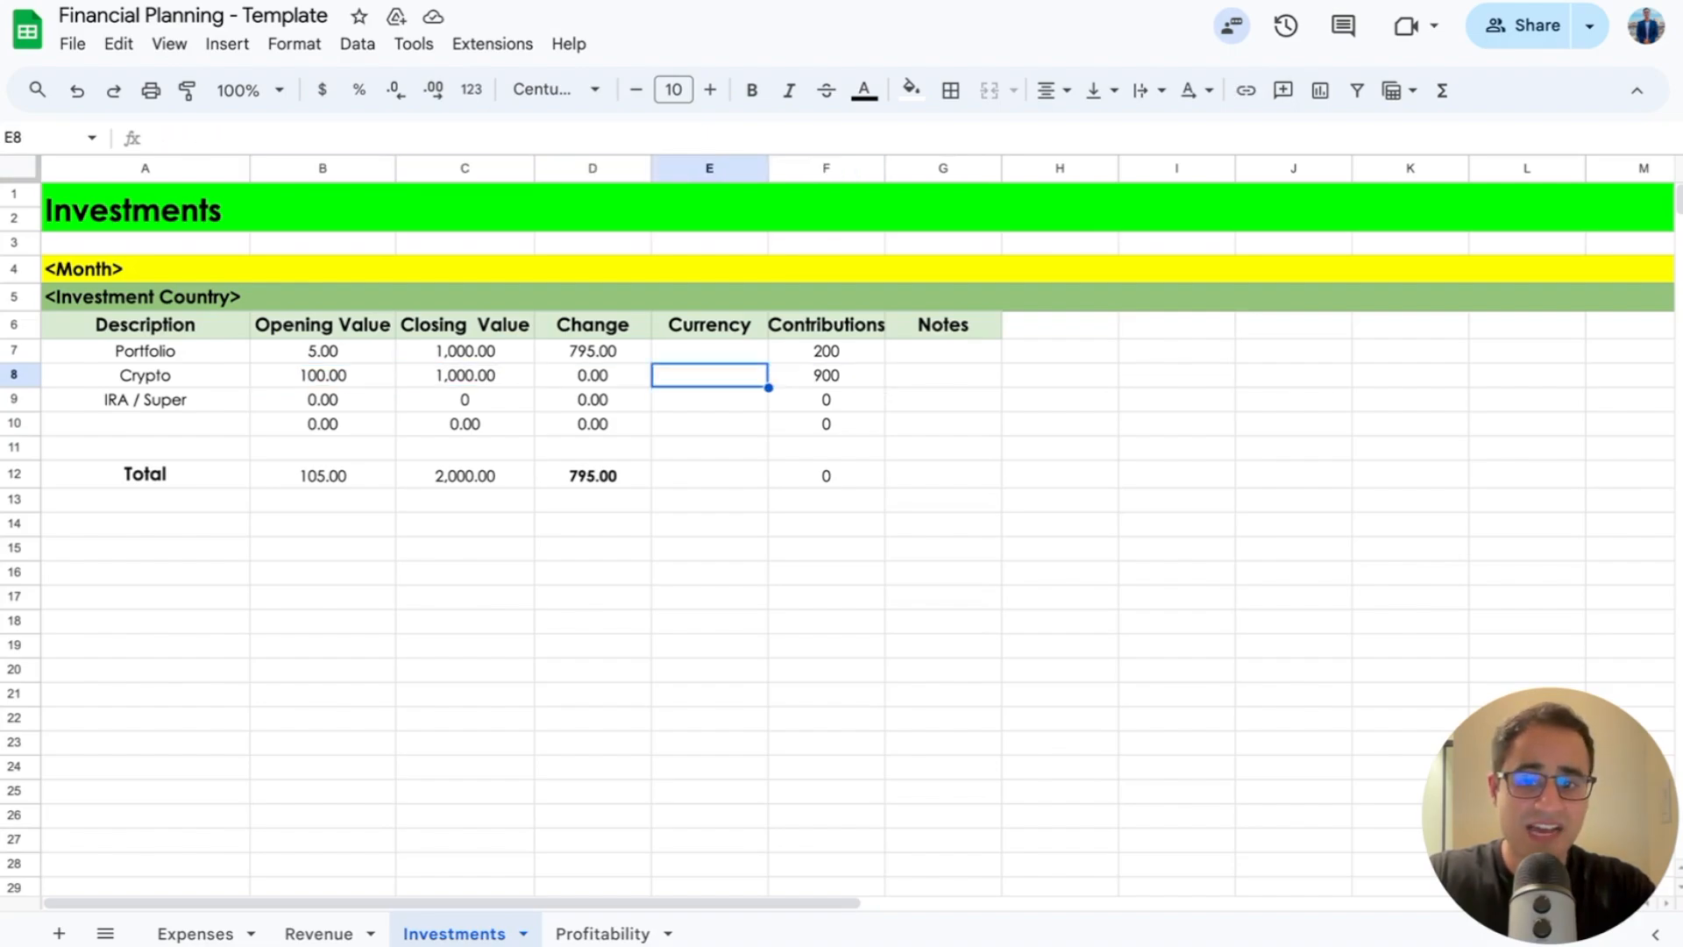
{"action": "key", "text": "Left"}
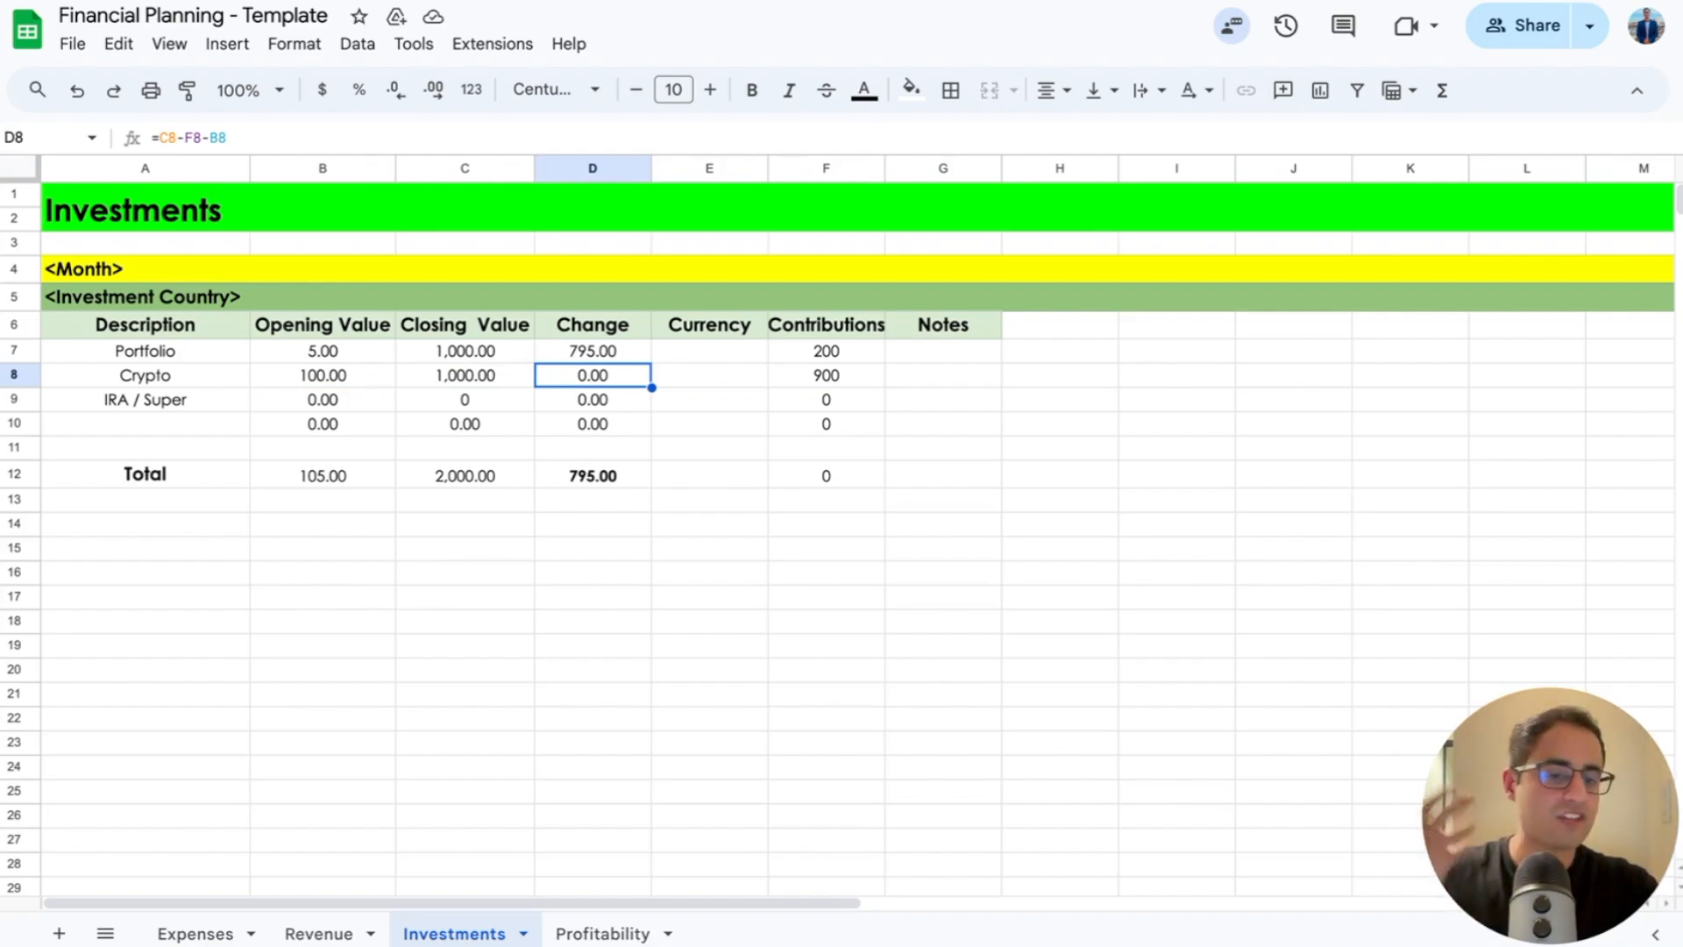
Step: Enter 16000 as the IRA / Super opening value in B9
{"action": "key", "text": "Down"}
{"action": "key", "text": "Left"}
{"action": "key", "text": "Left"}
{"action": "key", "text": "Left"}
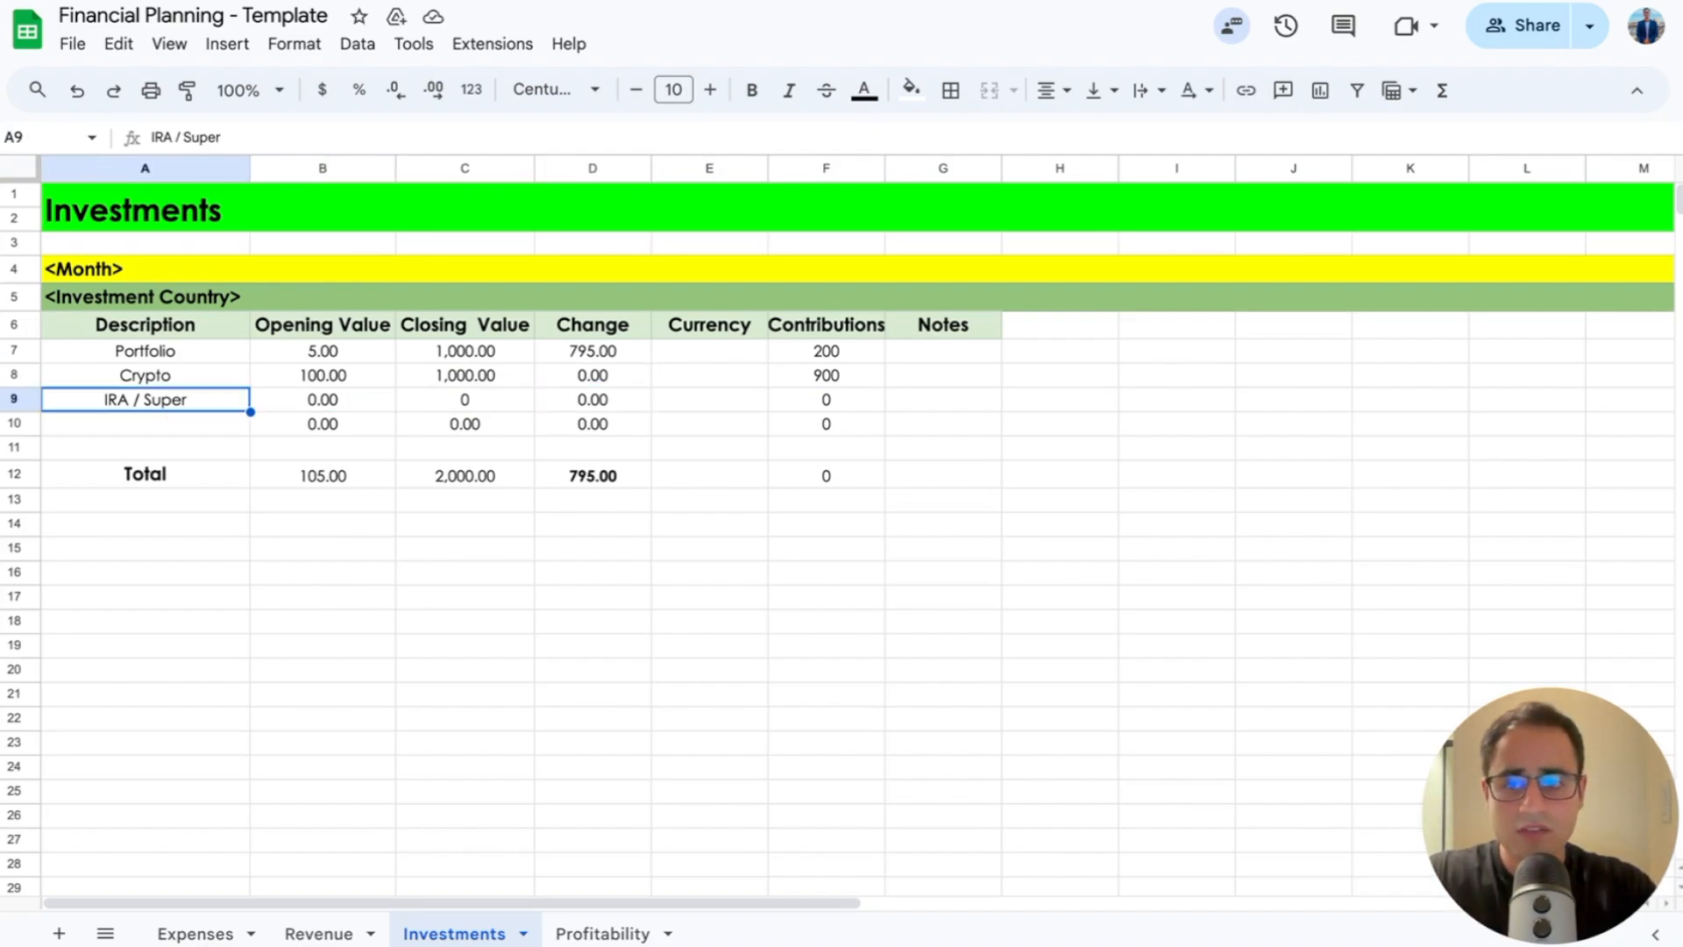
{"action": "key", "text": "Right"}
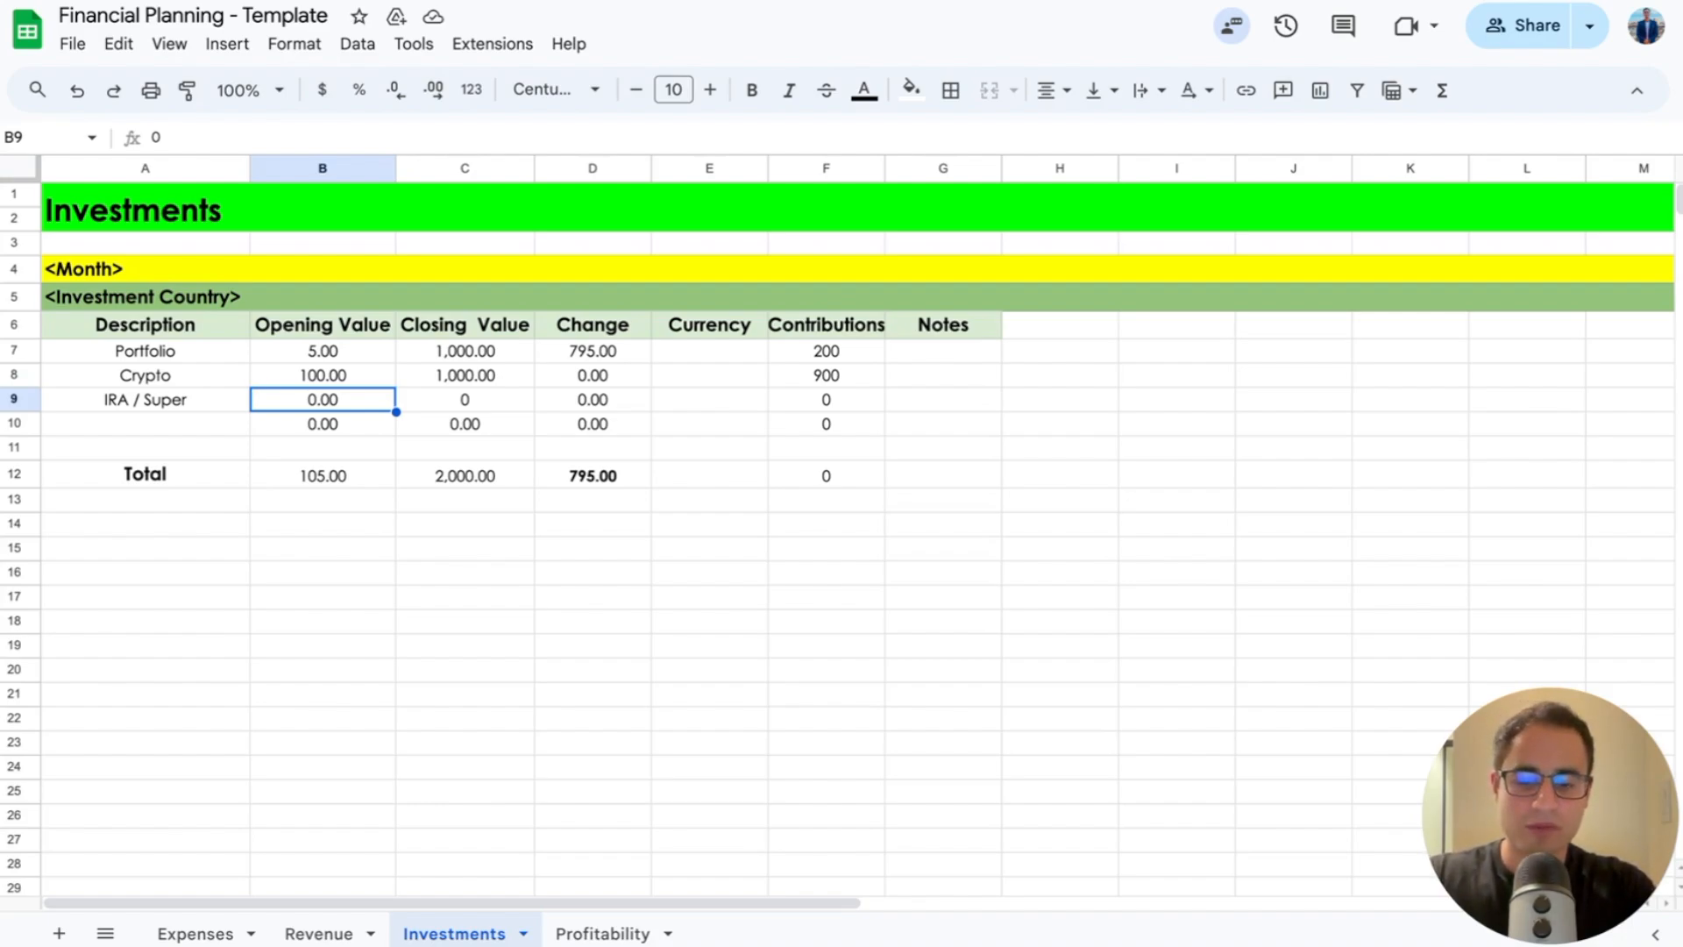
{"action": "type", "text": "16000"}
{"action": "key", "text": "Return"}
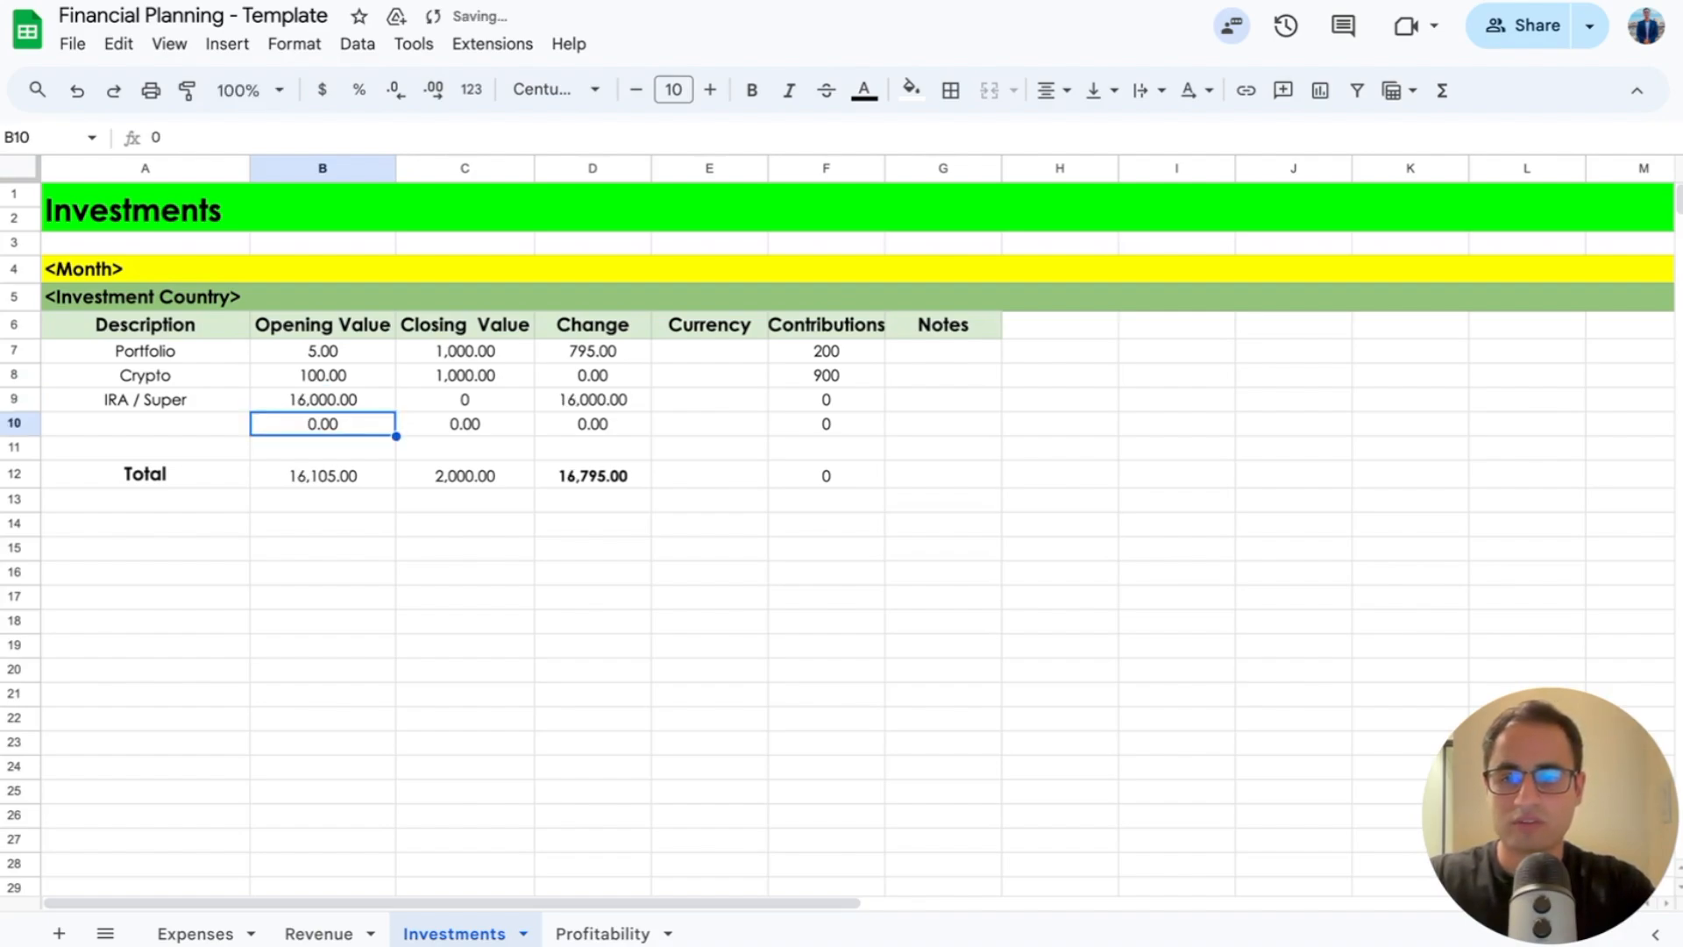
Step: Enter 25000 as the IRA / Super closing value in C9
{"action": "key", "text": "Up"}
{"action": "key", "text": "Right"}
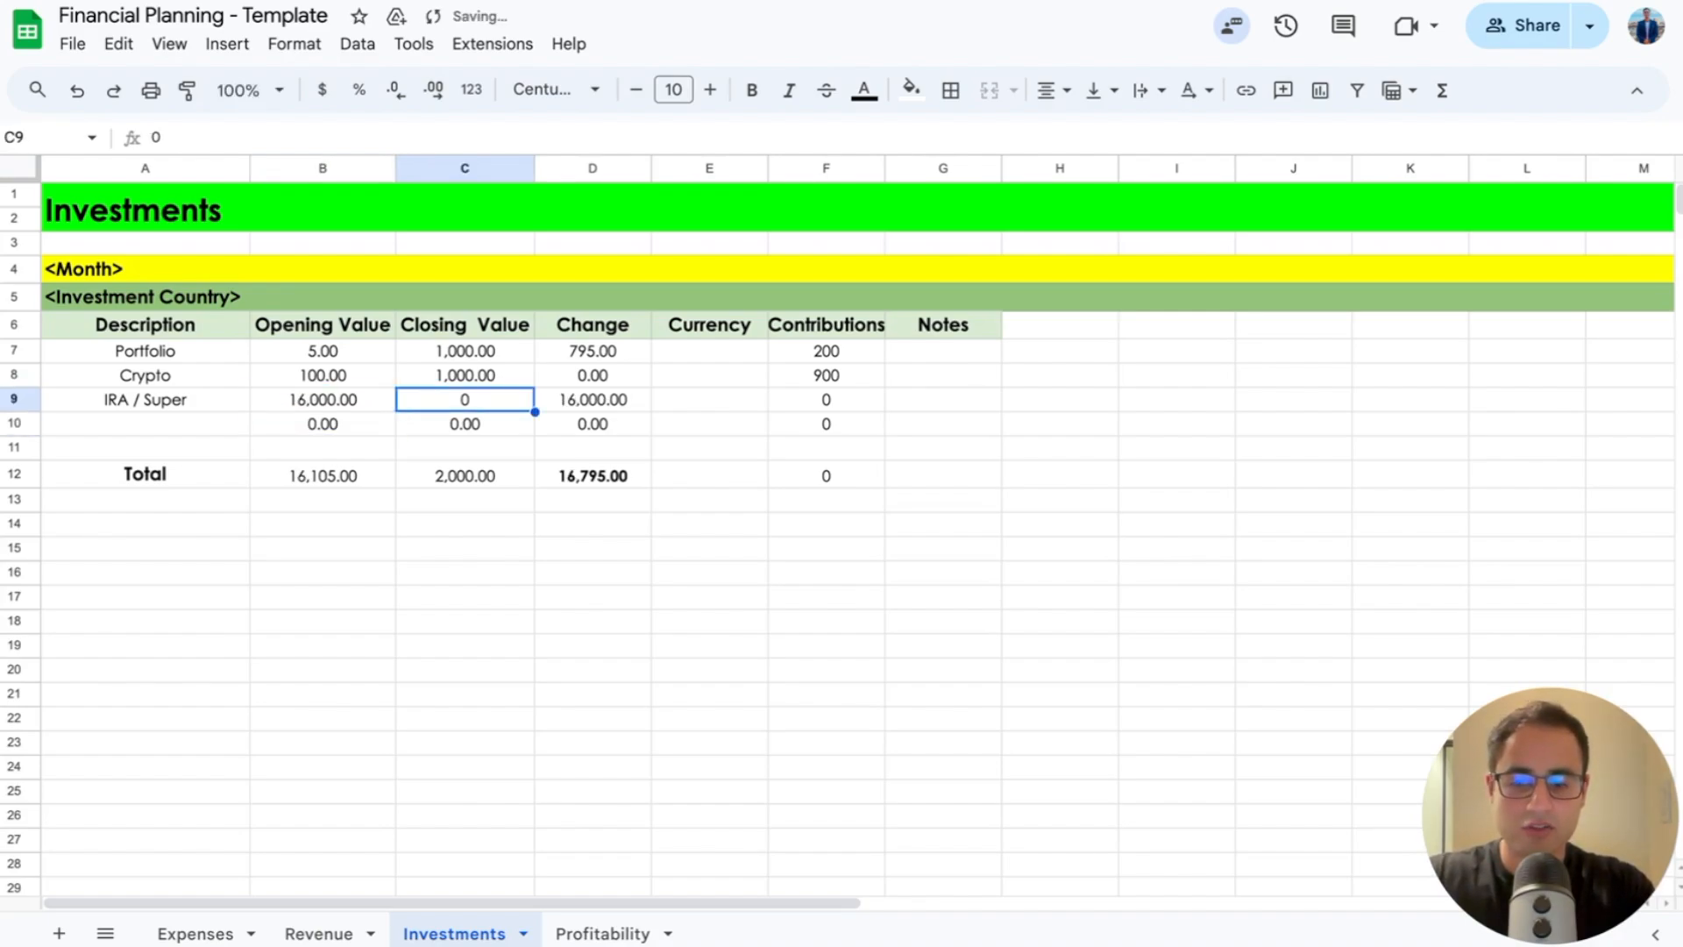
{"action": "type", "text": "25"}
{"action": "key", "text": "Return"}
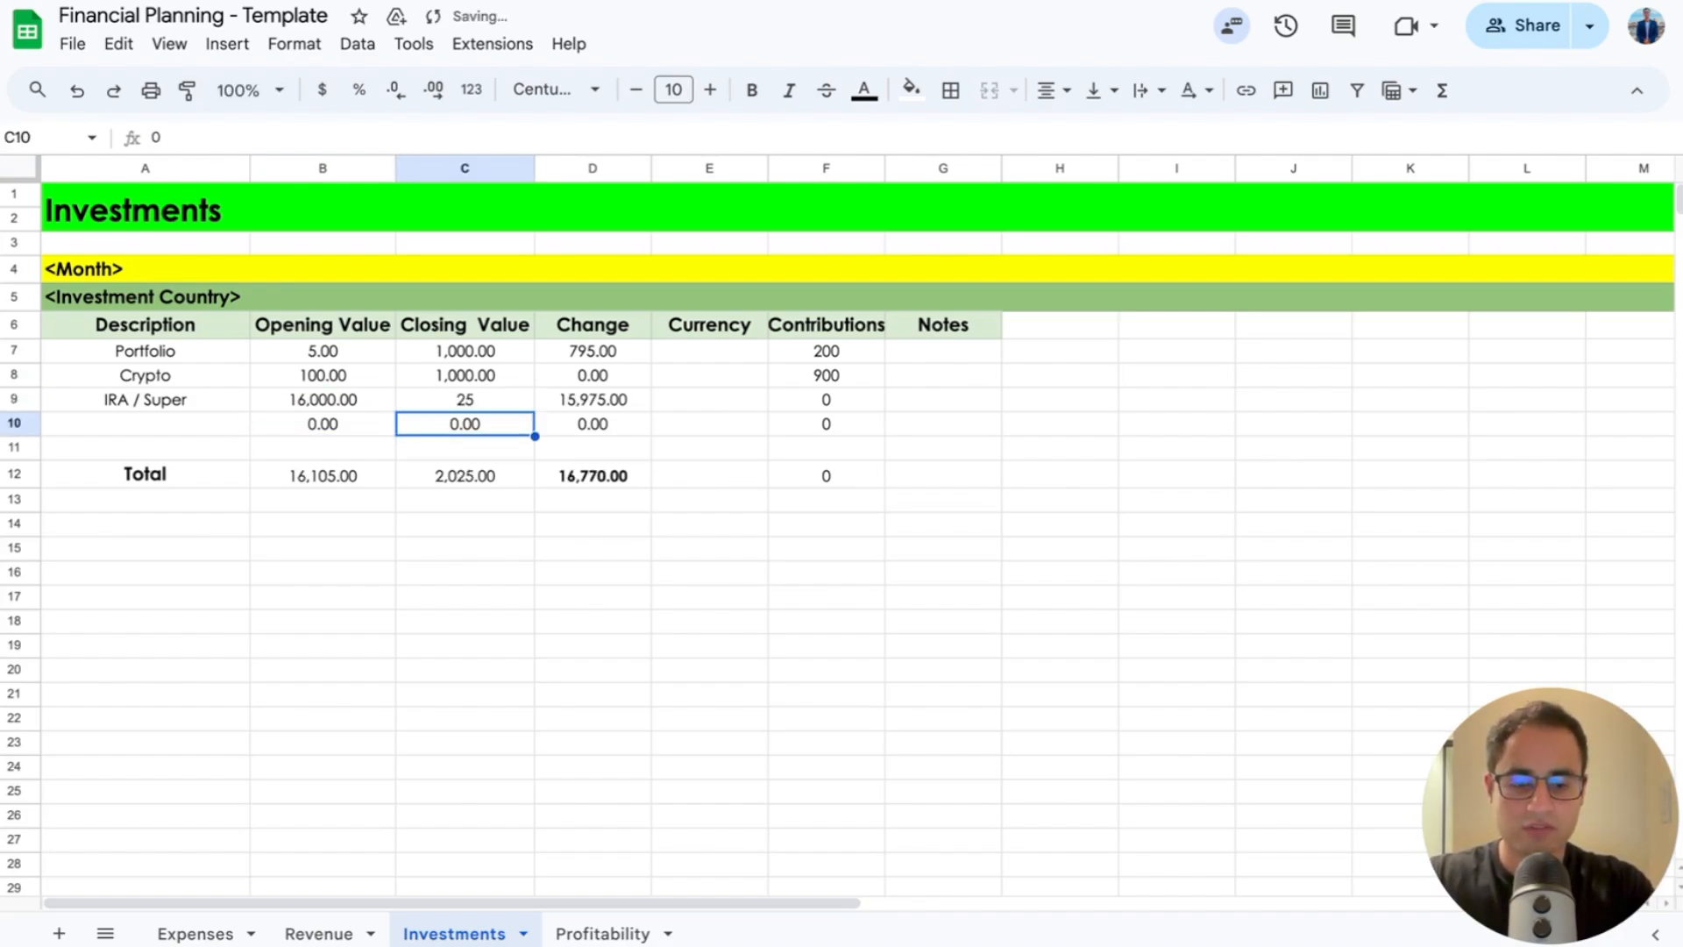
{"action": "key", "text": "Up"}
{"action": "key", "text": "Return"}
{"action": "type", "text": "000"}
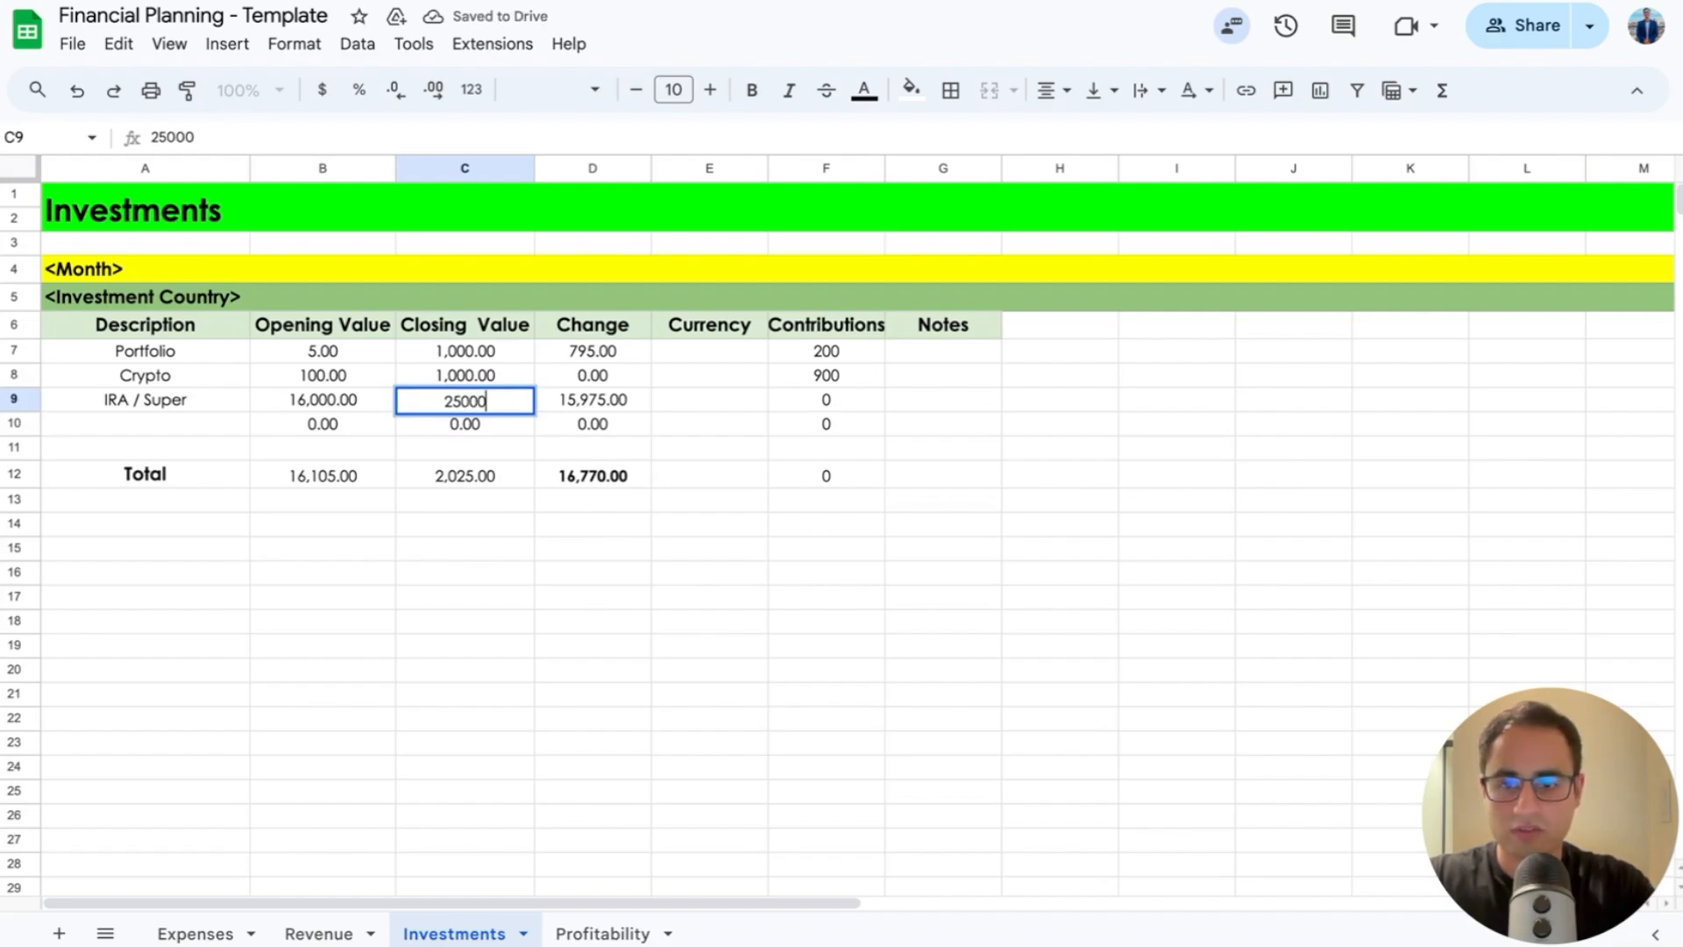
{"action": "key", "text": "Return"}
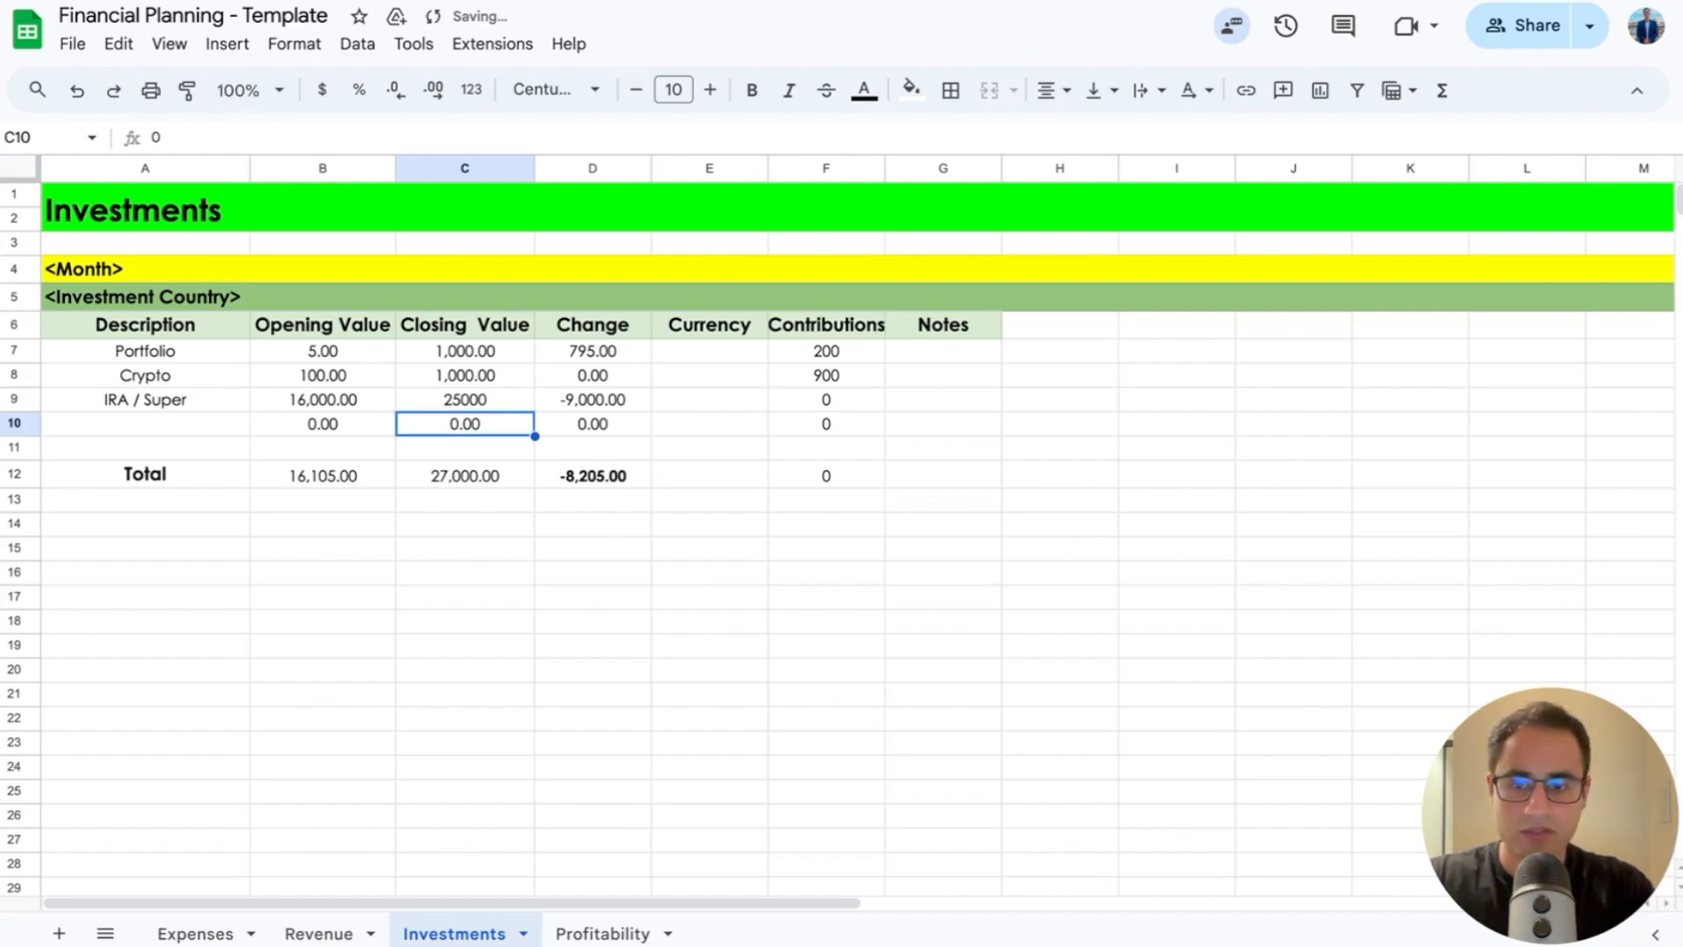
Step: Enter 500 as the IRA / Super contribution in F9
{"action": "key", "text": "Up"}
{"action": "key", "text": "Right"}
{"action": "key", "text": "Right"}
{"action": "key", "text": "Right"}
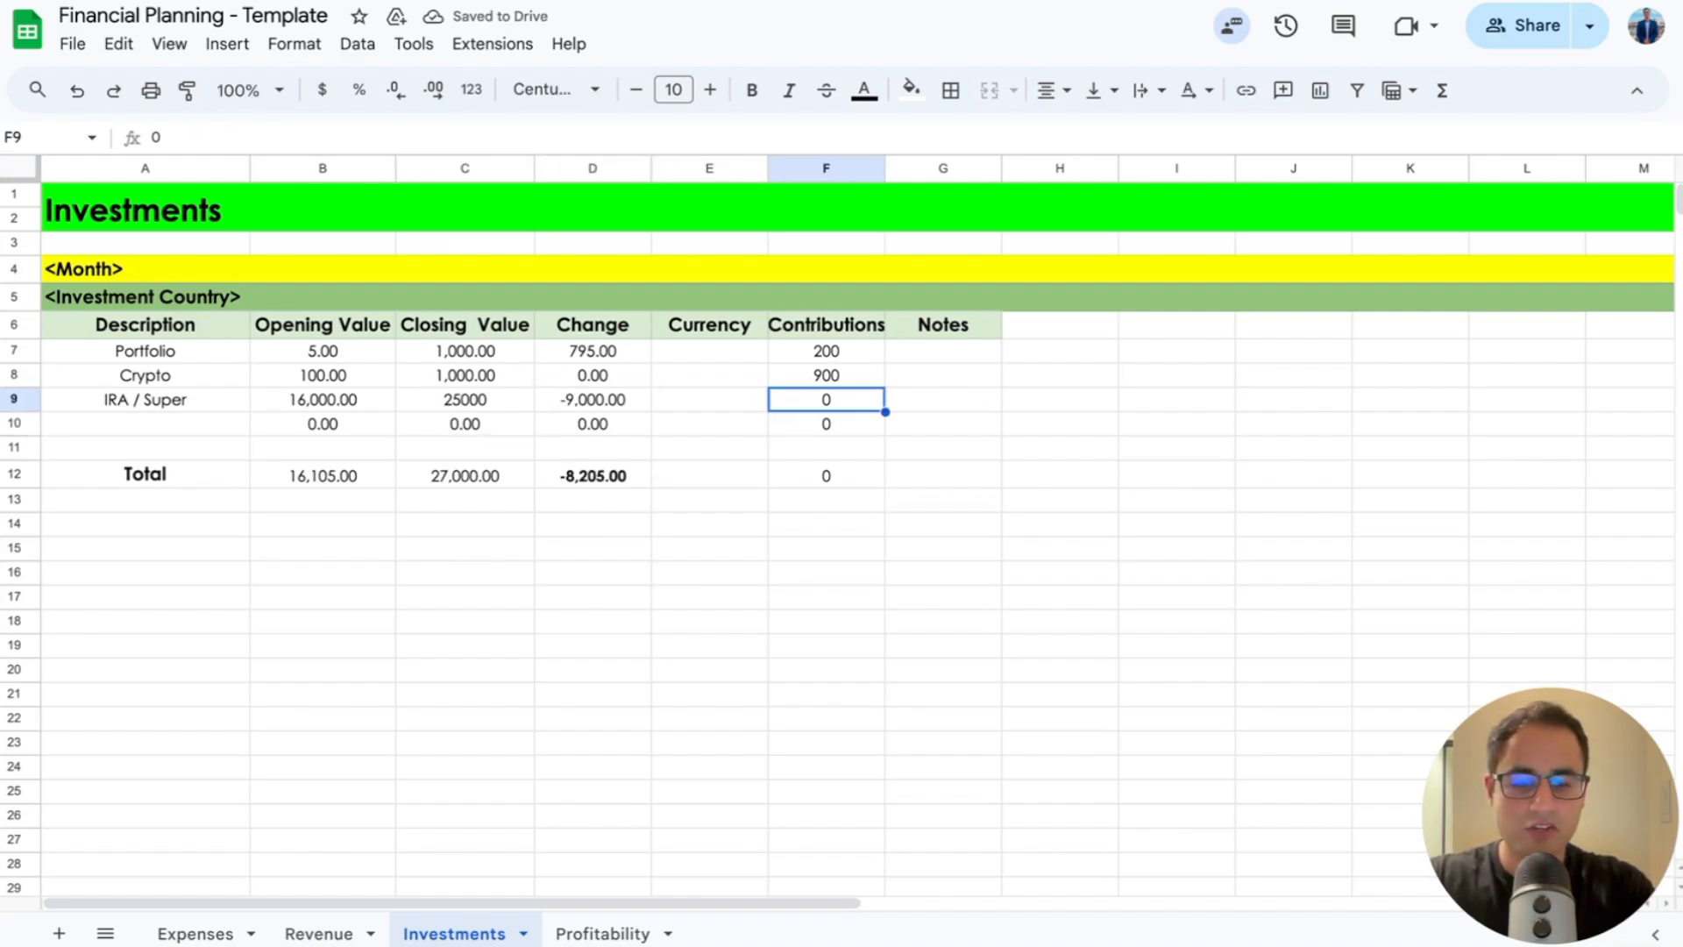
{"action": "type", "text": "500"}
{"action": "key", "text": "Return"}
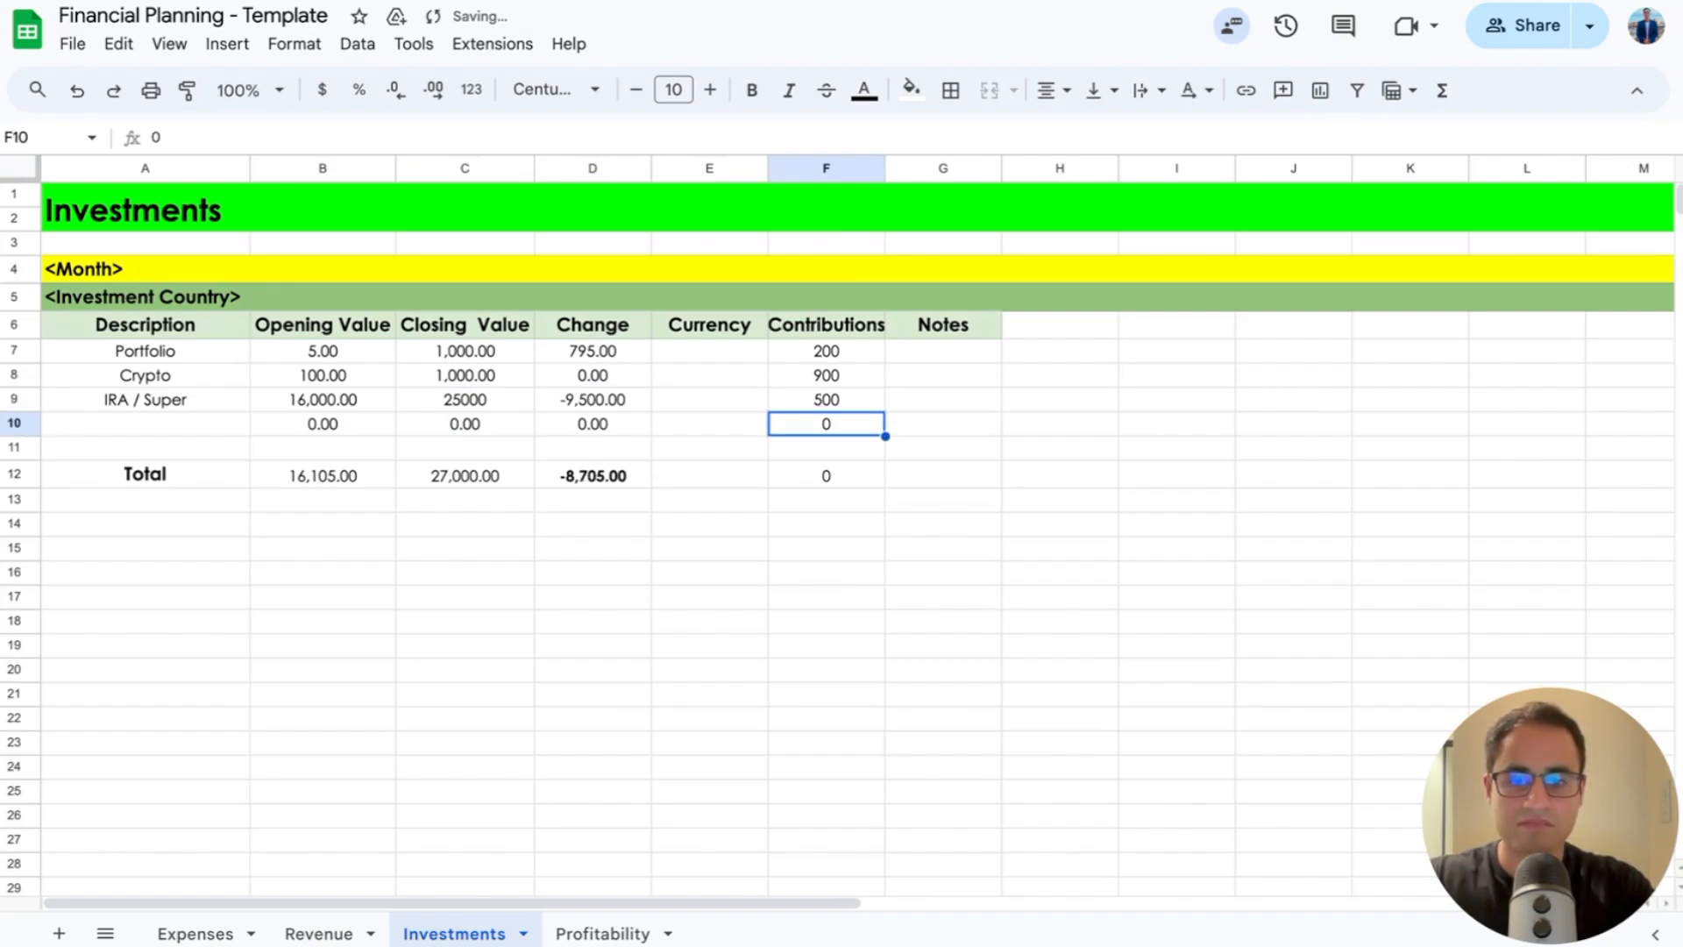
Step: Copy the Crypto Change formula from D8 into the IRA / Super row's D9
{"action": "key", "text": "Up"}
{"action": "key", "text": "Left"}
{"action": "key", "text": "Left"}
{"action": "key", "text": "Up"}
{"action": "key", "text": "ctrl+c"}
{"action": "key", "text": "Down"}
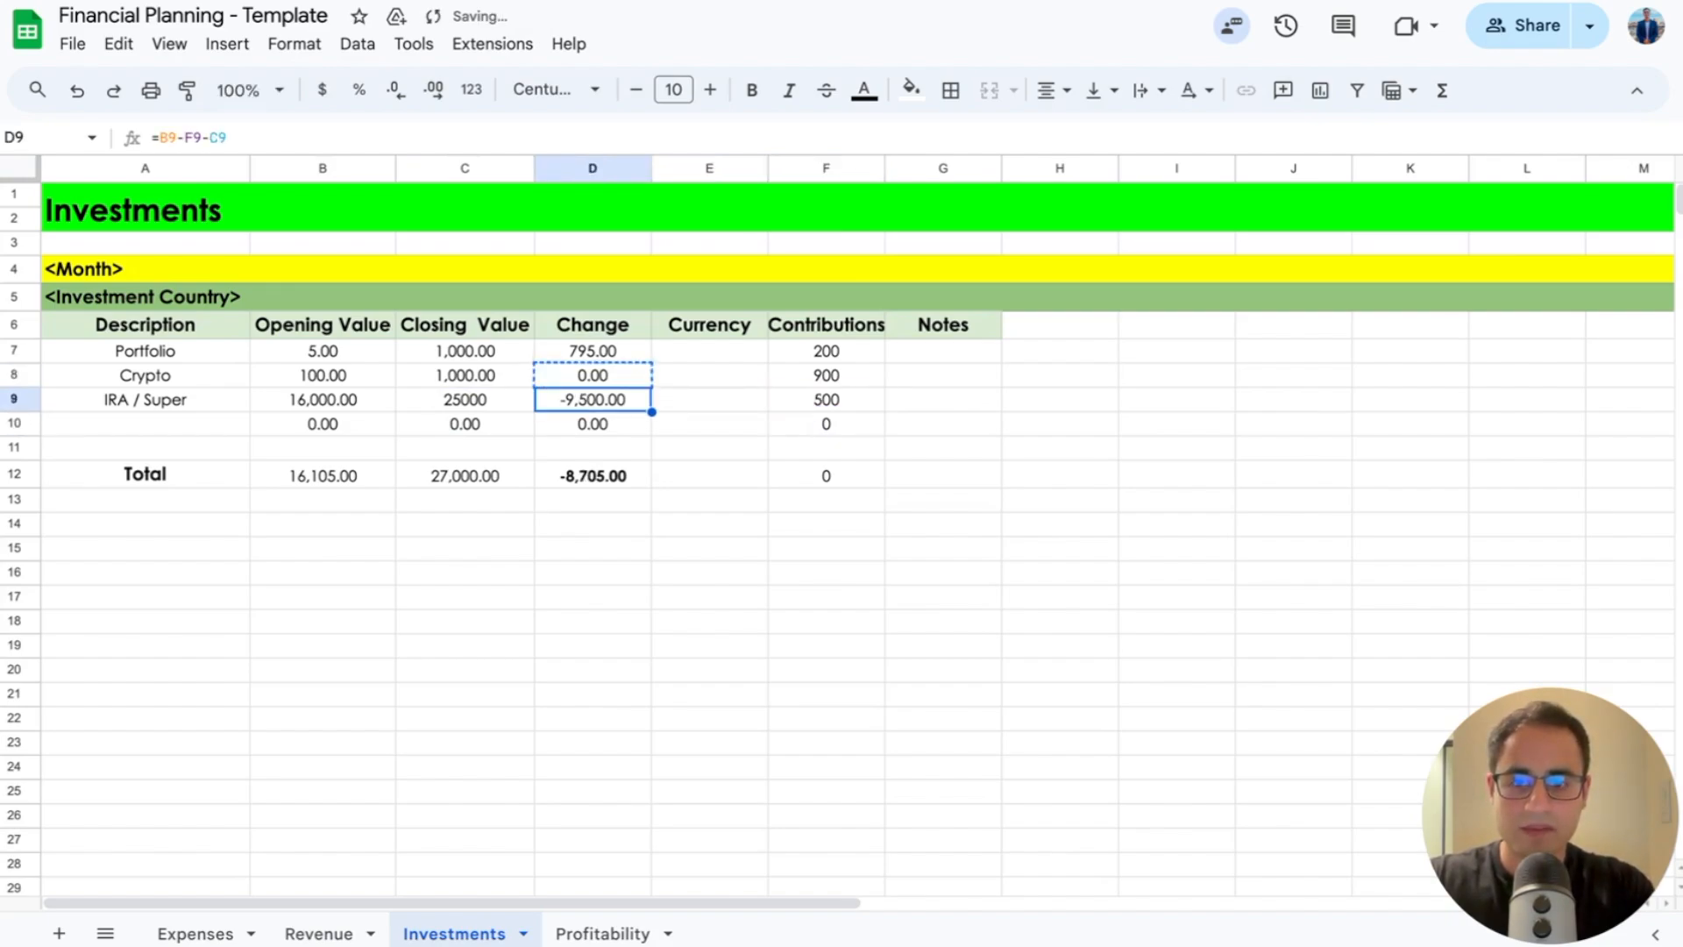
{"action": "key", "text": "ctrl+v"}
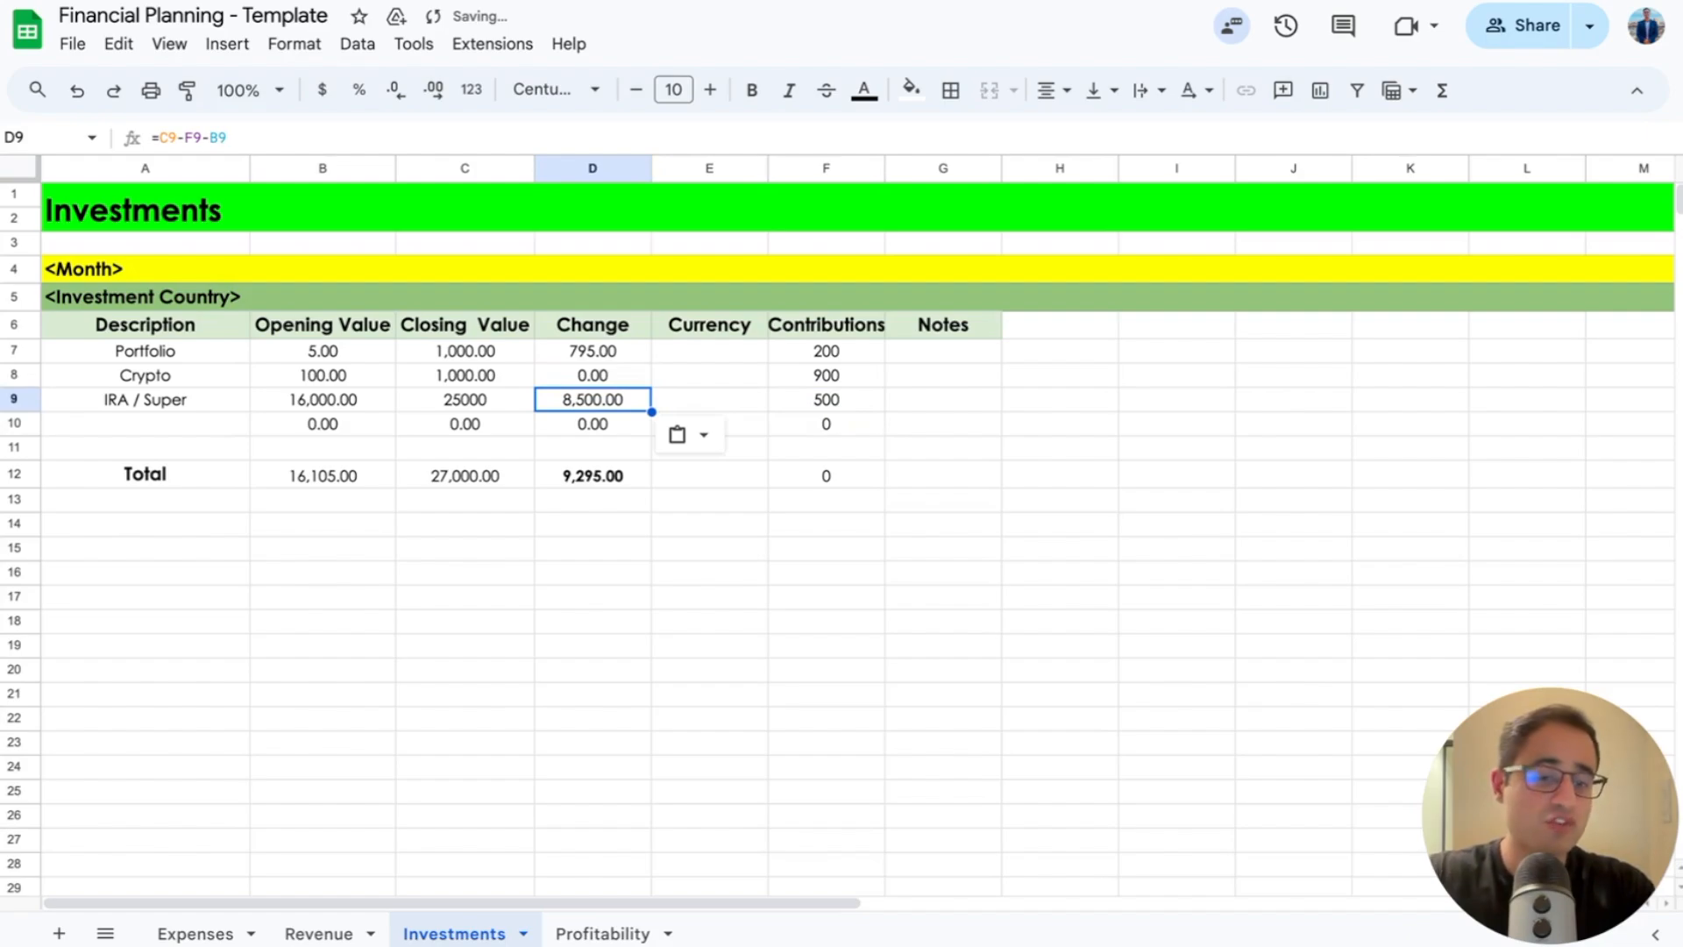
Step: Review the IRA / Super row's opening value, closing value and Change formula
{"action": "key", "text": "Left"}
{"action": "key", "text": "Left"}
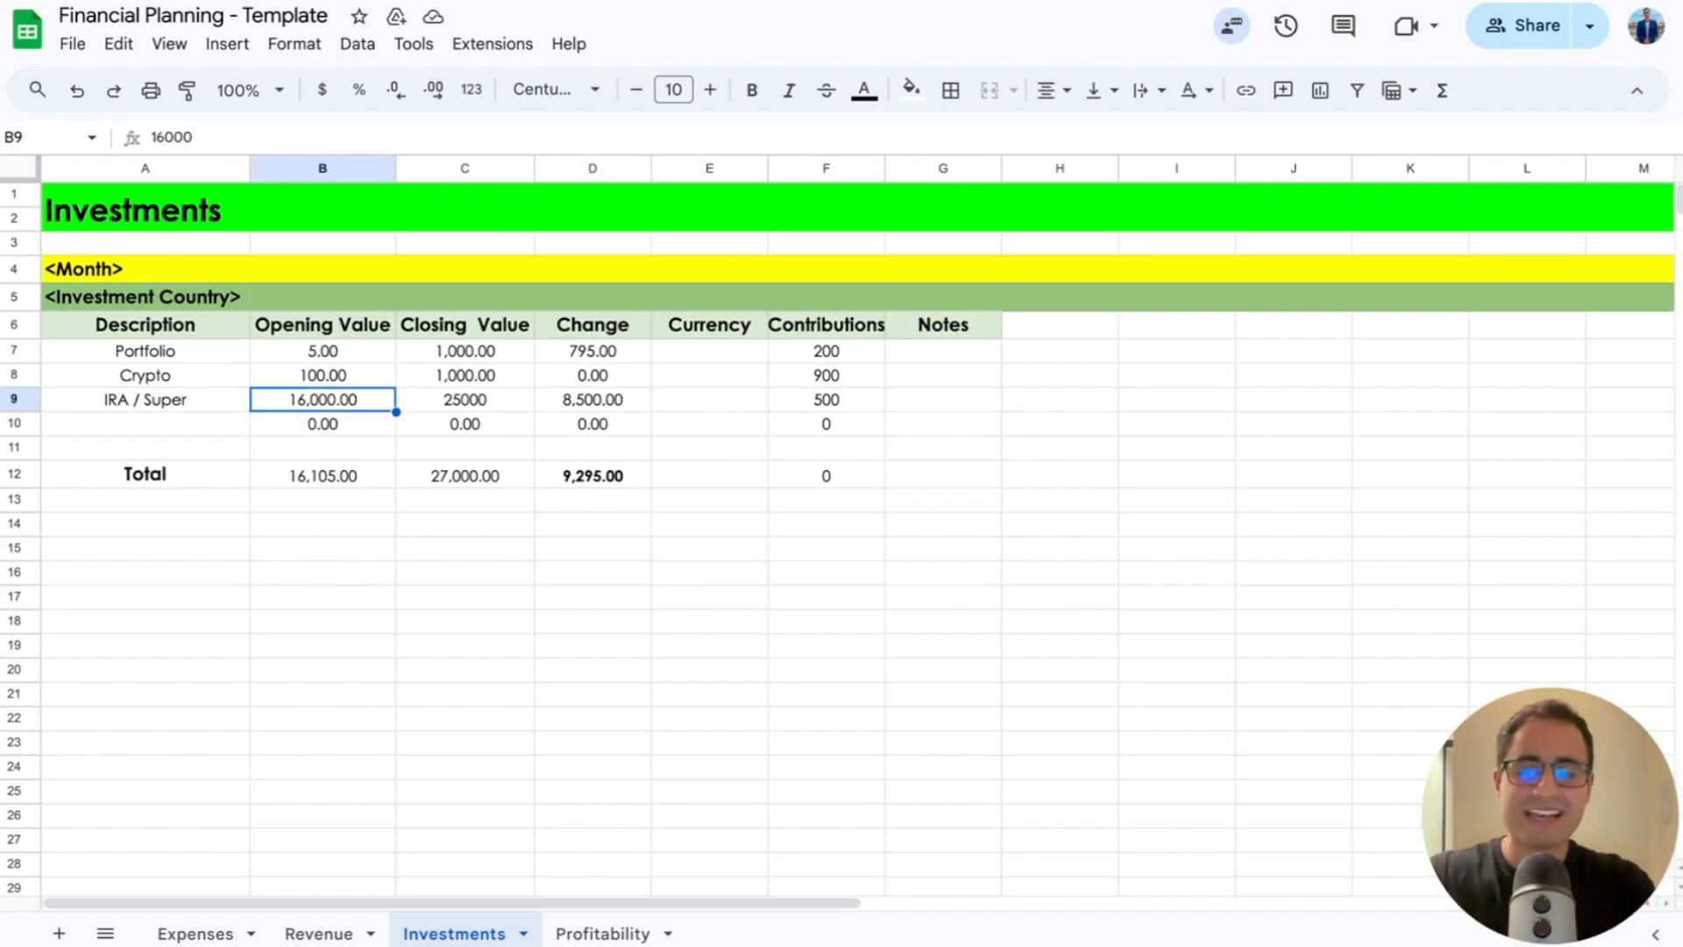
{"action": "key", "text": "Right"}
{"action": "key", "text": "Right"}
{"action": "key", "text": "Right"}
{"action": "key", "text": "Left"}
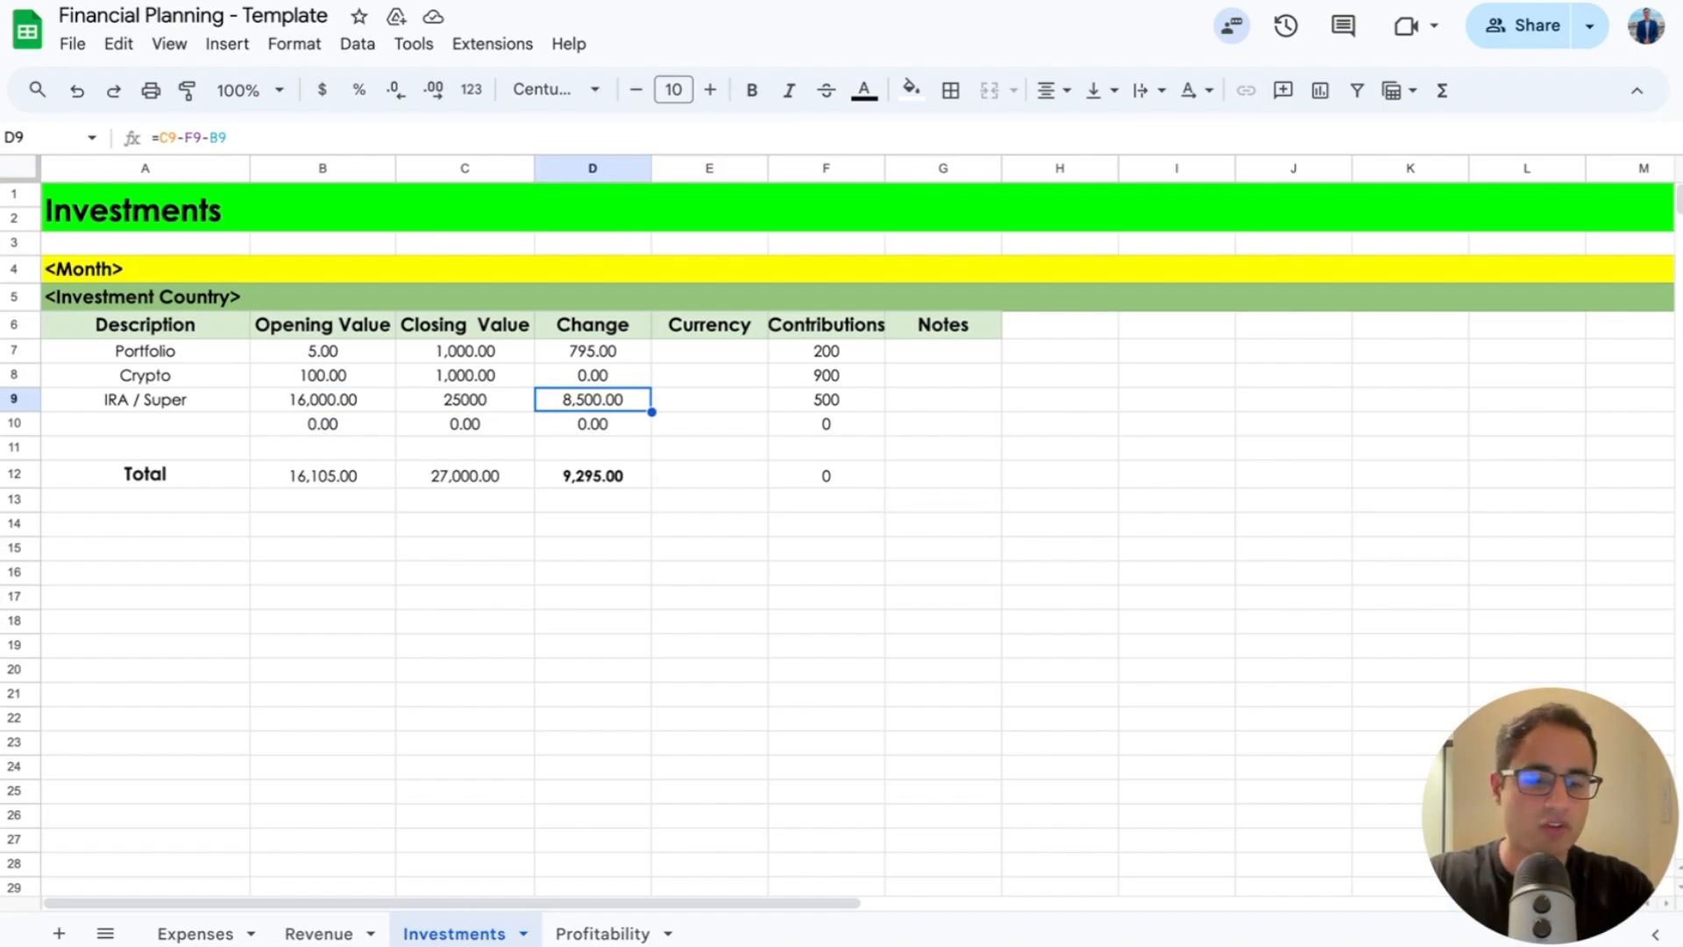
Step: Examine the Total row's opening value, closing value and Change formulas
{"action": "key", "text": "Down"}
{"action": "key", "text": "Down"}
{"action": "key", "text": "Down"}
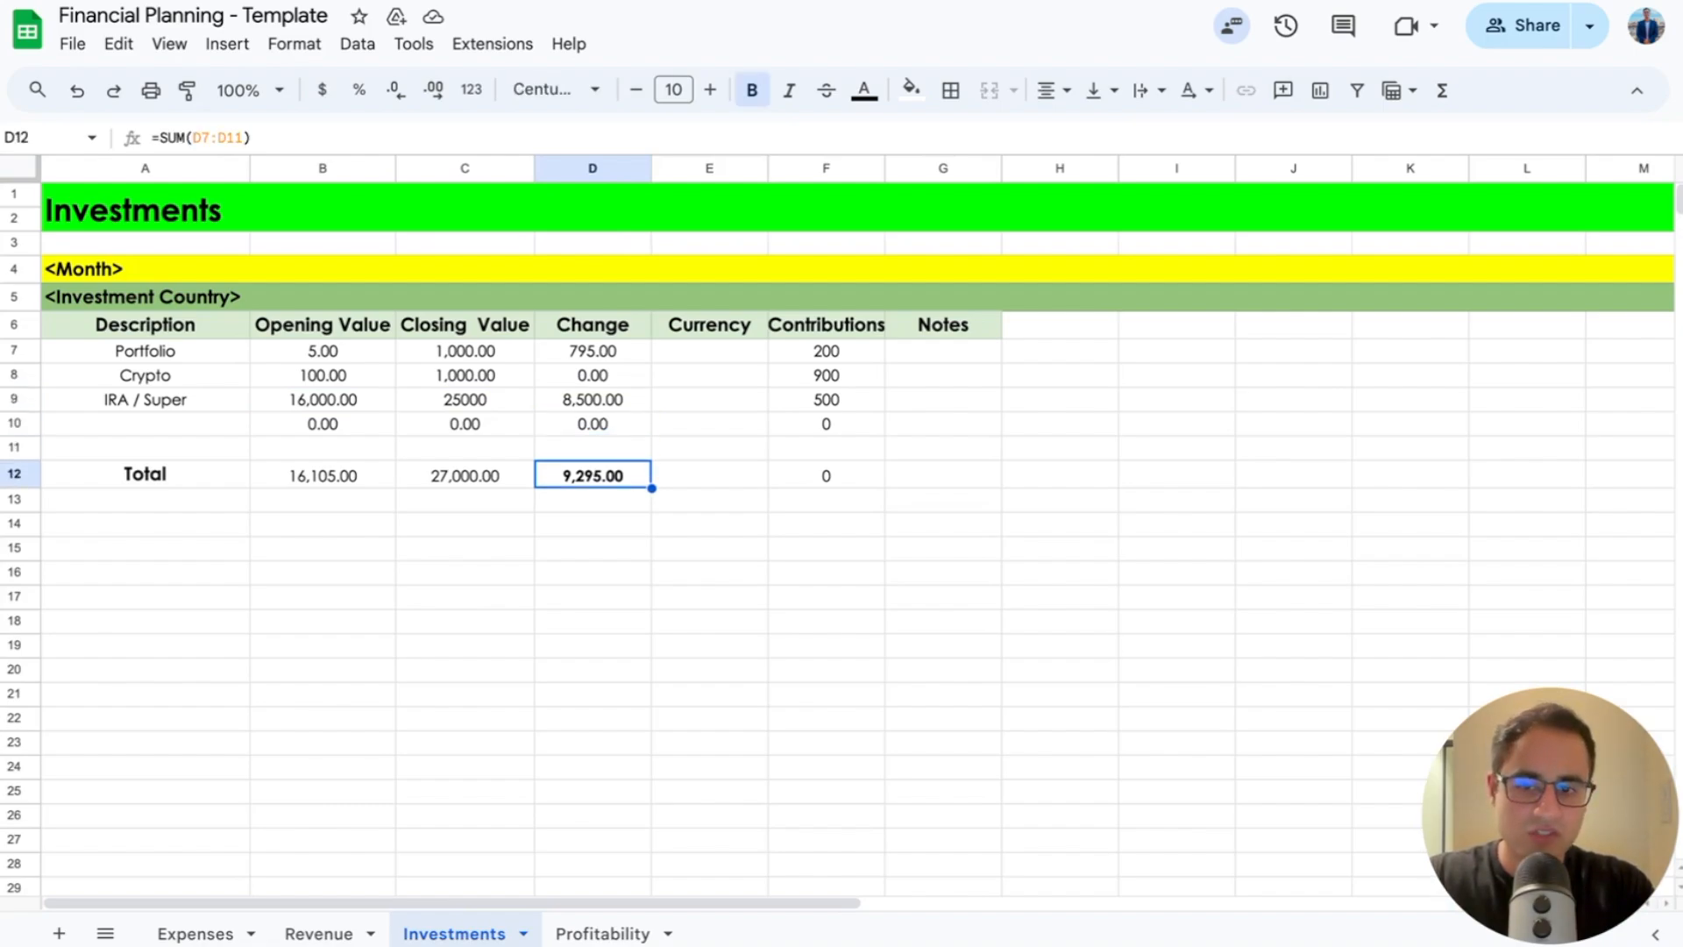
{"action": "key", "text": "Left"}
{"action": "key", "text": "Left"}
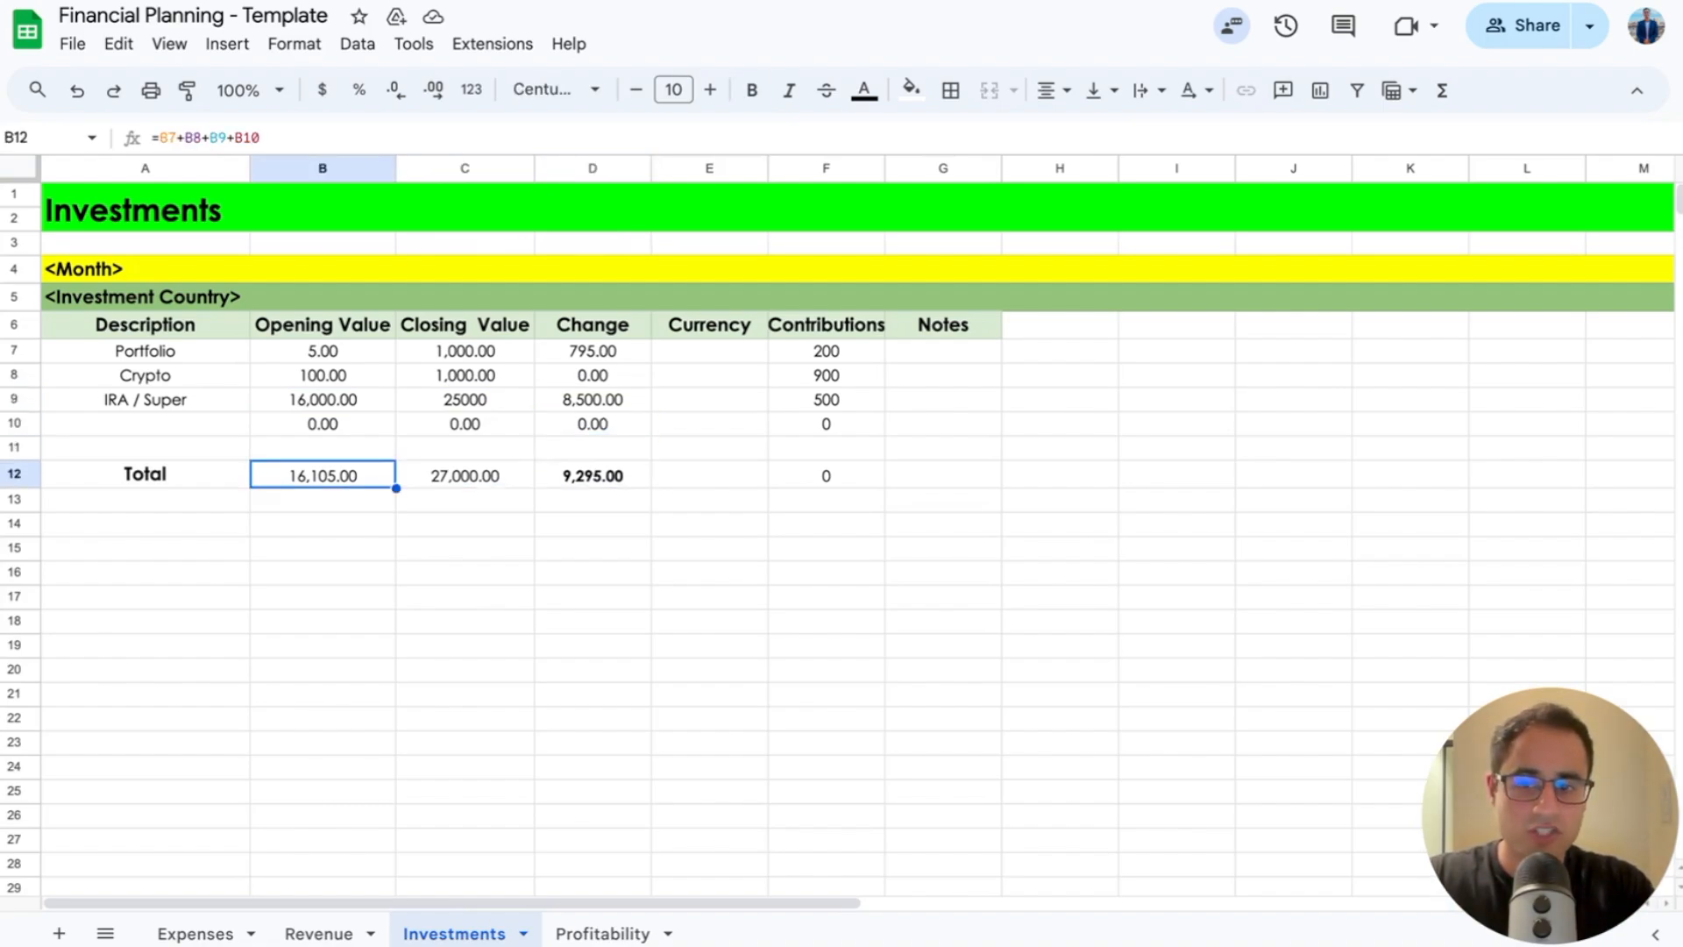
{"action": "key", "text": "Right"}
{"action": "key", "text": "Right"}
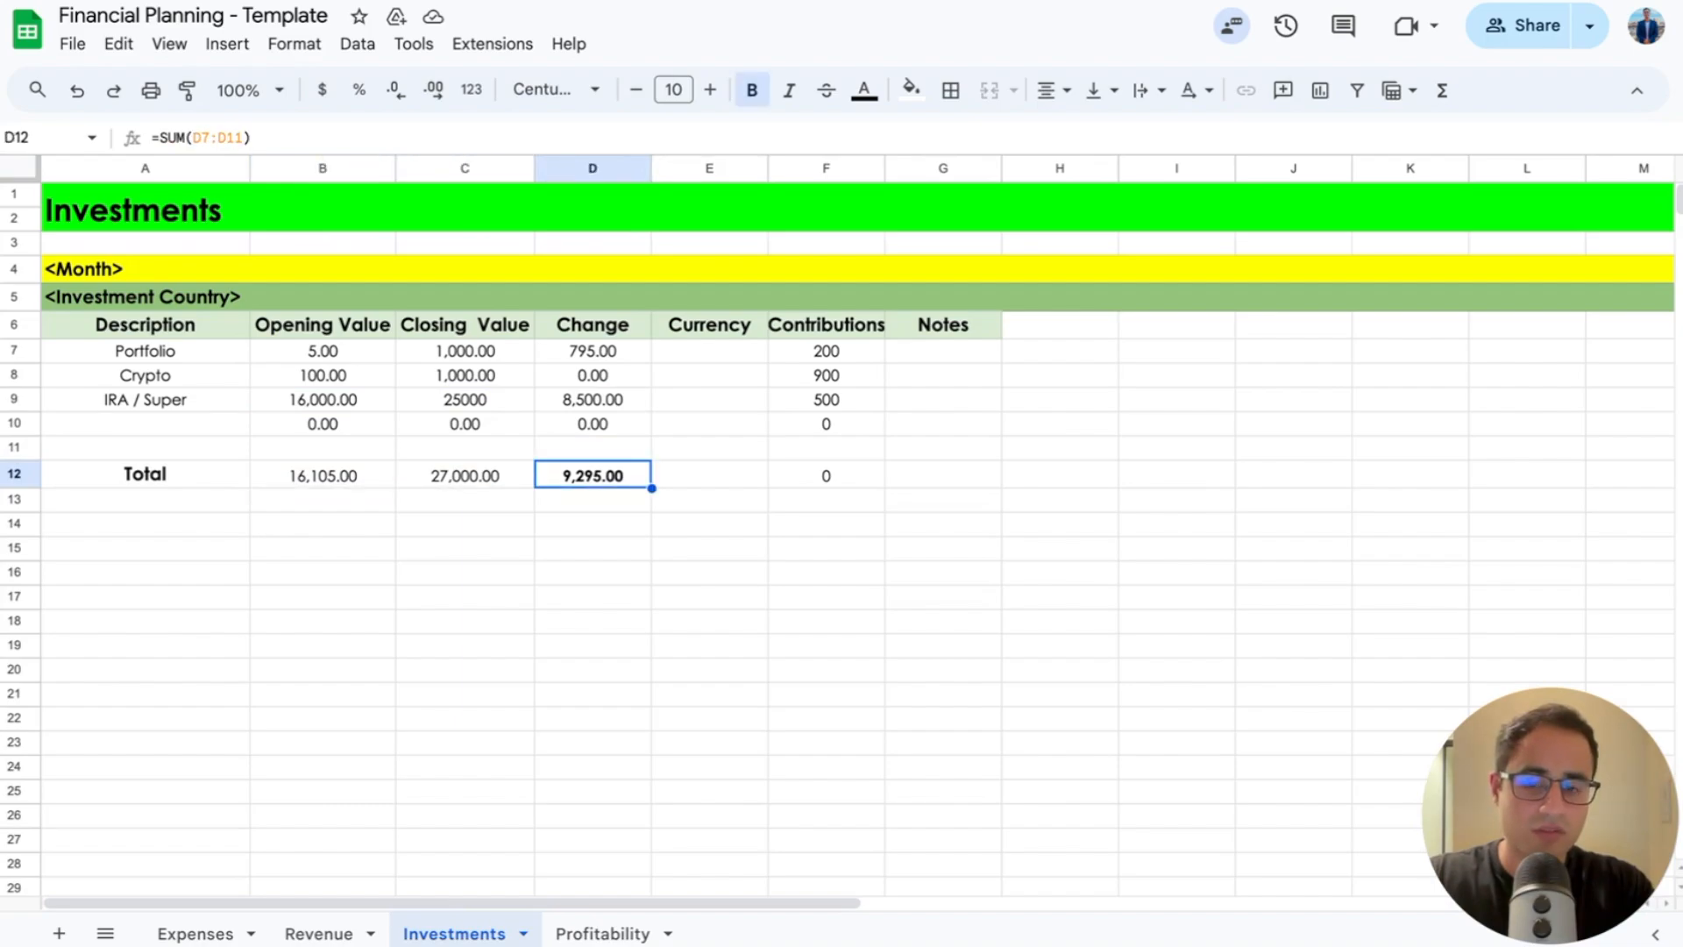
{"action": "key", "text": "Right"}
{"action": "key", "text": "Left"}
{"action": "key", "text": "Left"}
{"action": "key", "text": "Right"}
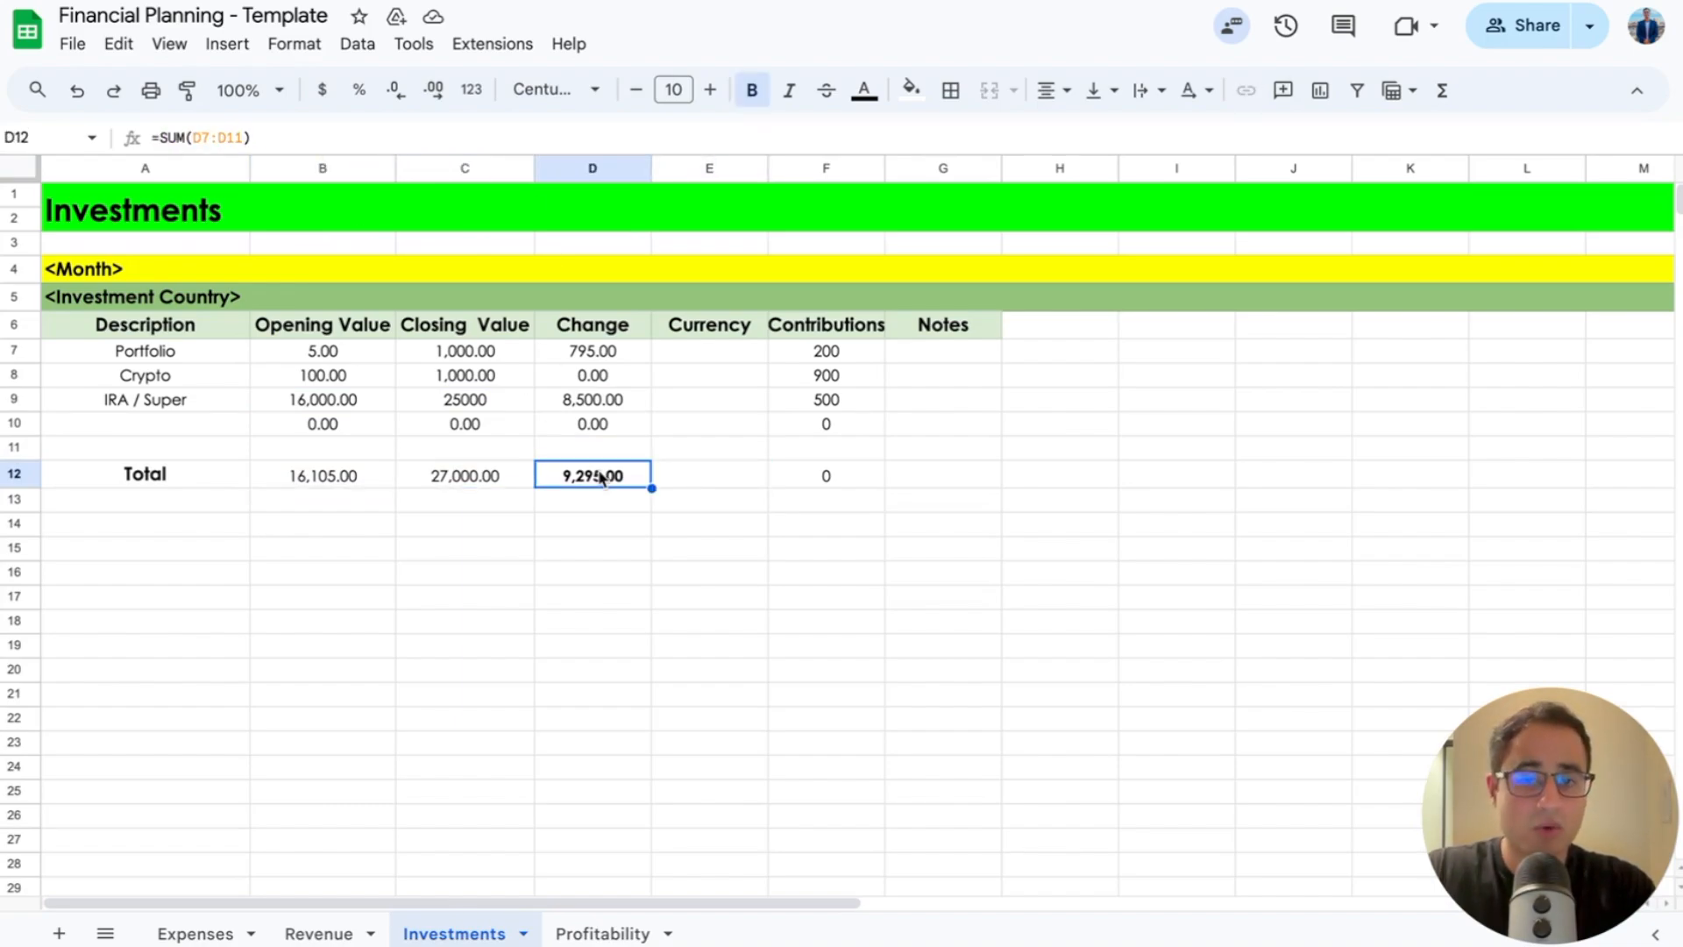
Step: Fill the total Change cell D12 with bright green
{"action": "left_click", "coordinate": [912, 89]}
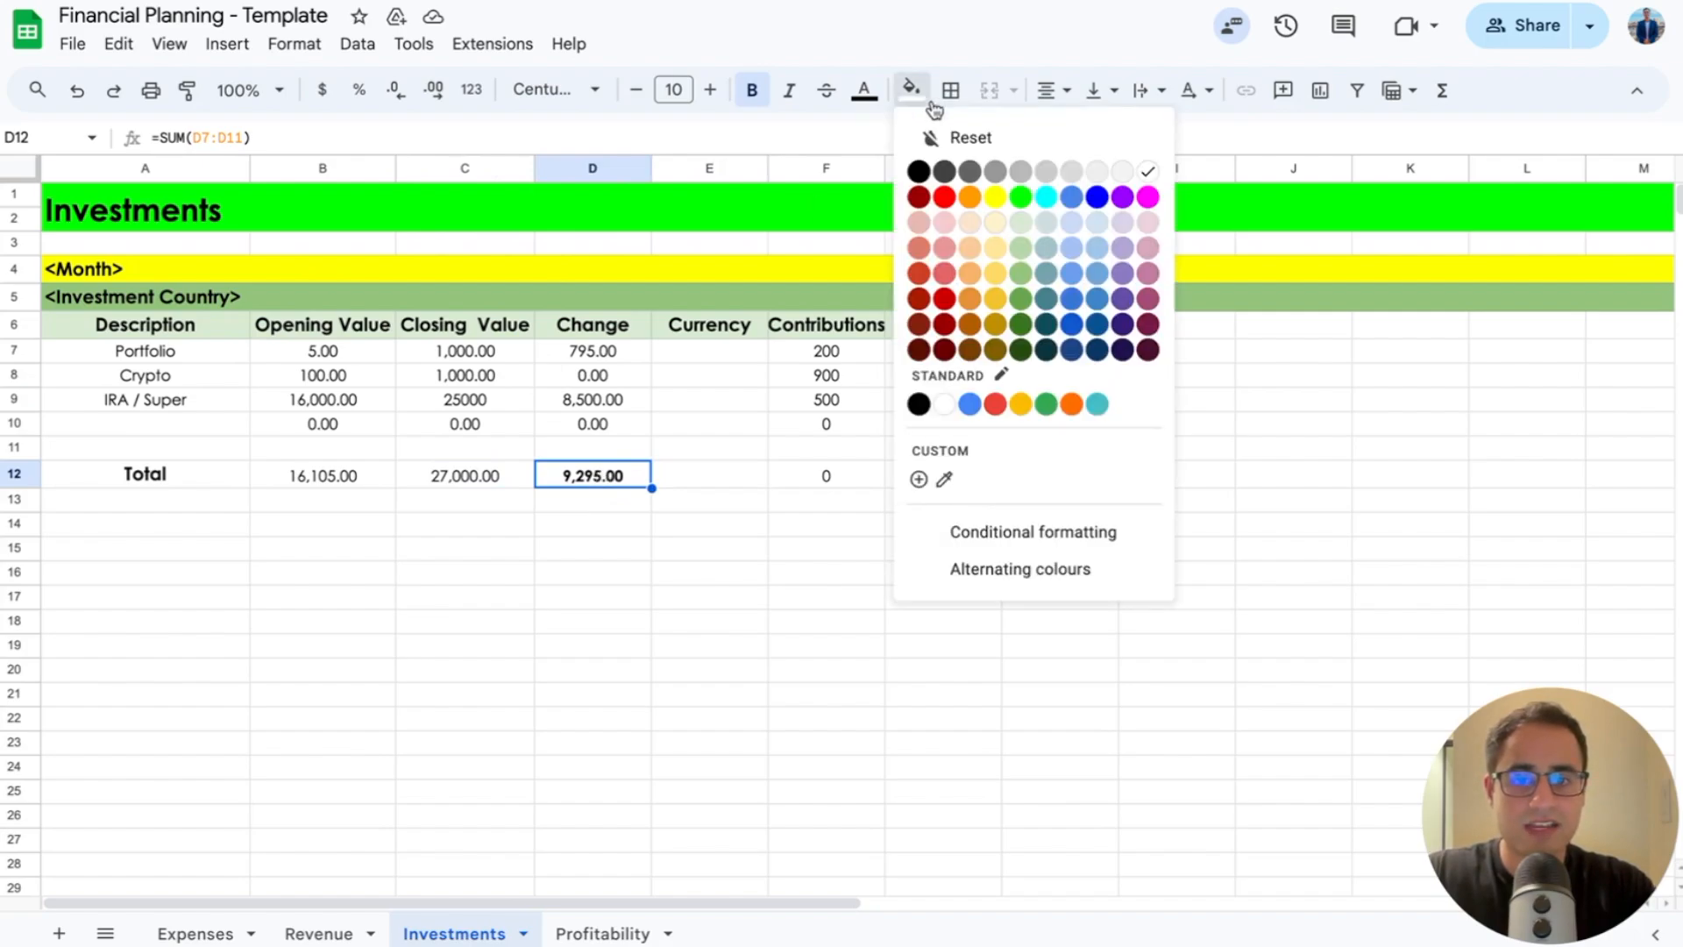
{"action": "left_click", "coordinate": [1022, 198]}
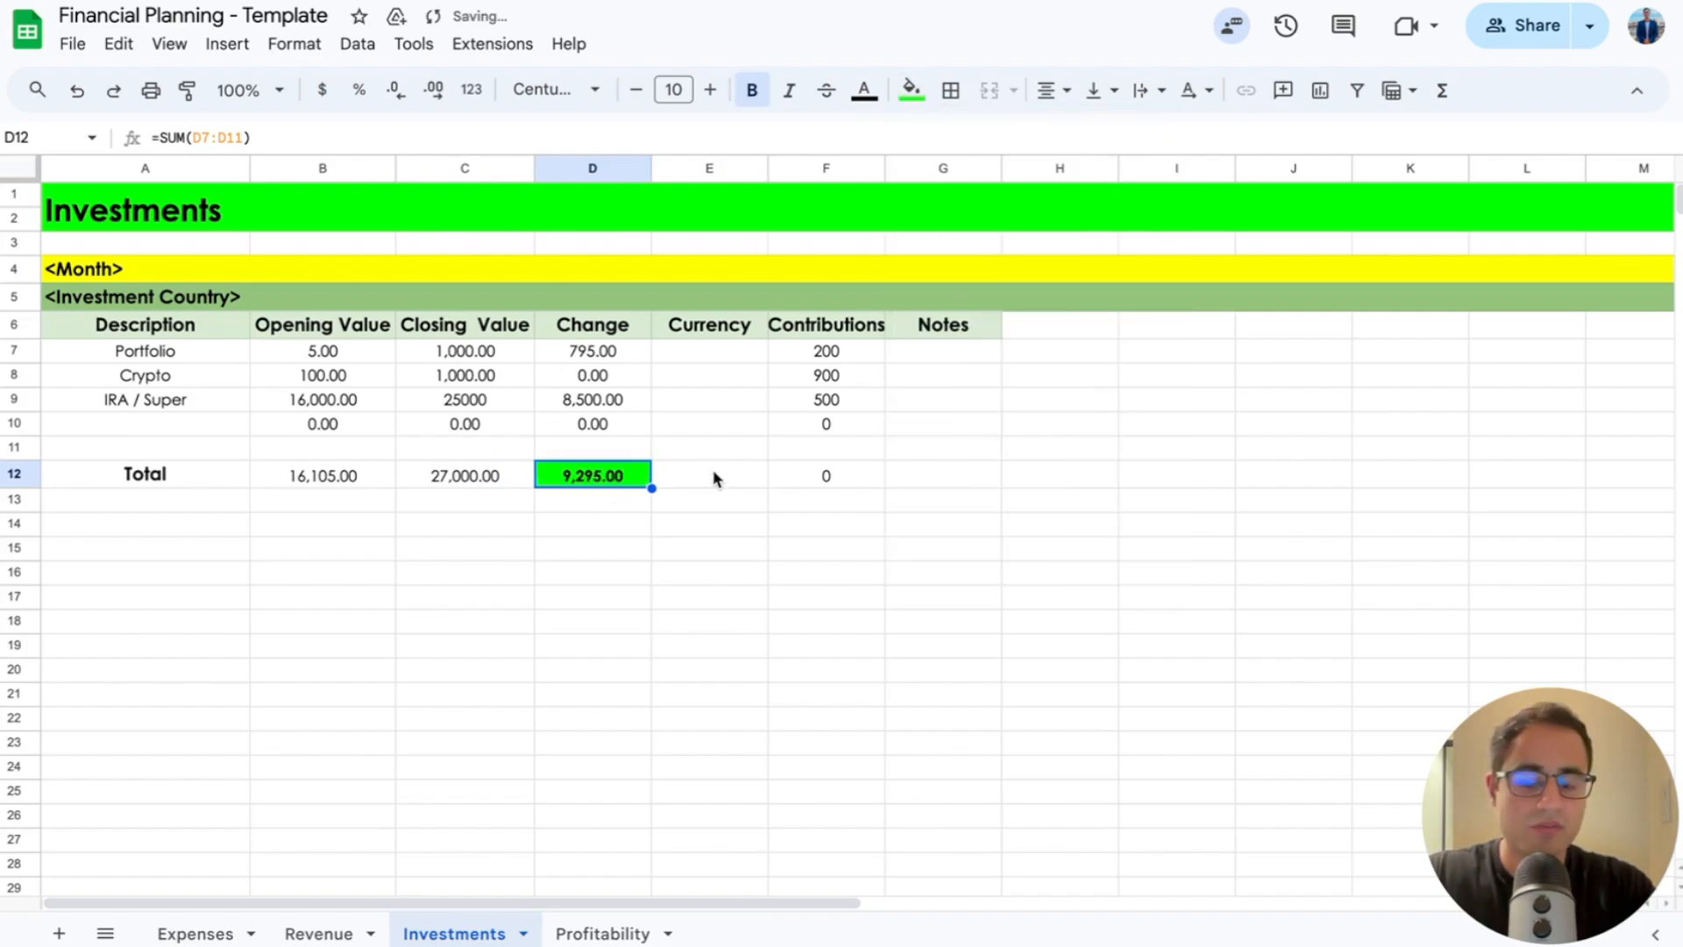
{"action": "left_click", "coordinate": [649, 517]}
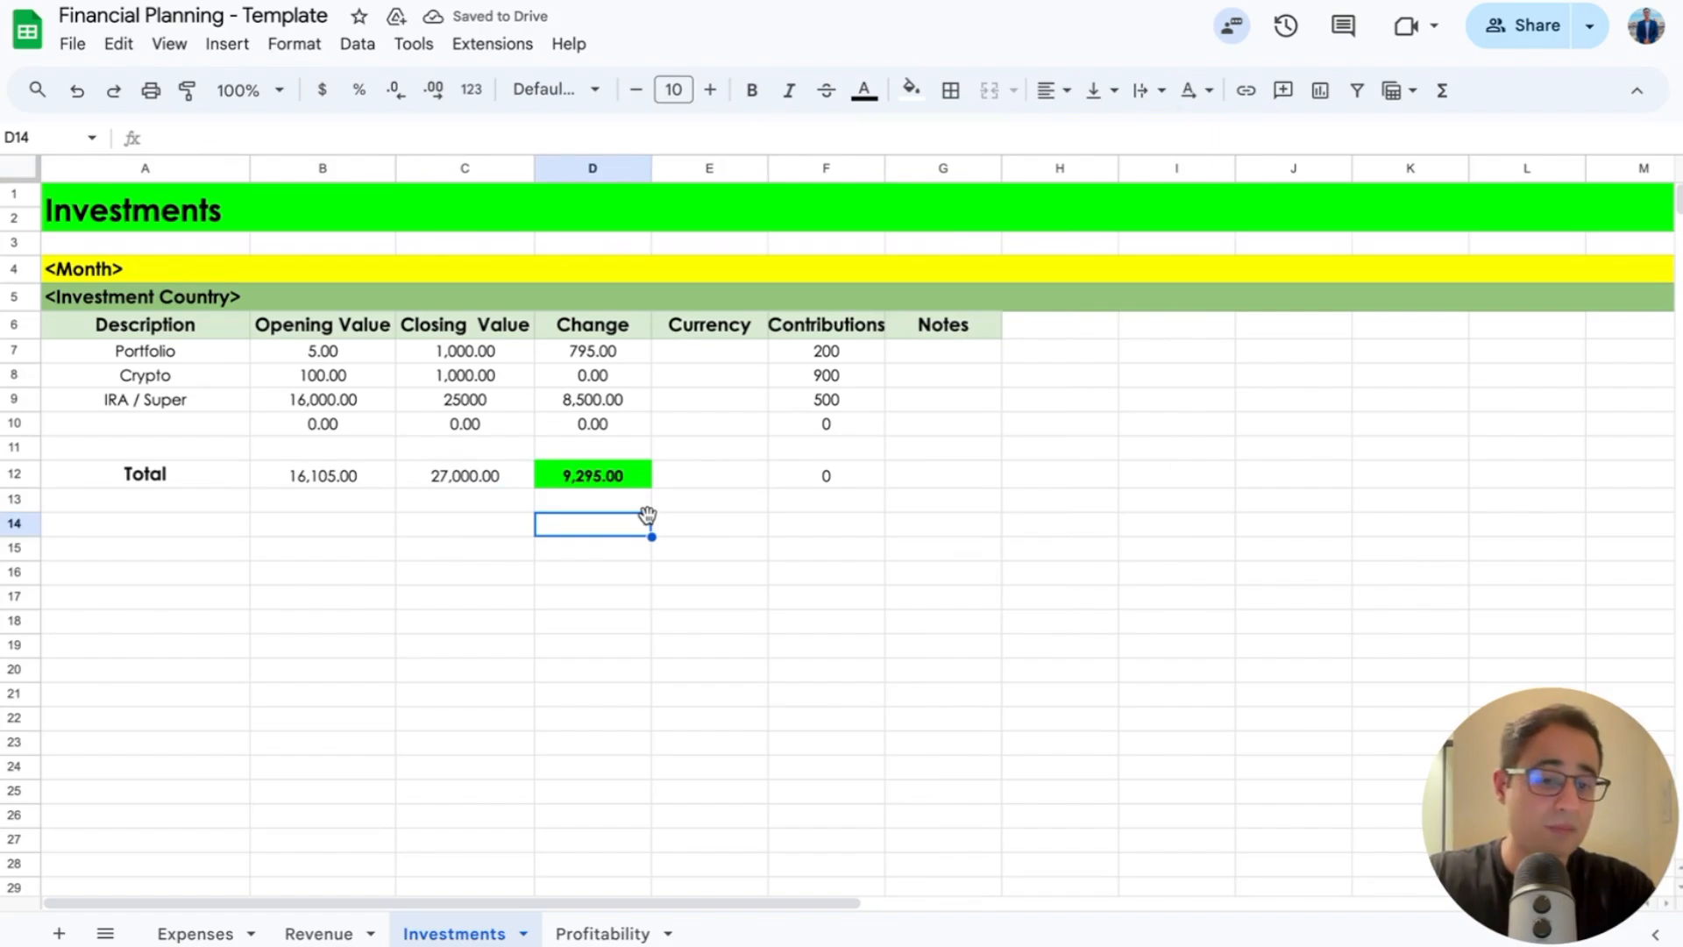
Step: Duplicate the monthly investments block A4:Z12 so that the copy starts at row 14
{"action": "left_click", "coordinate": [418, 272]}
{"action": "key", "text": "shift+Down"}
{"action": "key", "text": "shift+Down"}
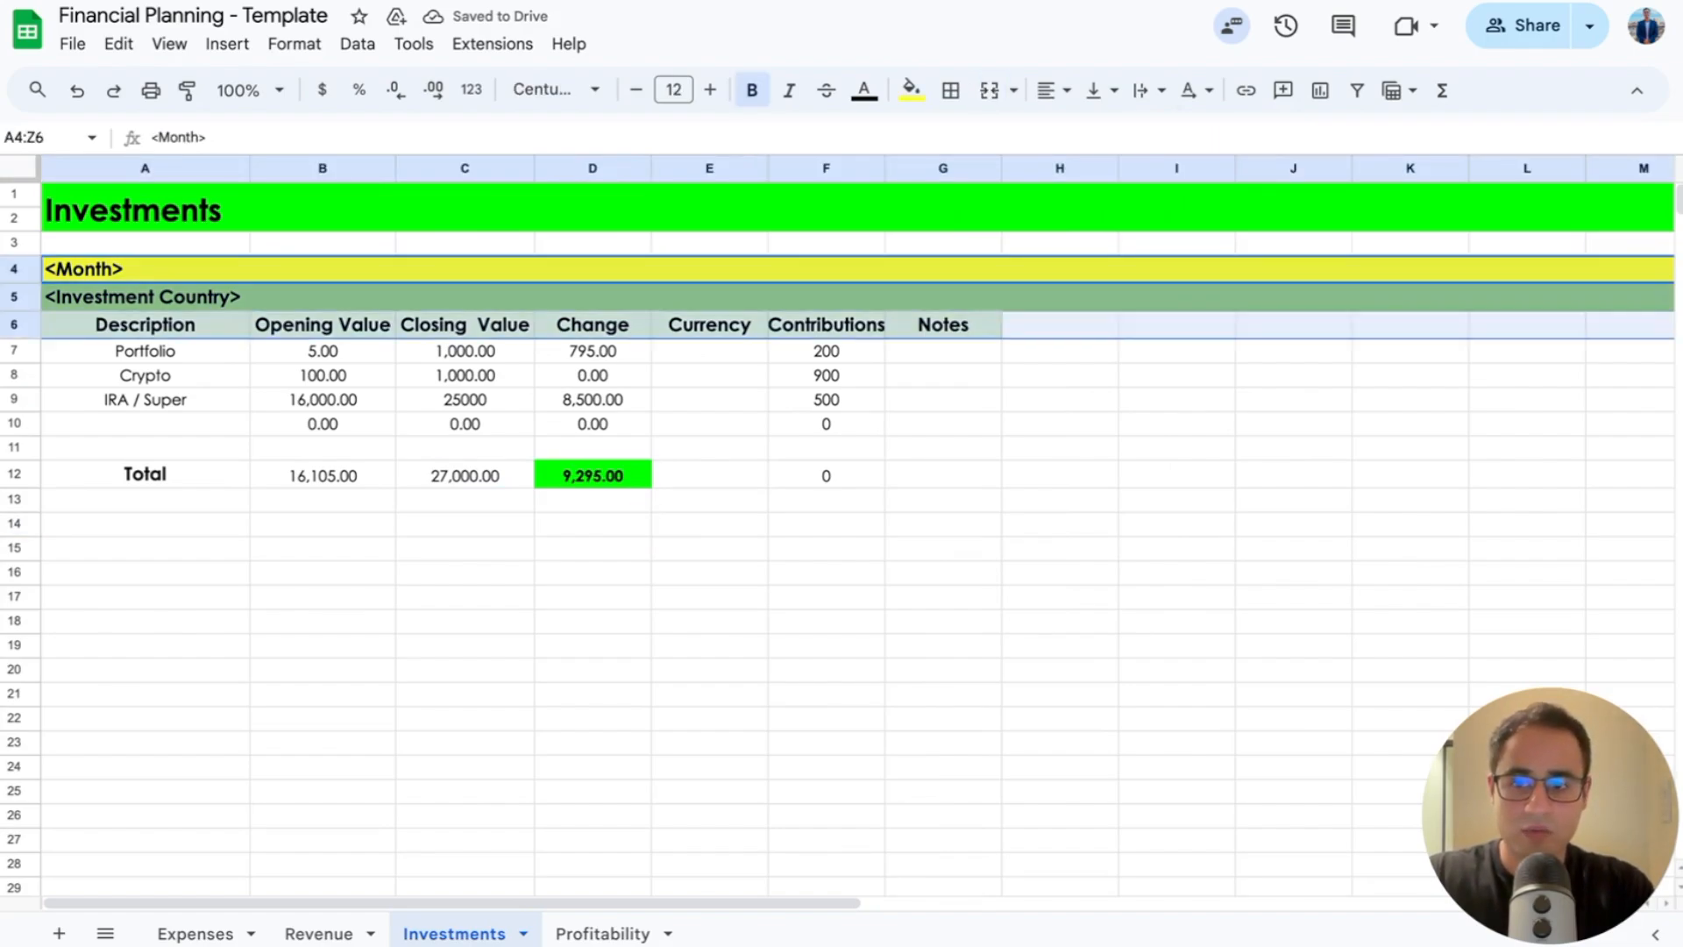
{"action": "key", "text": "shift+Down"}
{"action": "key", "text": "shift+Down"}
{"action": "key", "text": "shift+Down"}
{"action": "key", "text": "shift+Down"}
{"action": "key", "text": "shift+Down"}
{"action": "key", "text": "shift+Down"}
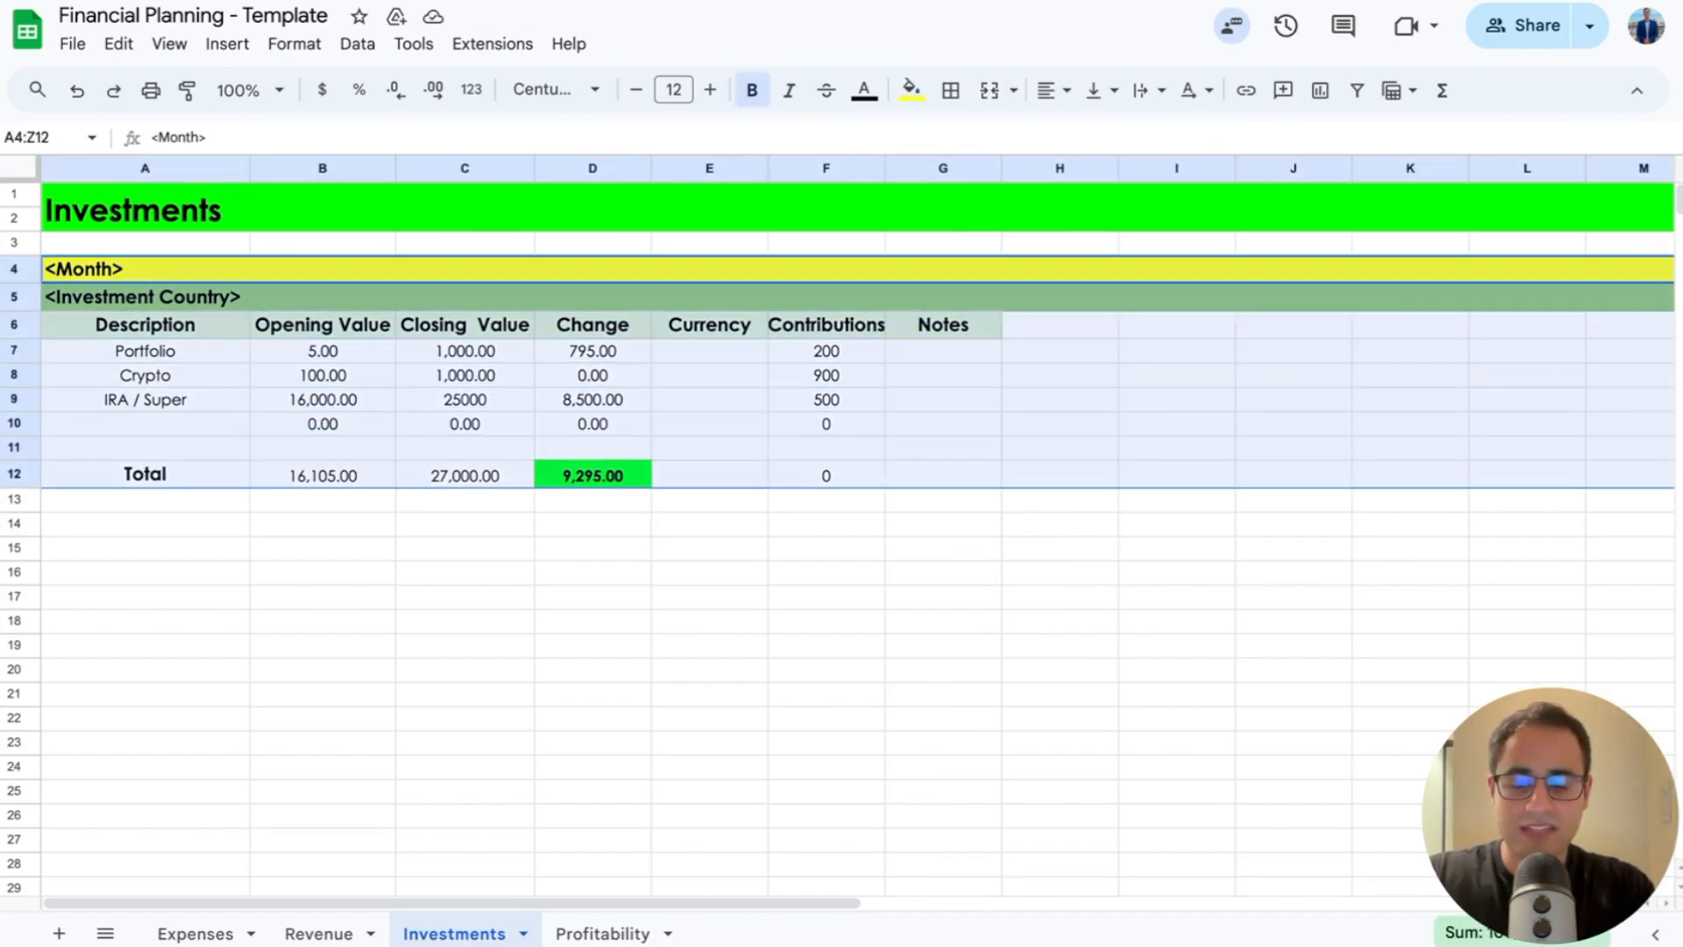
{"action": "key", "text": "ctrl+c"}
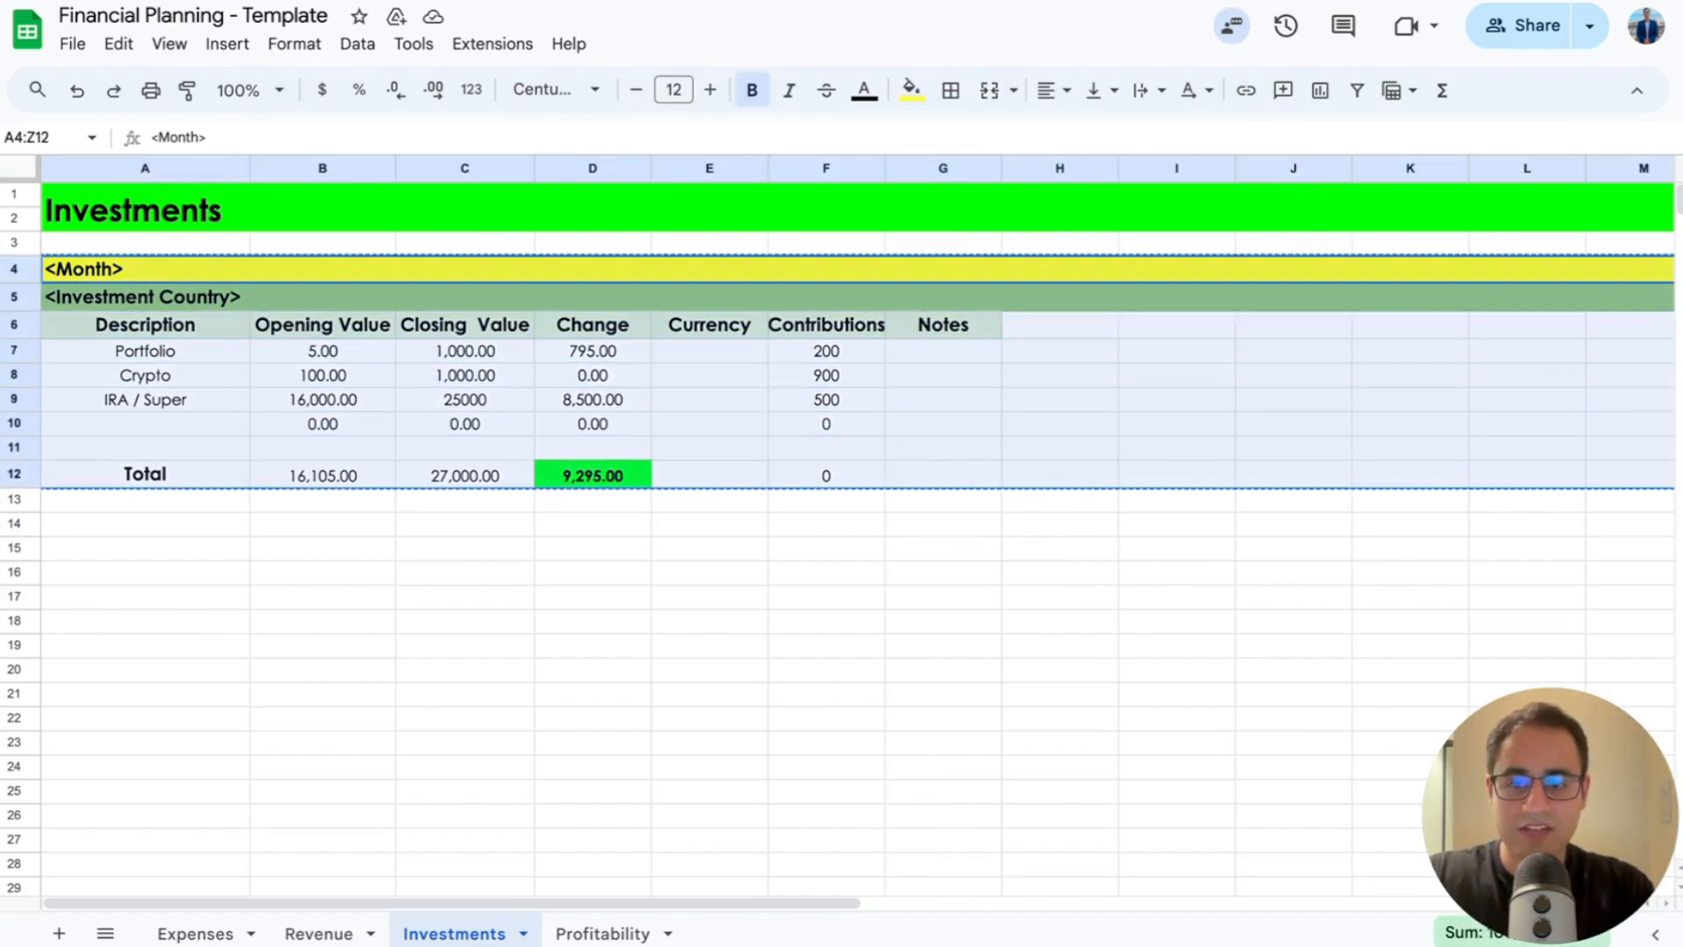
{"action": "left_click", "coordinate": [25, 522]}
{"action": "key", "text": "ctrl+v"}
{"action": "left_click", "coordinate": [165, 725]}
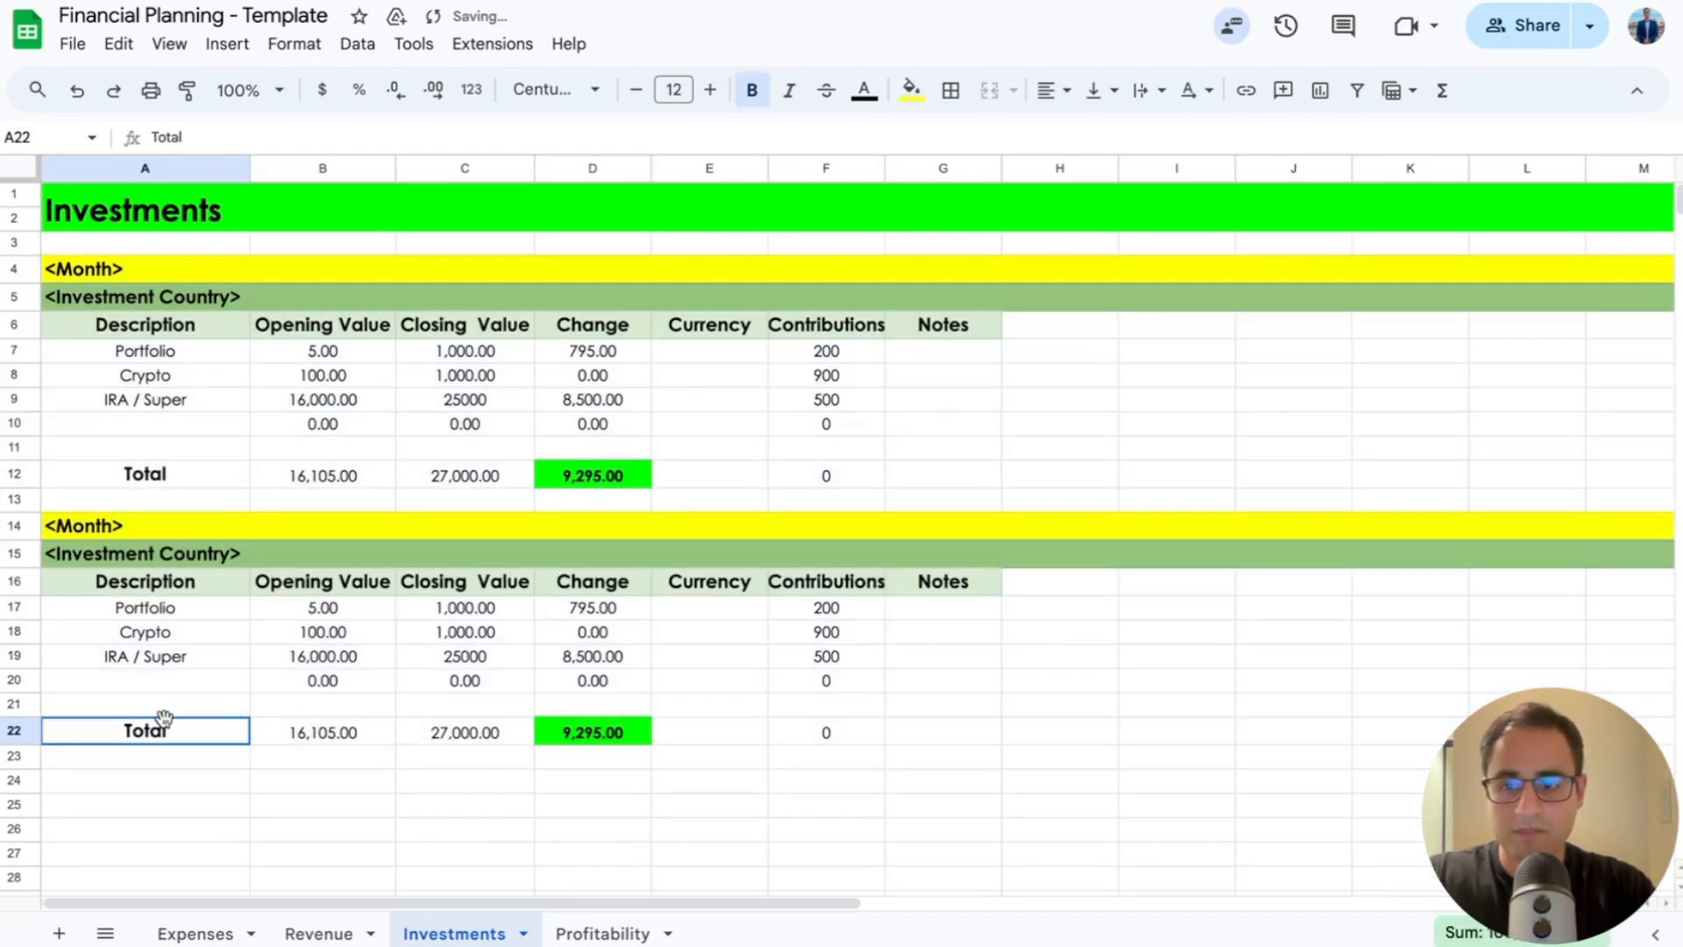
Step: Replace the month placeholders with JAN for the first investments block and FEB for the second
{"action": "left_click", "coordinate": [146, 279]}
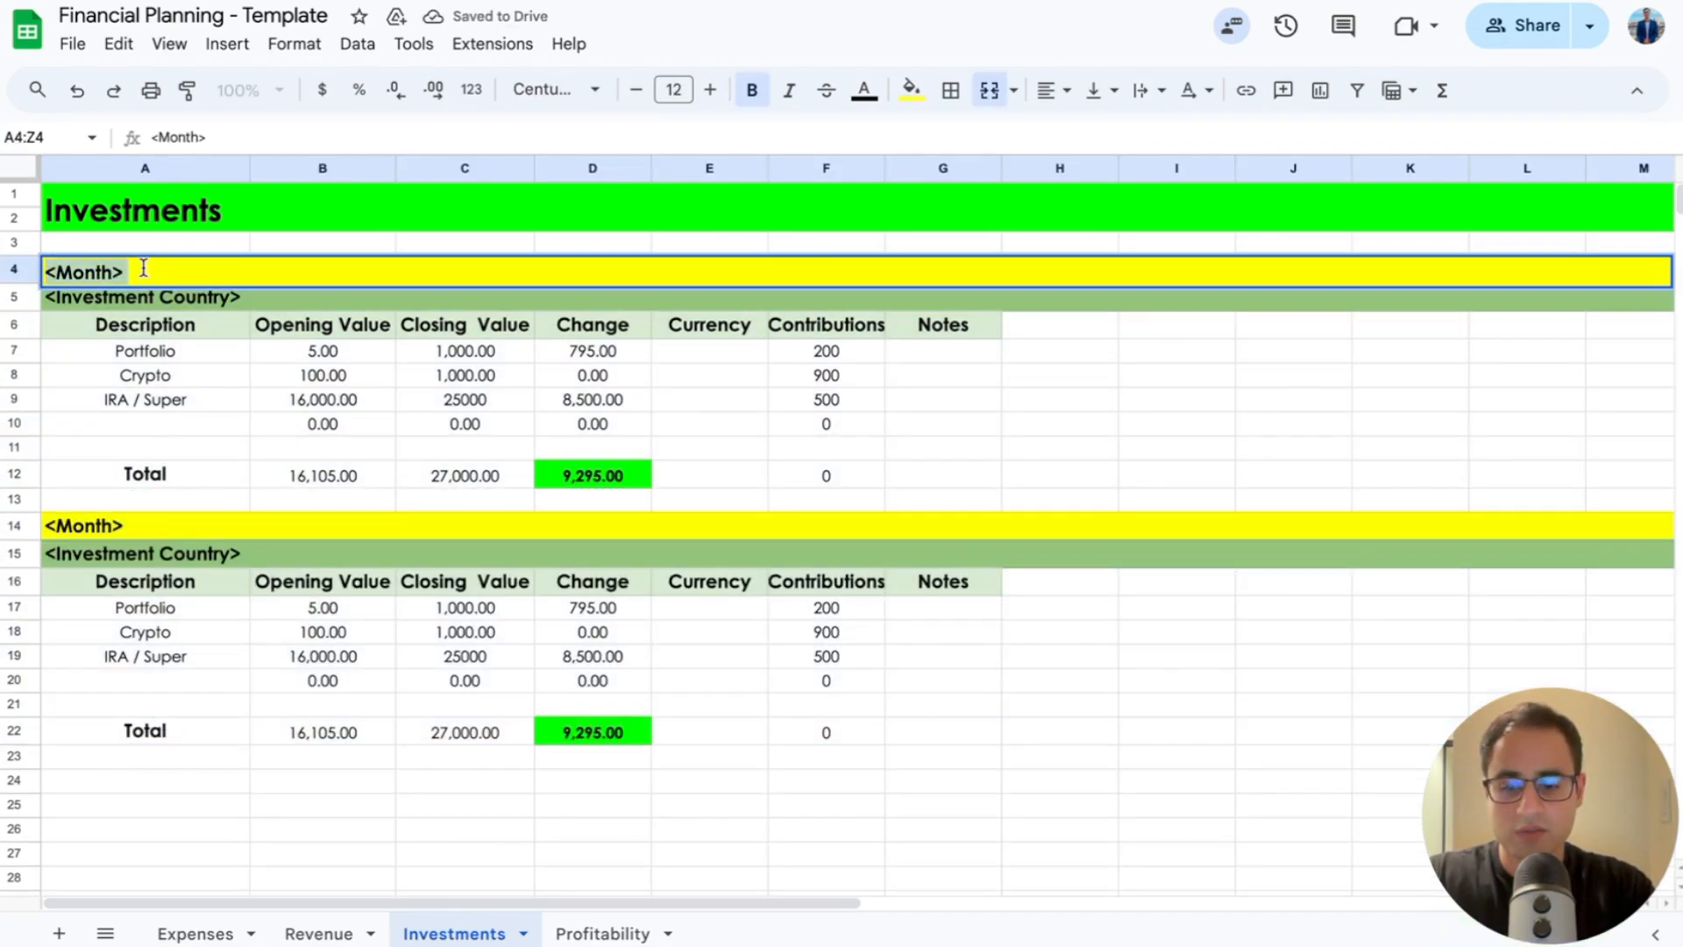
{"action": "type", "text": "JAn"}
{"action": "key", "text": "BackSpace"}
{"action": "type", "text": "N"}
{"action": "key", "text": "Return"}
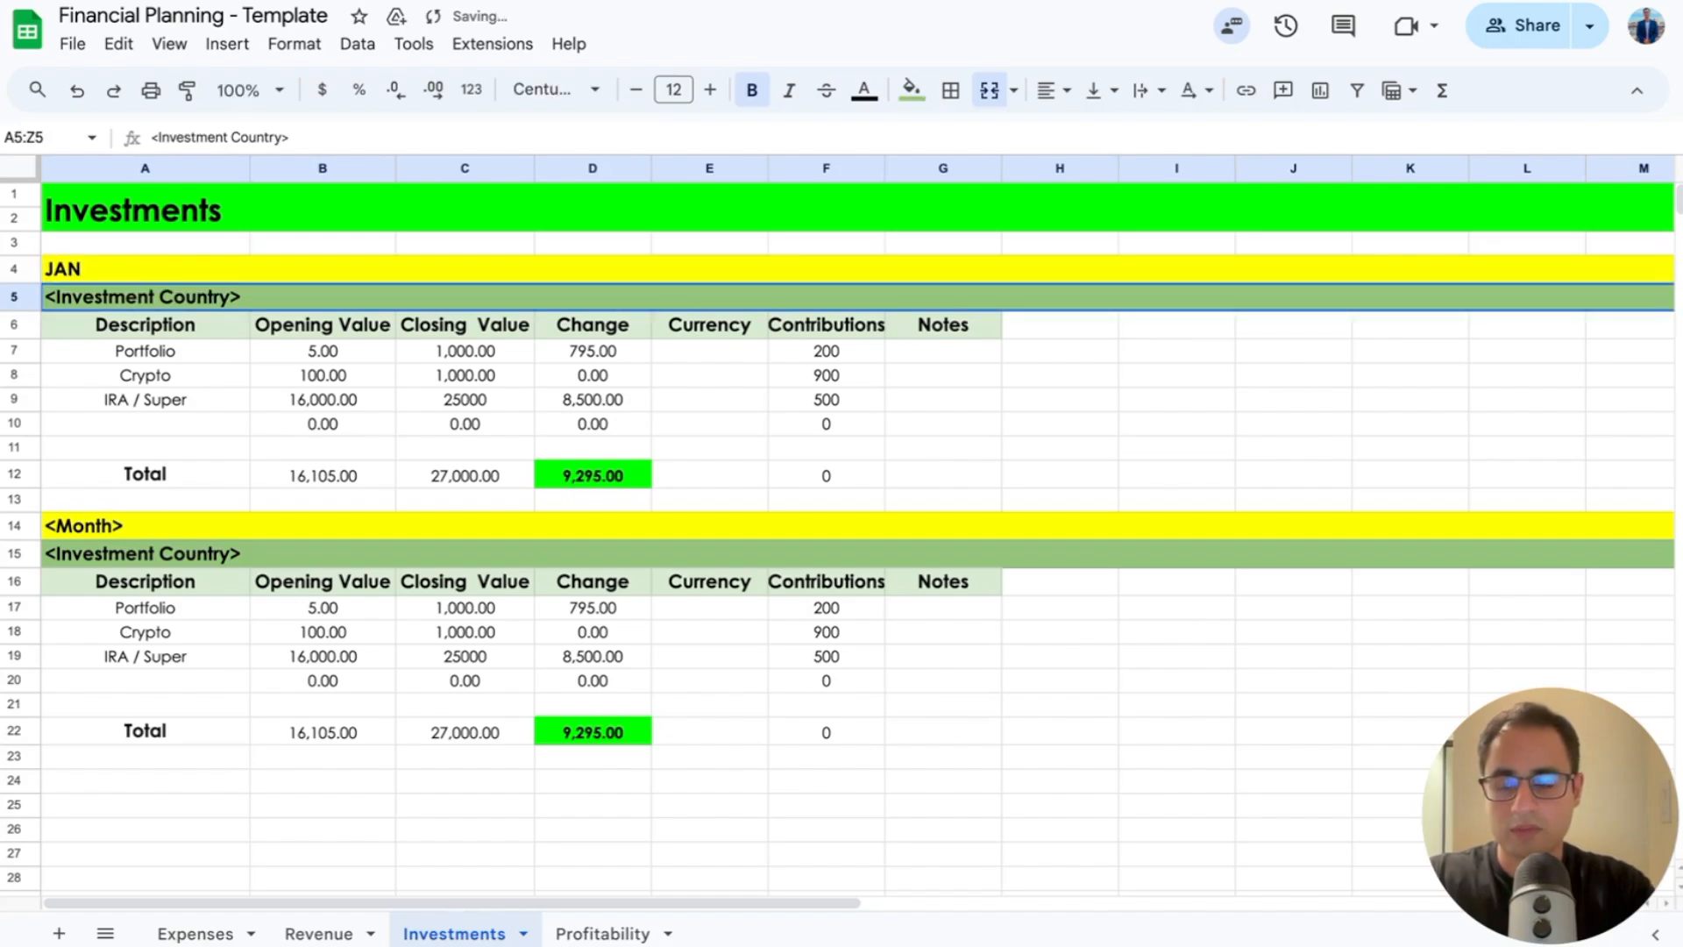
{"action": "left_click", "coordinate": [161, 532]}
{"action": "type", "text": "FEB"}
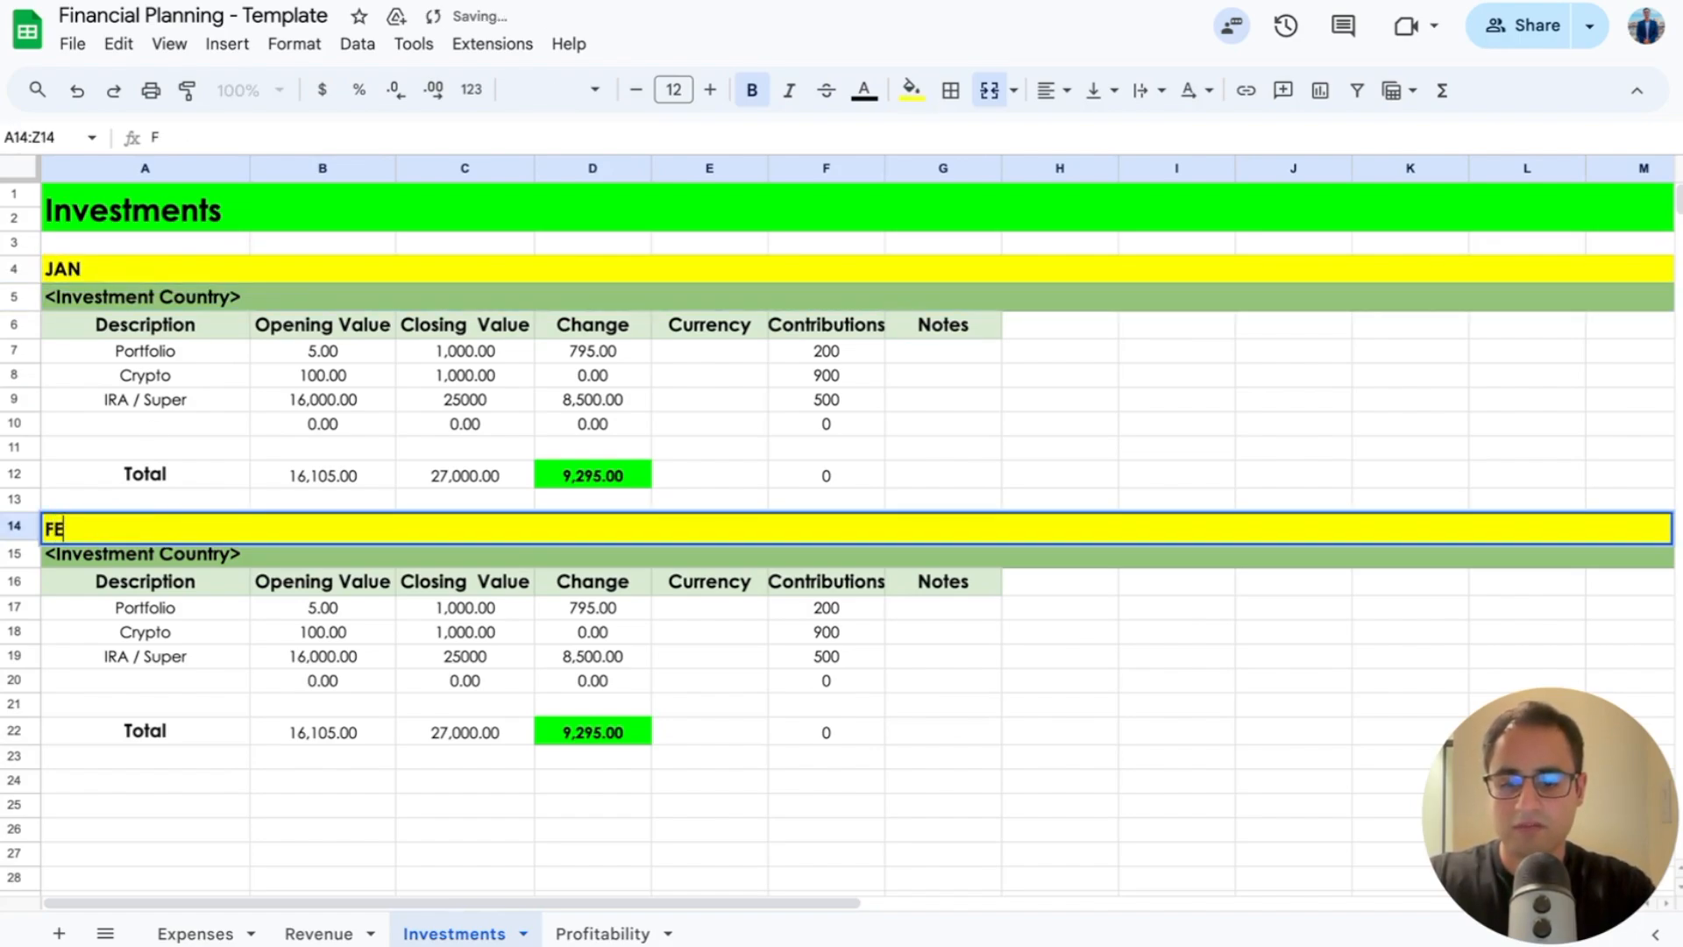
{"action": "key", "text": "Return"}
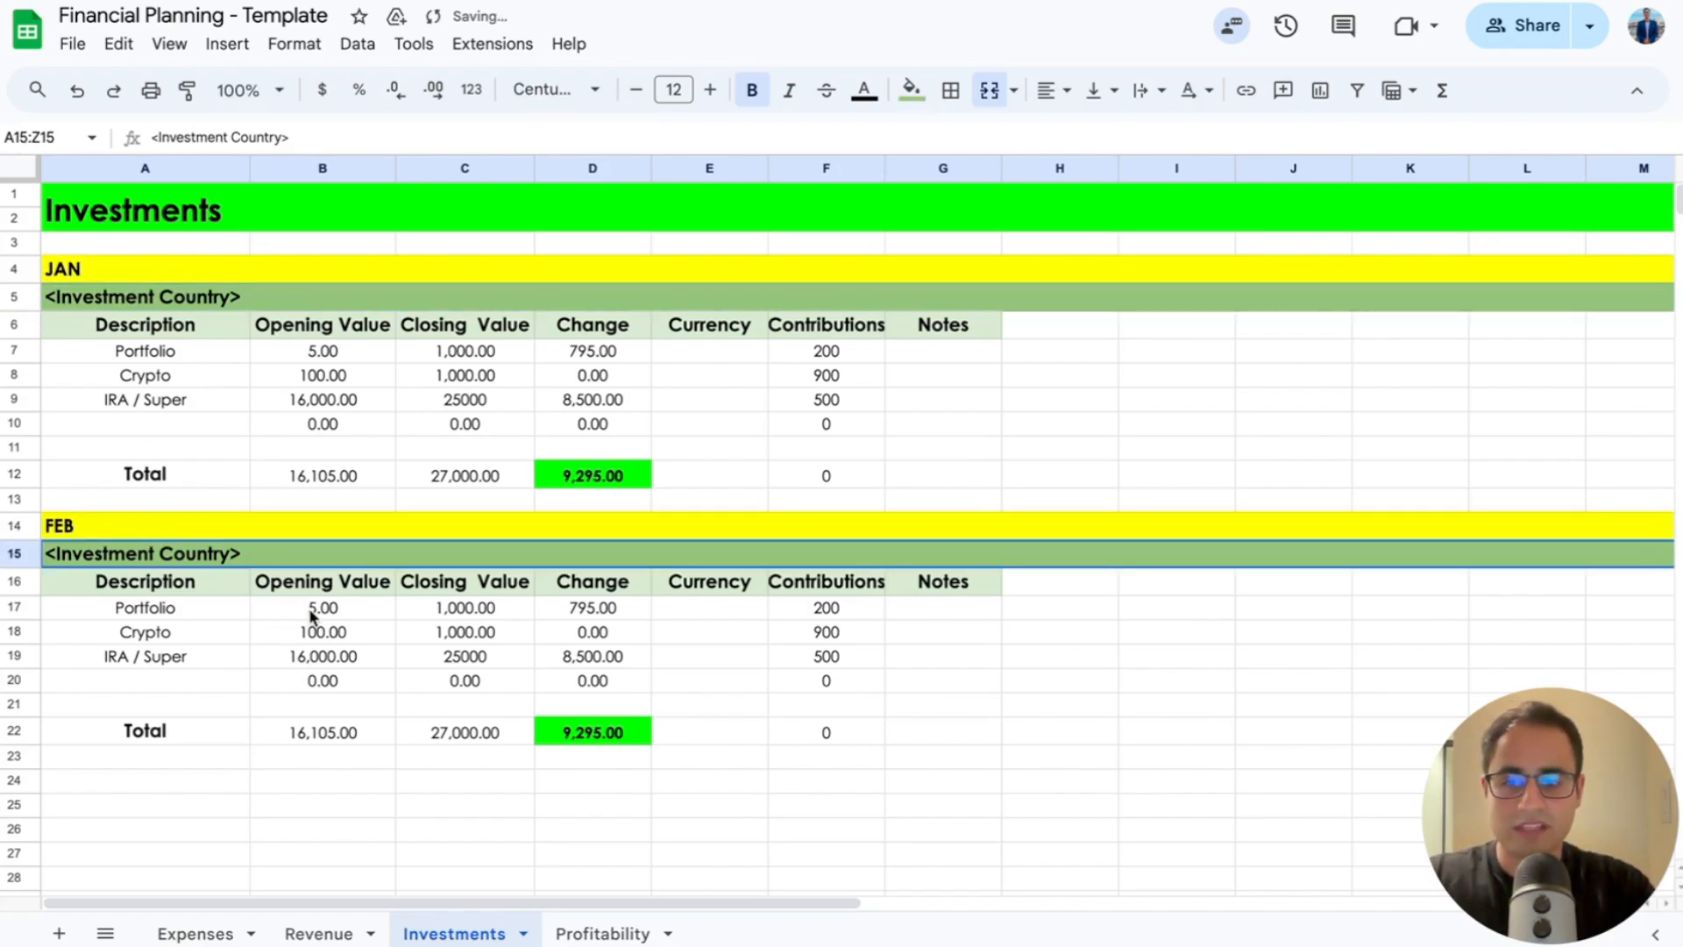
Step: Link the FEB opening values of Portfolio, Crypto and IRA / Super to the JAN closing values C7, C8 and C9
{"action": "left_click", "coordinate": [311, 614]}
{"action": "key", "text": "Delete"}
{"action": "type", "text": "="}
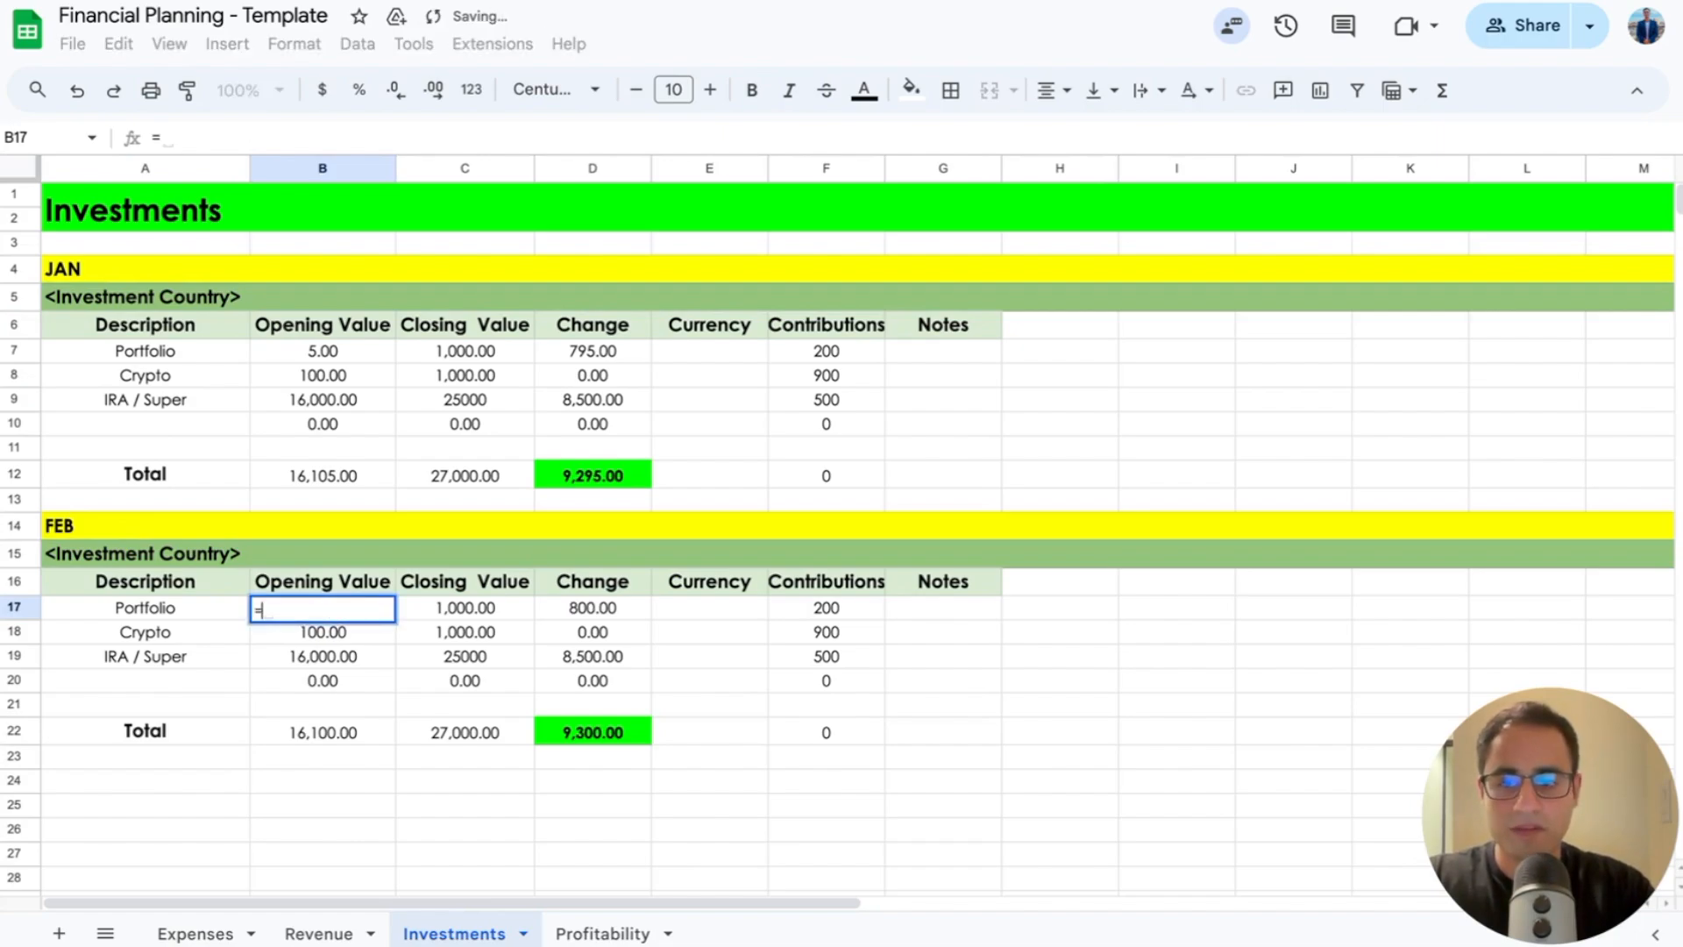
{"action": "left_click", "coordinate": [473, 360]}
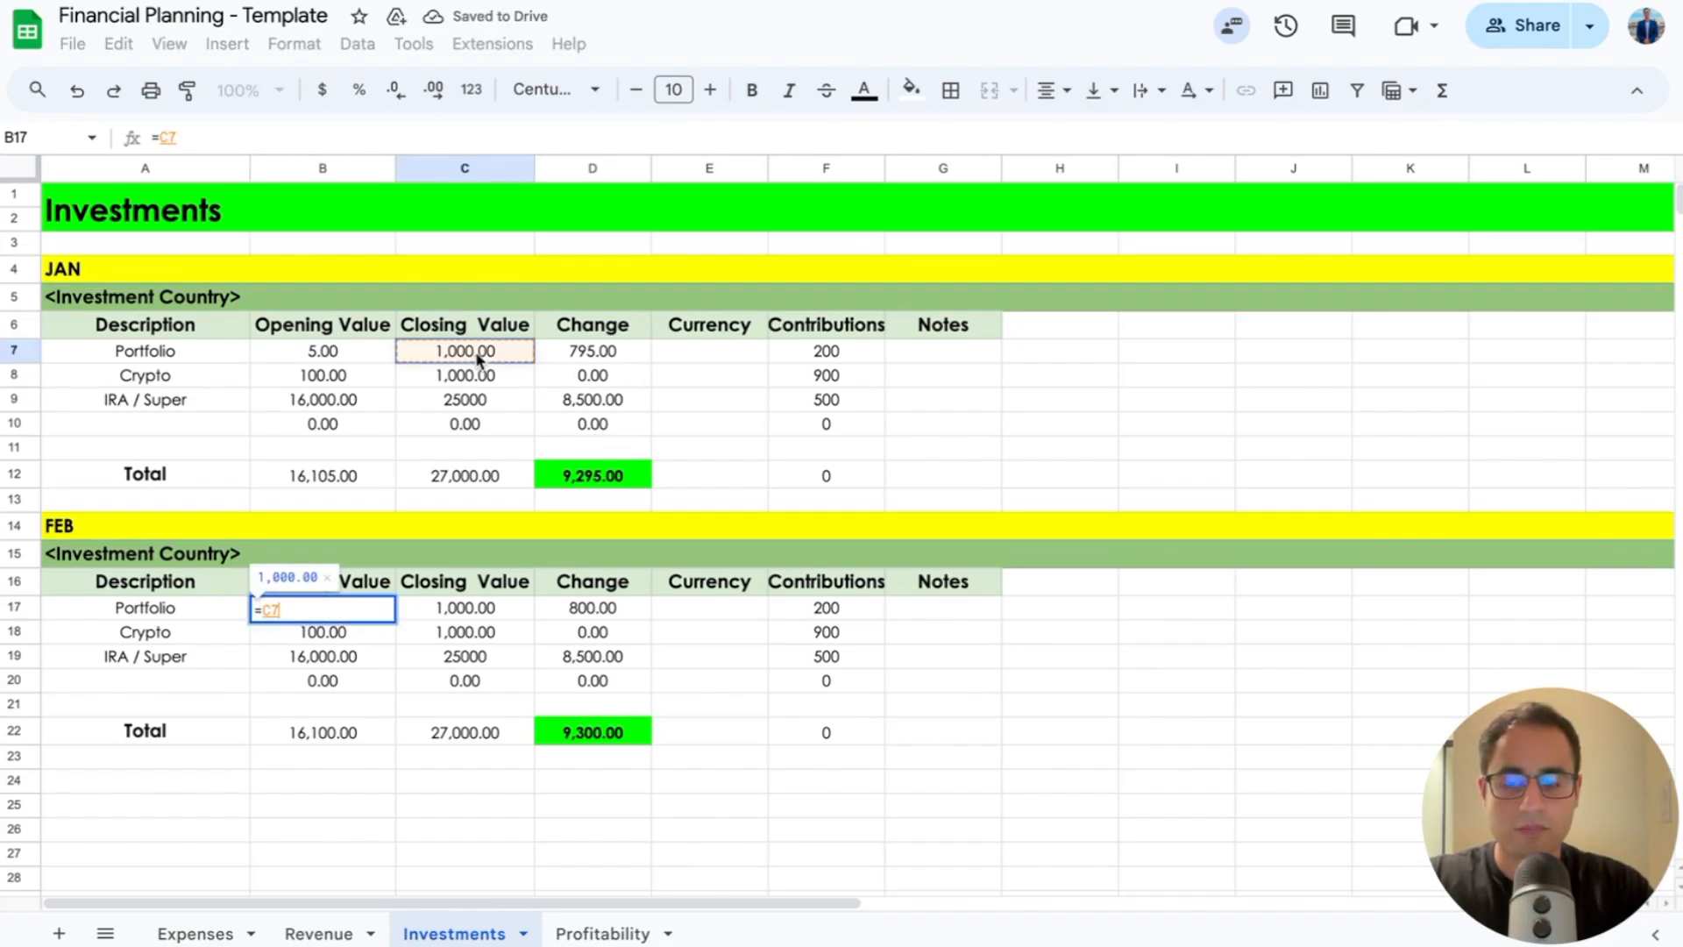
{"action": "key", "text": "Return"}
{"action": "key", "text": "Delete"}
{"action": "type", "text": "="}
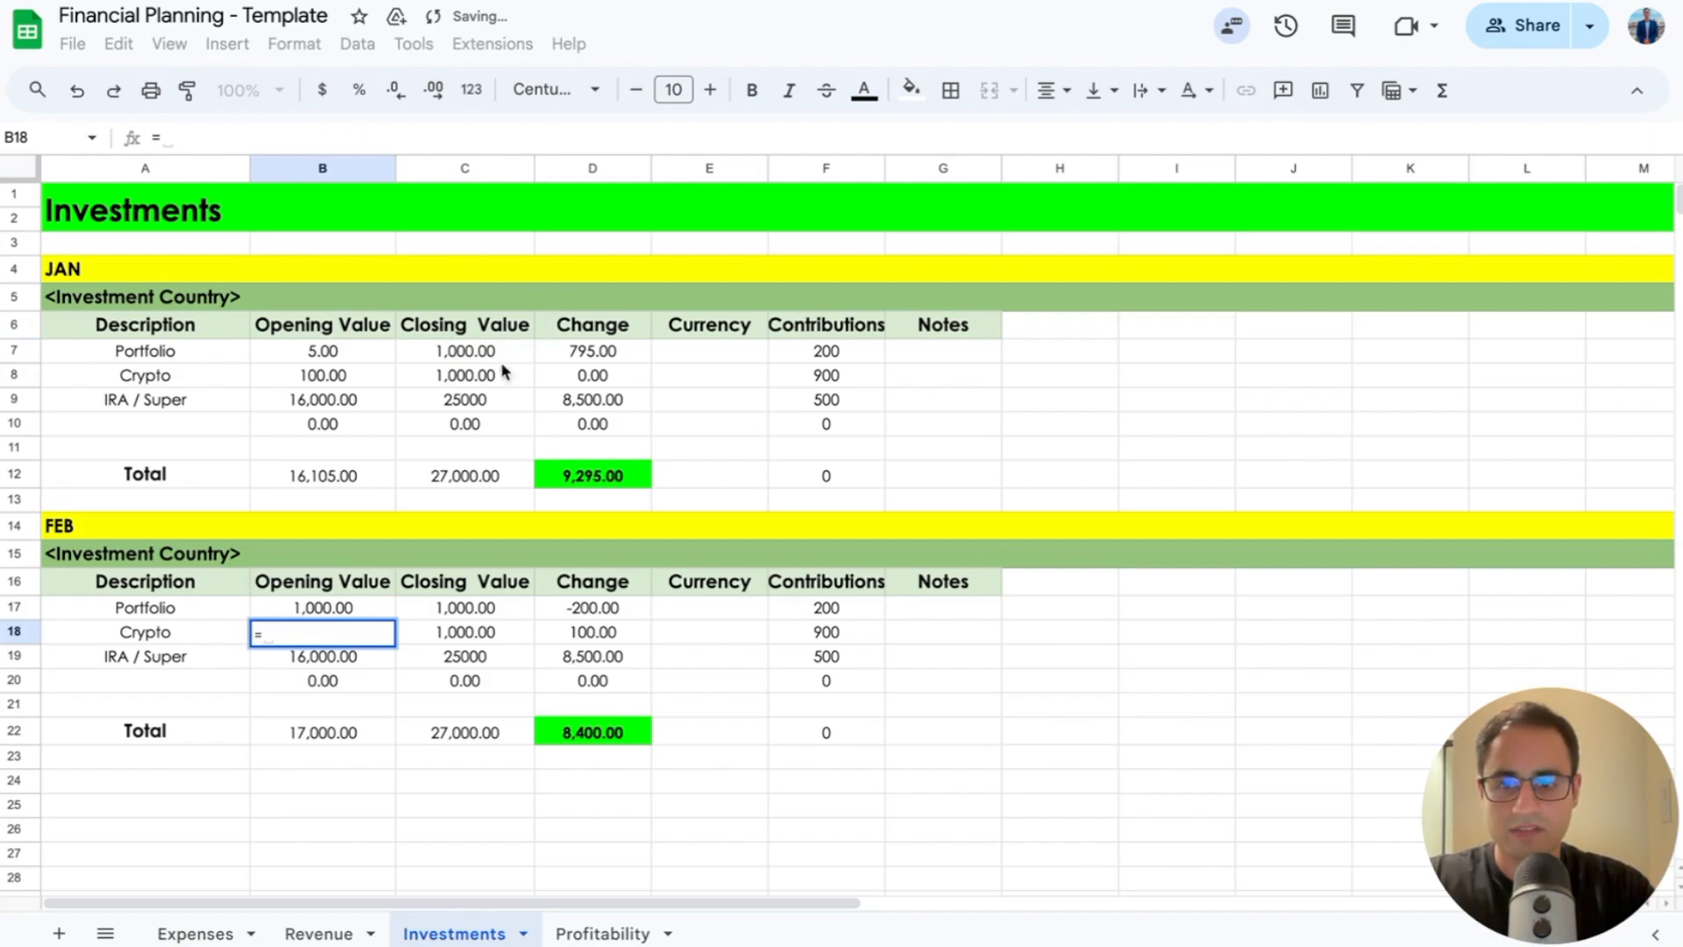
{"action": "left_click", "coordinate": [497, 379]}
{"action": "key", "text": "Return"}
{"action": "key", "text": "Delete"}
{"action": "type", "text": "="}
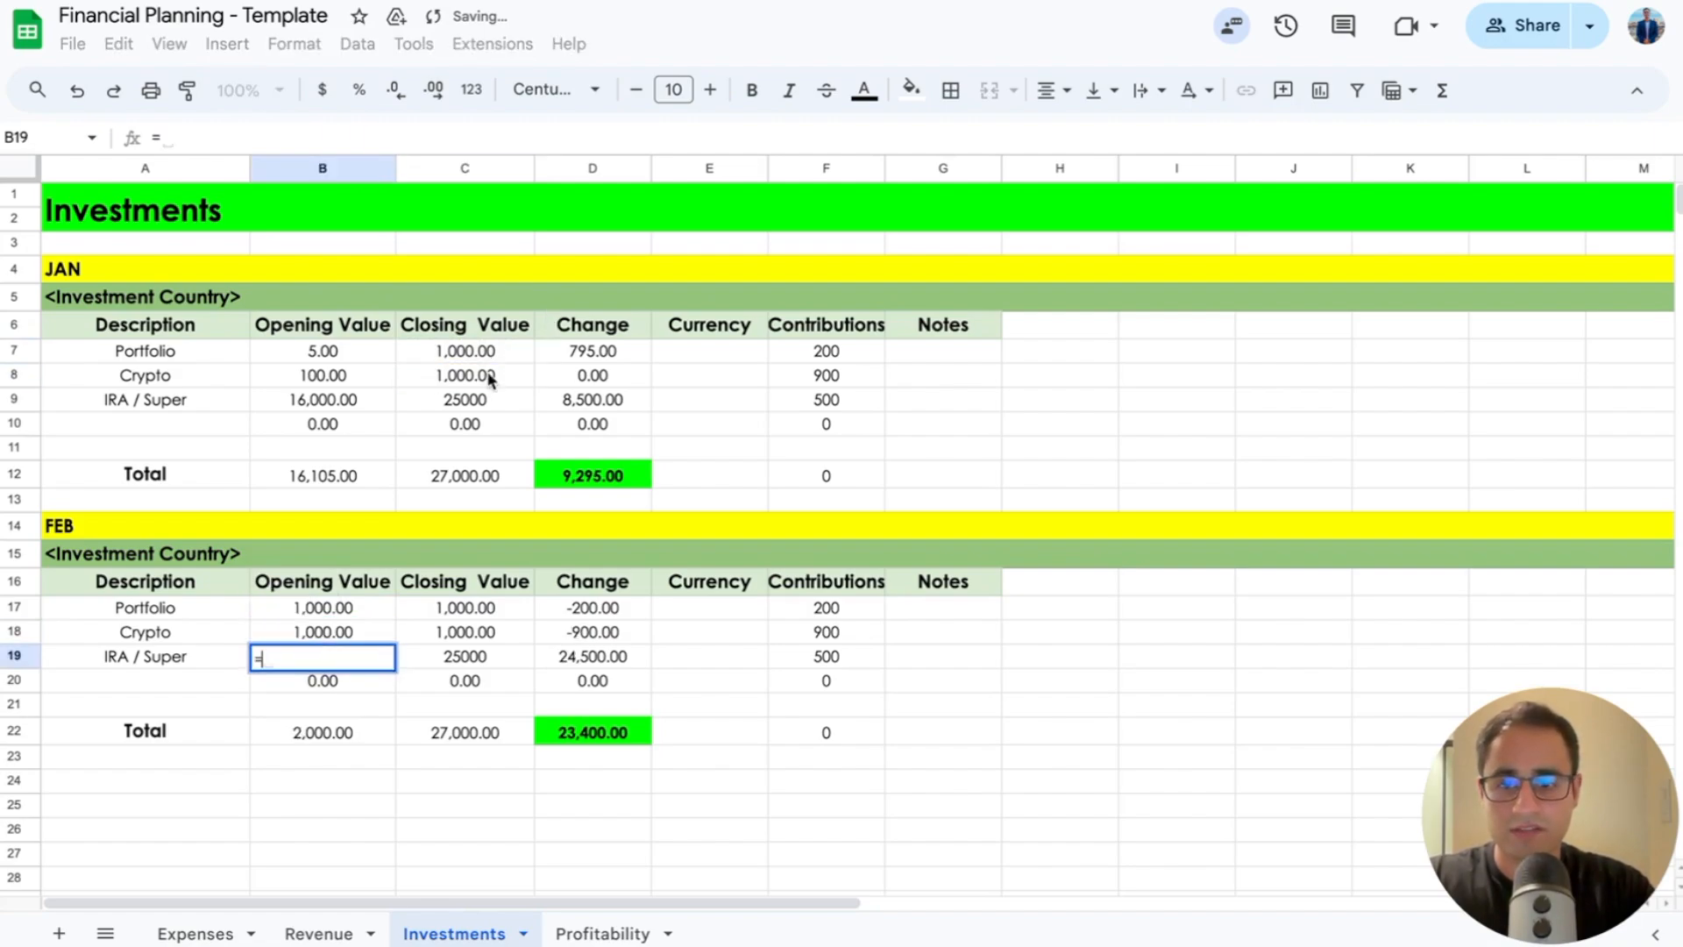
{"action": "left_click", "coordinate": [485, 401]}
{"action": "key", "text": "Return"}
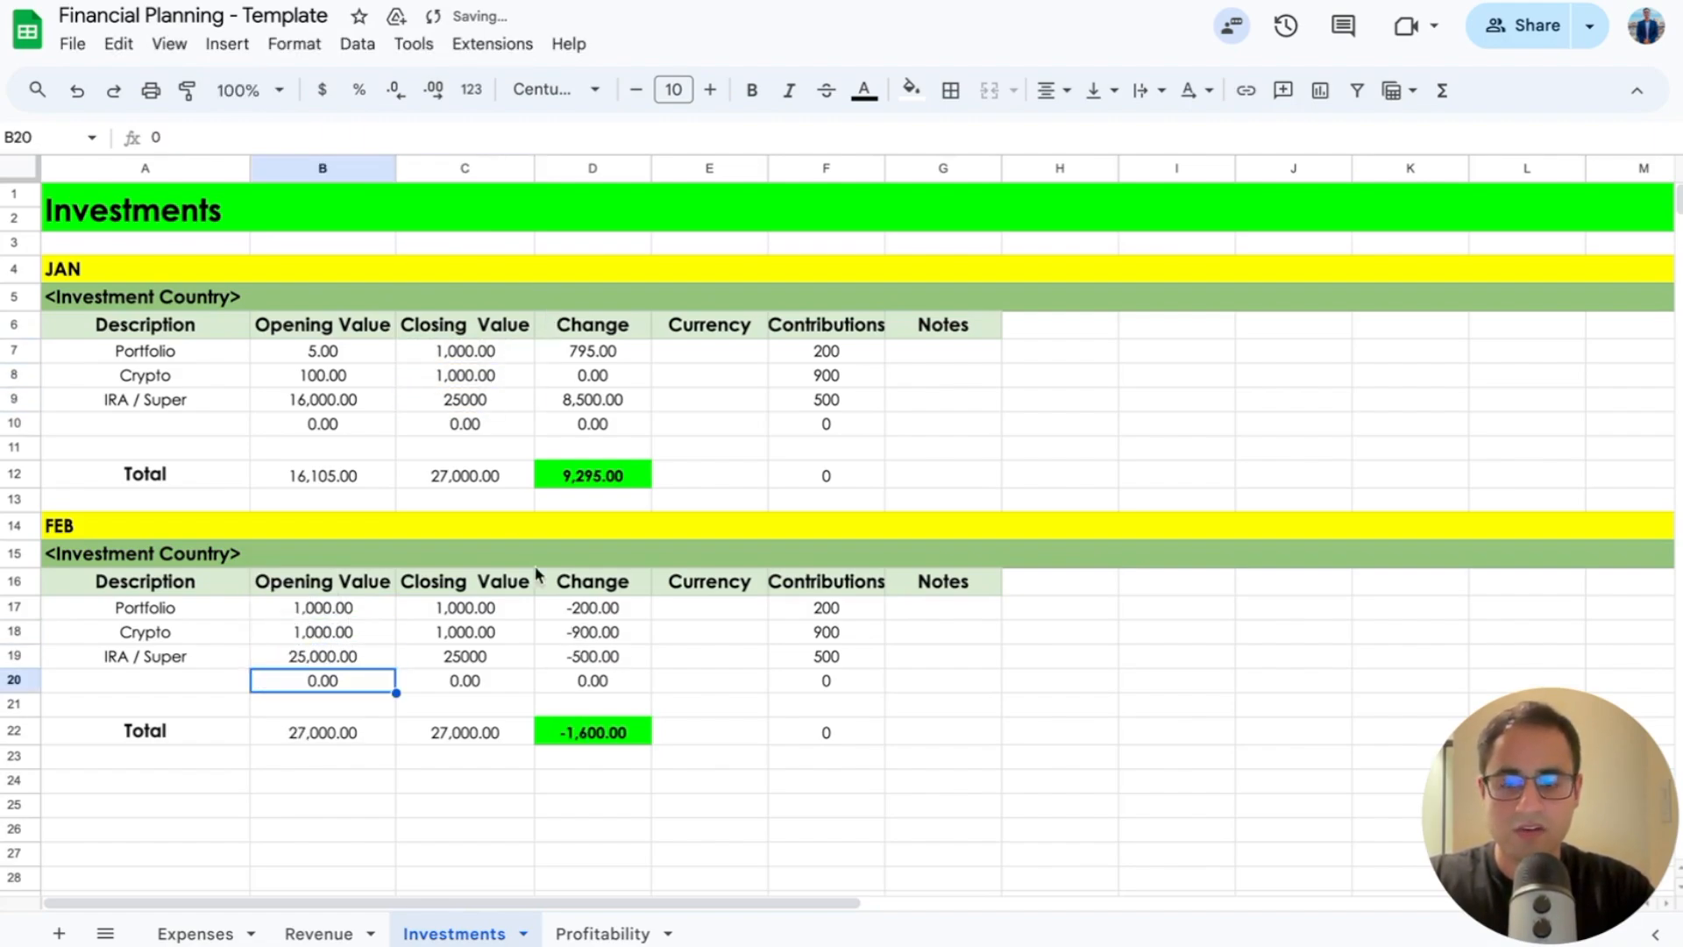
Step: Set the FEB closing values in C17 through C20 to 0
{"action": "left_click", "coordinate": [522, 603]}
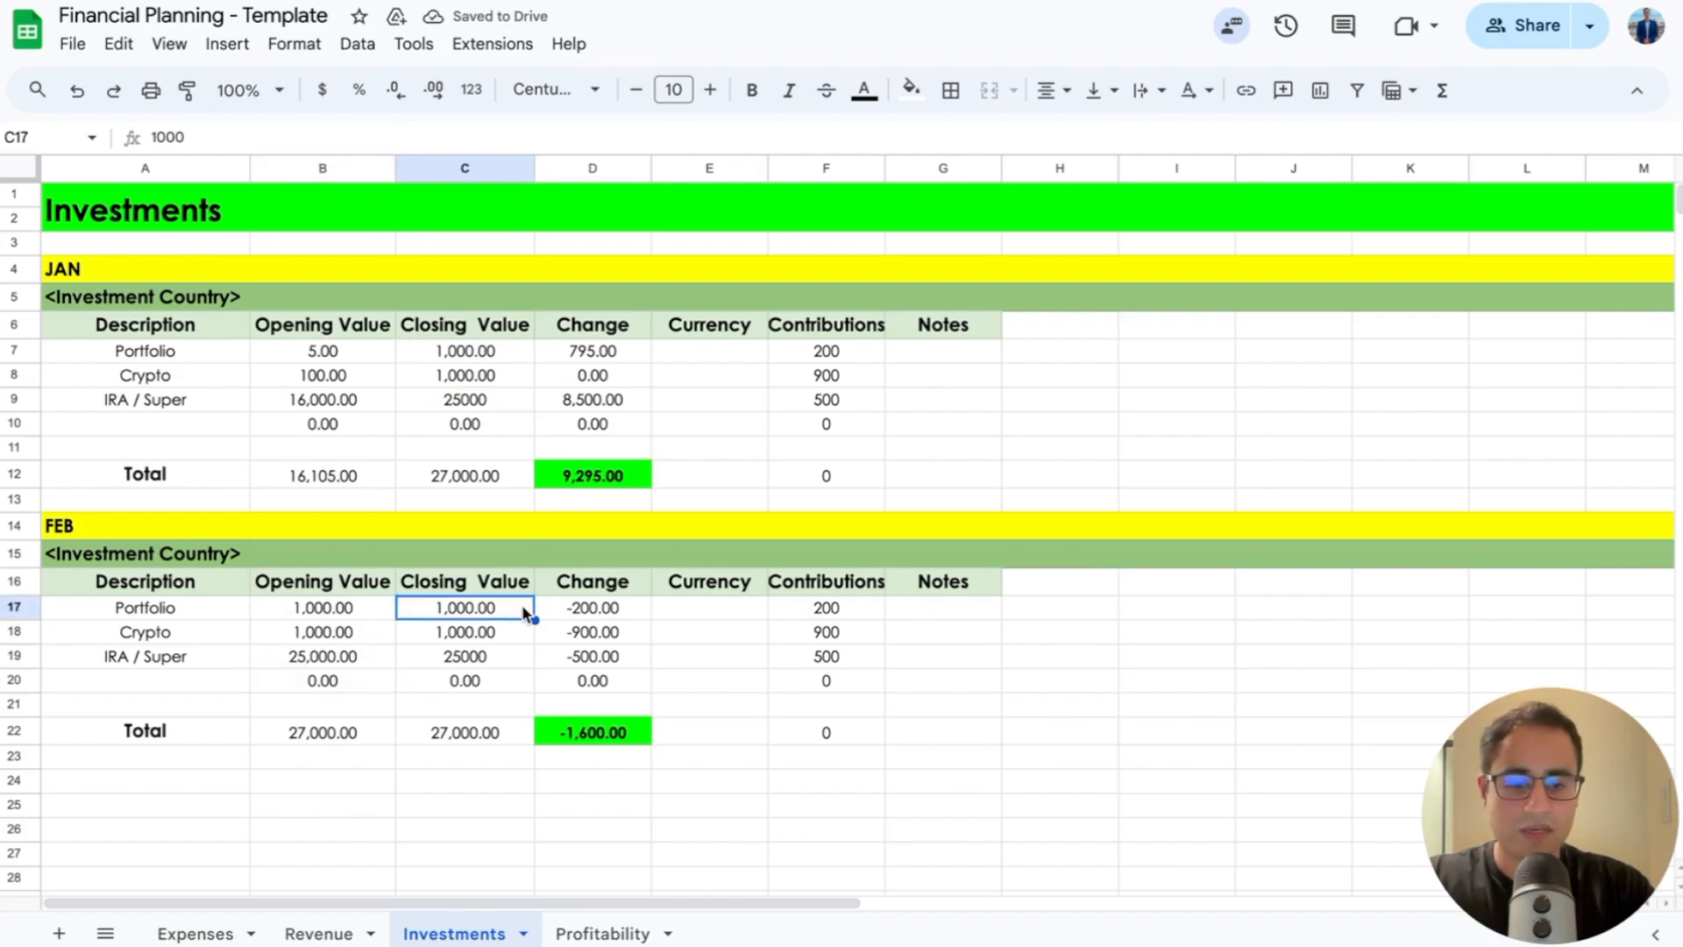
{"action": "type", "text": "0"}
{"action": "key", "text": "Return"}
{"action": "type", "text": "0"}
{"action": "key", "text": "Return"}
{"action": "type", "text": "0"}
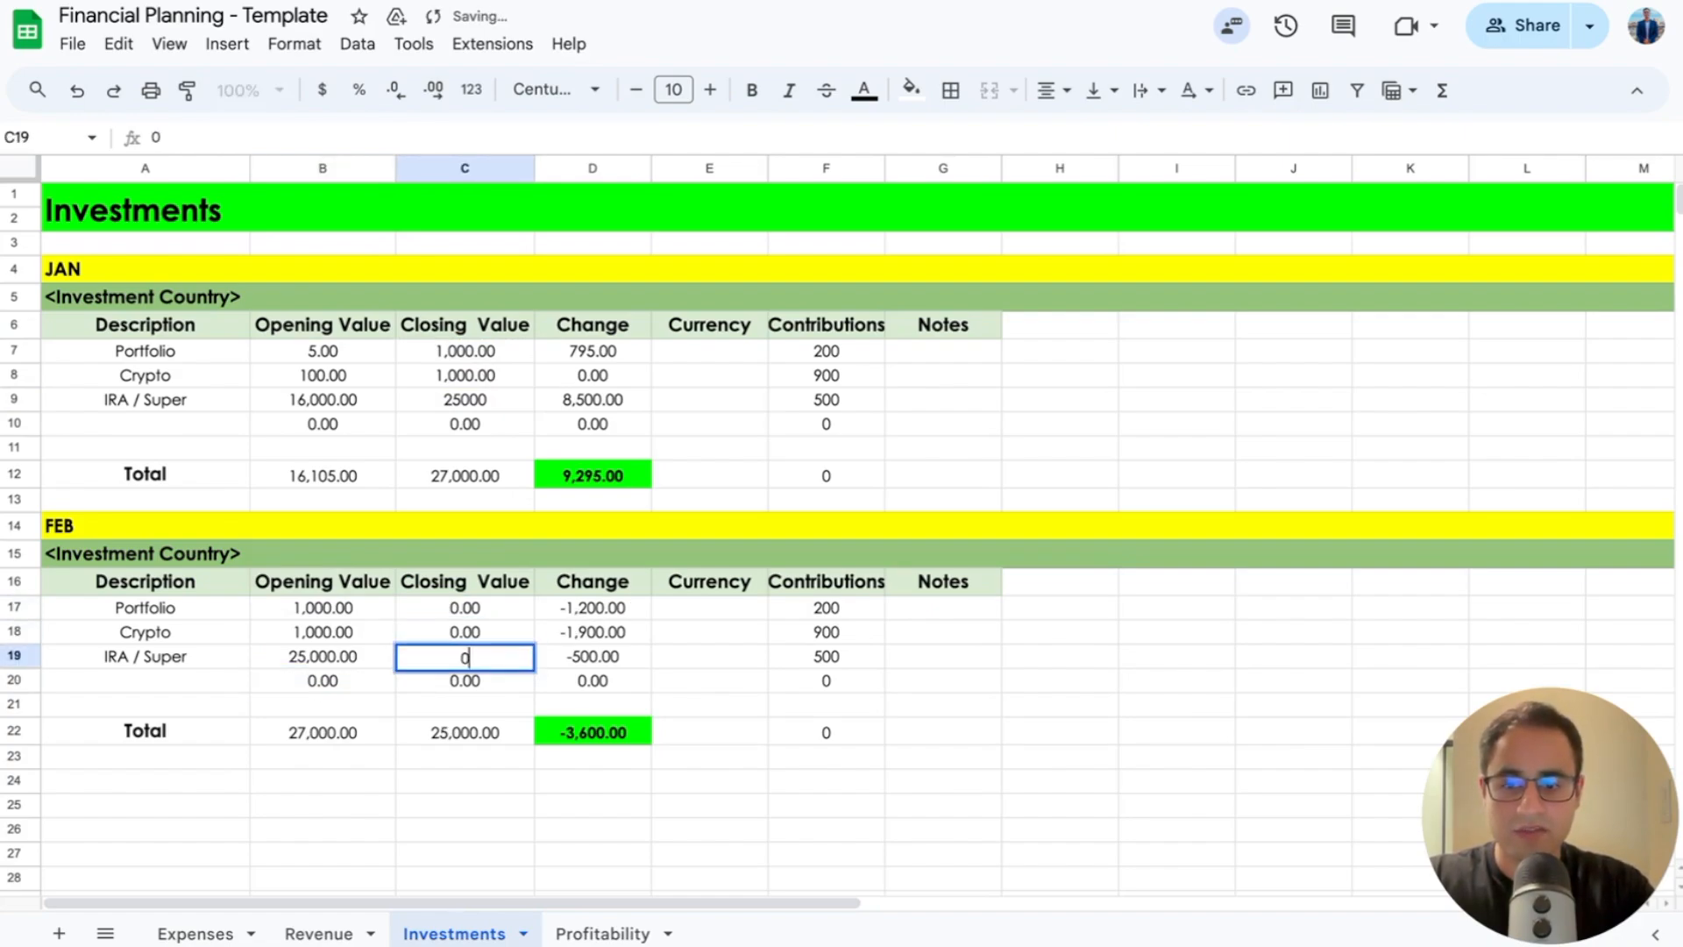
{"action": "key", "text": "Return"}
{"action": "type", "text": "0"}
{"action": "key", "text": "Return"}
Step: Set the FEB contributions for Portfolio, Crypto and IRA / Super to 0
{"action": "left_click", "coordinate": [874, 614]}
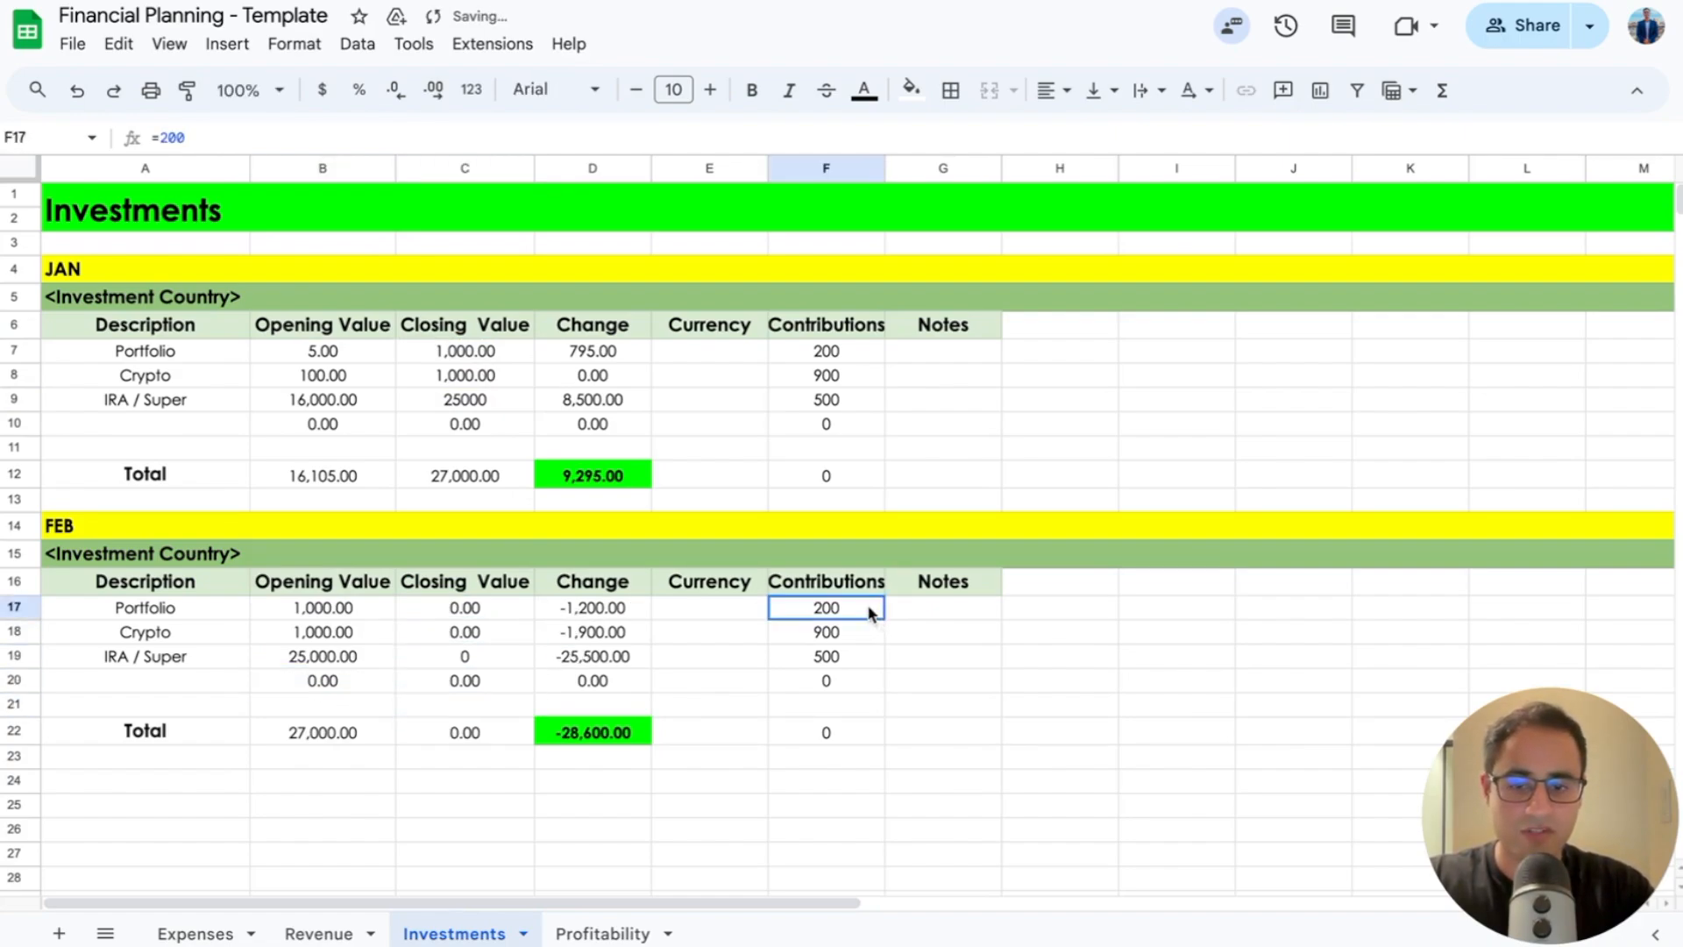
{"action": "type", "text": "0"}
{"action": "key", "text": "Return"}
{"action": "type", "text": "0"}
{"action": "key", "text": "Return"}
{"action": "type", "text": "0"}
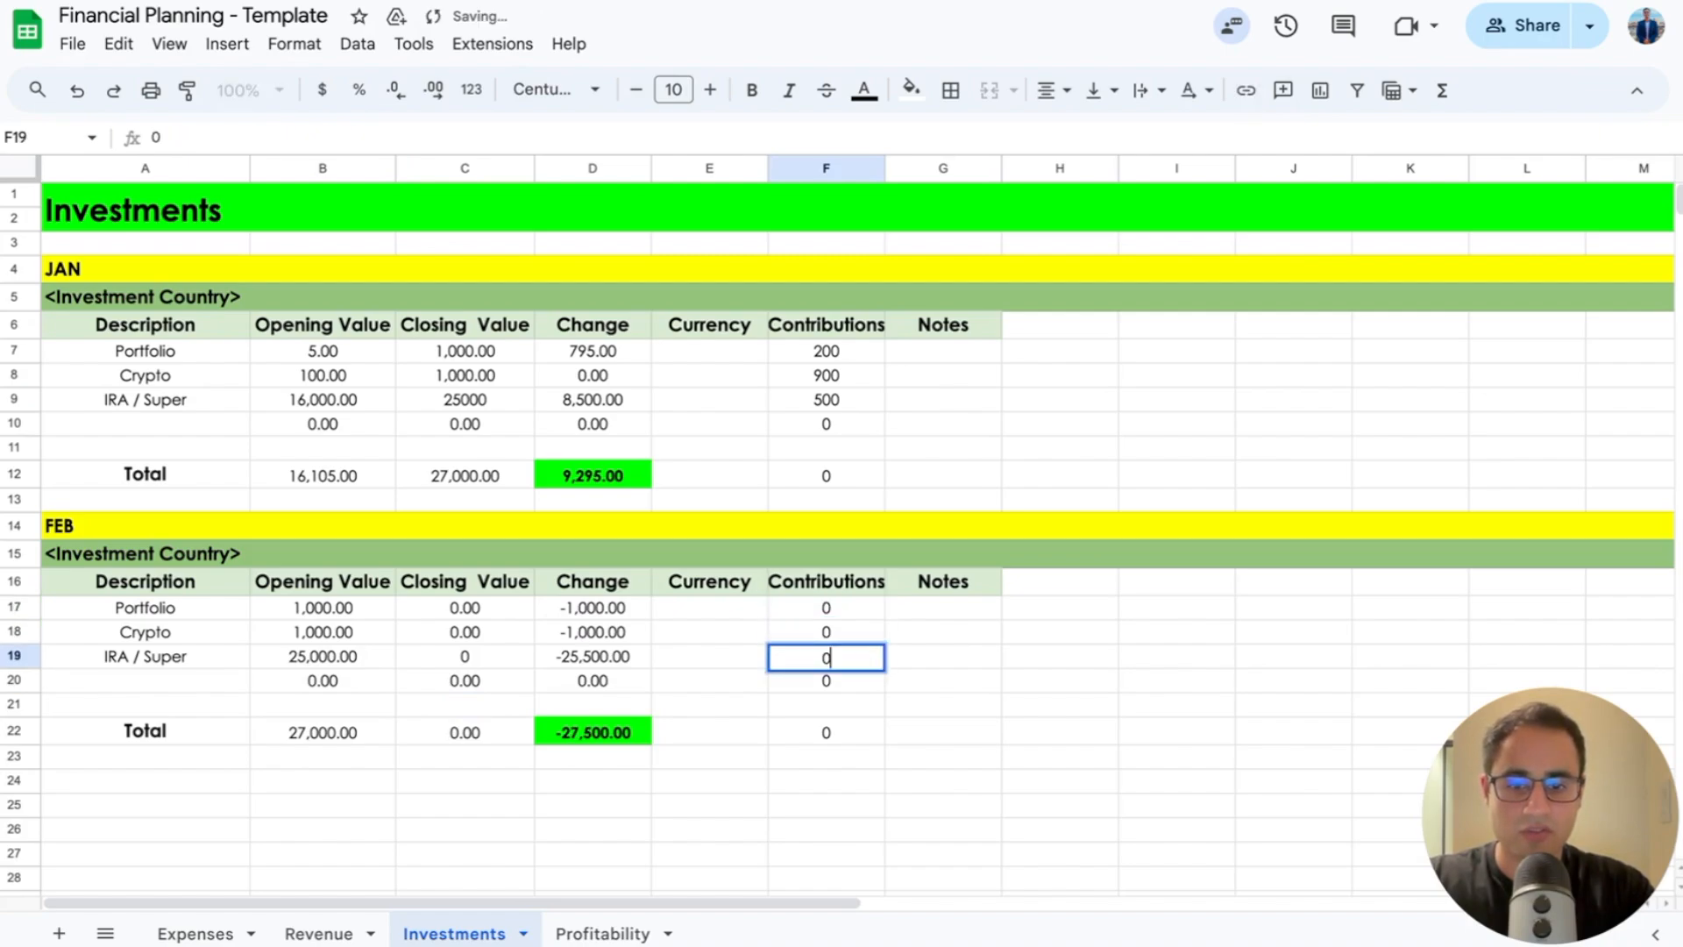
{"action": "key", "text": "Return"}
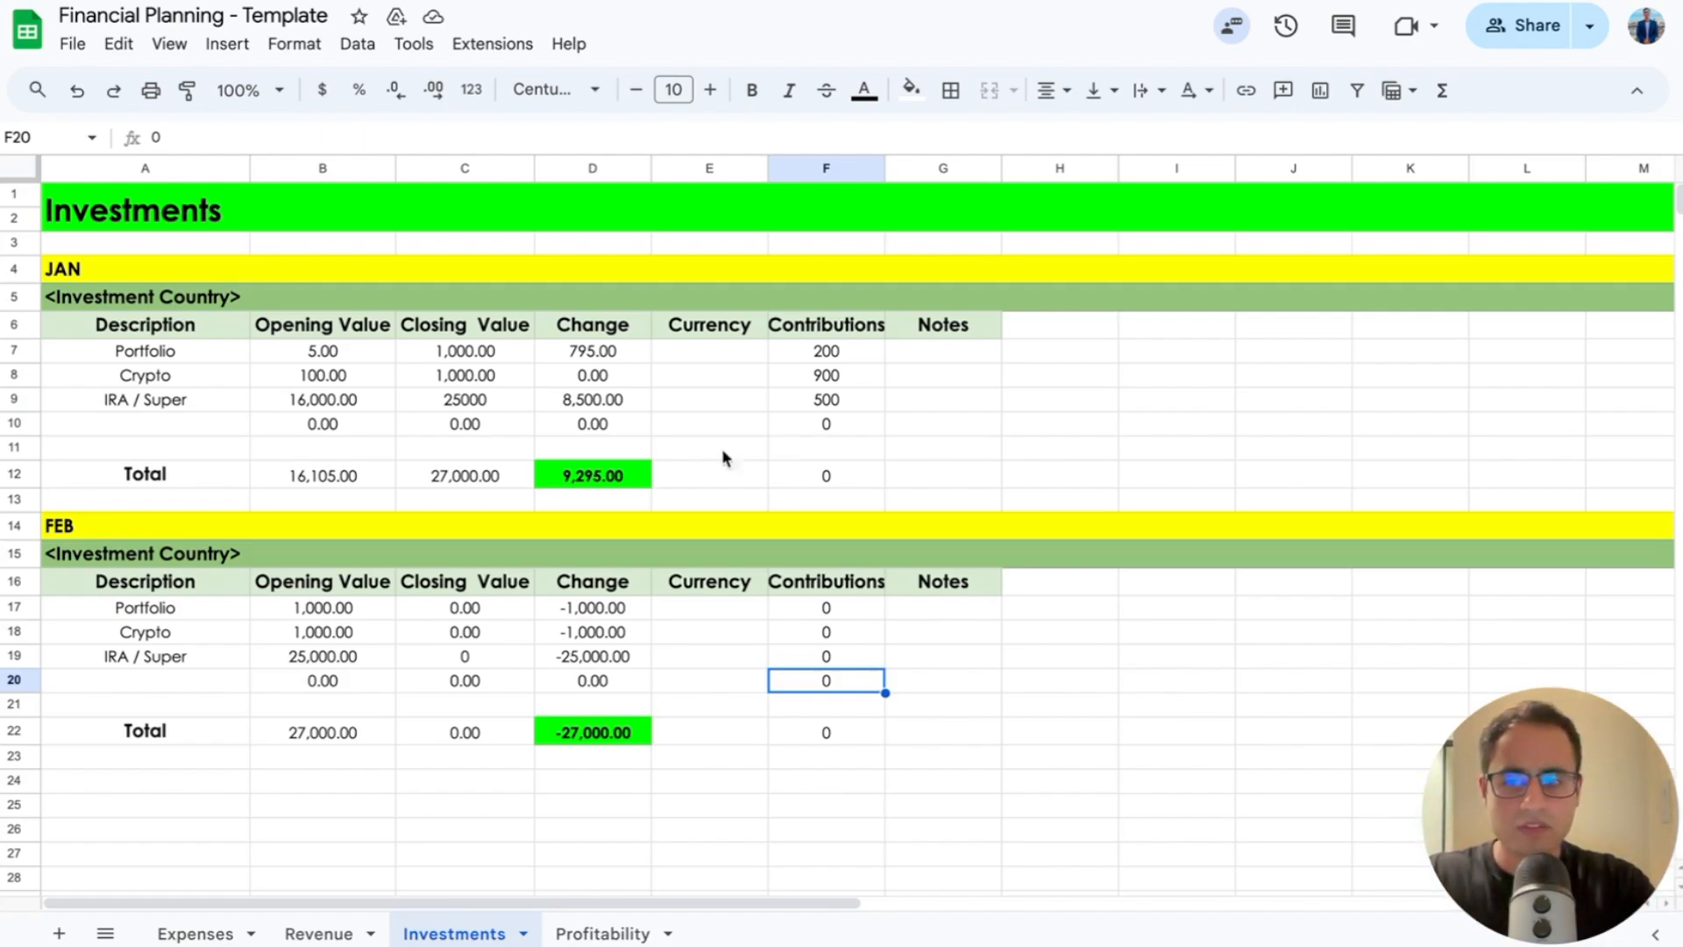
Step: Review the JAN Portfolio row from the opening value across to the contributions
{"action": "left_click", "coordinate": [184, 357]}
{"action": "key", "text": "Right"}
{"action": "key", "text": "Right"}
{"action": "key", "text": "Right"}
{"action": "key", "text": "Right"}
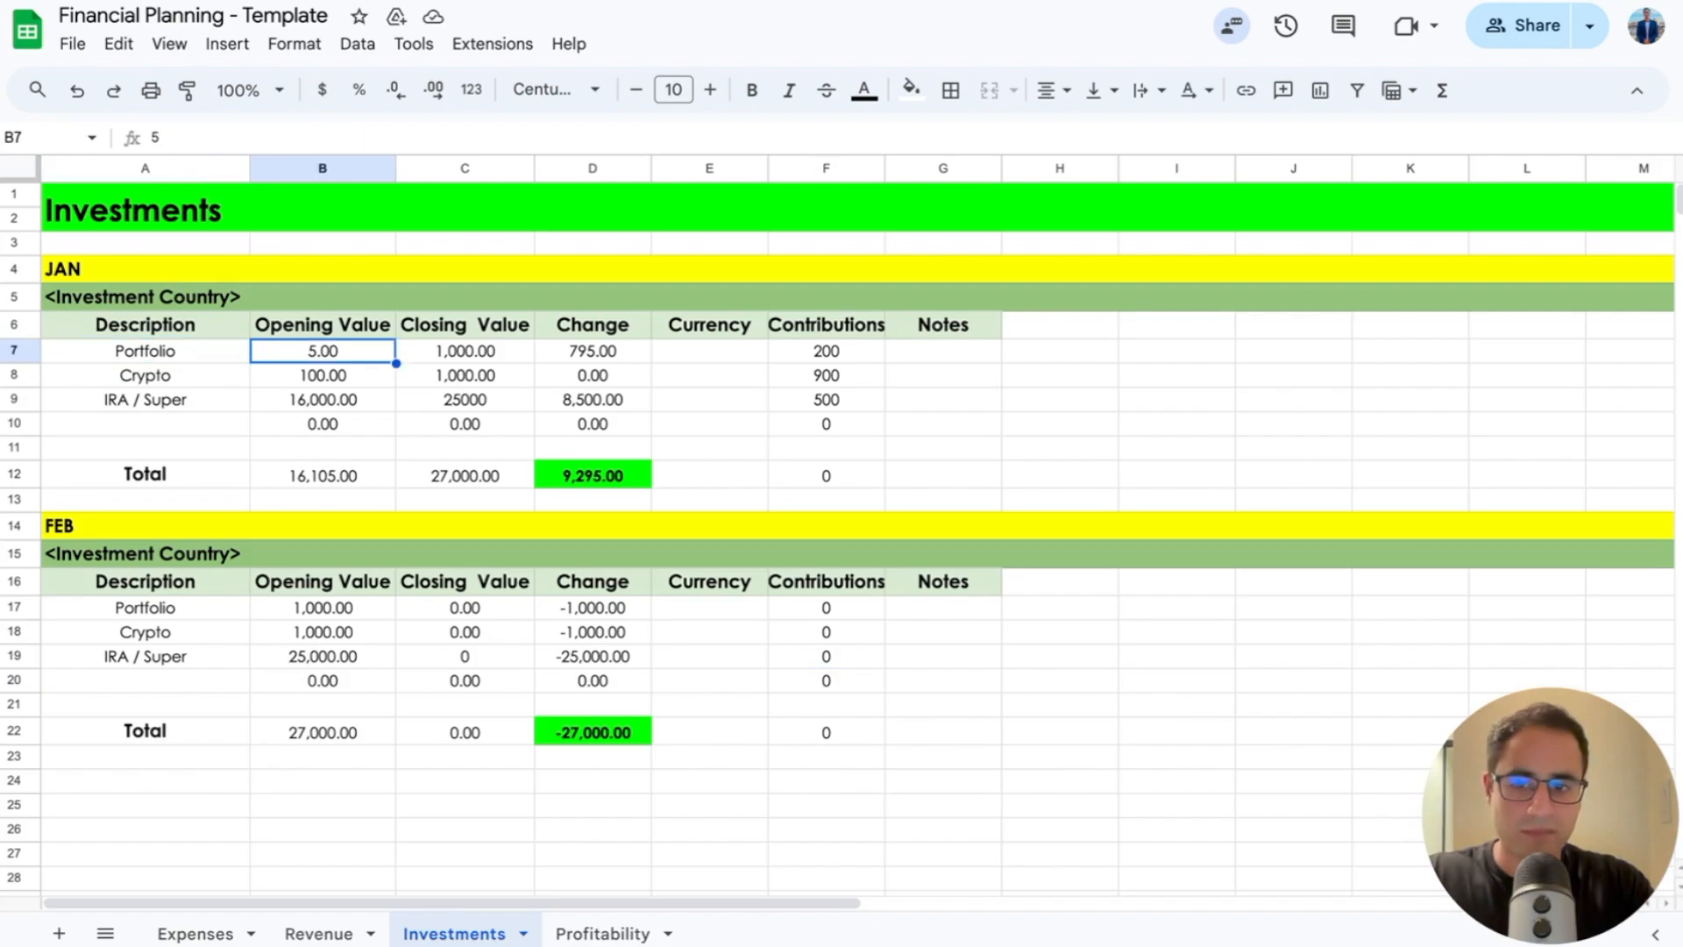
{"action": "key", "text": "Right"}
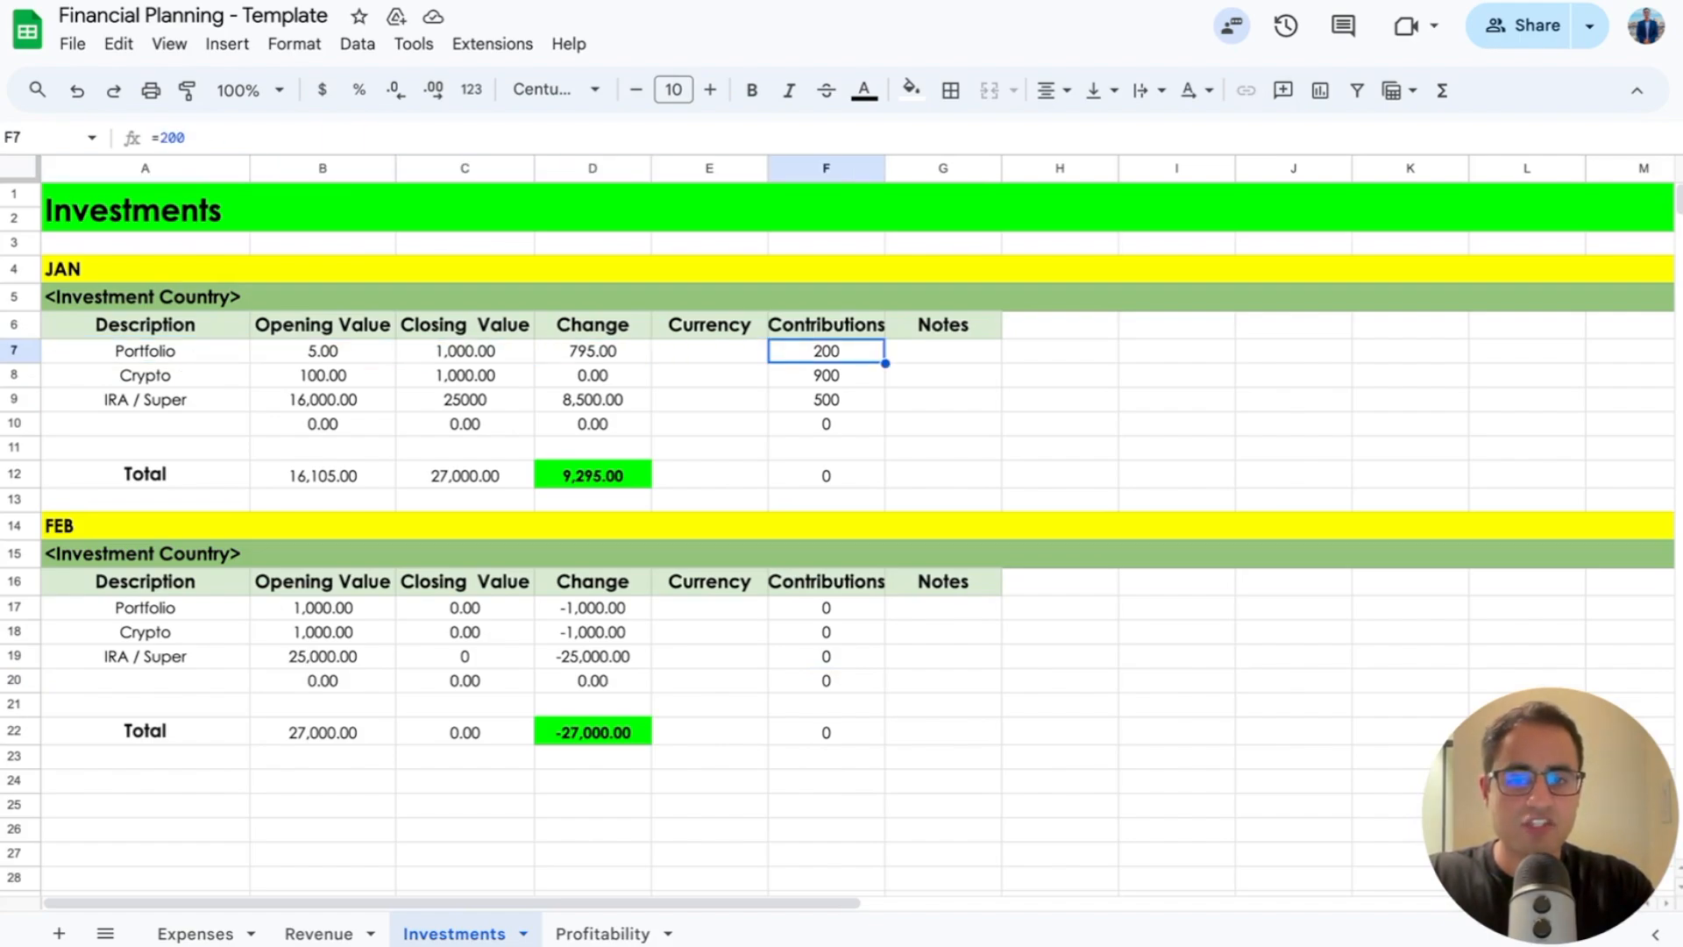
{"action": "key", "text": "Left"}
{"action": "key", "text": "Left"}
{"action": "key", "text": "Left"}
{"action": "key", "text": "Left"}
{"action": "key", "text": "Left"}
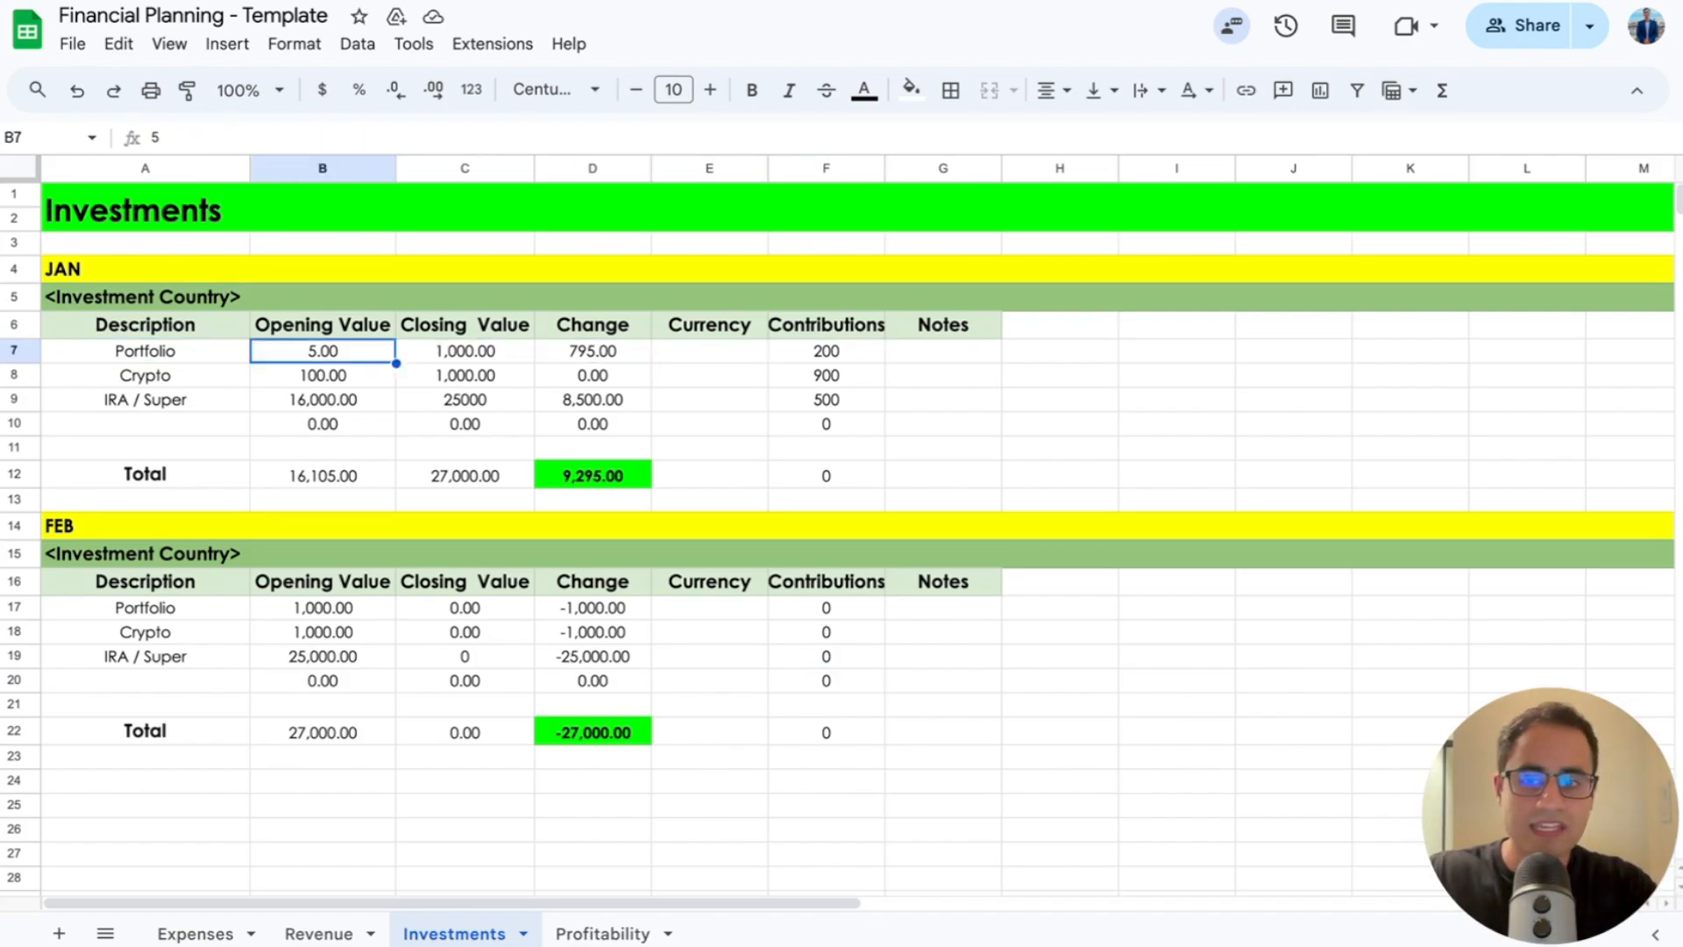
Step: Enter the note "On the 2nd of Jan I bought 1 share of Apple for 200" for the JAN Portfolio row
{"action": "key", "text": "Right"}
{"action": "key", "text": "Right"}
{"action": "key", "text": "Right"}
{"action": "key", "text": "Right"}
{"action": "key", "text": "Right"}
{"action": "key", "text": "Right"}
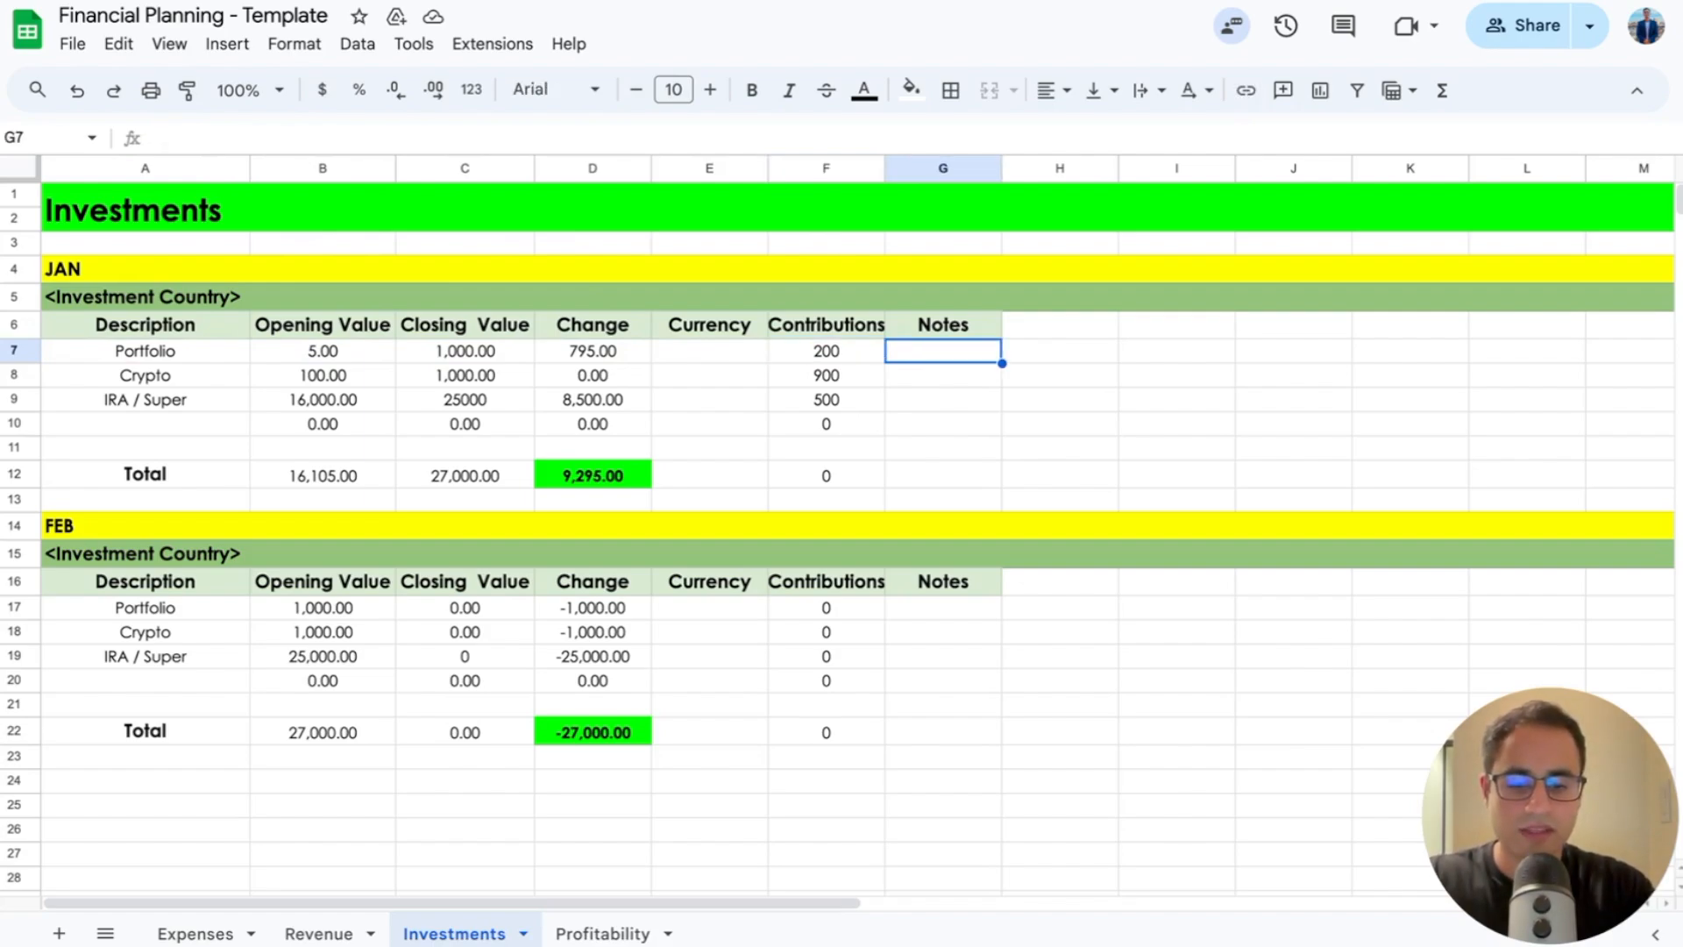
{"action": "type", "text": "On the 2n"}
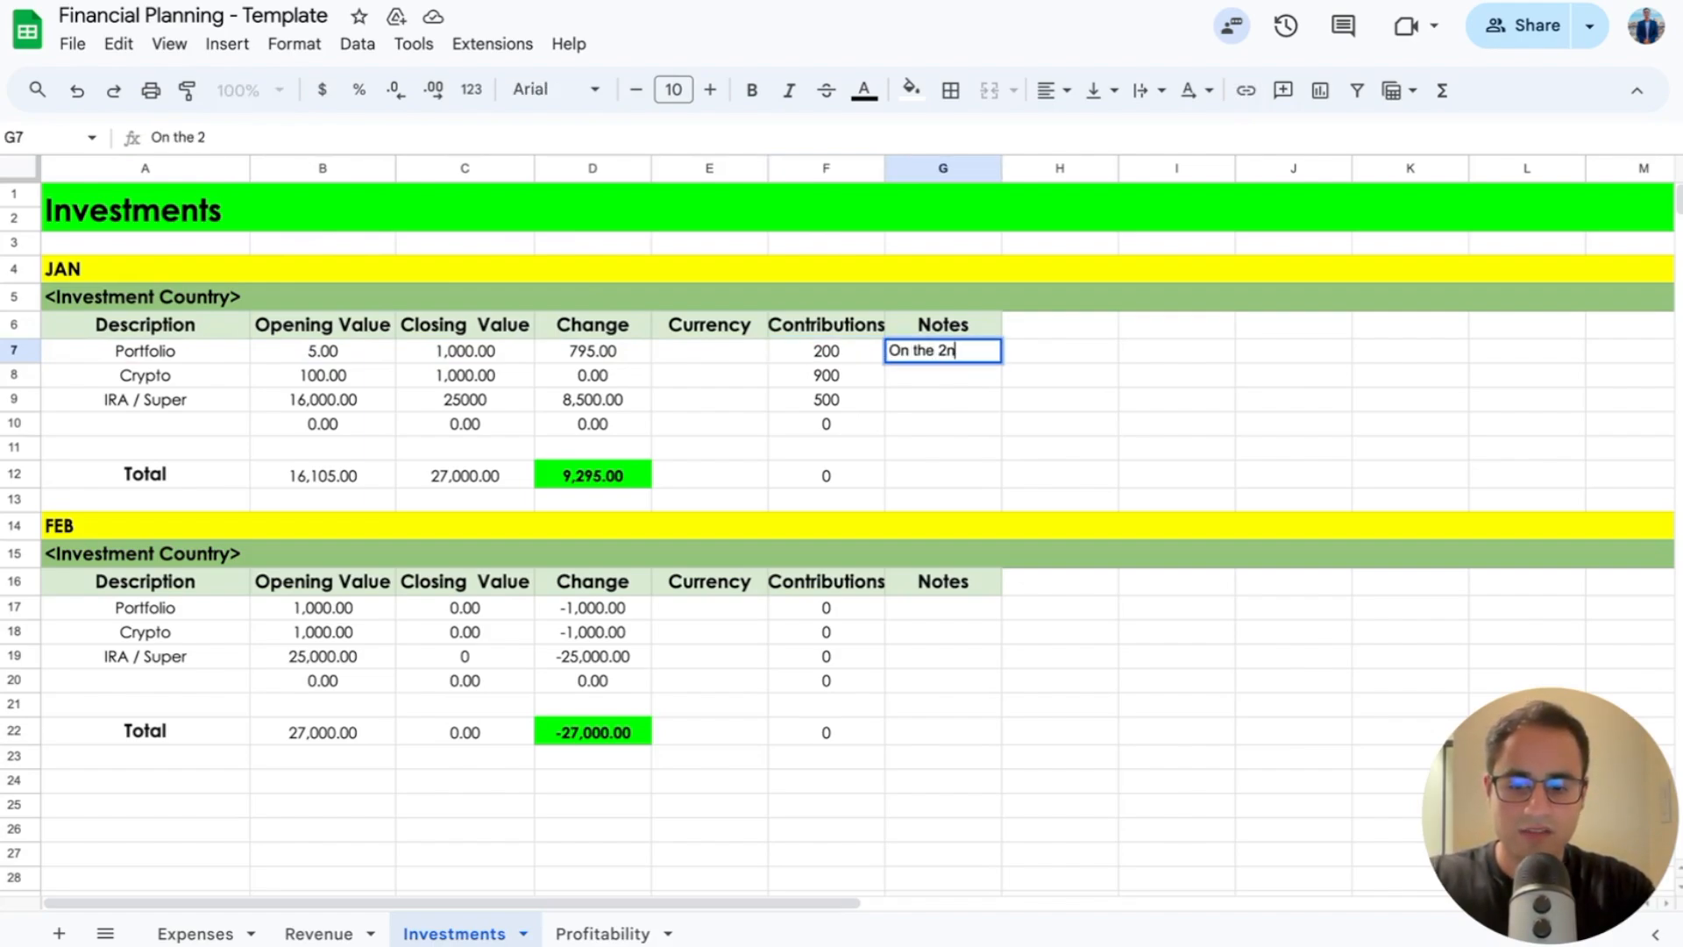
{"action": "type", "text": "d of Jan I "}
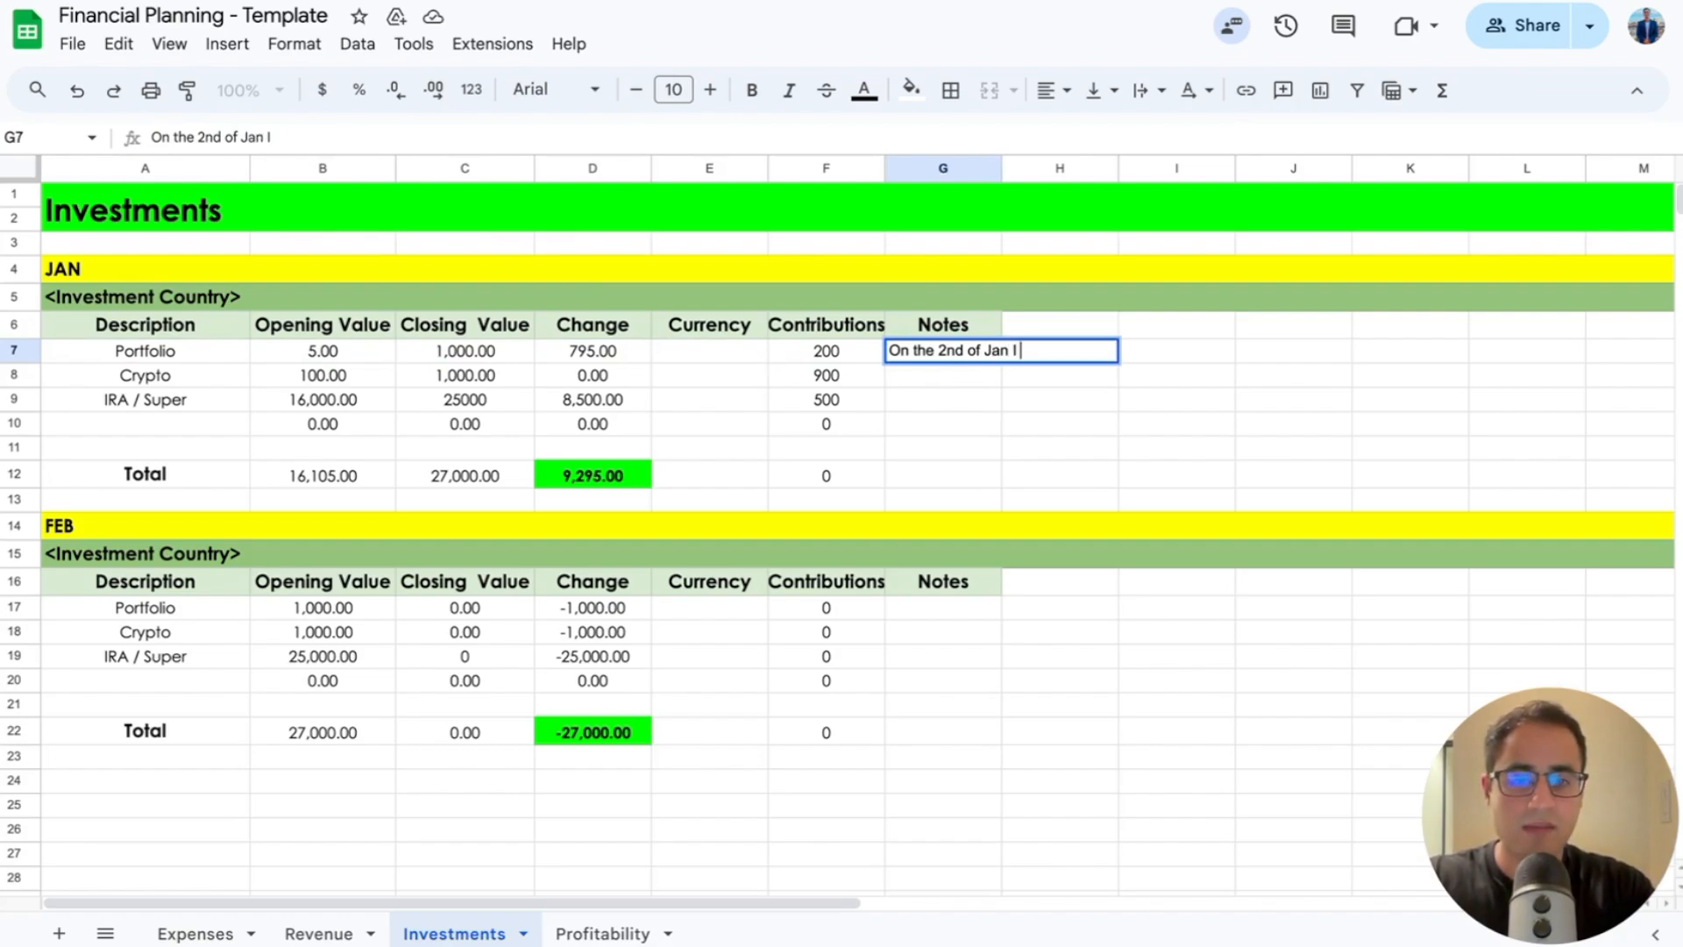
{"action": "type", "text": "bought 1 sha"}
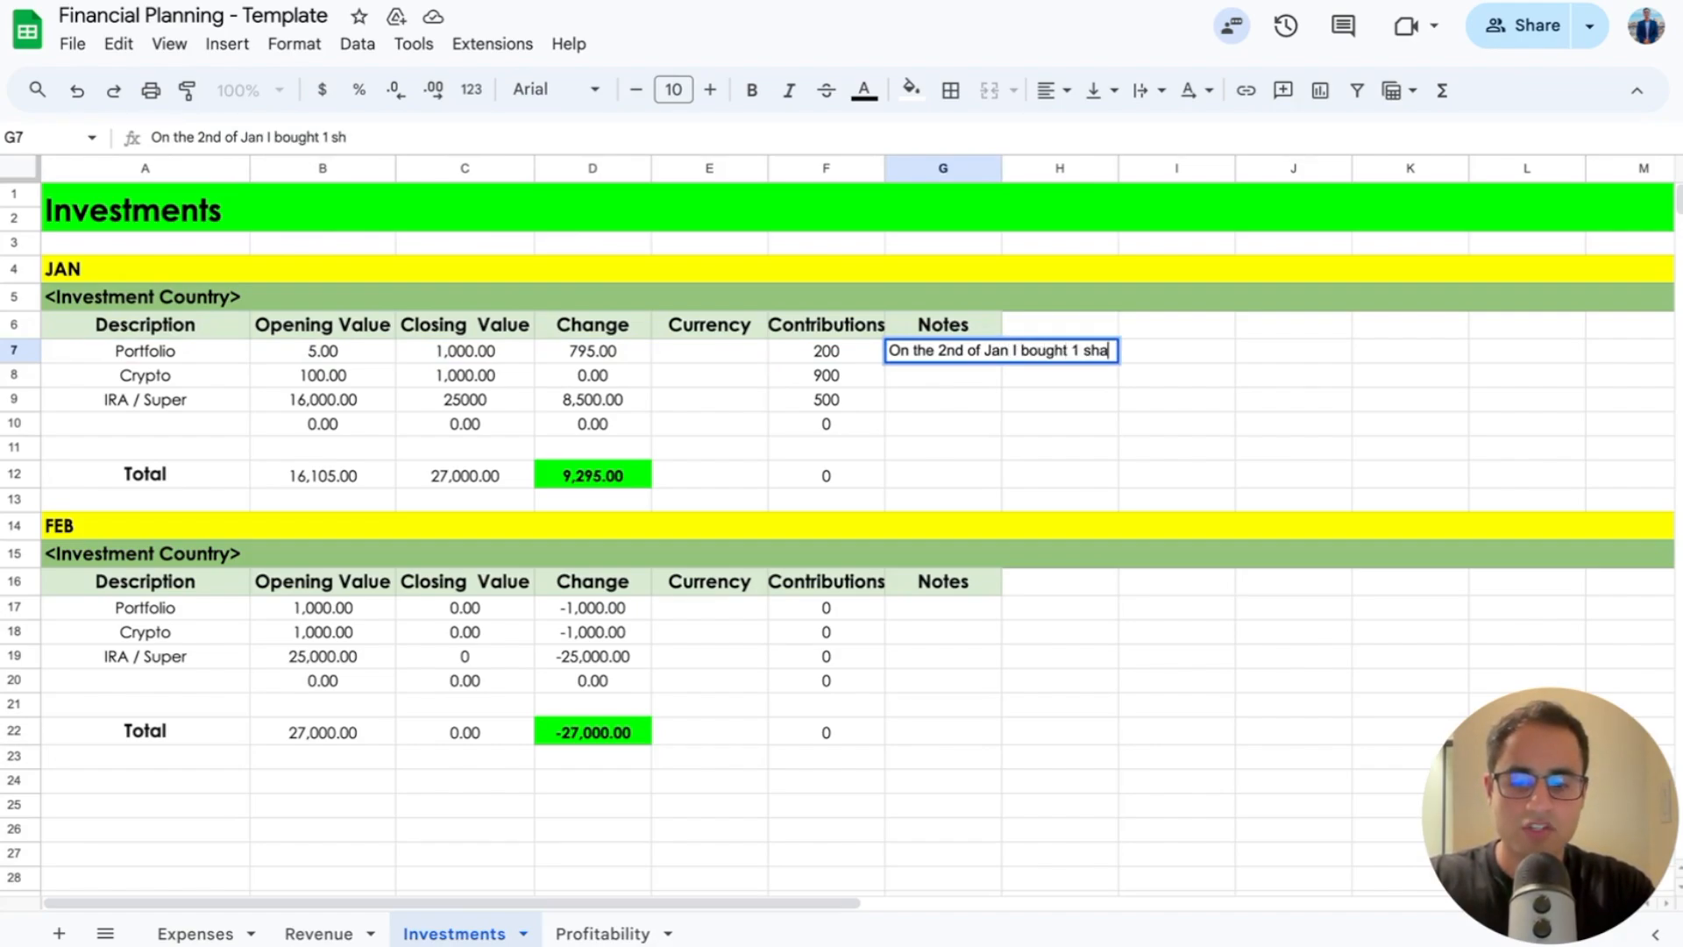
{"action": "type", "text": "re of Apple "}
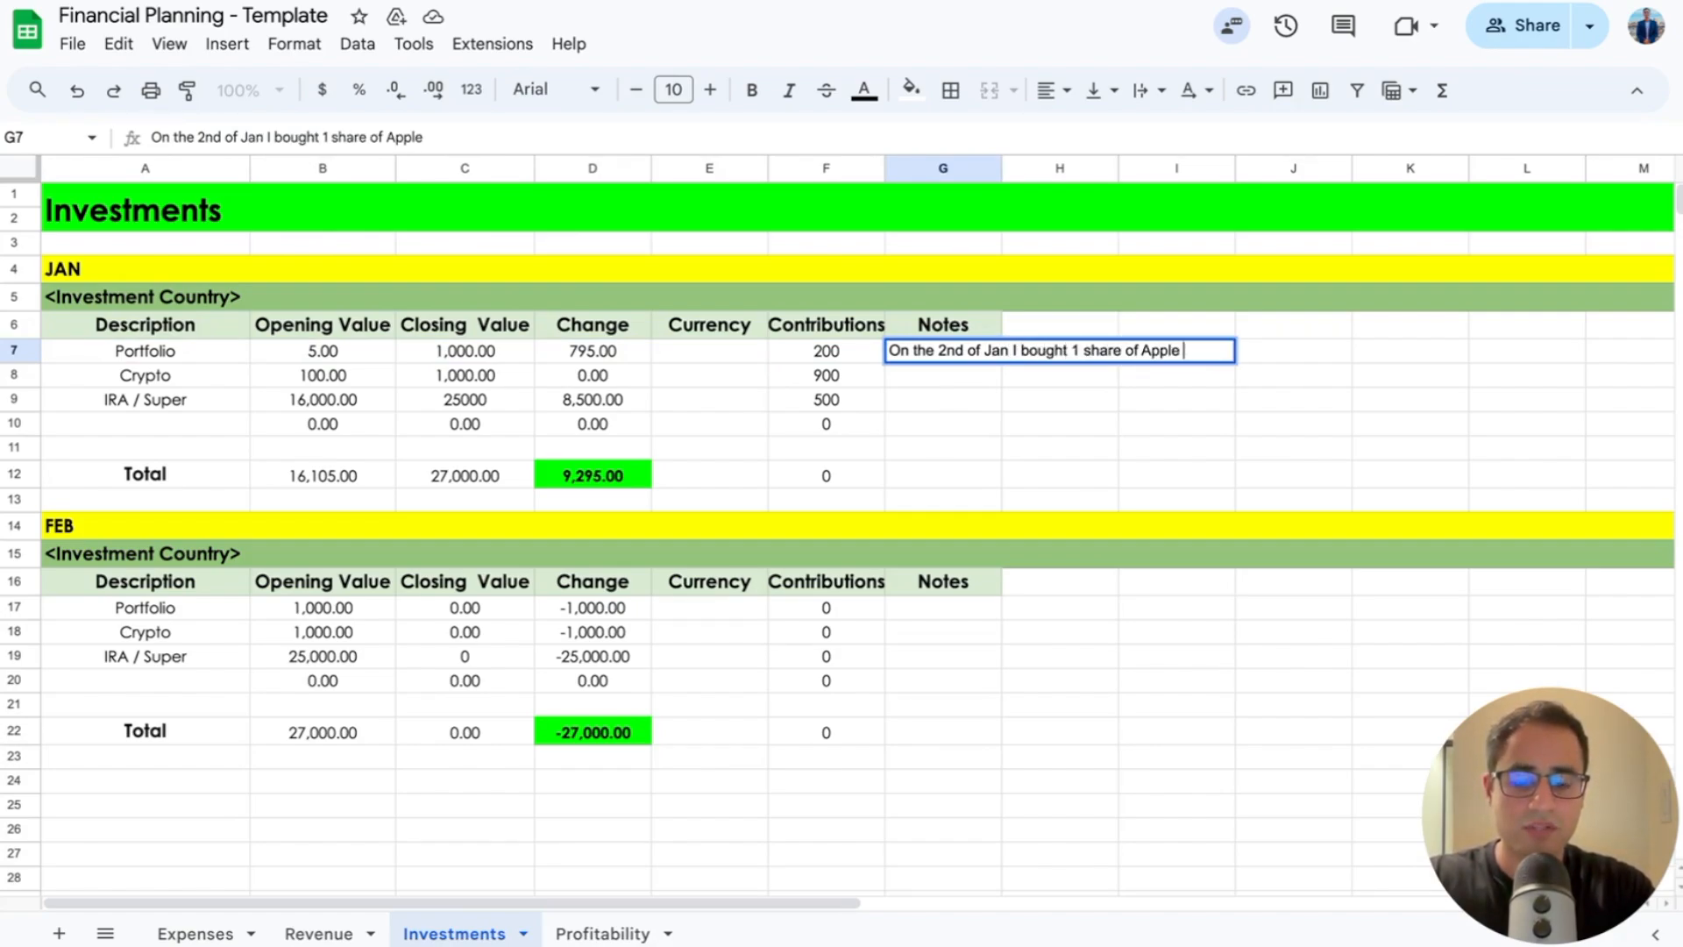
{"action": "type", "text": "for 200"}
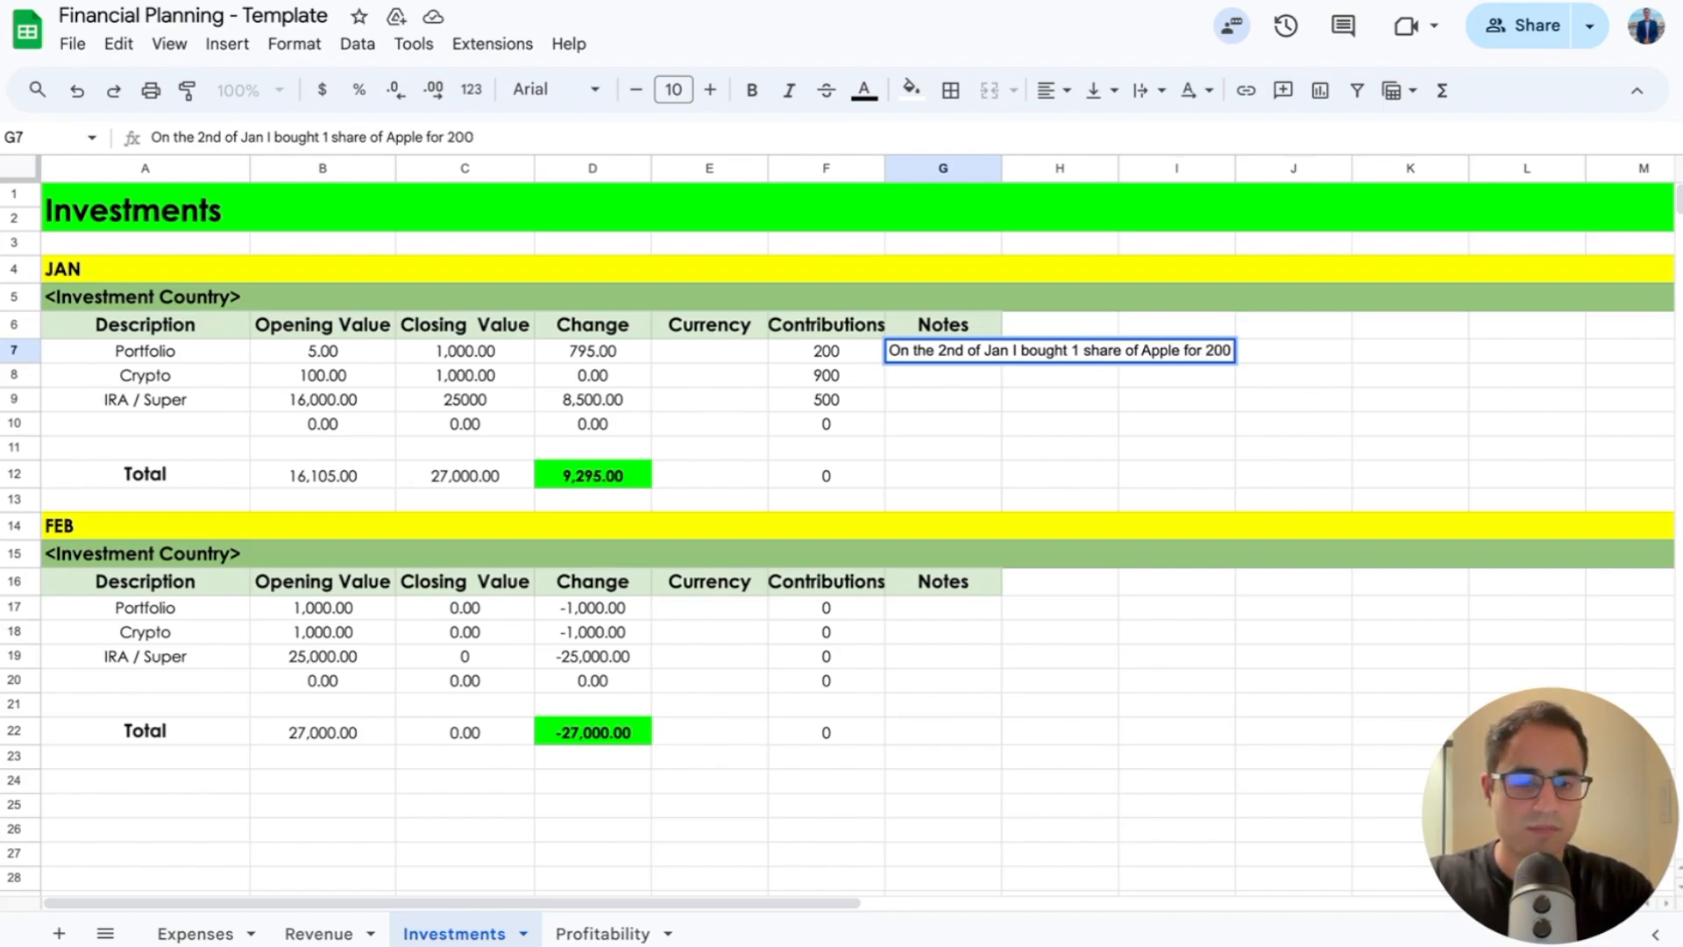
{"action": "key", "text": "Return"}
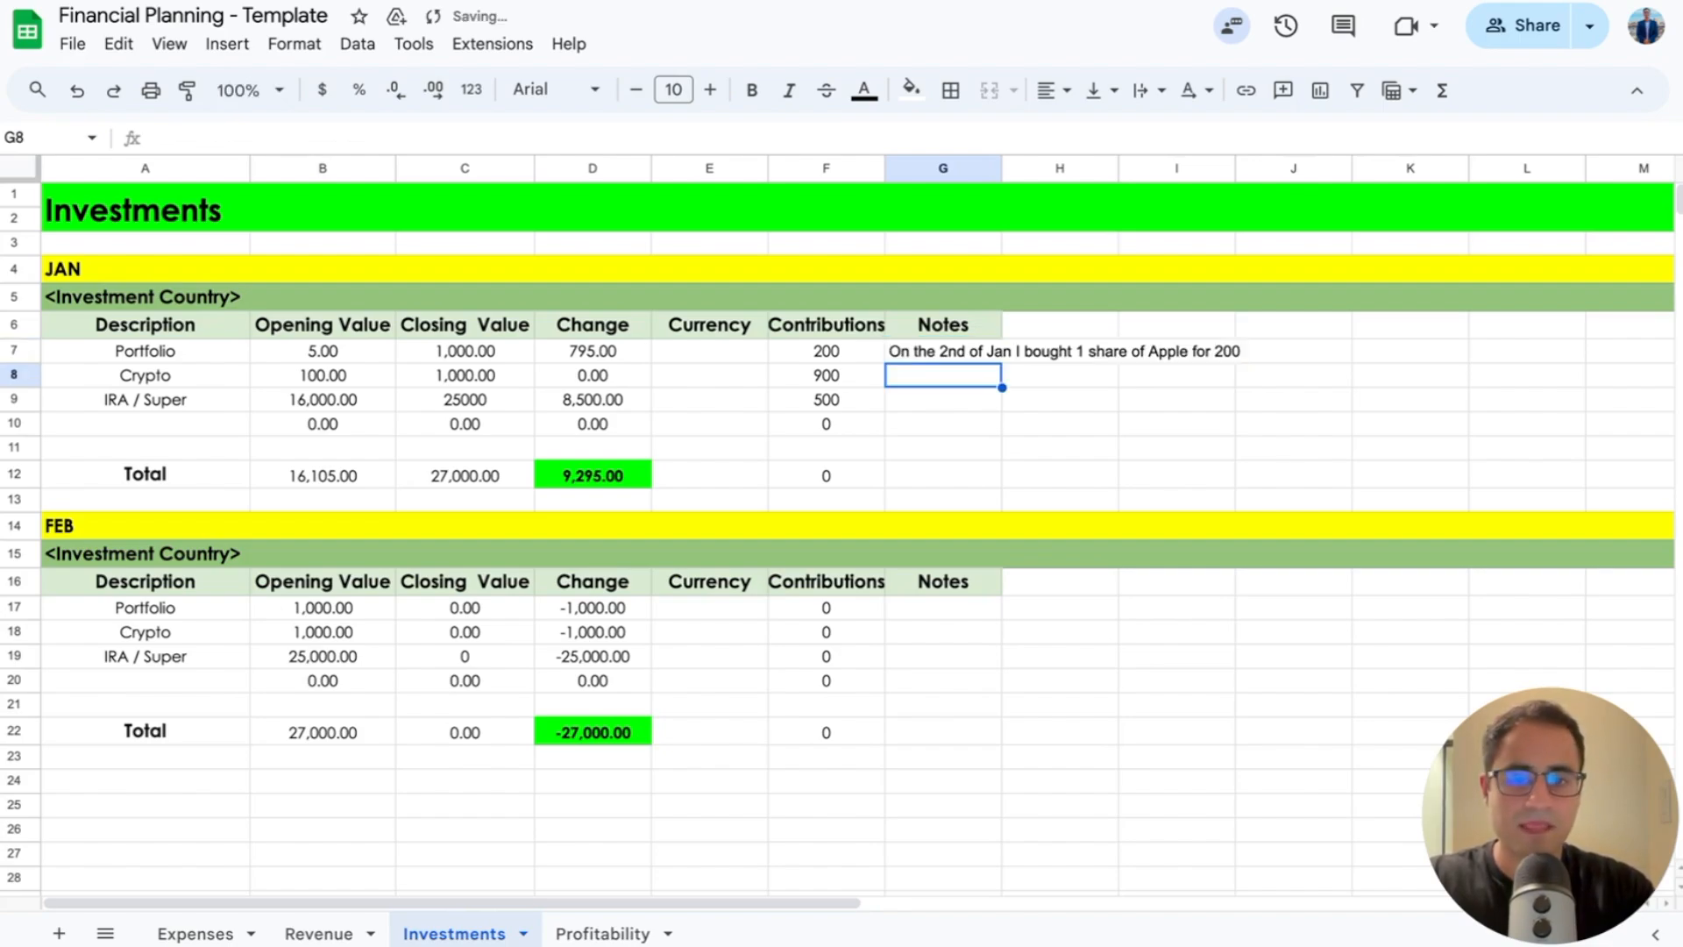
Step: Fit the Notes column's width to its text and select the JAN Portfolio contribution together with its note
{"action": "double_click", "coordinate": [1003, 167]}
{"action": "left_click", "coordinate": [968, 351]}
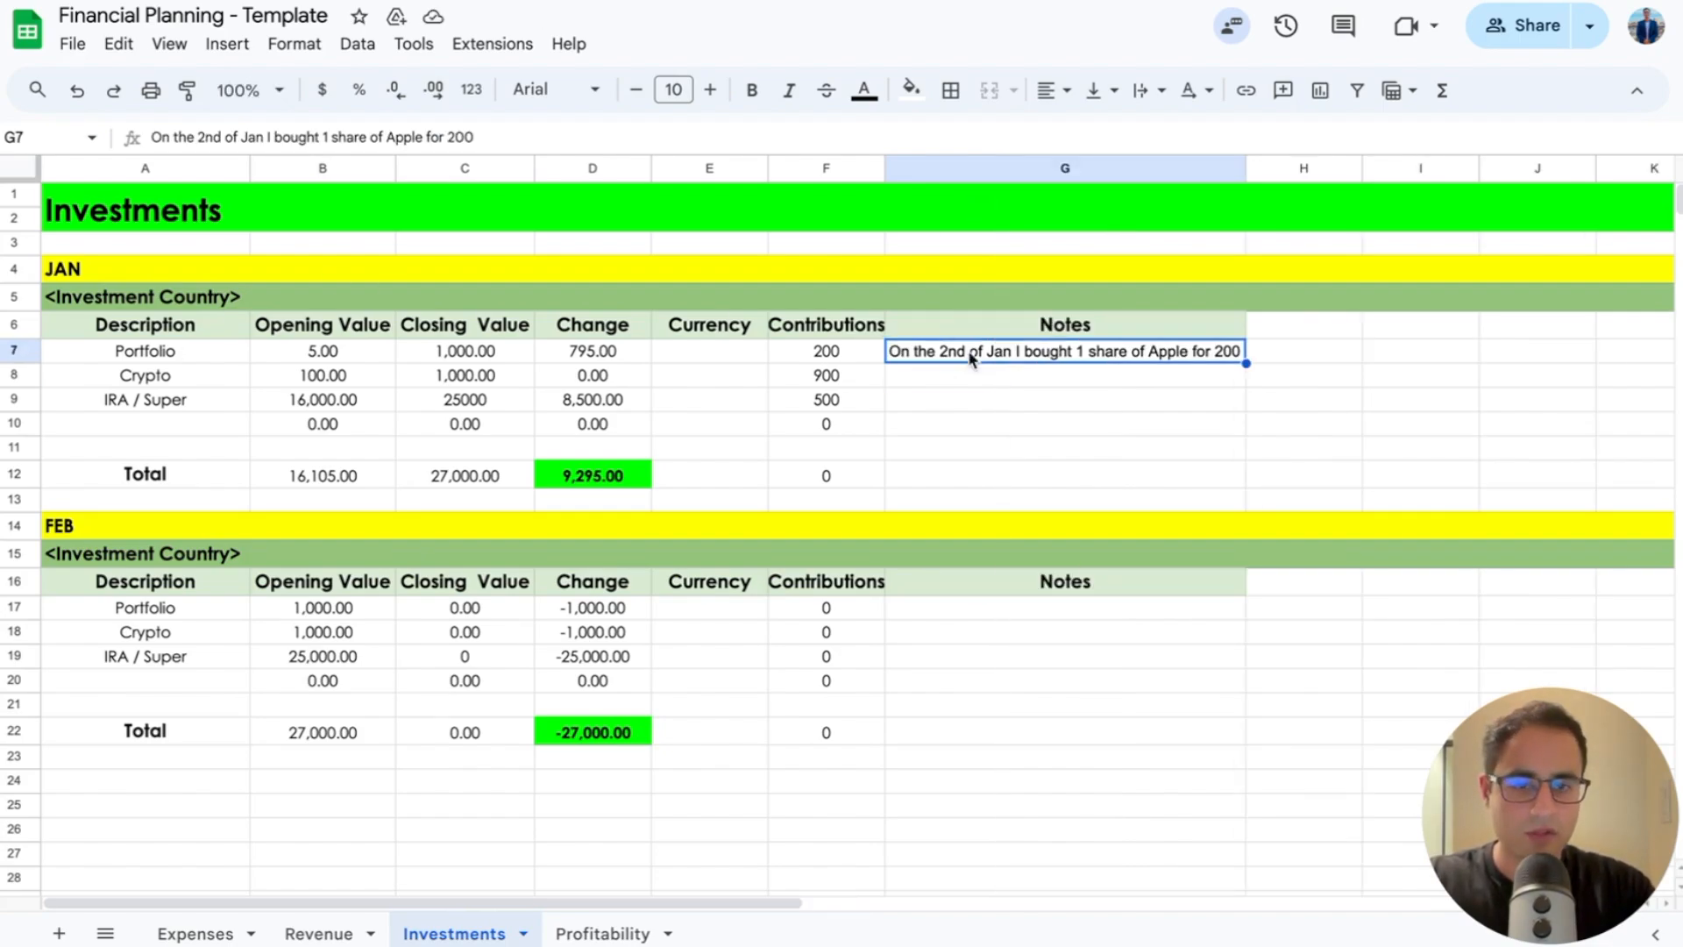
{"action": "left_click", "coordinate": [859, 350]}
{"action": "key", "text": "shift+Right"}
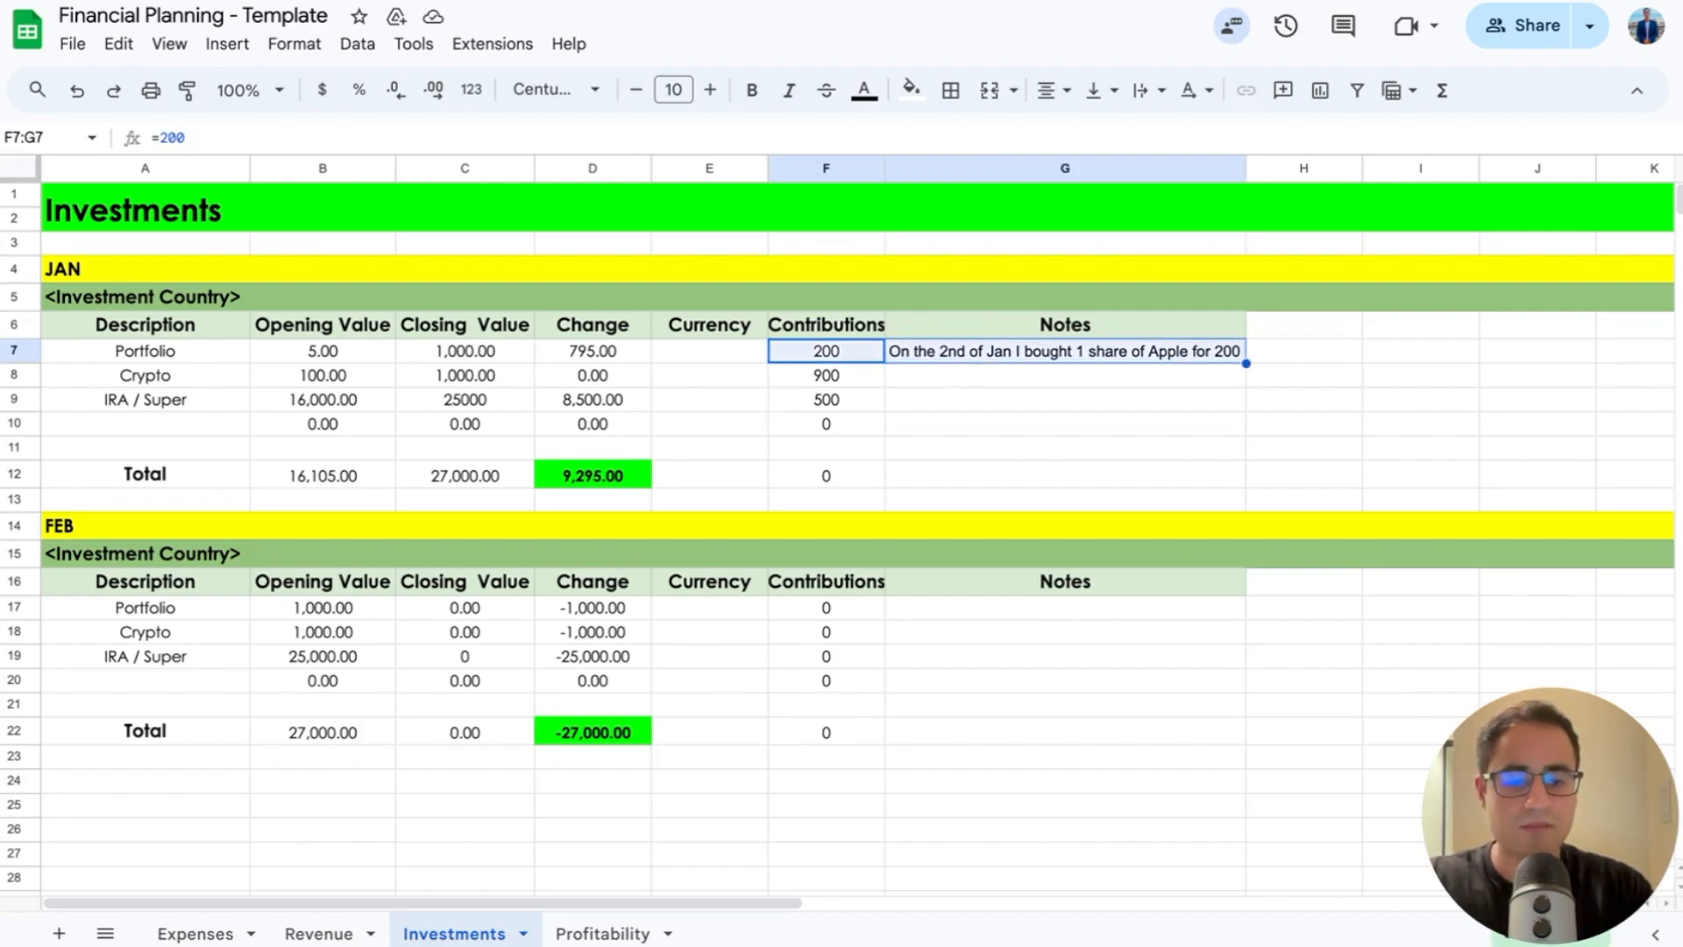
Step: Link the Investments amount C28 under Variable Expenses on the Expenses sheet to the JAN Portfolio contribution, Investments!F7
{"action": "left_click", "coordinate": [186, 936]}
{"action": "scroll", "coordinate": [525, 703], "scroll_direction": "down", "scroll_amount": 3}
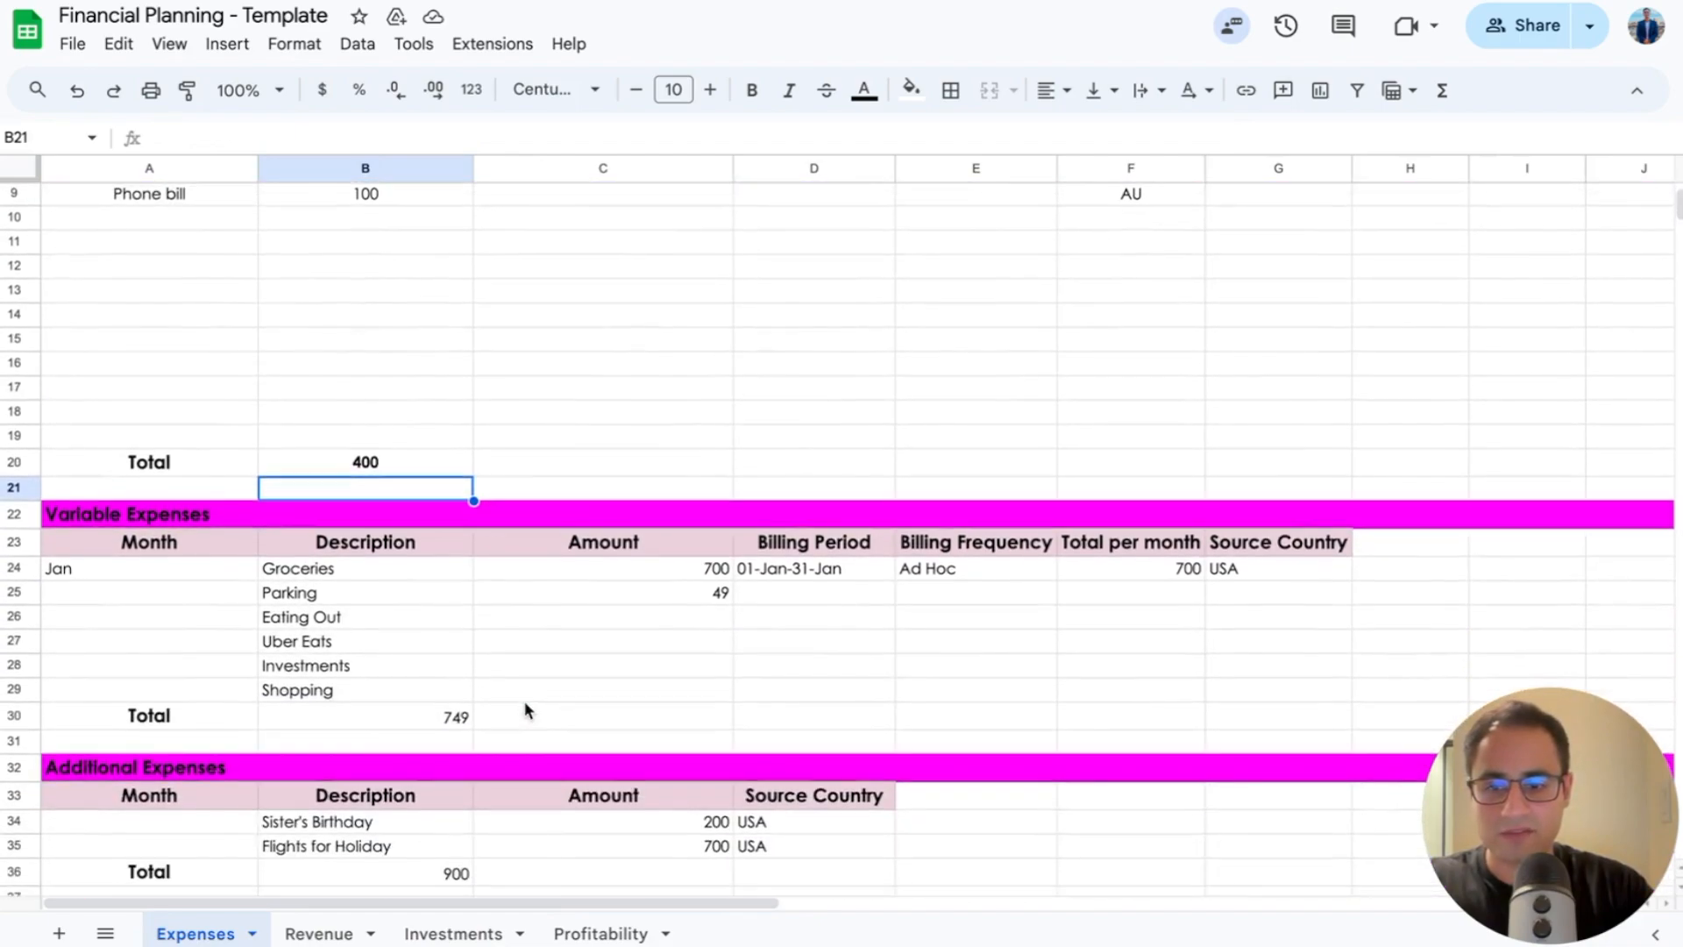
{"action": "left_click", "coordinate": [370, 693]}
{"action": "left_click", "coordinate": [369, 668]}
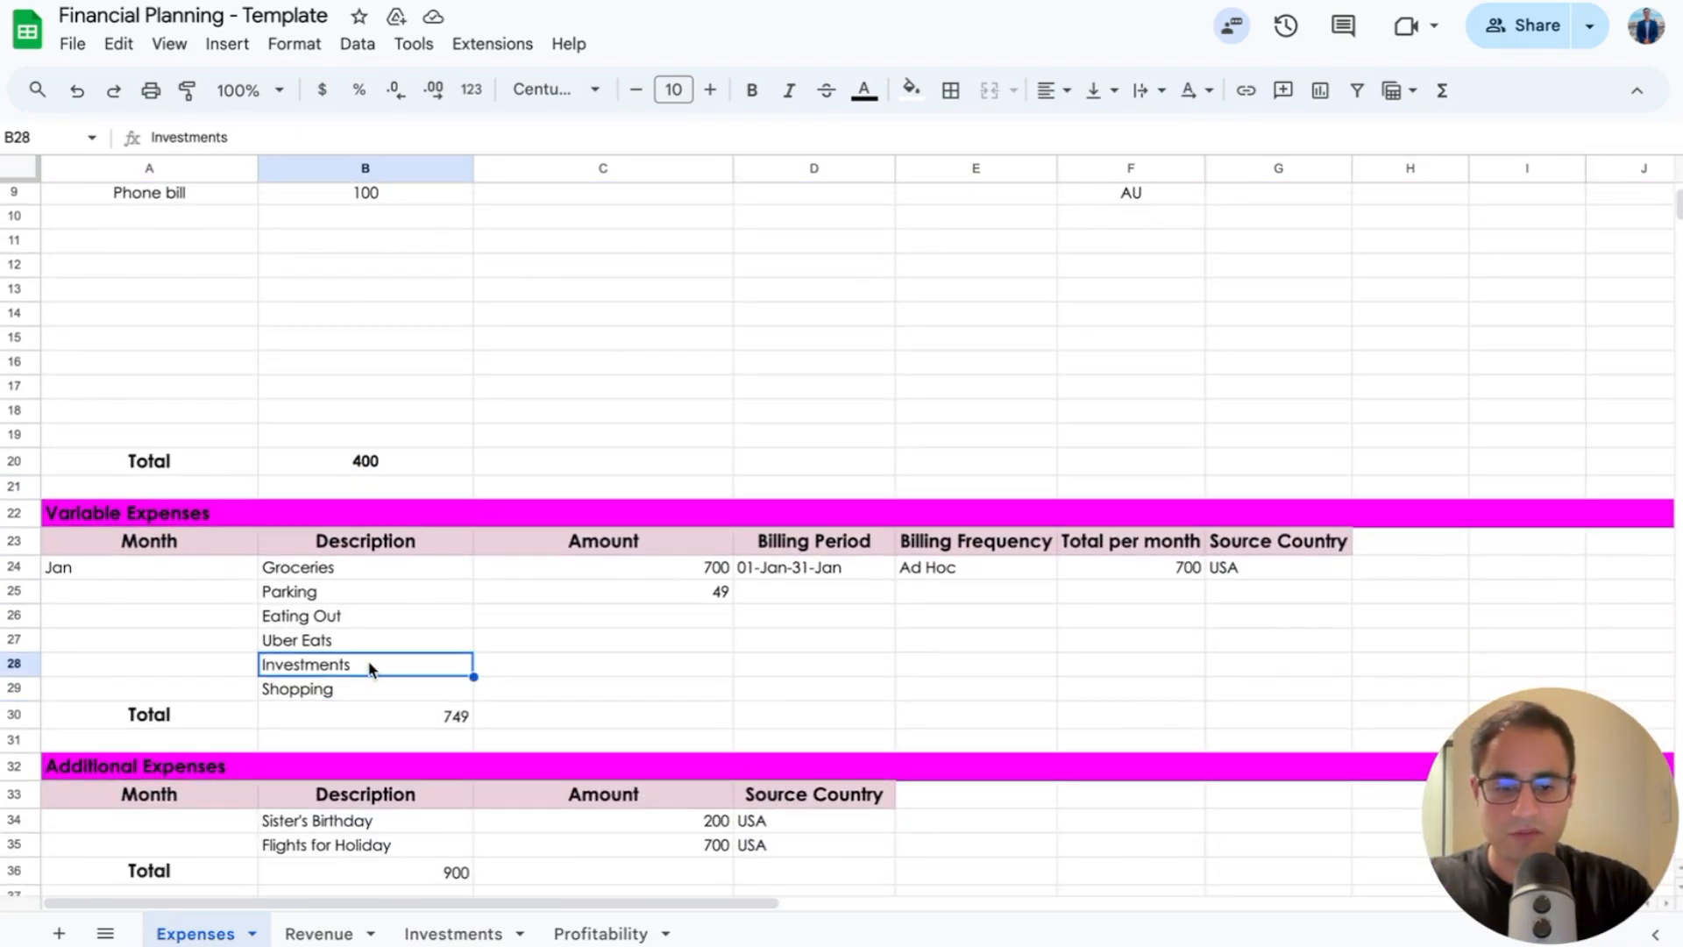
{"action": "key", "text": "Right"}
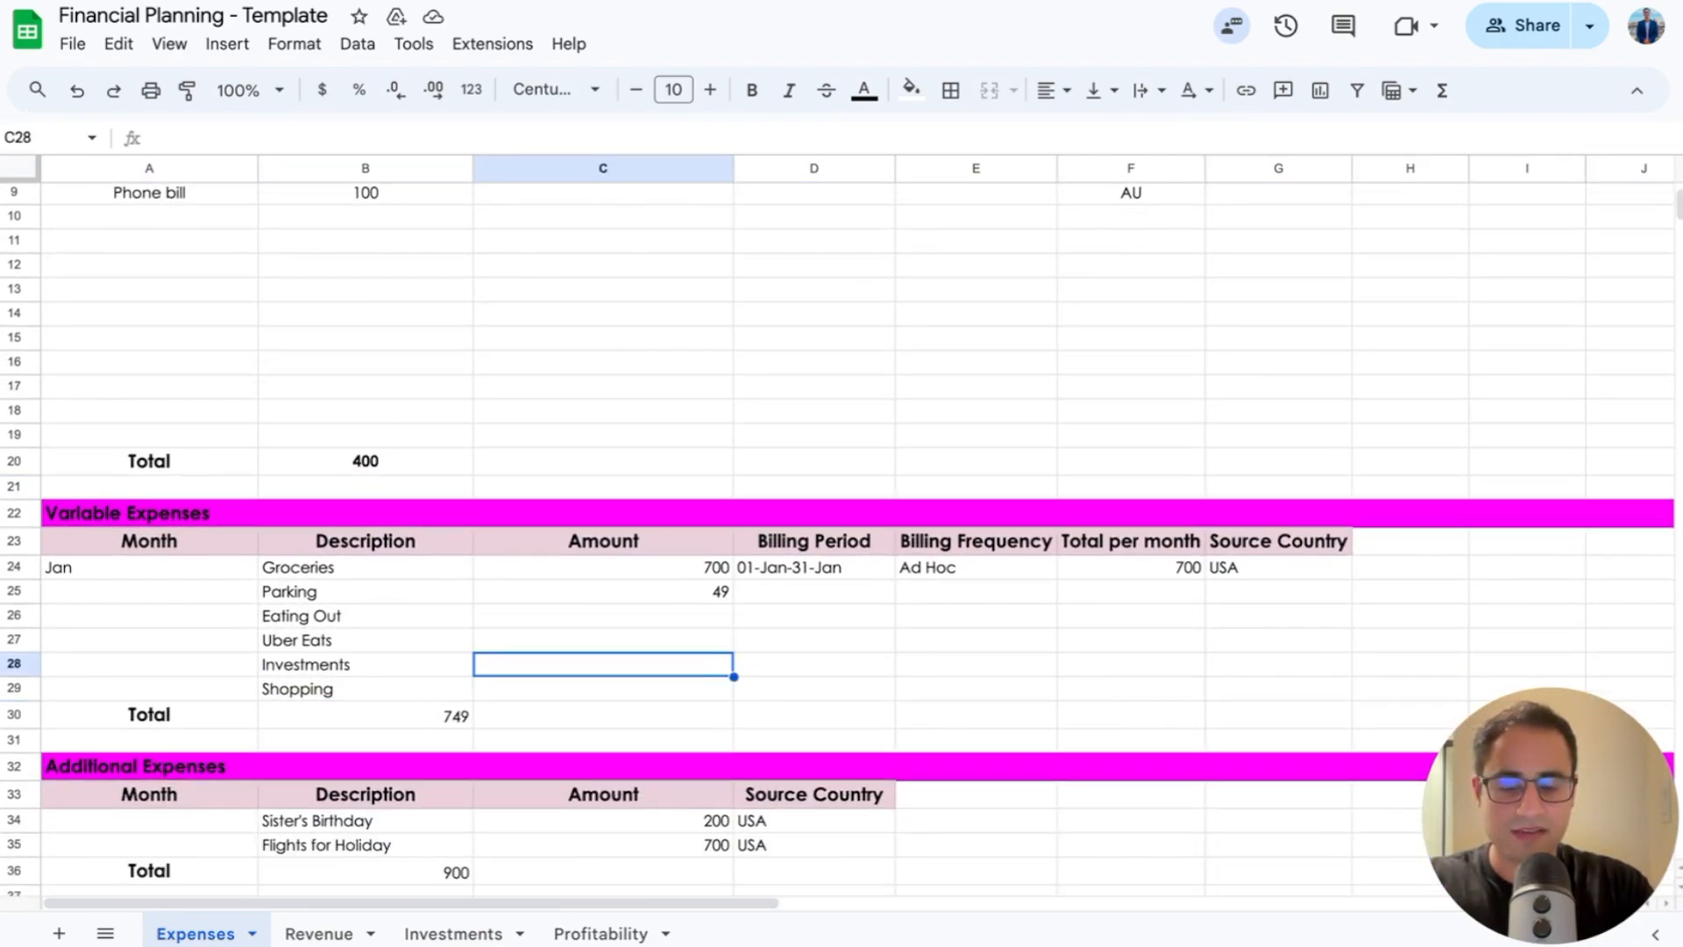
{"action": "type", "text": "="}
{"action": "left_click", "coordinate": [464, 933]}
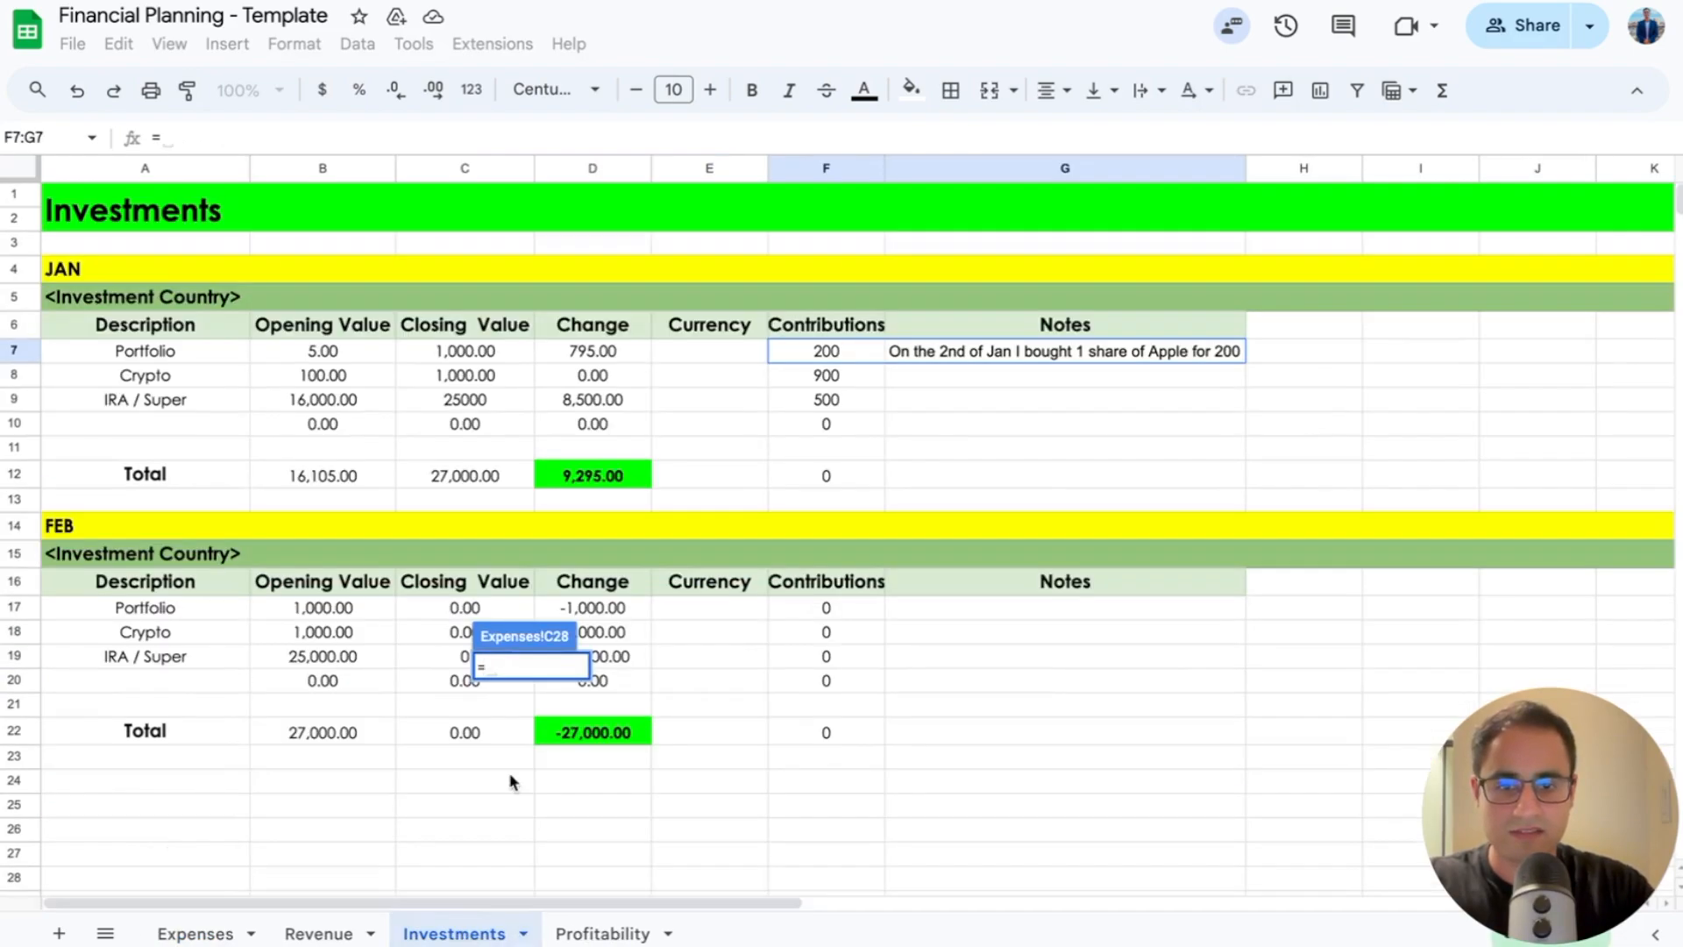
{"action": "left_click", "coordinate": [826, 353]}
{"action": "key", "text": "Return"}
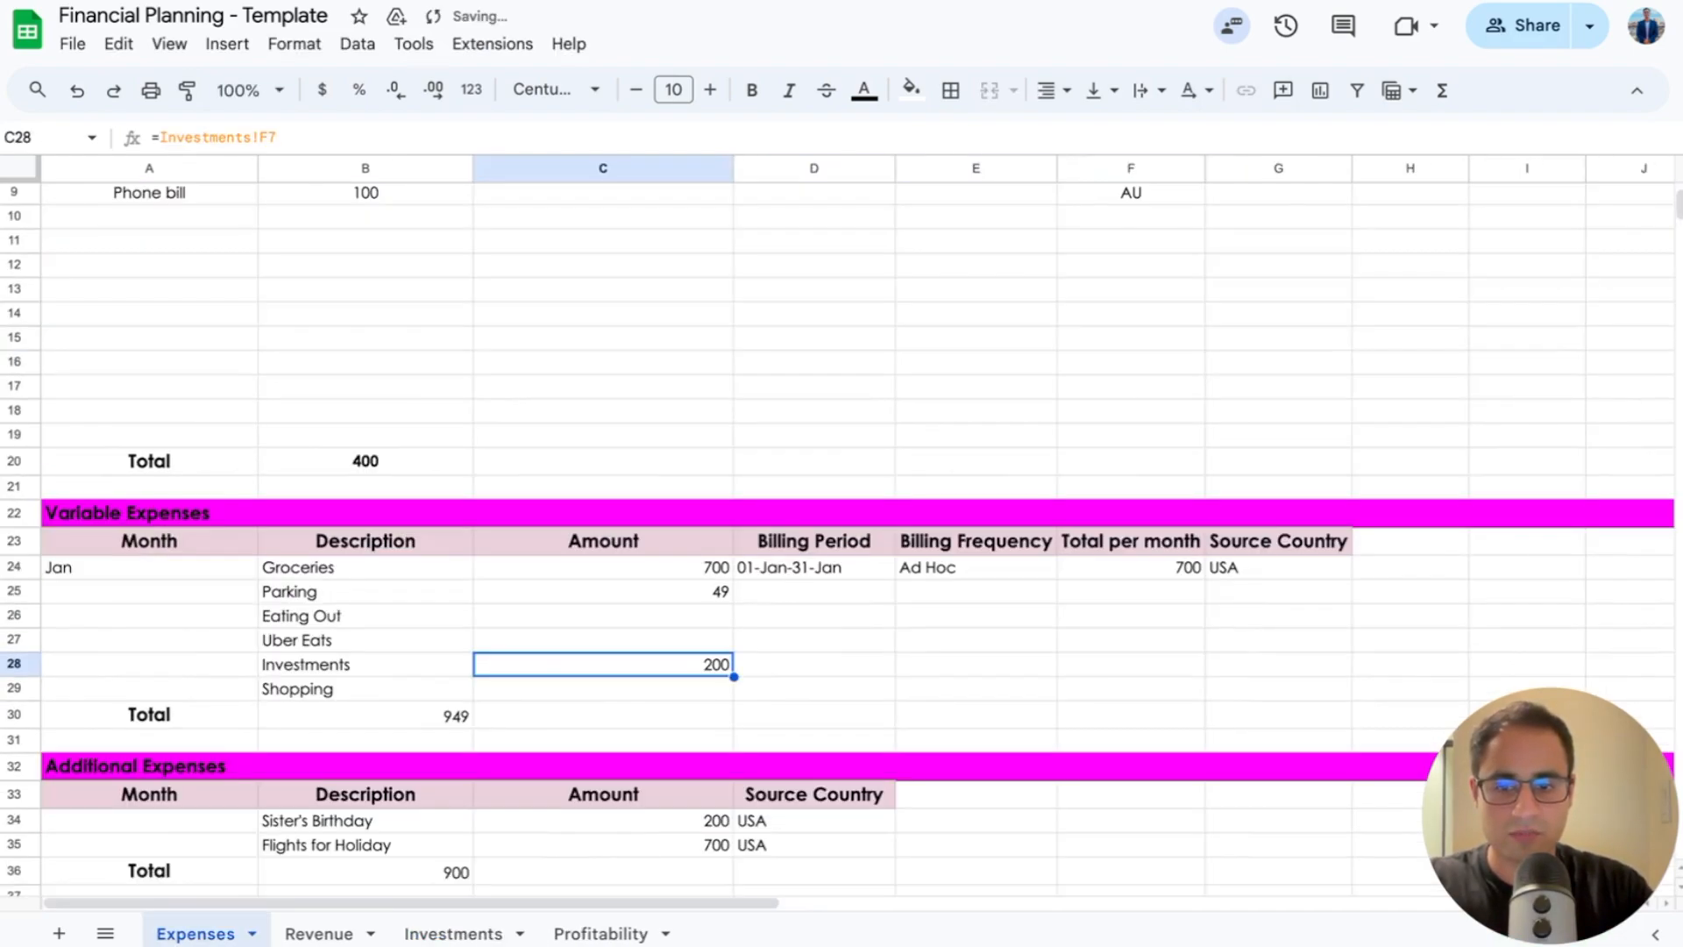
Step: Link cell H28 in the Investments row under Variable Expenses to the JAN Portfolio note, Investments!G7
{"action": "key", "text": "Right"}
{"action": "key", "text": "Right"}
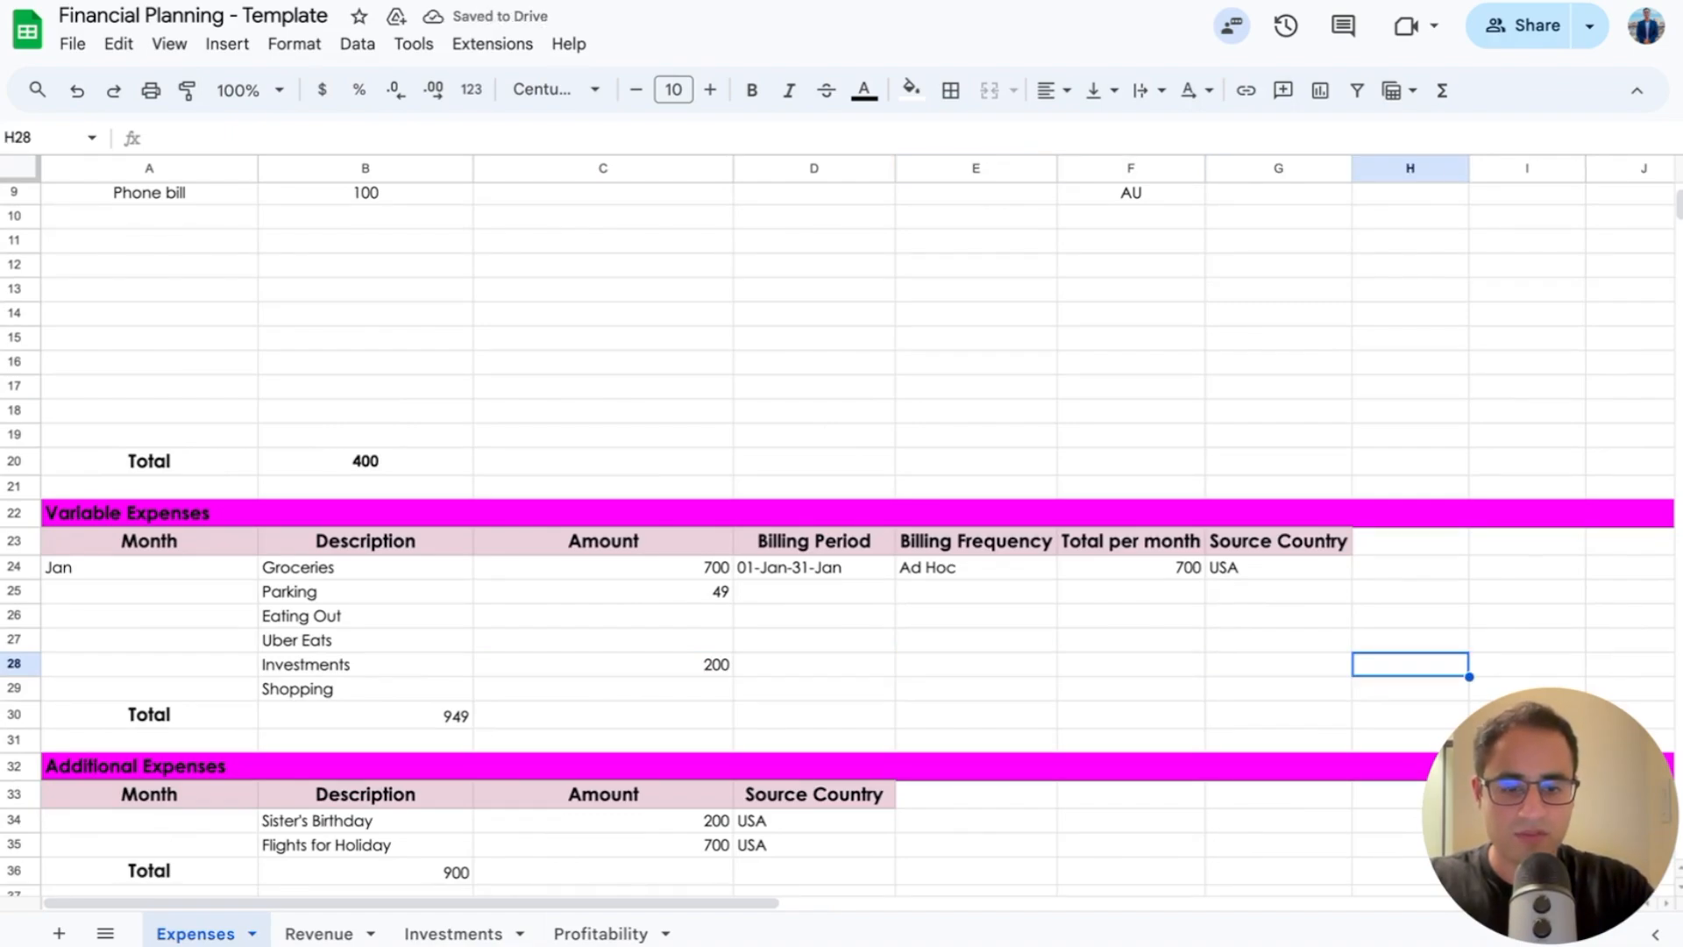
{"action": "type", "text": "="}
{"action": "left_click", "coordinate": [458, 934]}
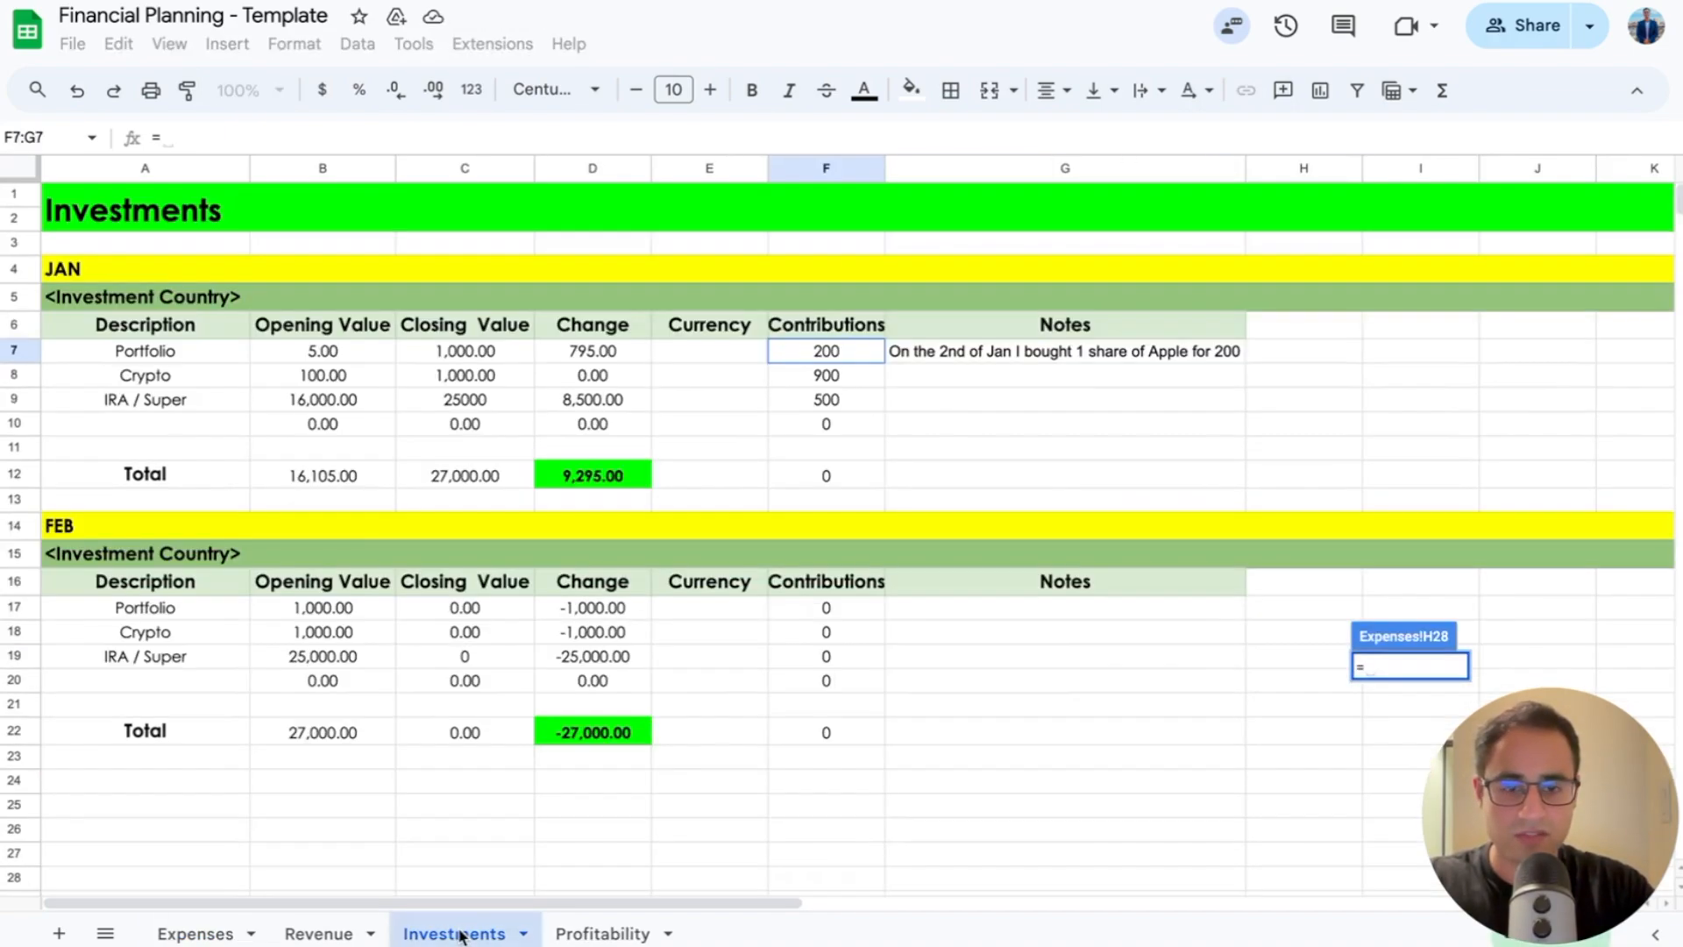
{"action": "left_click", "coordinate": [1061, 353]}
{"action": "key", "text": "Return"}
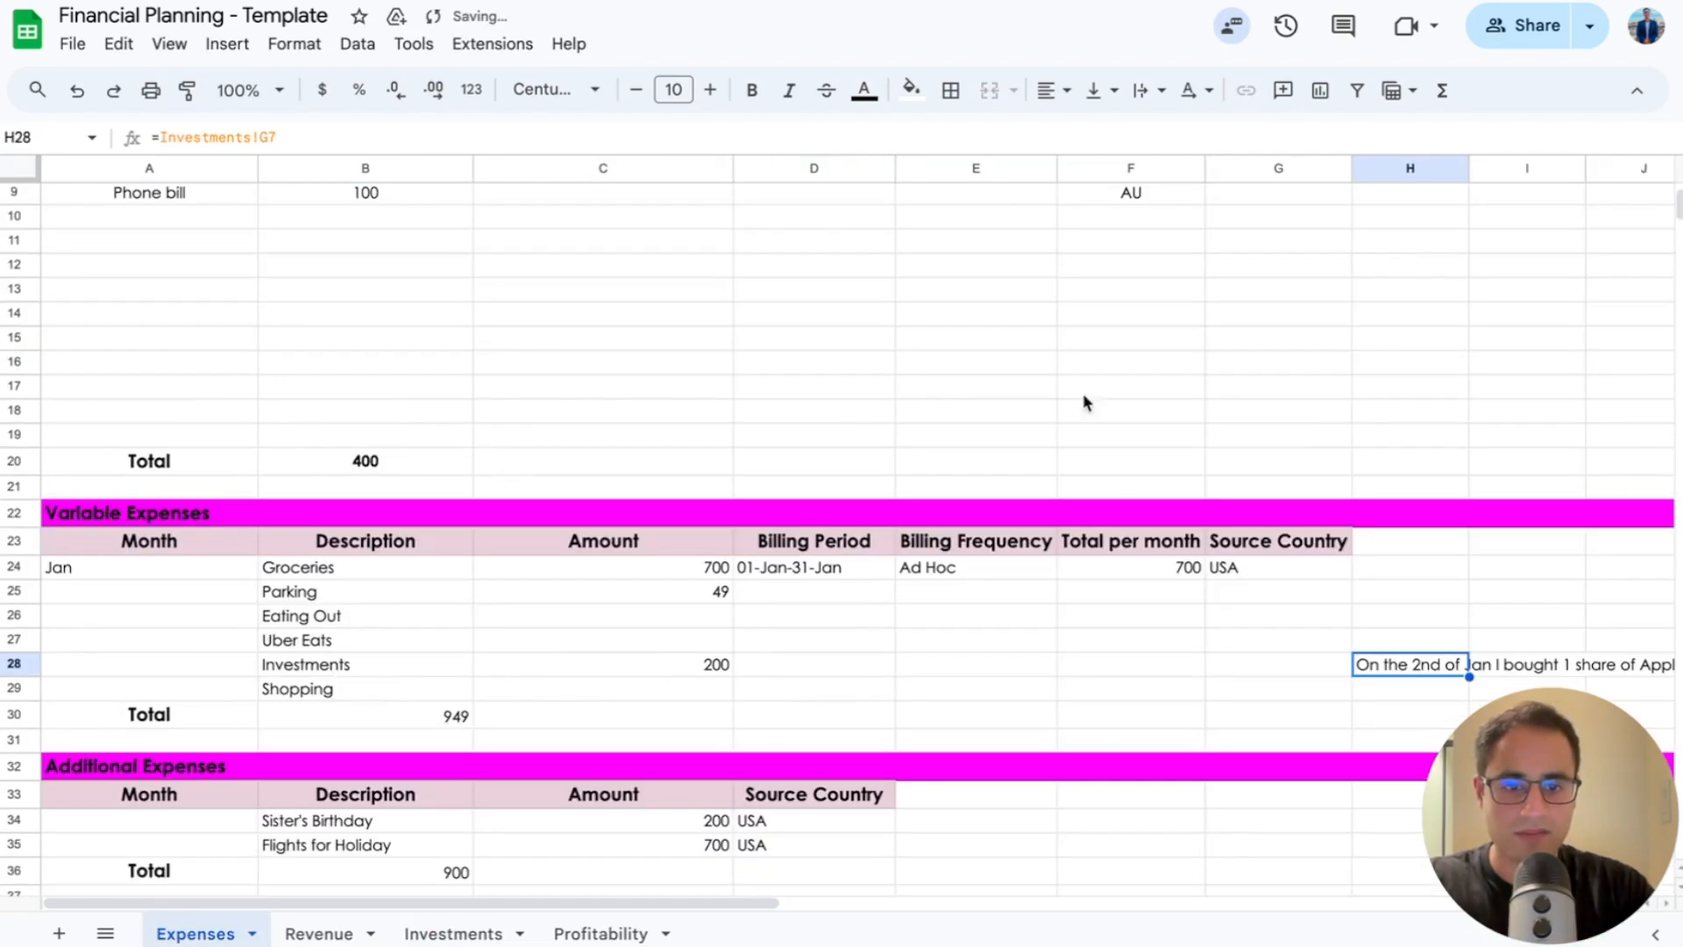
Step: Add a "Notes" column header in H23 of the Variable Expenses table, copying the formatted Source Country header
{"action": "left_click", "coordinate": [1402, 531]}
{"action": "key", "text": "Left"}
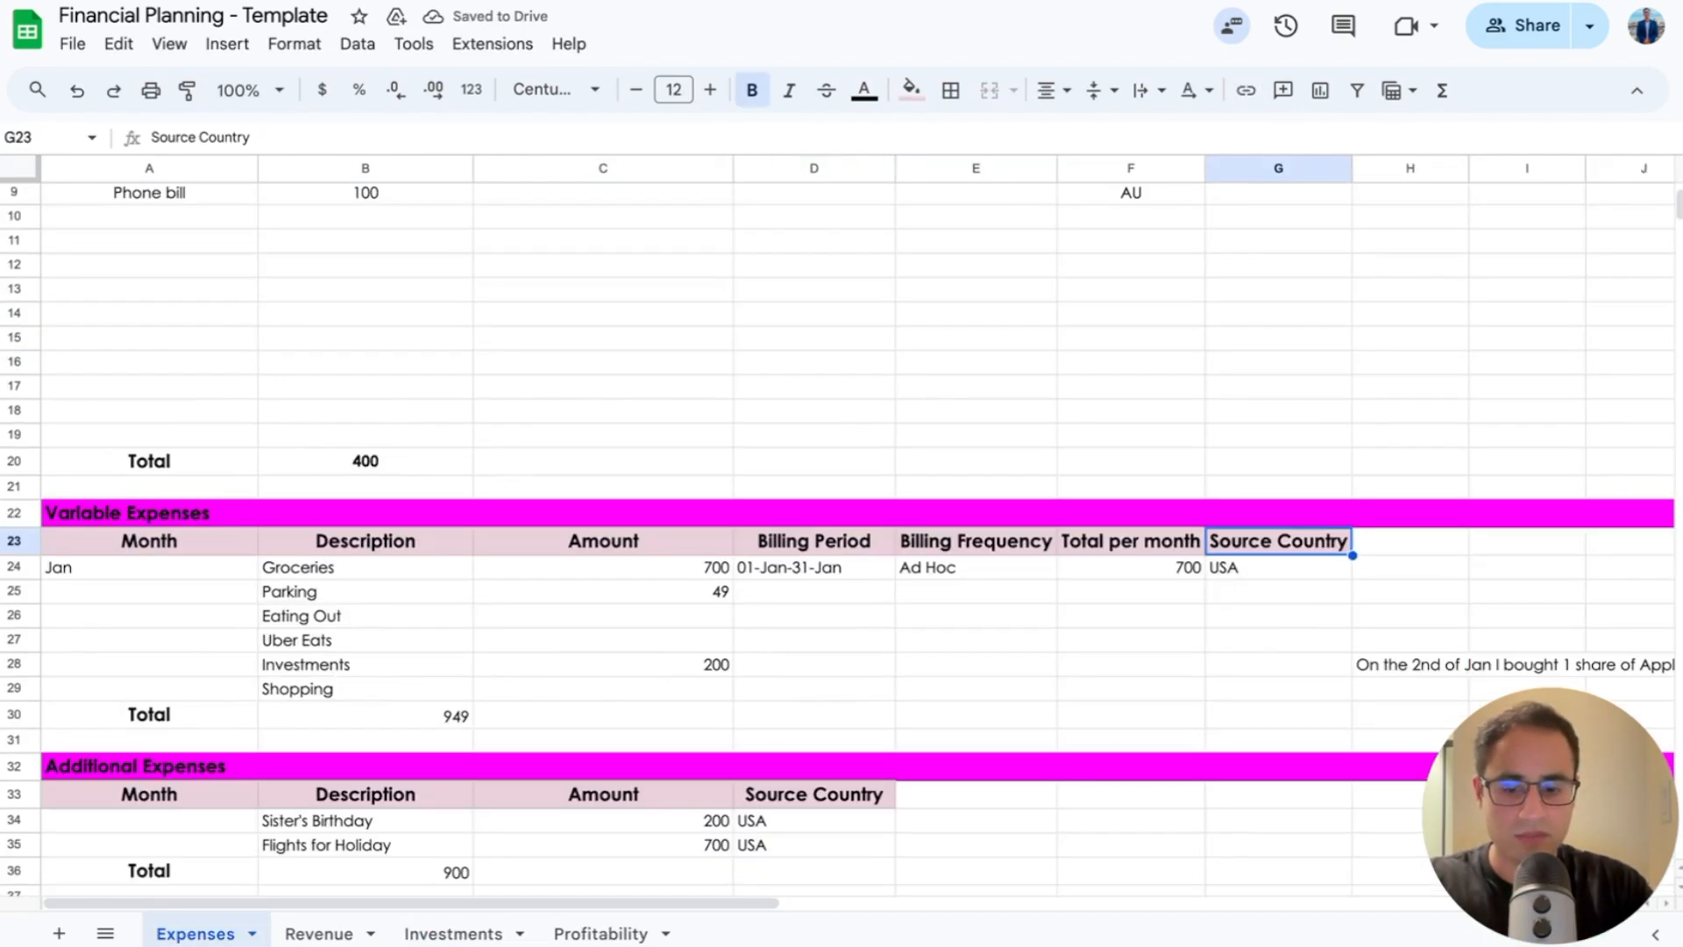
{"action": "key", "text": "ctrl+c"}
{"action": "key", "text": "Right"}
{"action": "key", "text": "ctrl+v"}
{"action": "key", "text": "Return"}
{"action": "key", "text": "ctrl+a"}
{"action": "type", "text": "Note"}
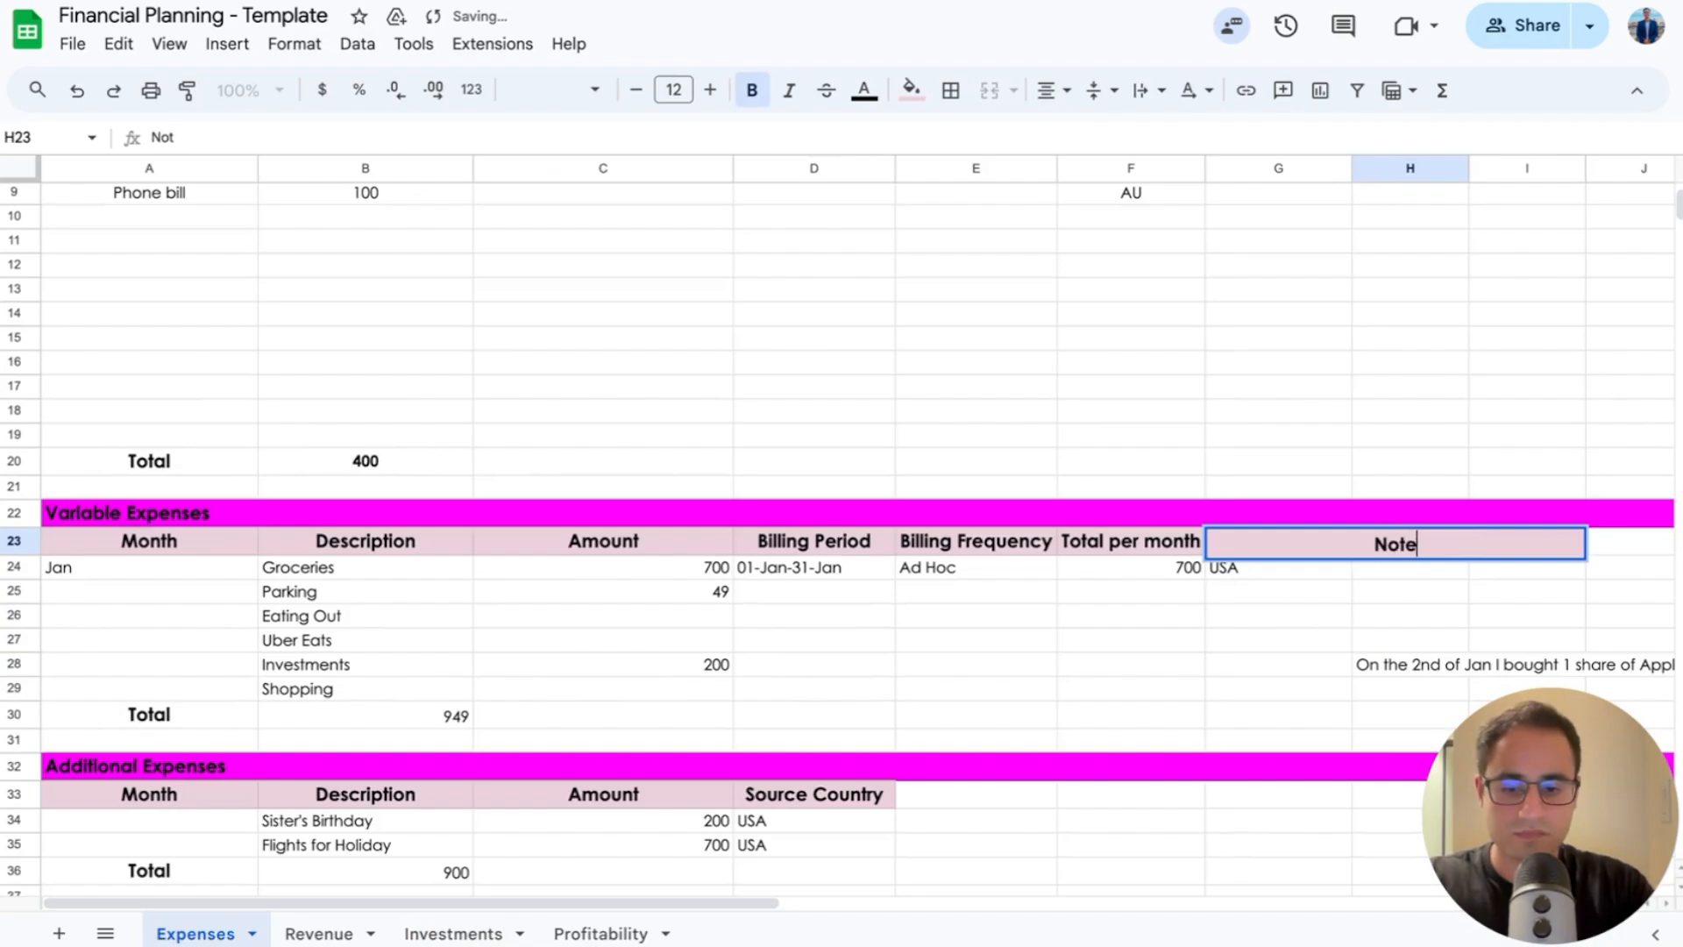
{"action": "type", "text": "s"}
{"action": "key", "text": "Return"}
Step: Fit the width of column H on the Expenses sheet to the linked note's text
{"action": "left_click", "coordinate": [1447, 666]}
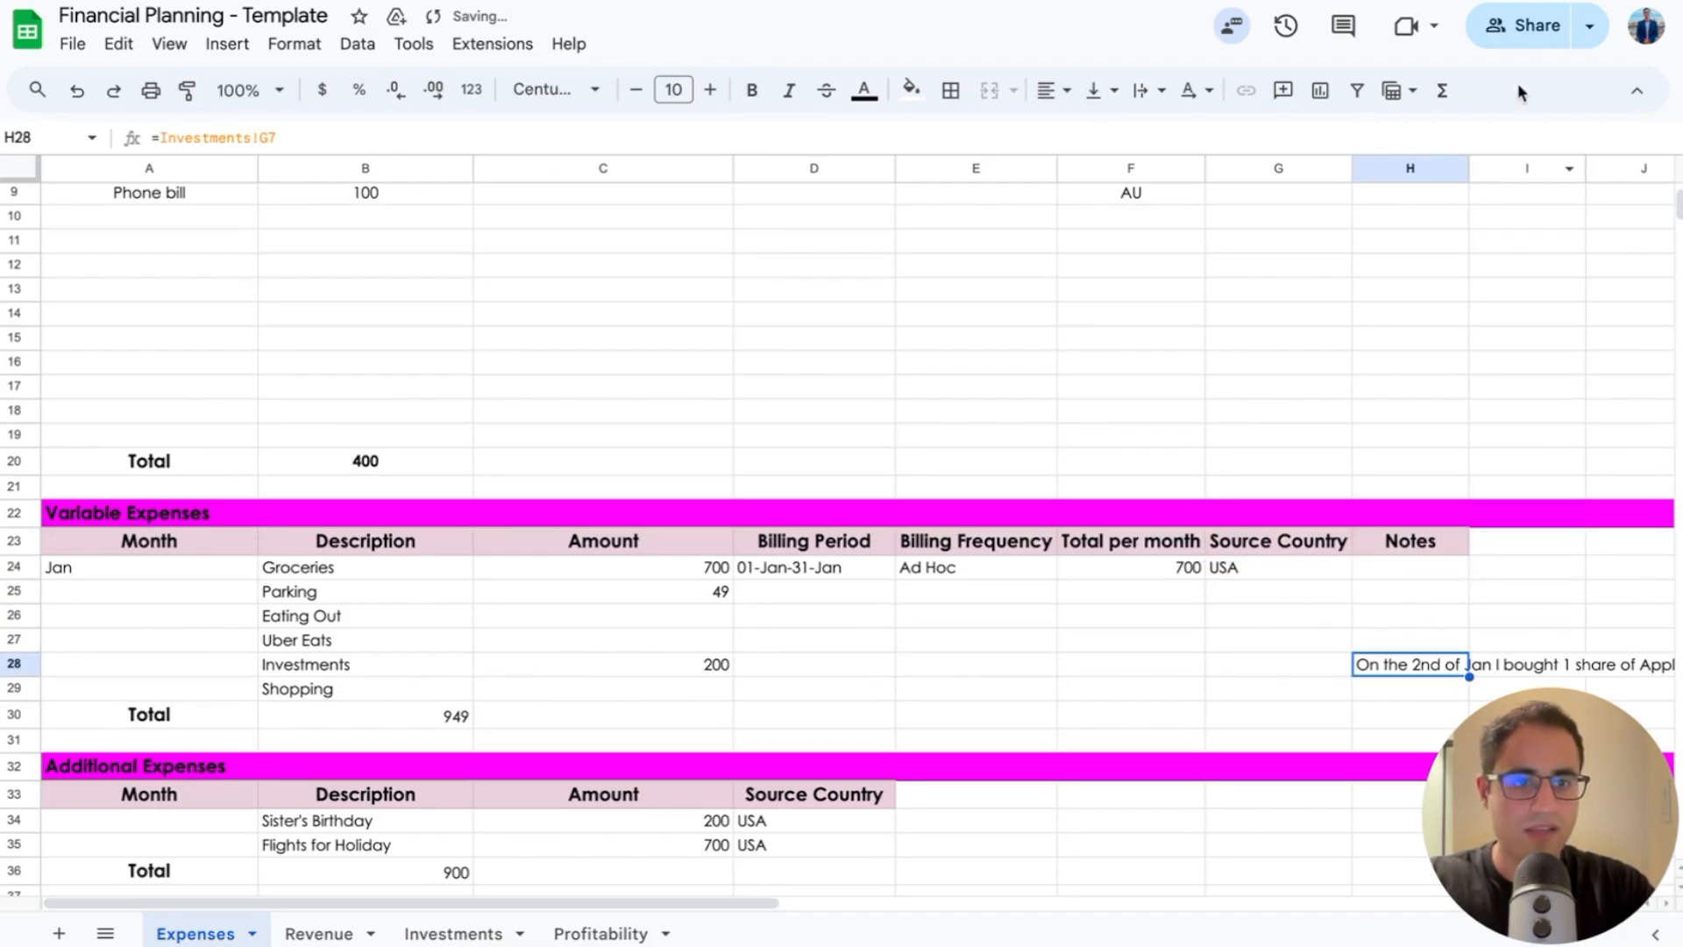
{"action": "double_click", "coordinate": [1470, 168]}
{"action": "scroll", "coordinate": [1348, 606], "scroll_direction": "down", "scroll_amount": 2}
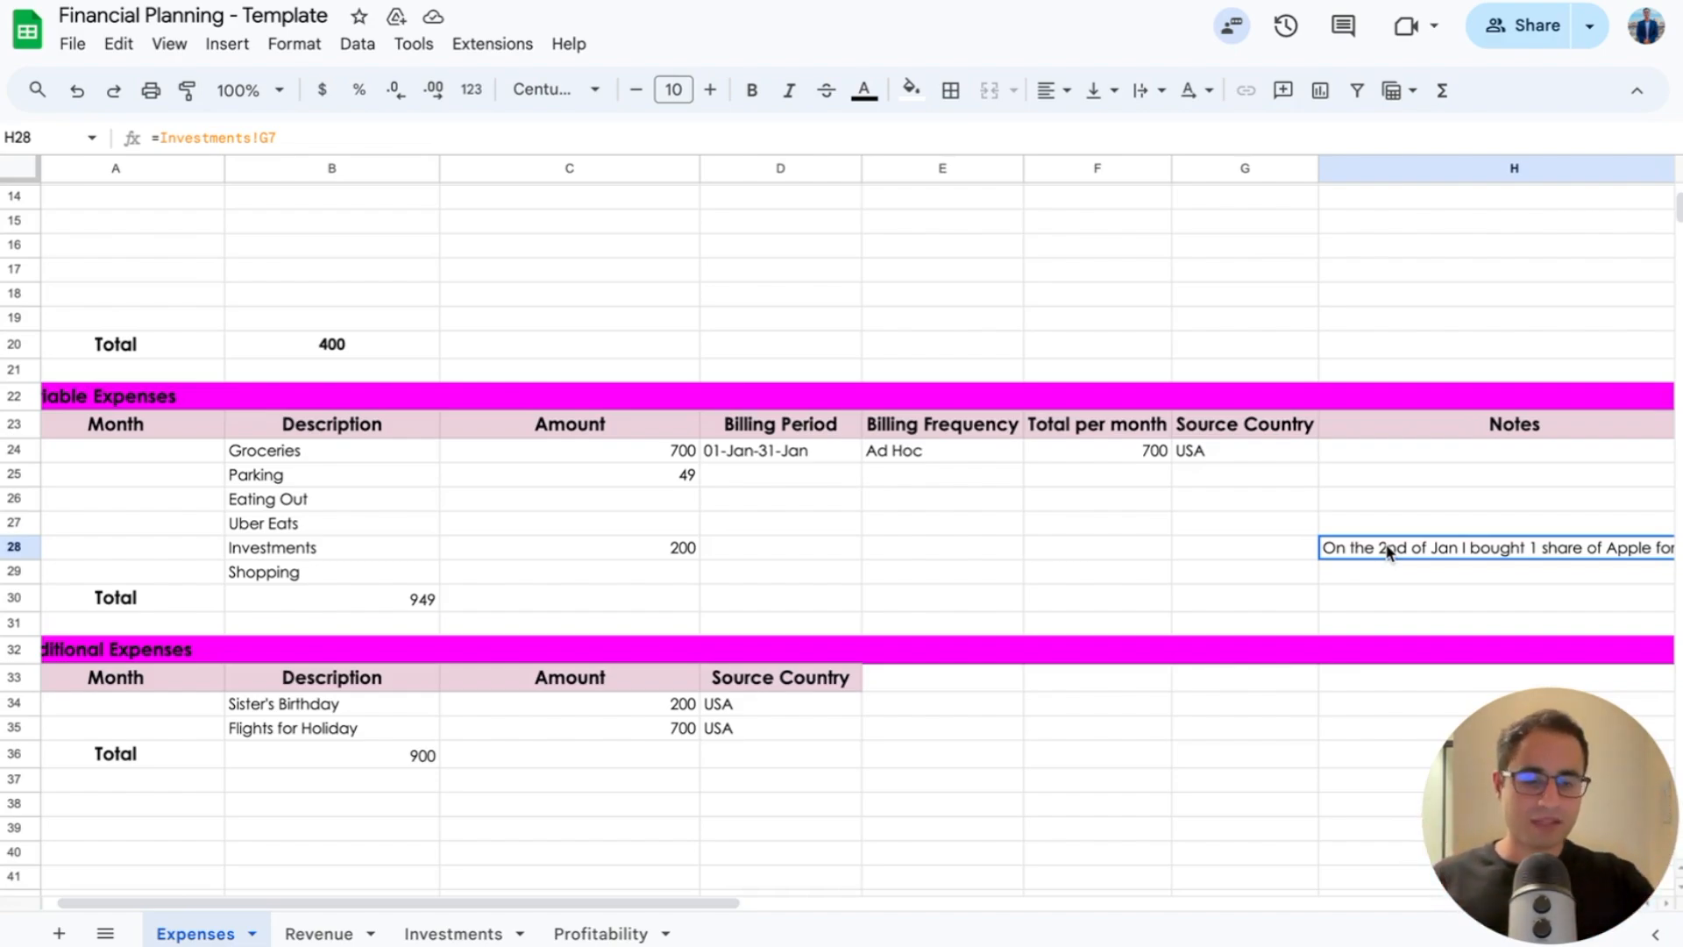
{"action": "left_click", "coordinate": [449, 933]}
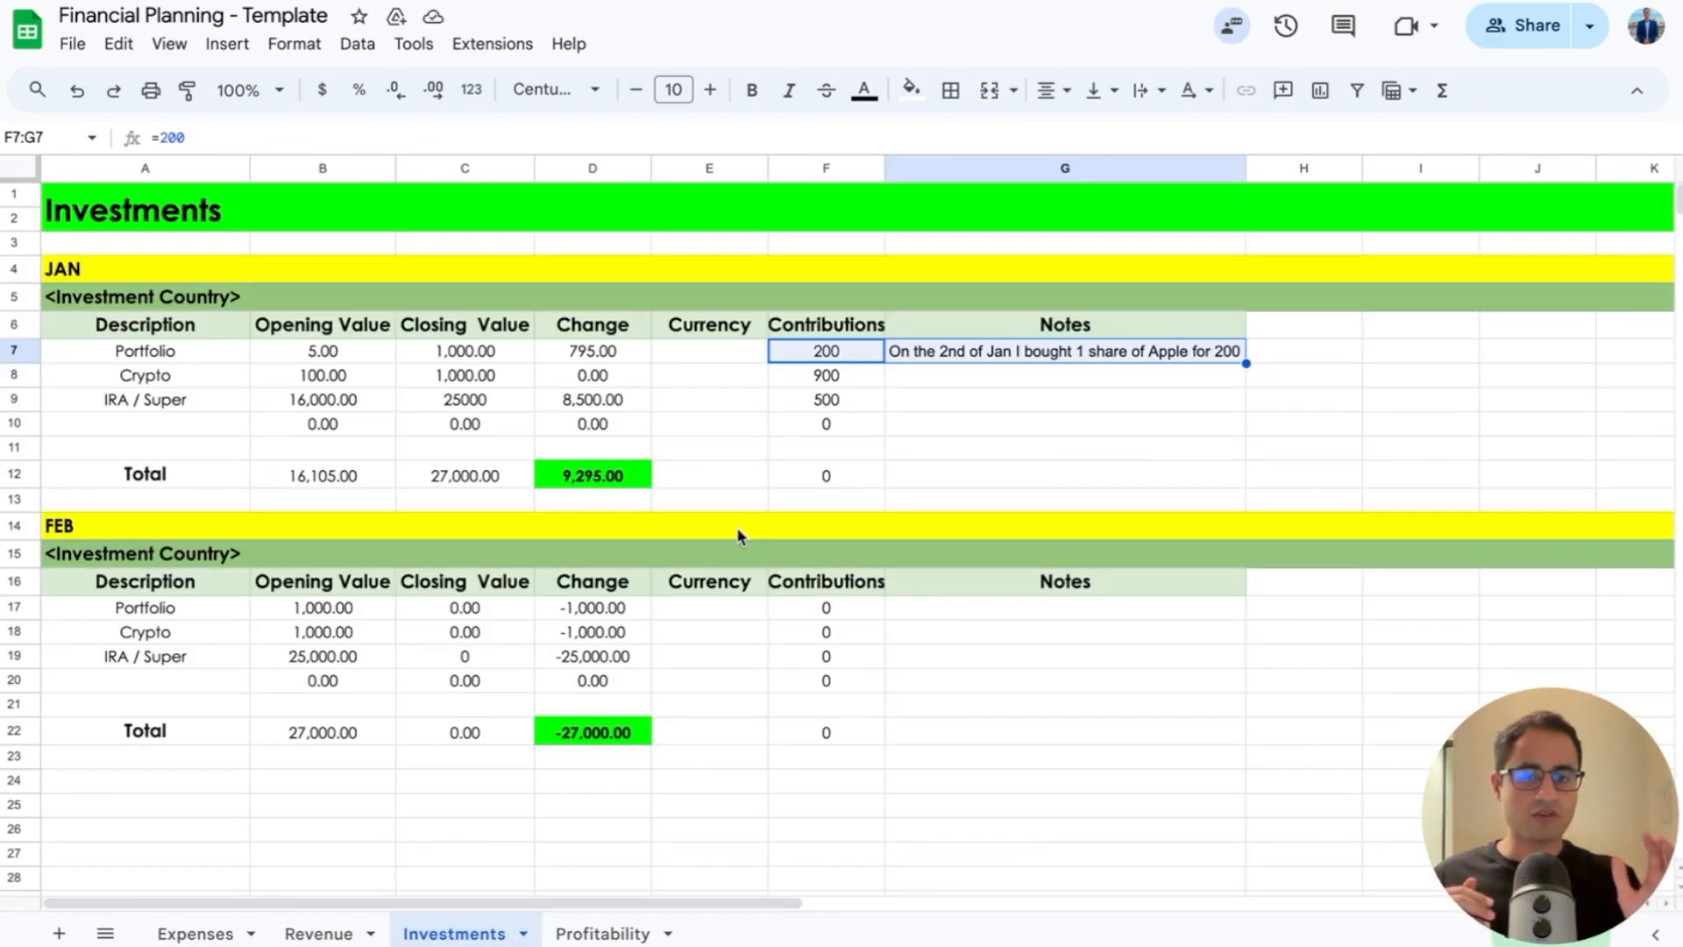
{"action": "left_click", "coordinate": [927, 410]}
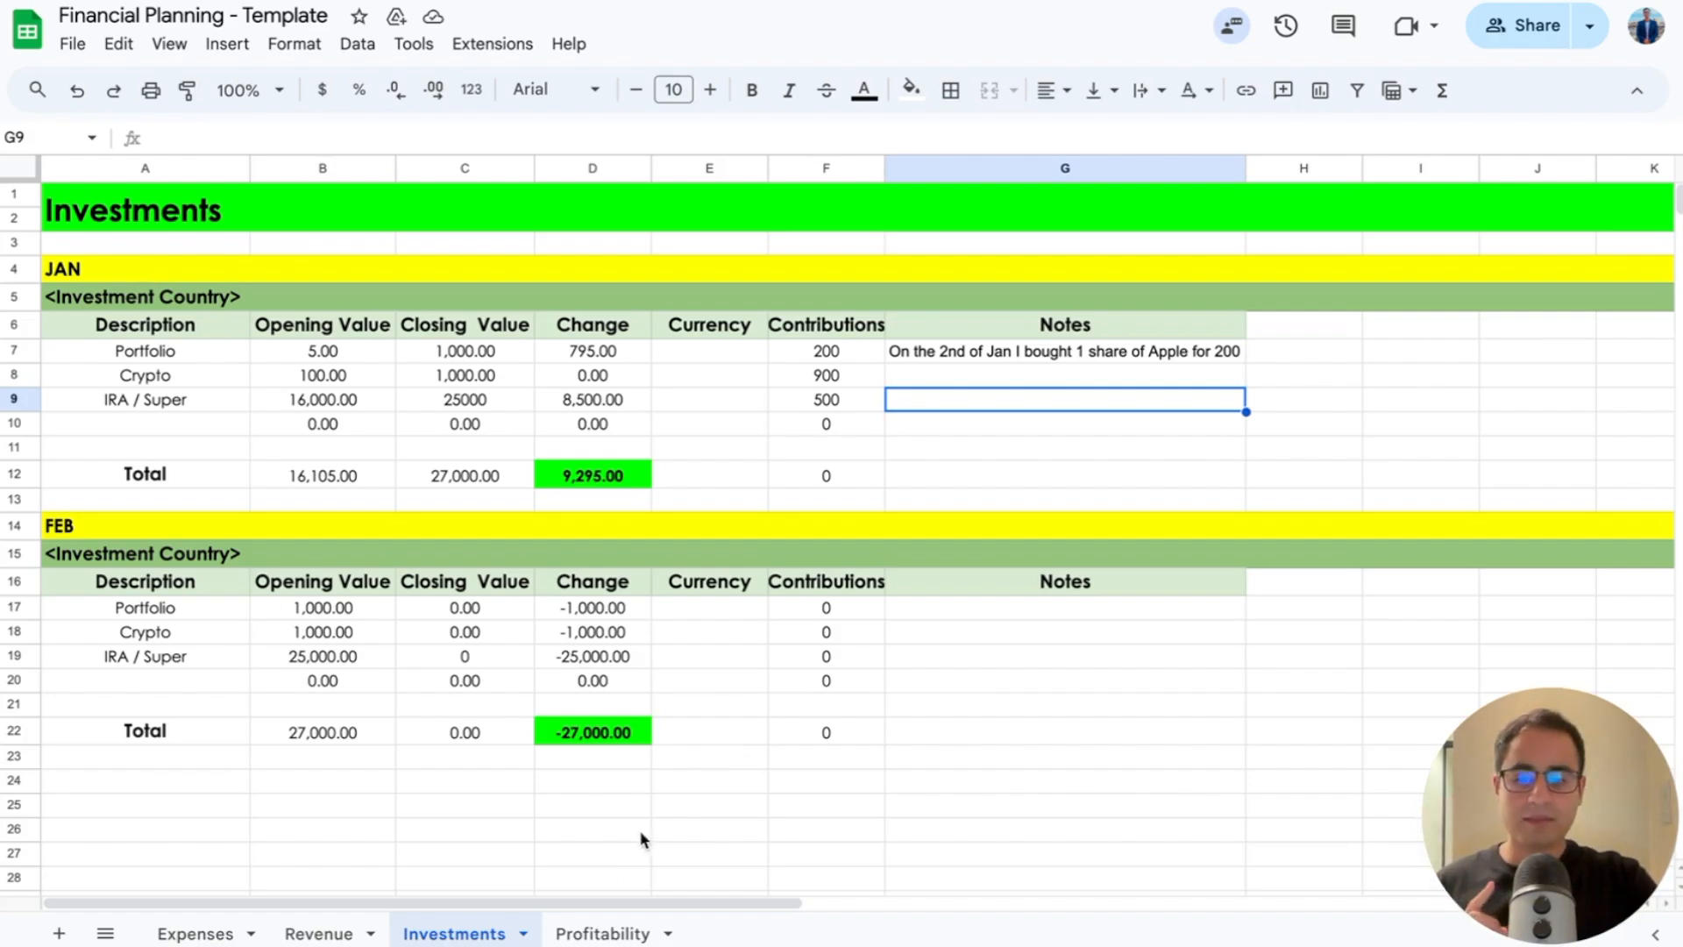
Step: On the Profitability sheet, enter Jan as the month in row 5 with a Bank Opening Balance of 9000
{"action": "left_click", "coordinate": [592, 935]}
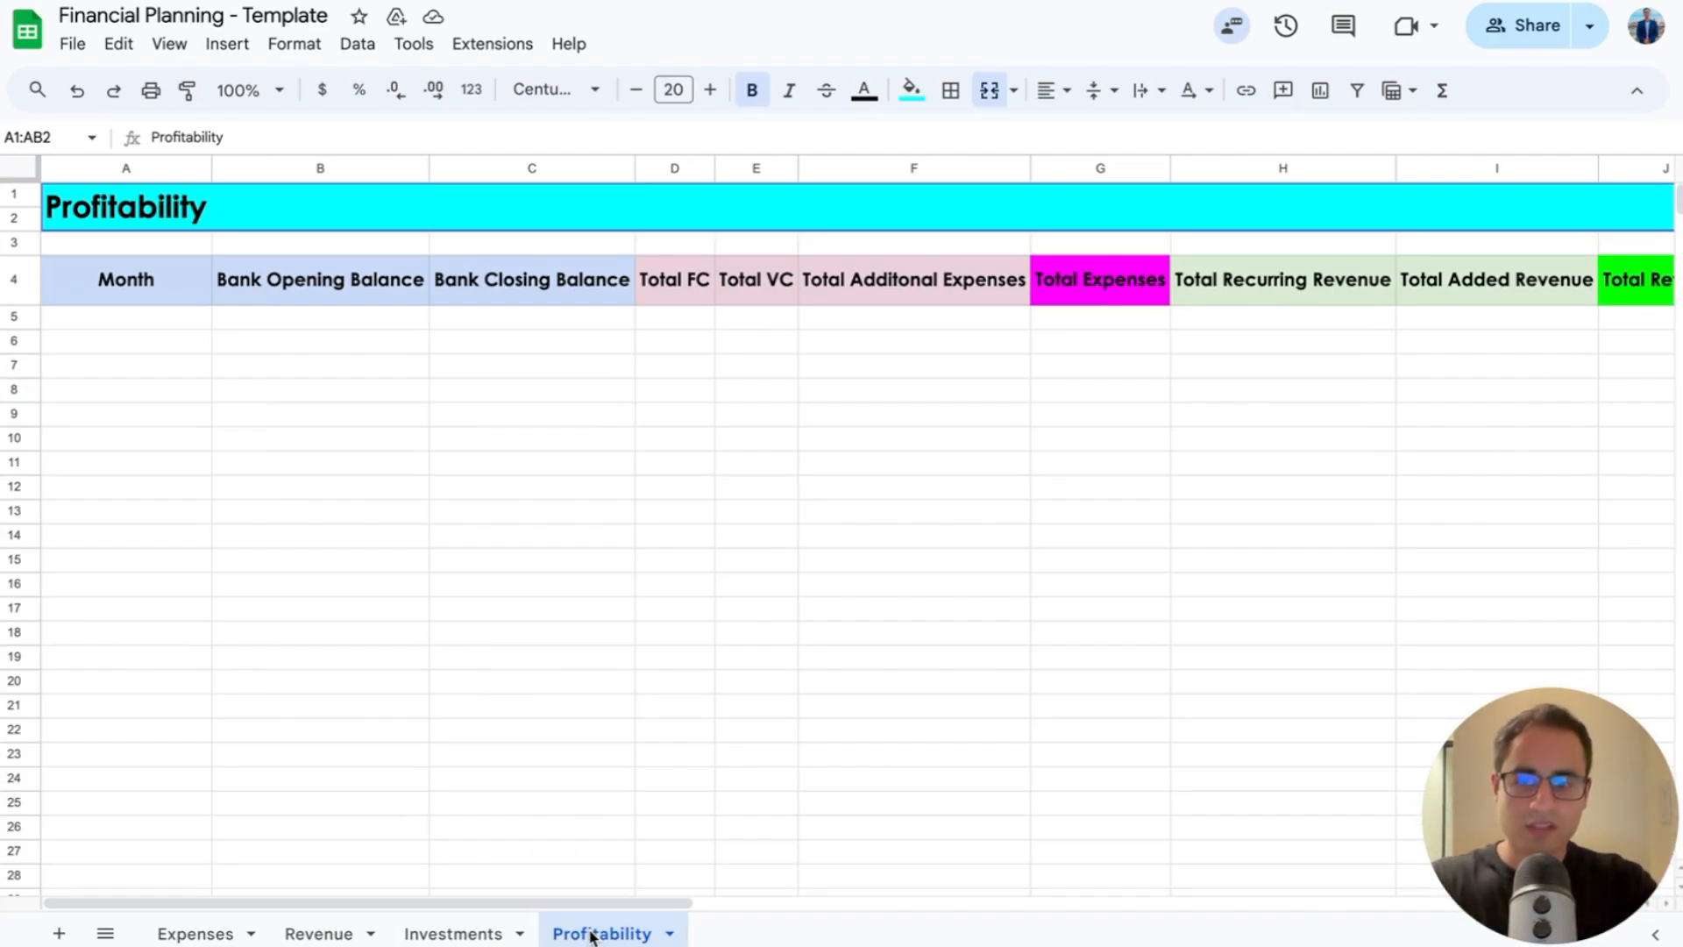
{"action": "left_click", "coordinate": [161, 319]}
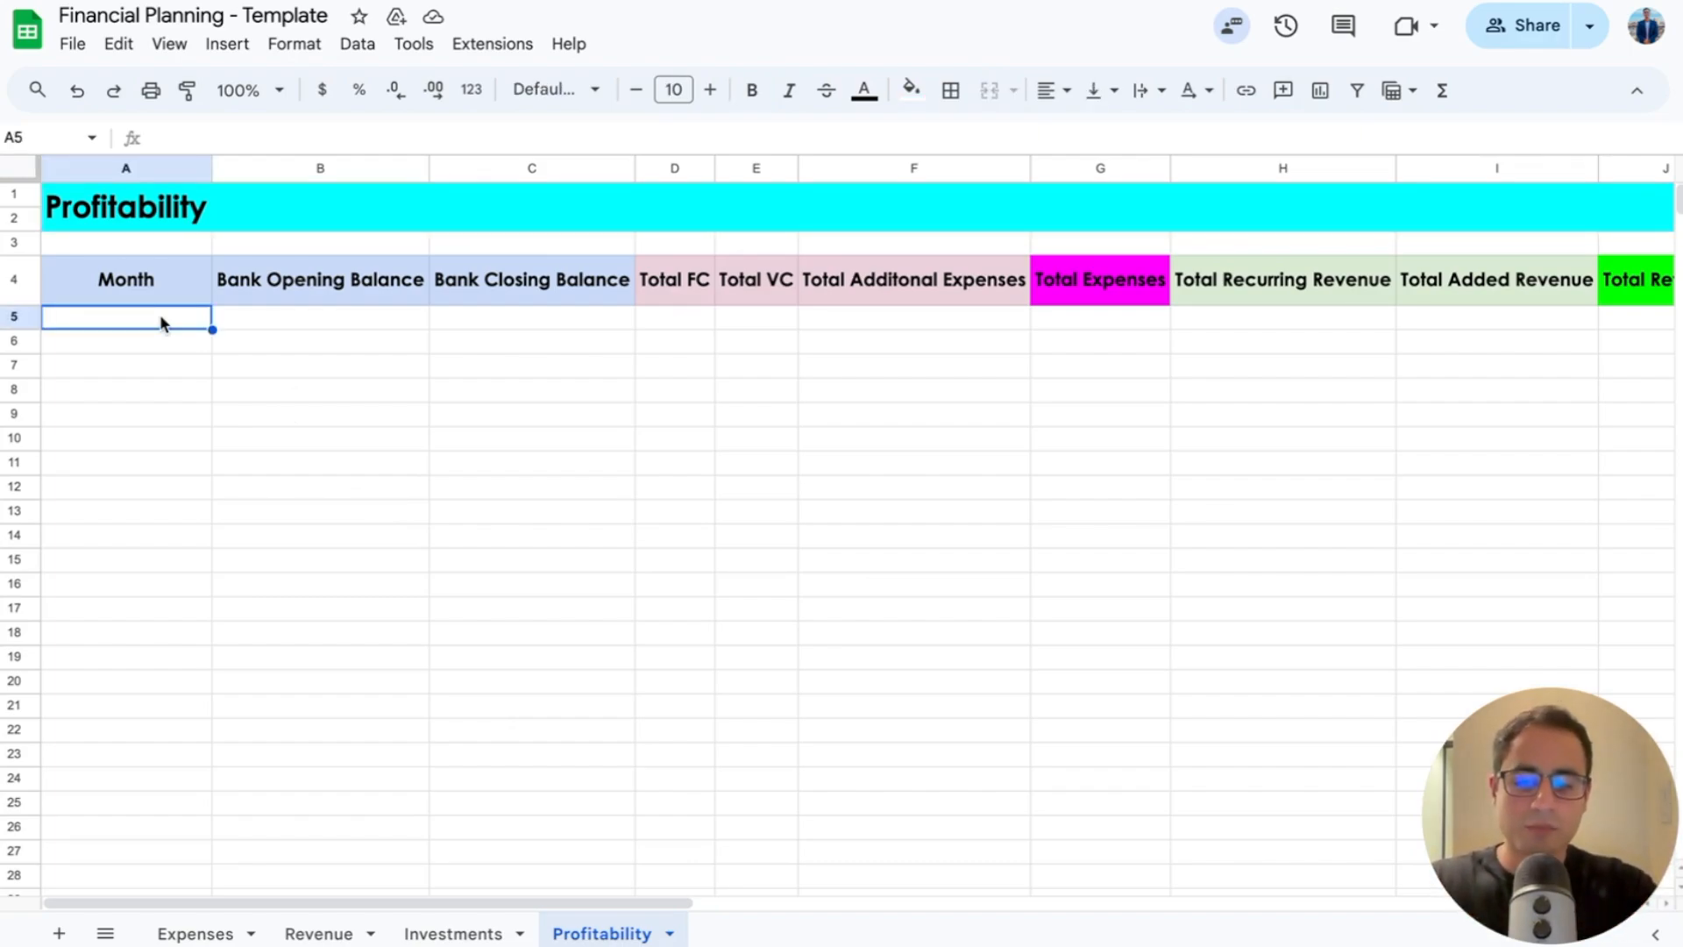
{"action": "type", "text": "Jan"}
{"action": "key", "text": "Return"}
{"action": "key", "text": "Up"}
{"action": "key", "text": "Right"}
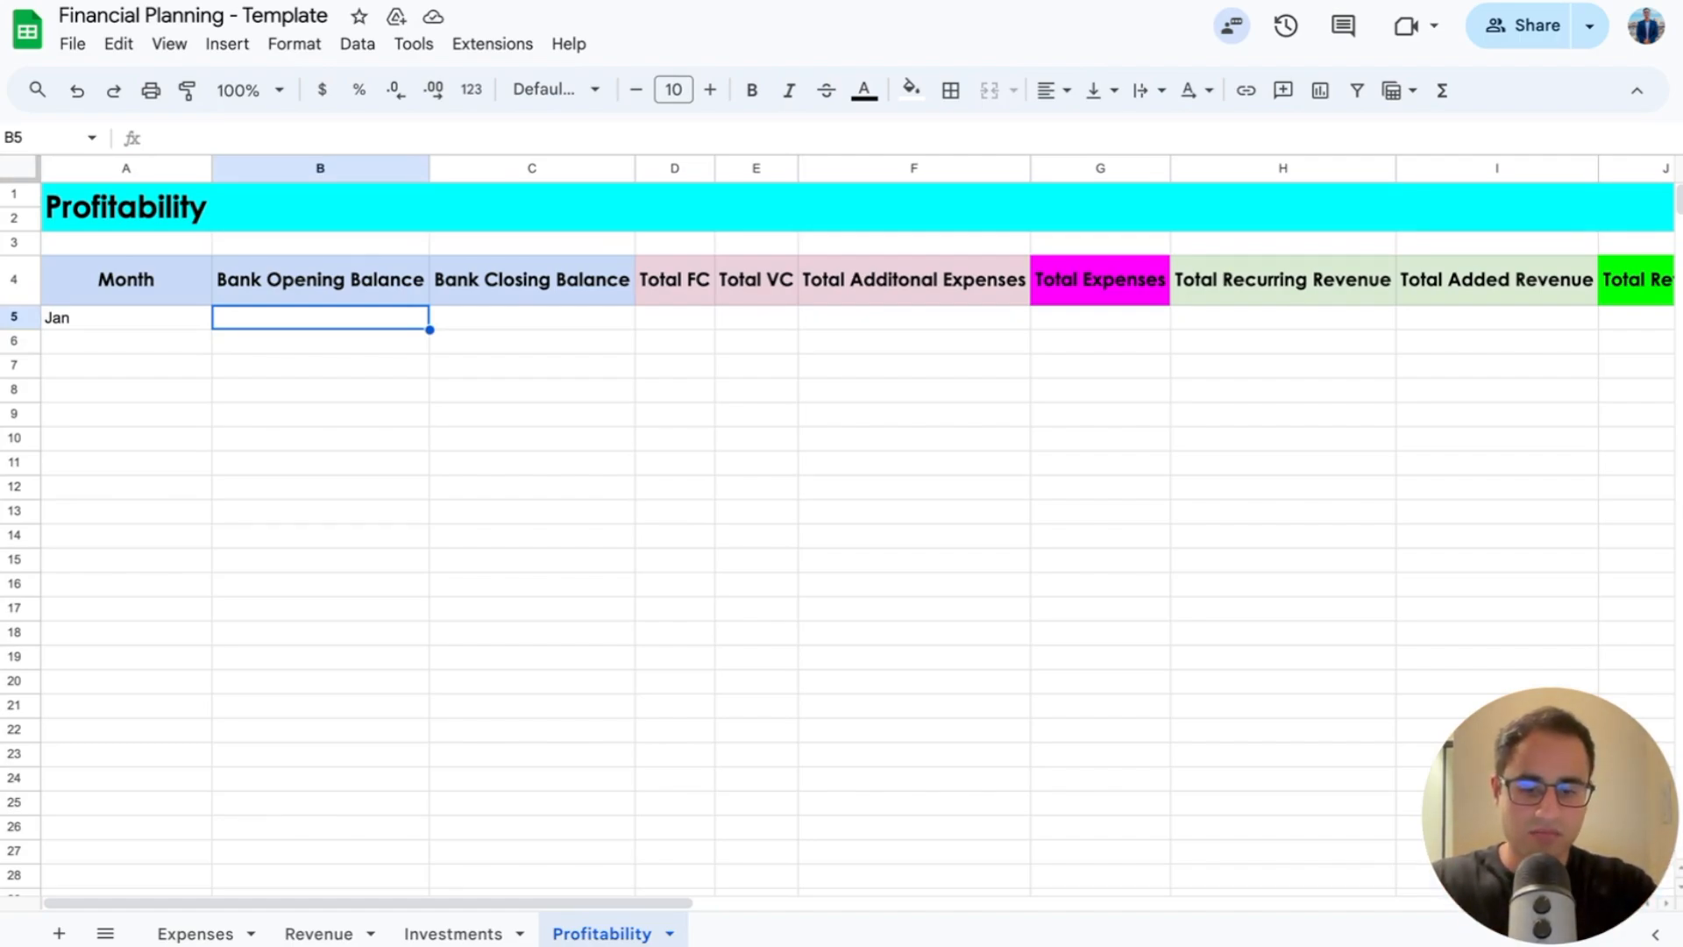
{"action": "type", "text": "9000"}
{"action": "key", "text": "Return"}
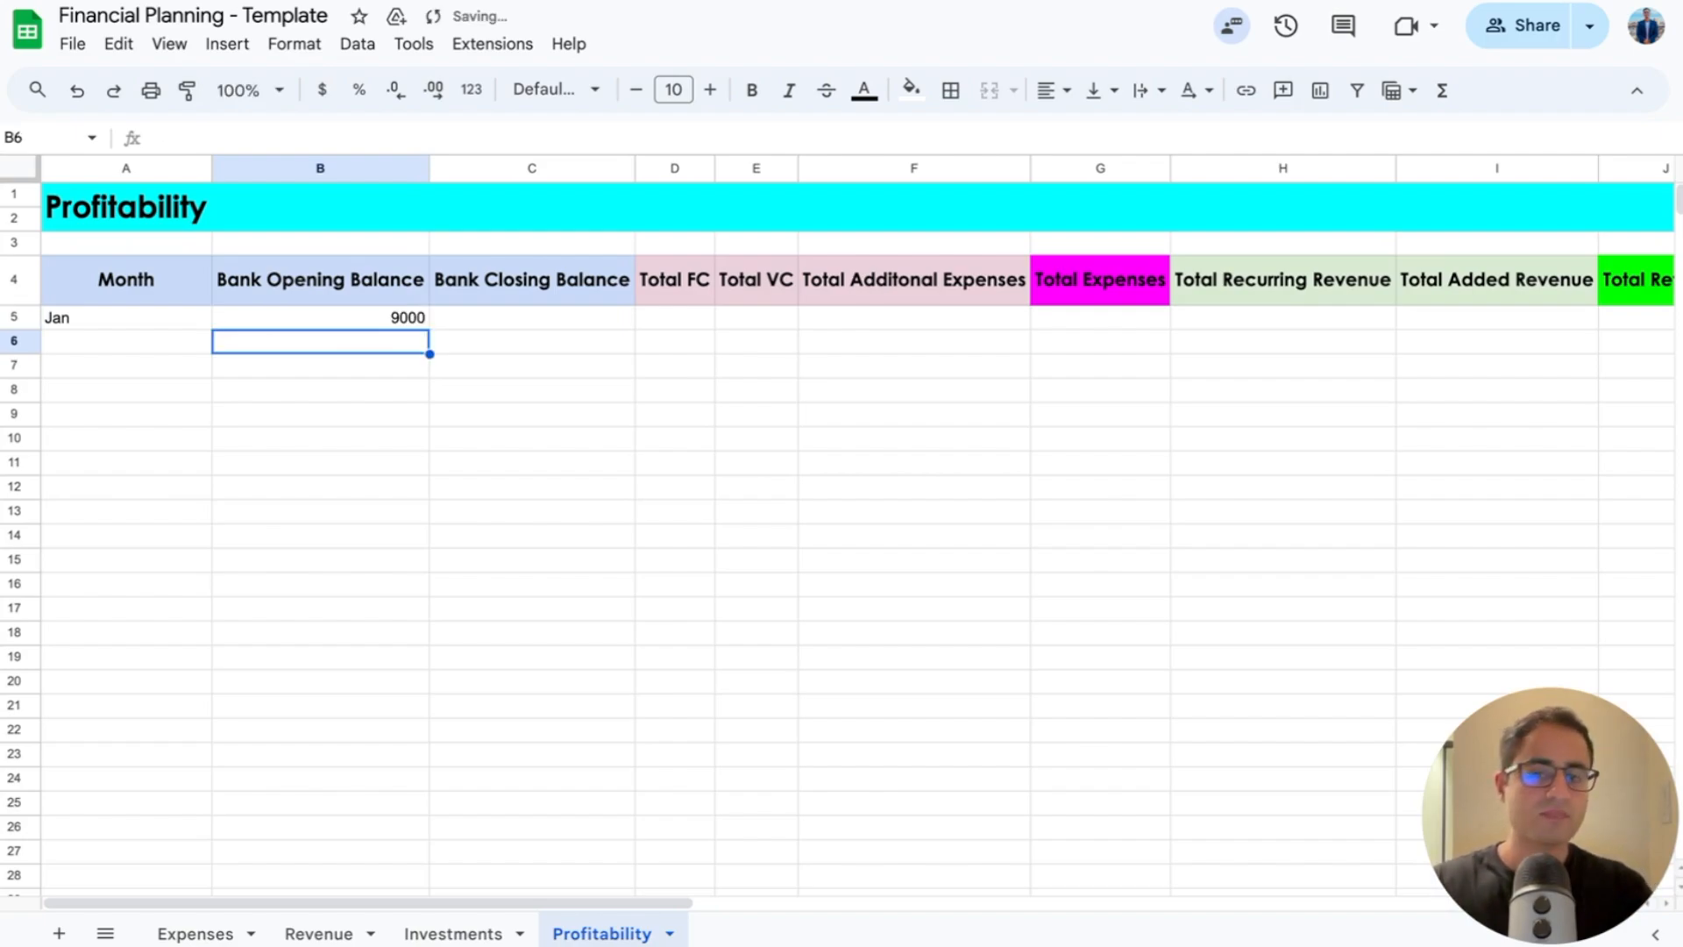
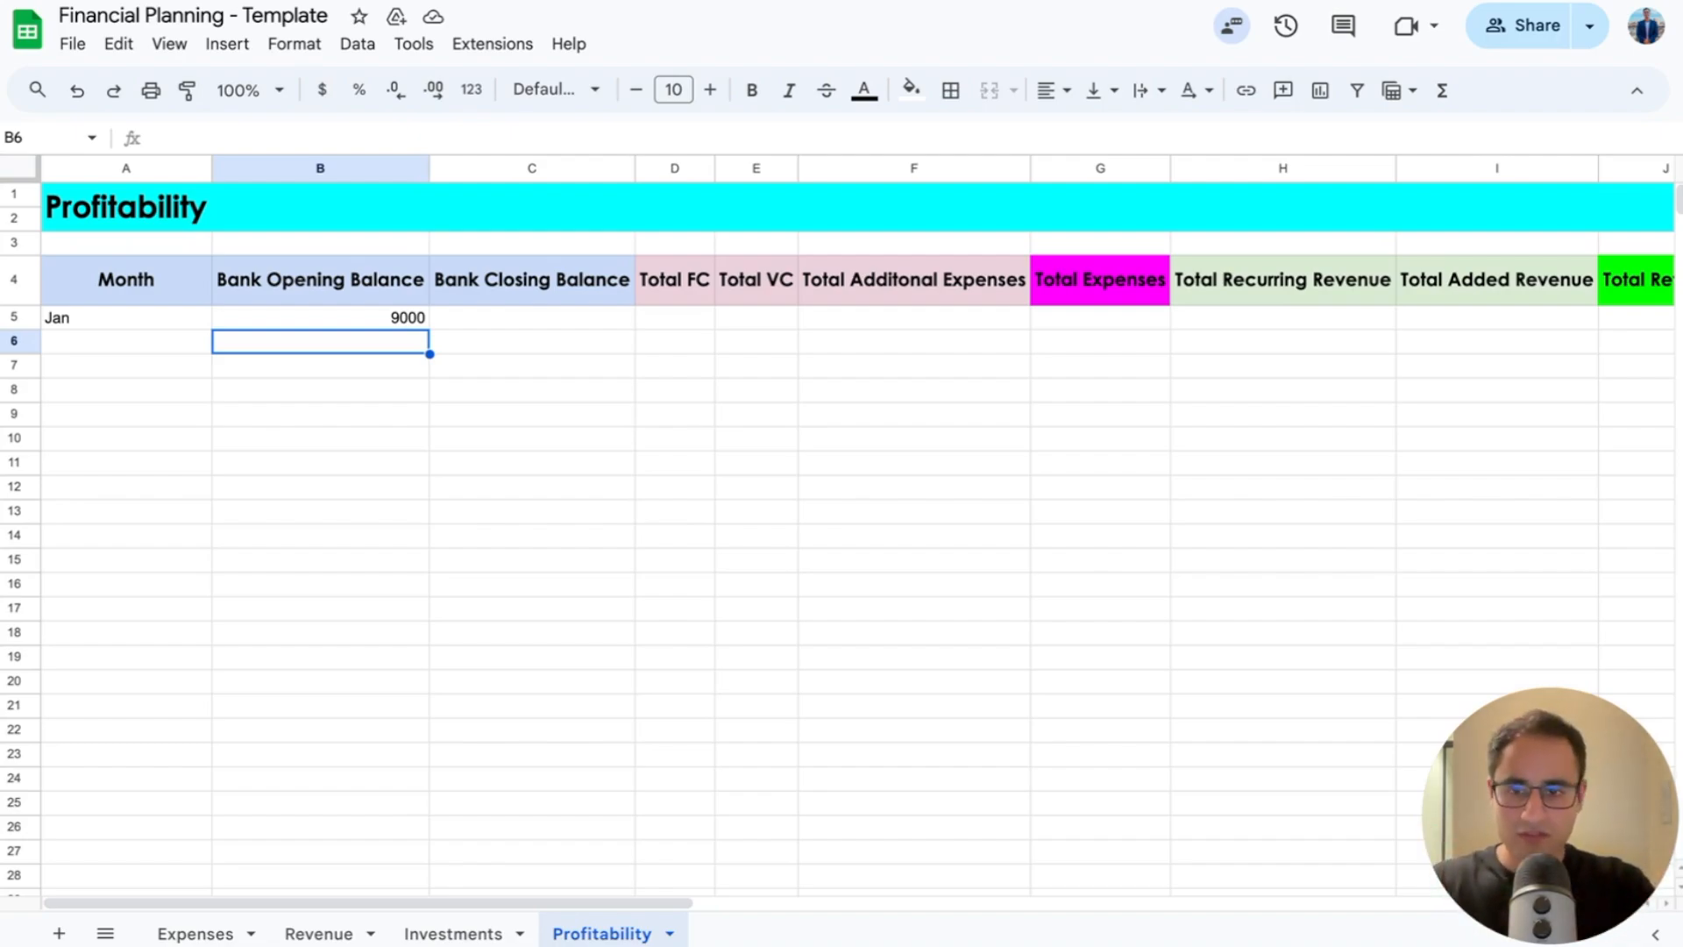
Step: Enter 1000 as the Bank Closing Balance for Jan in C5
{"action": "left_click", "coordinate": [278, 317]}
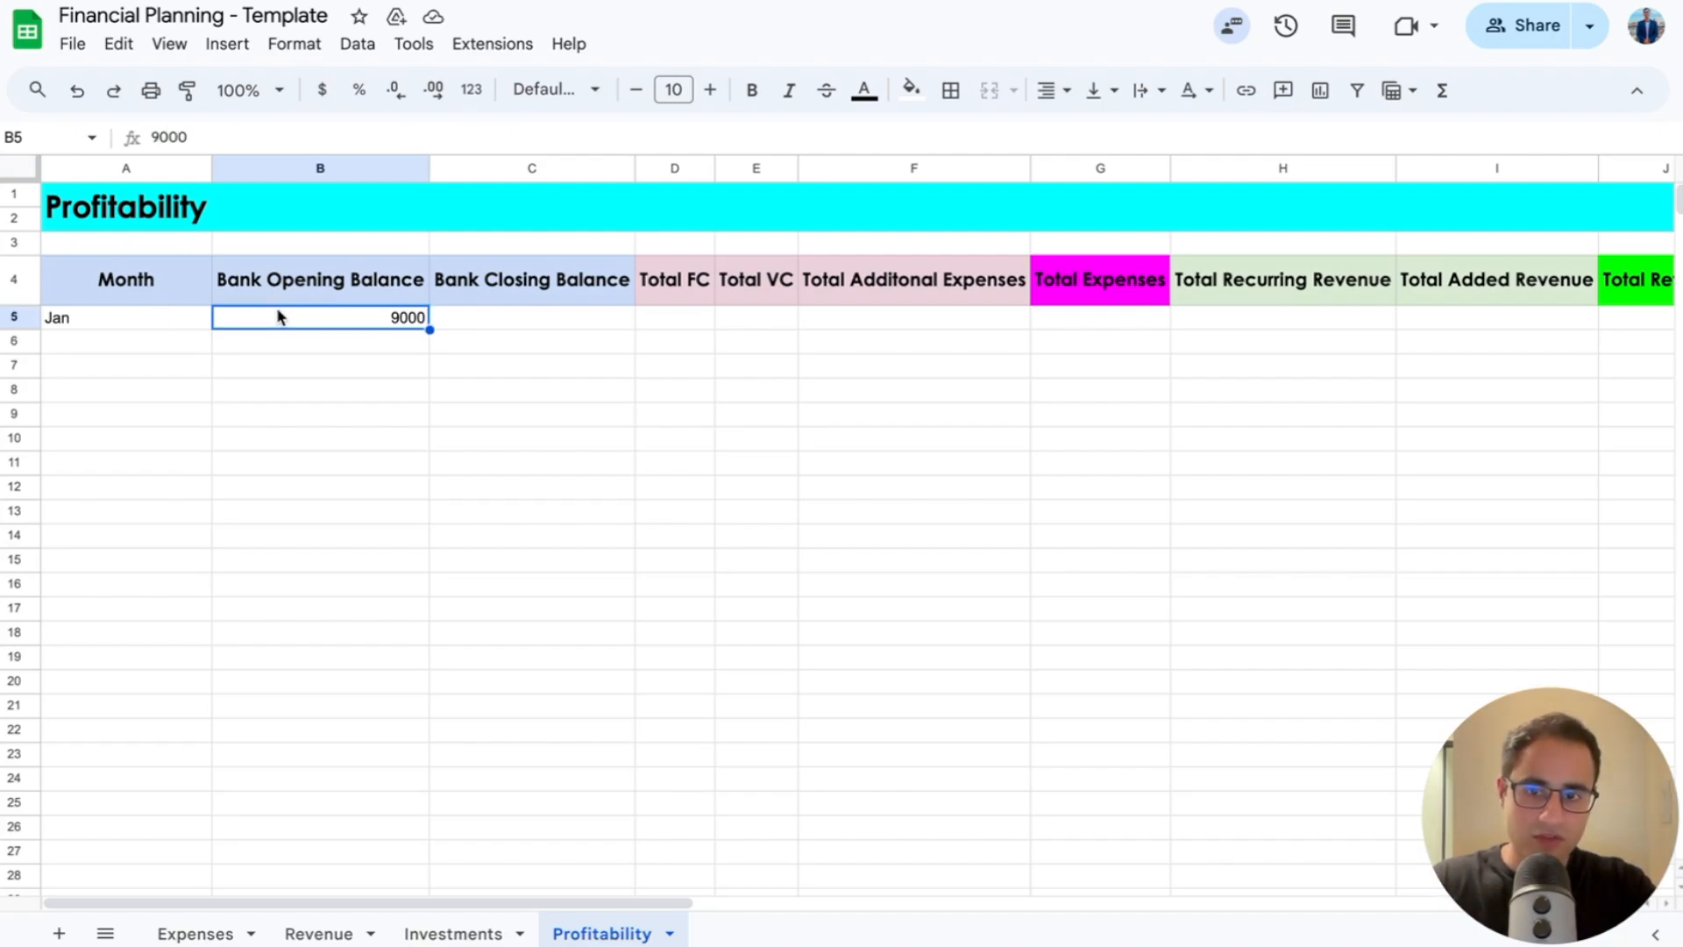
{"action": "key", "text": "Tab"}
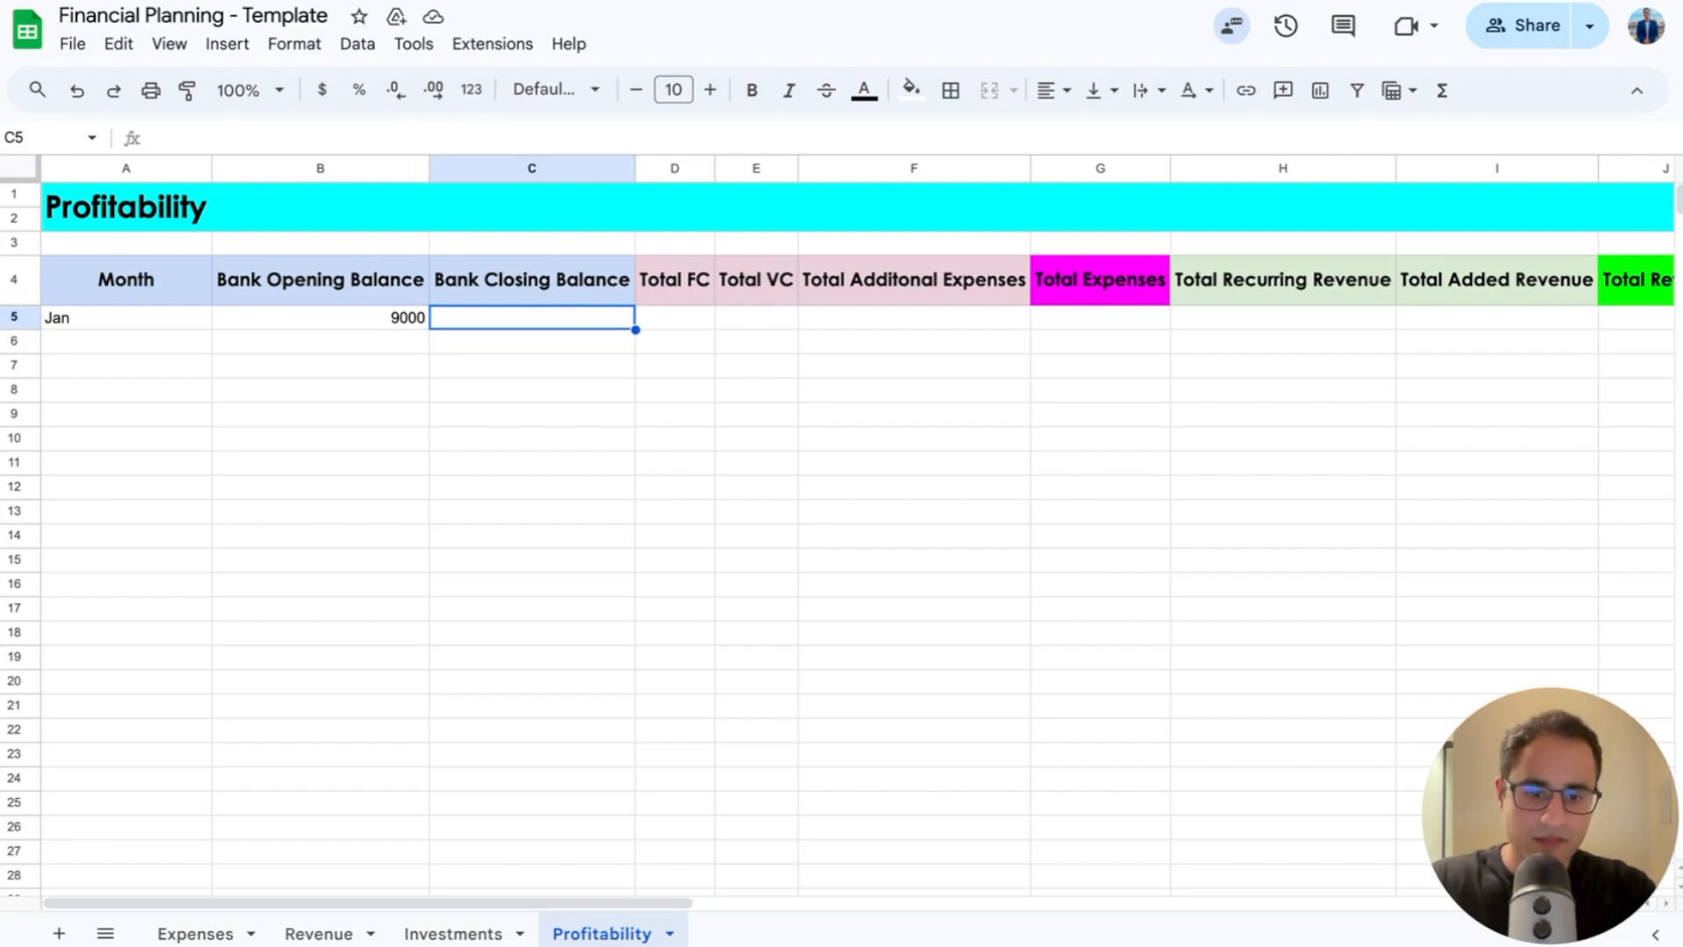
{"action": "type", "text": "=1000"}
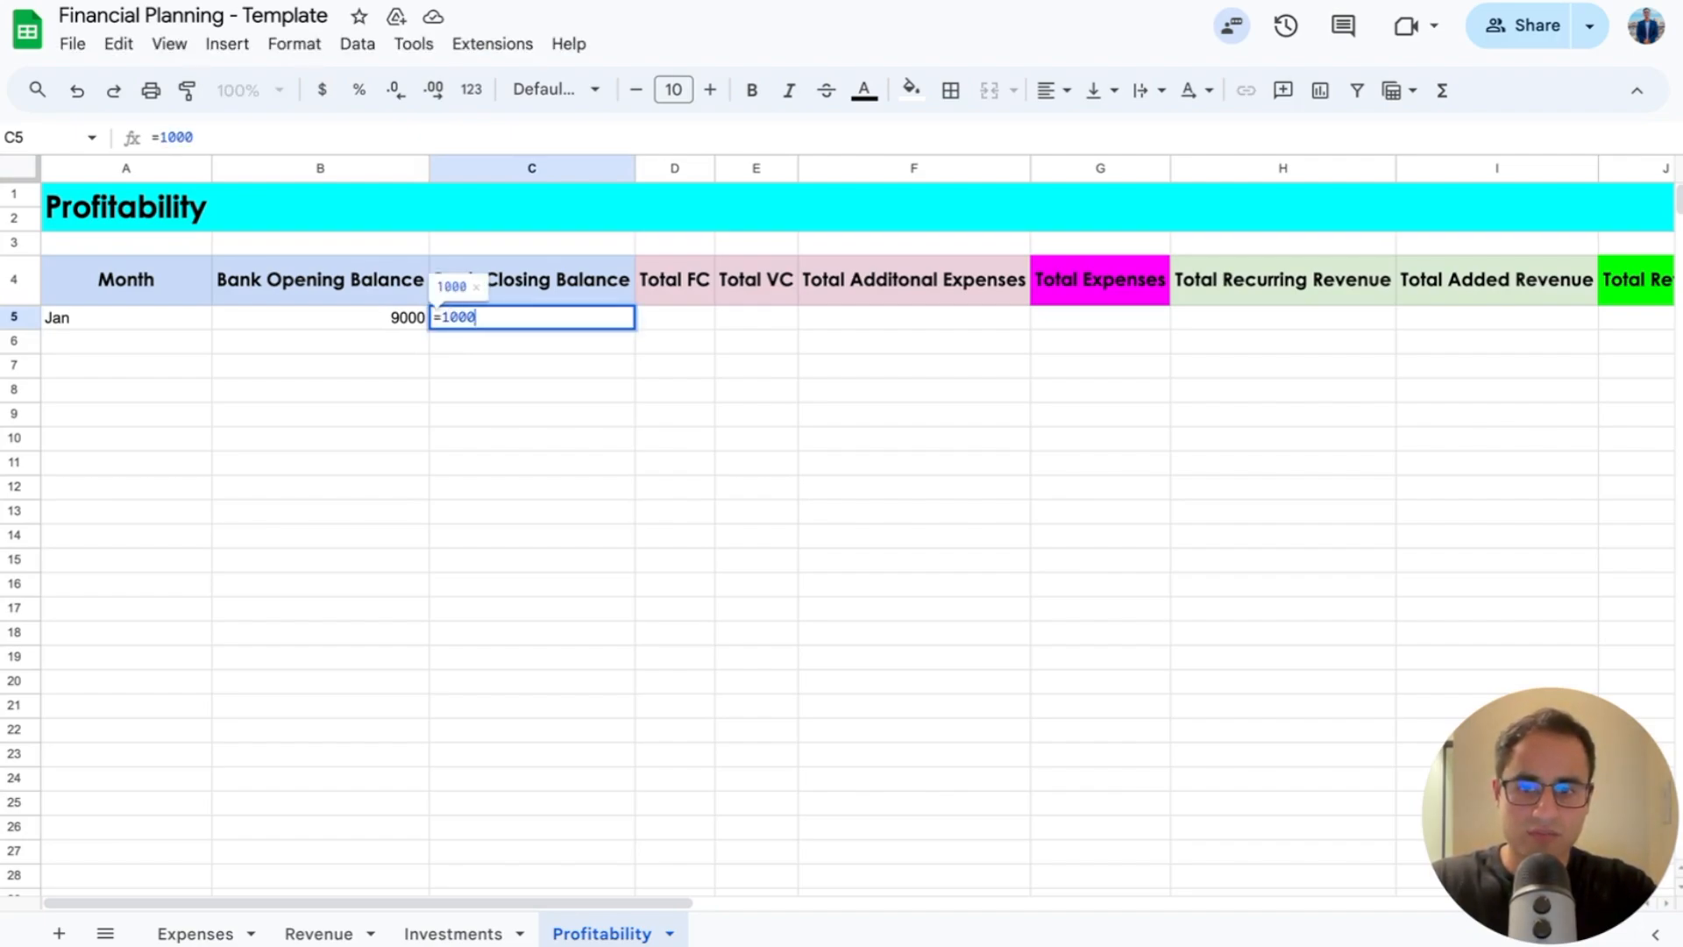
{"action": "key", "text": "Return"}
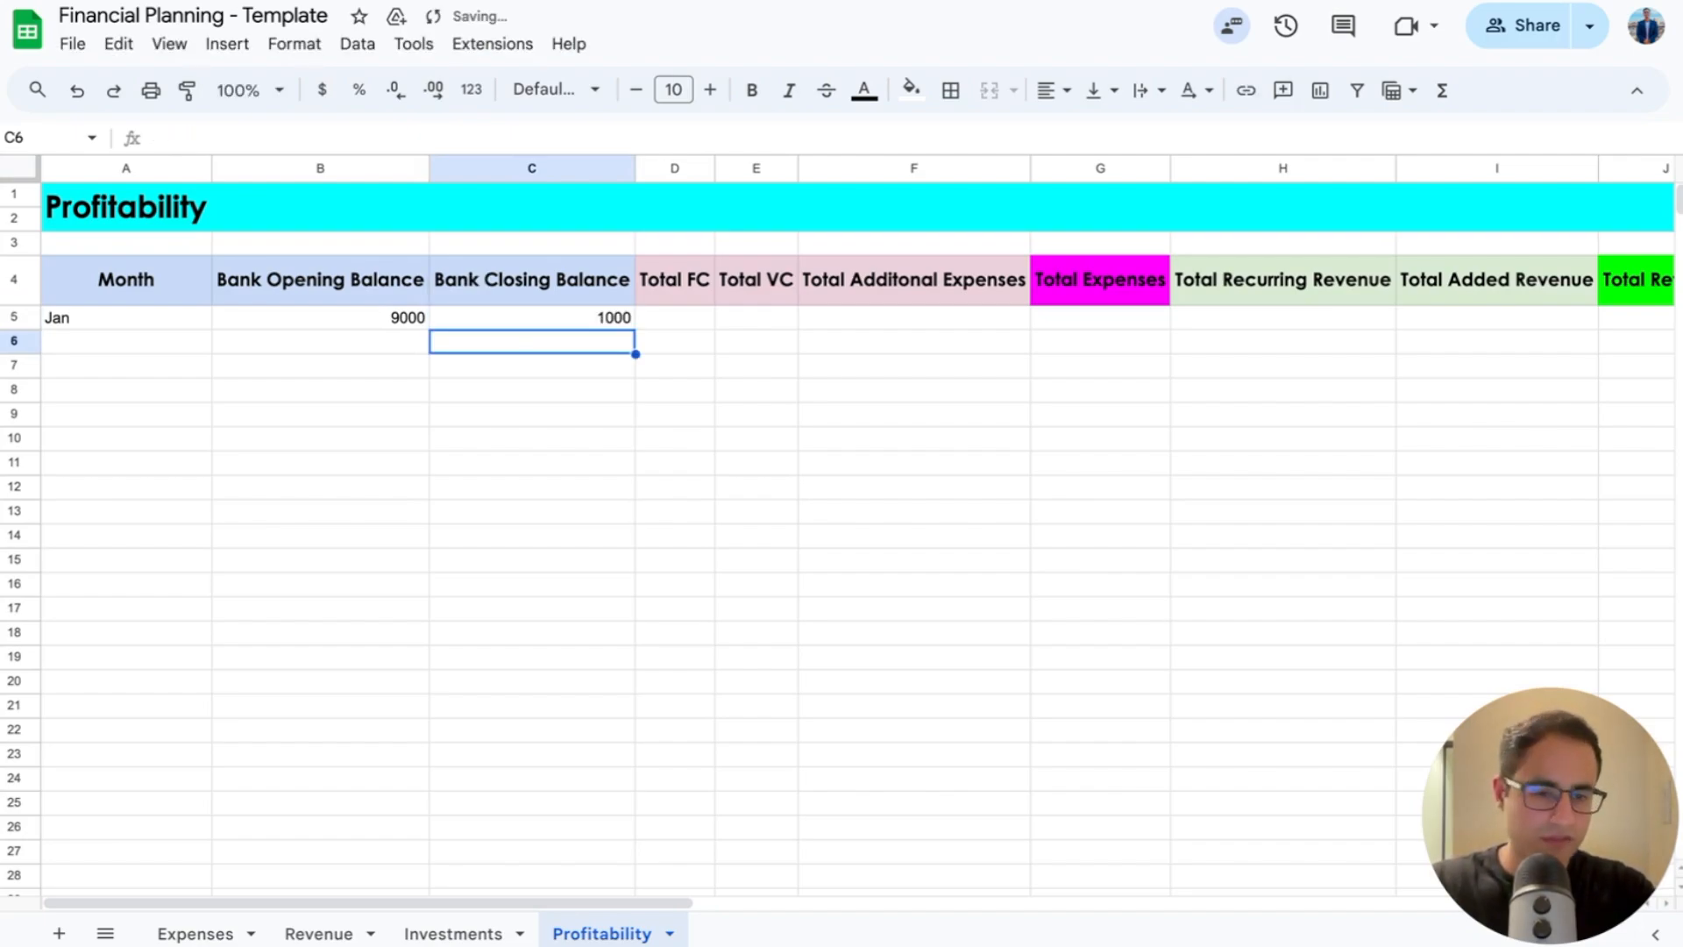
Step: Link Jan's Total FC in D5 to the Fixed Expenses total, Expenses!B20
{"action": "key", "text": "Up"}
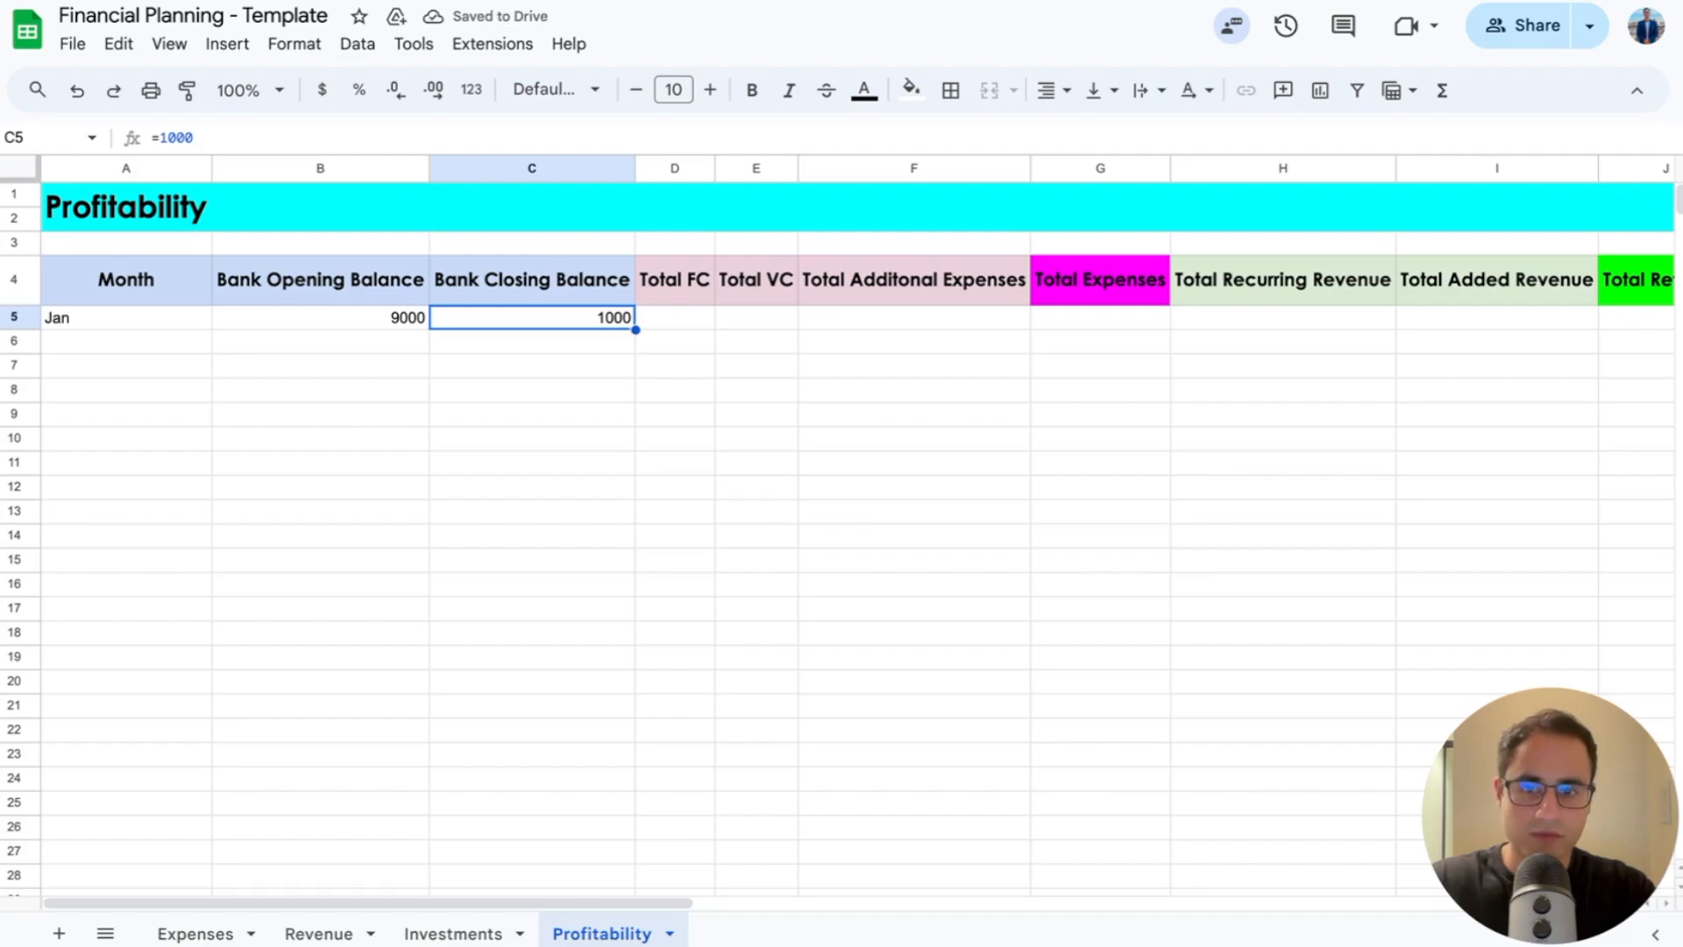
{"action": "key", "text": "Right"}
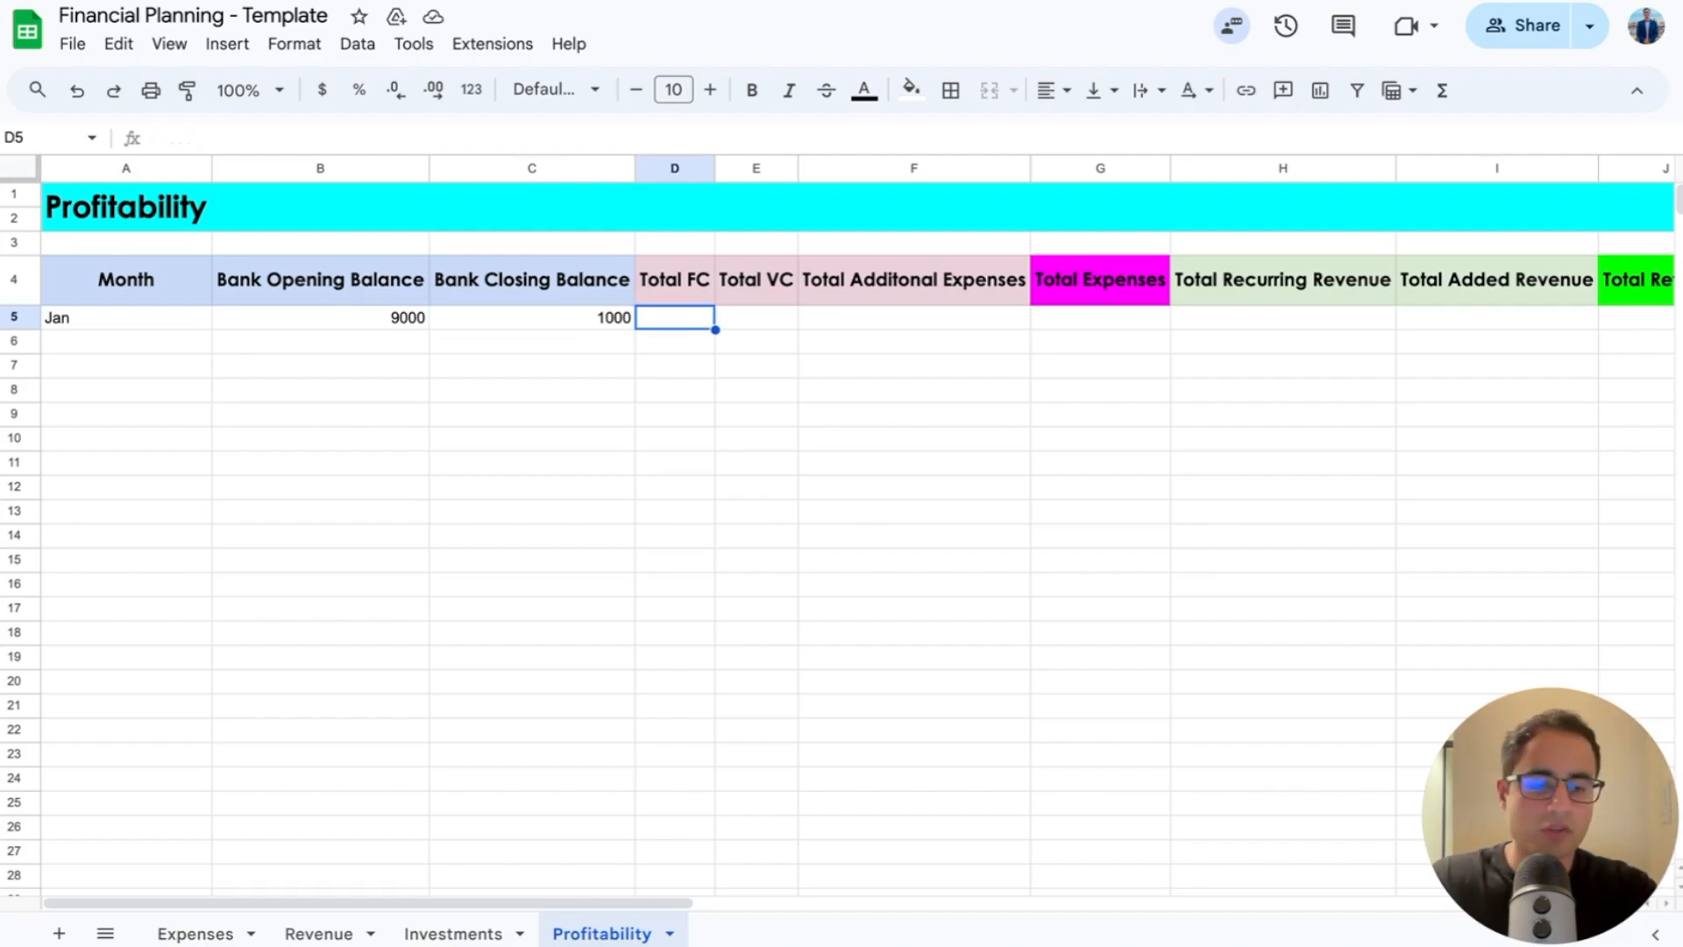
{"action": "type", "text": "="}
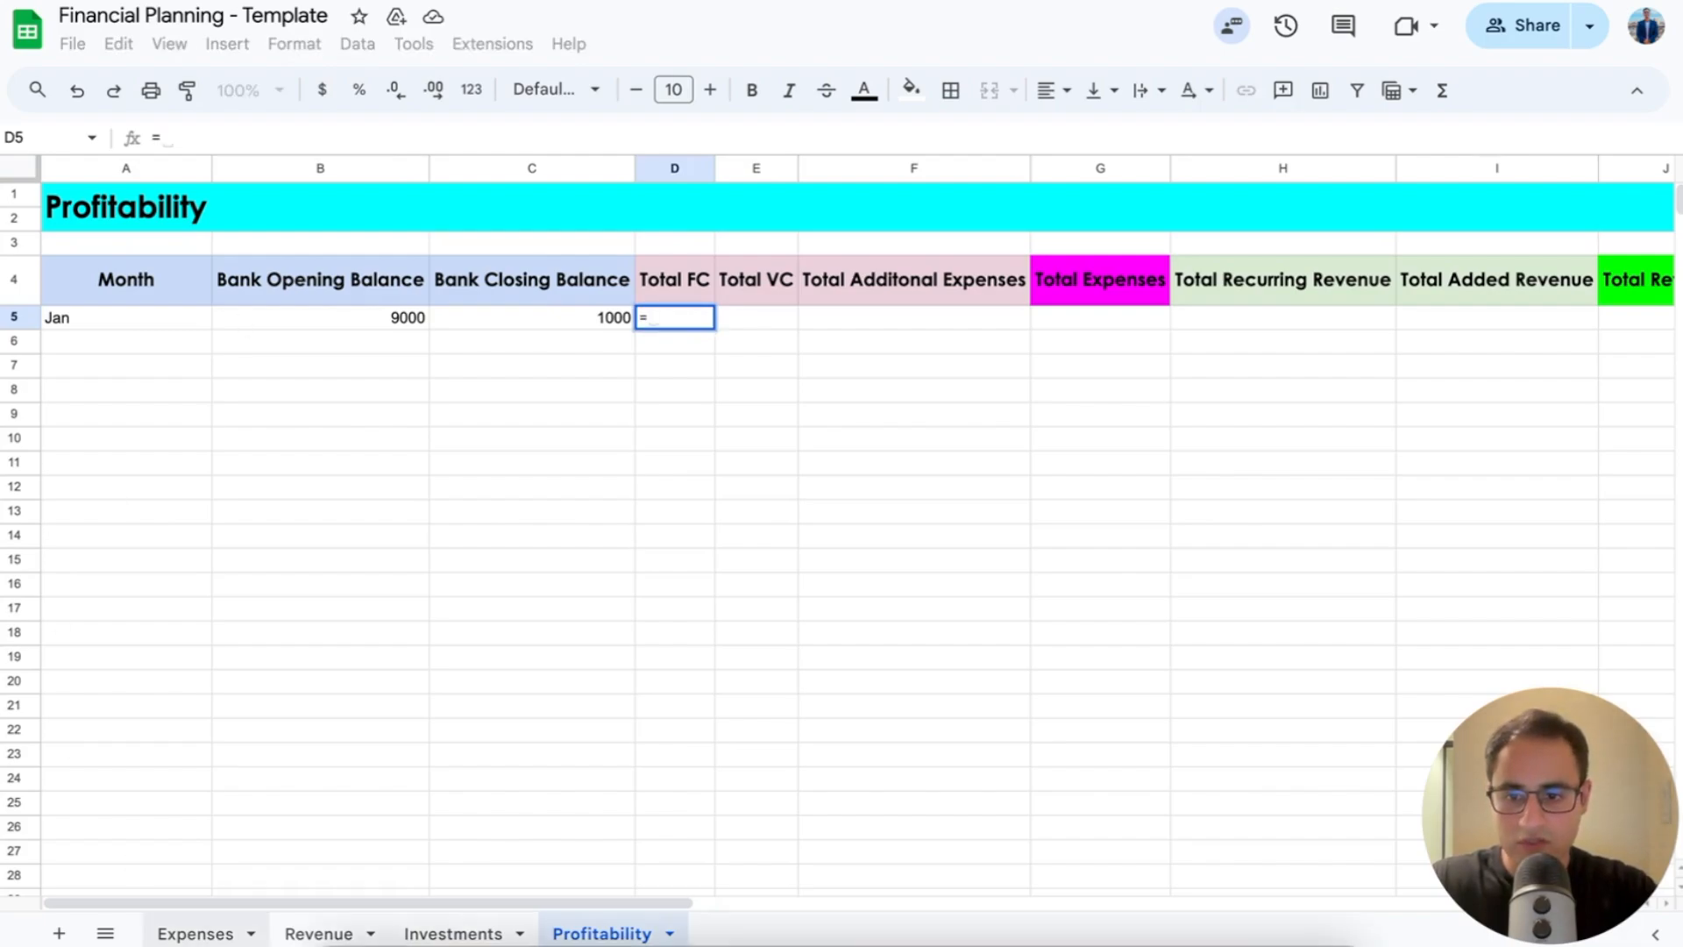
{"action": "left_click", "coordinate": [195, 933]}
{"action": "scroll", "coordinate": [331, 443], "scroll_direction": "up", "scroll_amount": 5}
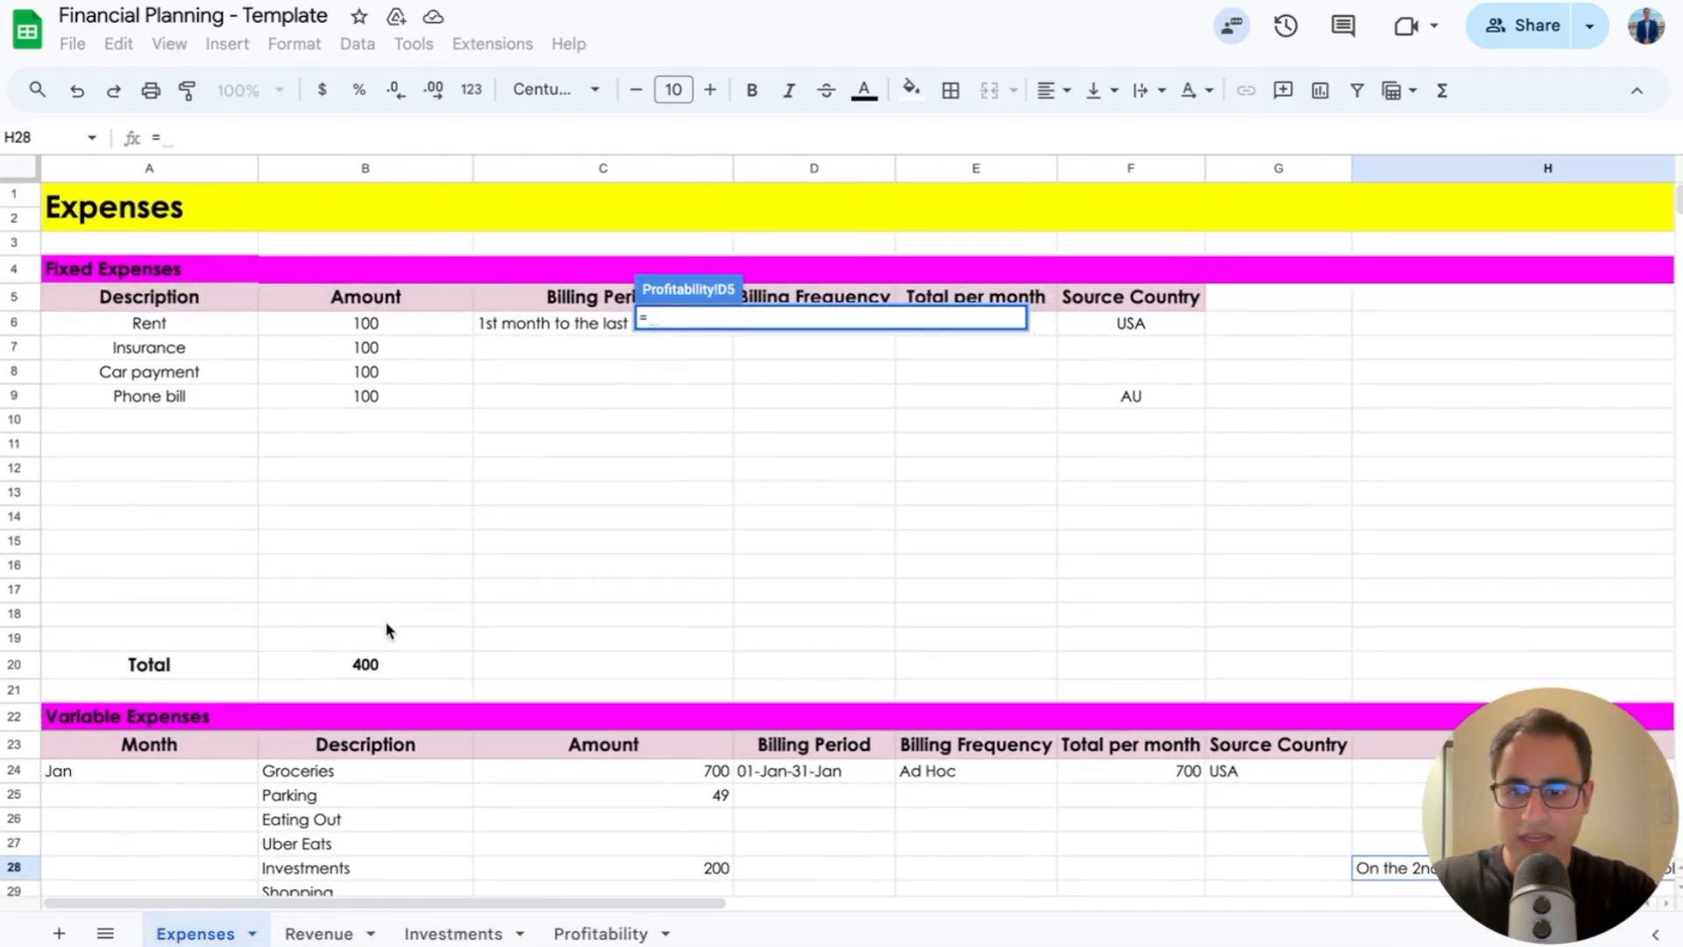
{"action": "left_click", "coordinate": [383, 666]}
{"action": "key", "text": "Return"}
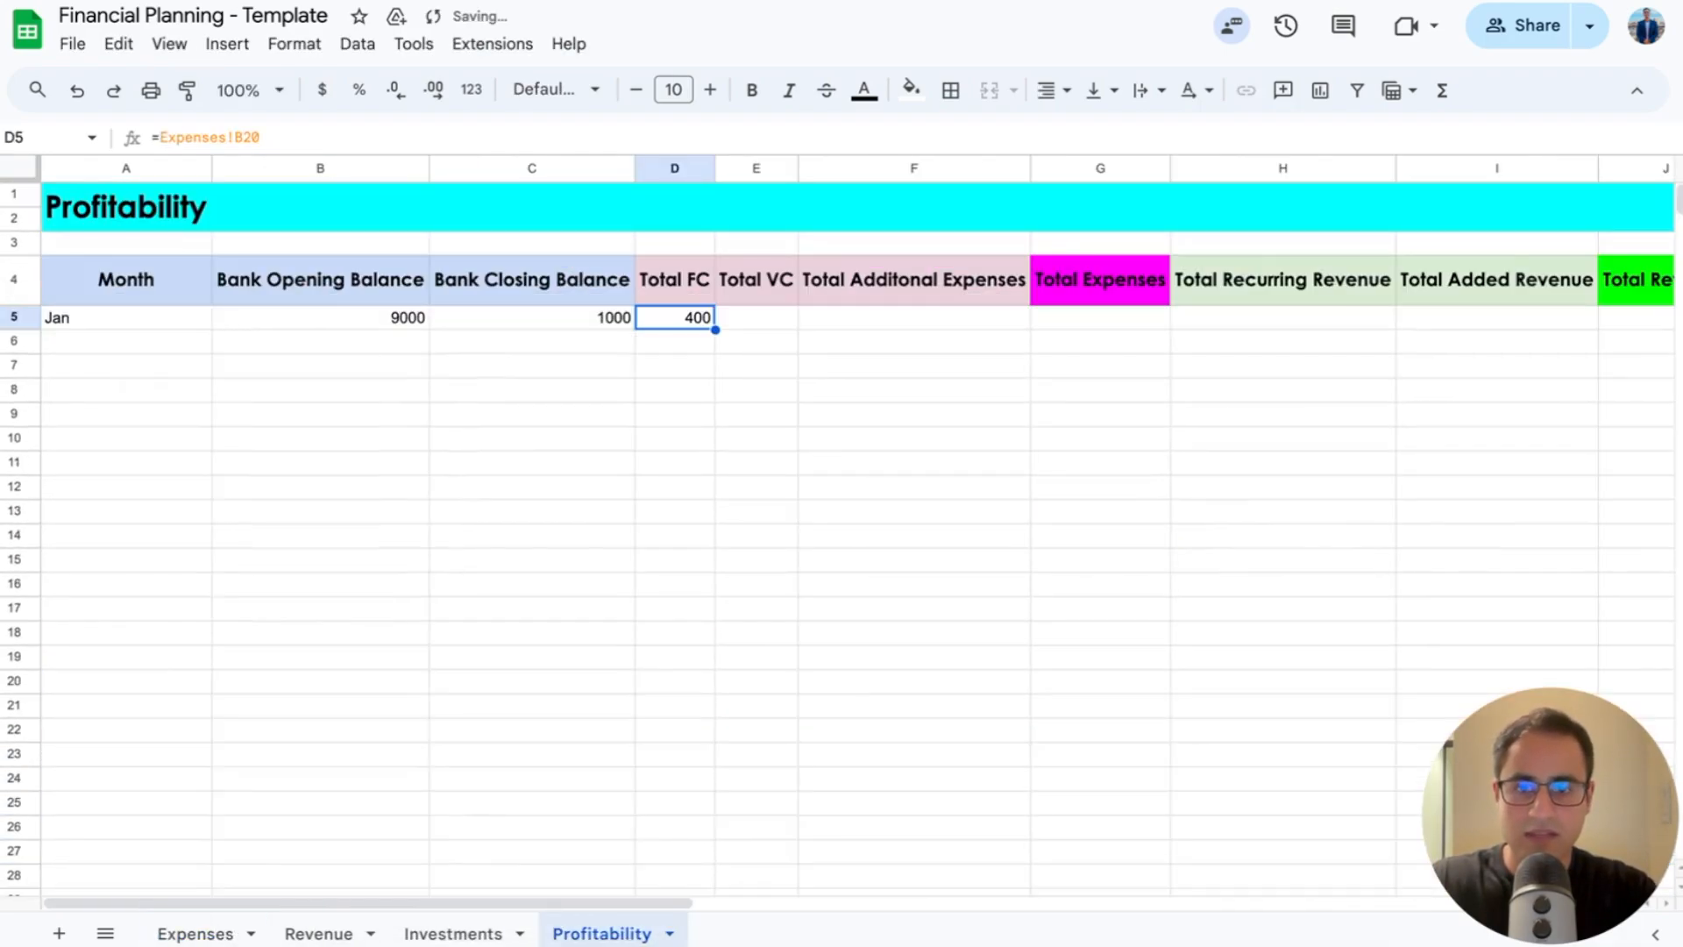
Step: Link Jan's Total VC in E5 to the Variable Expenses total, Expenses!B30
{"action": "left_click", "coordinate": [744, 323]}
{"action": "type", "text": "="}
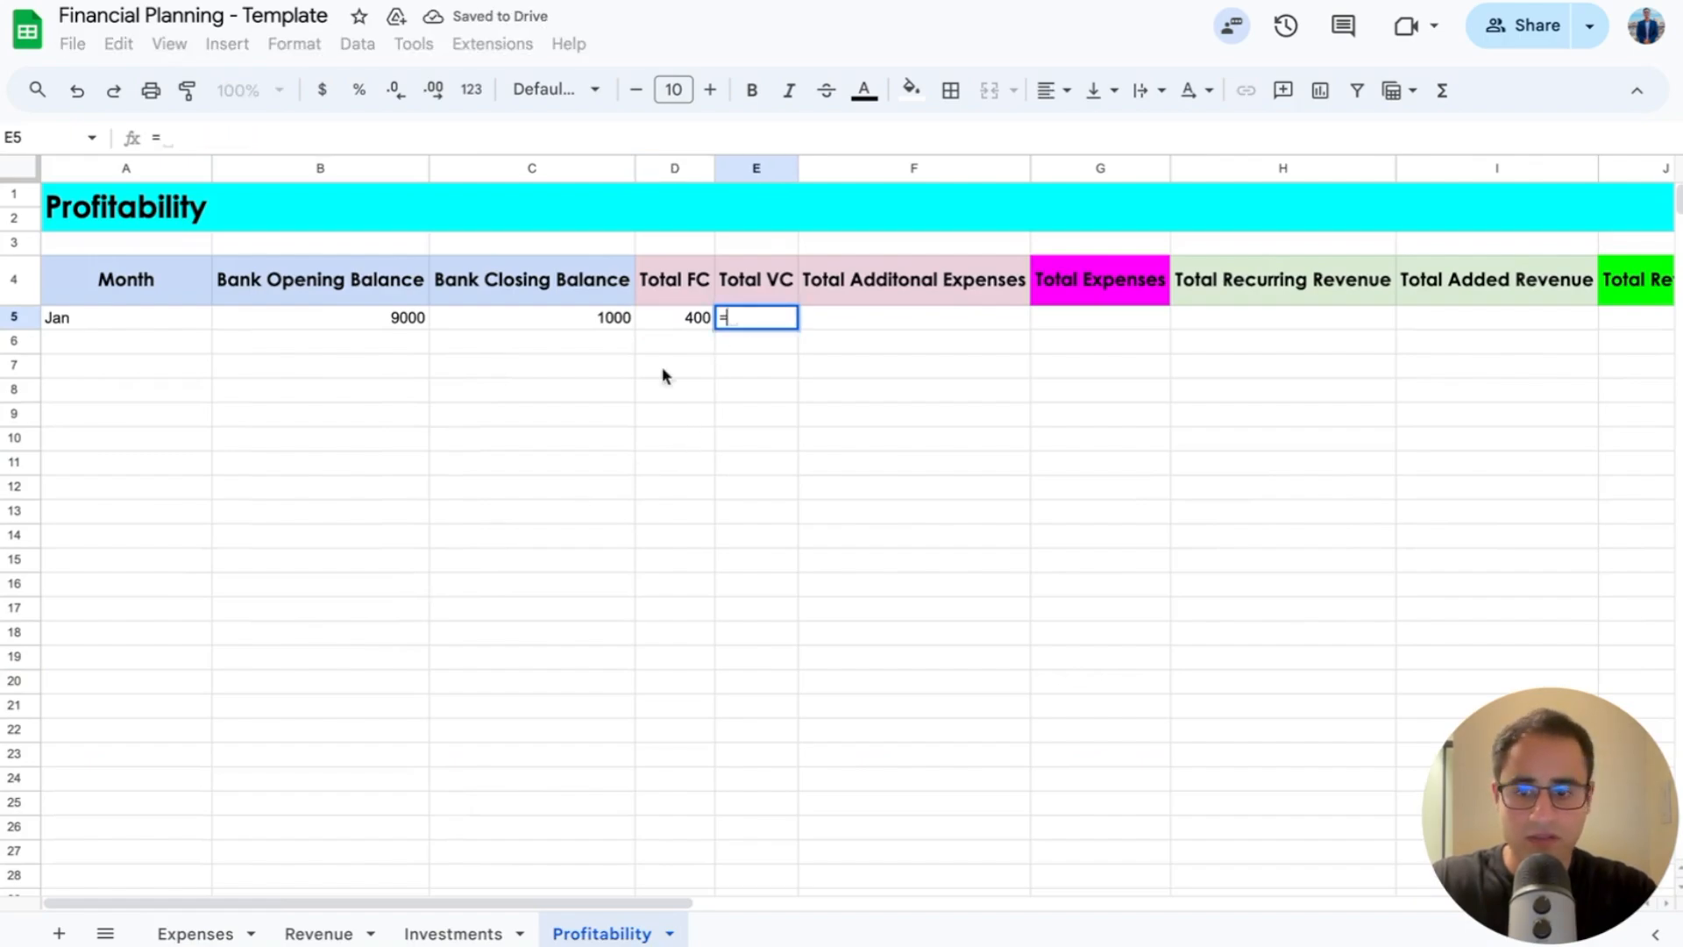
{"action": "left_click", "coordinate": [189, 931]}
{"action": "scroll", "coordinate": [407, 622], "scroll_direction": "down", "scroll_amount": 3}
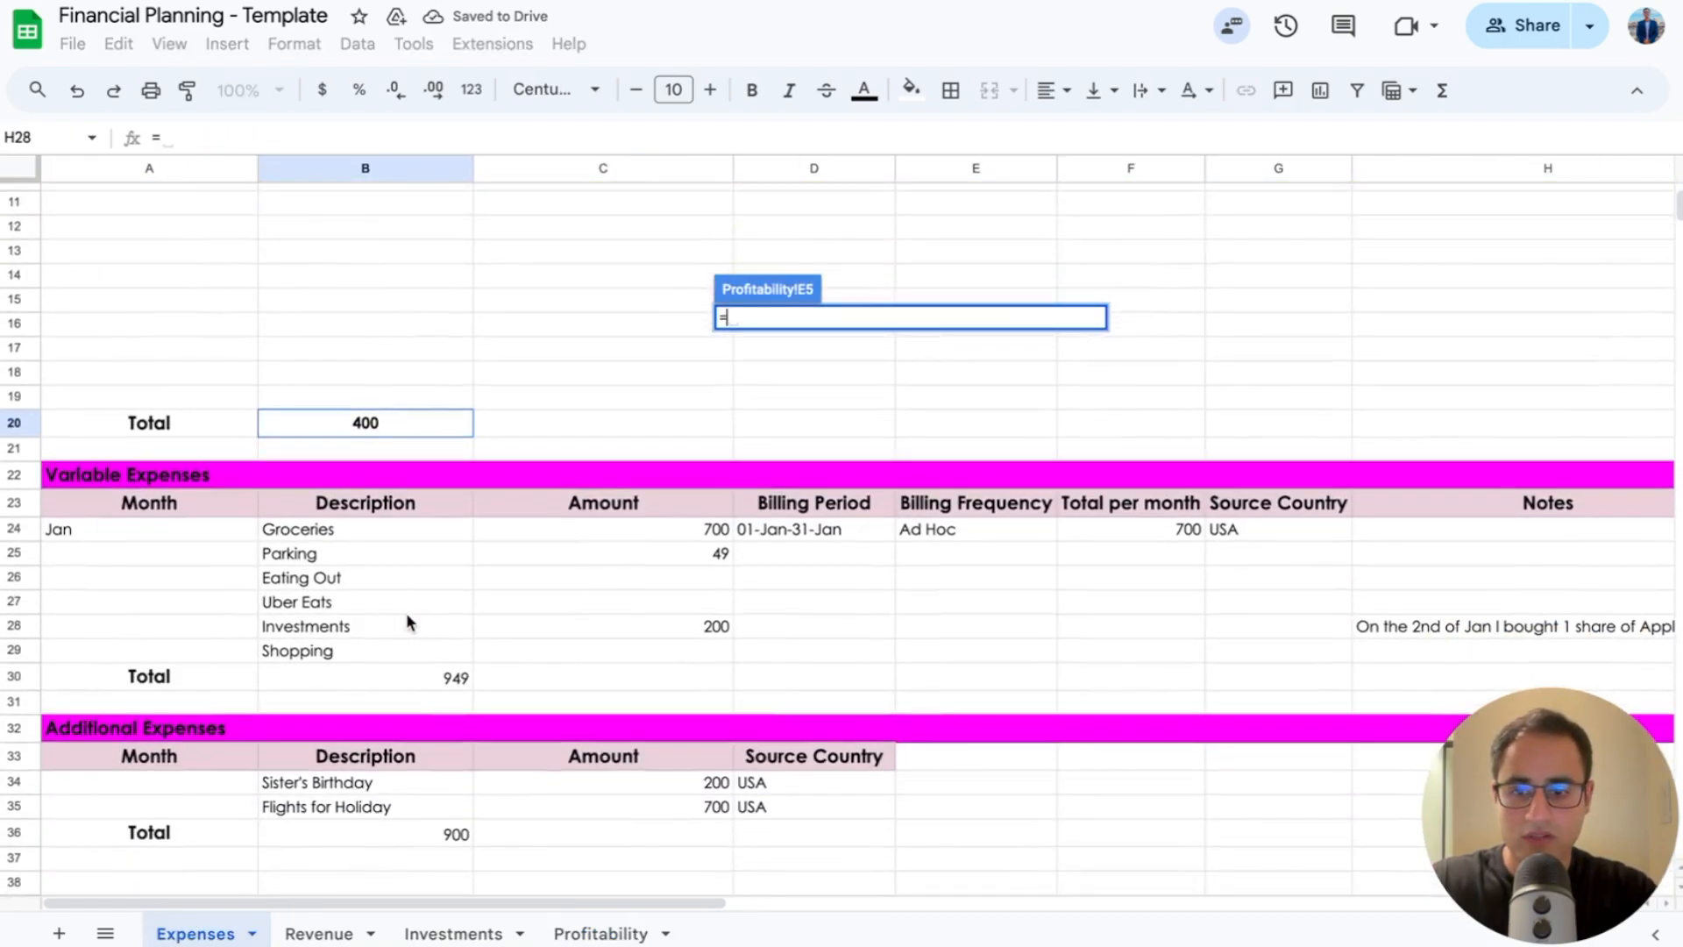
{"action": "left_click", "coordinate": [439, 676]}
{"action": "key", "text": "Return"}
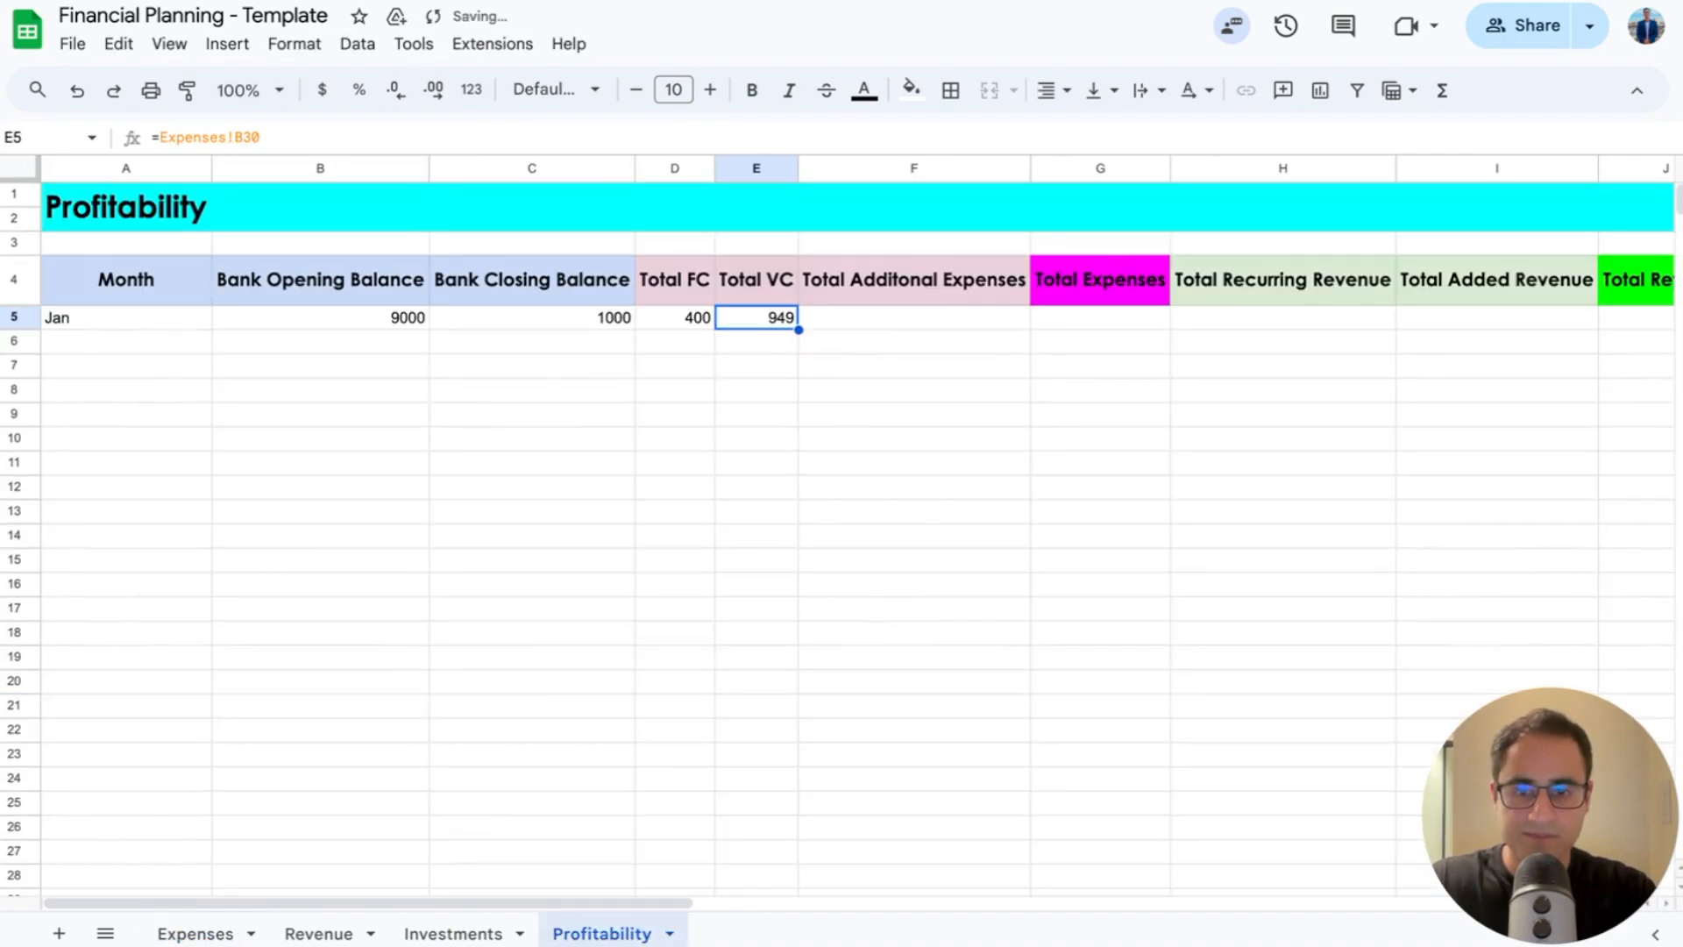
Step: Link Jan's total additional expenses in F5 to the Additional Expenses total, Expenses!B36
{"action": "key", "text": "Right"}
{"action": "type", "text": "="}
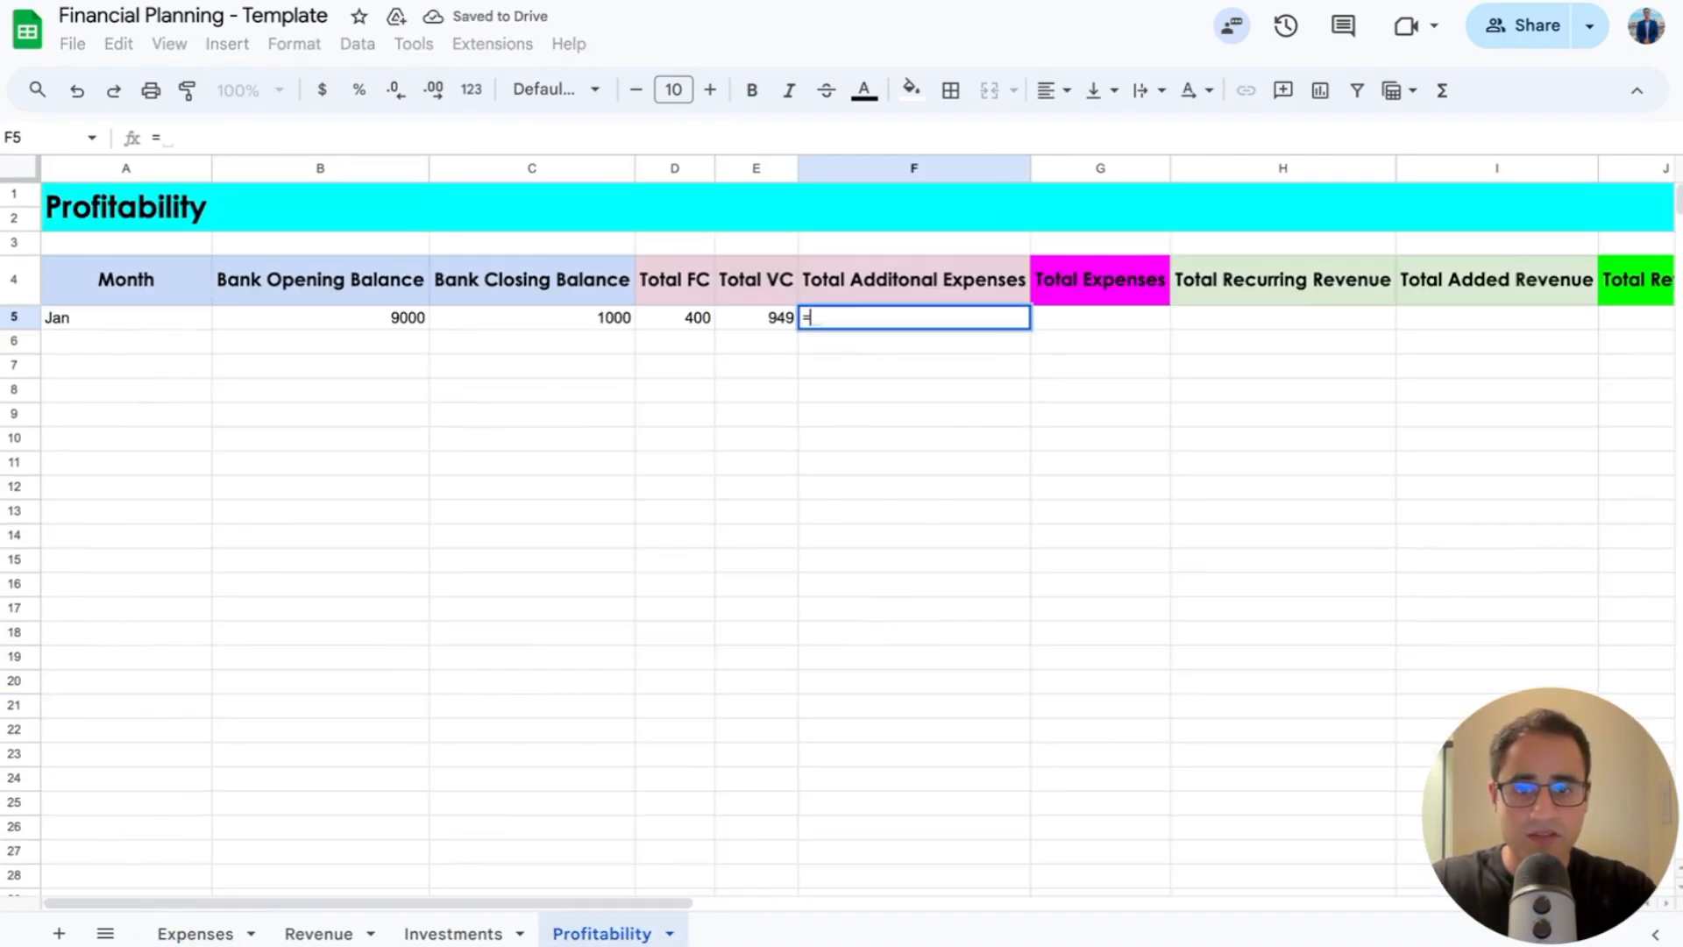
{"action": "left_click", "coordinate": [195, 935]}
{"action": "scroll", "coordinate": [331, 724], "scroll_direction": "down", "scroll_amount": 3}
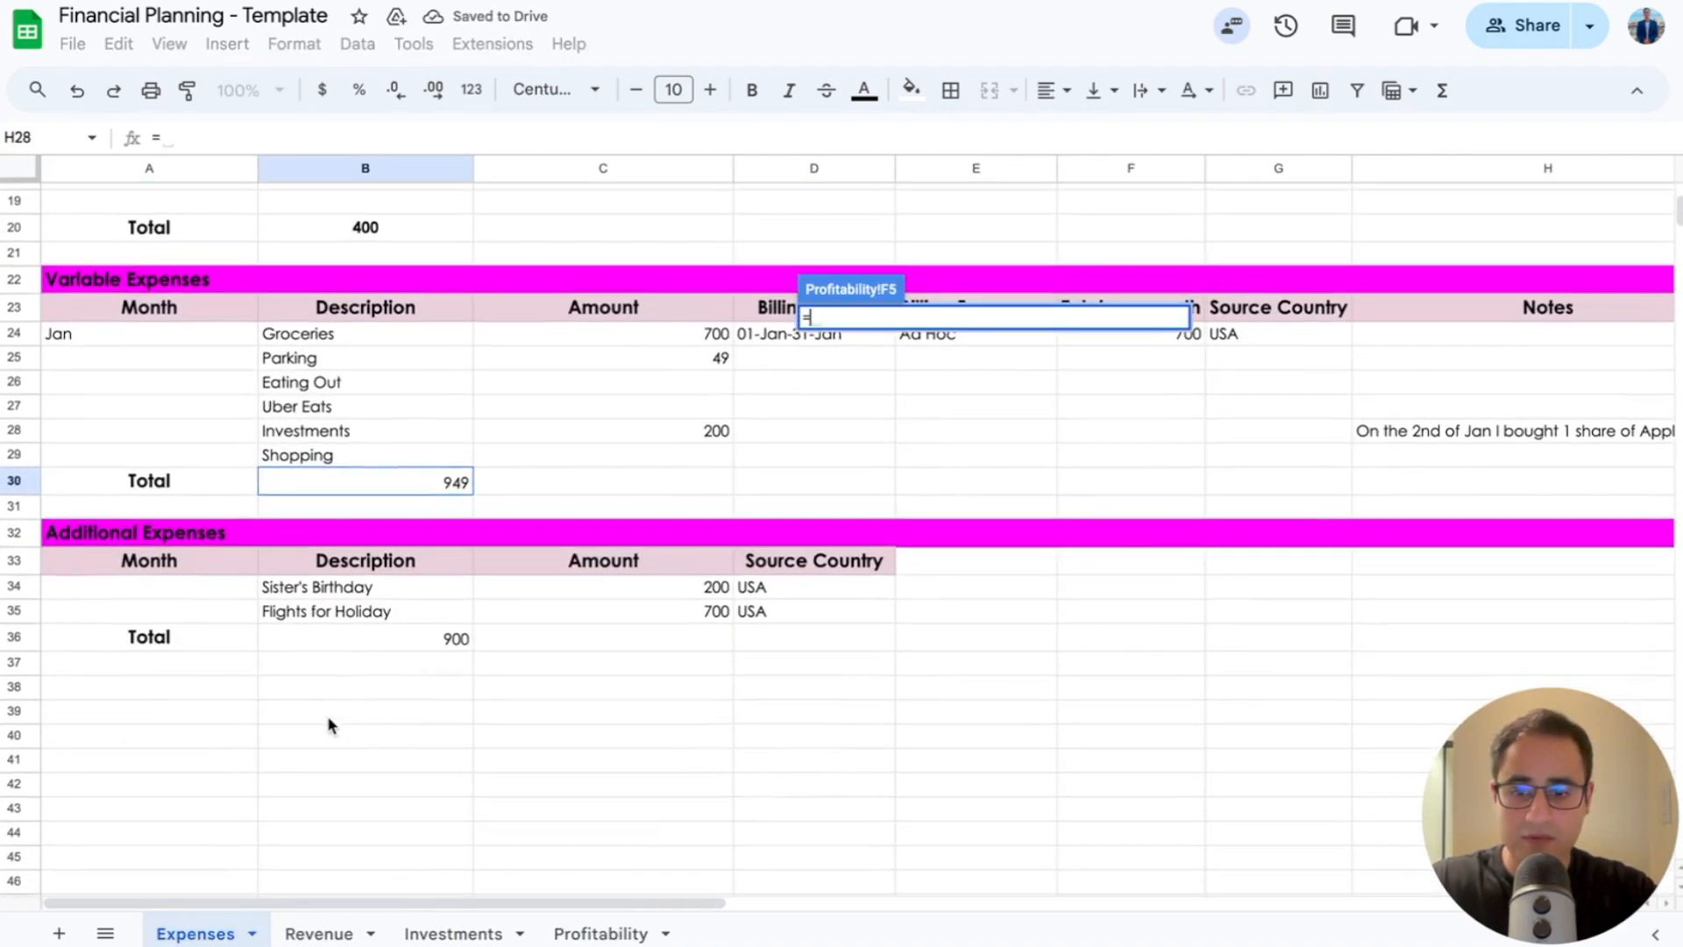
{"action": "left_click", "coordinate": [397, 635]}
{"action": "key", "text": "Return"}
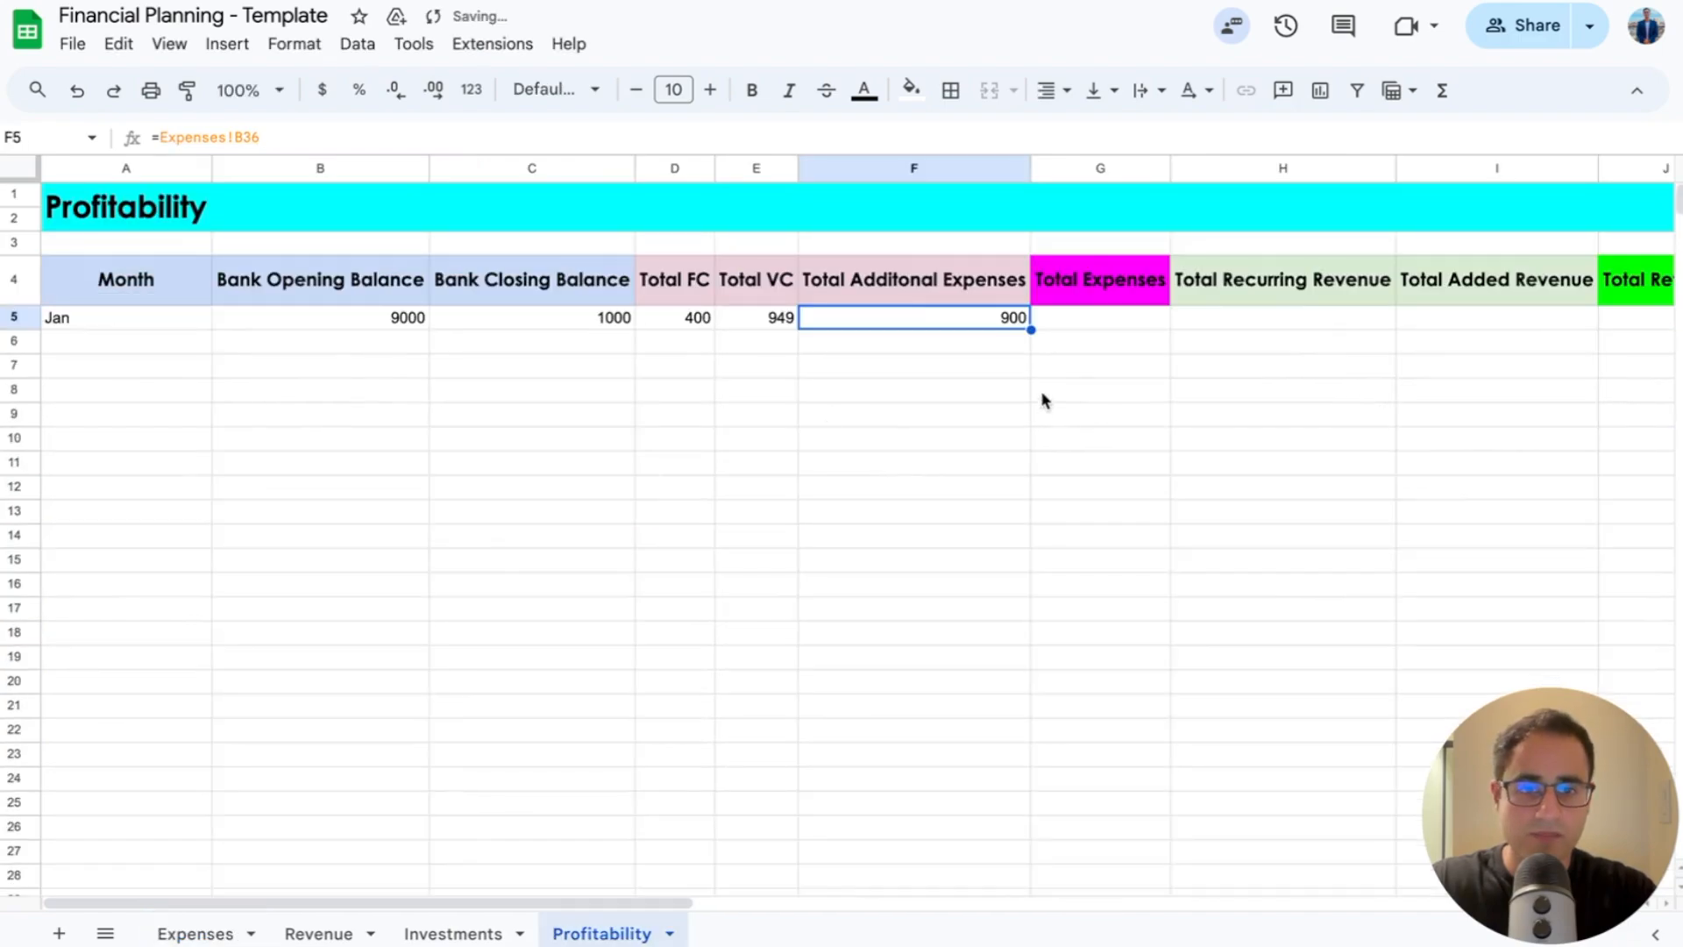
Step: Calculate Jan's Total Expenses in G5 as the SUM of D5:F5
{"action": "key", "text": "Right"}
{"action": "type", "text": "=su"}
{"action": "key", "text": "Tab"}
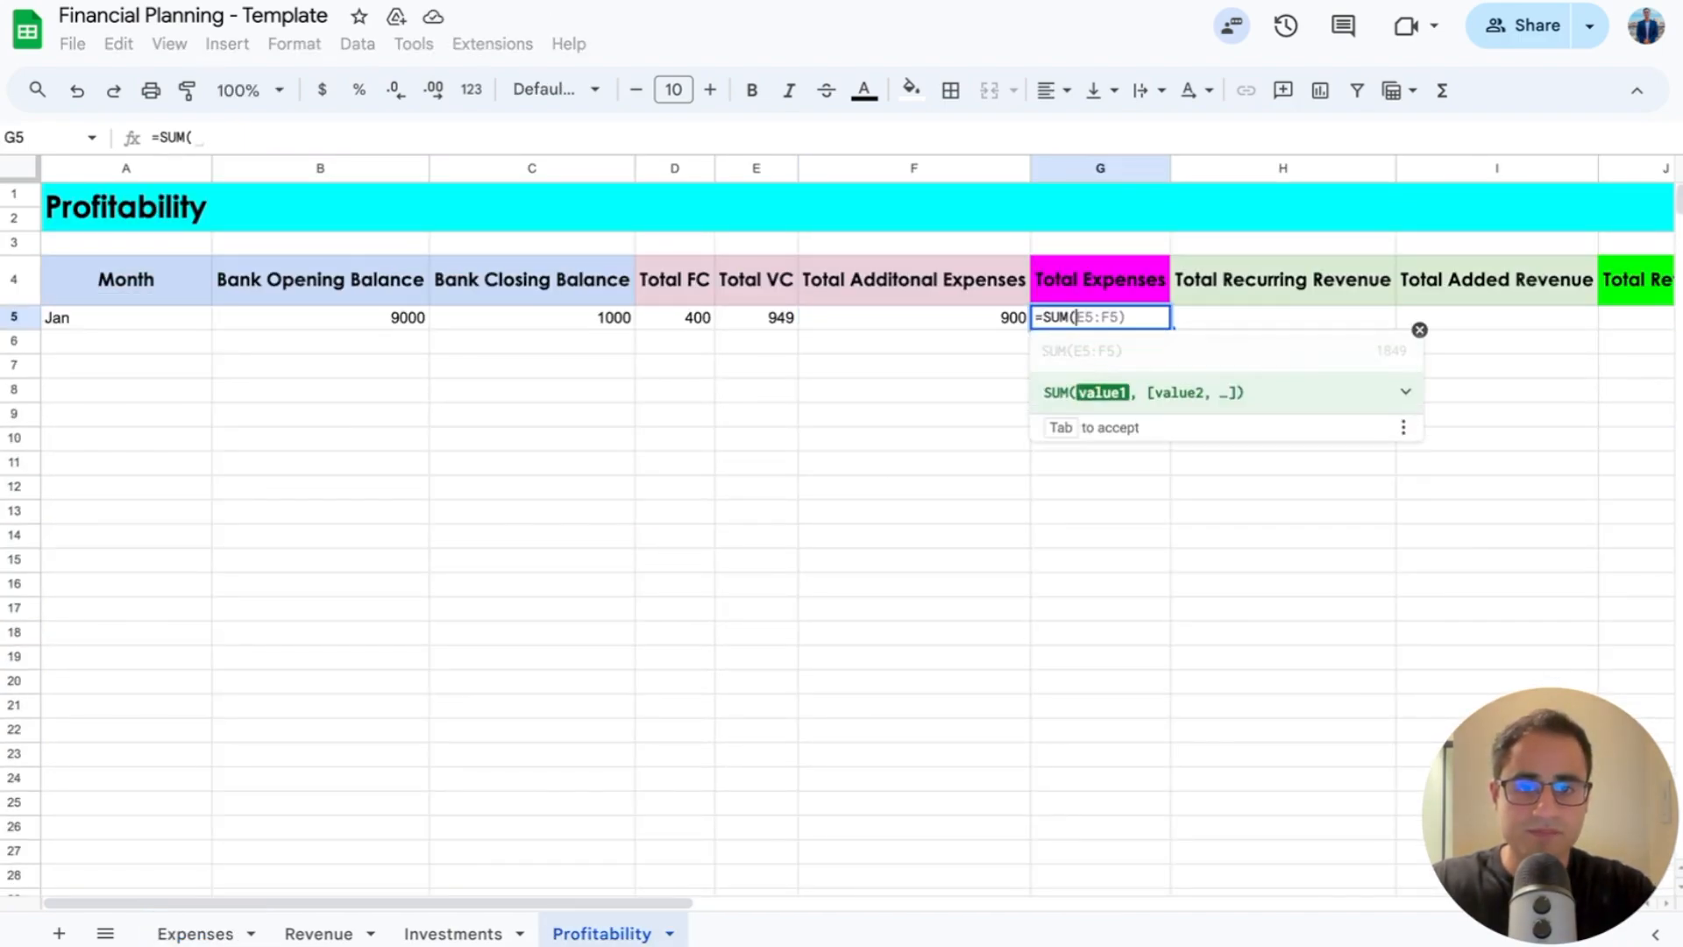
{"action": "key", "text": "Left"}
{"action": "key", "text": "Left"}
{"action": "key", "text": "Left"}
{"action": "key", "text": "shift+Right"}
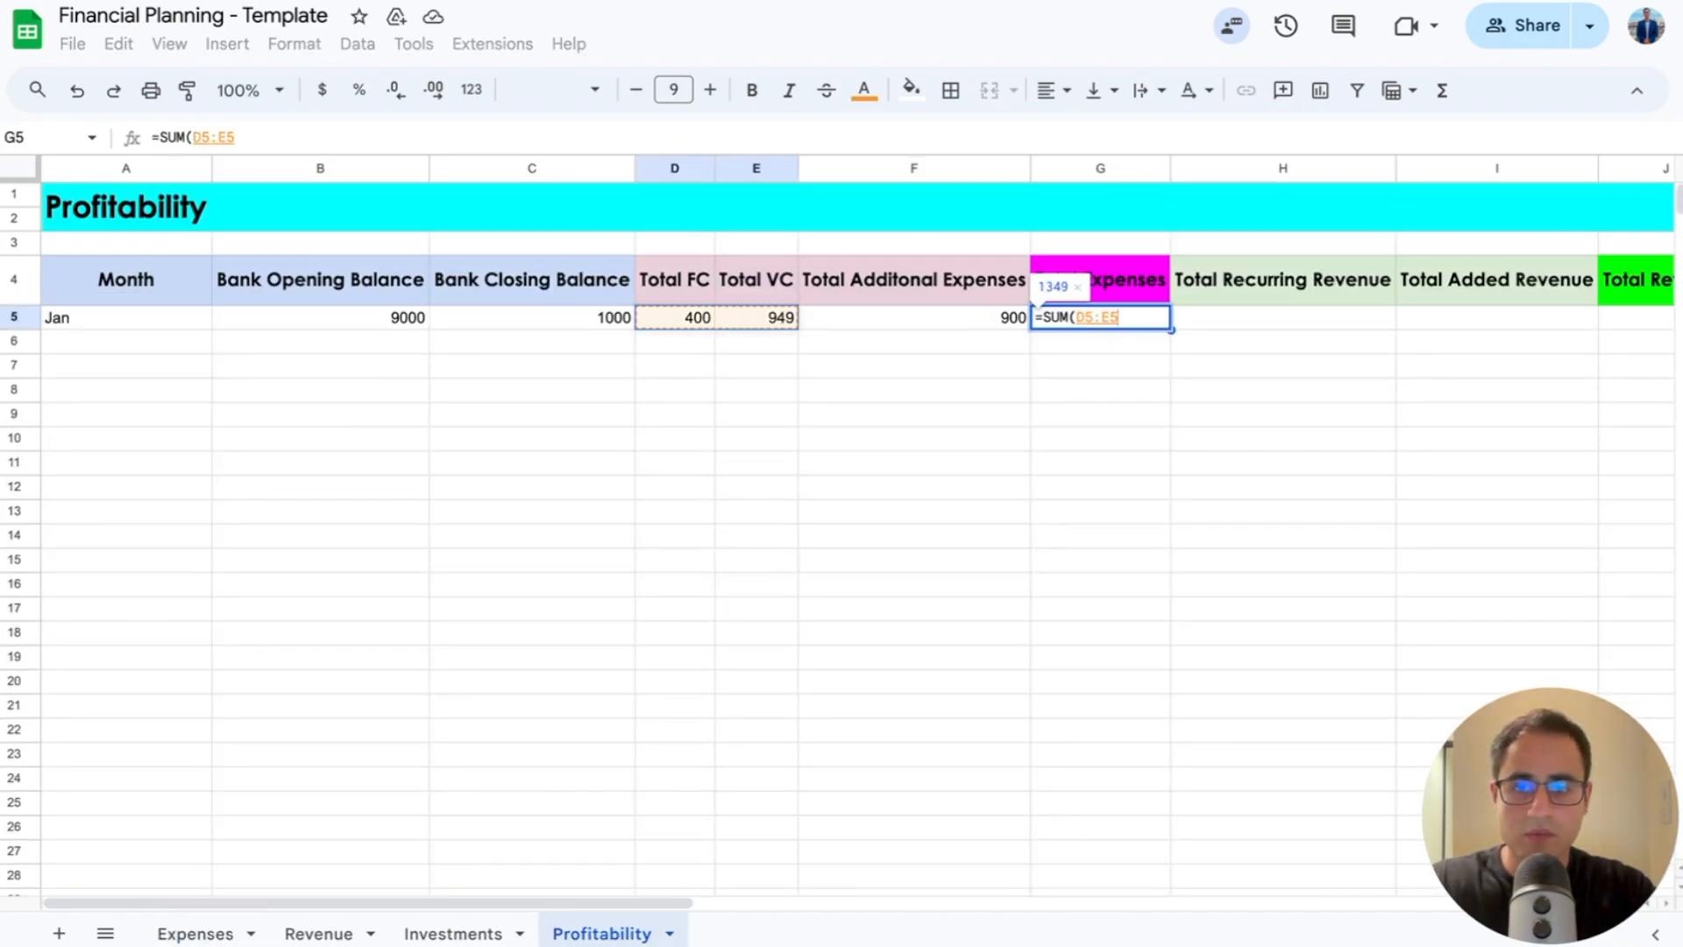
{"action": "key", "text": "shift+Right"}
{"action": "key", "text": "Return"}
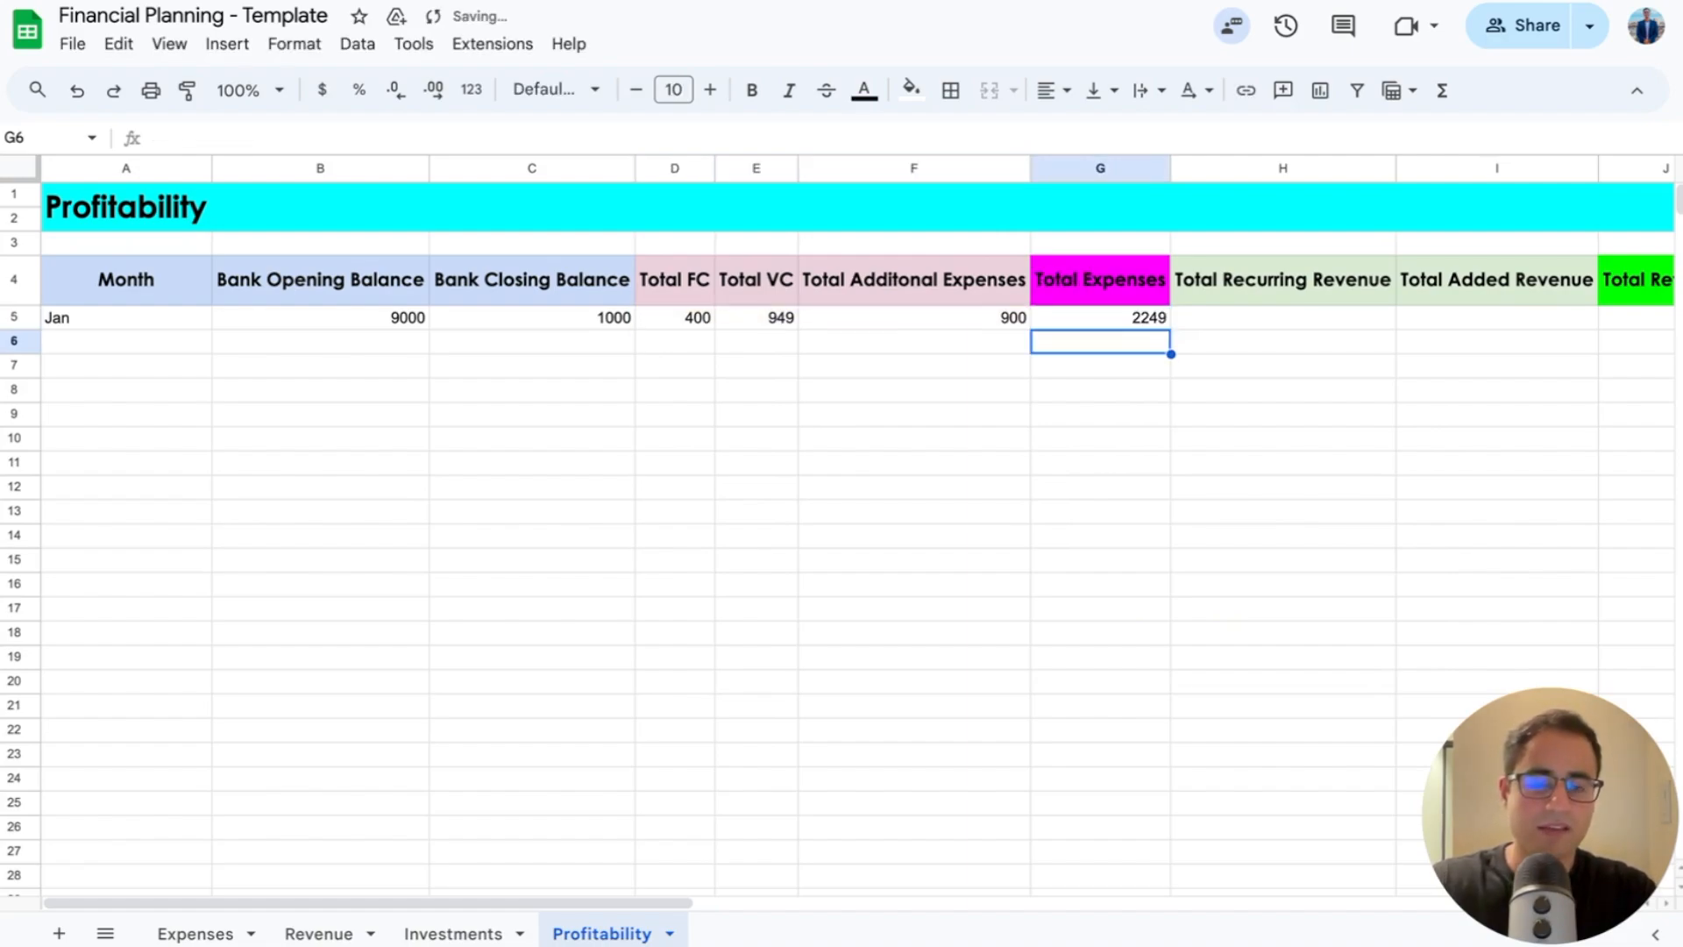
{"action": "key", "text": "Up"}
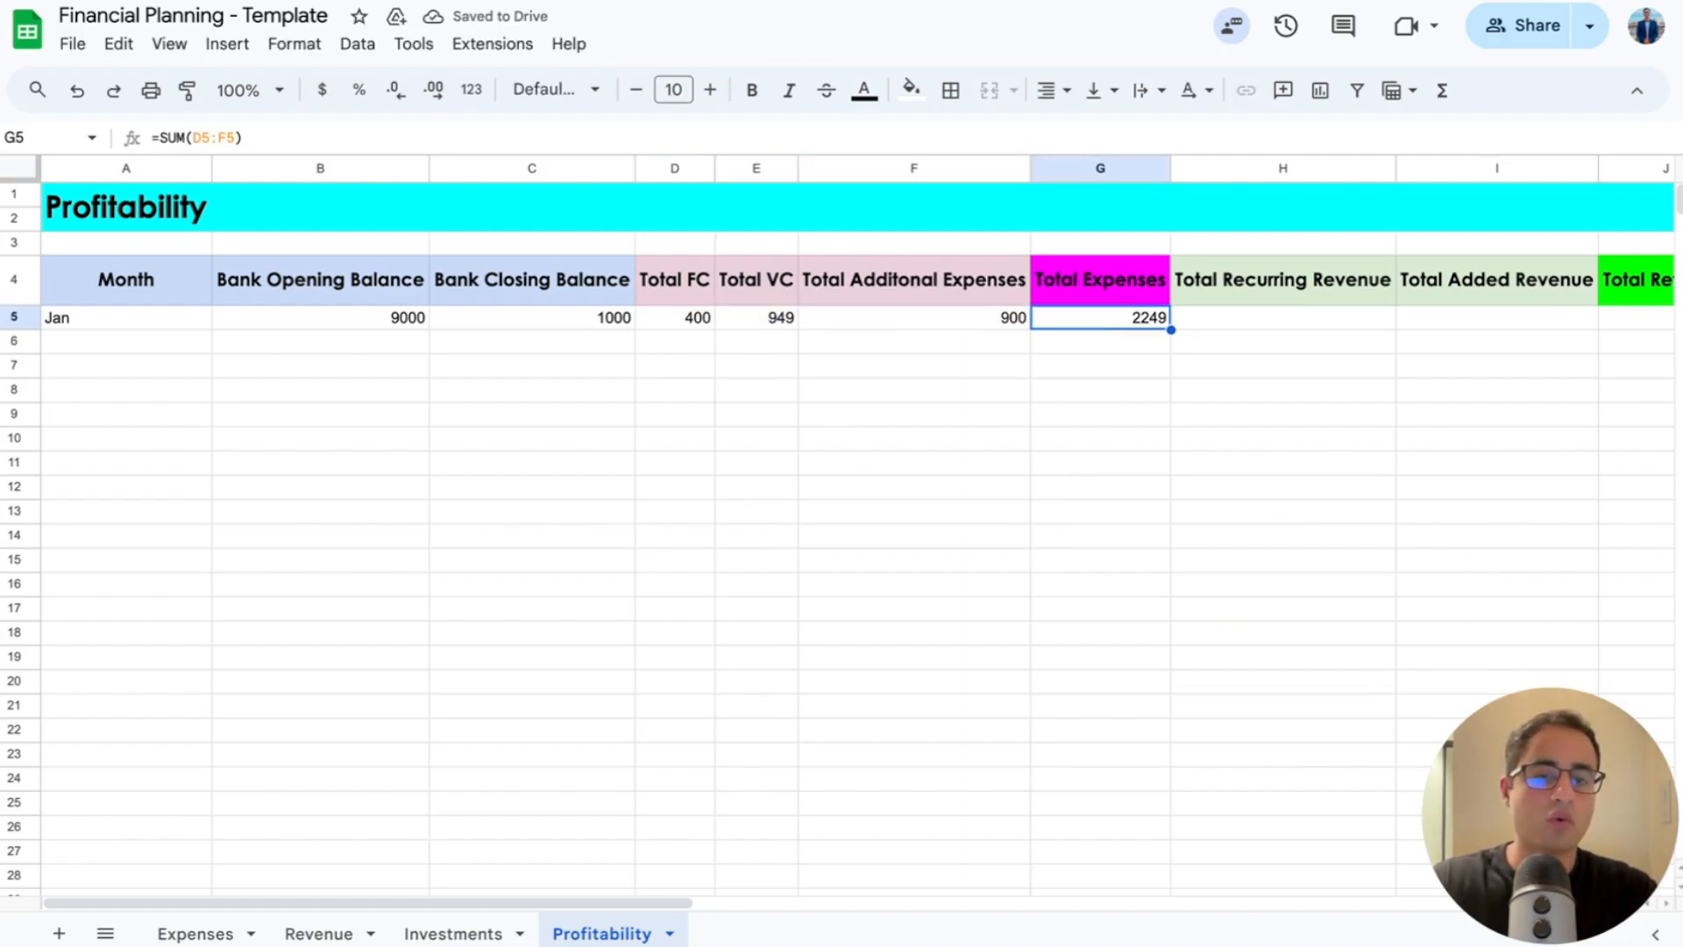
Step: Look over the revenue and profitability columns in the Jan row and return to the Total Recurring Revenue cell H5
{"action": "key", "text": "Right"}
{"action": "key", "text": "Right"}
{"action": "key", "text": "Right"}
{"action": "key", "text": "Right"}
{"action": "key", "text": "Right"}
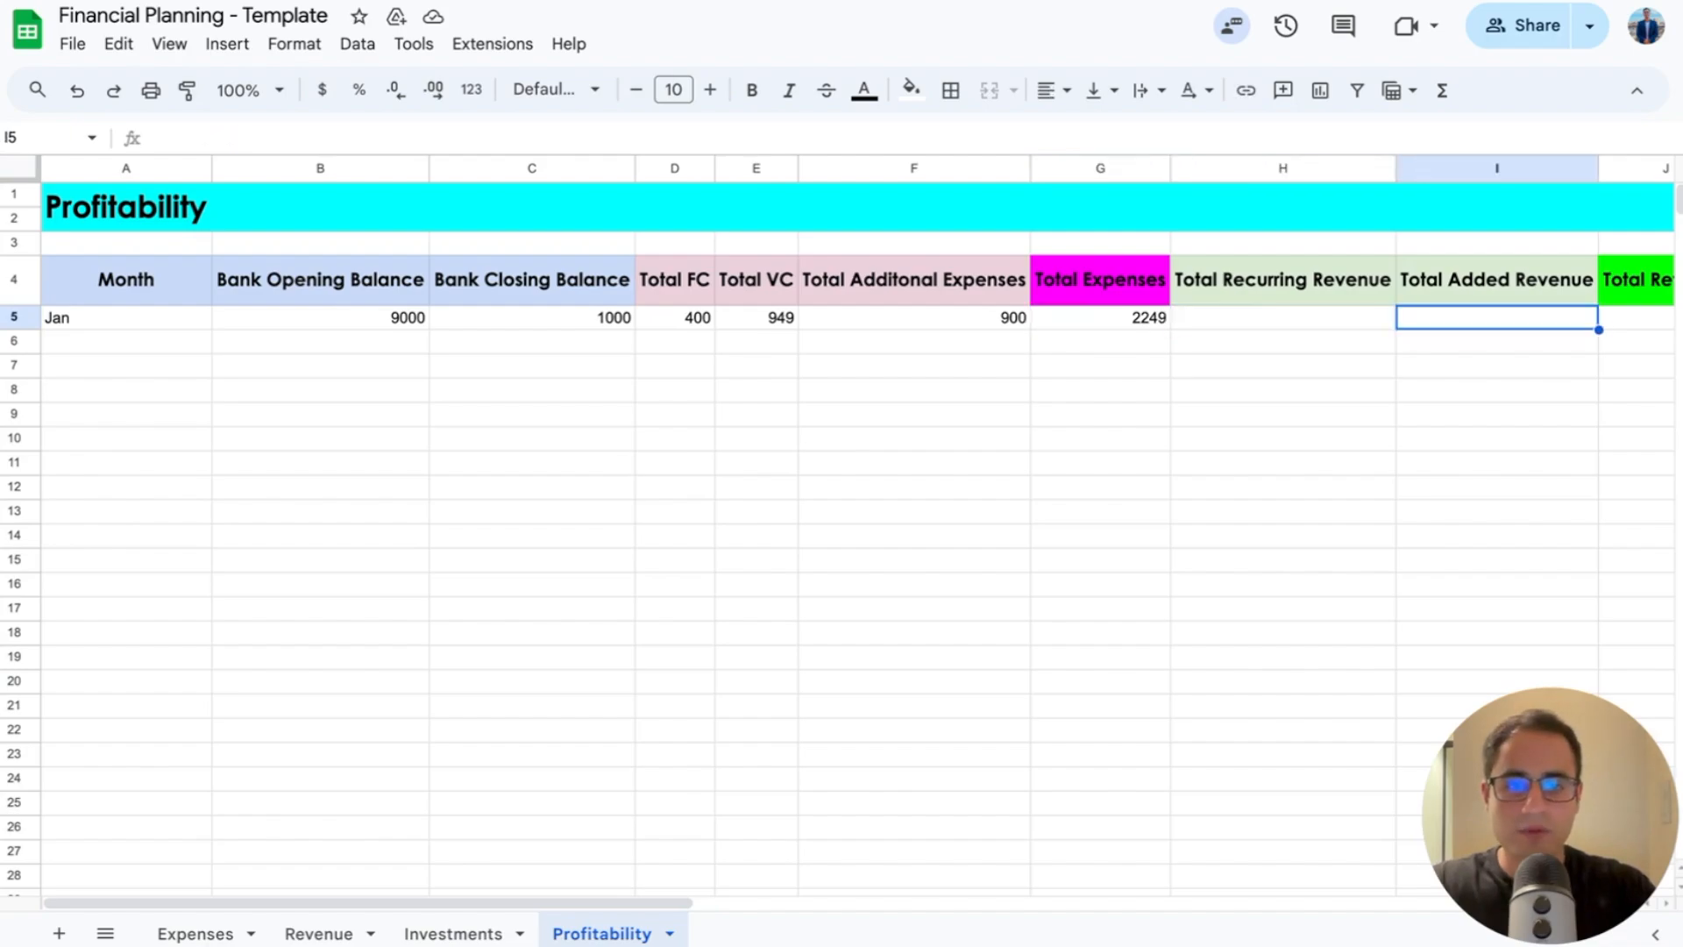
{"action": "key", "text": "Left"}
{"action": "key", "text": "Left"}
{"action": "key", "text": "Left"}
{"action": "key", "text": "Left"}
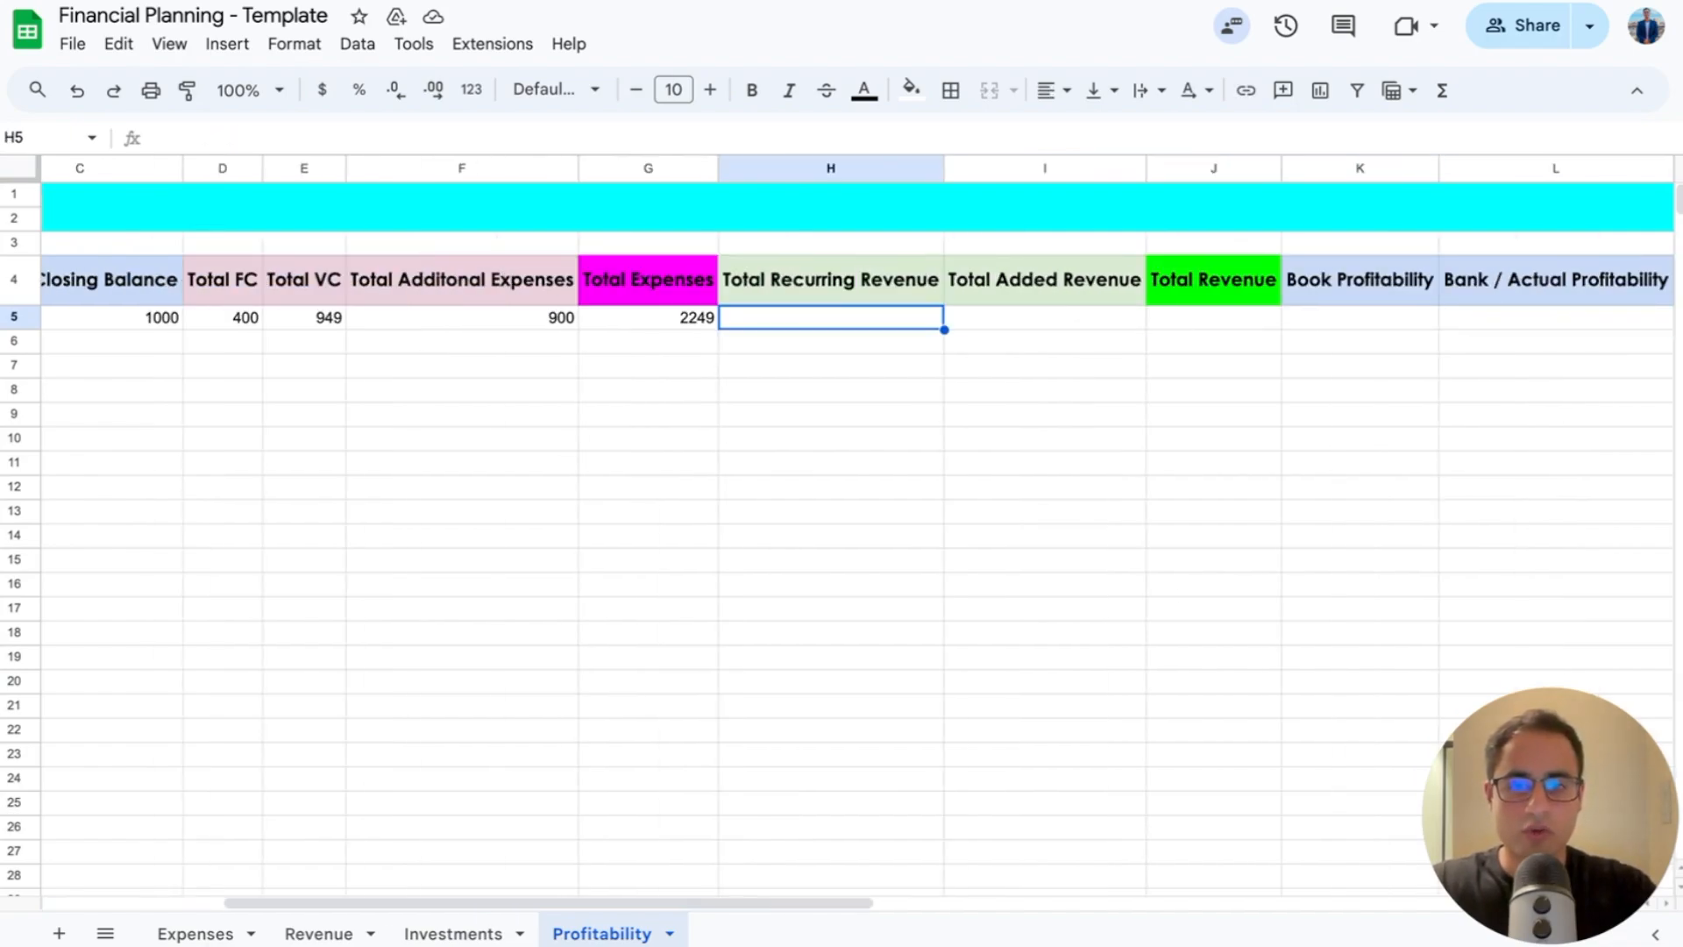
Step: Link Jan's Total Recurring Revenue in H5 to the Recurring Revenue total, Revenue!B8
{"action": "type", "text": "="}
{"action": "left_click", "coordinate": [323, 934]}
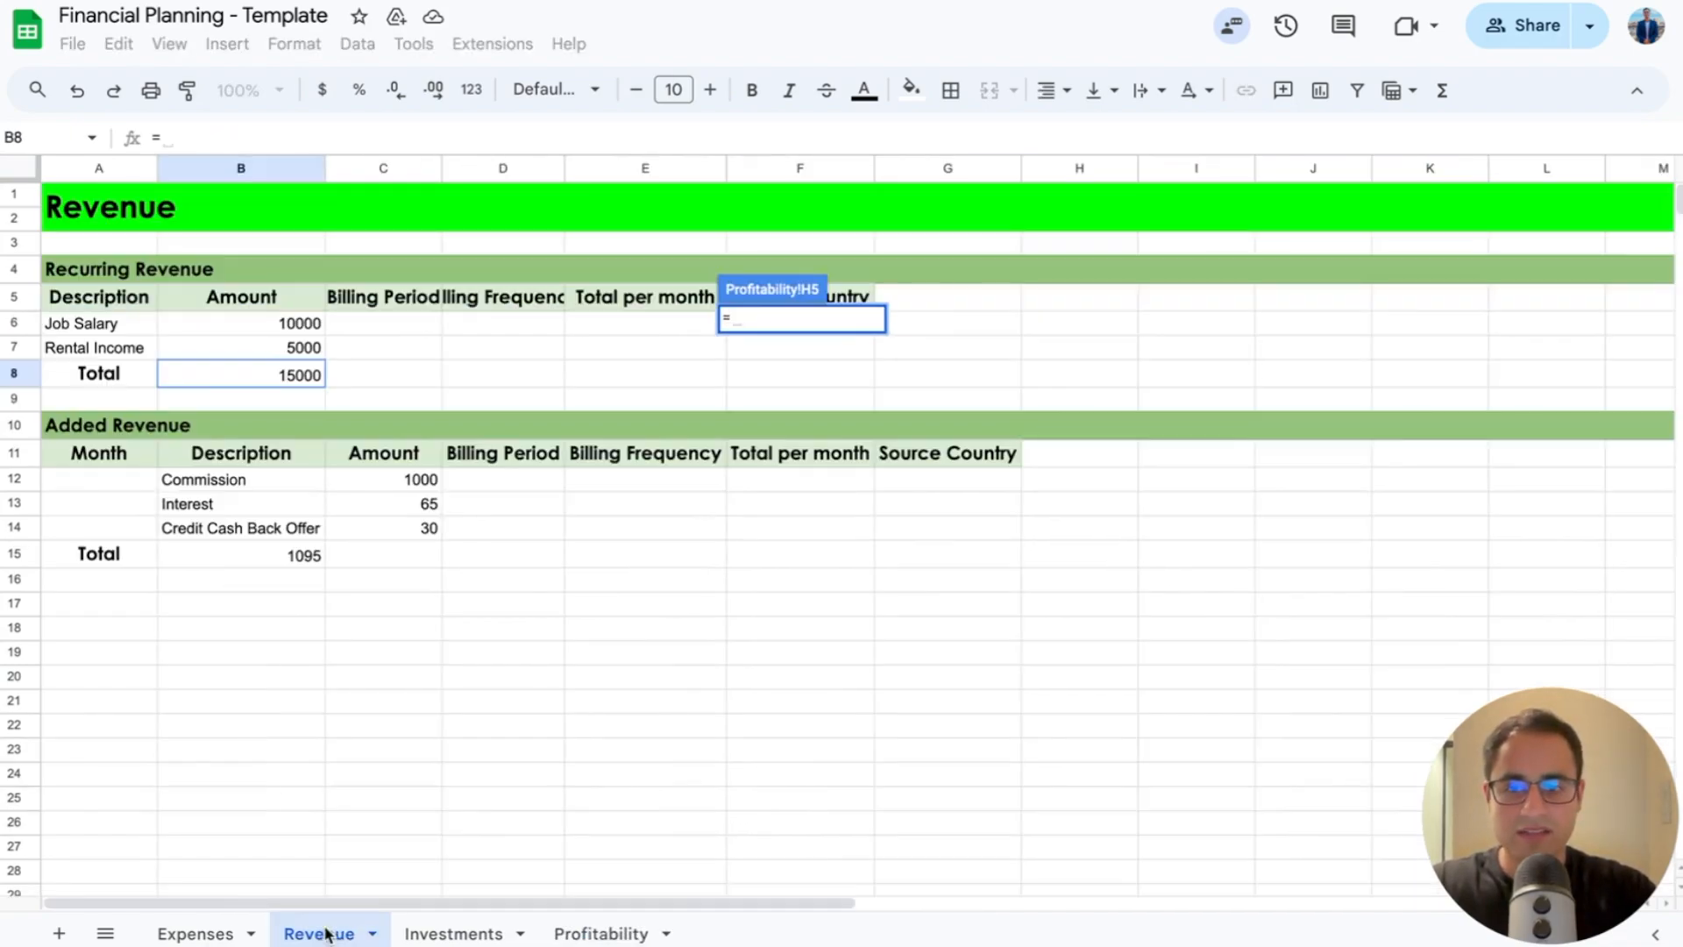
{"action": "left_click", "coordinate": [287, 377]}
{"action": "key", "text": "Return"}
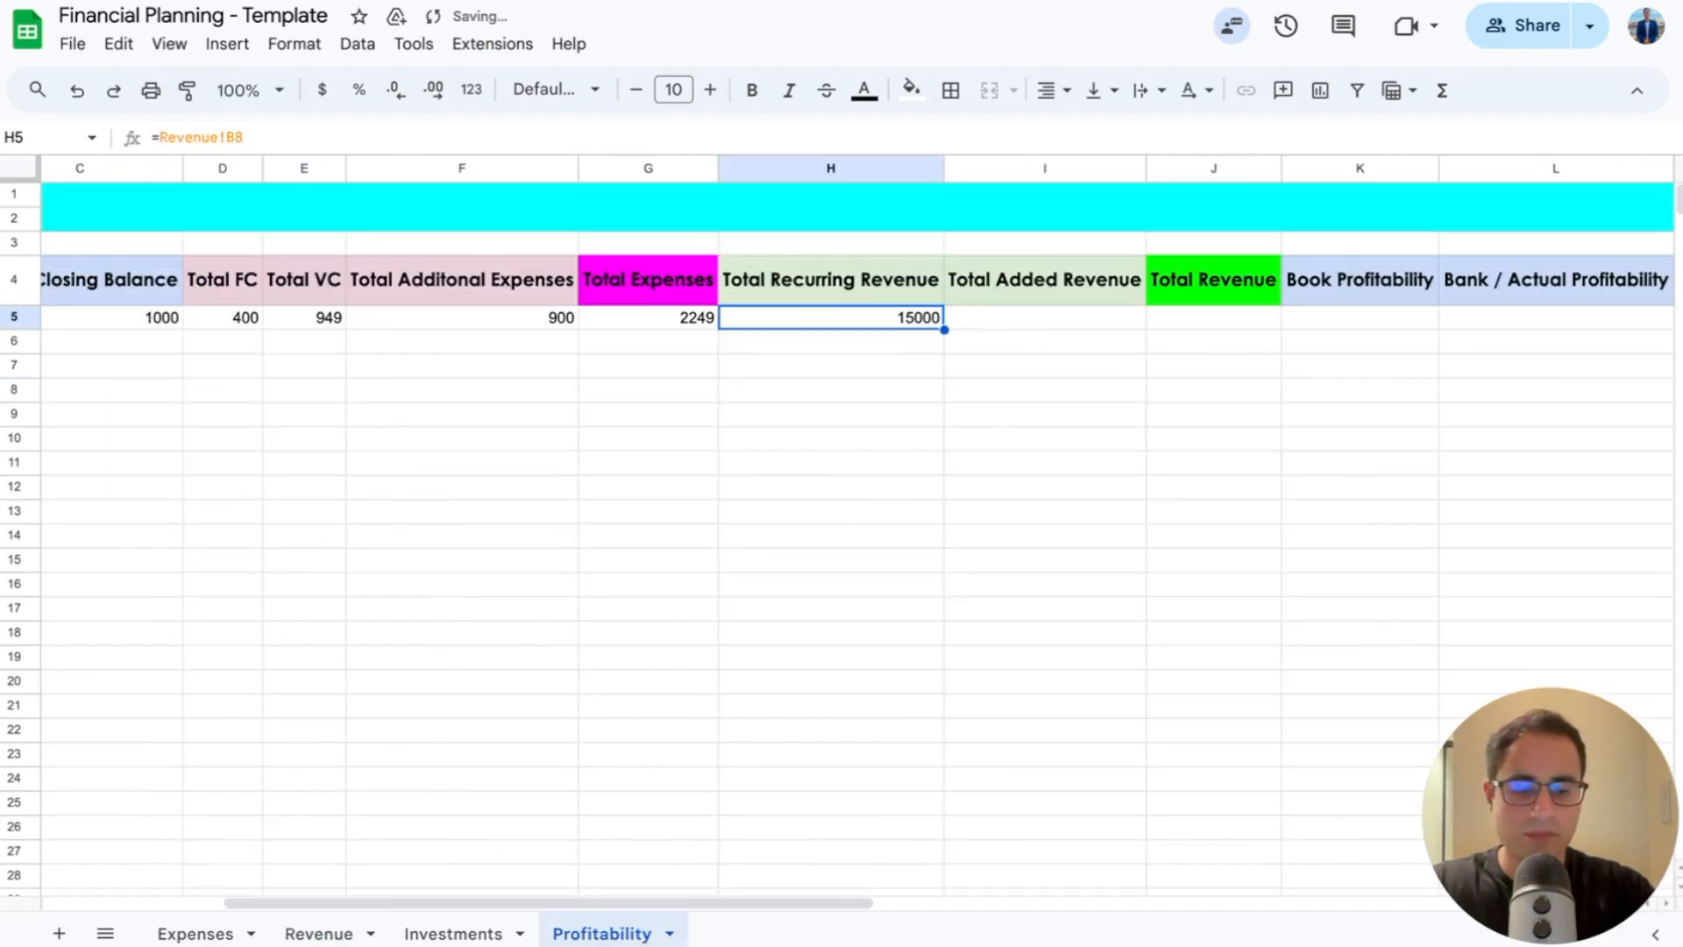
Step: Link Jan's Total Added Revenue in I5 to the Added Revenue total, Revenue!B15
{"action": "key", "text": "Right"}
{"action": "type", "text": "="}
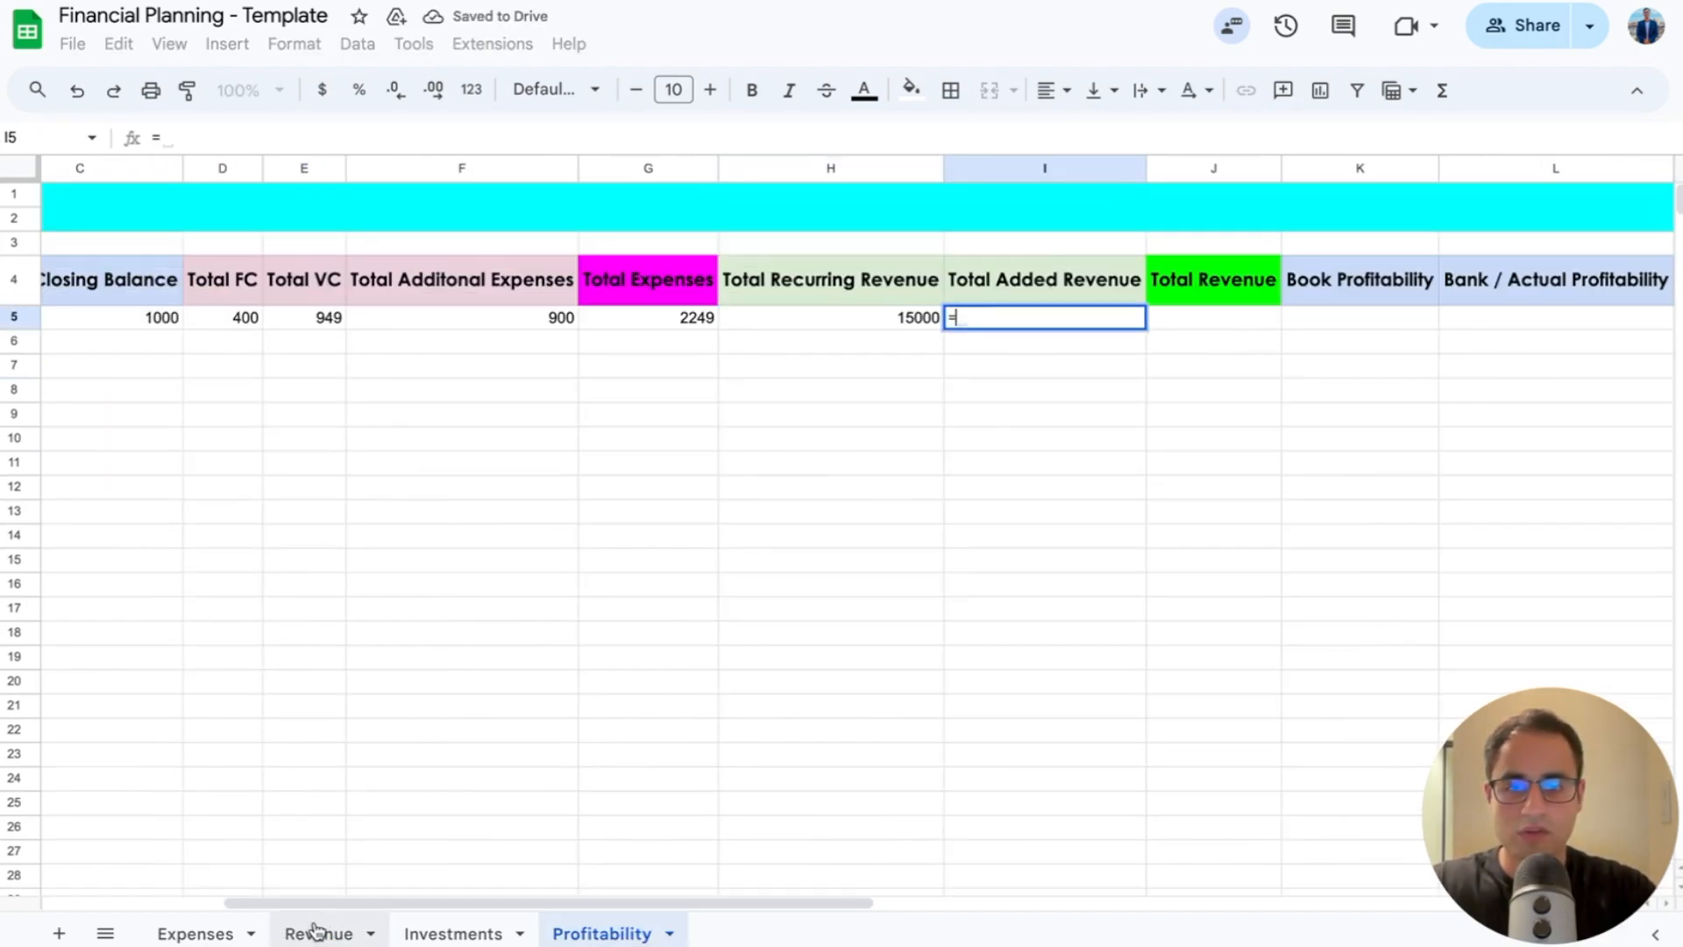
{"action": "left_click", "coordinate": [317, 932]}
{"action": "left_click", "coordinate": [277, 558]}
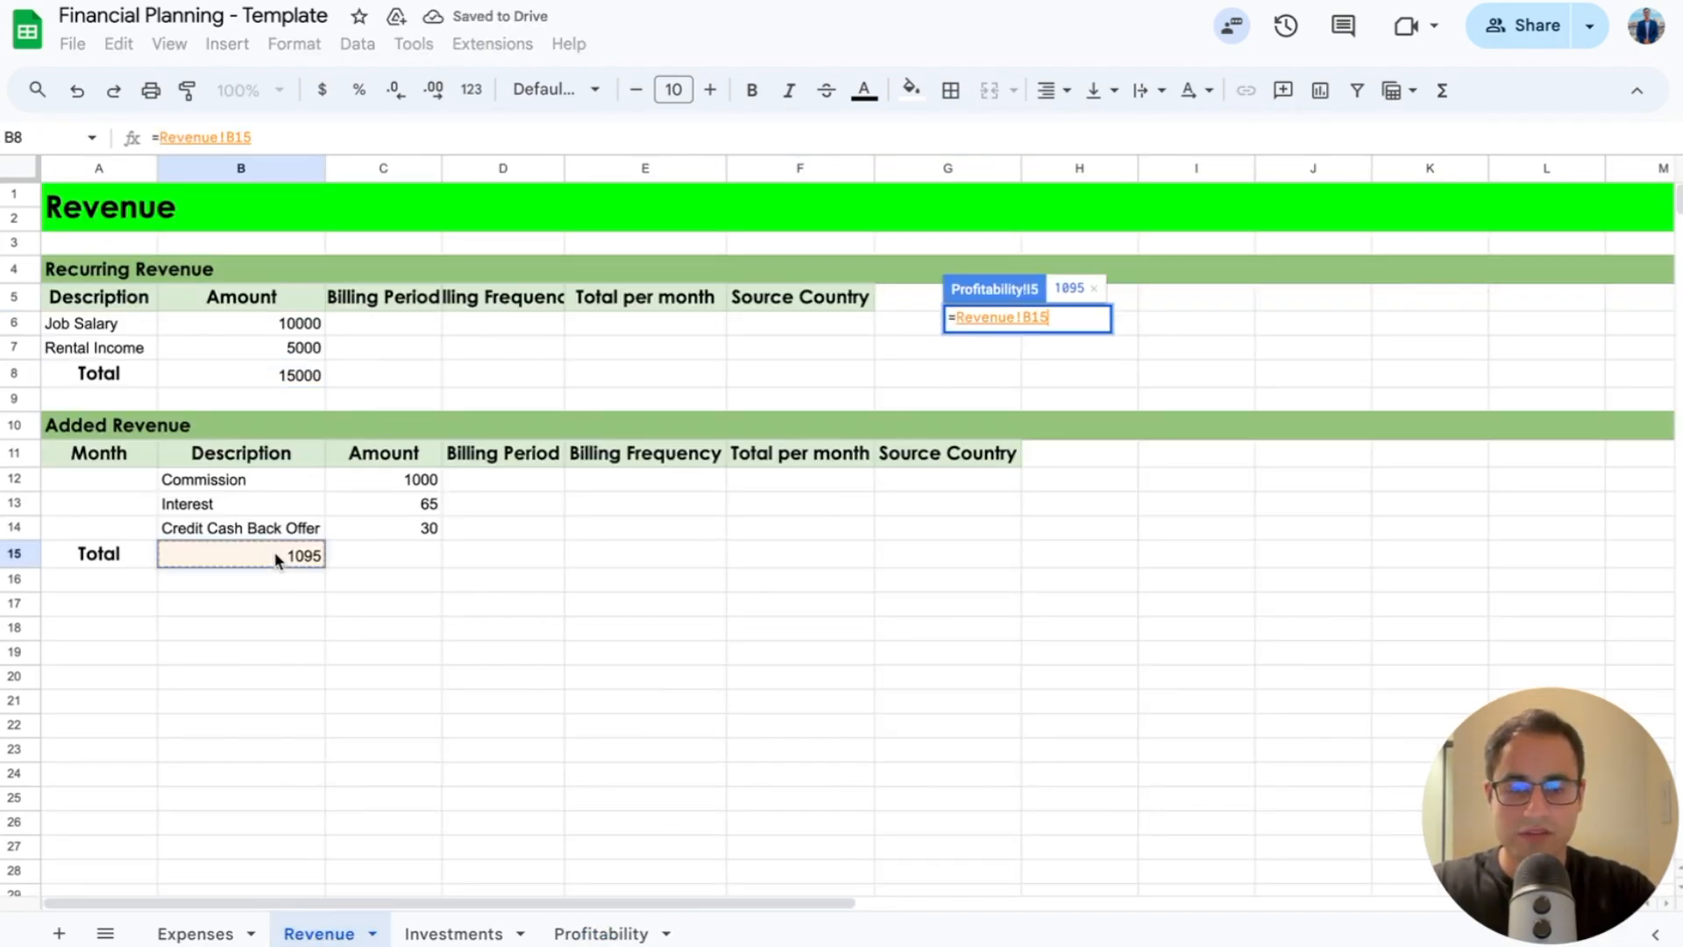
{"action": "key", "text": "Return"}
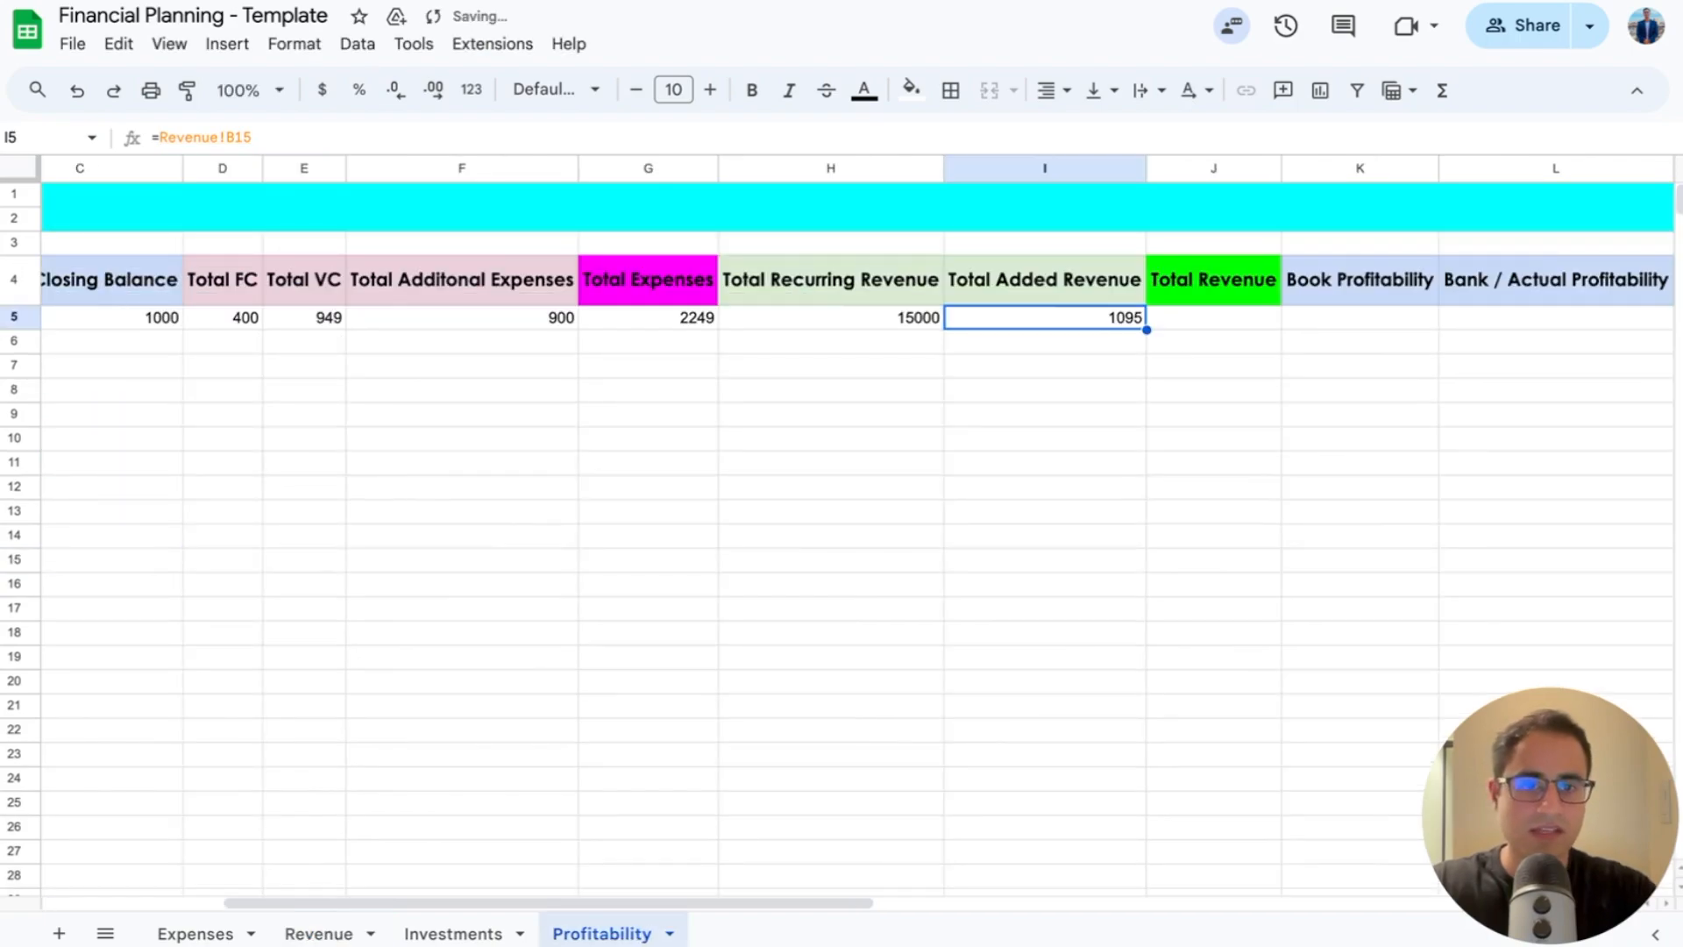
Step: Calculate Jan's Total Revenue in J5 as the SUM of H5:I5
{"action": "left_click", "coordinate": [1217, 323]}
{"action": "type", "text": "=su"}
{"action": "key", "text": "Tab"}
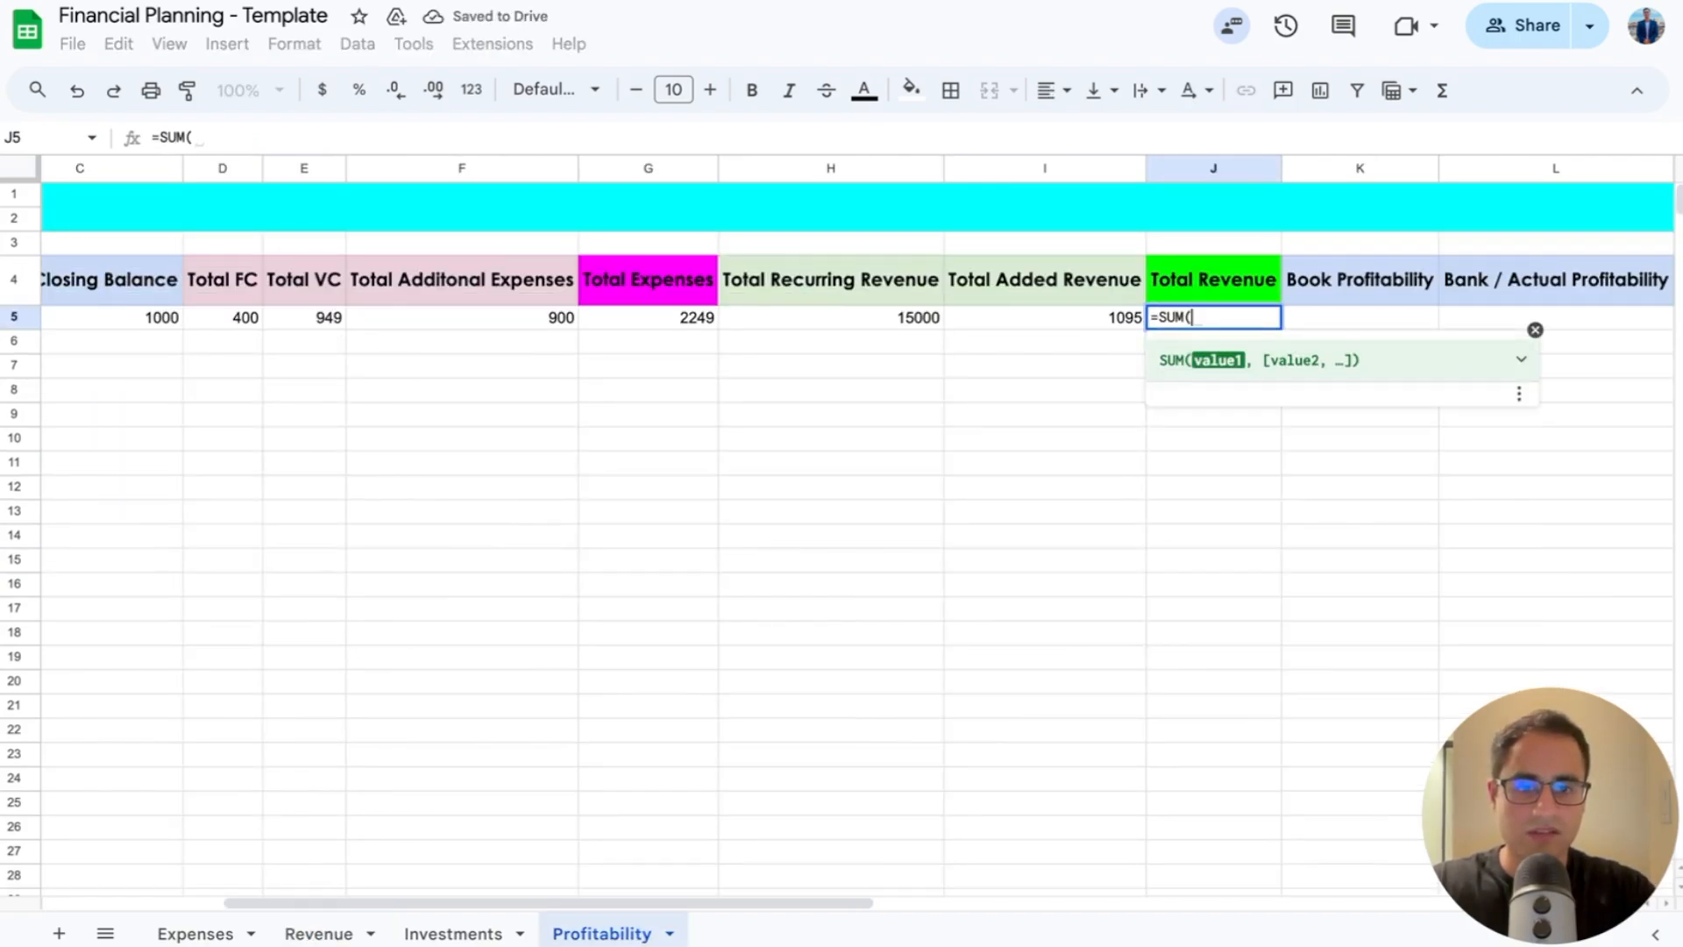
{"action": "key", "text": "Left"}
{"action": "key", "text": "shift+Left"}
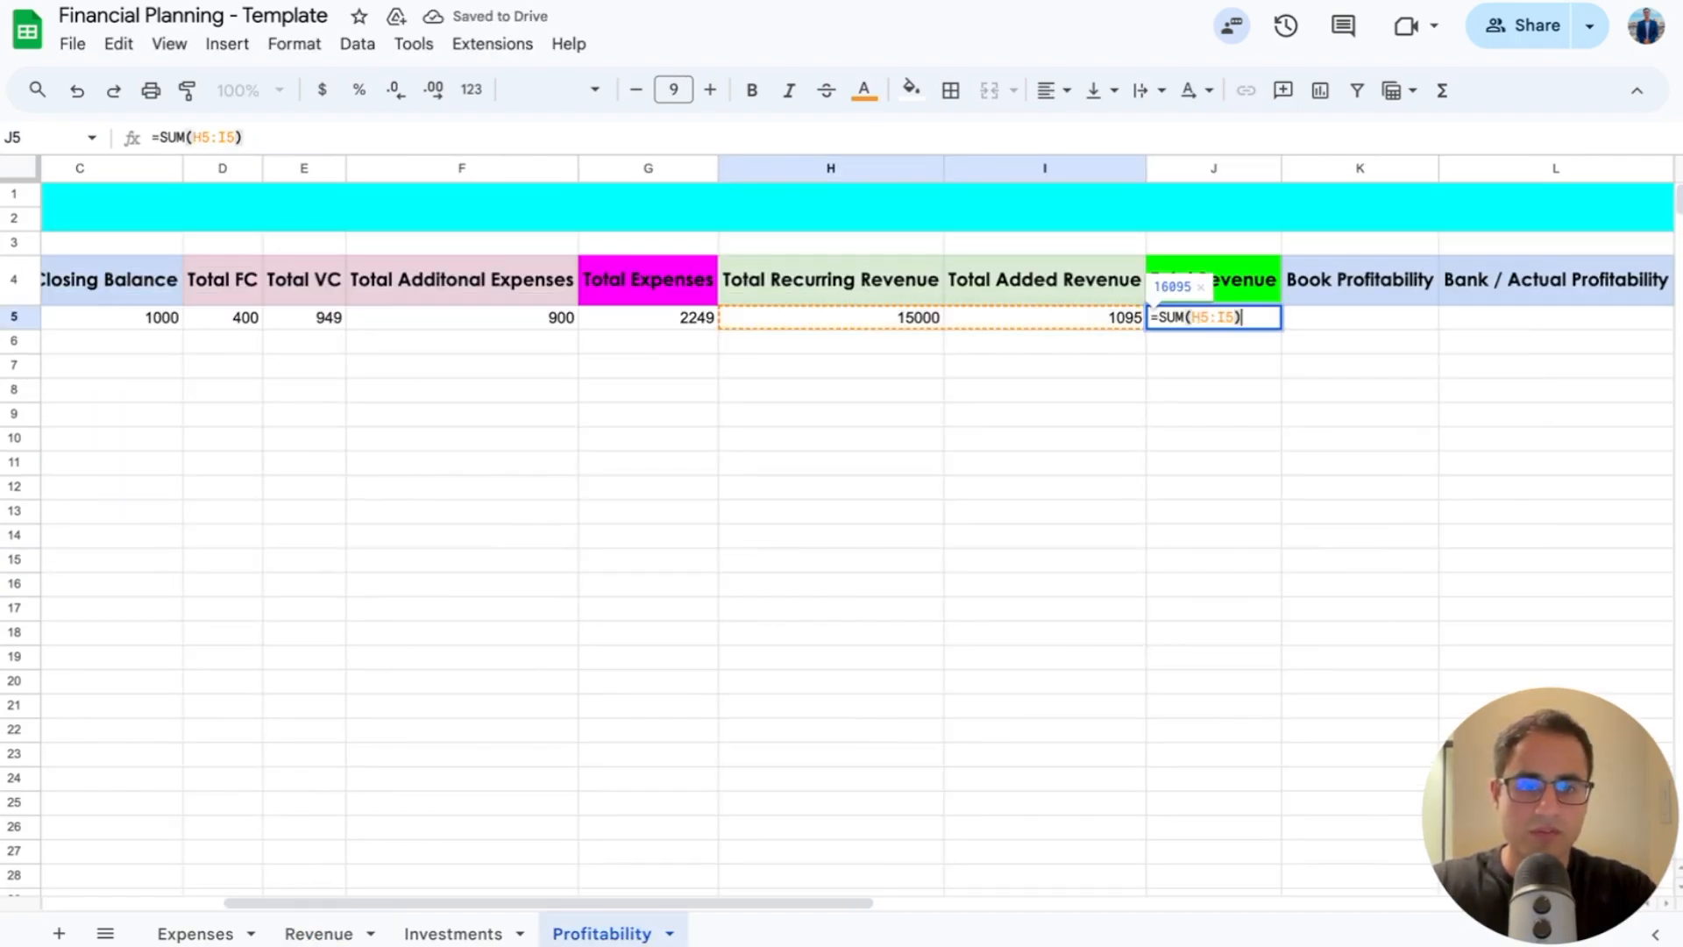
{"action": "key", "text": "Return"}
Step: Calculate Jan's Book Profitability in K5 as Total Revenue minus Total Expenses, =J5-G5
{"action": "key", "text": "Up"}
{"action": "key", "text": "Right"}
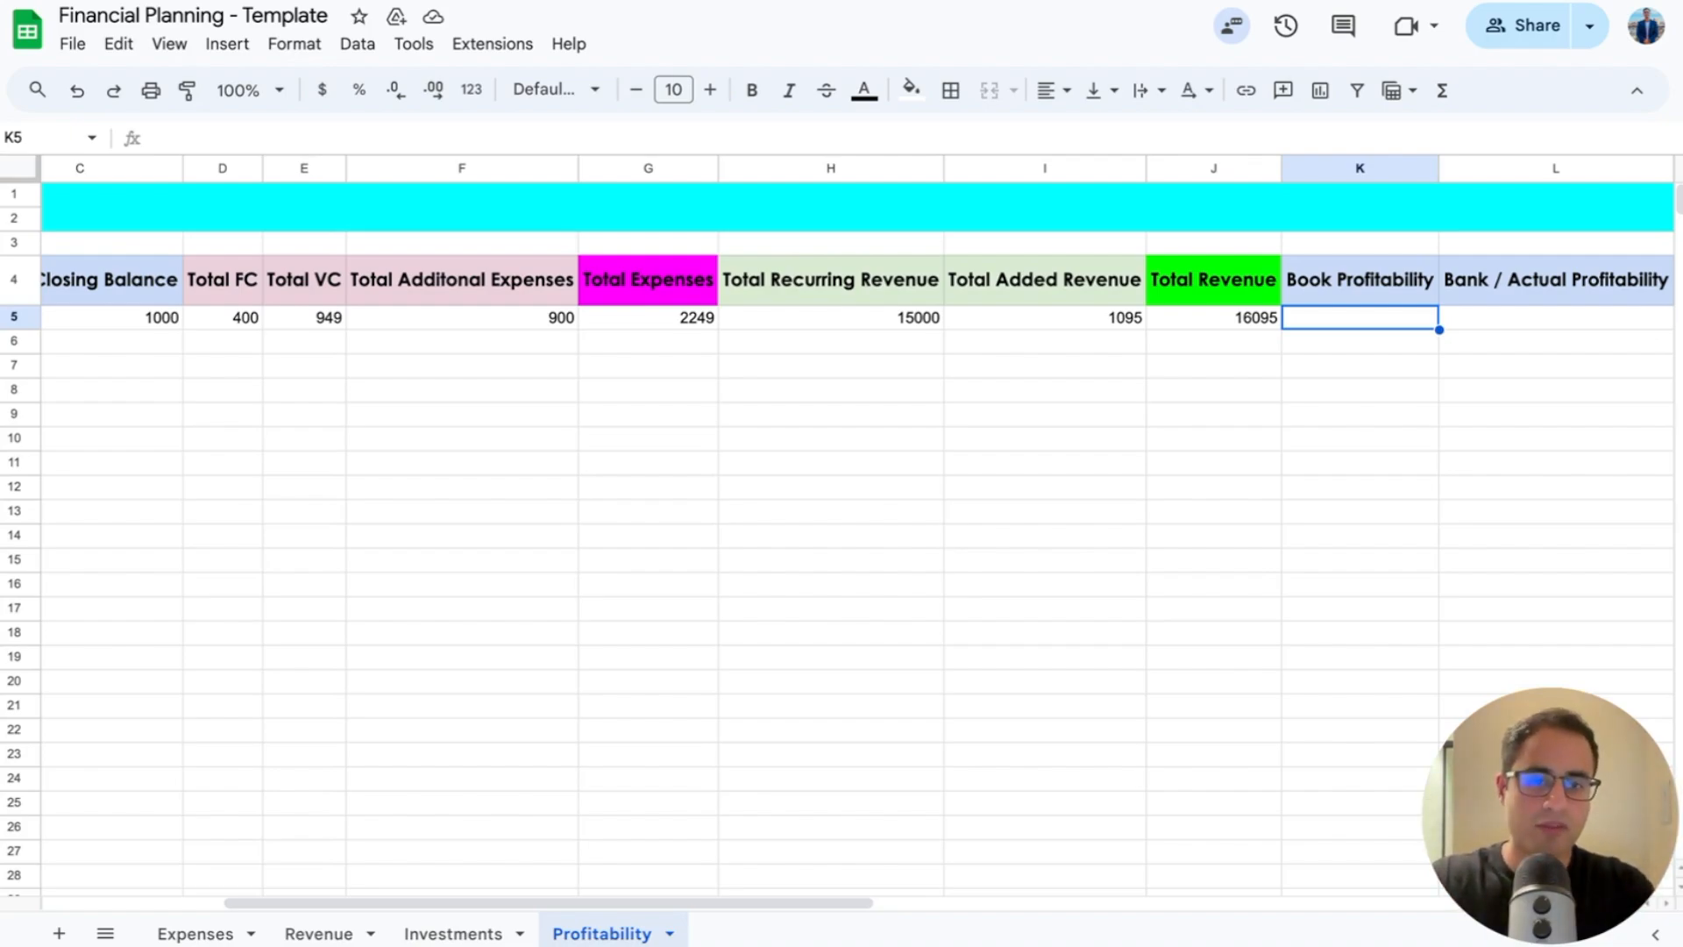
{"action": "type", "text": "=J5"}
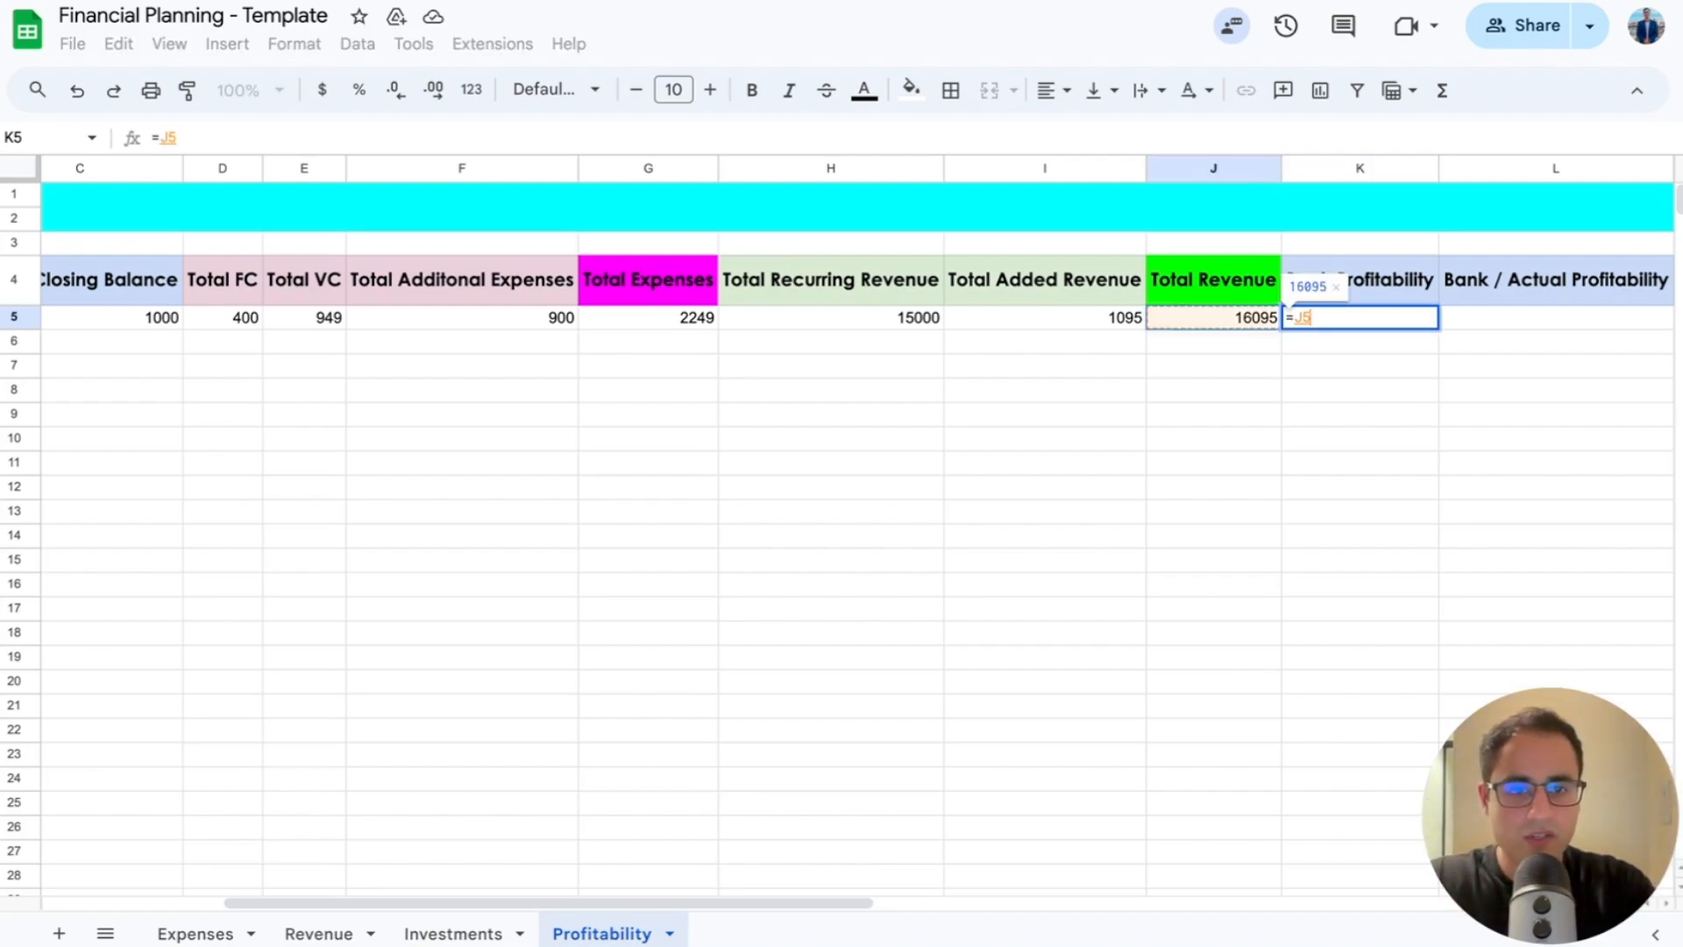
{"action": "type", "text": "-"}
{"action": "key", "text": "Left"}
{"action": "key", "text": "Left"}
{"action": "key", "text": "Left"}
{"action": "key", "text": "Left"}
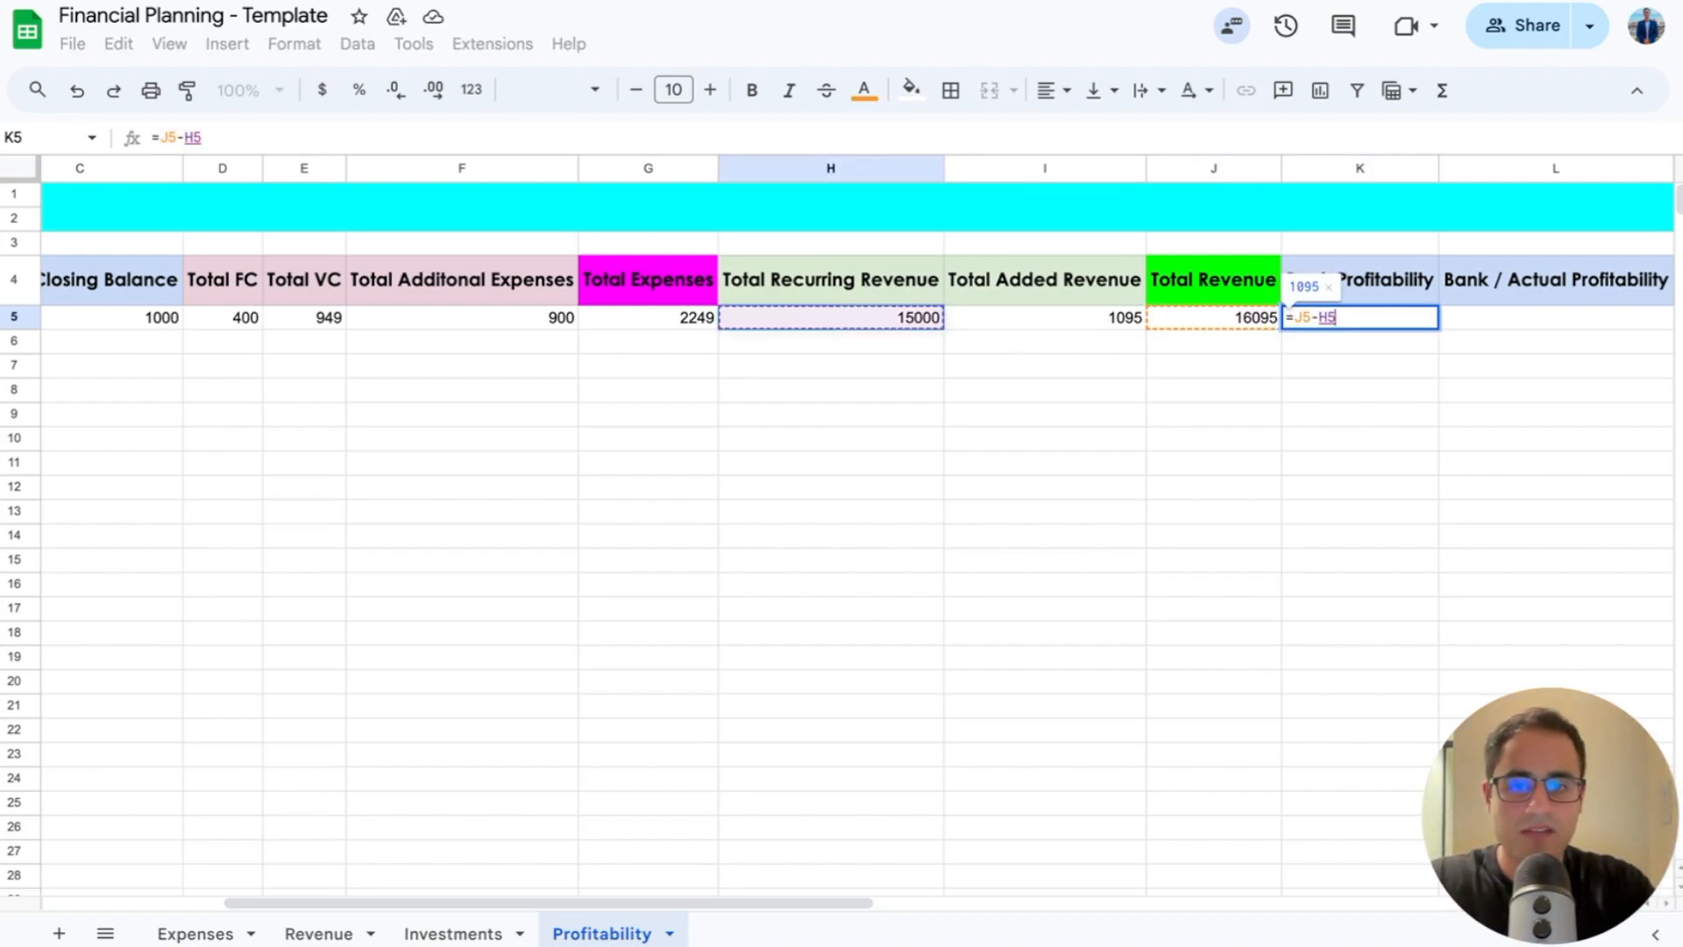
{"action": "key", "text": "Return"}
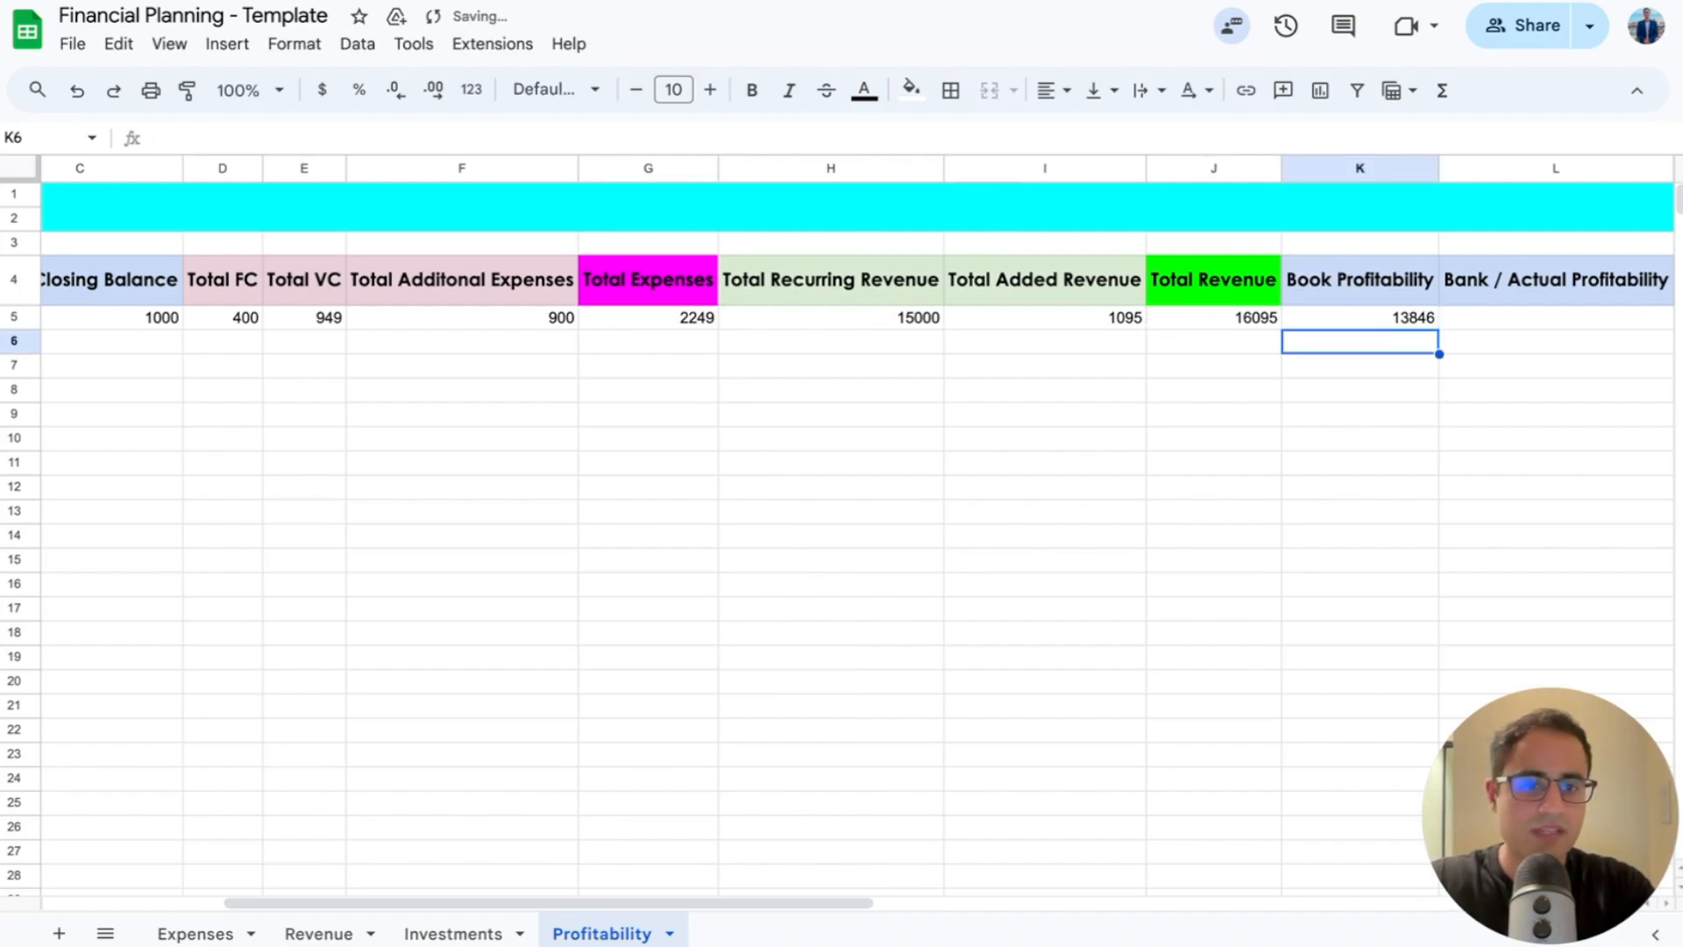
Step: Format Jan's Book Profitability in K5 as a number with a thousands separator and no decimal places
{"action": "key", "text": "Up"}
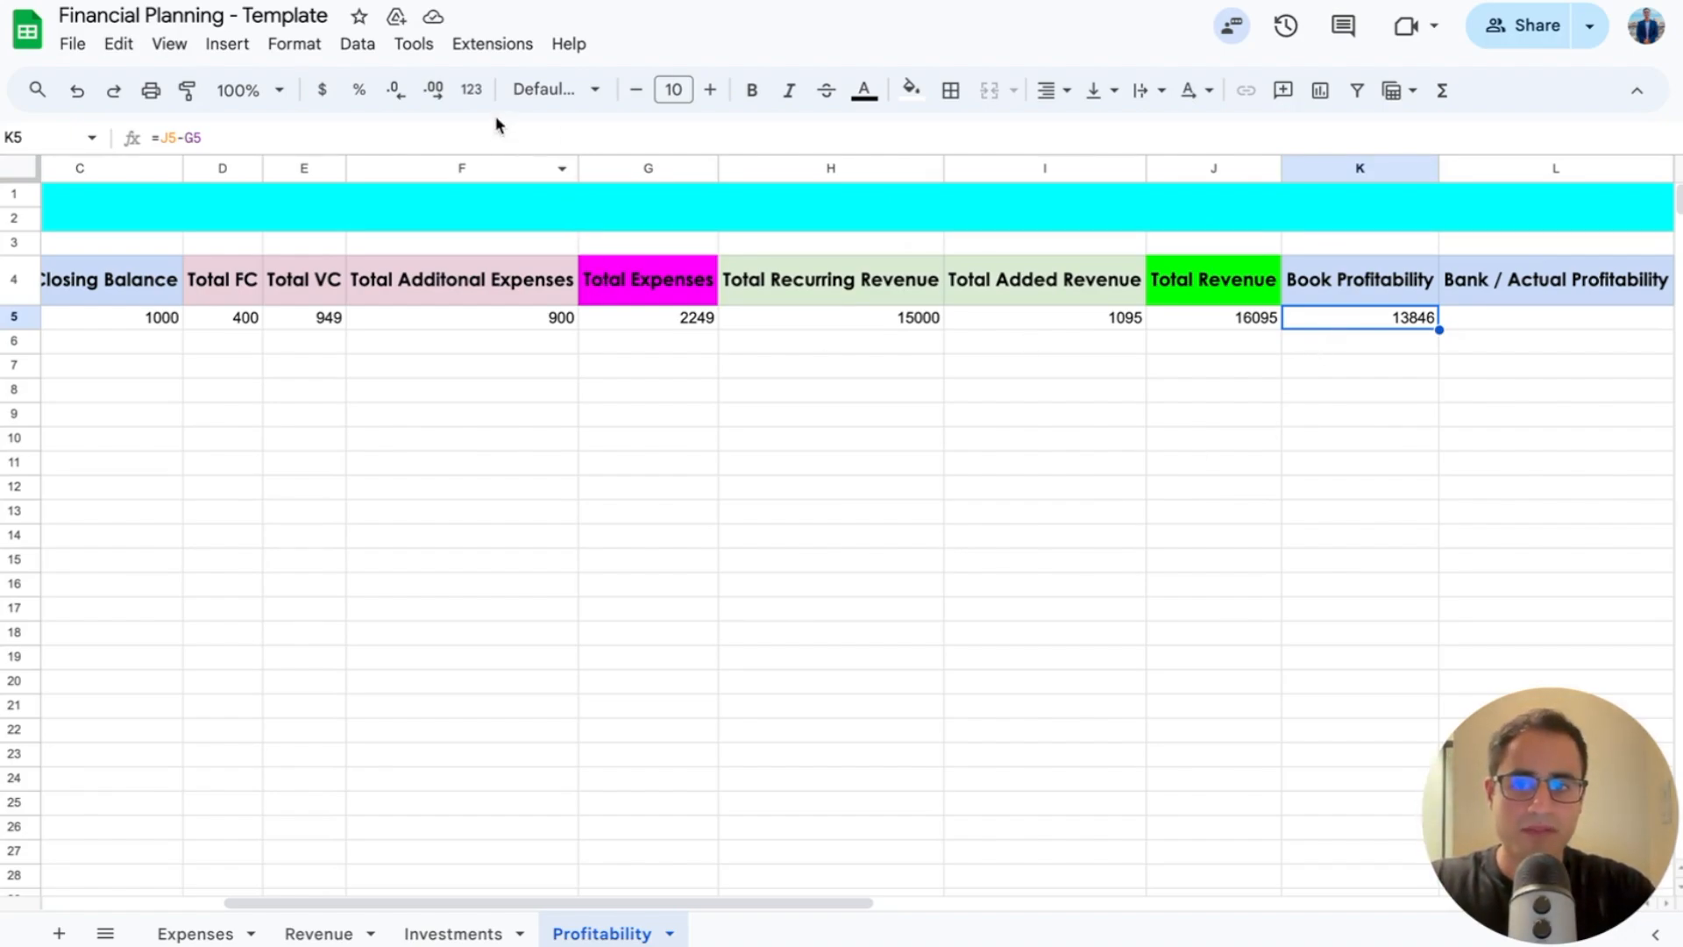
{"action": "left_click", "coordinate": [472, 89]}
{"action": "left_click", "coordinate": [578, 223]}
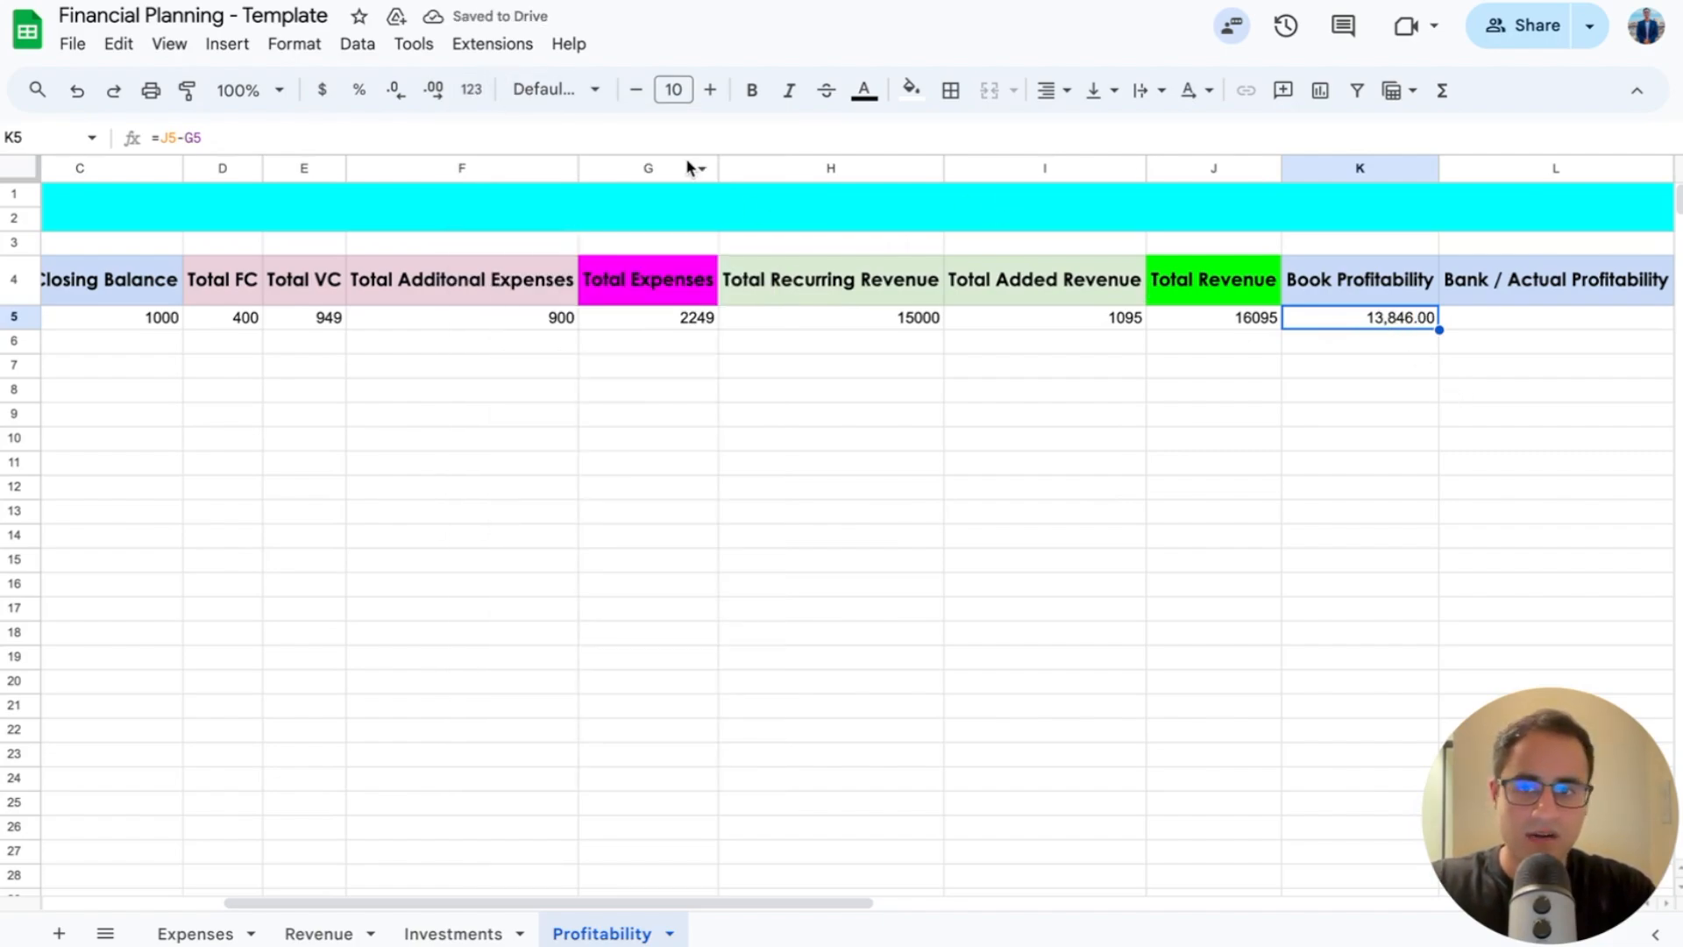
{"action": "left_click", "coordinate": [395, 91]}
{"action": "left_click", "coordinate": [396, 90]}
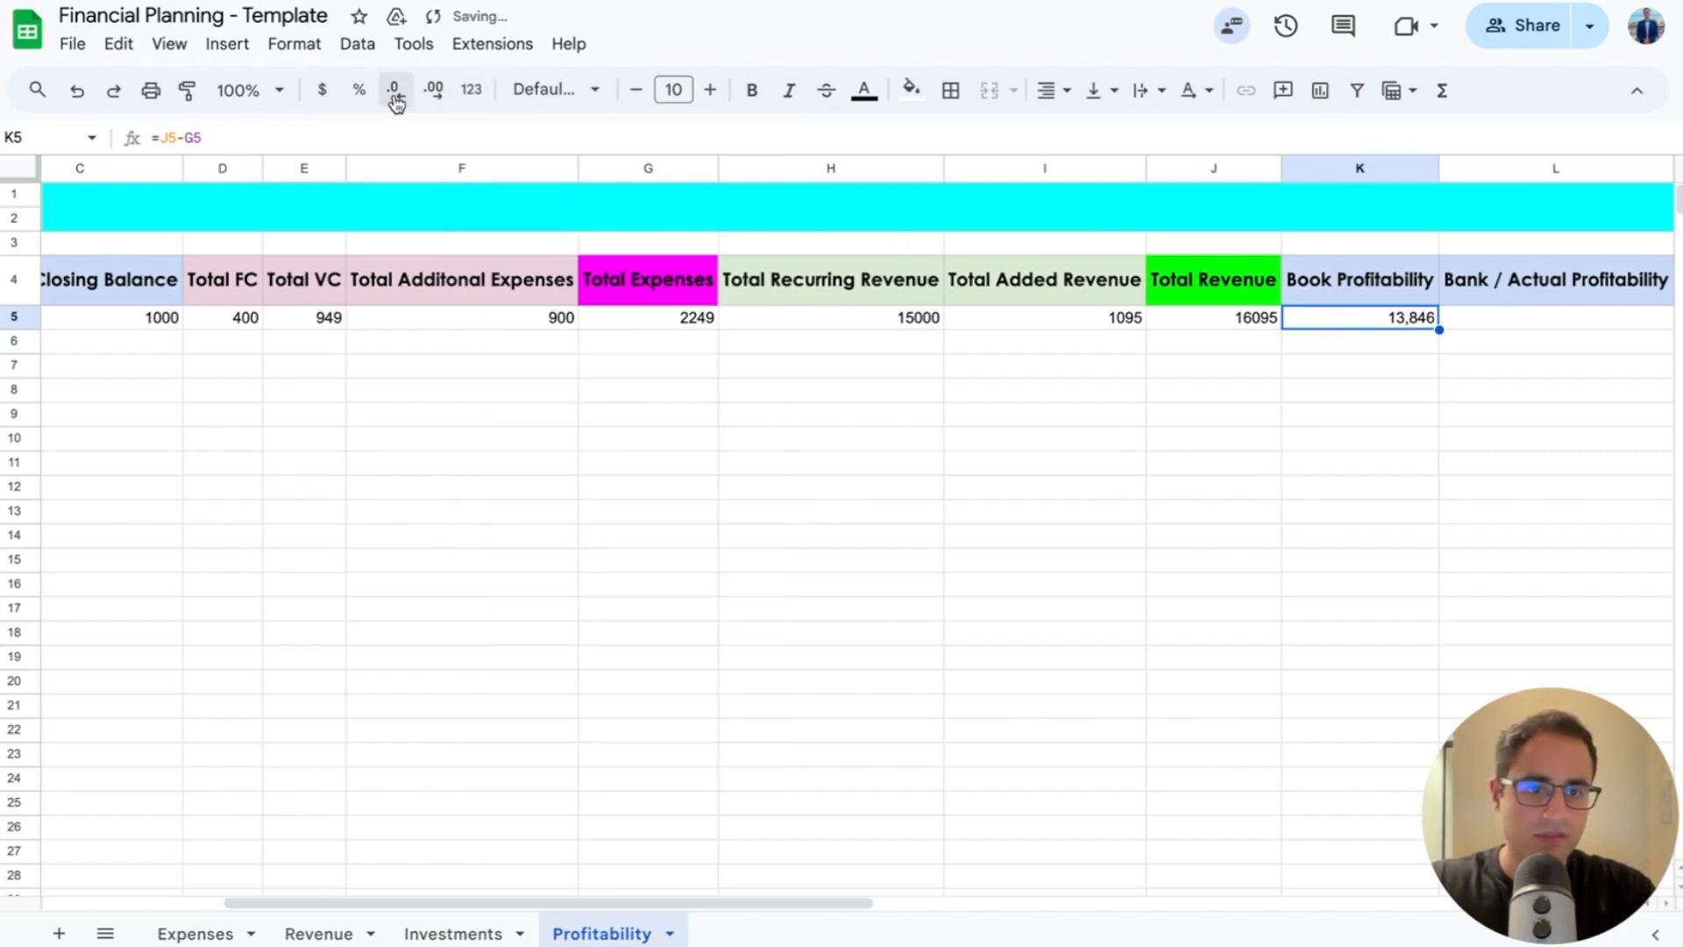
{"action": "left_click", "coordinate": [1388, 360]}
{"action": "left_click", "coordinate": [1390, 321]}
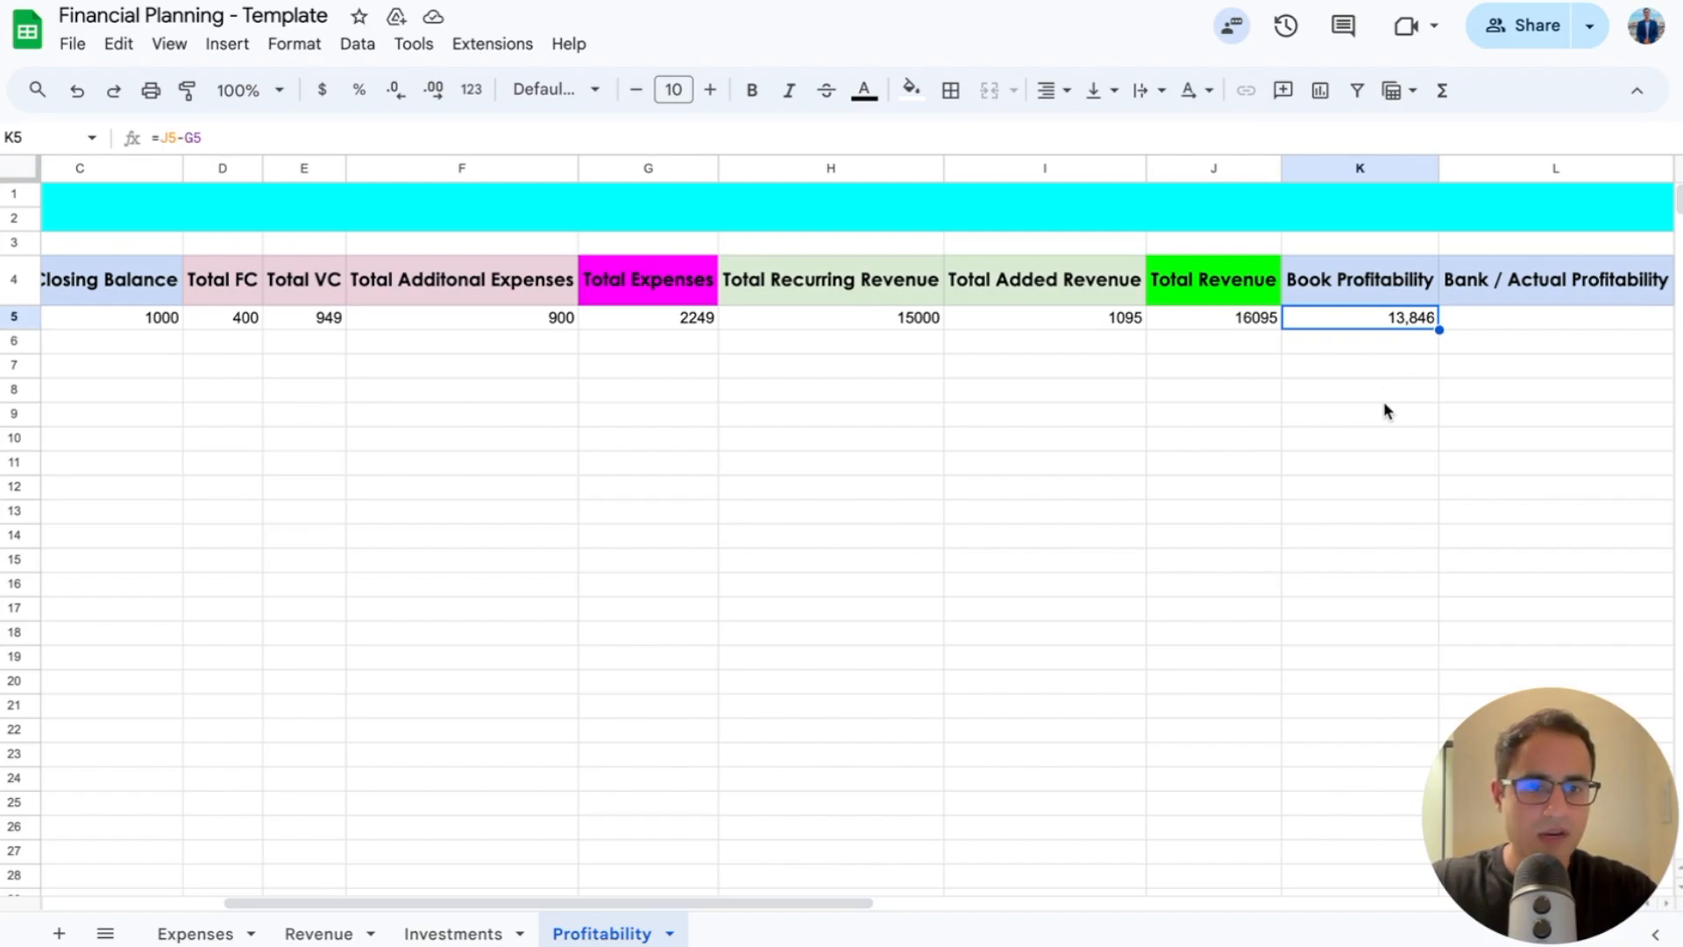
Step: Calculate Jan's Bank / Actual Profitability in L5 as the closing balance minus the opening balance, =C5-B5
{"action": "key", "text": "Right"}
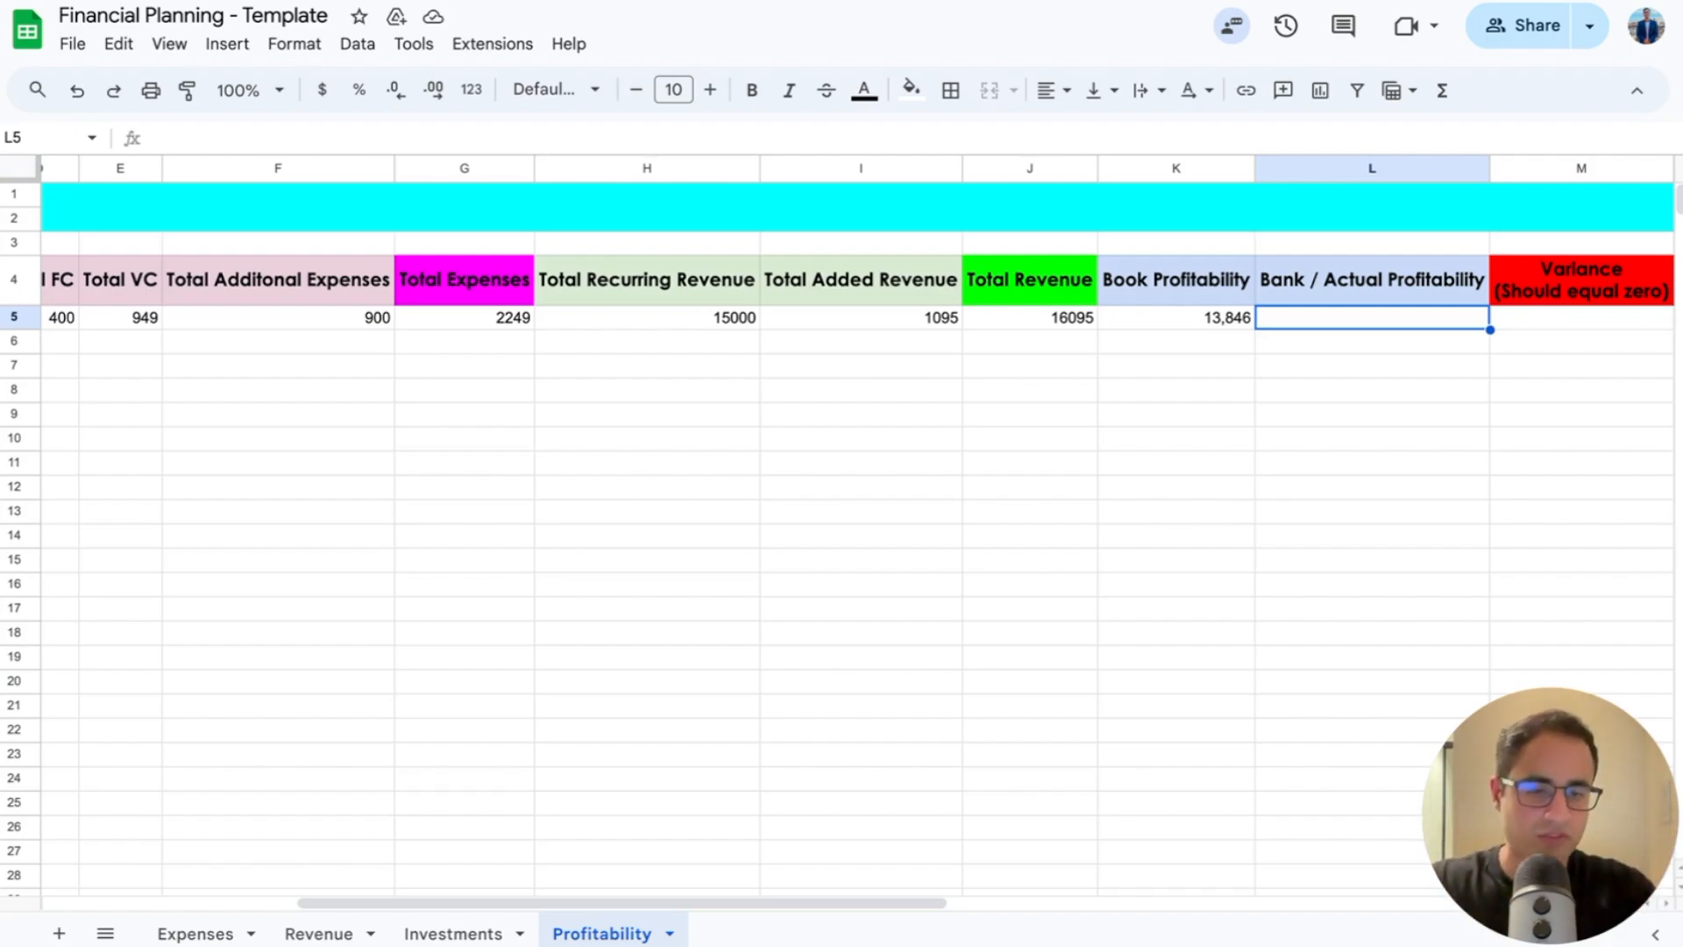
{"action": "type", "text": "="}
{"action": "key", "text": "Left"}
{"action": "key", "text": "Left"}
{"action": "key", "text": "Left"}
{"action": "key", "text": "Left"}
{"action": "key", "text": "Left"}
{"action": "key", "text": "Left"}
{"action": "key", "text": "Left"}
{"action": "key", "text": "Left"}
{"action": "key", "text": "Left"}
{"action": "key", "text": "Left"}
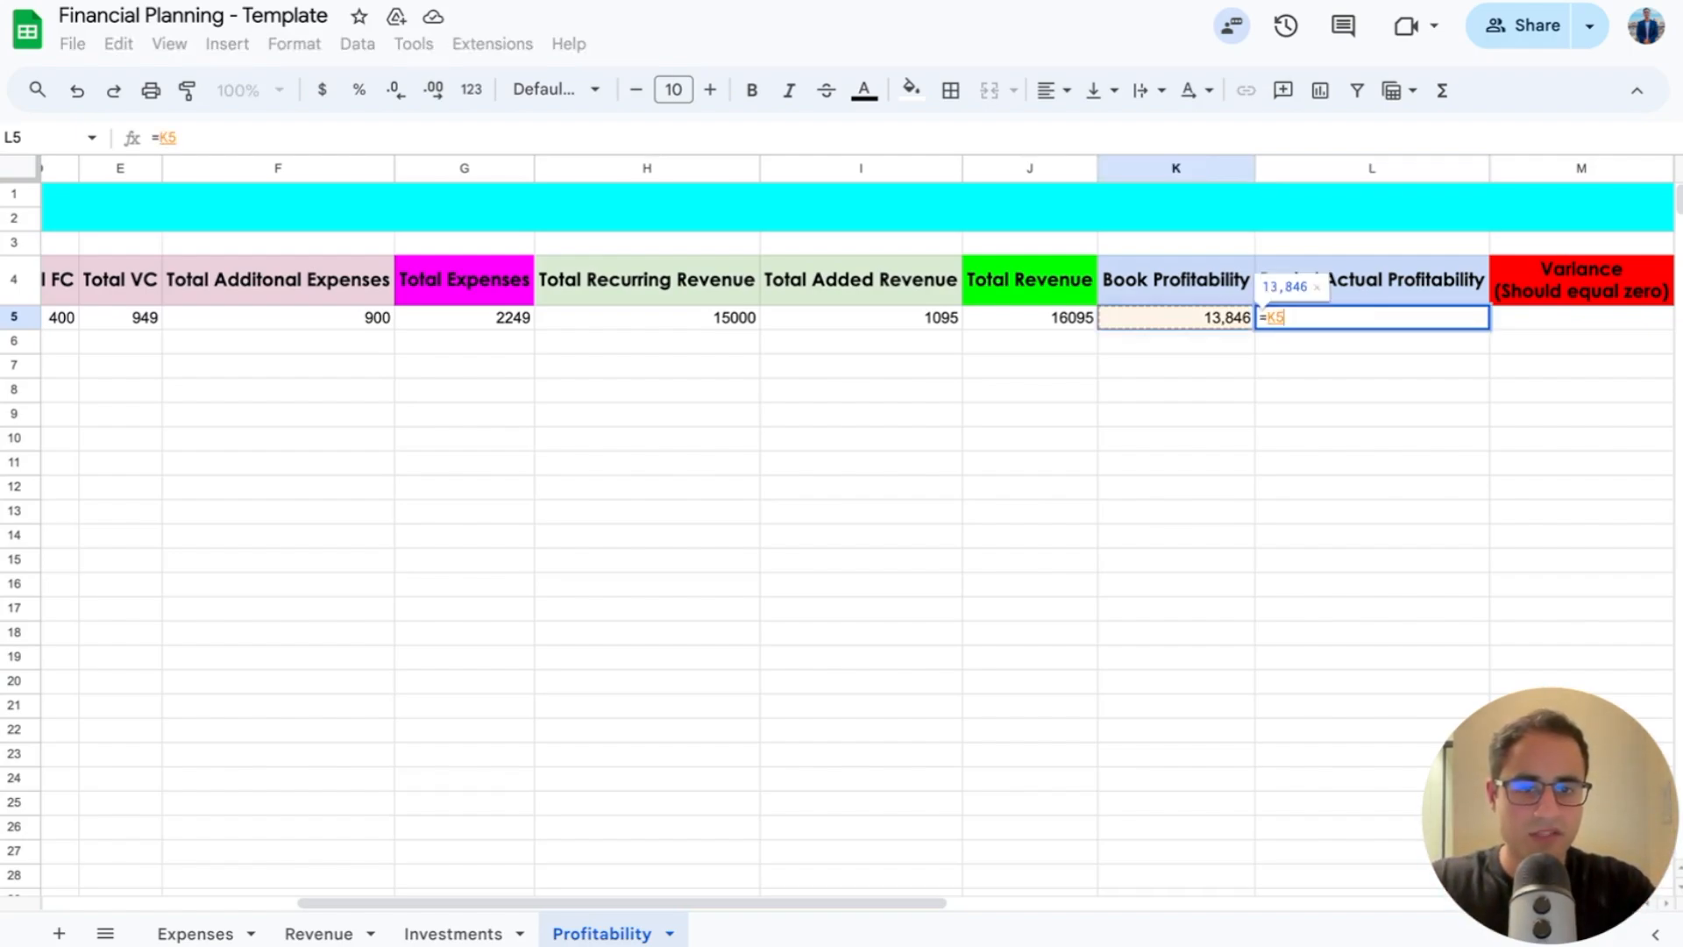
{"action": "key", "text": "Left"}
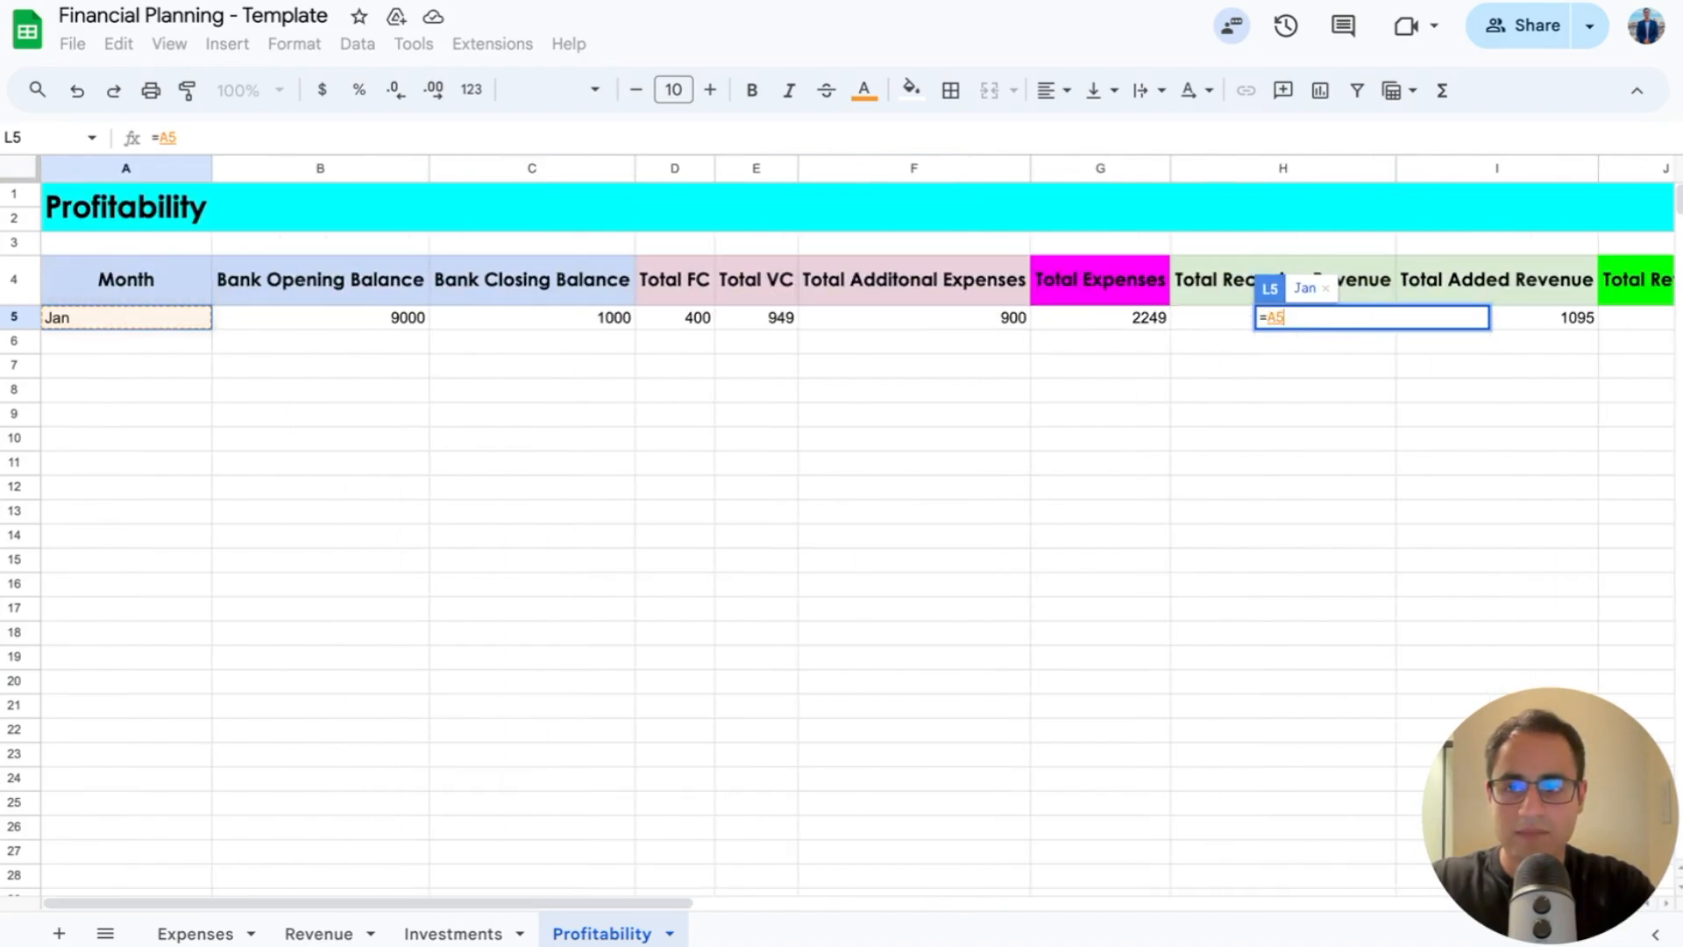
{"action": "key", "text": "Right"}
{"action": "key", "text": "Right"}
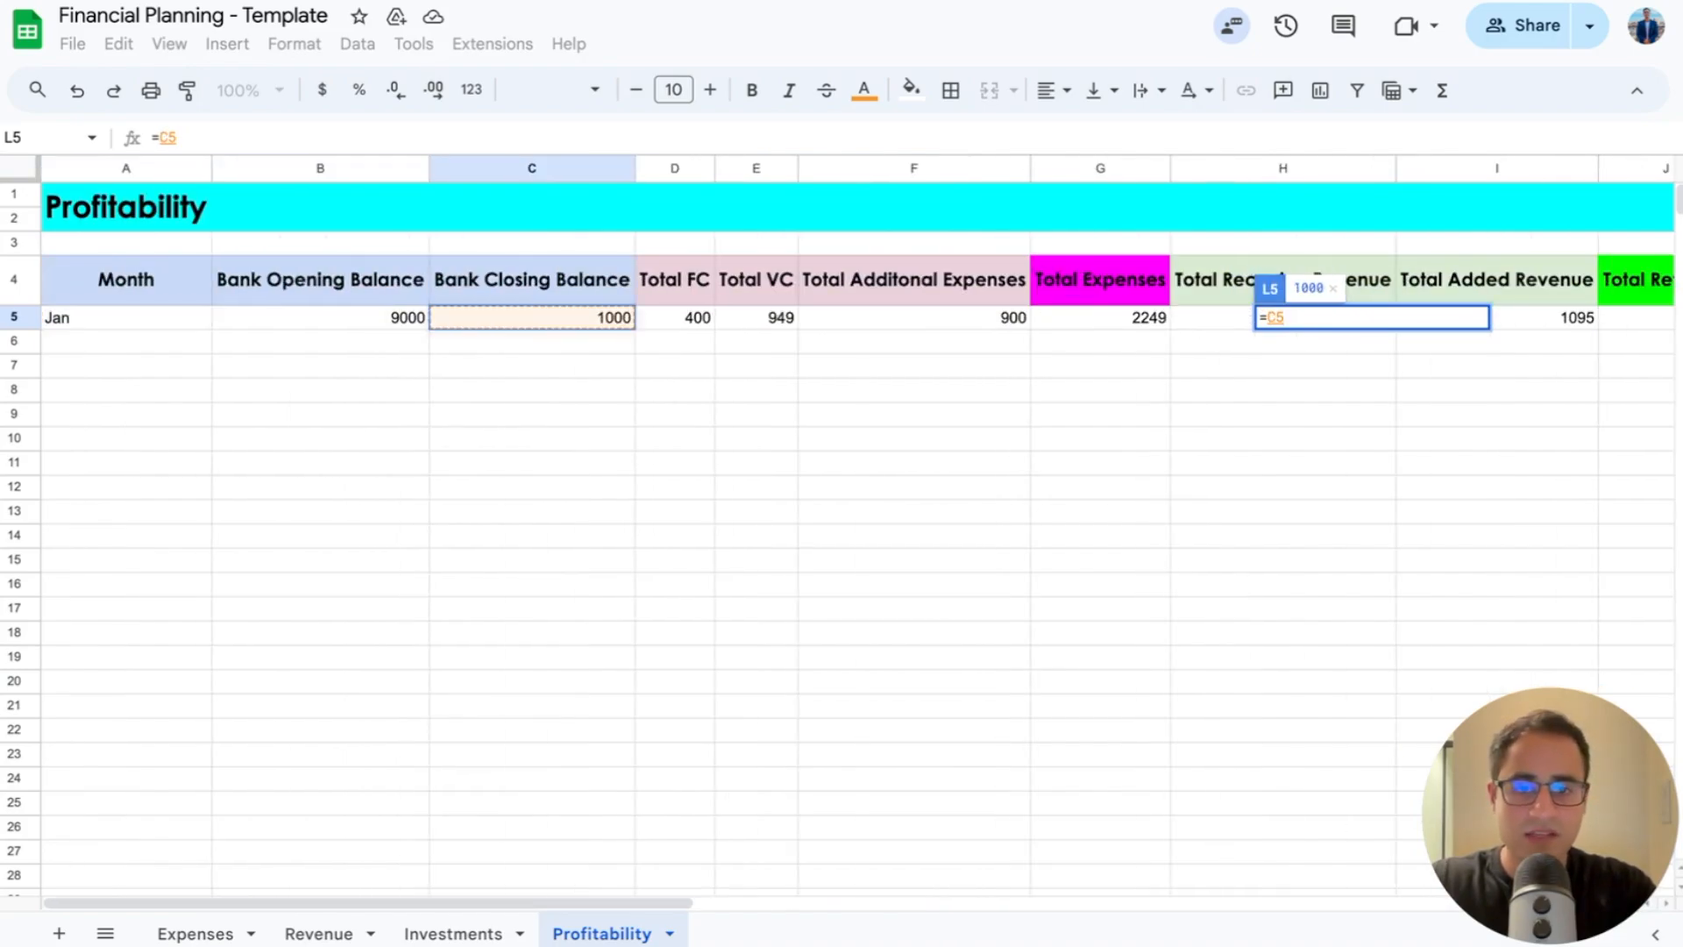
{"action": "type", "text": "-"}
{"action": "key", "text": "Left"}
{"action": "key", "text": "Left"}
{"action": "key", "text": "Left"}
{"action": "key", "text": "Left"}
{"action": "key", "text": "Left"}
{"action": "key", "text": "Left"}
{"action": "key", "text": "Left"}
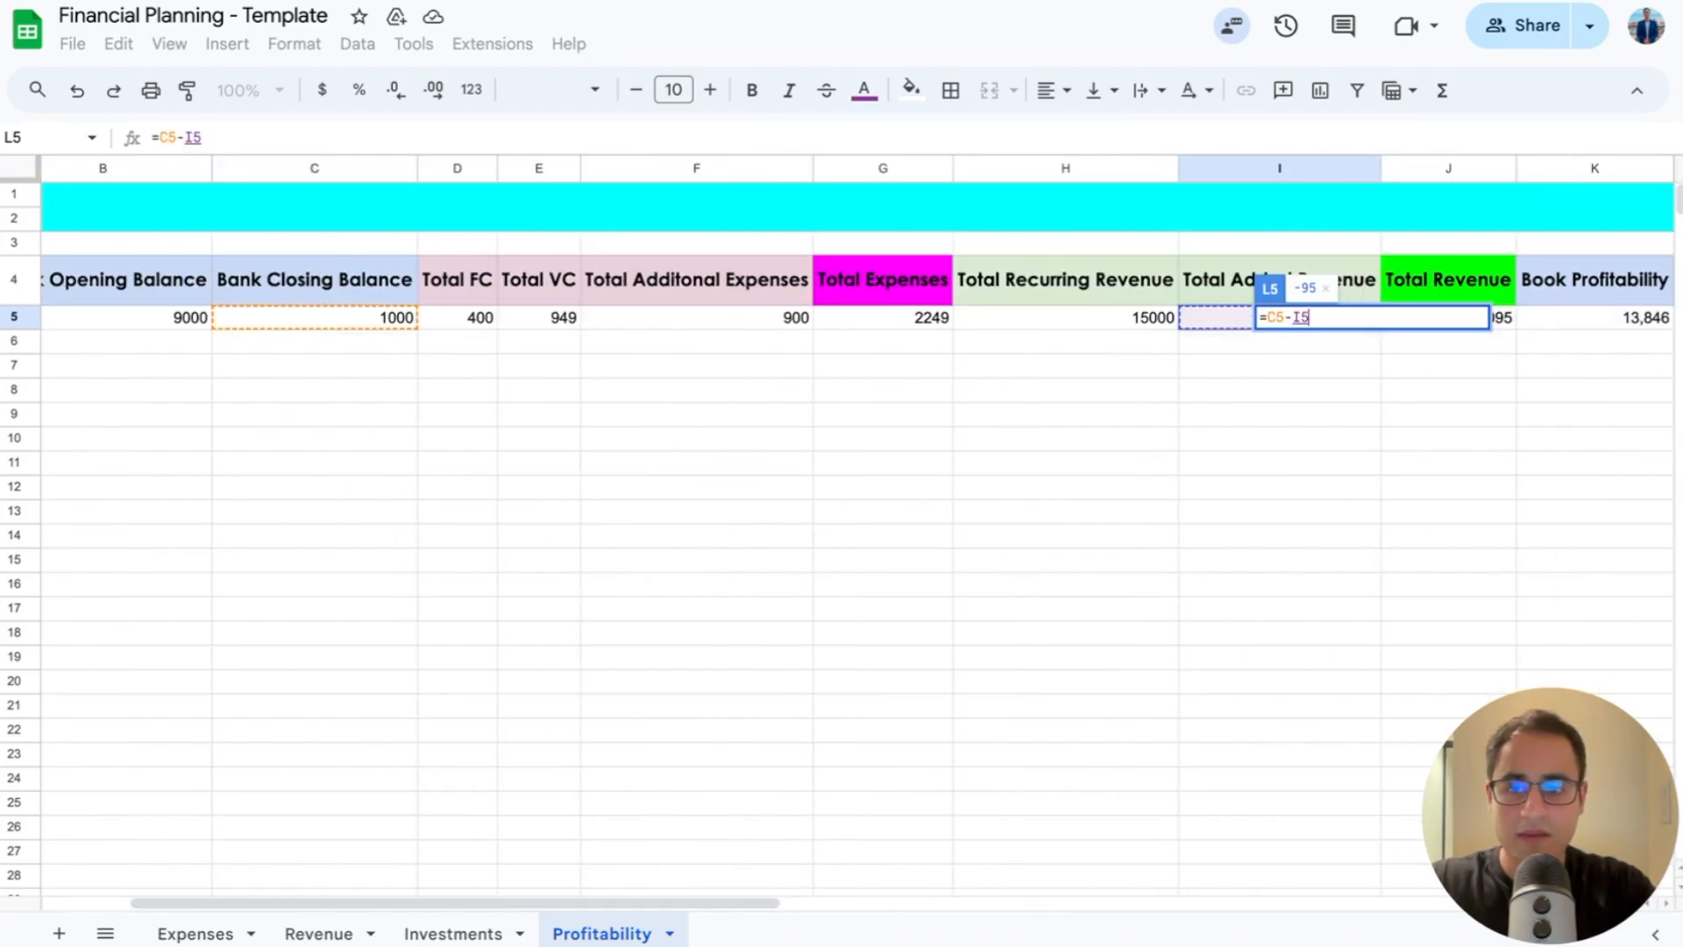
{"action": "key", "text": "Left"}
{"action": "key", "text": "Left"}
{"action": "key", "text": "Left"}
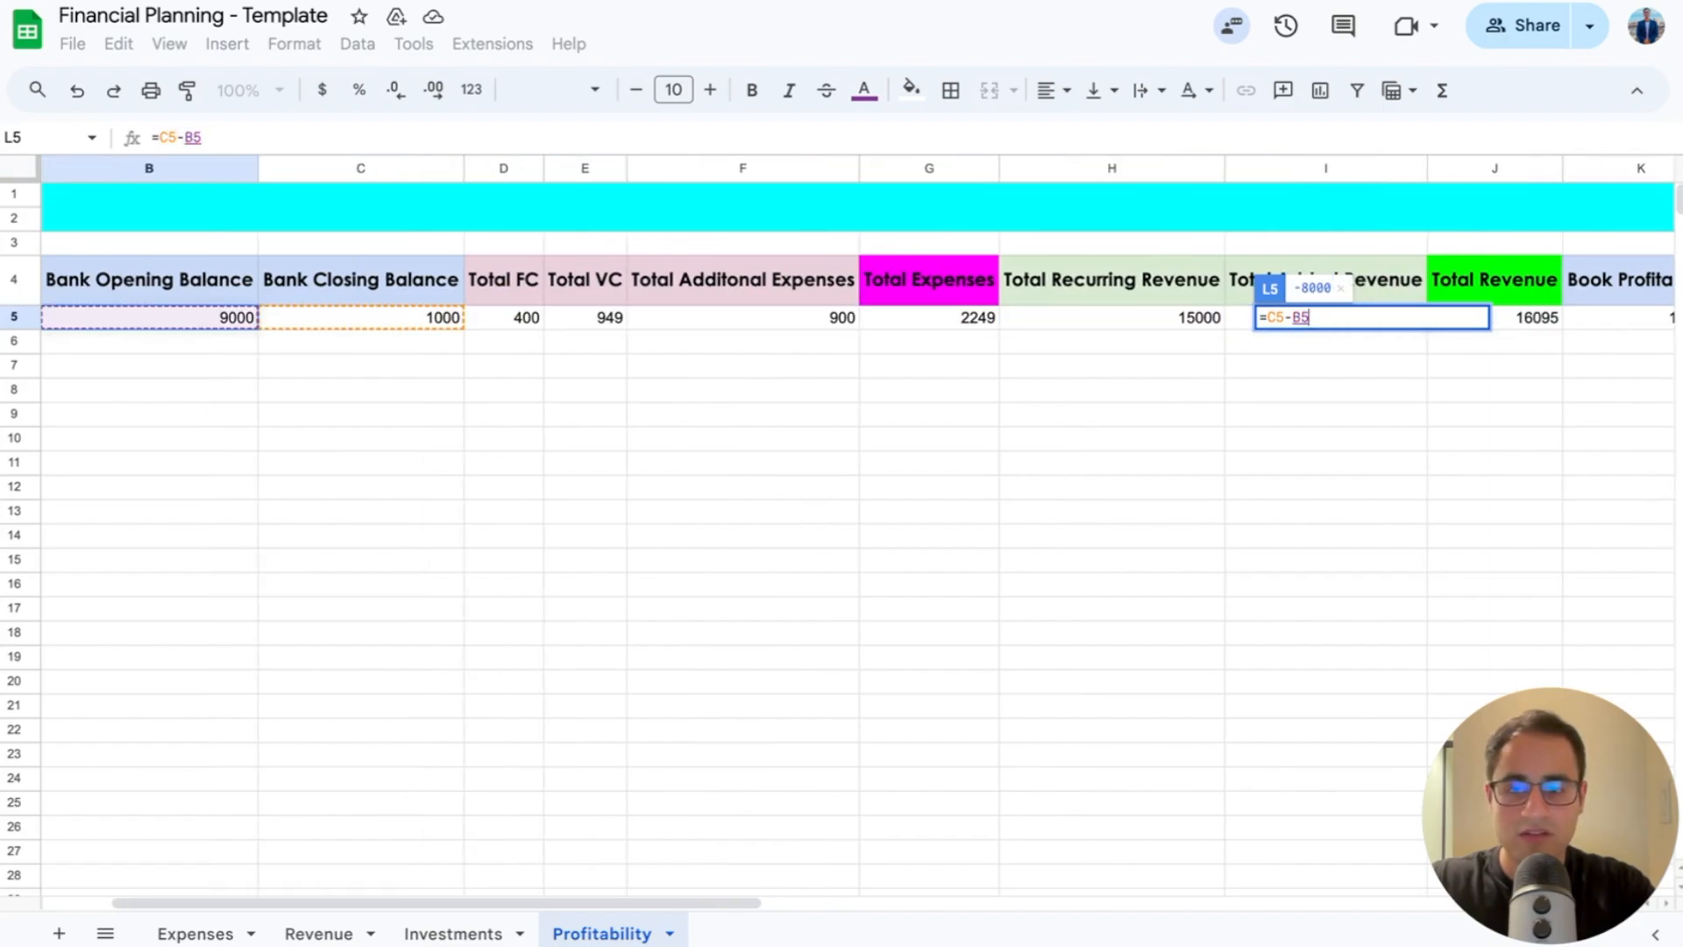
{"action": "key", "text": "Return"}
{"action": "key", "text": "Right"}
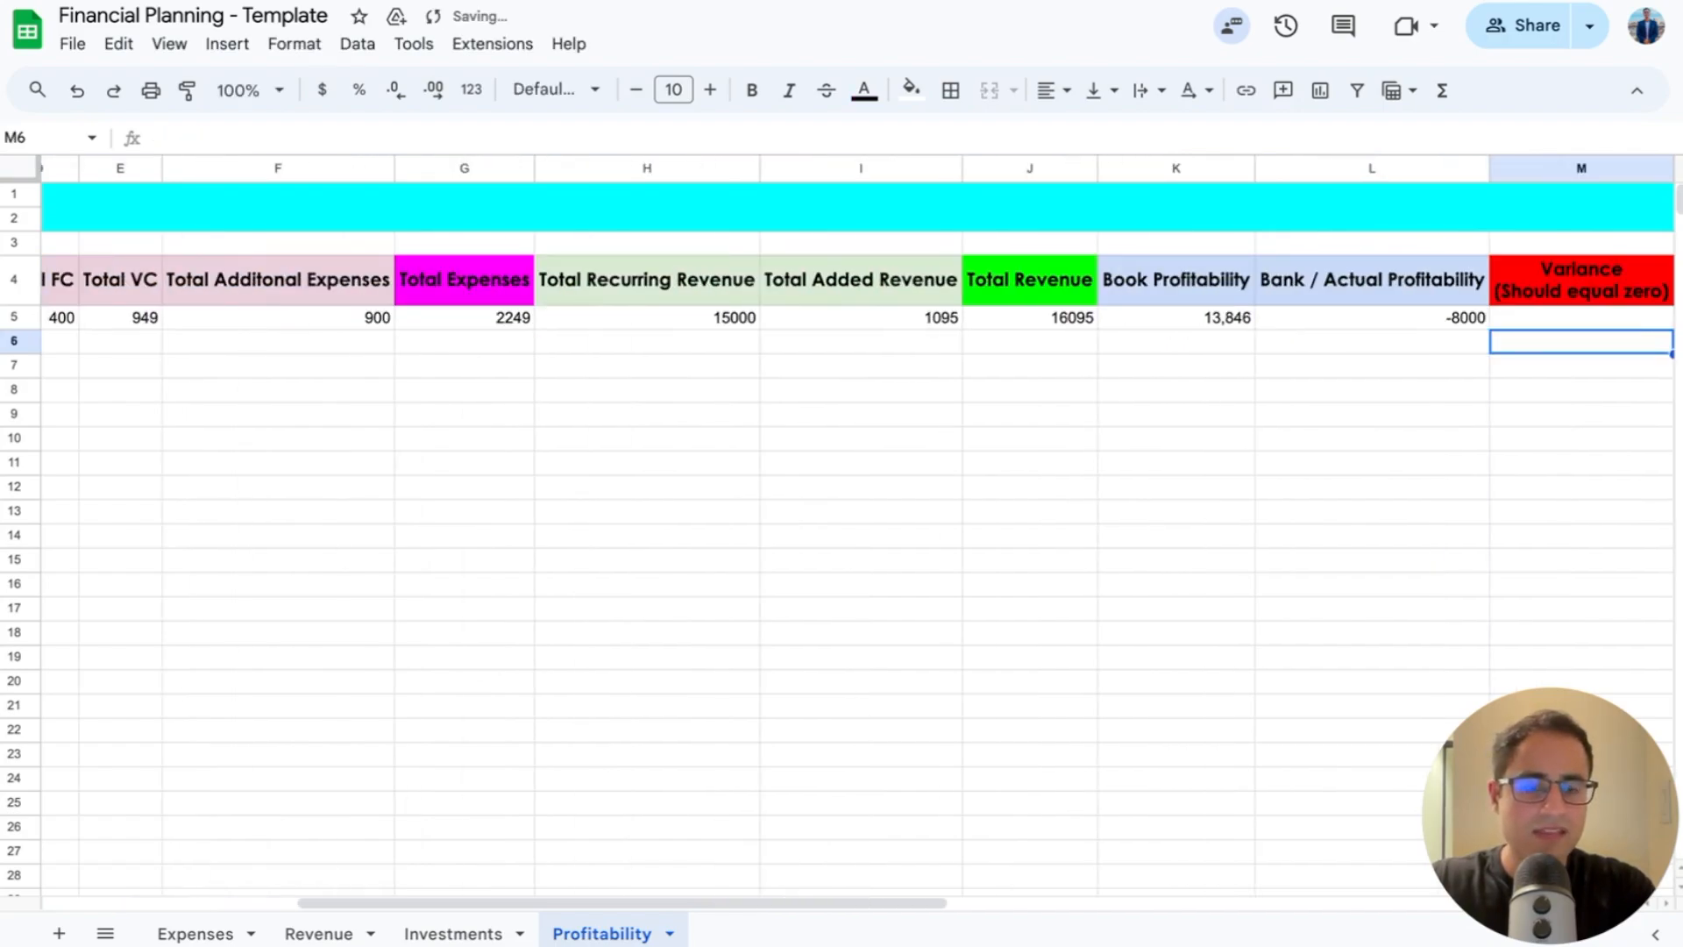
{"action": "key", "text": "Up"}
{"action": "key", "text": "Left"}
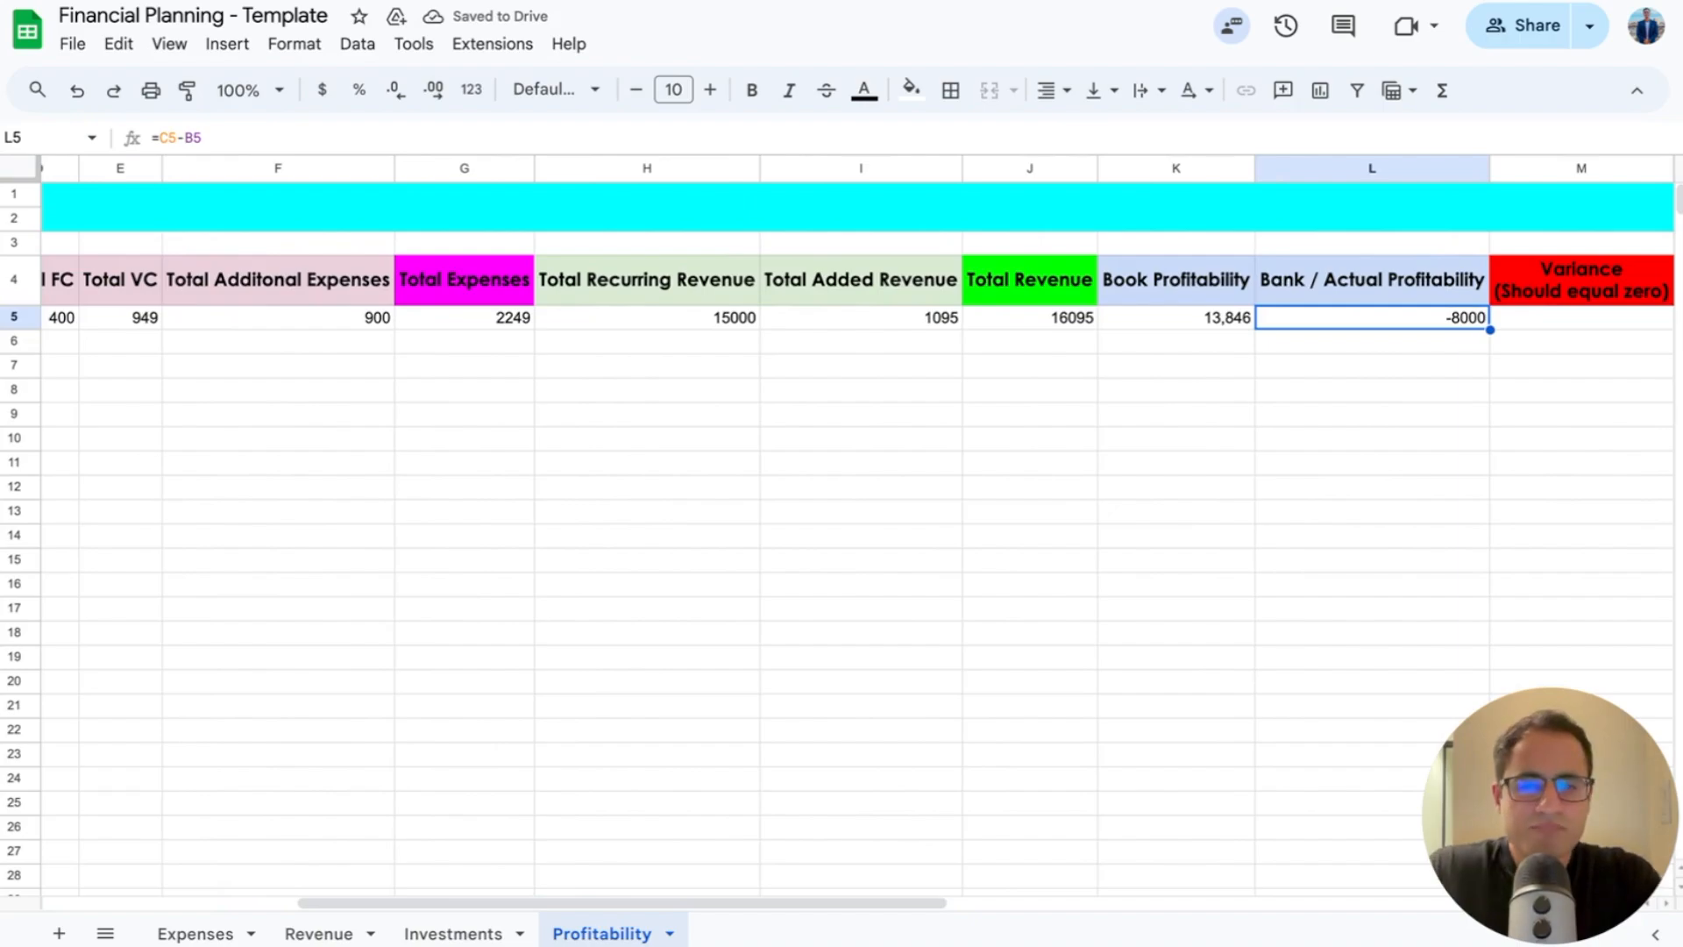
Step: Calculate Jan's Variance in M5 as Bank / Actual Profitability minus Book Profitability, =L5-K5
{"action": "key", "text": "Right"}
{"action": "key", "text": "Right"}
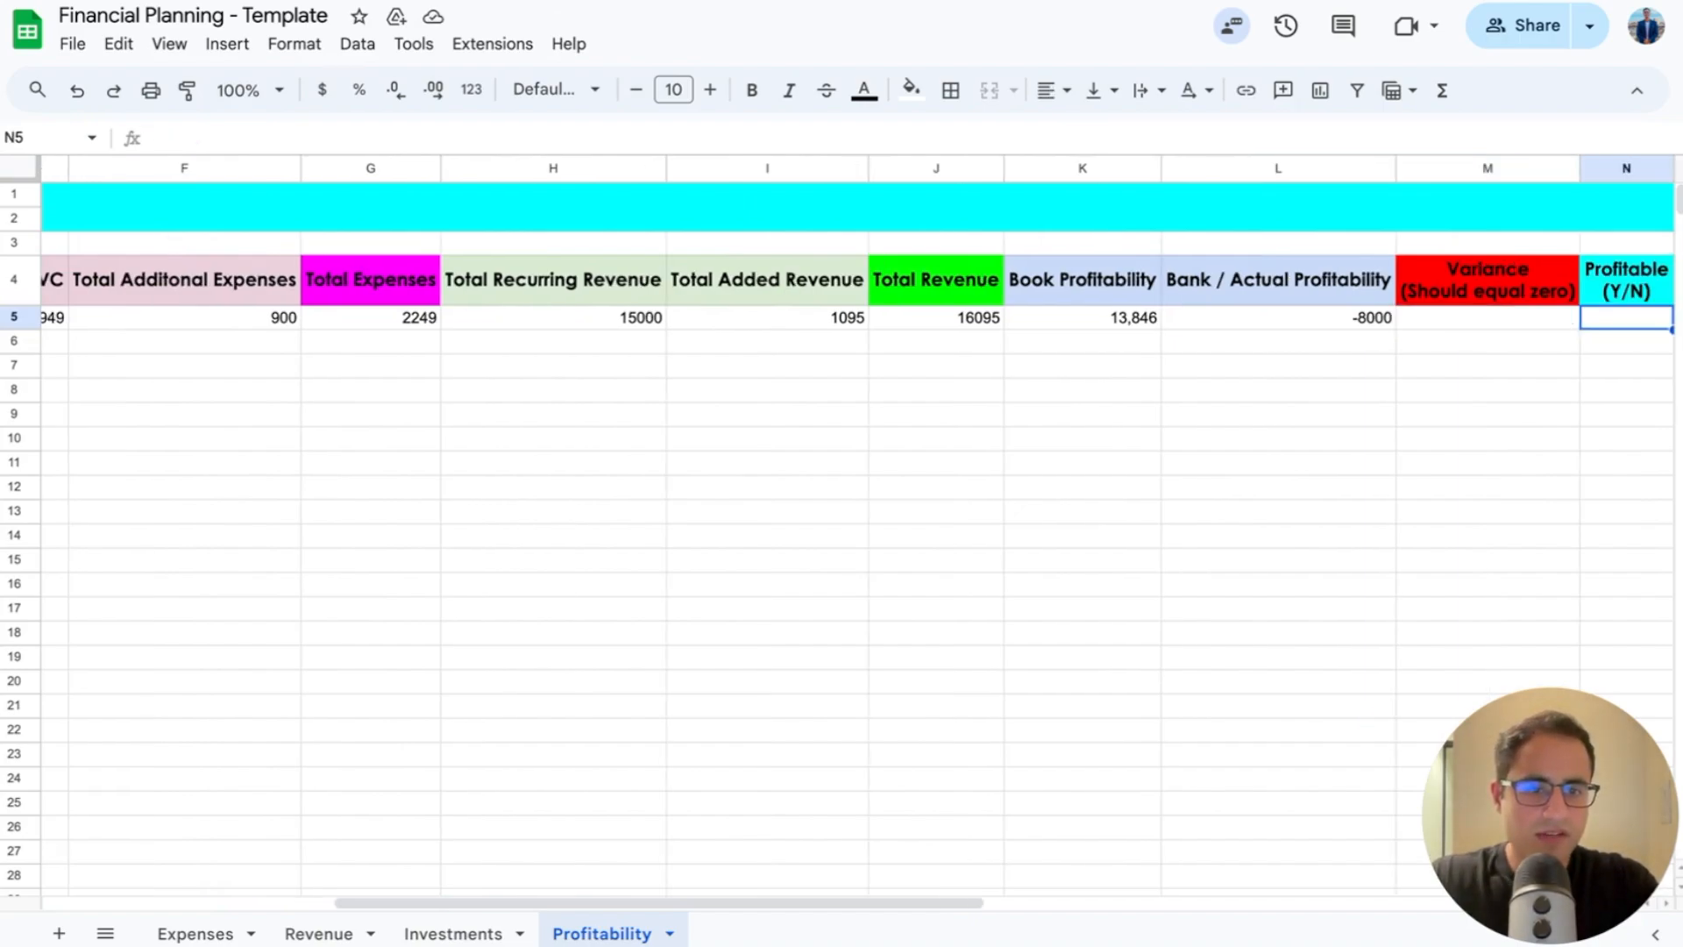
{"action": "key", "text": "Left"}
{"action": "type", "text": "="}
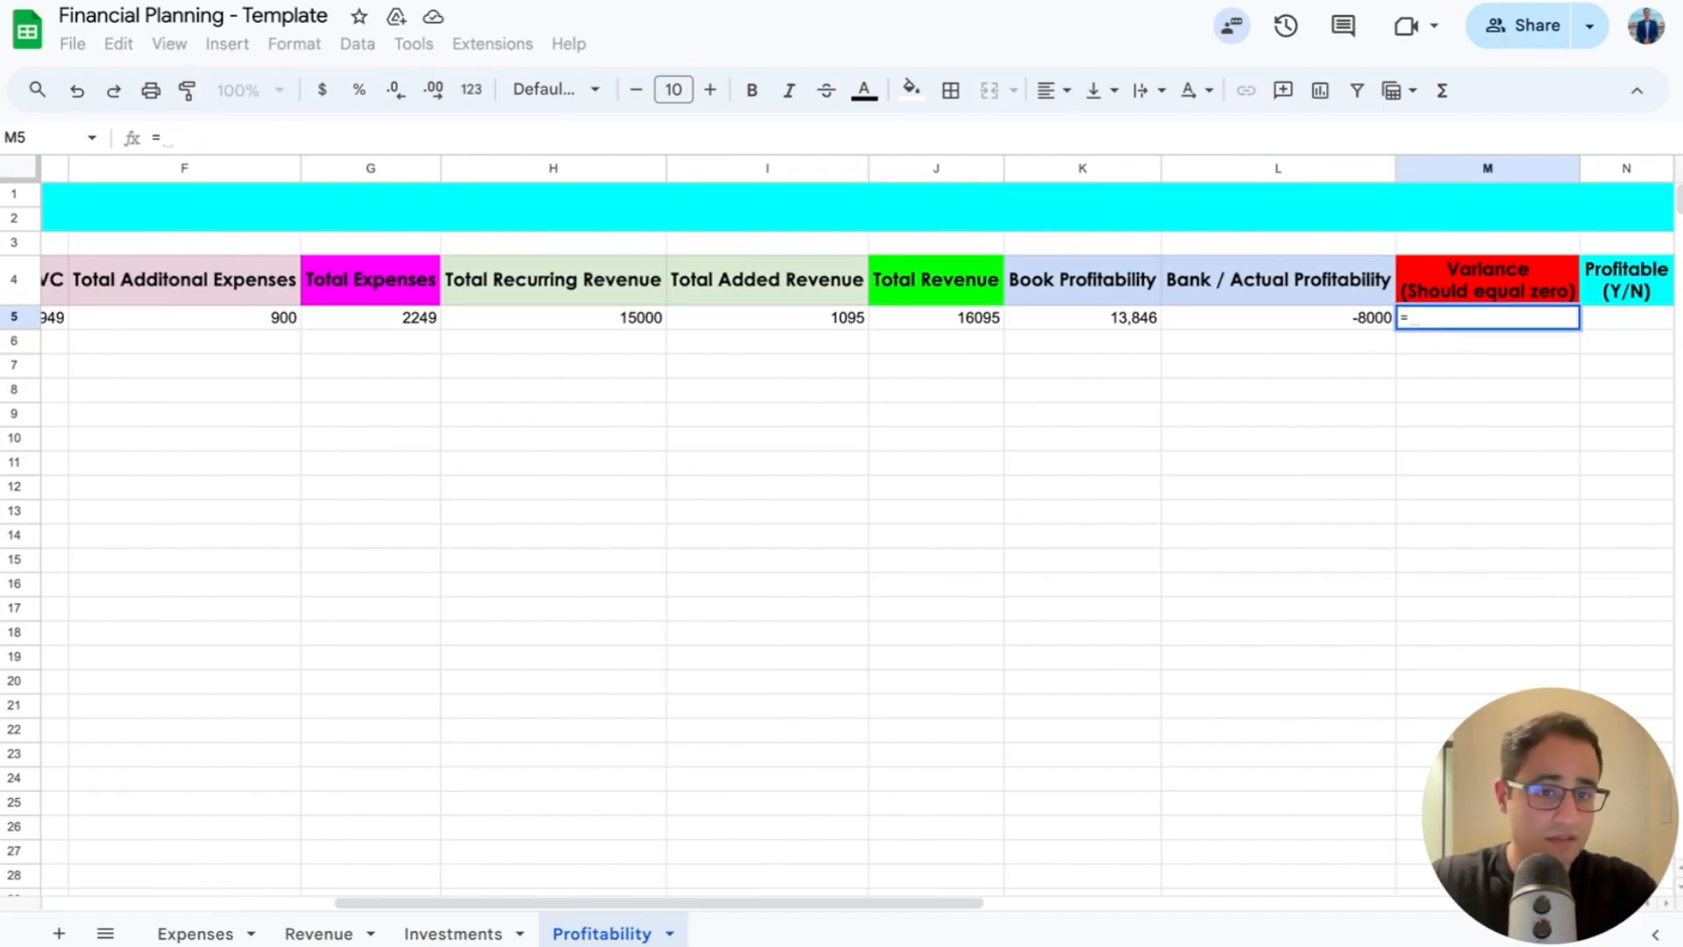
{"action": "key", "text": "Left"}
{"action": "type", "text": "-"}
{"action": "key", "text": "Left"}
{"action": "key", "text": "Left"}
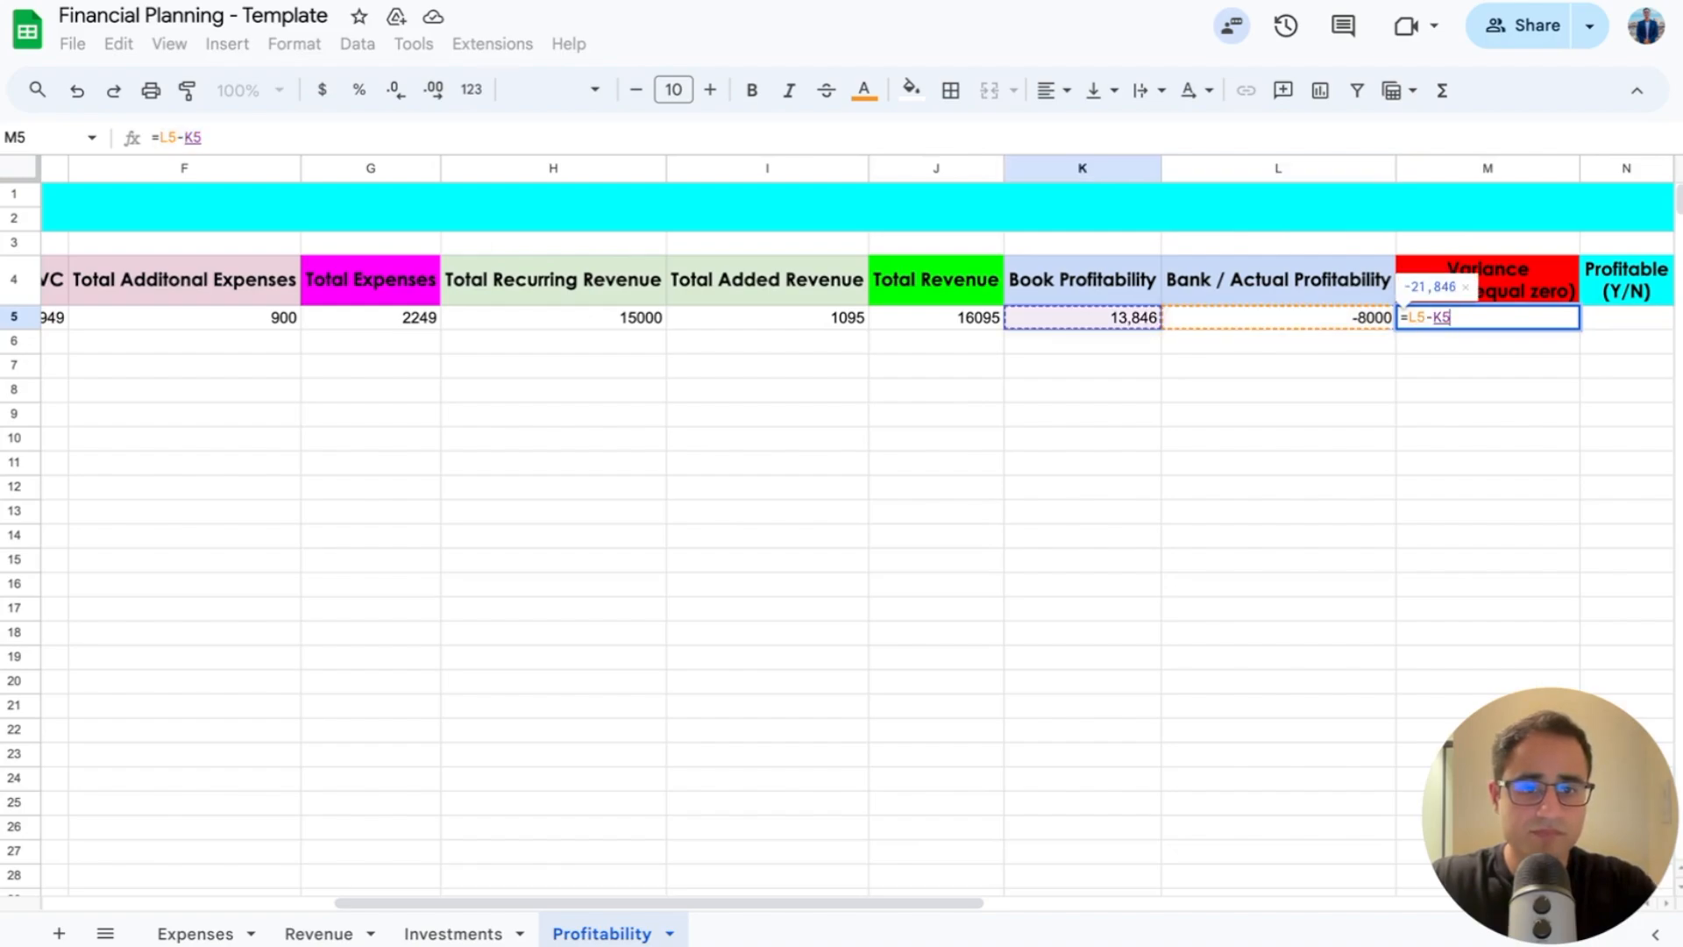
{"action": "key", "text": "Return"}
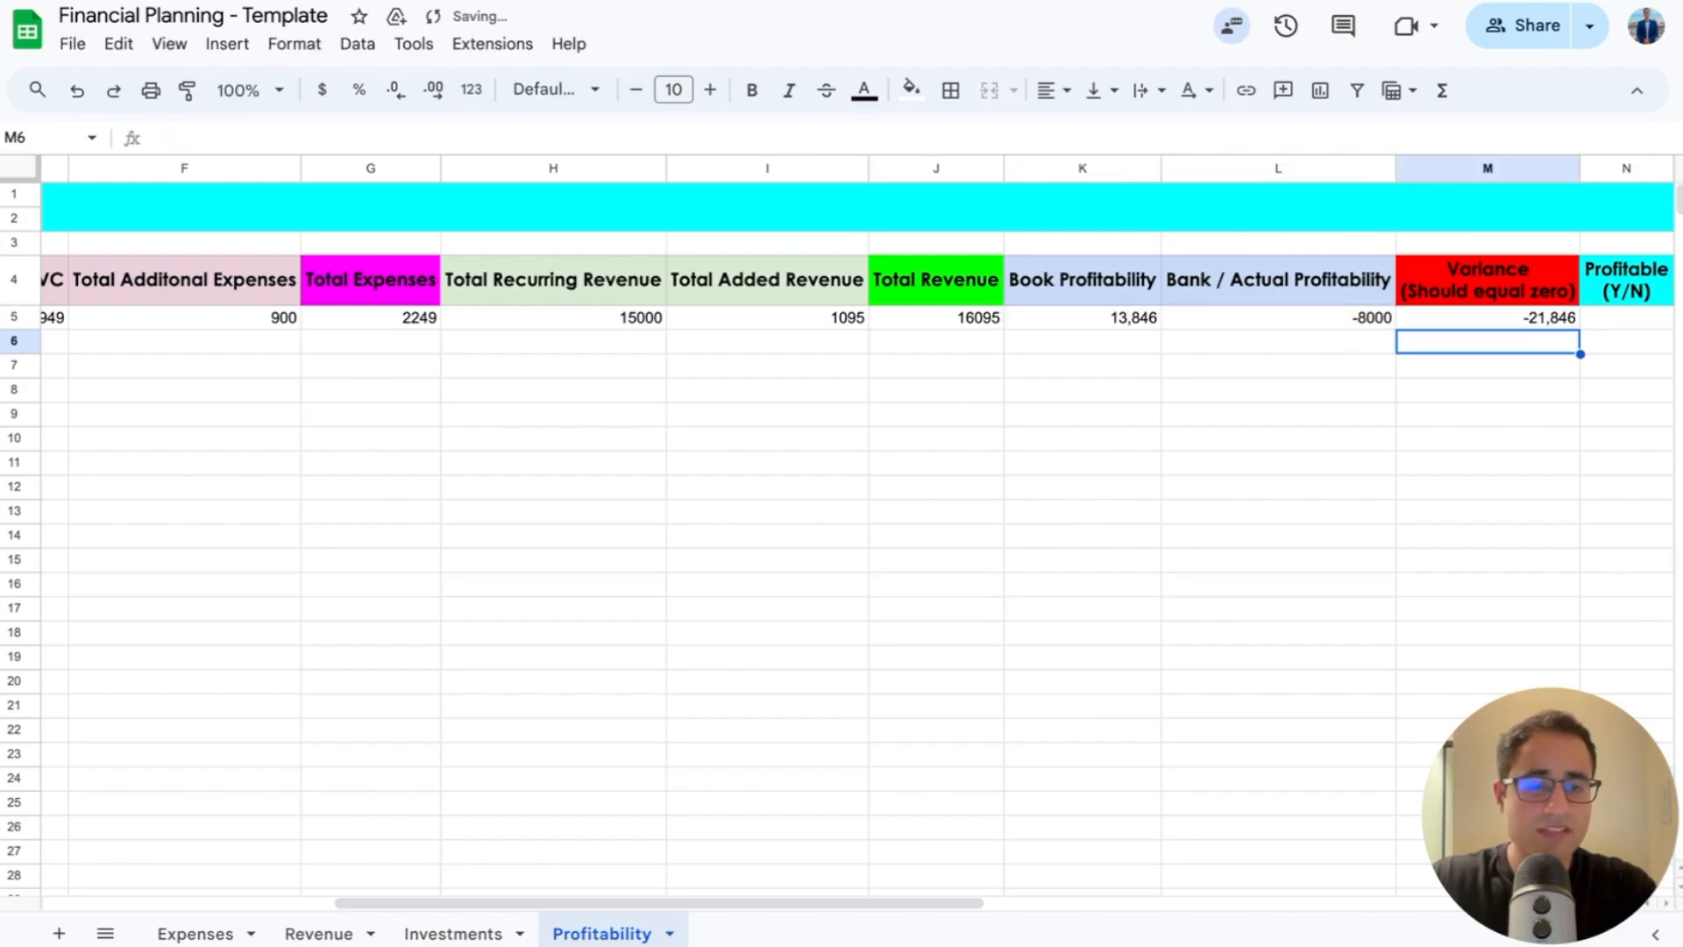
{"action": "key", "text": "Up"}
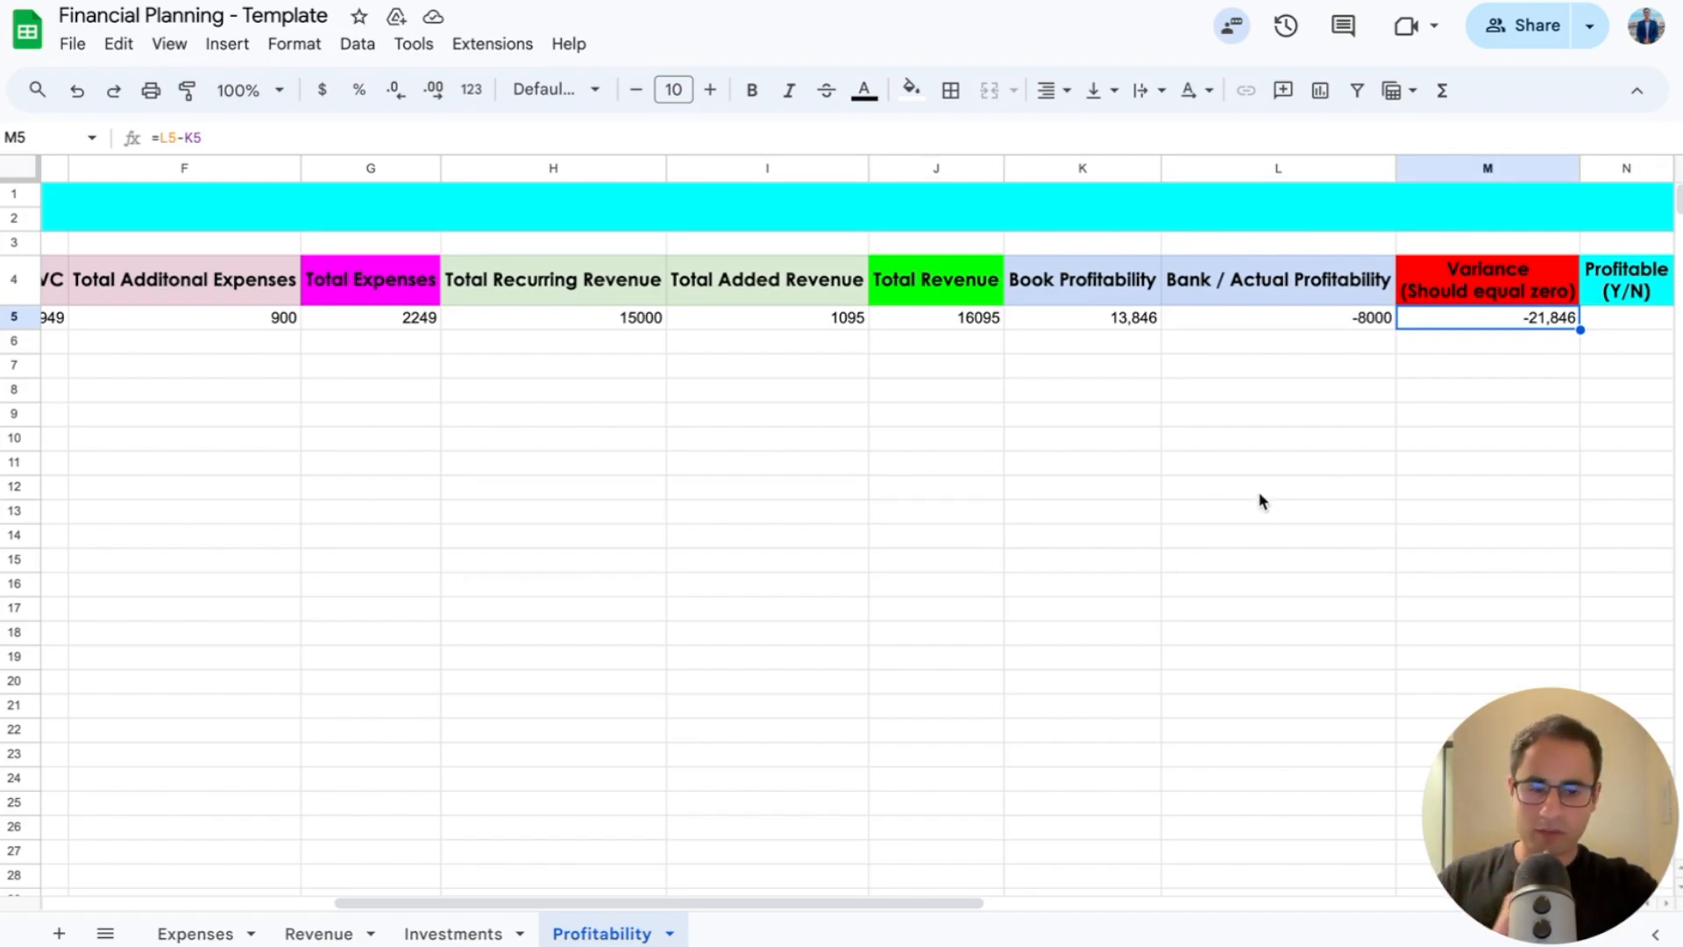
Step: Review the book and bank profitability columns against Jan's bank opening and closing balances in B5 and C5
{"action": "left_click", "coordinate": [1116, 296]}
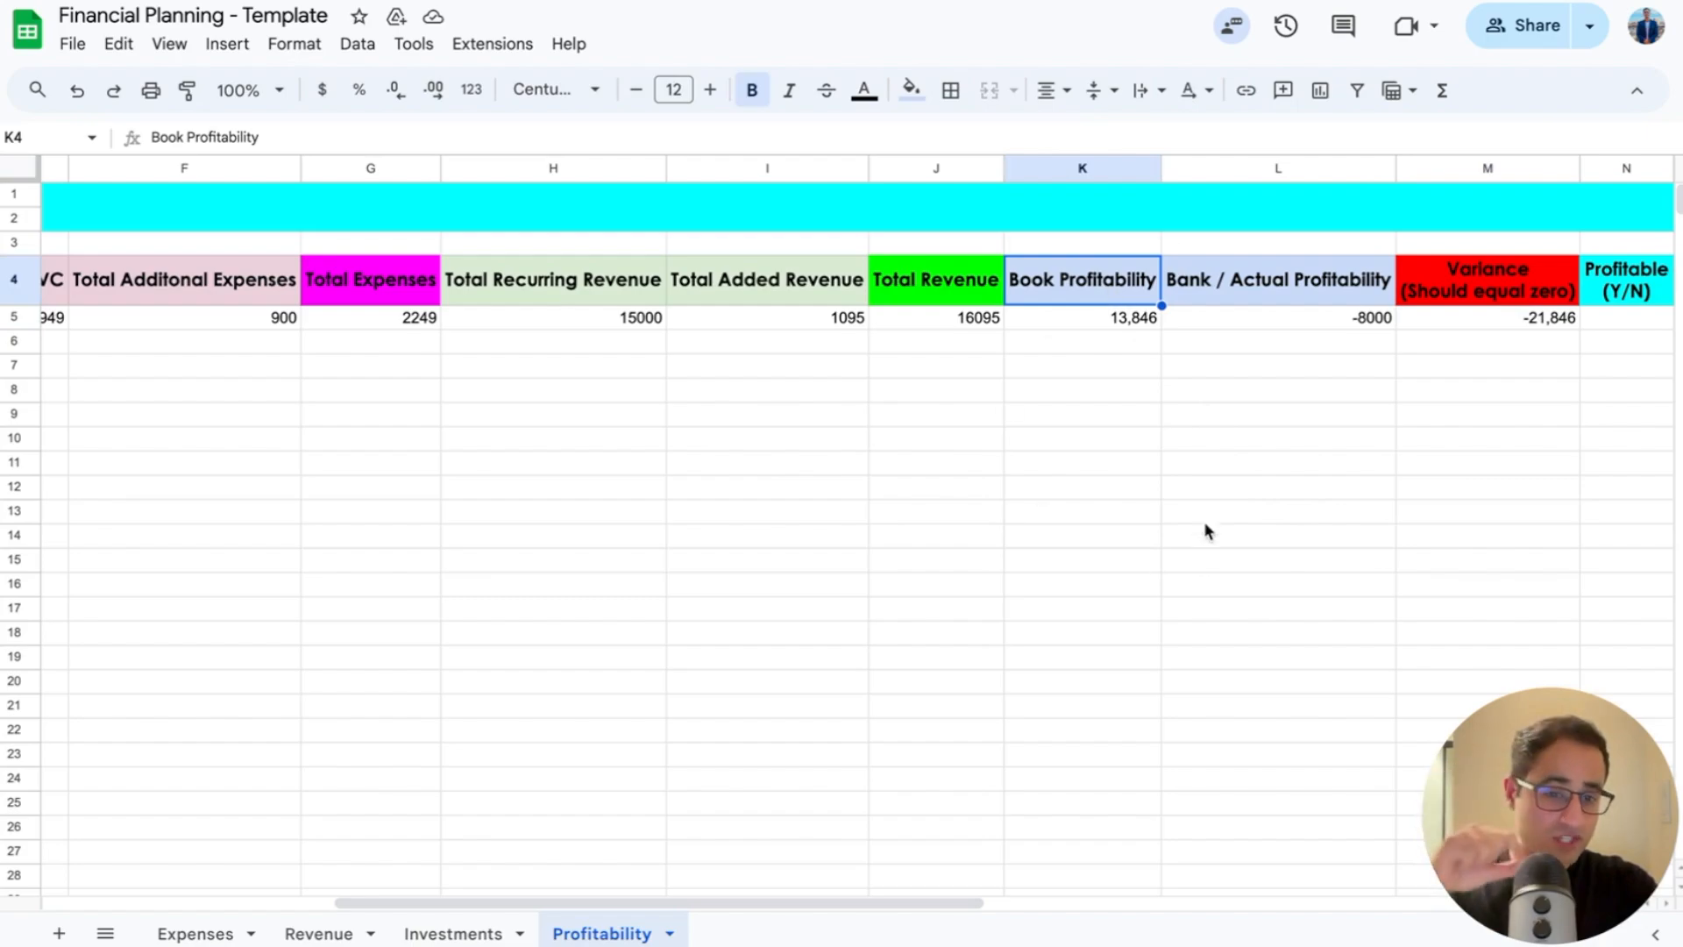
{"action": "left_click", "coordinate": [1281, 296]}
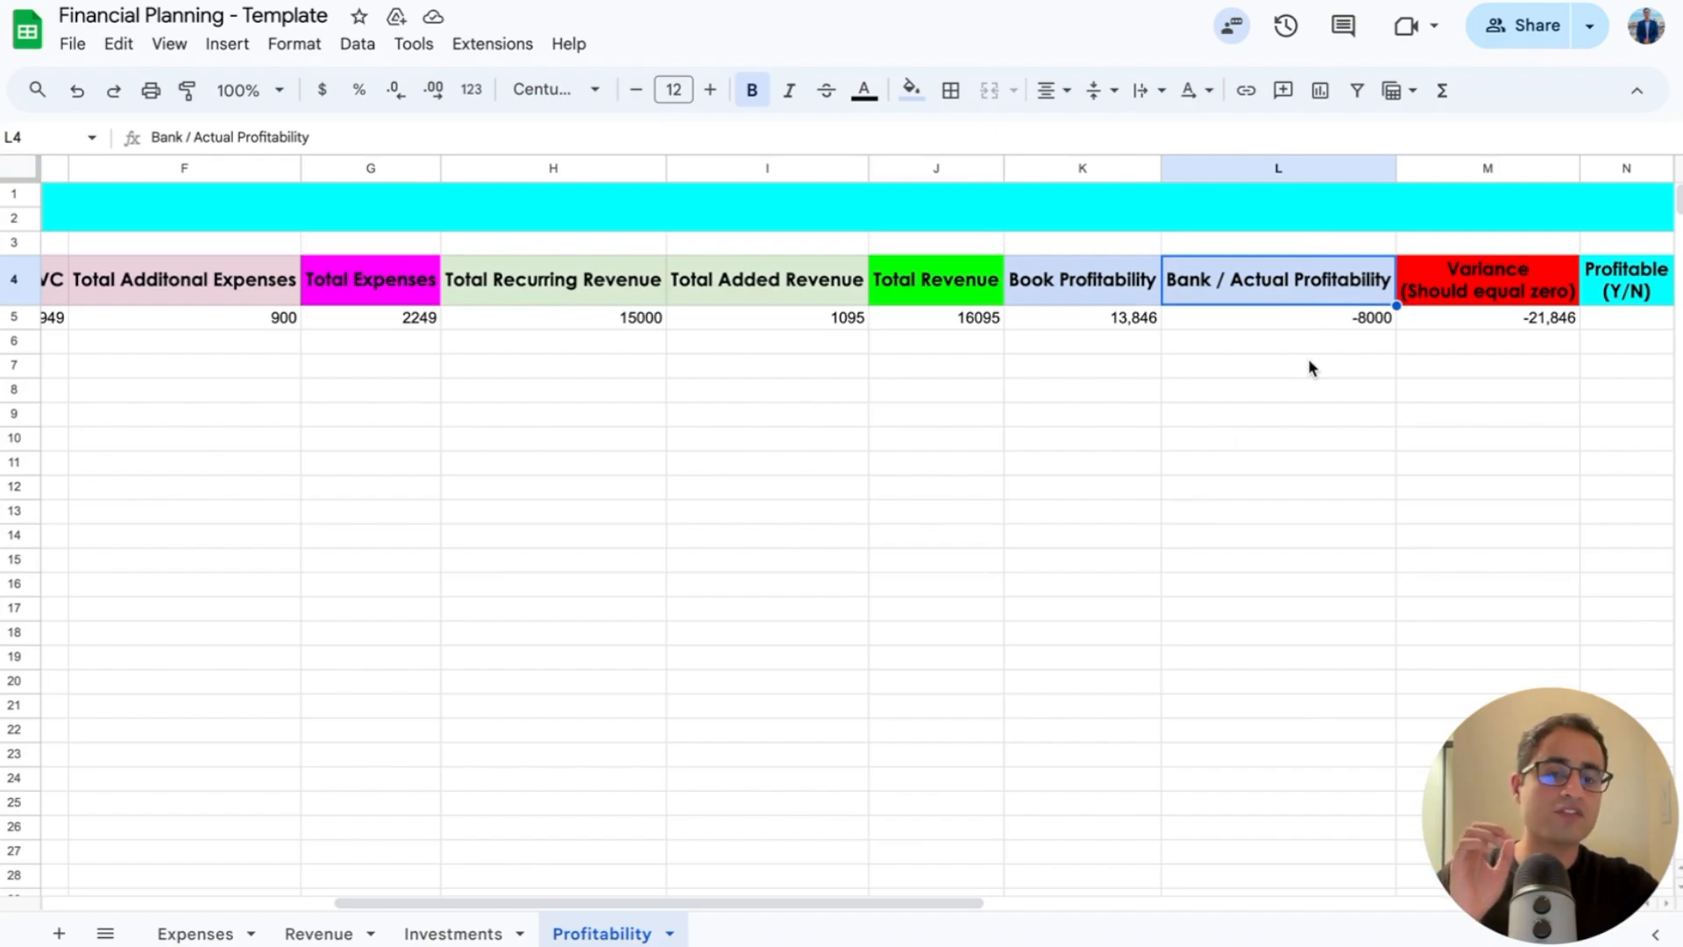
{"action": "scroll", "coordinate": [1308, 366], "scroll_direction": "left", "scroll_amount": 10}
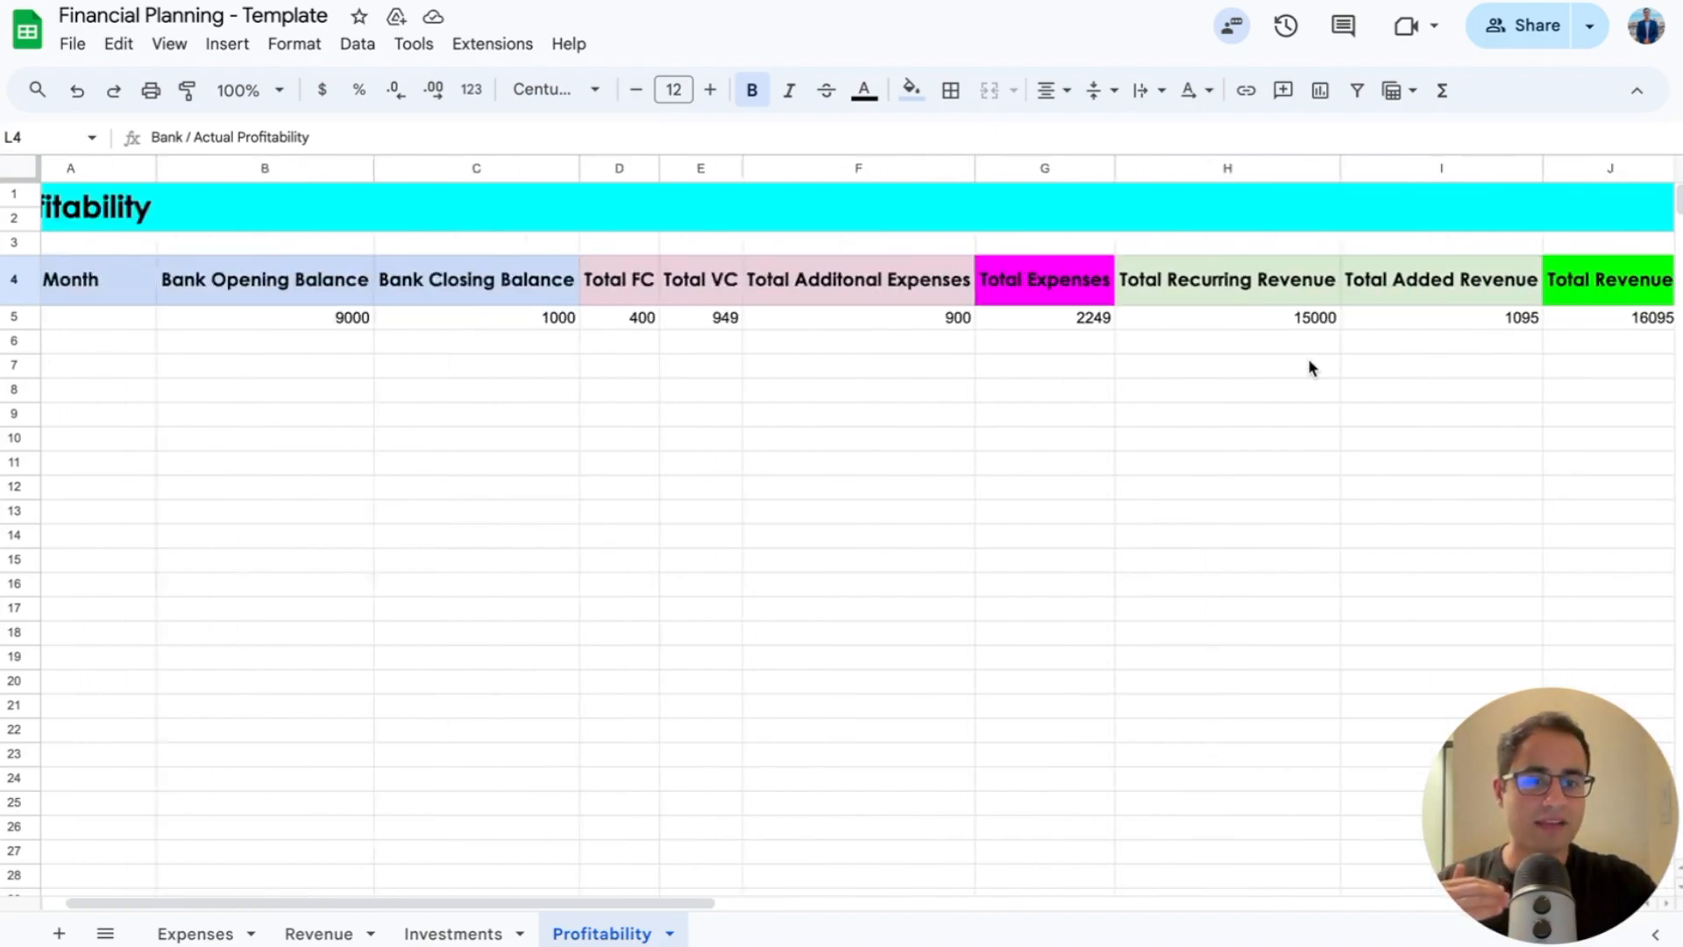
{"action": "left_click", "coordinate": [334, 298]}
{"action": "left_click", "coordinate": [546, 294]}
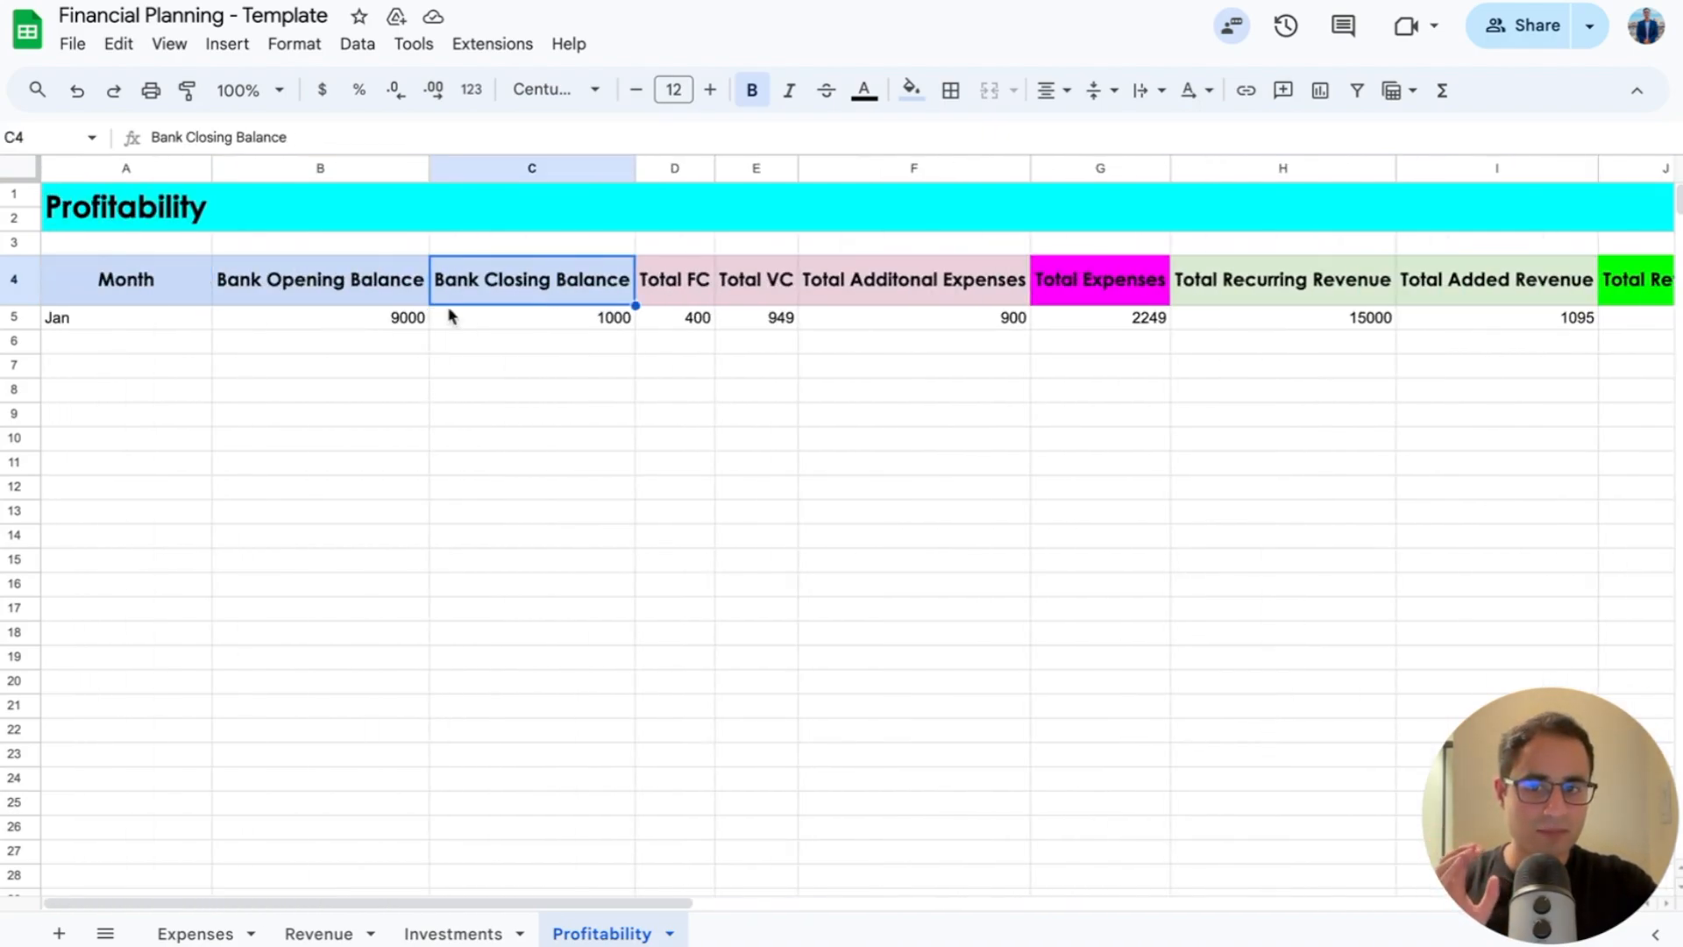
{"action": "left_click", "coordinate": [381, 322]}
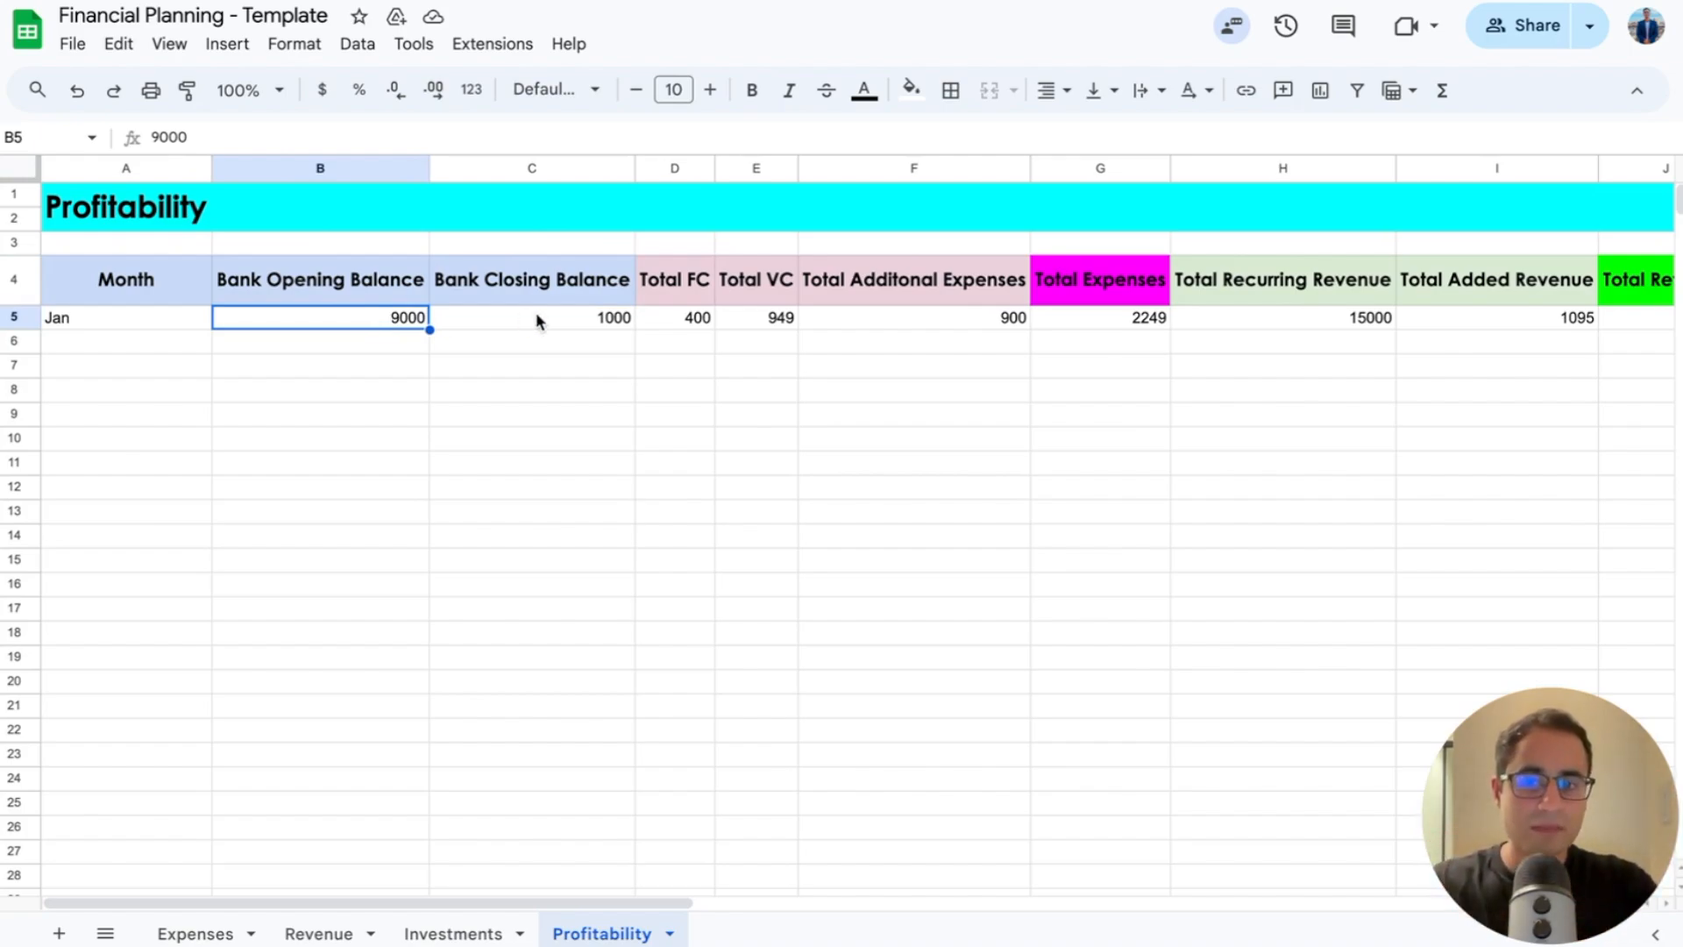
{"action": "left_click", "coordinate": [540, 313]}
{"action": "left_click", "coordinate": [391, 324]}
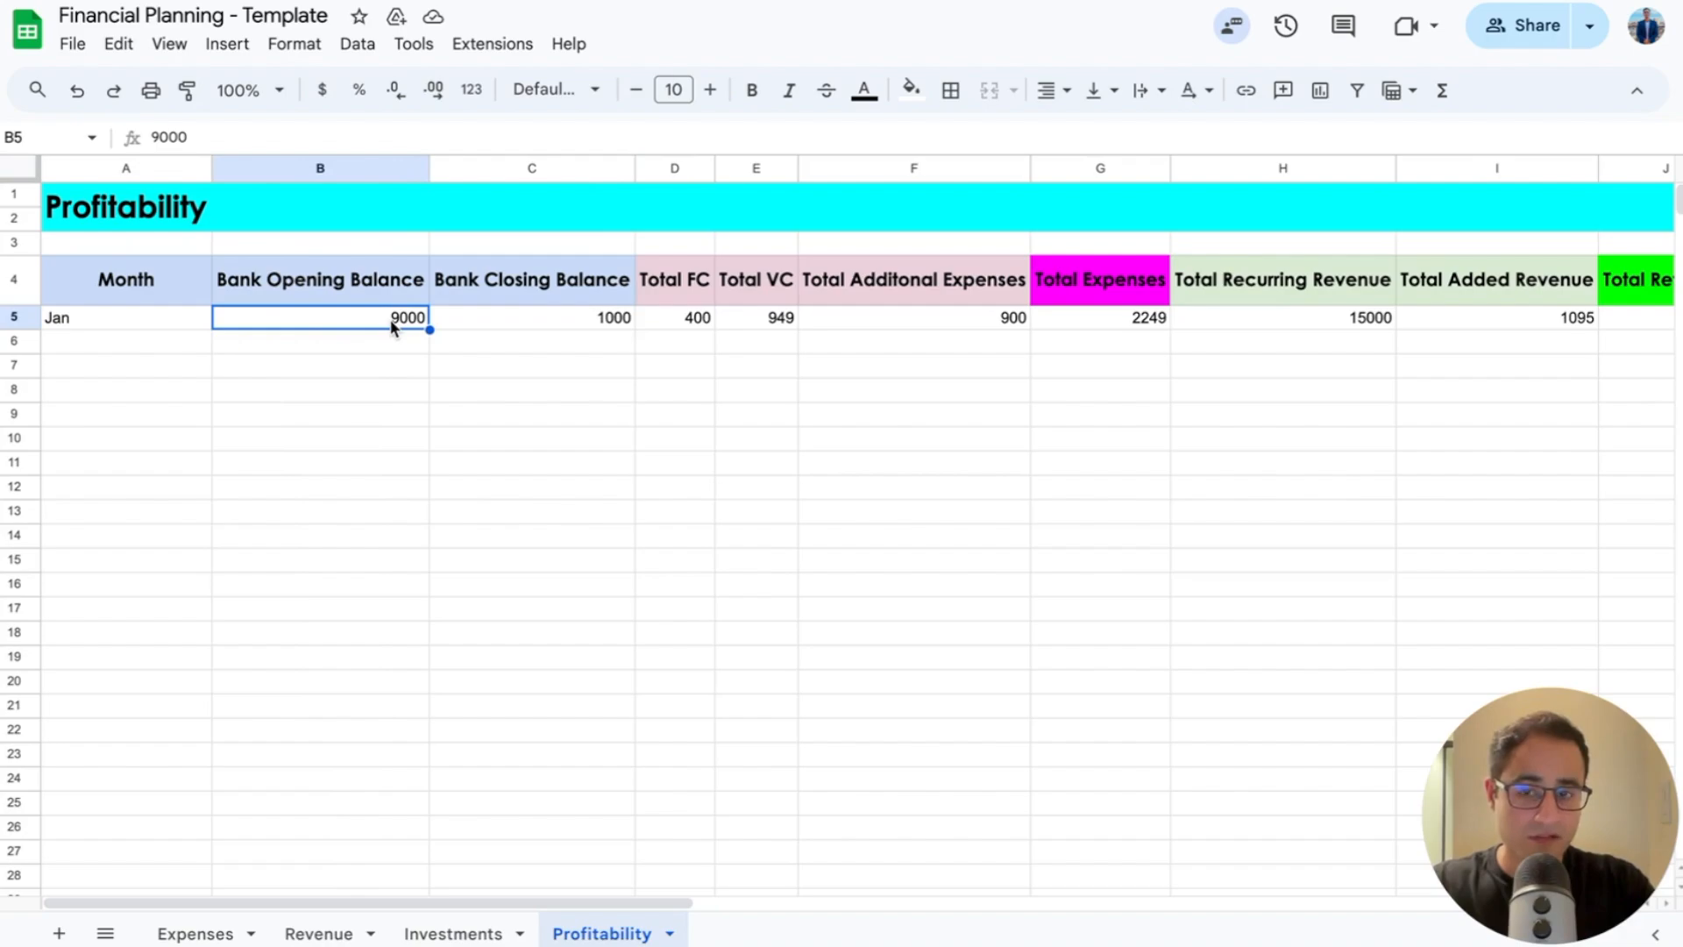
{"action": "key", "text": "Right"}
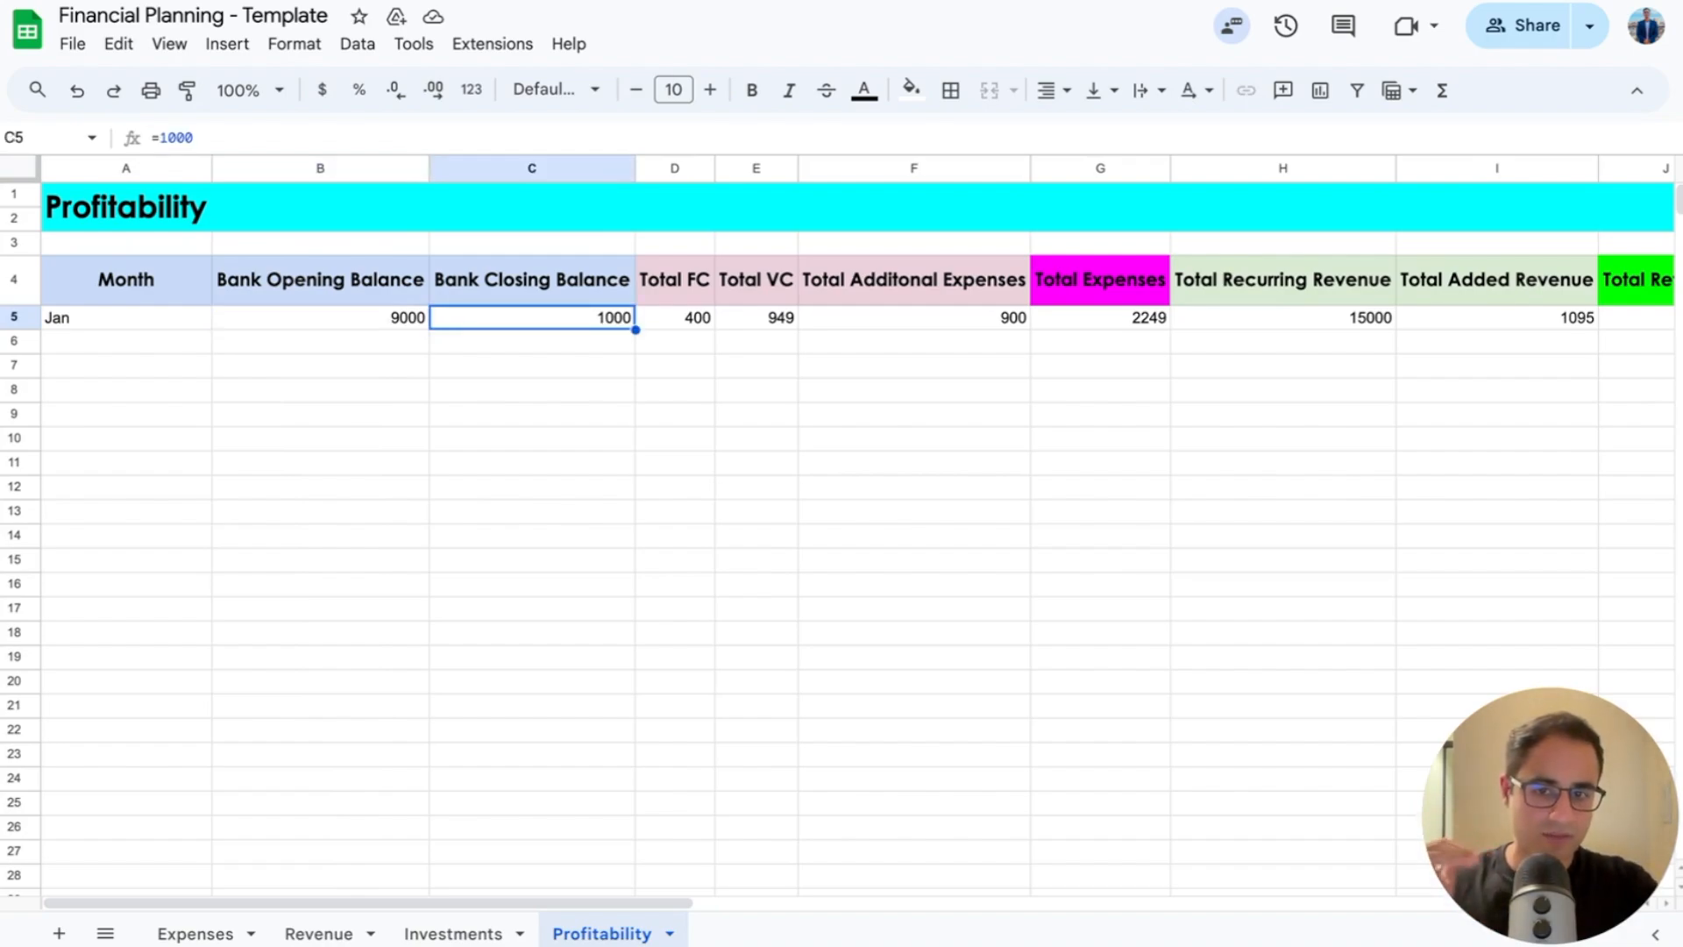
Step: Review Jan's Book Profitability, Bank / Actual Profitability and Variance in K5 to M5 on the Profitability sheet
{"action": "key", "text": "Right"}
{"action": "key", "text": "Right"}
{"action": "key", "text": "Right"}
{"action": "key", "text": "Right"}
{"action": "key", "text": "Right"}
{"action": "key", "text": "Right"}
{"action": "key", "text": "Right"}
{"action": "key", "text": "Right"}
{"action": "key", "text": "Right"}
{"action": "key", "text": "Right"}
{"action": "key", "text": "Right"}
{"action": "key", "text": "Right"}
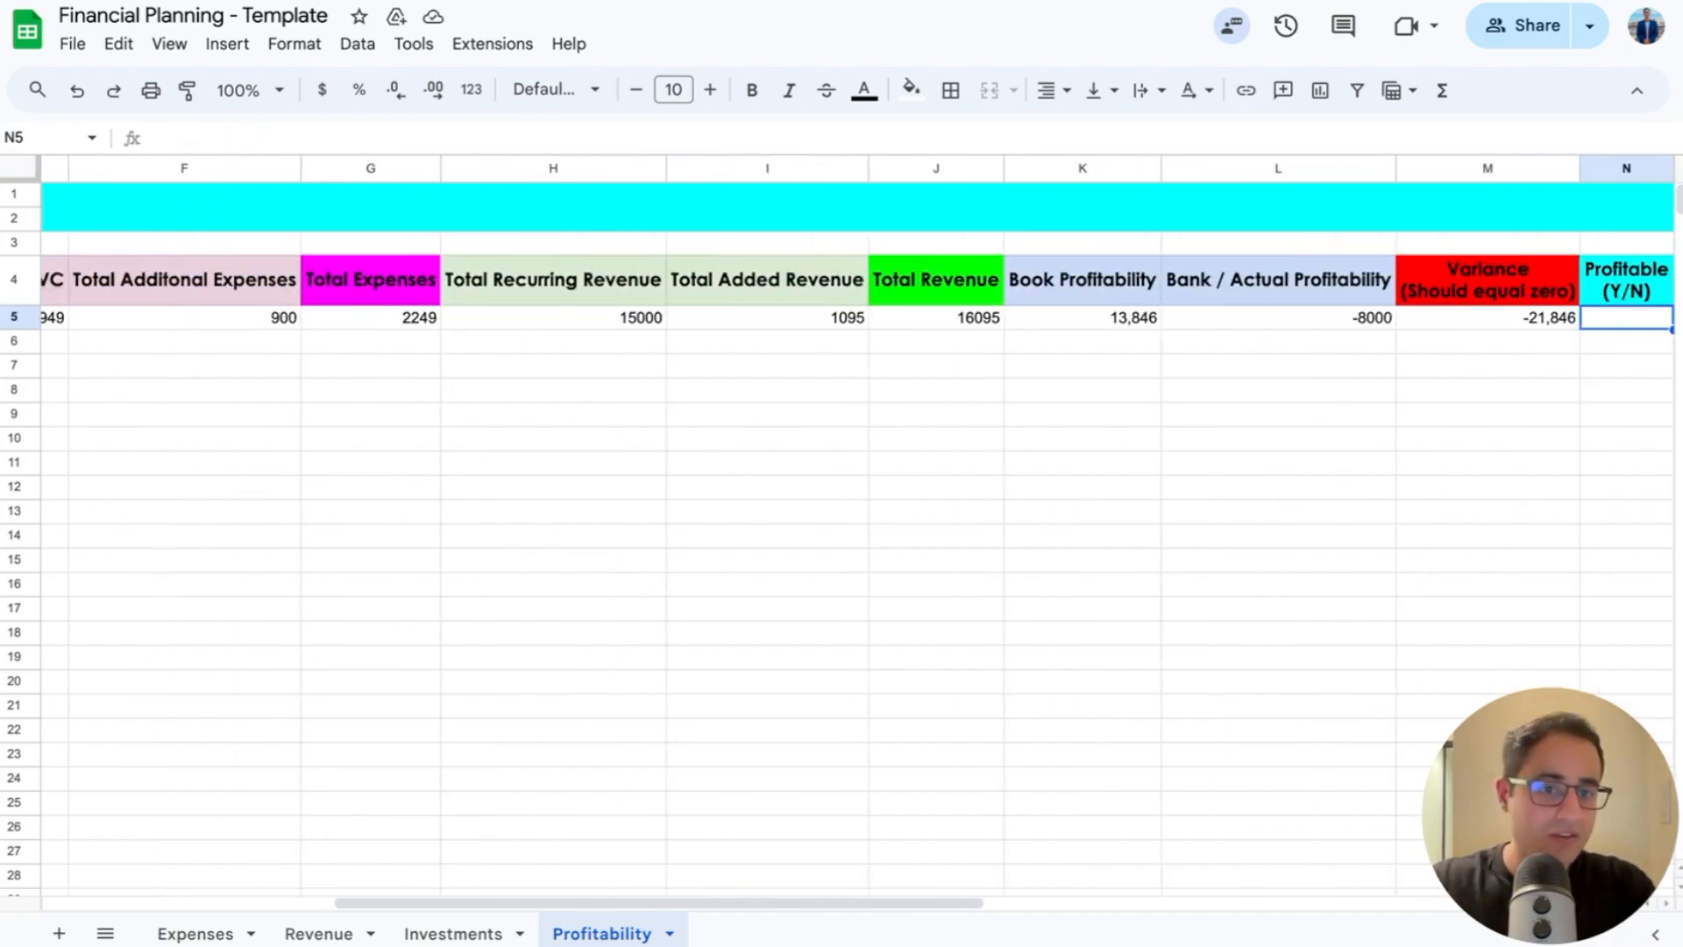
{"action": "key", "text": "Left"}
{"action": "key", "text": "Left"}
{"action": "key", "text": "Left"}
{"action": "key", "text": "Left"}
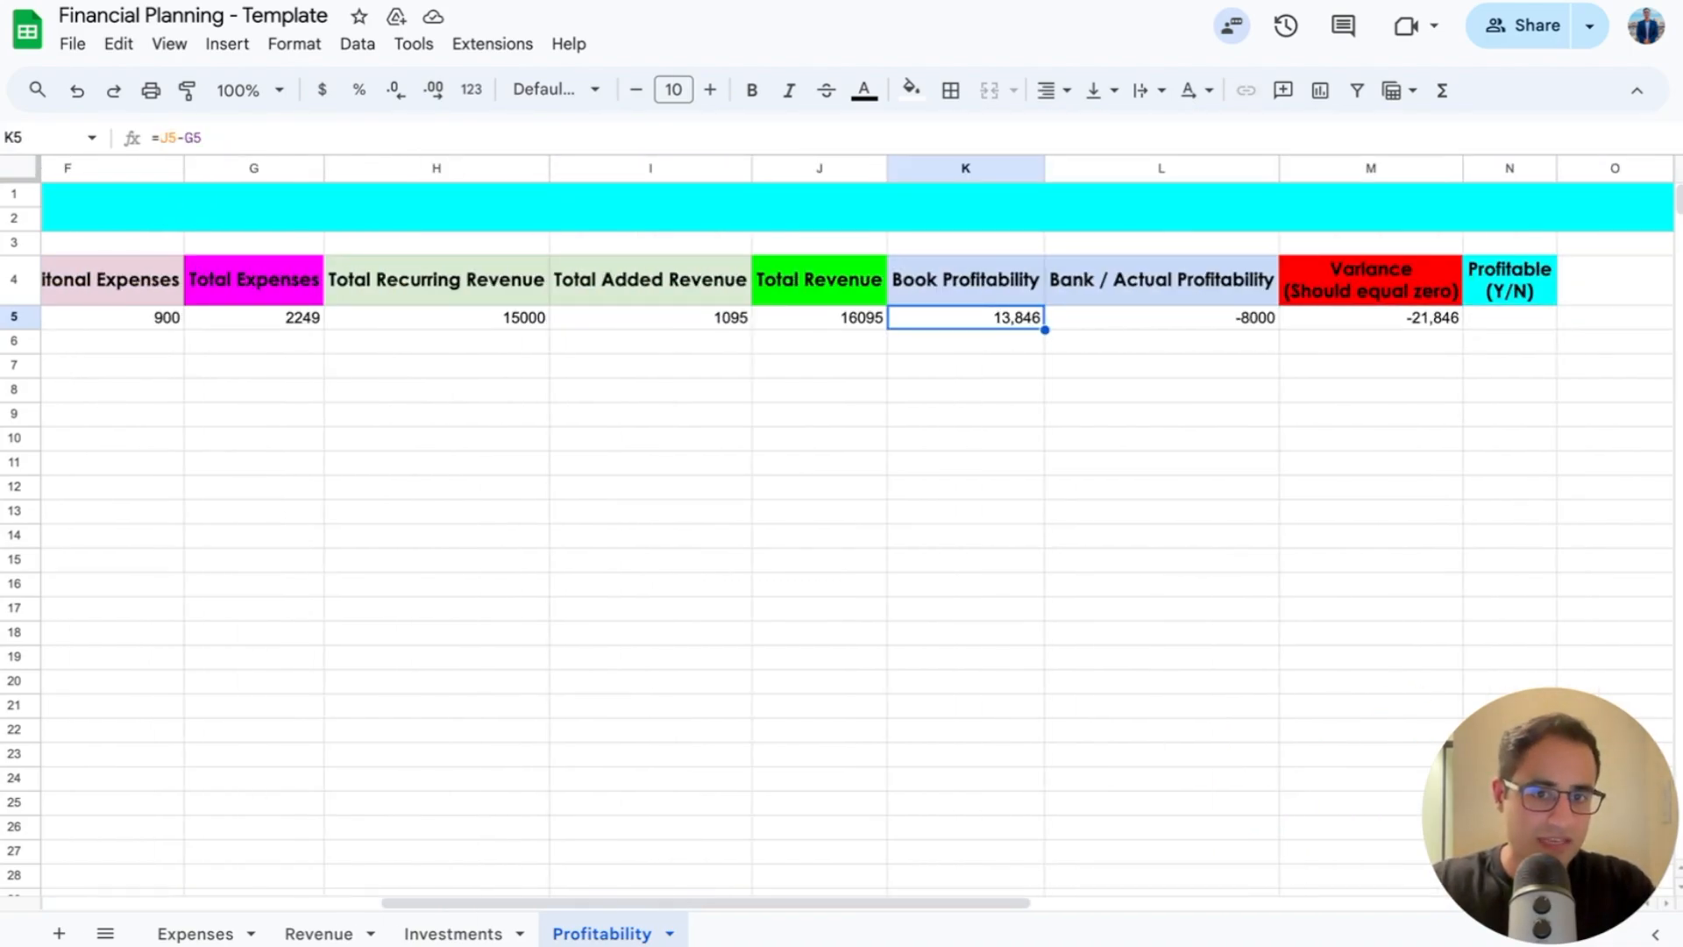
{"action": "key", "text": "Right"}
{"action": "key", "text": "Right"}
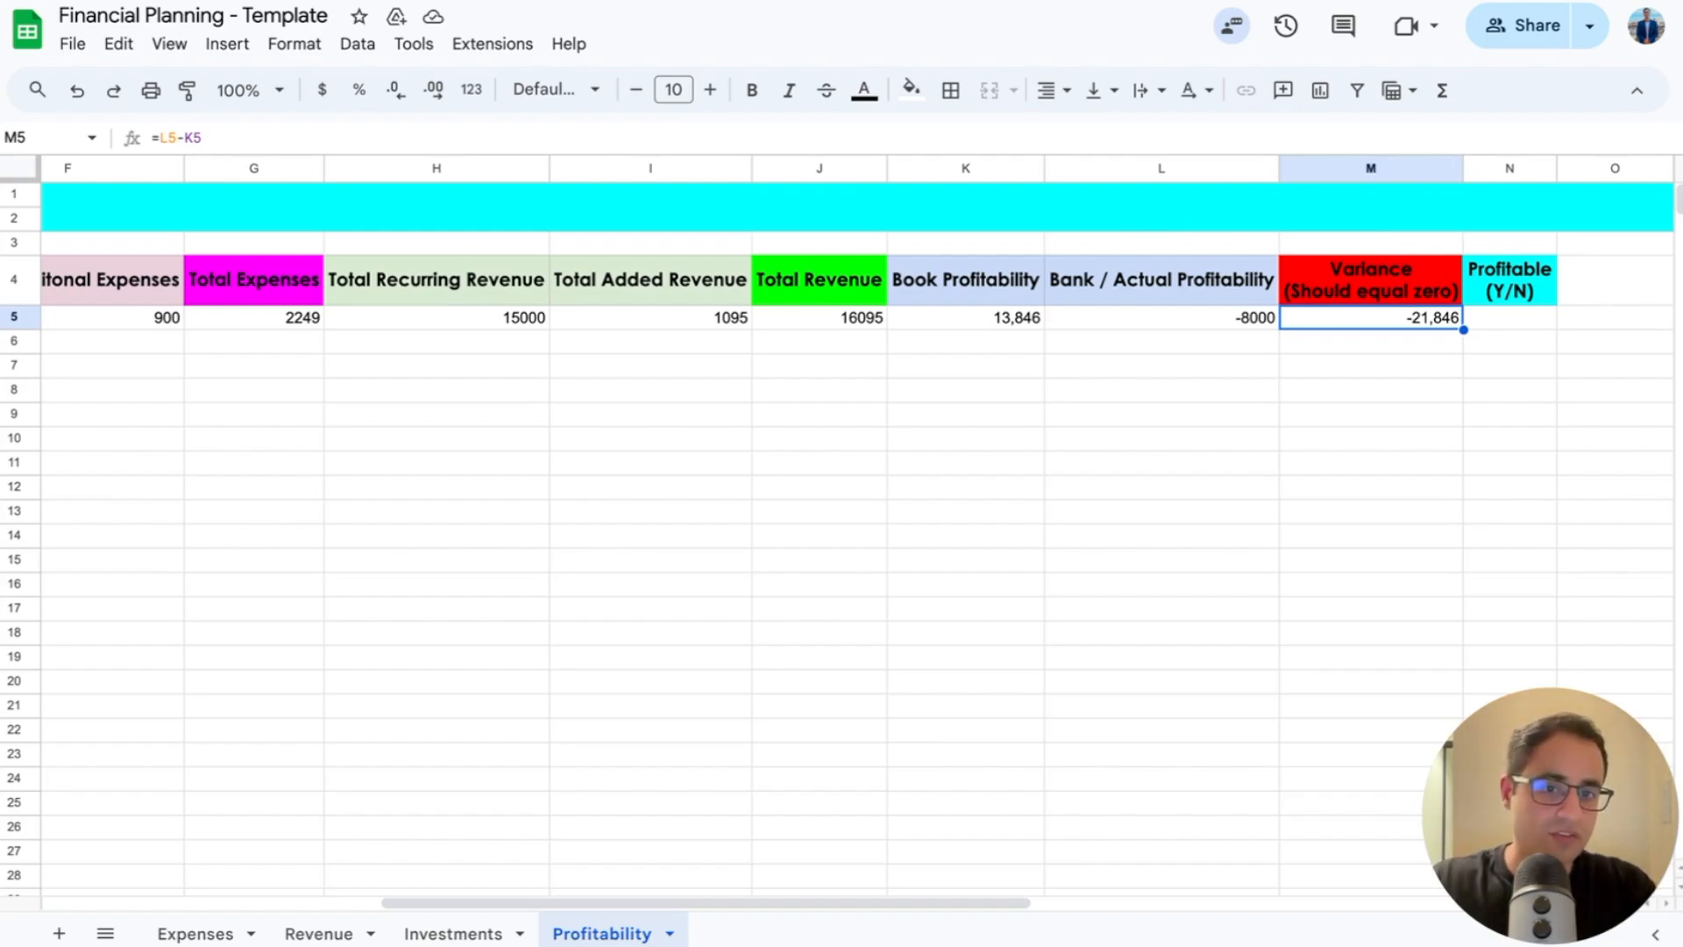
{"action": "key", "text": "Left"}
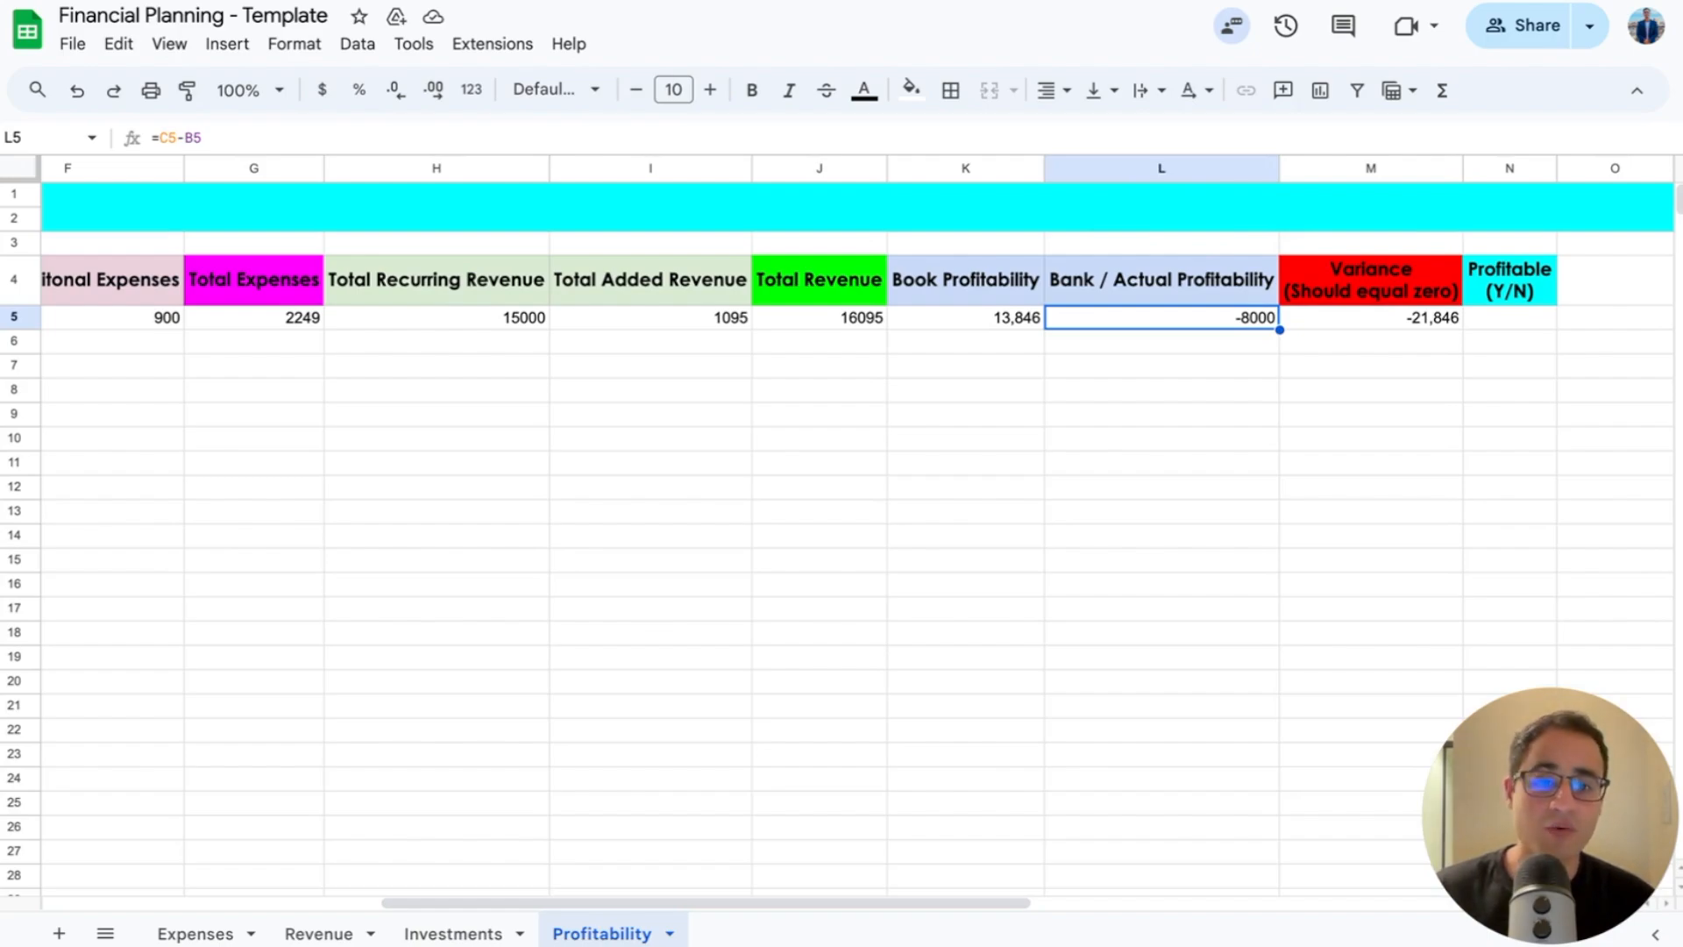
{"action": "key", "text": "Right"}
{"action": "scroll", "coordinate": [725, 612], "scroll_direction": "right", "scroll_amount": 1}
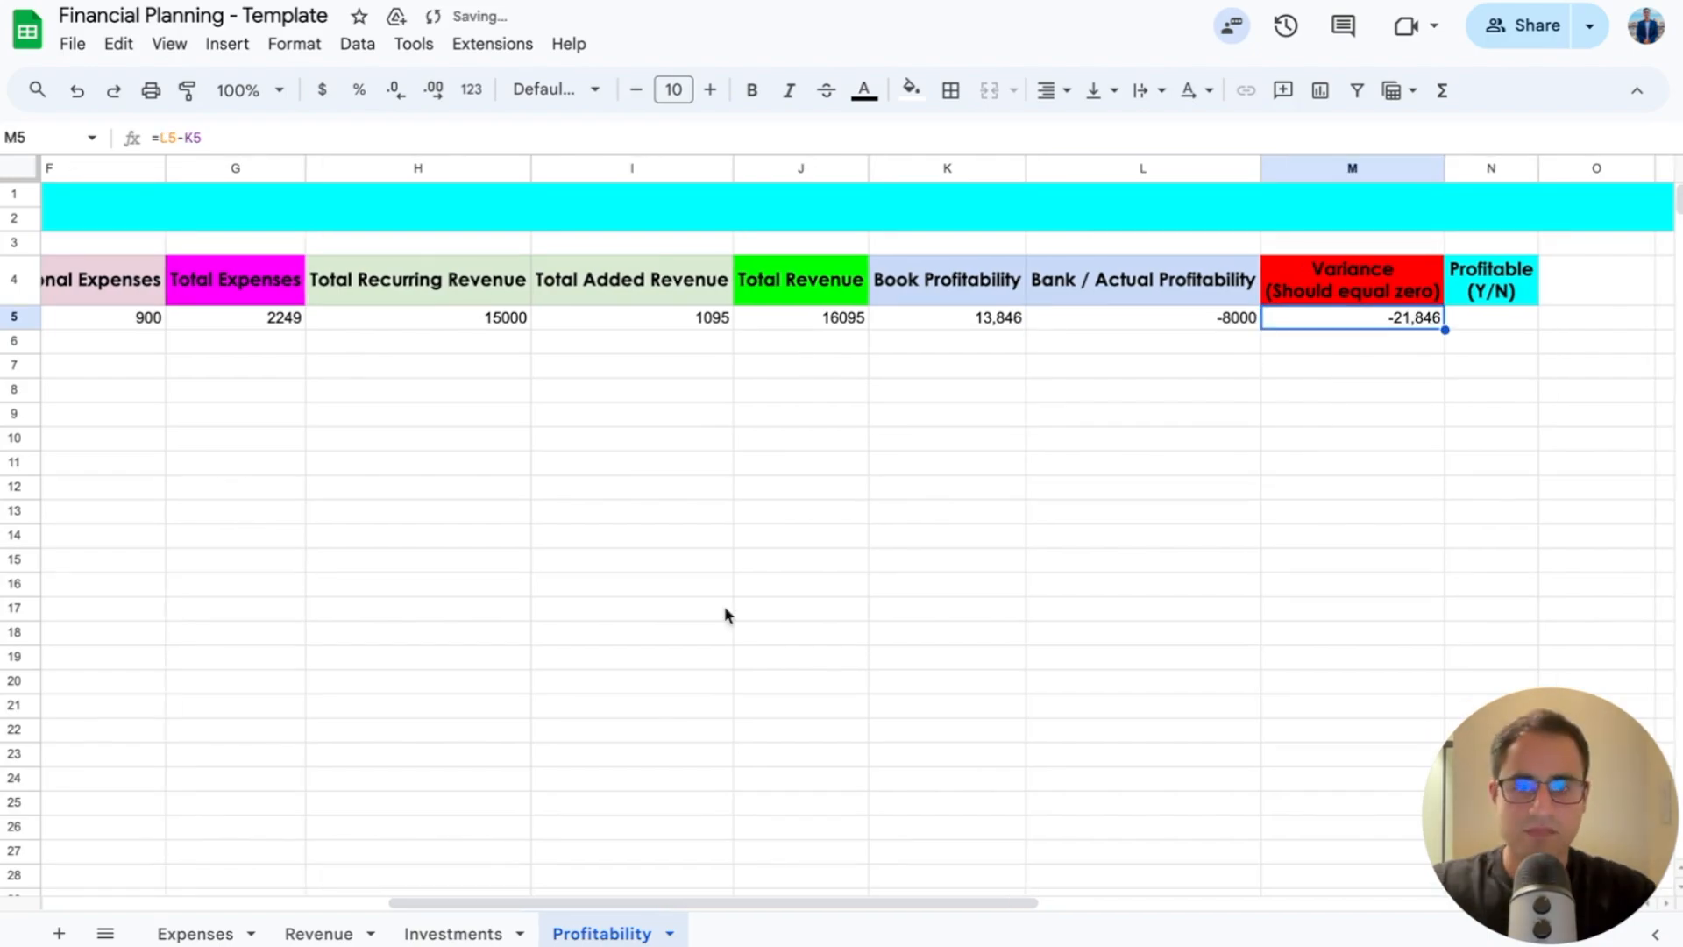
{"action": "left_click", "coordinate": [891, 445]}
{"action": "left_click", "coordinate": [1303, 331]}
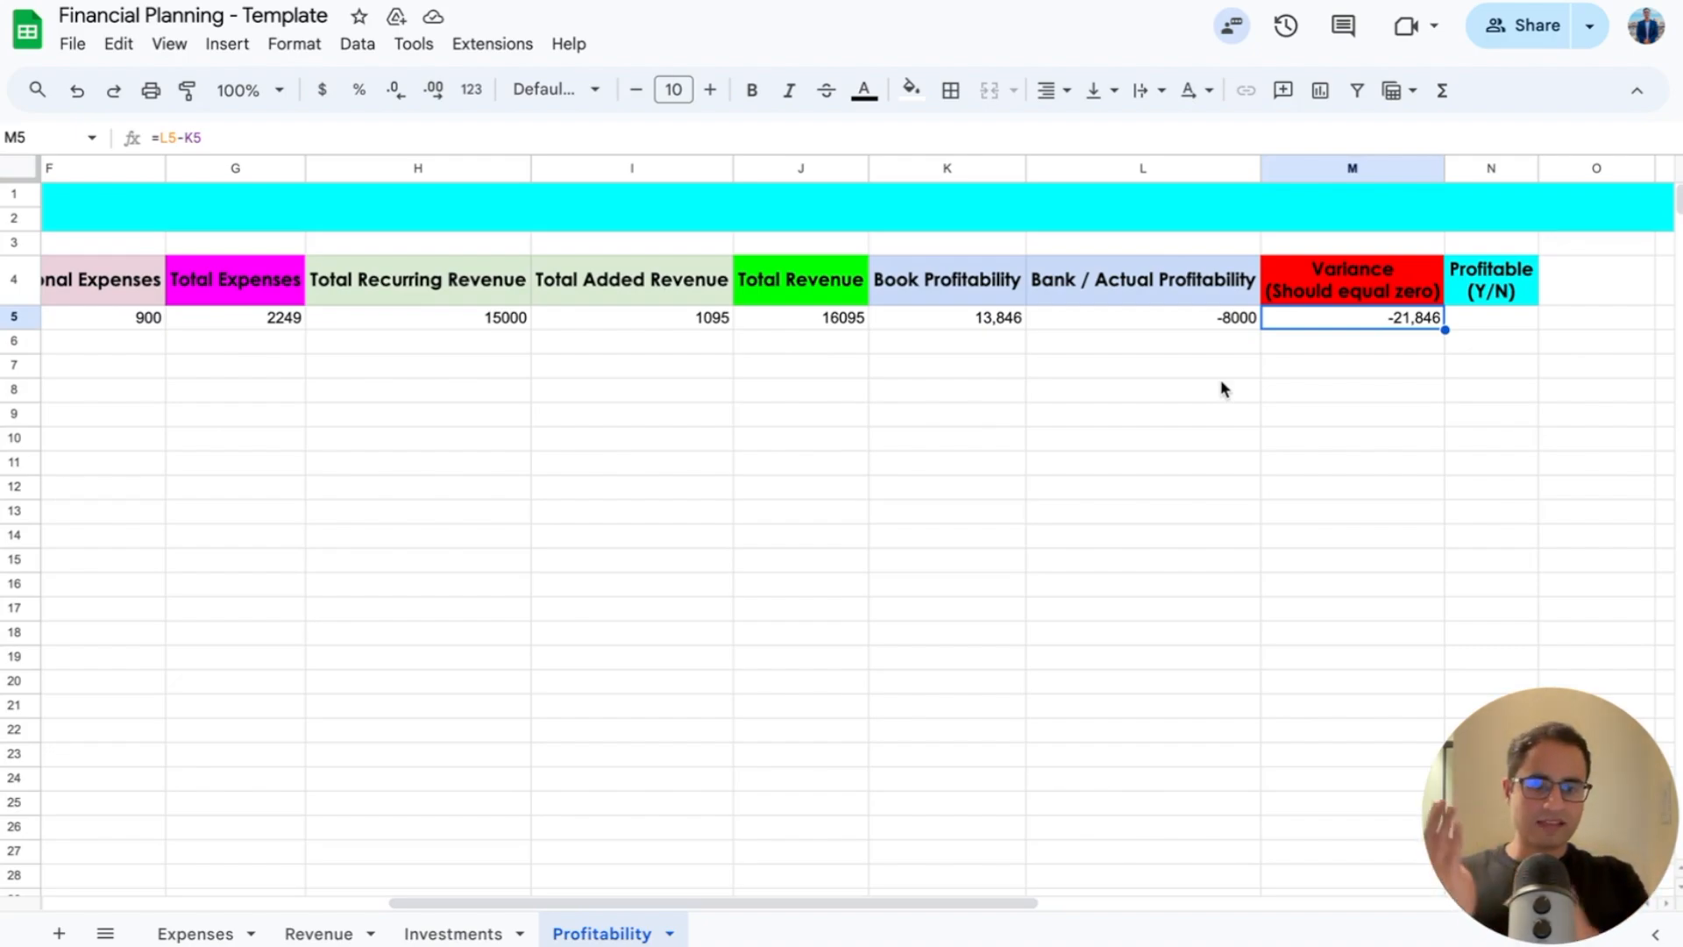
Step: Add the description "Crazy Night" in B36 of the Additional Expenses table on the Expenses sheet
{"action": "left_click", "coordinate": [197, 932]}
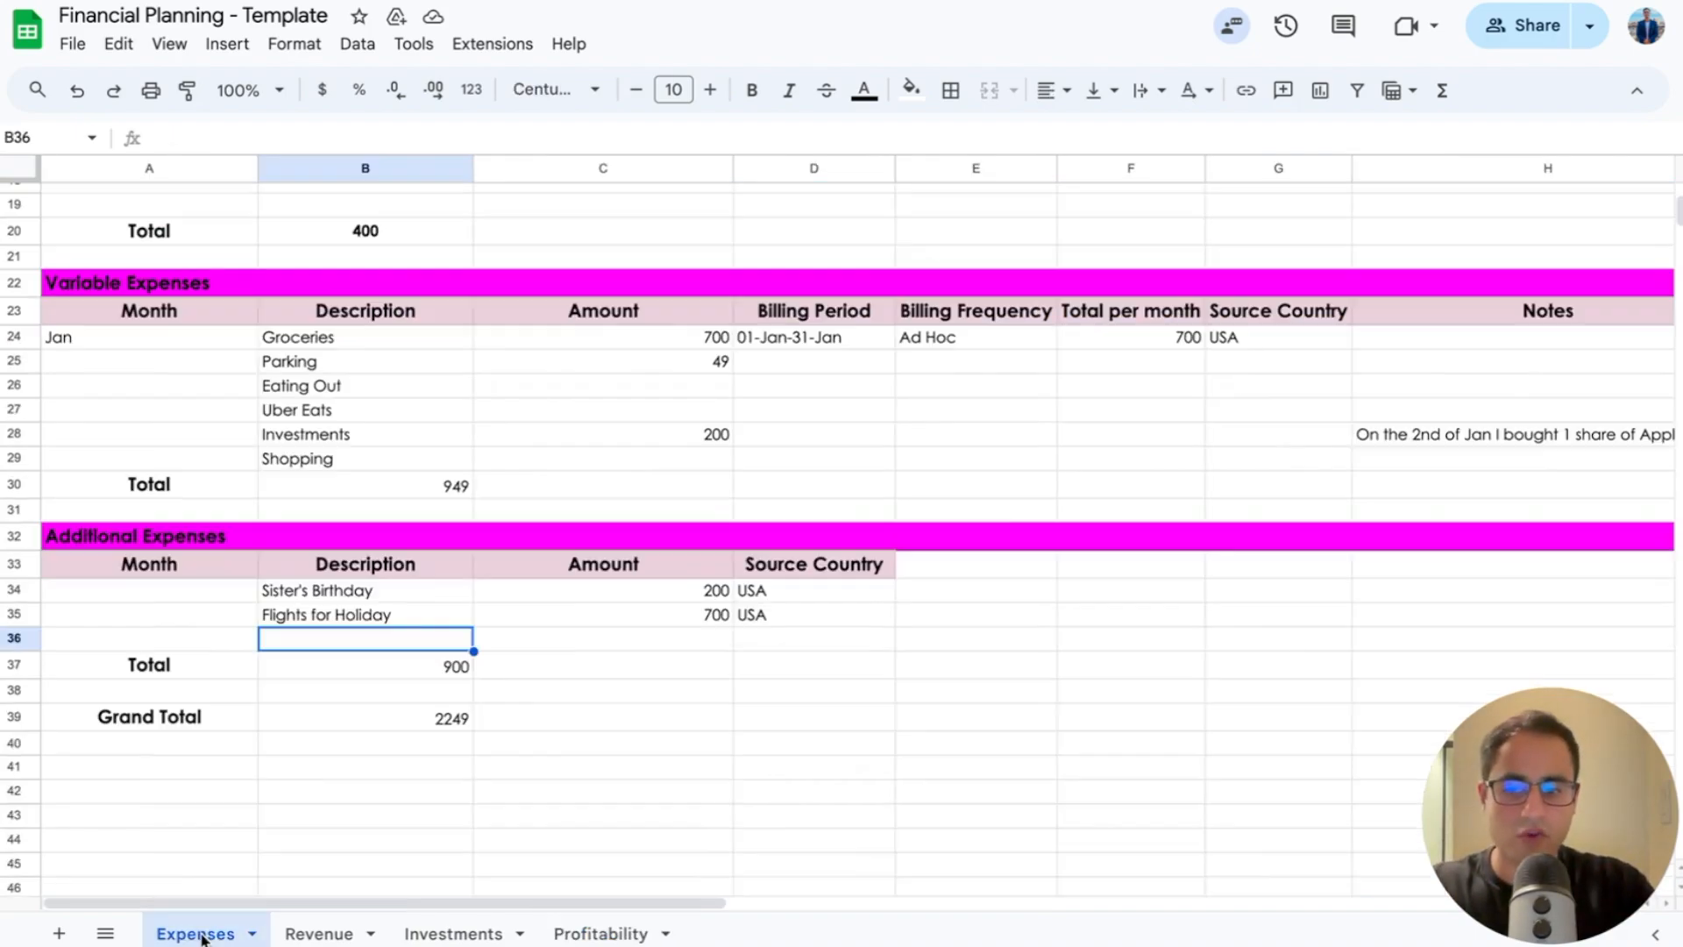
{"action": "scroll", "coordinate": [461, 495], "scroll_direction": "up", "scroll_amount": 3}
{"action": "scroll", "coordinate": [460, 497], "scroll_direction": "up", "scroll_amount": 2}
{"action": "scroll", "coordinate": [461, 497], "scroll_direction": "down", "scroll_amount": 6}
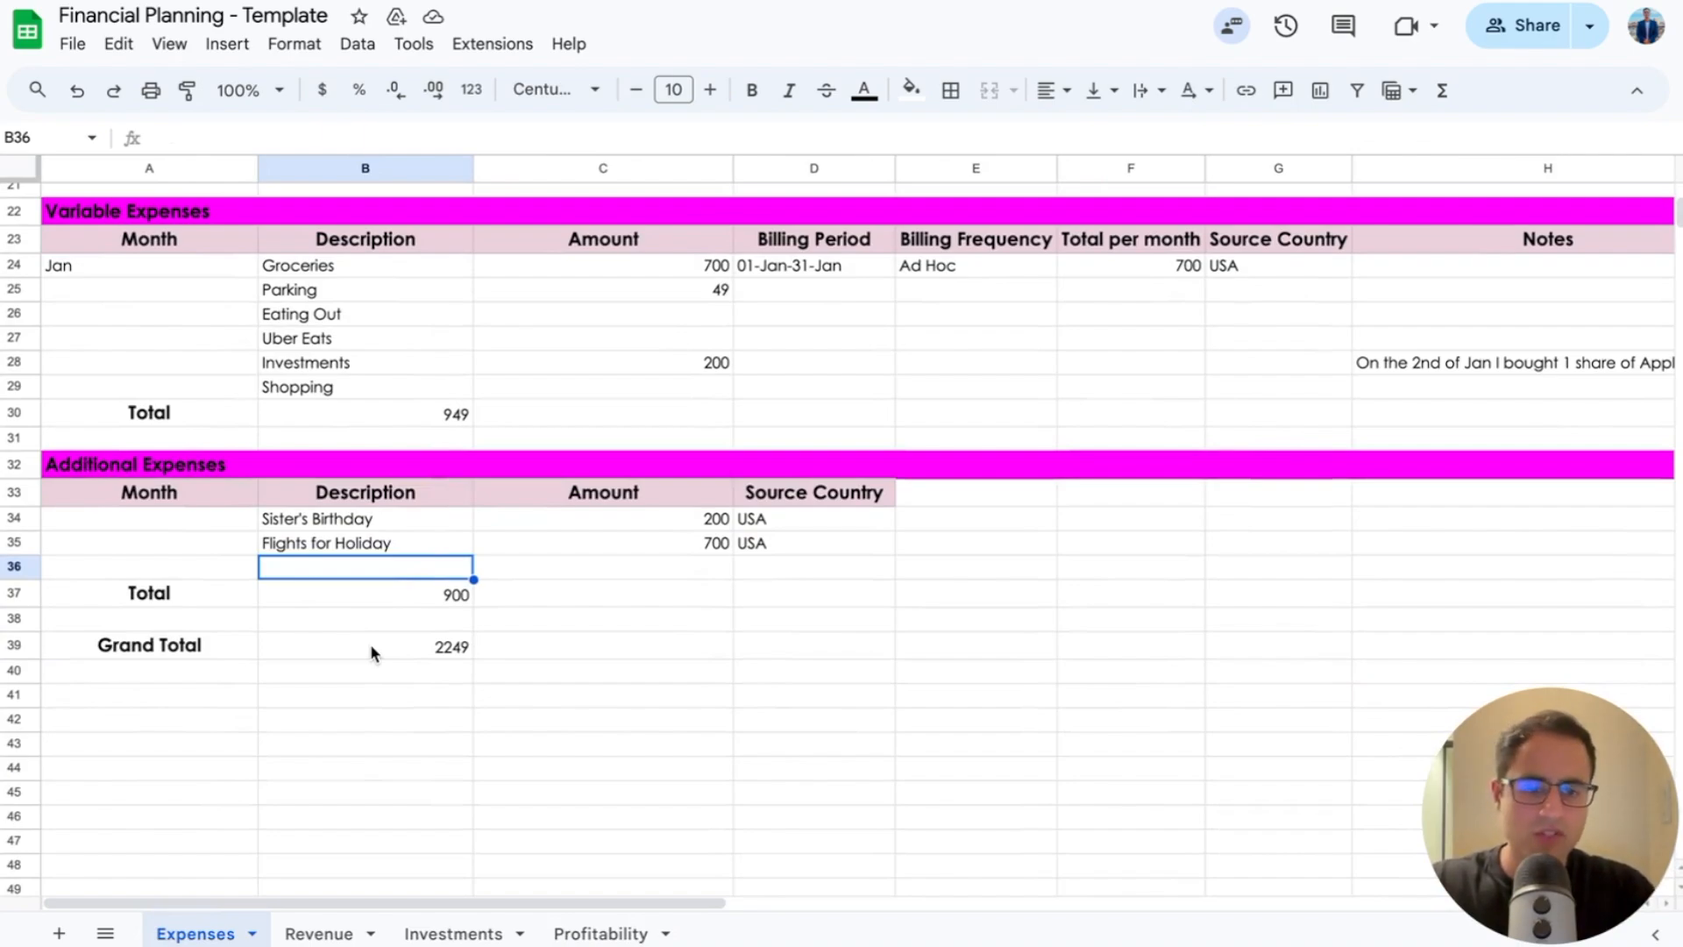
{"action": "type", "text": "Crazy Night"}
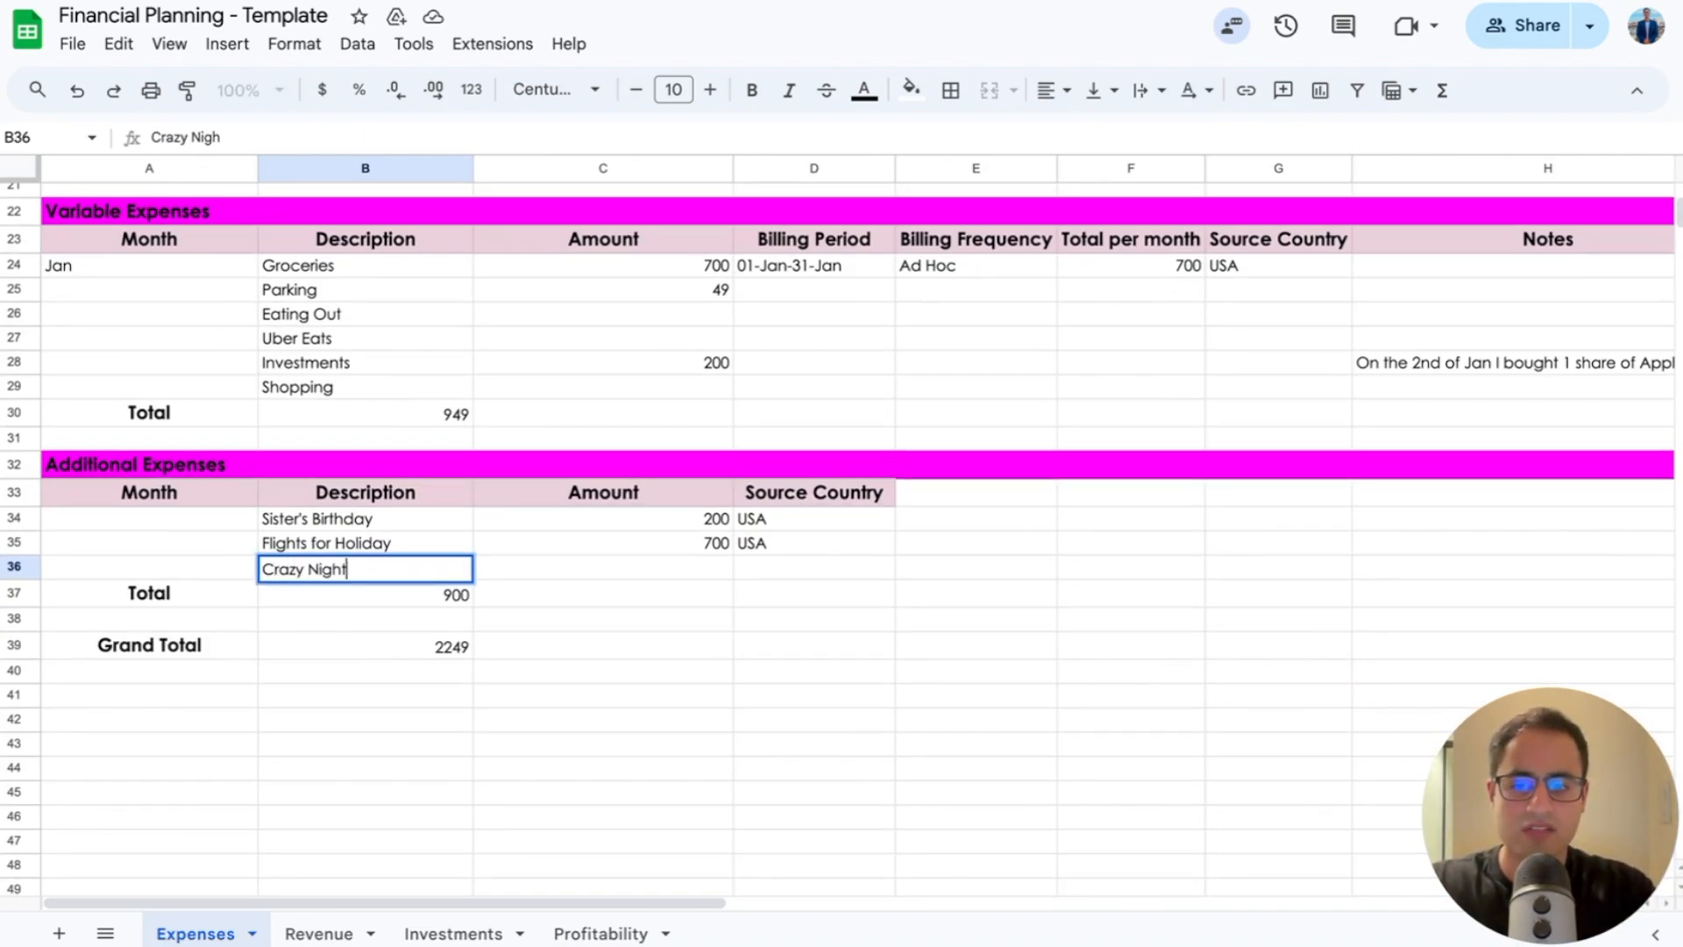
{"action": "key", "text": "Return"}
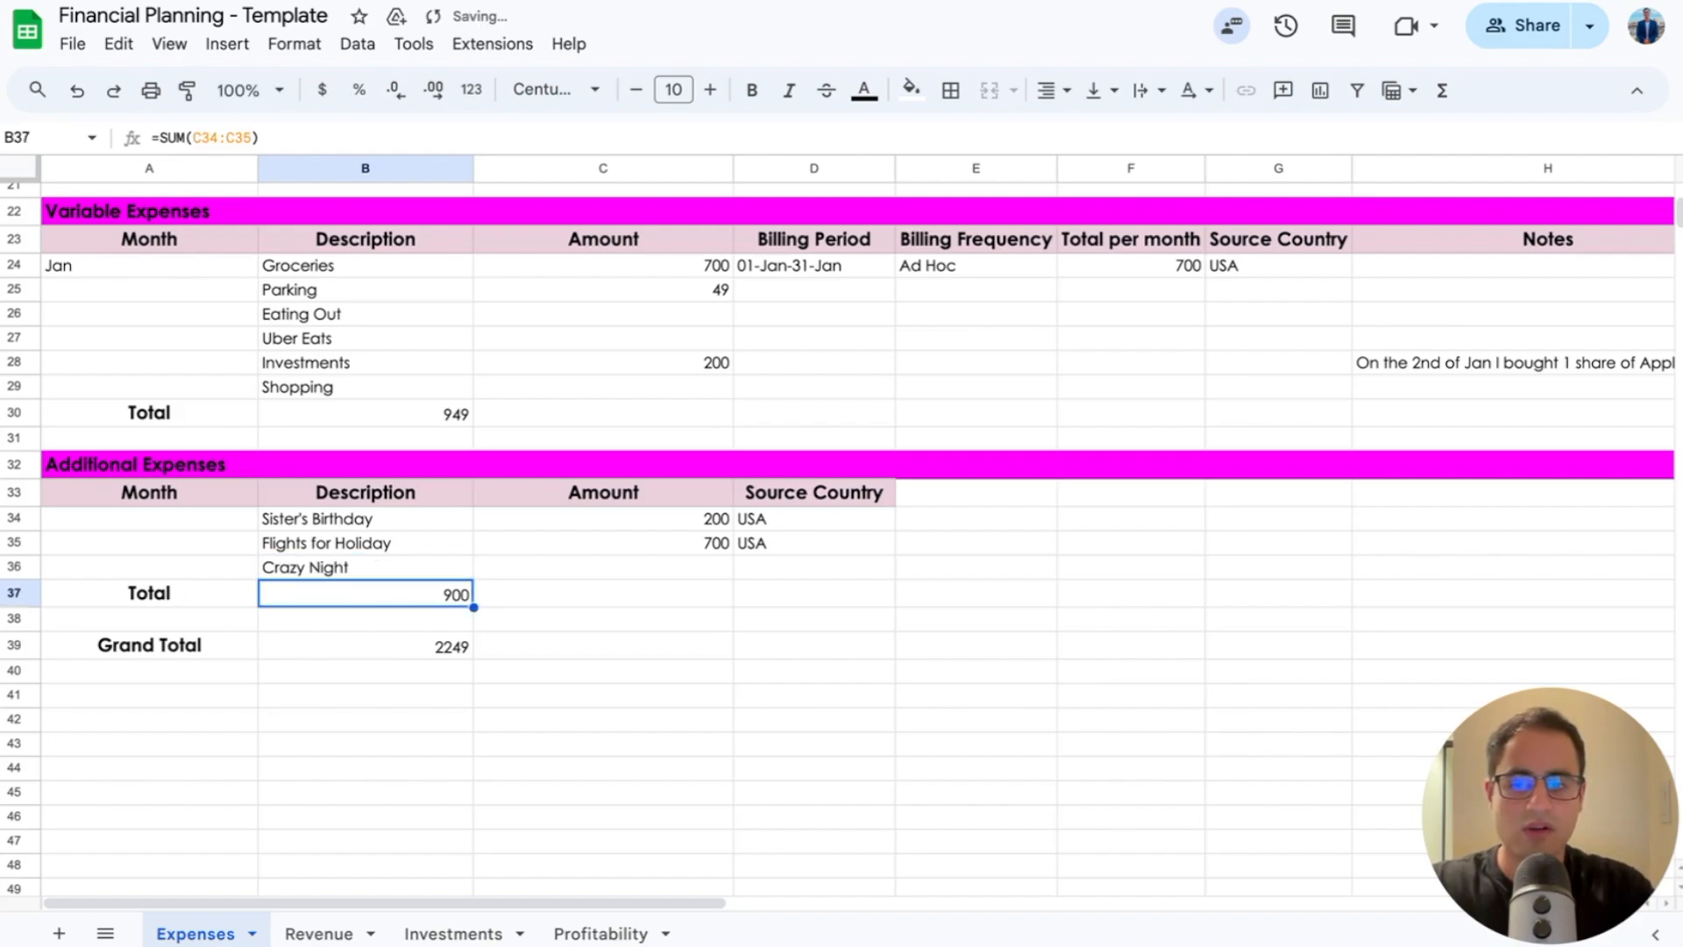
Step: Check Jan's Variance on the Profitability sheet and enter 21846 as the Crazy Night amount in C36 on the Expenses sheet
{"action": "key", "text": "Up"}
{"action": "key", "text": "Right"}
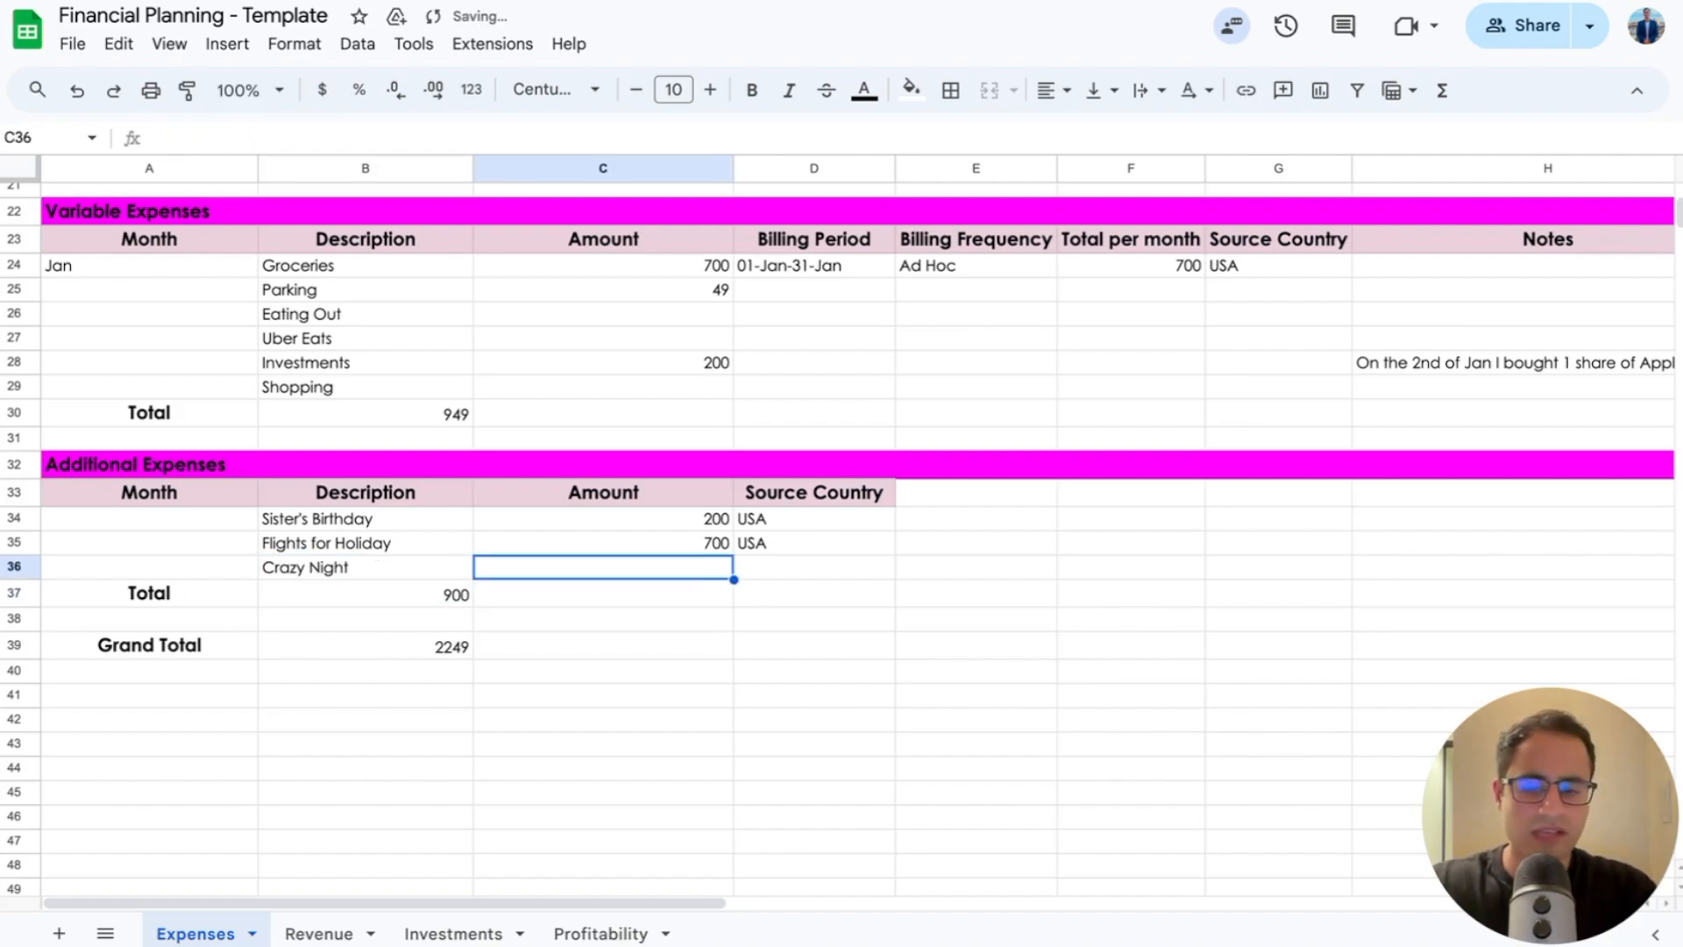
{"action": "left_click", "coordinate": [582, 933]}
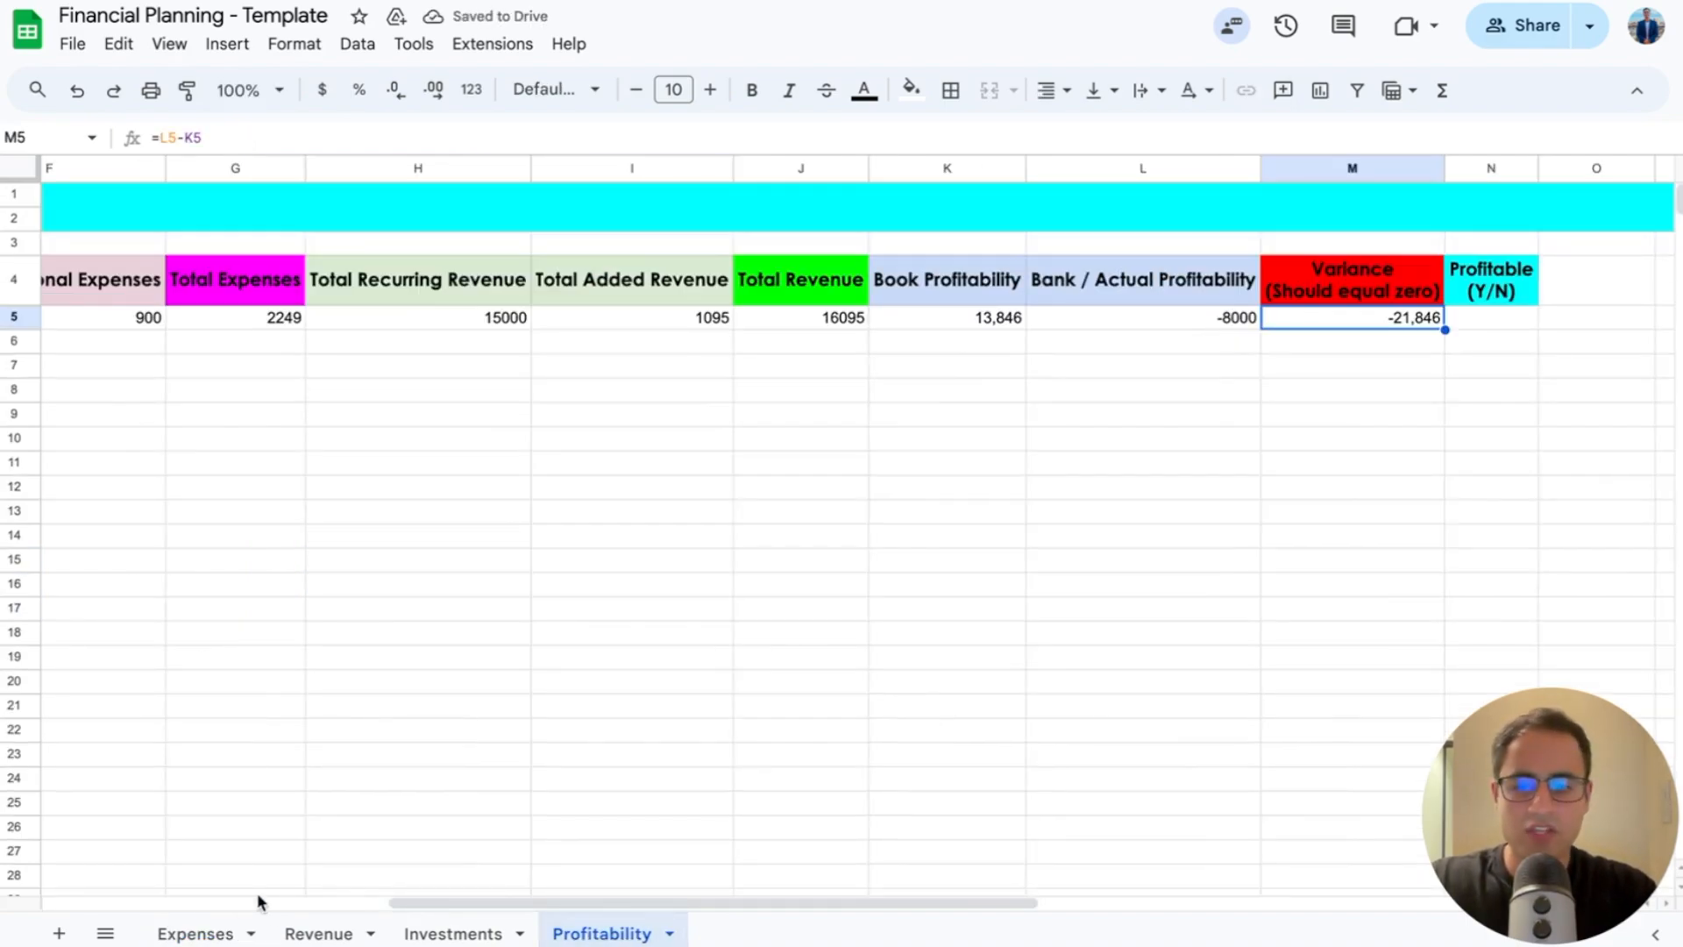
{"action": "left_click", "coordinate": [207, 929]}
{"action": "type", "text": "21"}
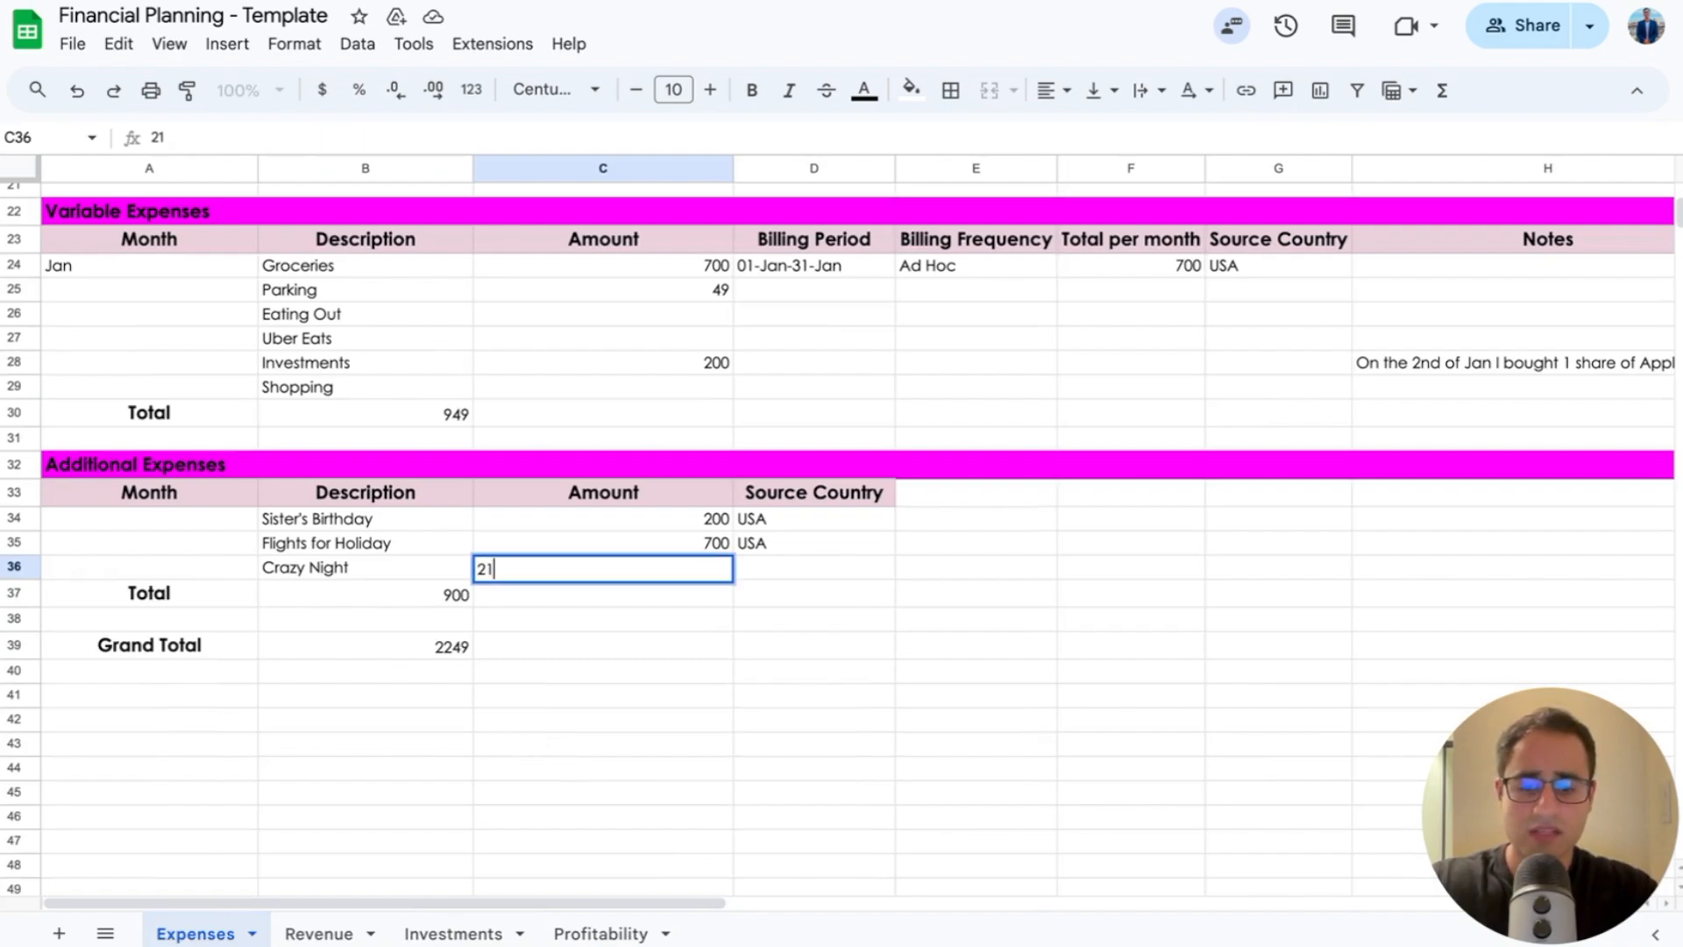
{"action": "type", "text": "846"}
{"action": "key", "text": "Return"}
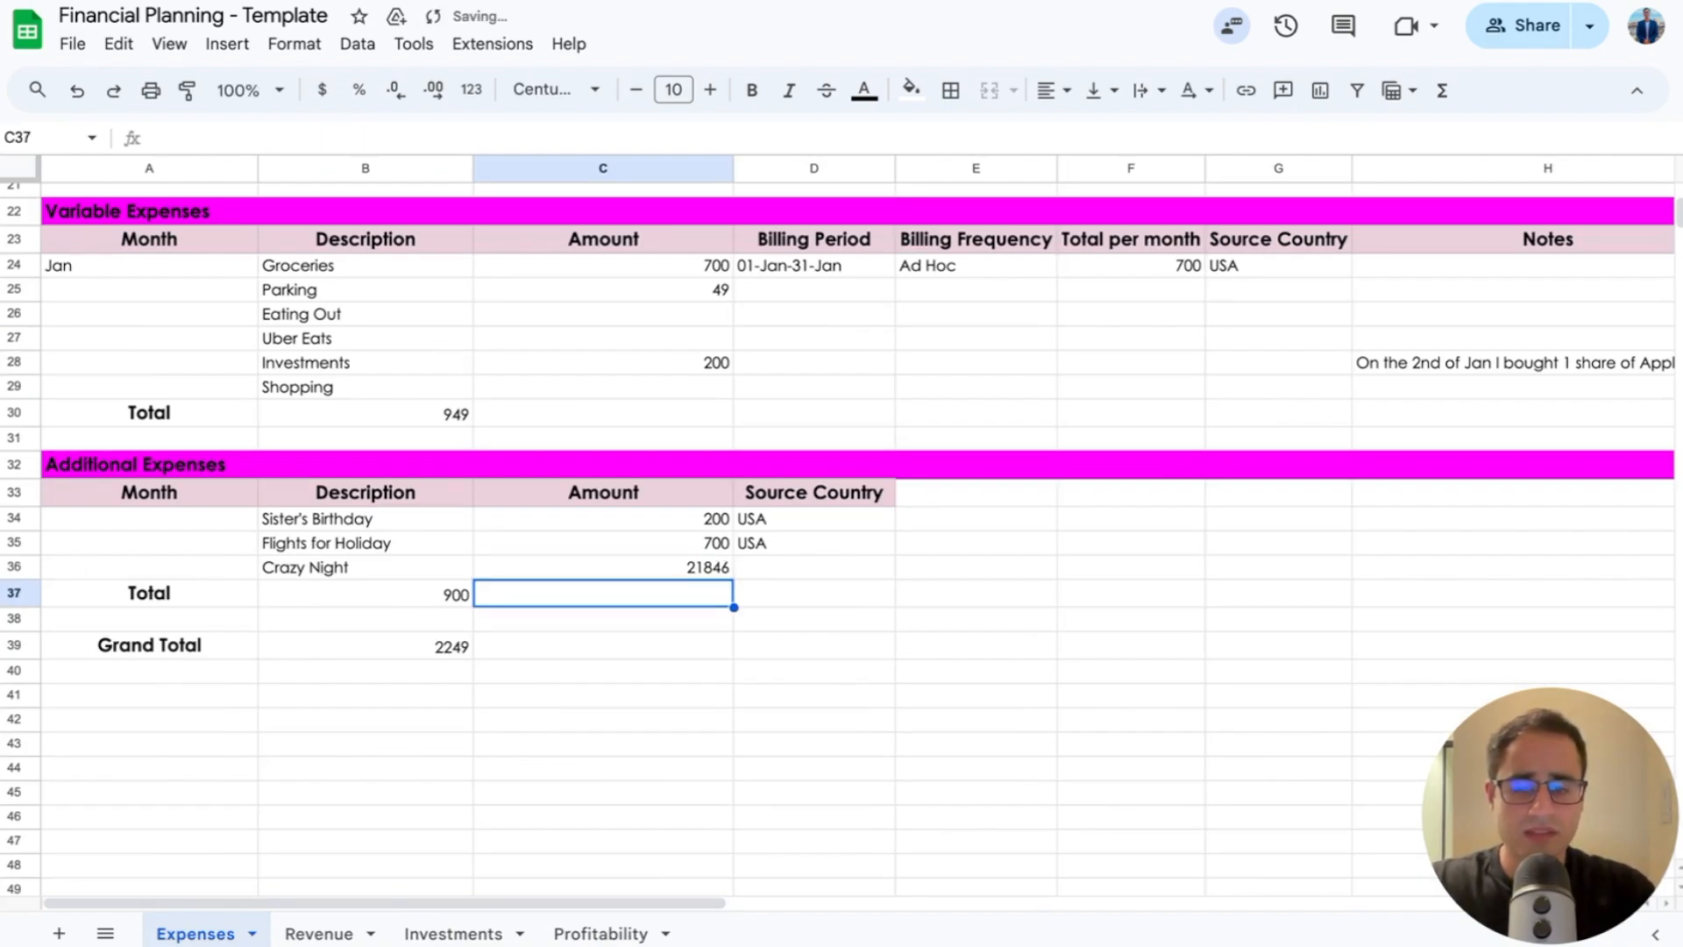
Step: Extend the Additional Expenses total in B37 to include the Crazy Night row, =SUM(C34:C36)
{"action": "key", "text": "Left"}
{"action": "key", "text": "Return"}
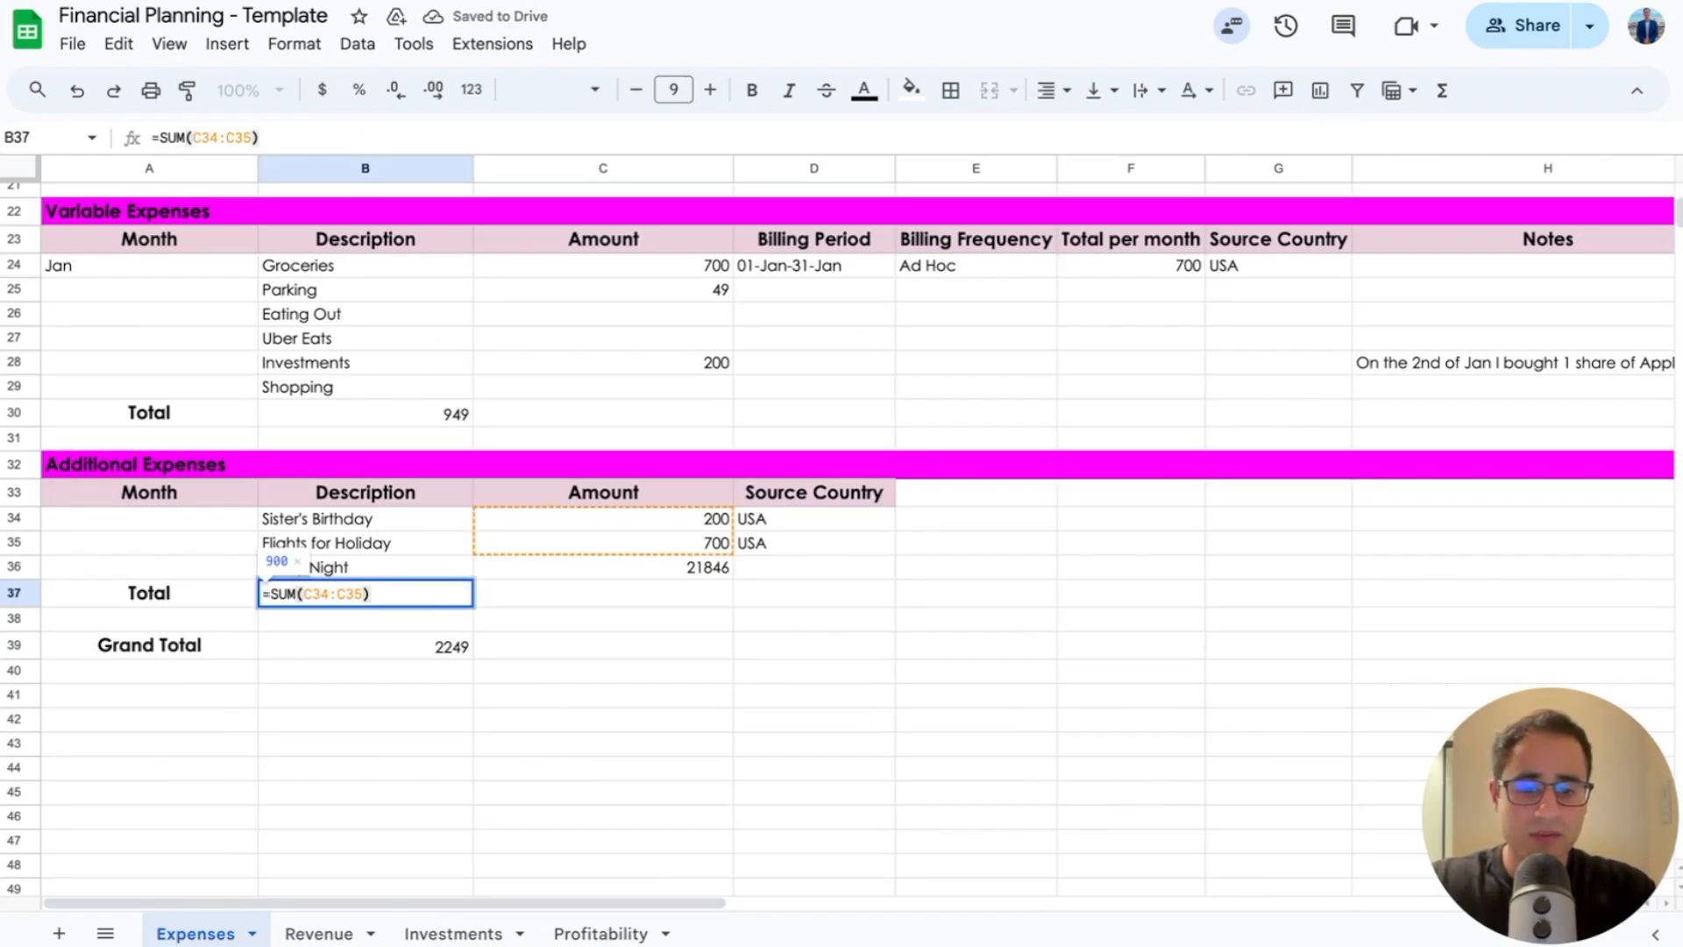
{"action": "key", "text": "BackSpace"}
{"action": "key", "text": "BackSpace"}
{"action": "type", "text": "6)"}
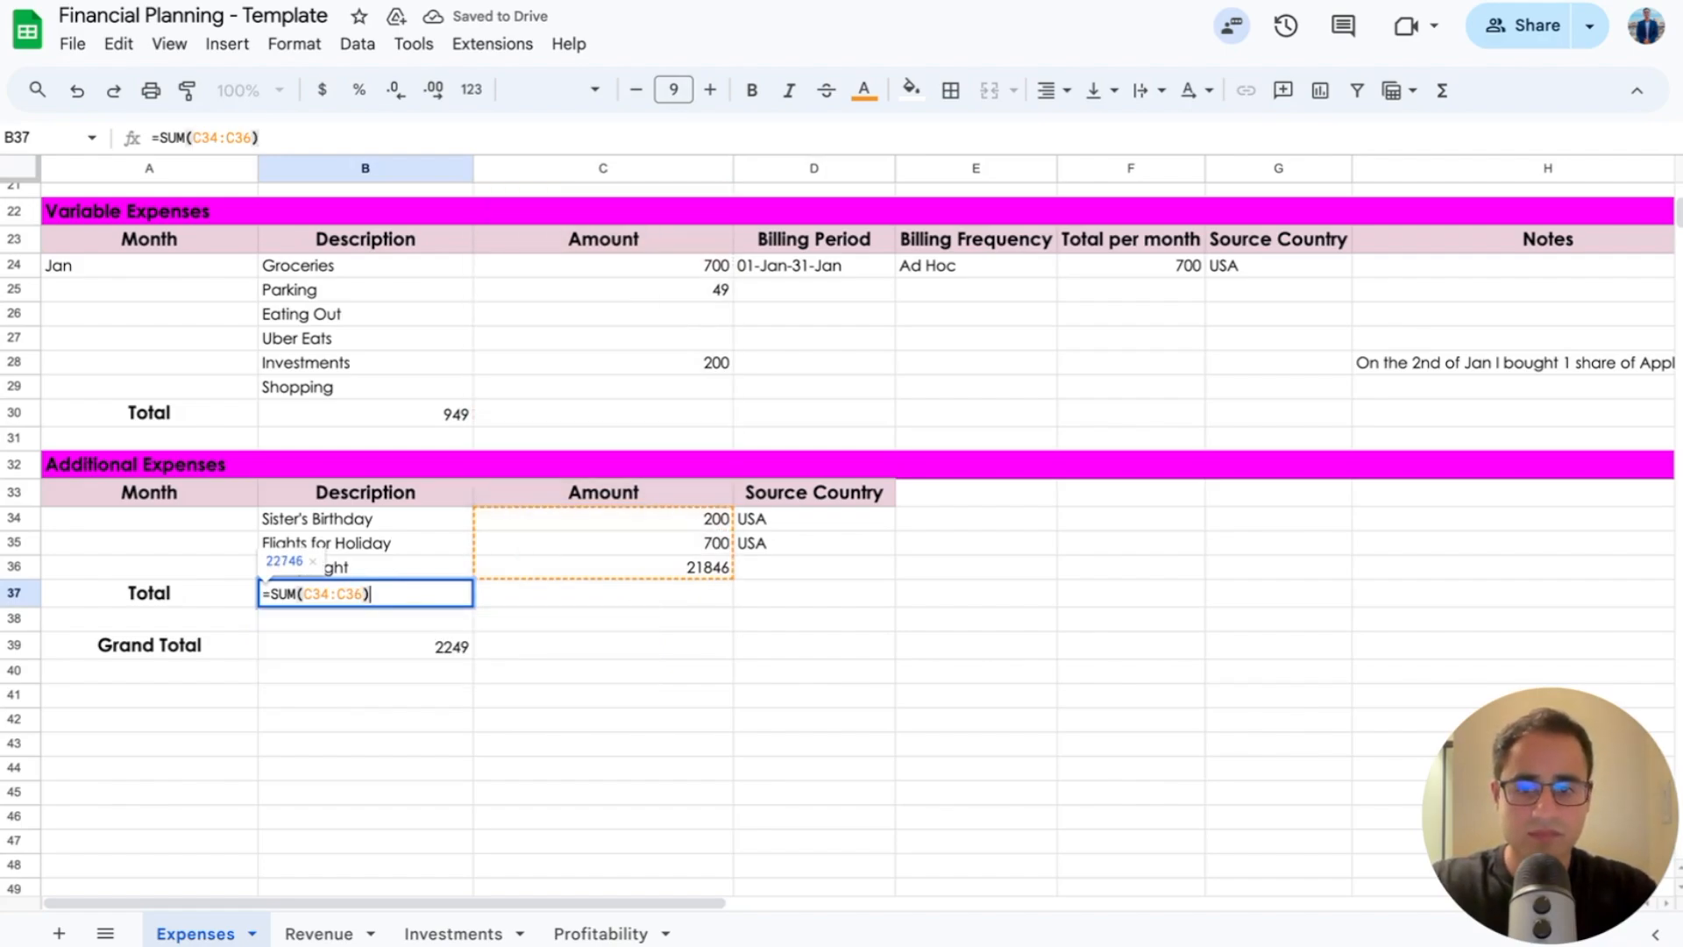
{"action": "key", "text": "Return"}
Step: Check Jan's profitability on the Profitability sheet and enter N under Profitable (Y/N) in N5
{"action": "left_click", "coordinate": [609, 934]}
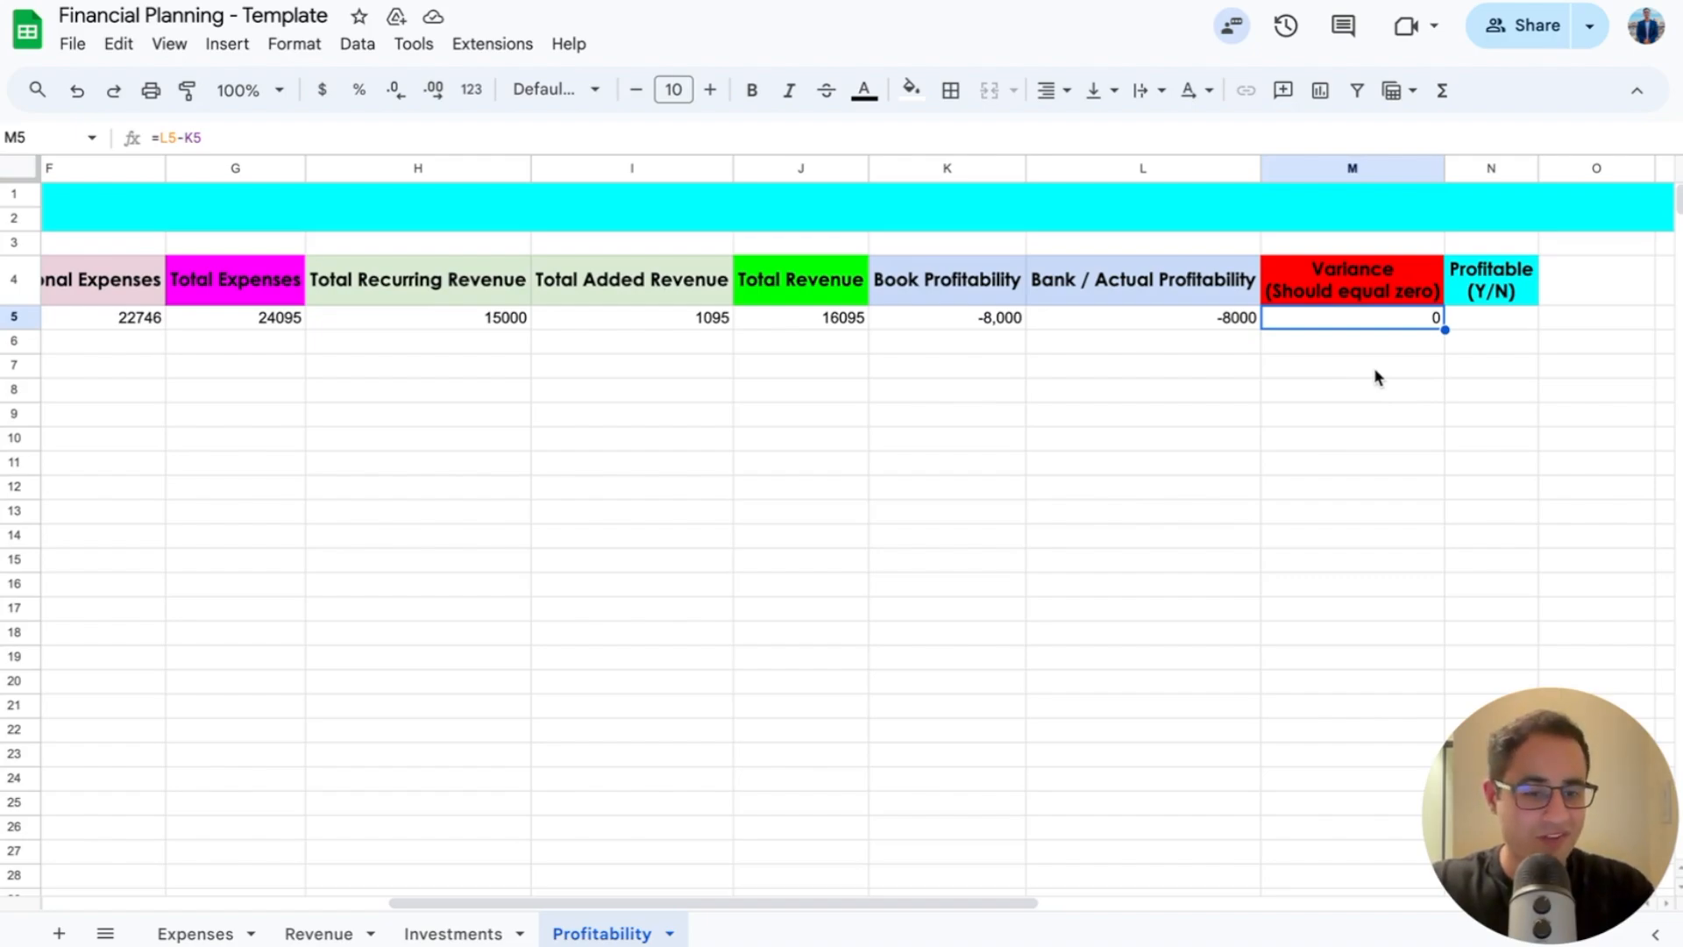
{"action": "left_click", "coordinate": [1499, 320]}
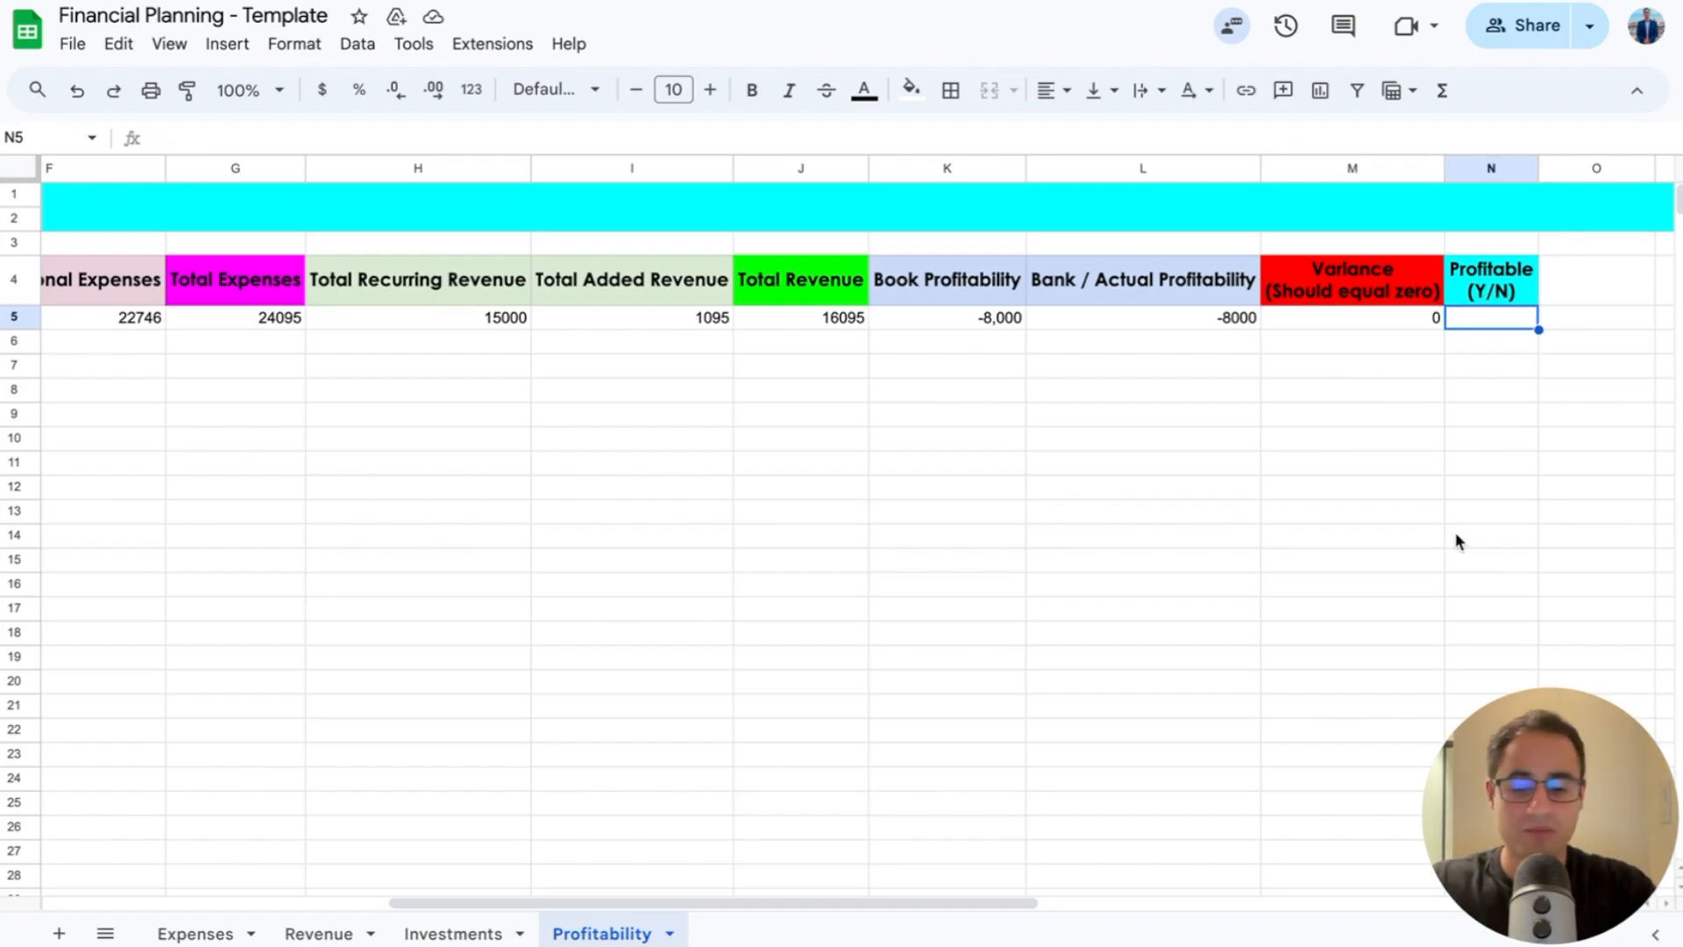
{"action": "left_click", "coordinate": [1245, 319]}
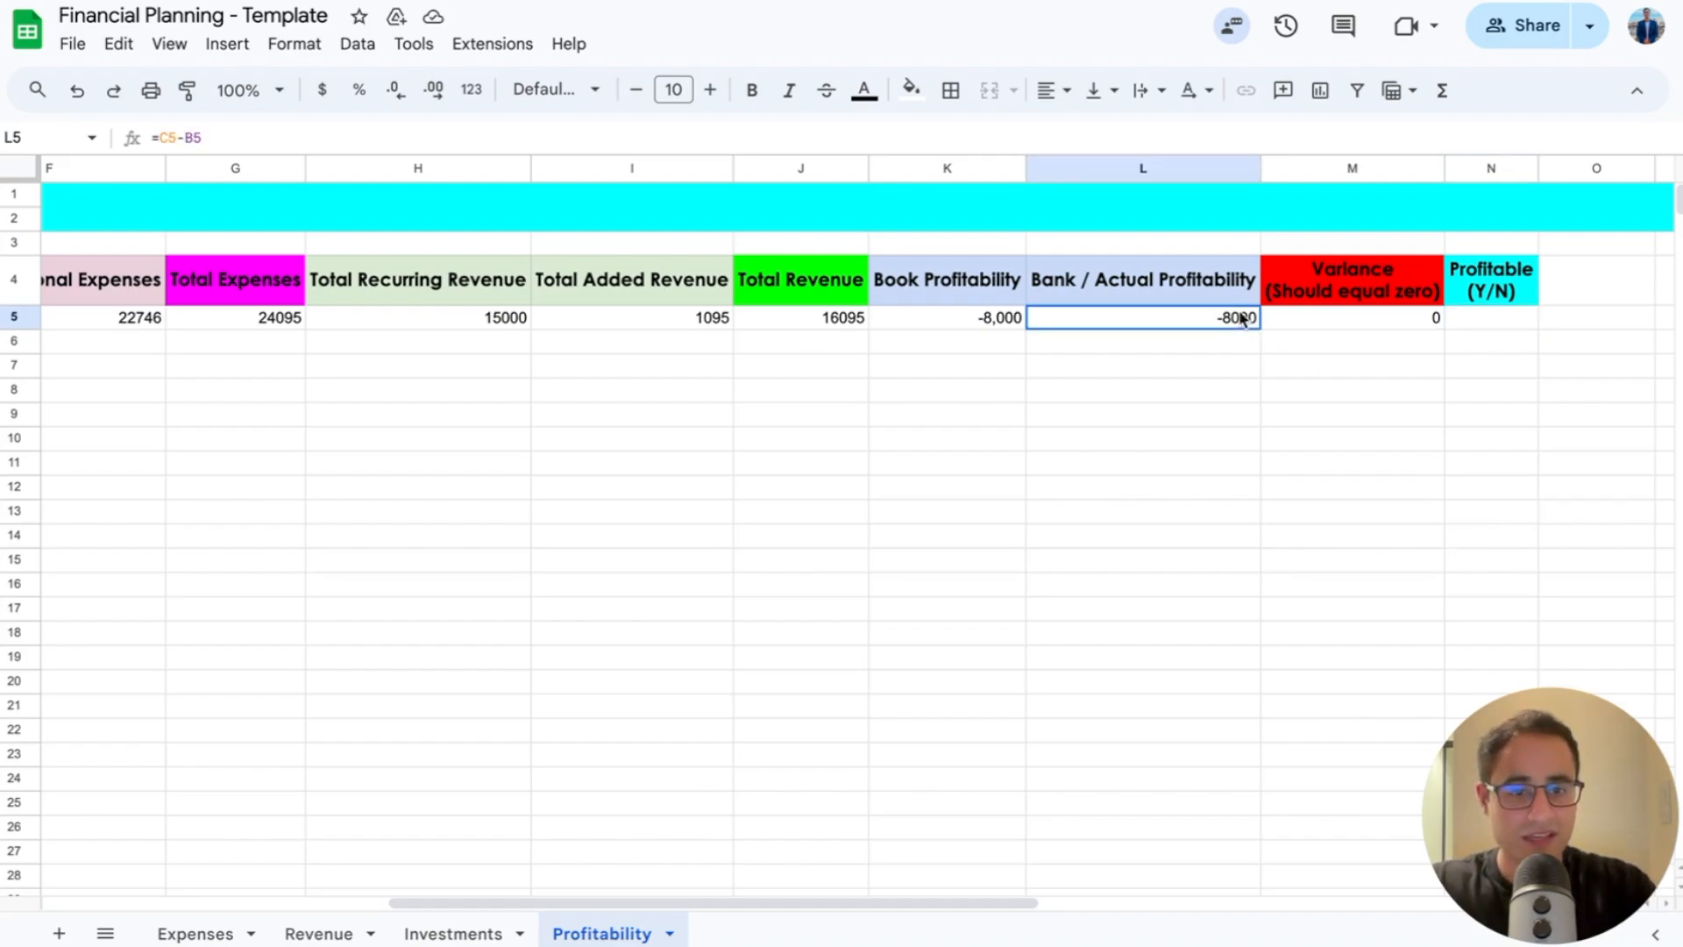
{"action": "left_click", "coordinate": [1476, 330]}
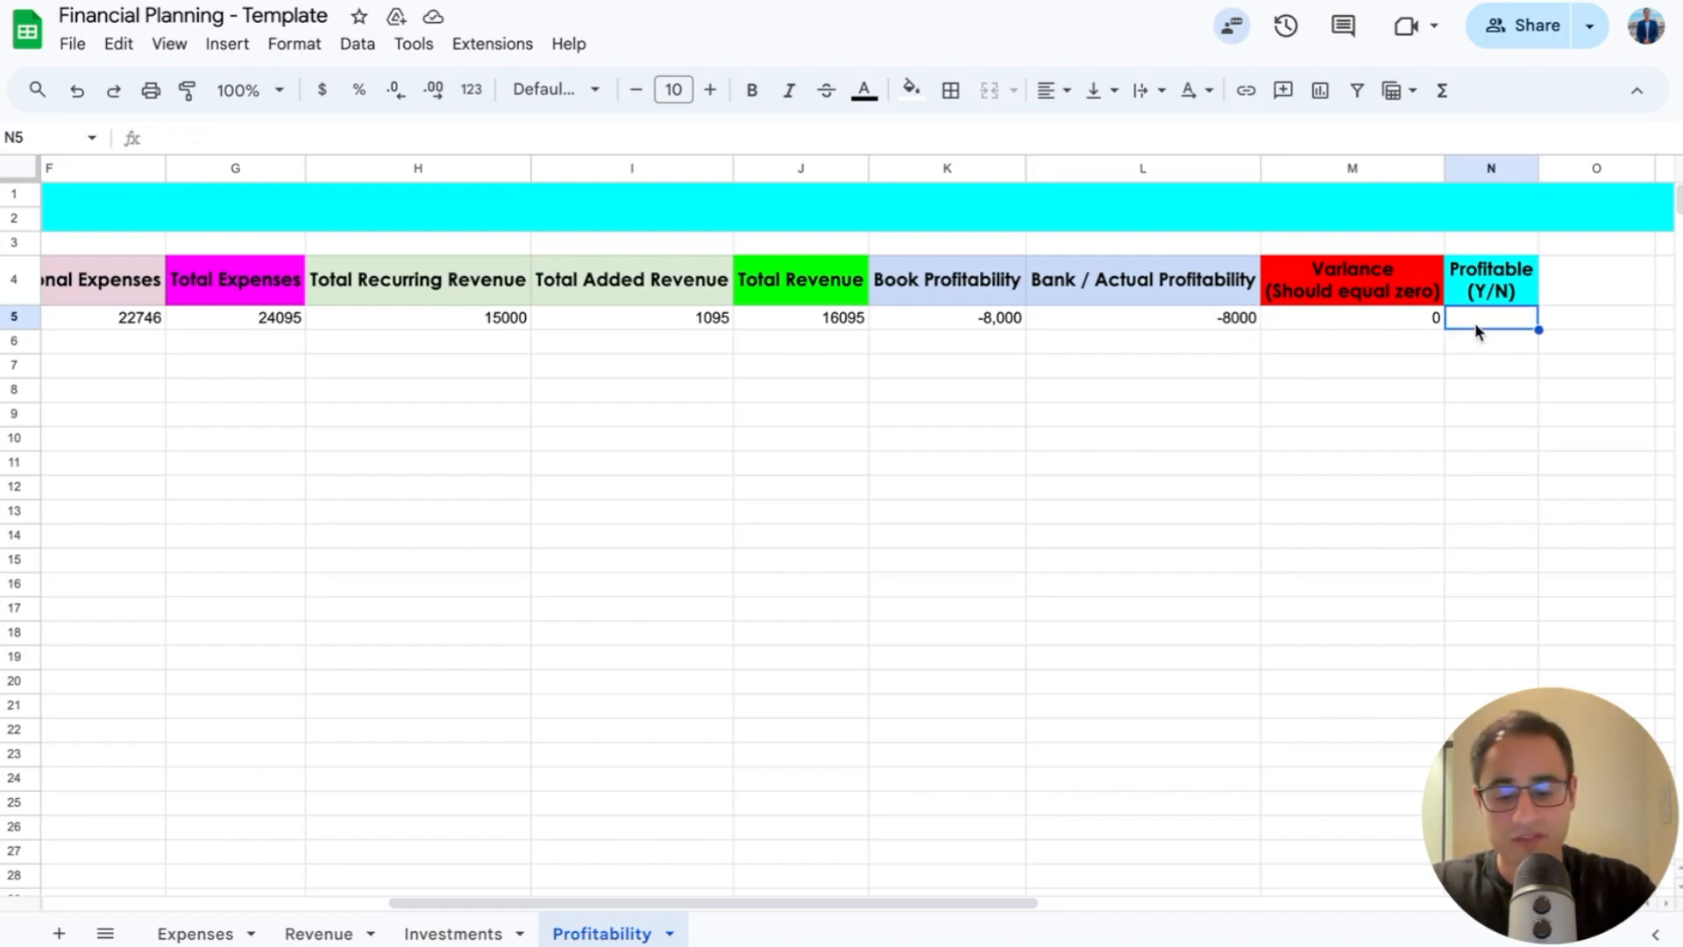
{"action": "type", "text": "N"}
{"action": "key", "text": "Return"}
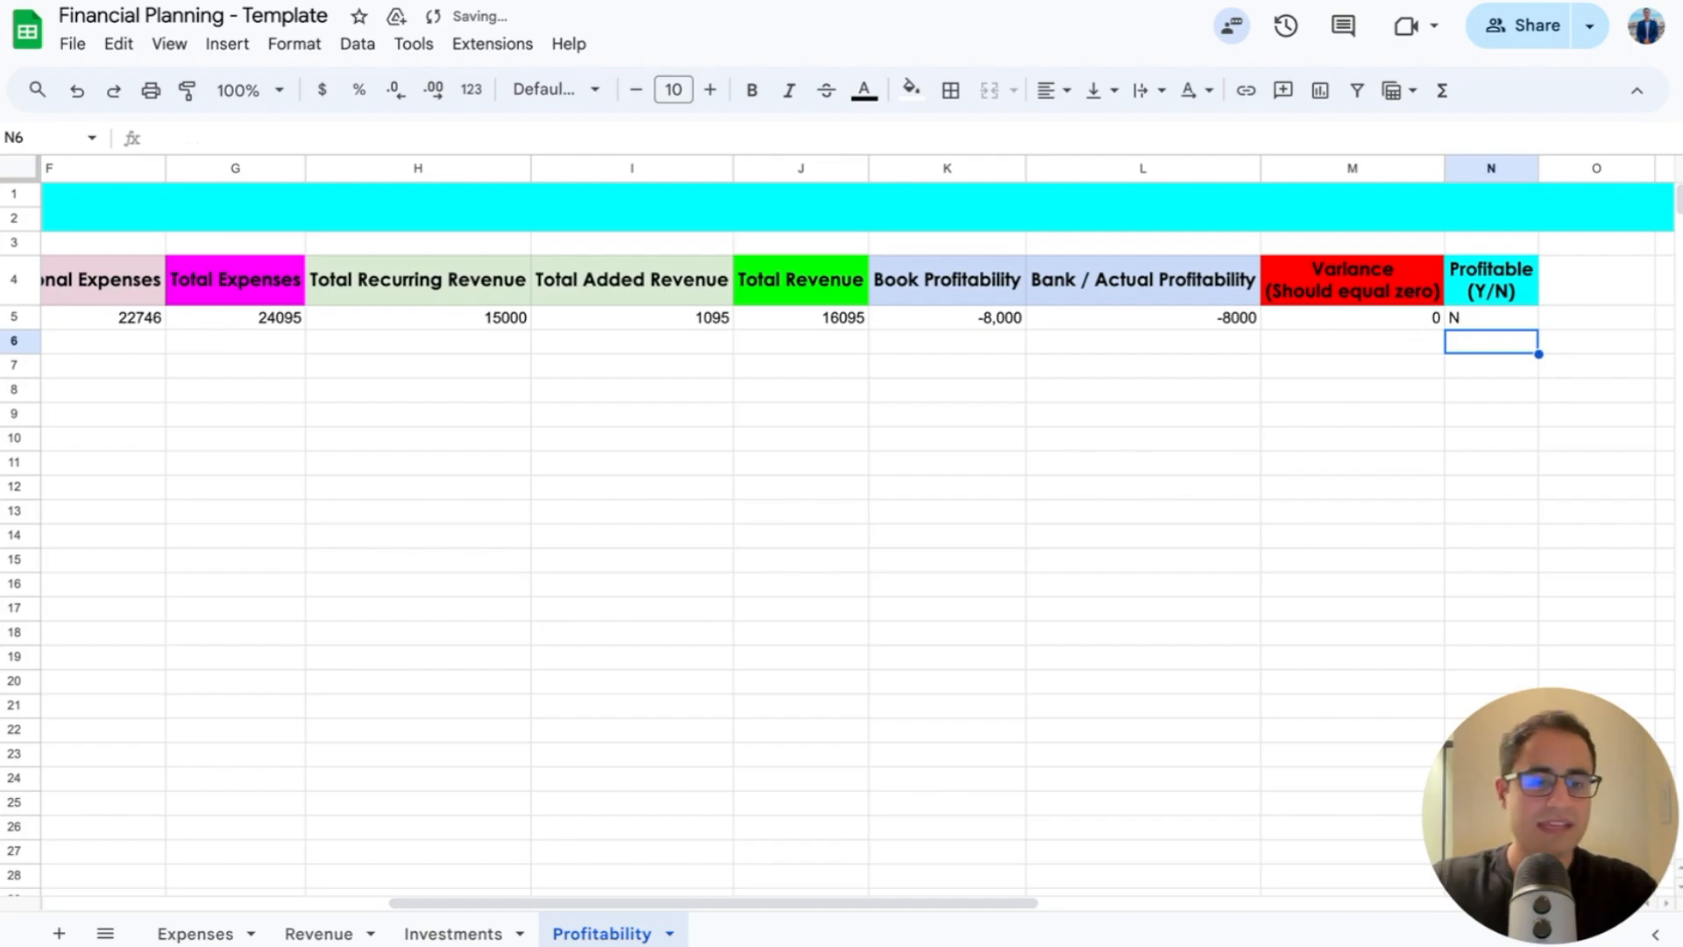
Step: Look back over Jan's completed Profitability row from the Profitable column to the Month column in A5
{"action": "key", "text": "Up"}
{"action": "key", "text": "Left"}
{"action": "key", "text": "Left"}
{"action": "key", "text": "Left"}
{"action": "key", "text": "Left"}
{"action": "key", "text": "Left"}
{"action": "key", "text": "Left"}
{"action": "key", "text": "Left"}
{"action": "key", "text": "Left"}
{"action": "key", "text": "Left"}
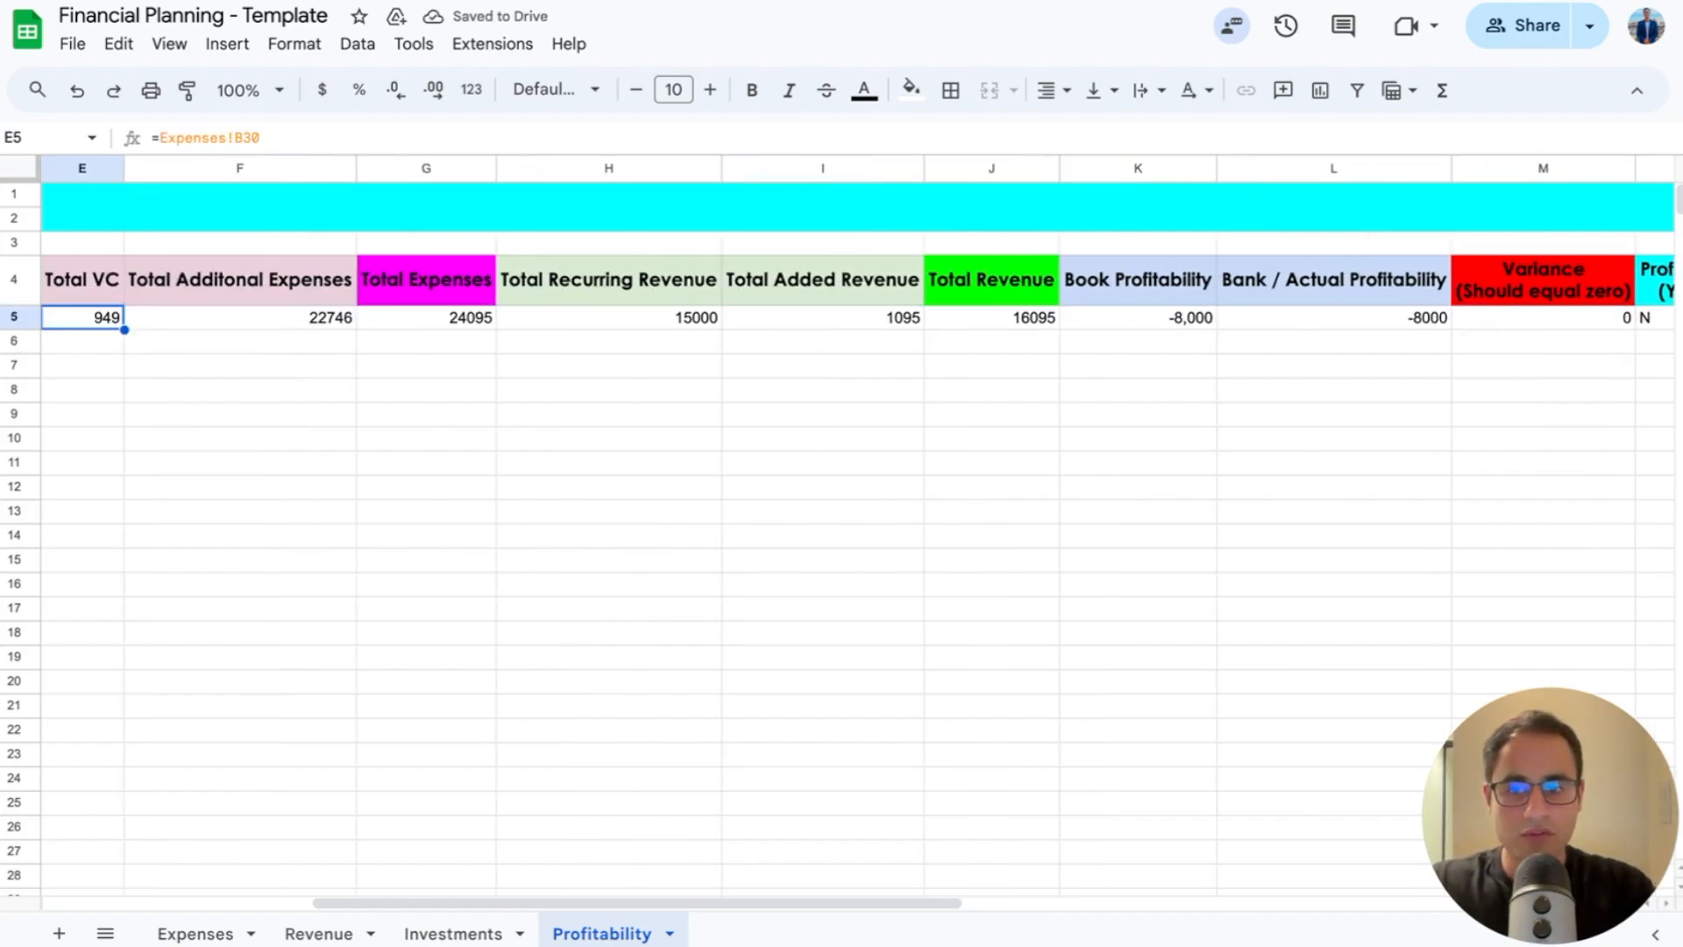
{"action": "key", "text": "Left"}
{"action": "key", "text": "Left"}
{"action": "key", "text": "Left"}
{"action": "key", "text": "Left"}
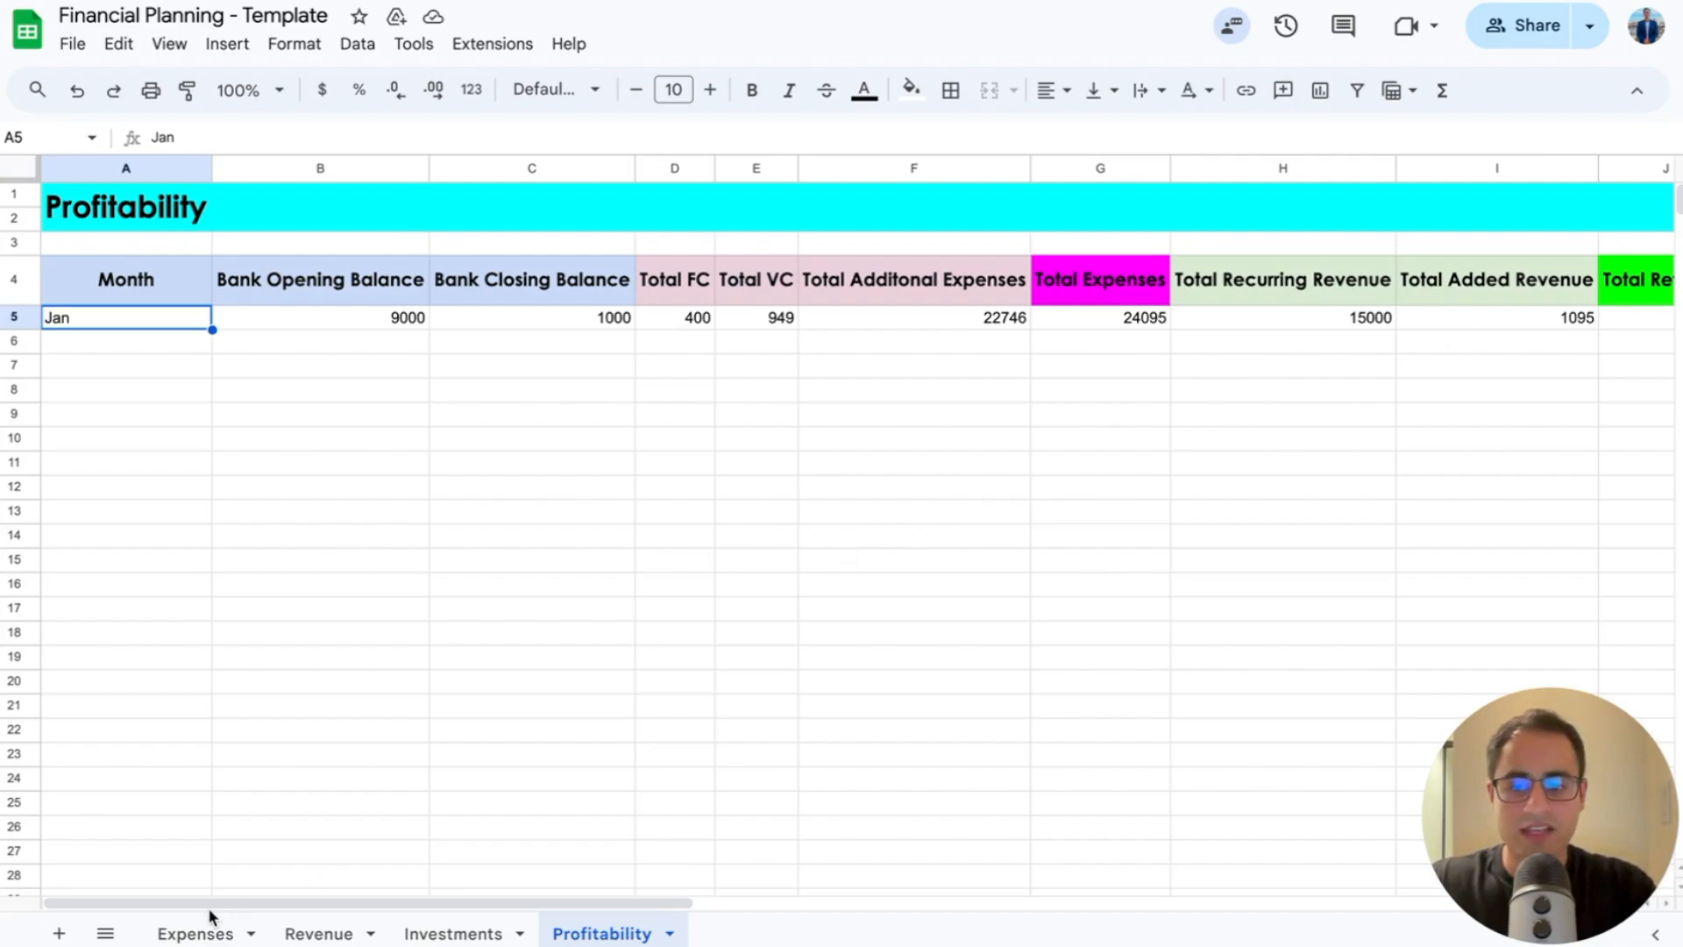
Step: Review the fixed, variable and additional expenses on the Expenses sheet and the recurring and added income on the Revenue sheet
{"action": "left_click", "coordinate": [196, 933]}
{"action": "scroll", "coordinate": [451, 610], "scroll_direction": "up", "scroll_amount": 8}
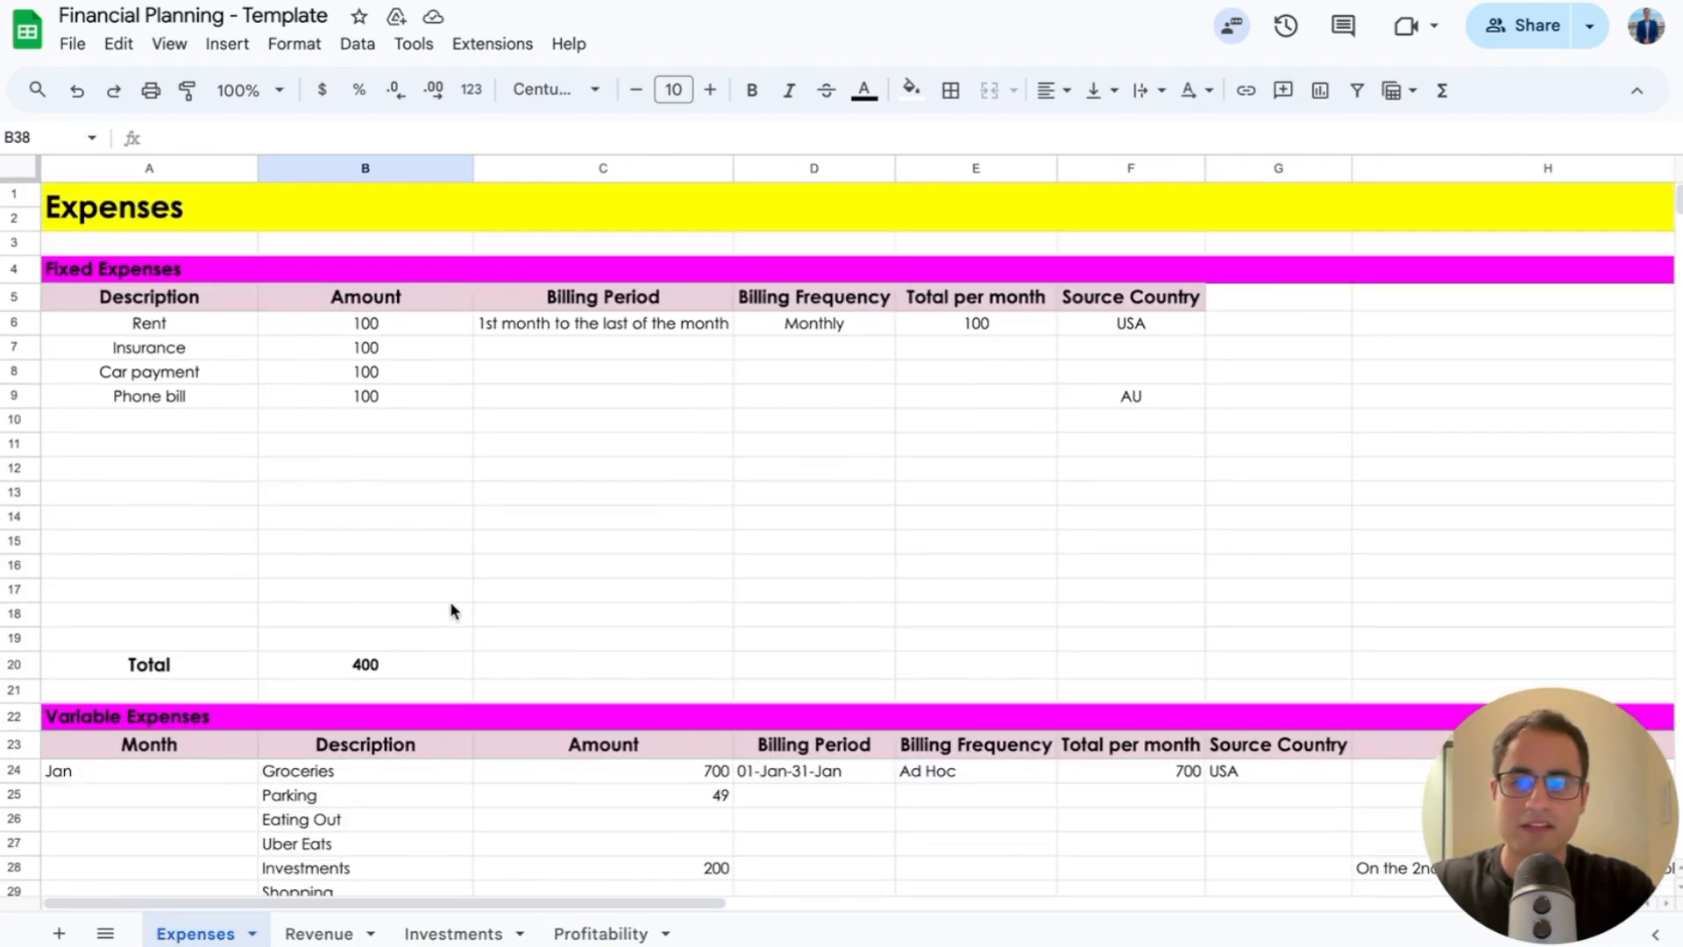
{"action": "scroll", "coordinate": [449, 601], "scroll_direction": "down", "scroll_amount": 1}
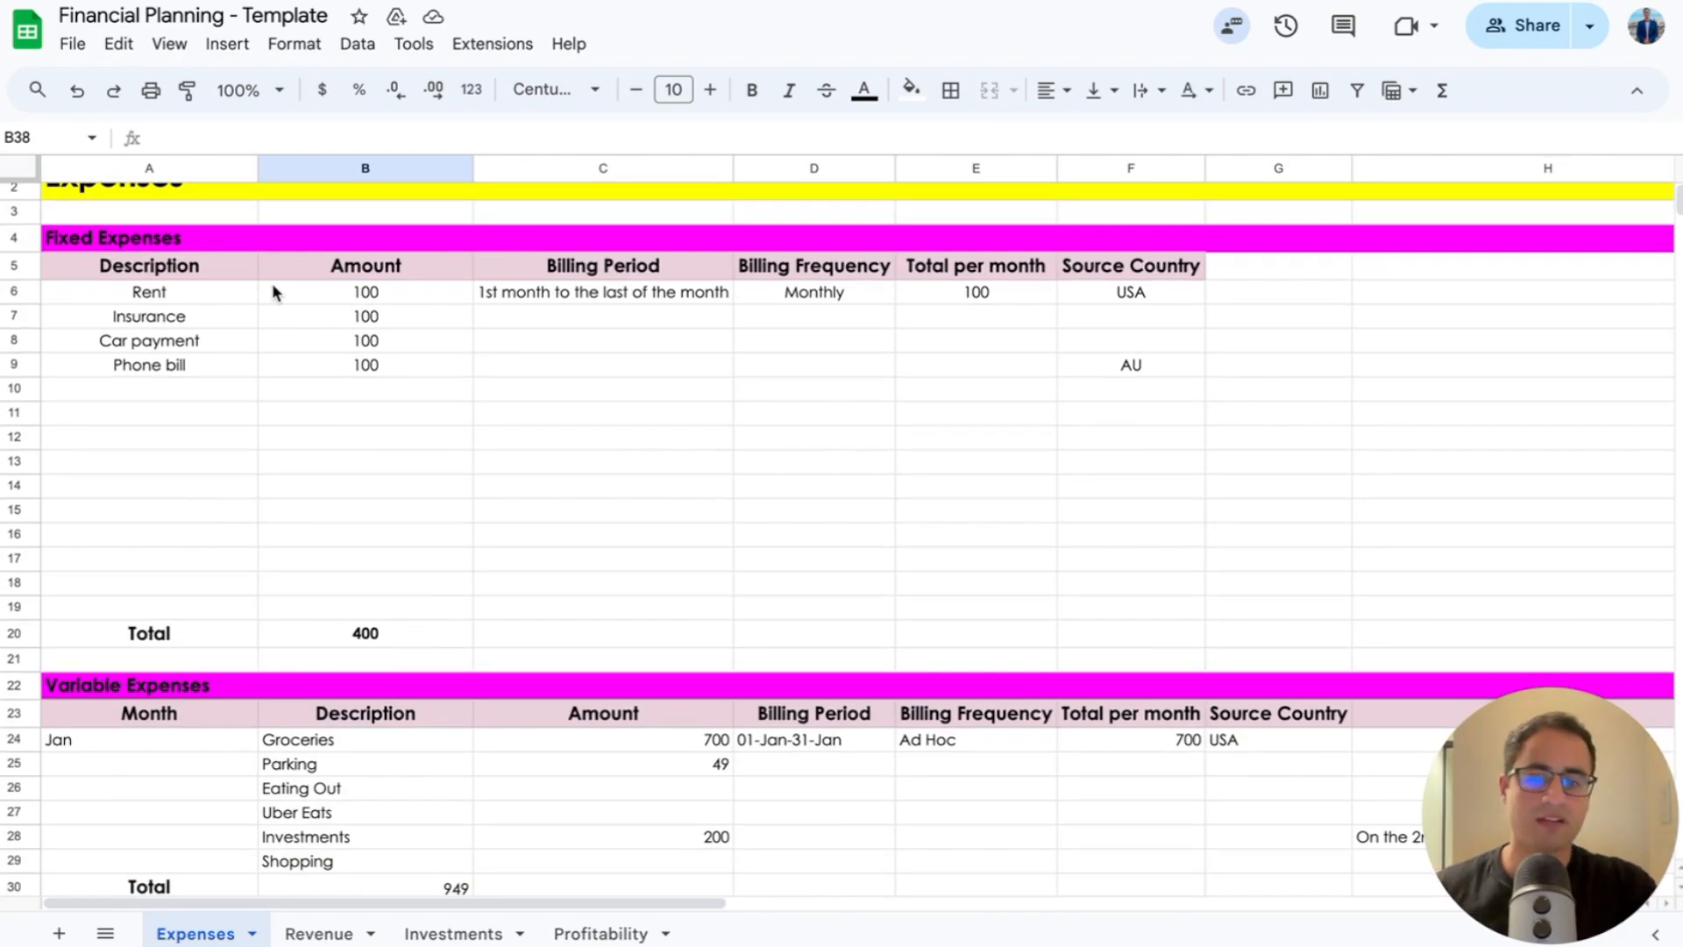
{"action": "scroll", "coordinate": [331, 458], "scroll_direction": "down", "scroll_amount": 5}
{"action": "scroll", "coordinate": [334, 460], "scroll_direction": "down", "scroll_amount": 1}
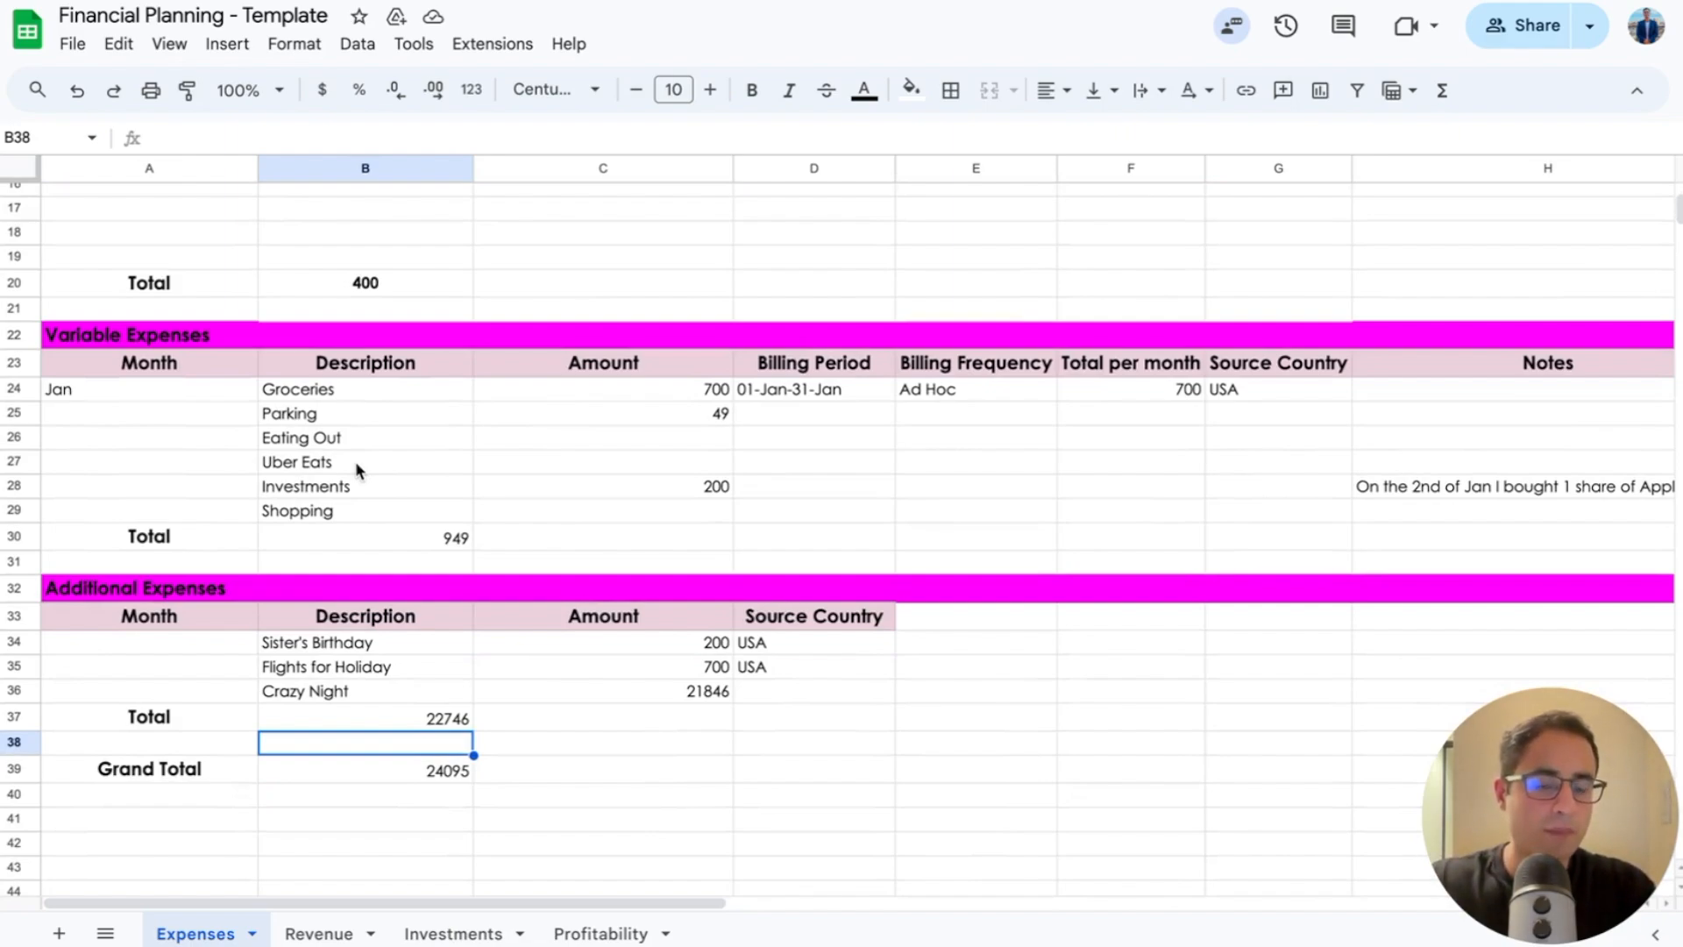
{"action": "scroll", "coordinate": [355, 464], "scroll_direction": "down", "scroll_amount": 2}
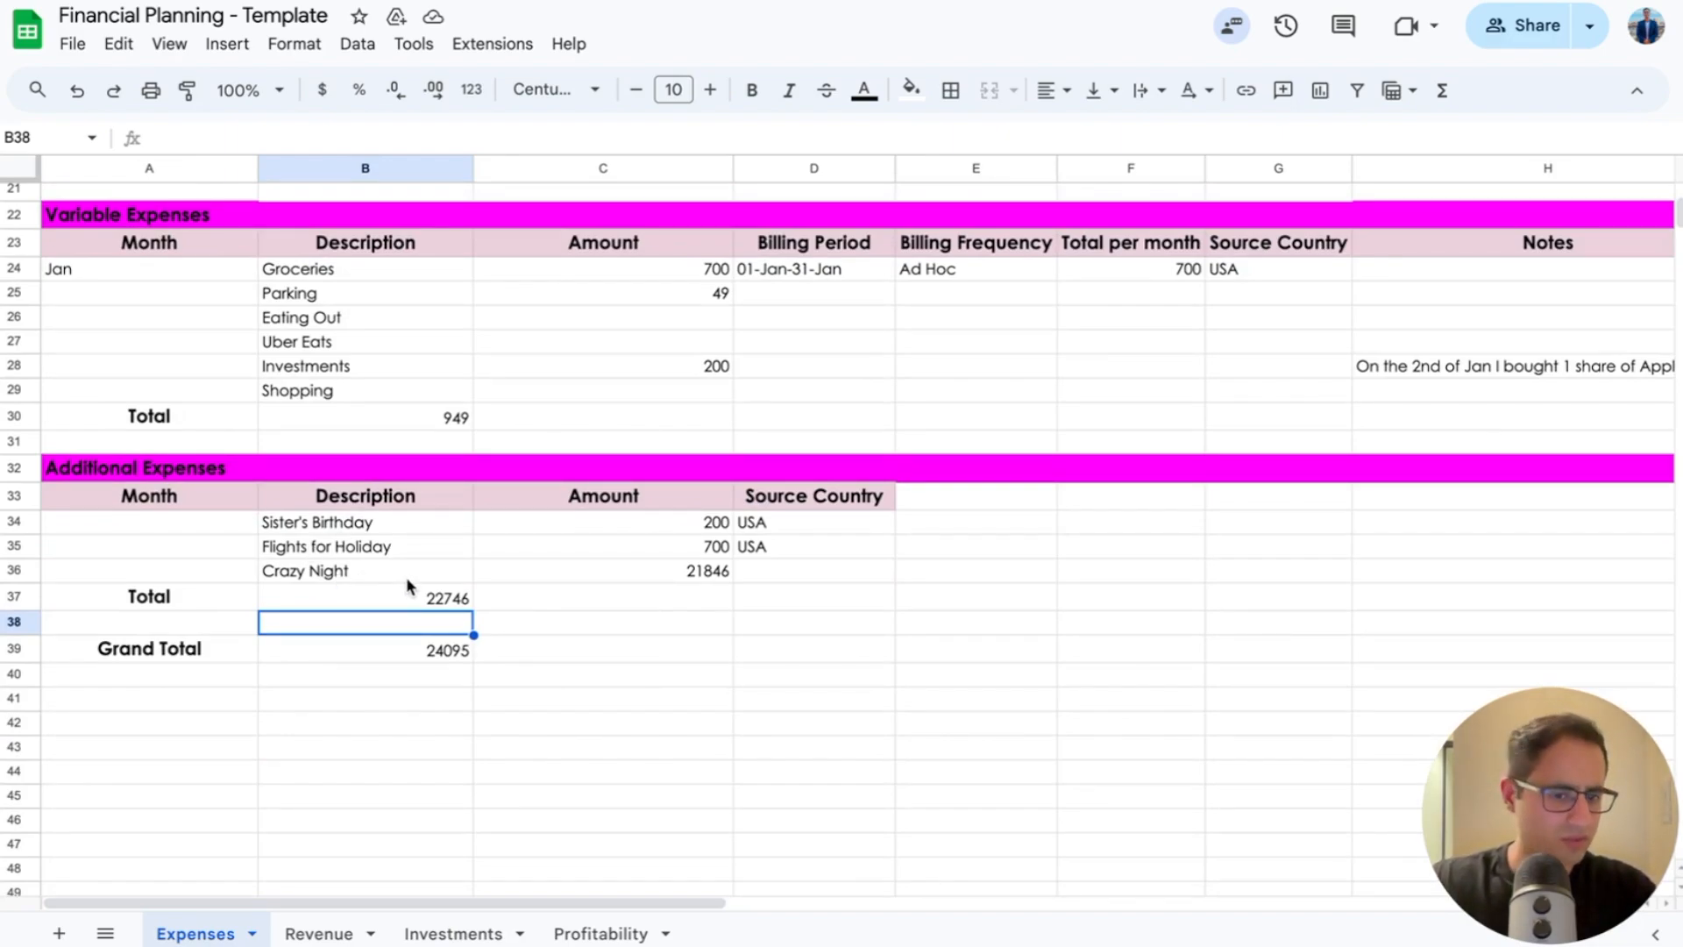
{"action": "left_click", "coordinate": [320, 933]}
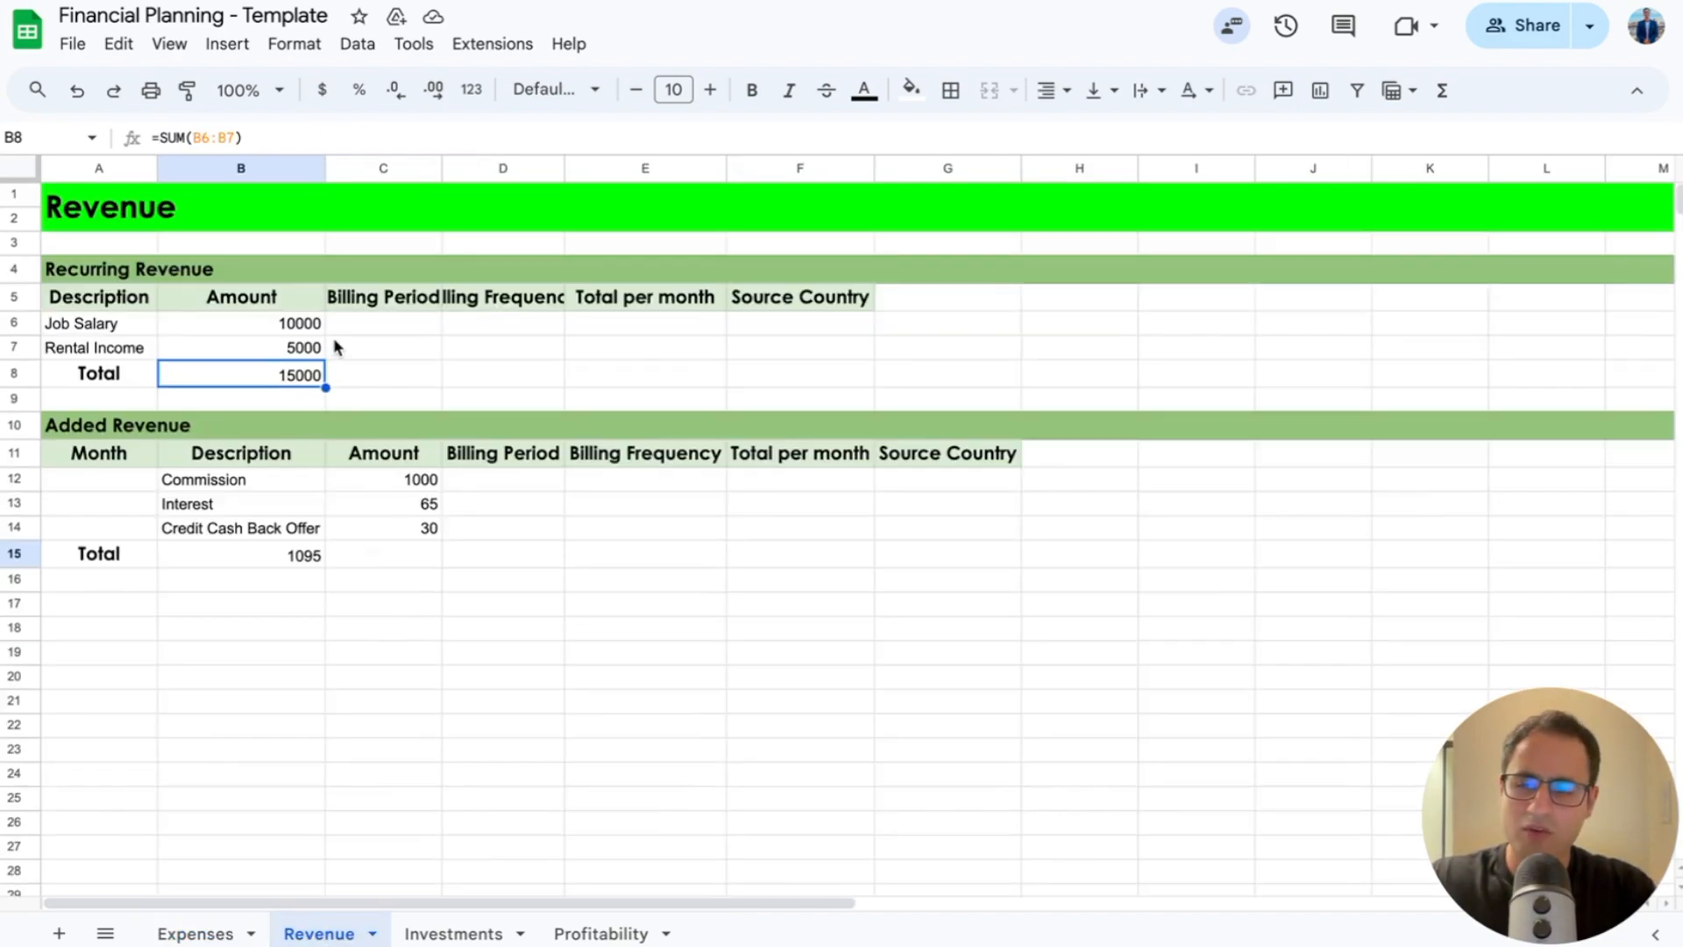
{"action": "left_click", "coordinate": [151, 350]}
{"action": "left_click", "coordinate": [221, 349]}
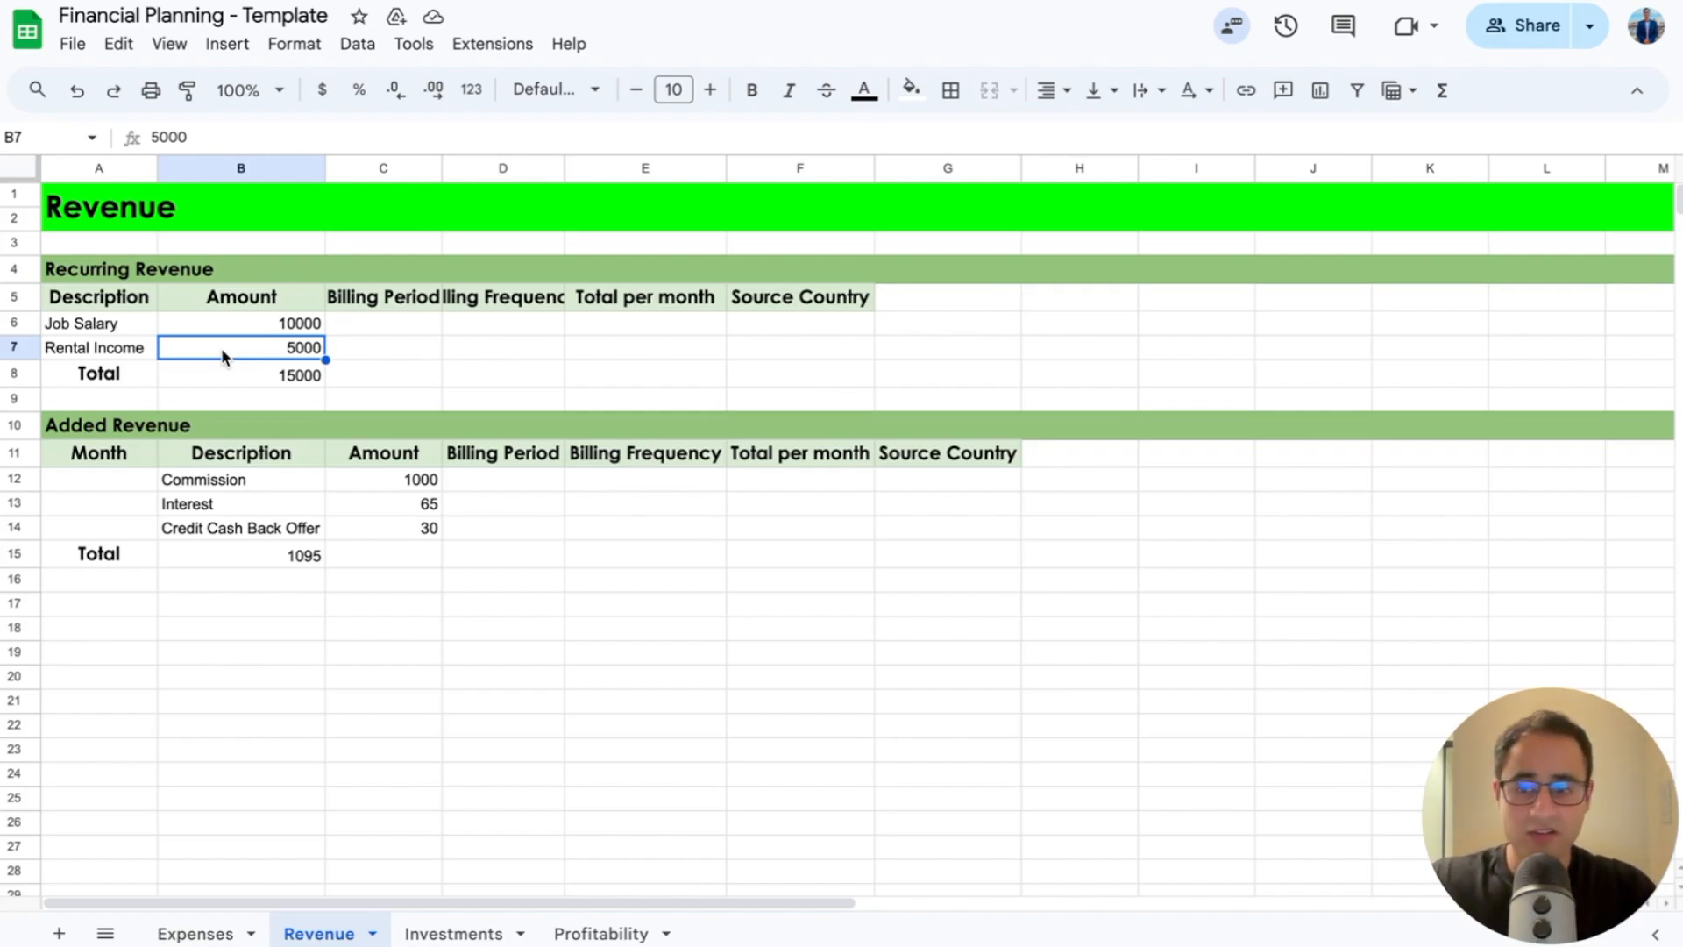
{"action": "key", "text": "Up"}
{"action": "key", "text": "Left"}
{"action": "key", "text": "Right"}
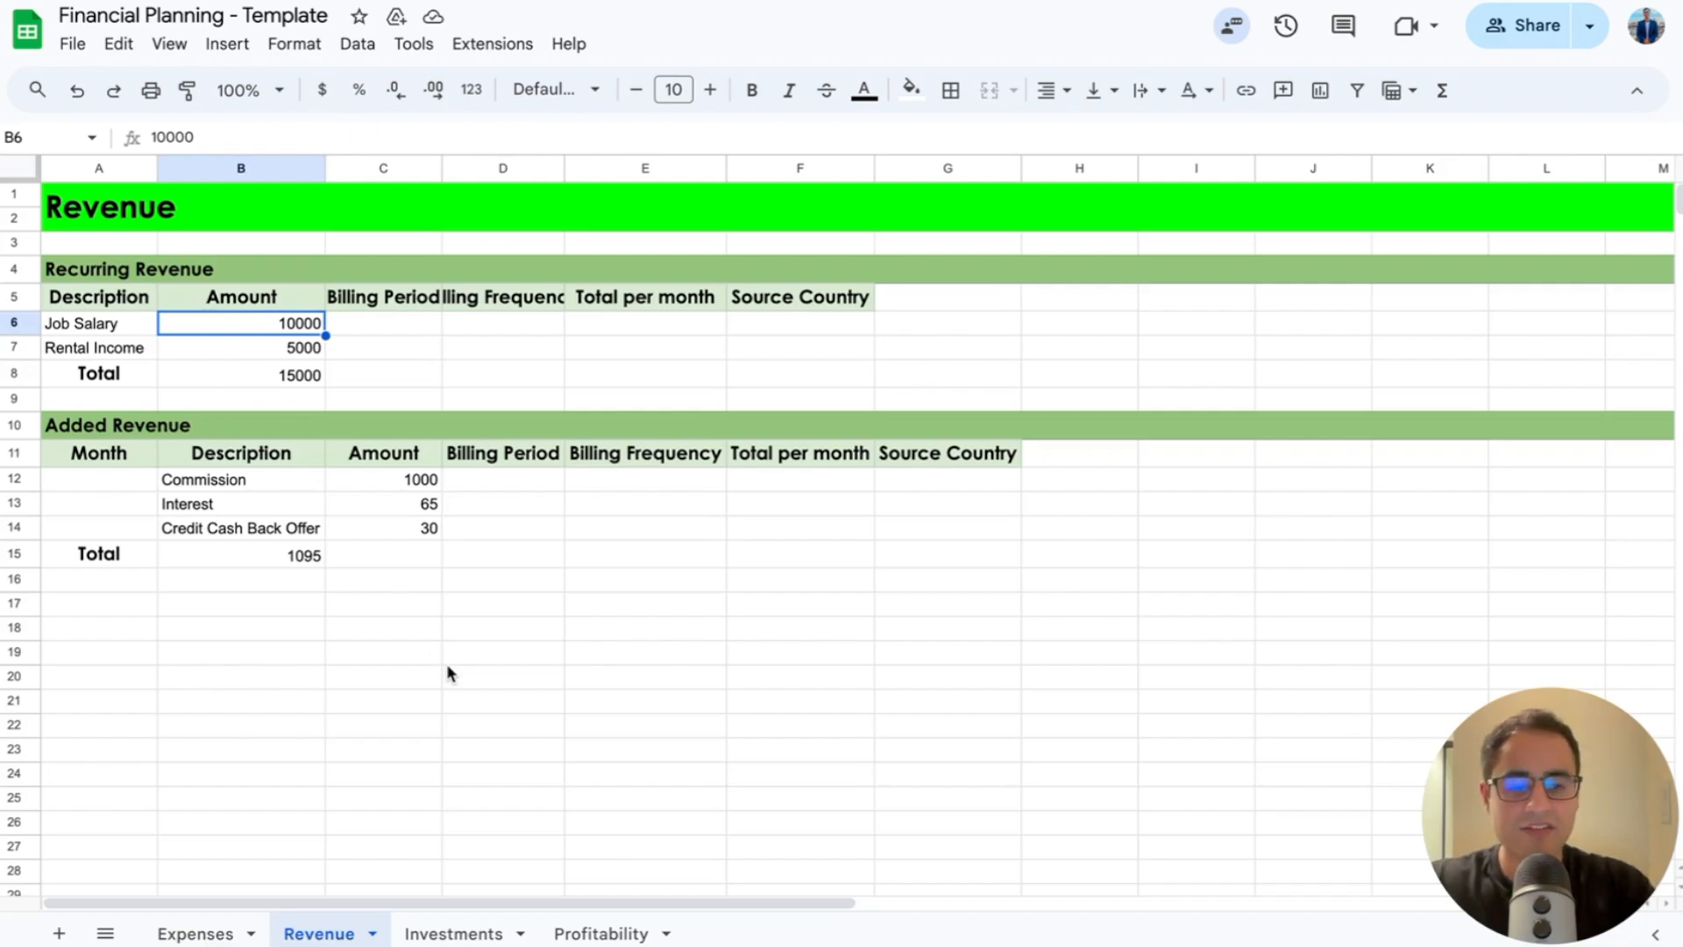
Step: Review the Jan and Feb tables on the Investments sheet and Jan's full row on the Profitability sheet
{"action": "left_click", "coordinate": [449, 932]}
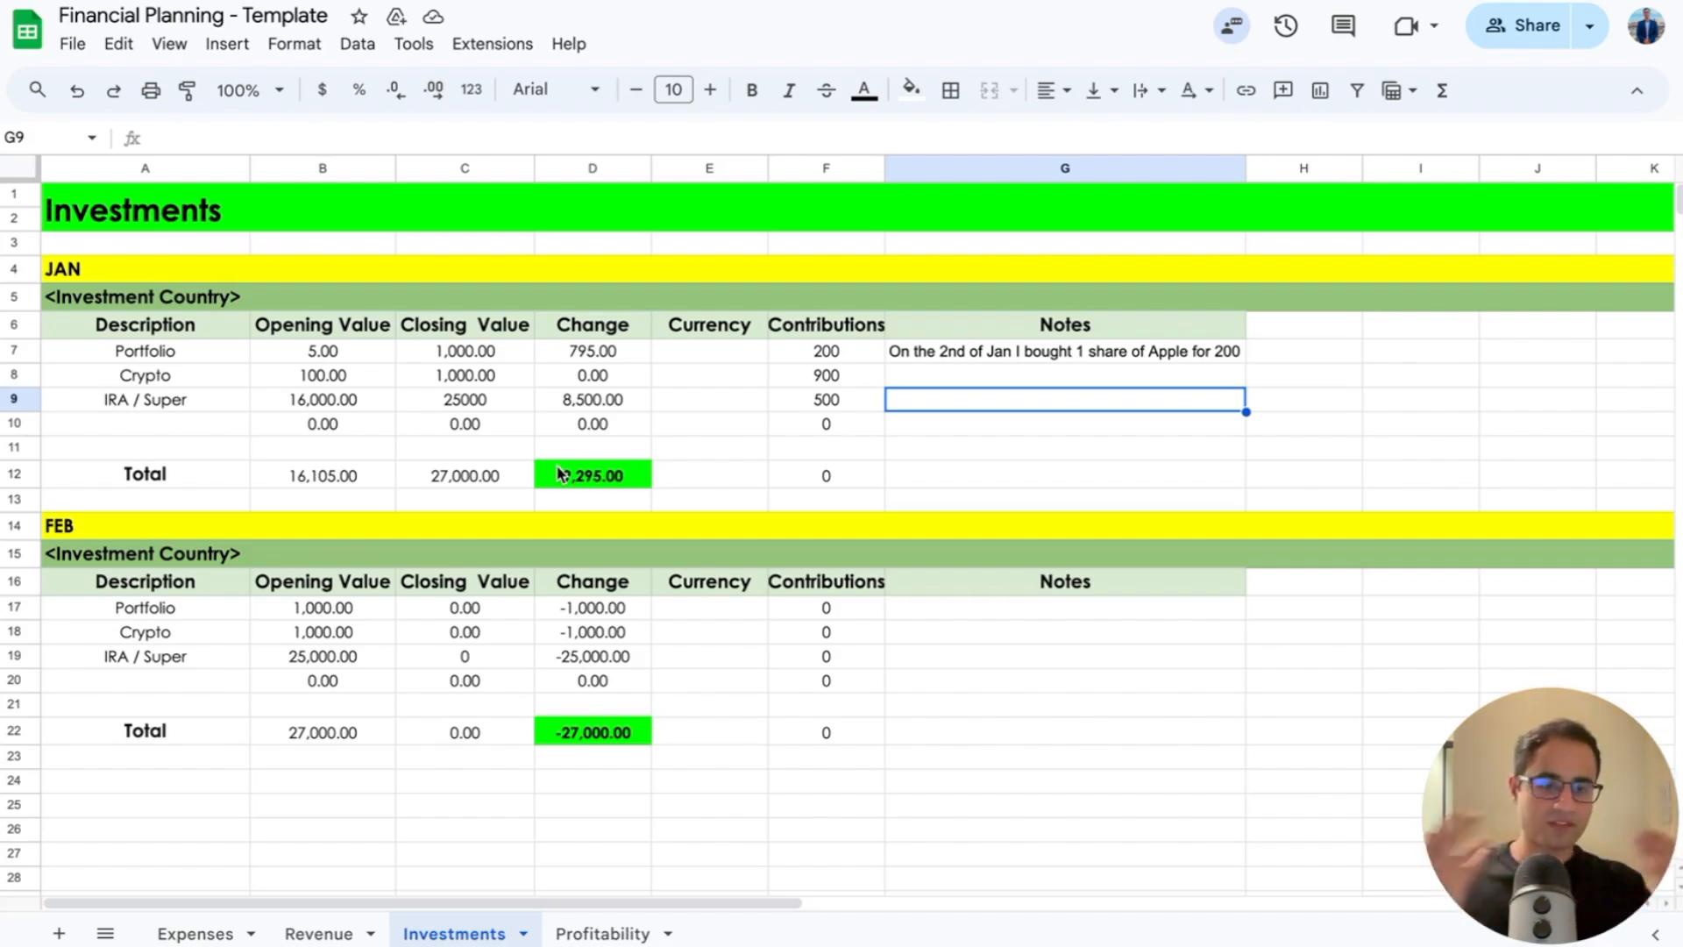
{"action": "left_click", "coordinate": [602, 933]}
{"action": "scroll", "coordinate": [913, 456], "scroll_direction": "right", "scroll_amount": 10}
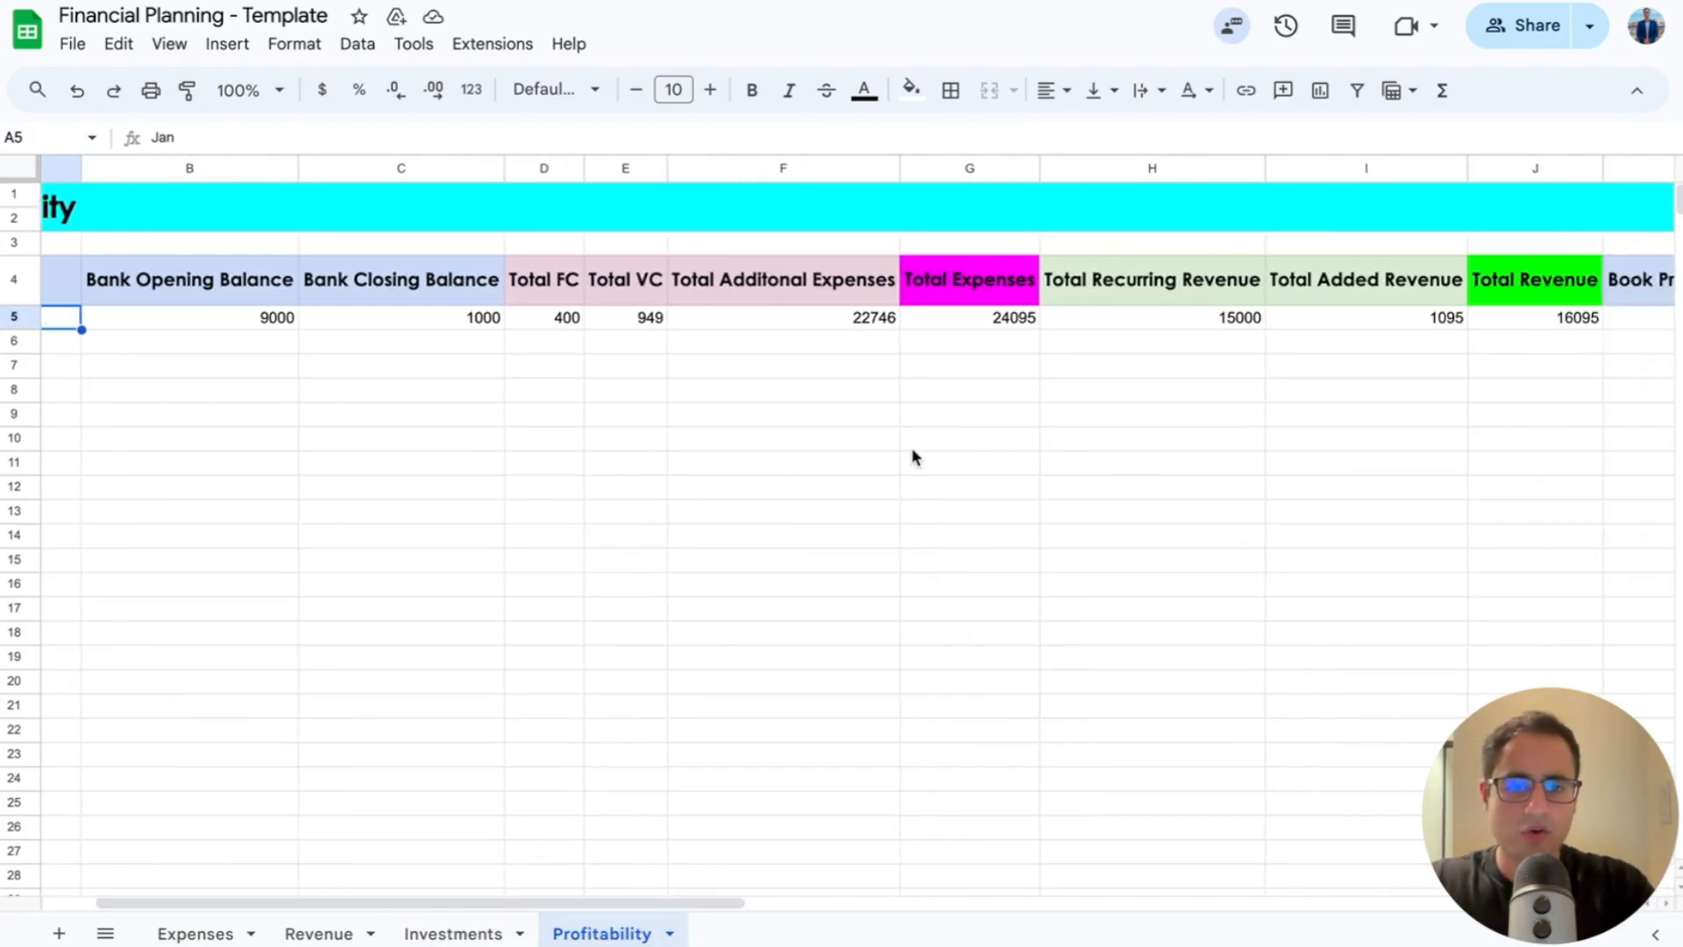
{"action": "scroll", "coordinate": [912, 456], "scroll_direction": "left", "scroll_amount": 10}
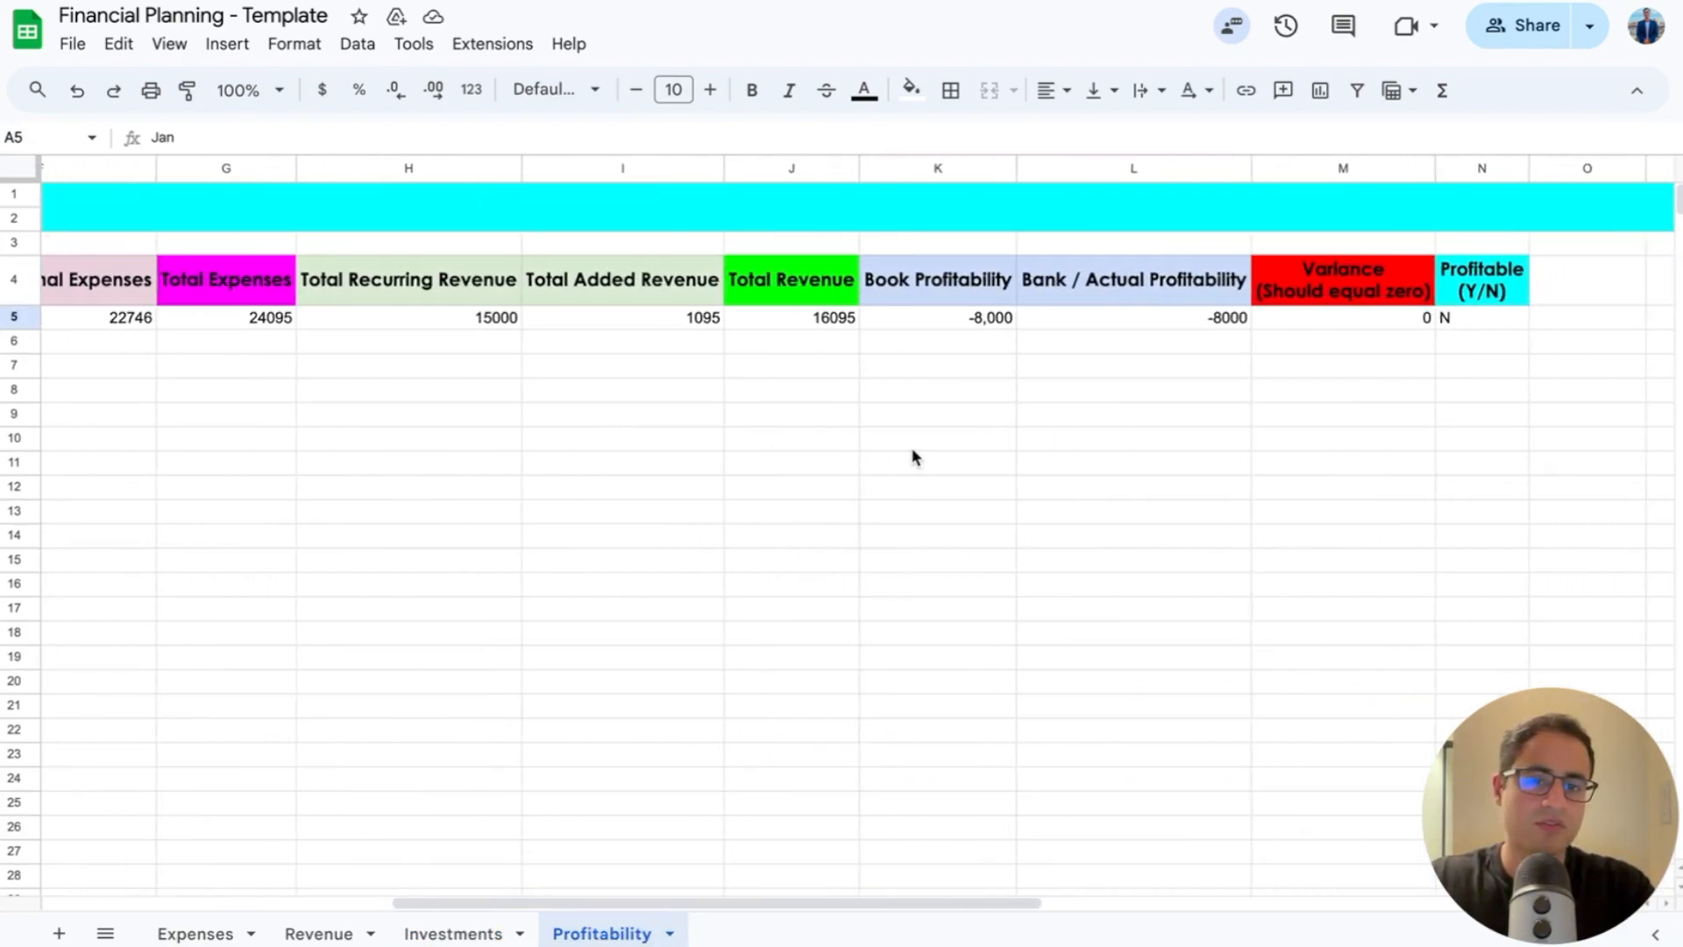